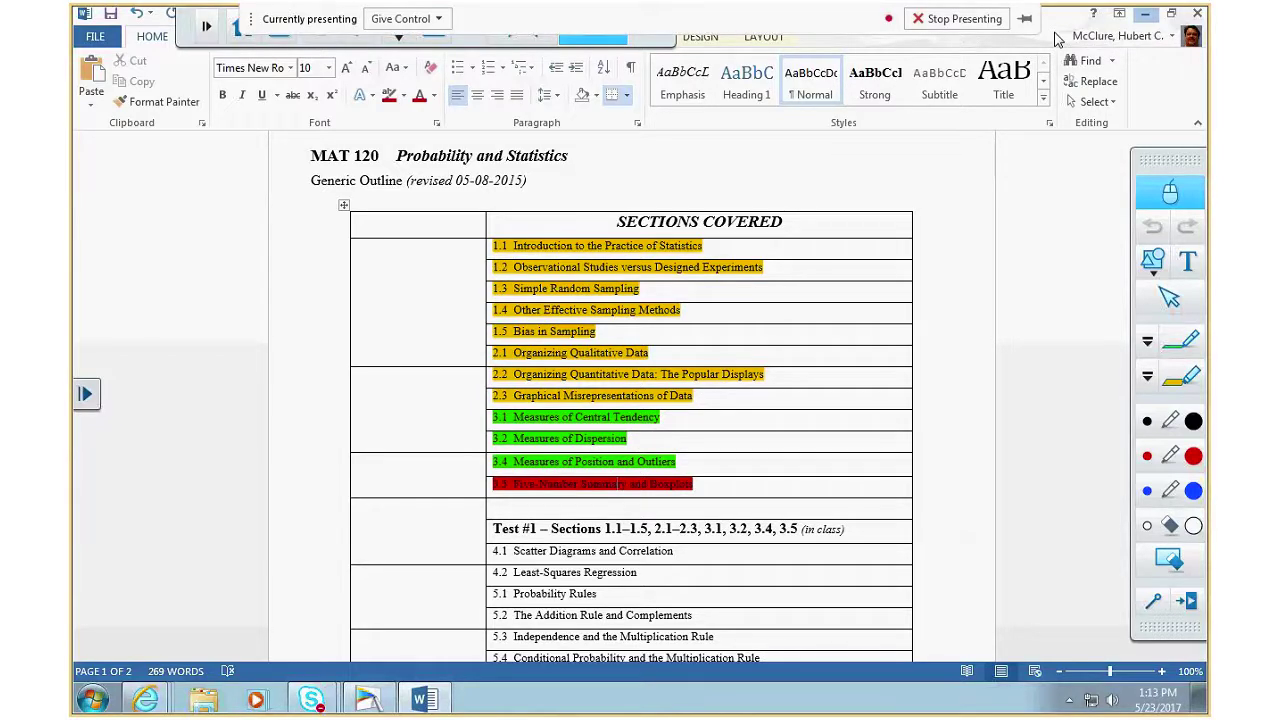
- Switch to Internet Explorer and open the multimedia eText from the Section 2.3 page
{"action": "key", "text": "alt+Tab"}
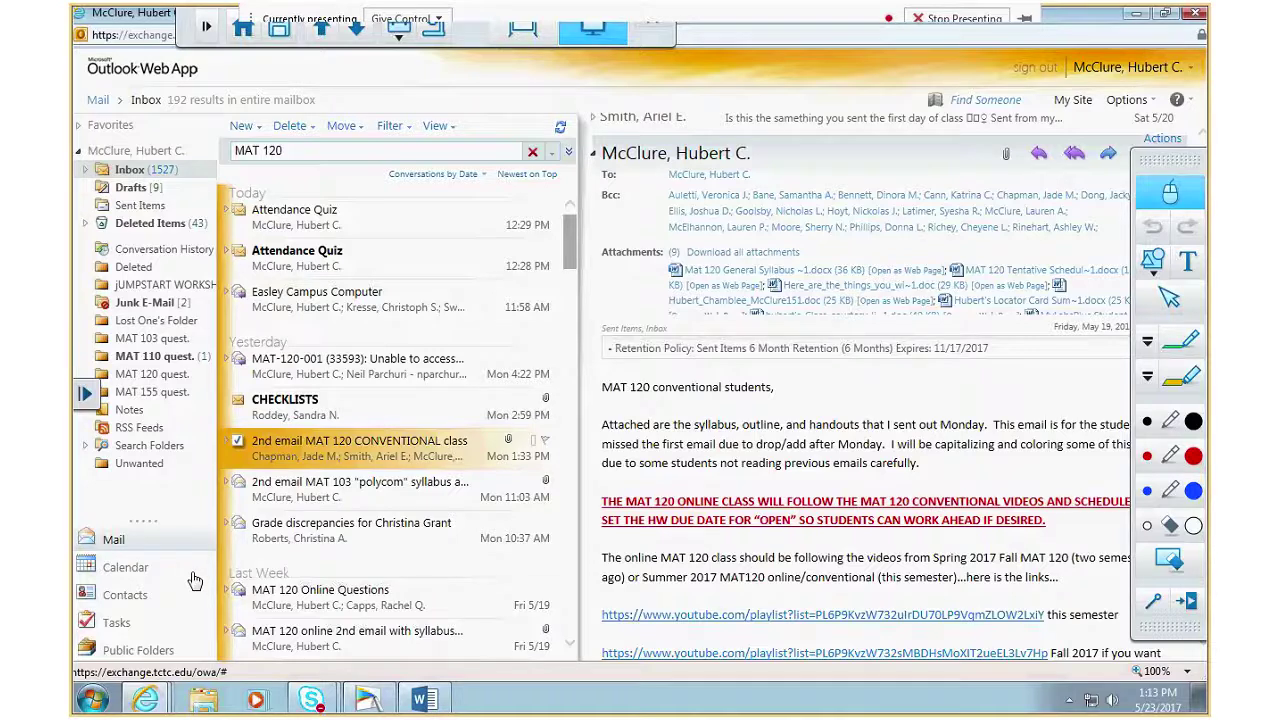
{"action": "mouse_move", "coordinate": [145, 698]}
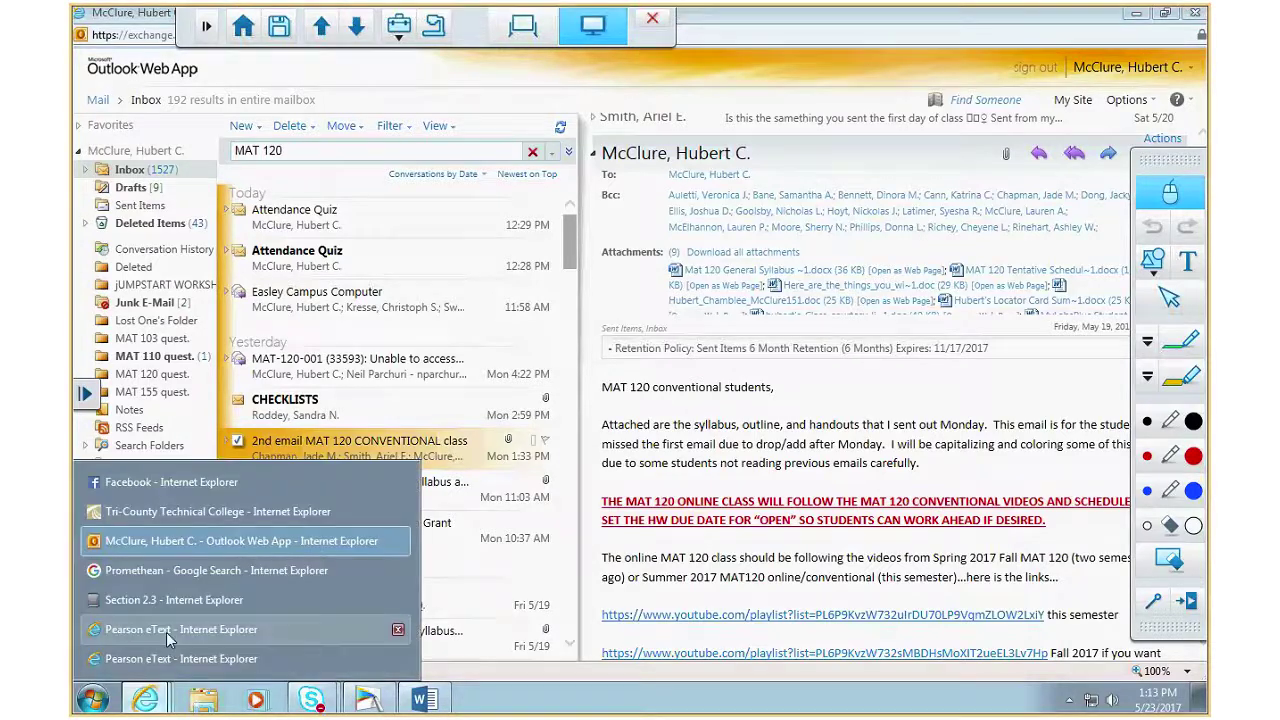
{"action": "left_click", "coordinate": [157, 607]}
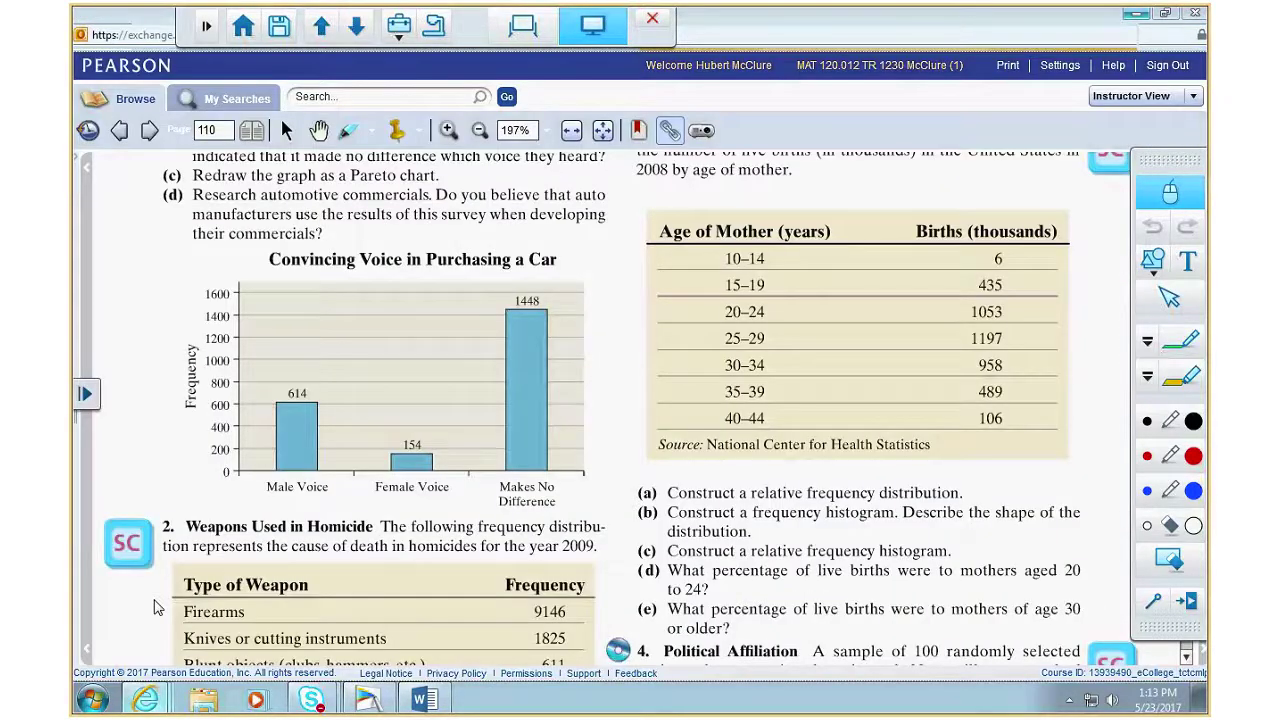
{"action": "key", "text": "alt+F4"}
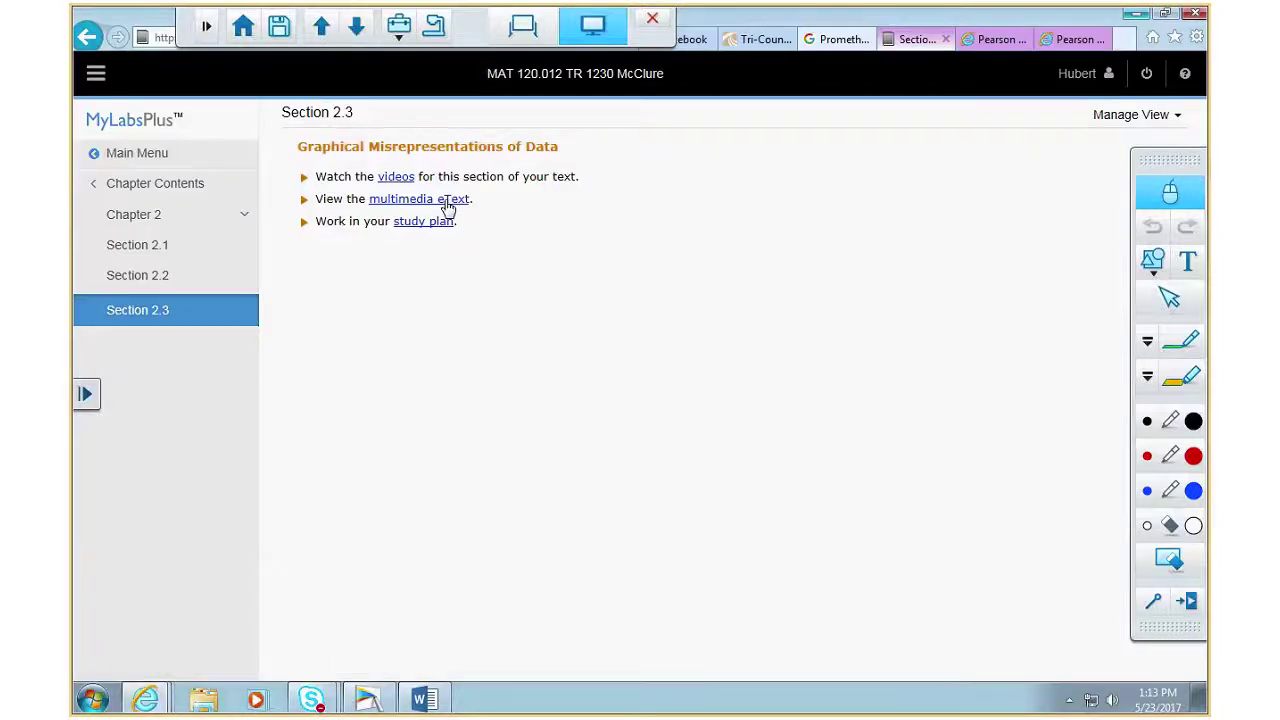
{"action": "left_click", "coordinate": [447, 201]}
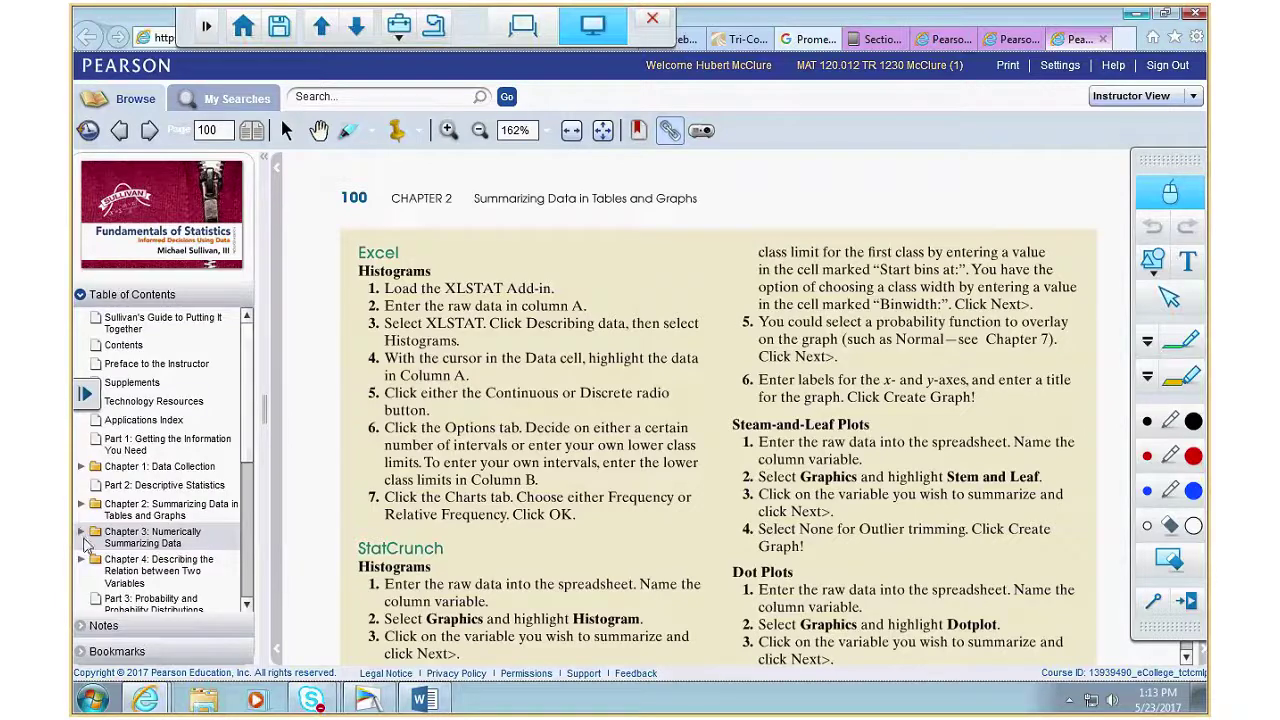
- Open section 3.1 Measures of Central Tendency from Chapter 3 of the eText and hide the table of contents
{"action": "left_click", "coordinate": [82, 531]}
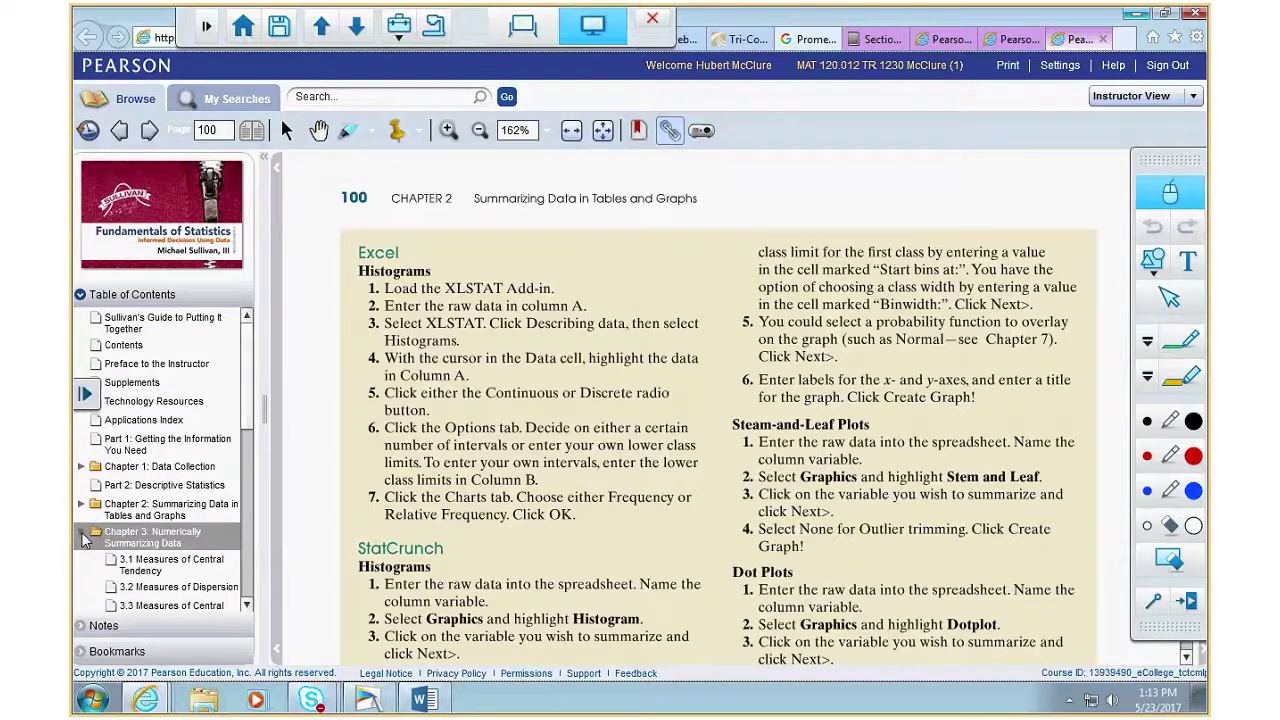
{"action": "left_click", "coordinate": [111, 606]}
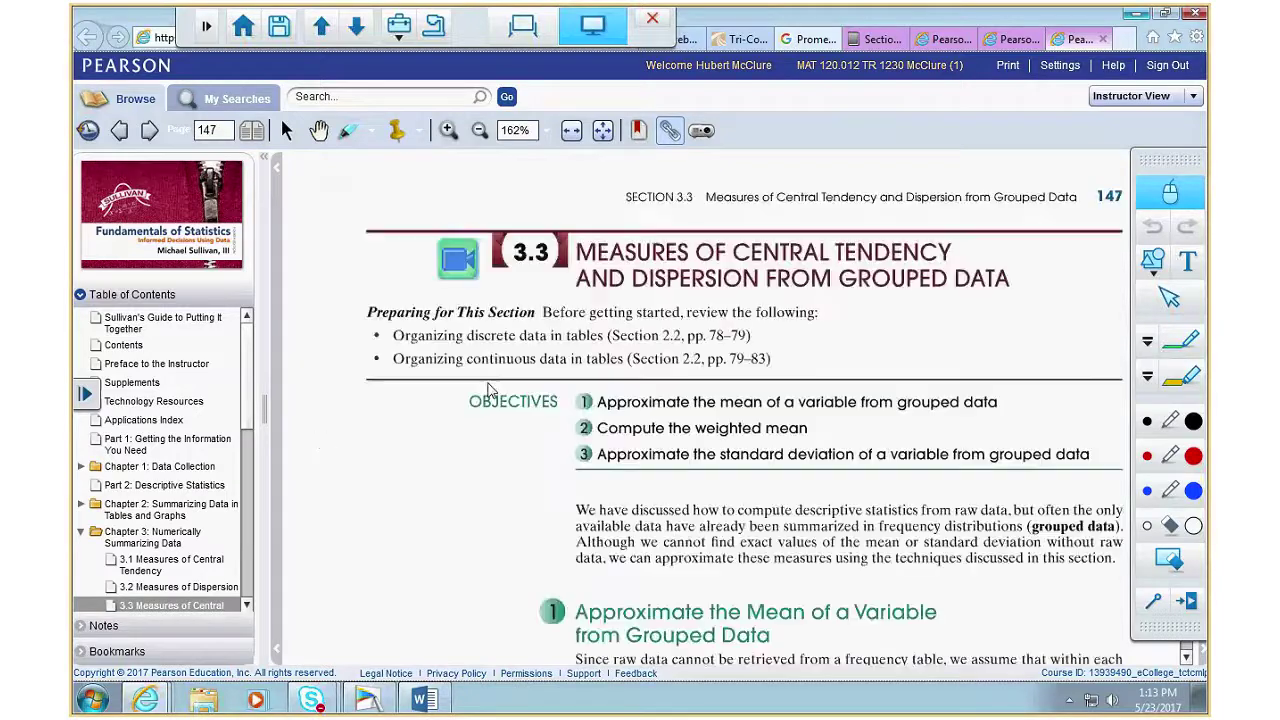
{"action": "left_click", "coordinate": [146, 565]}
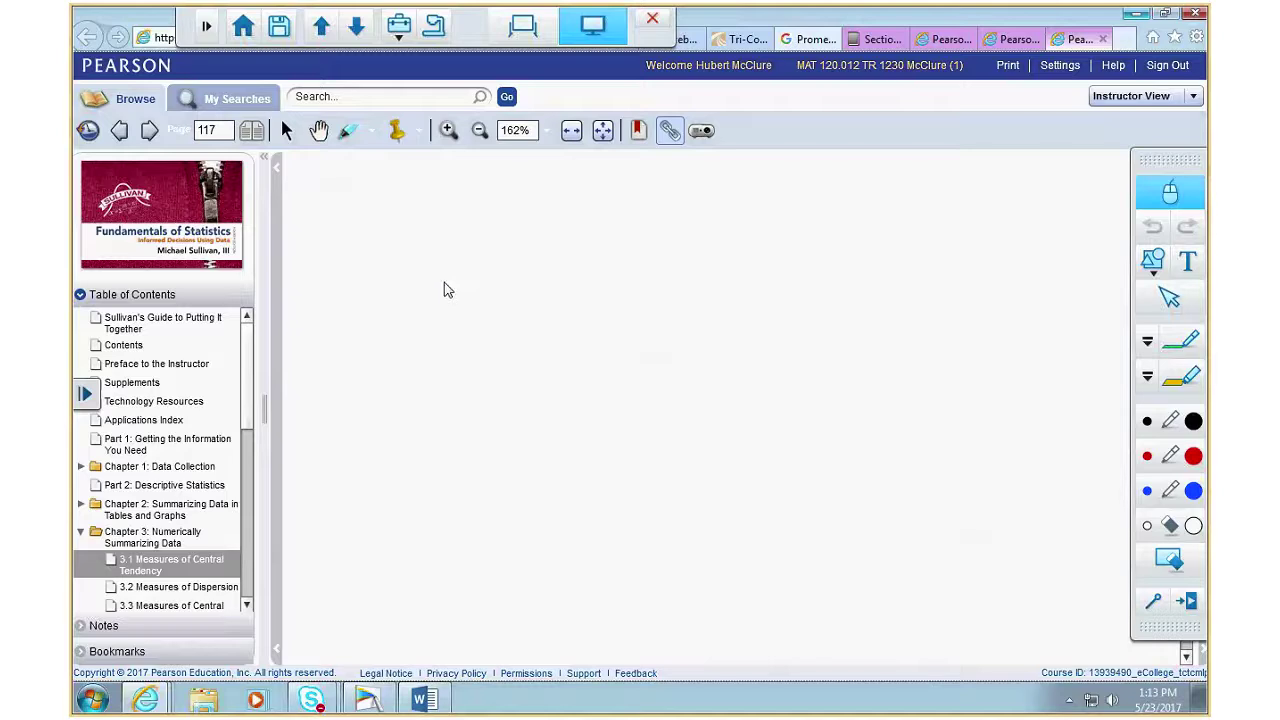
{"action": "left_click", "coordinate": [265, 160]}
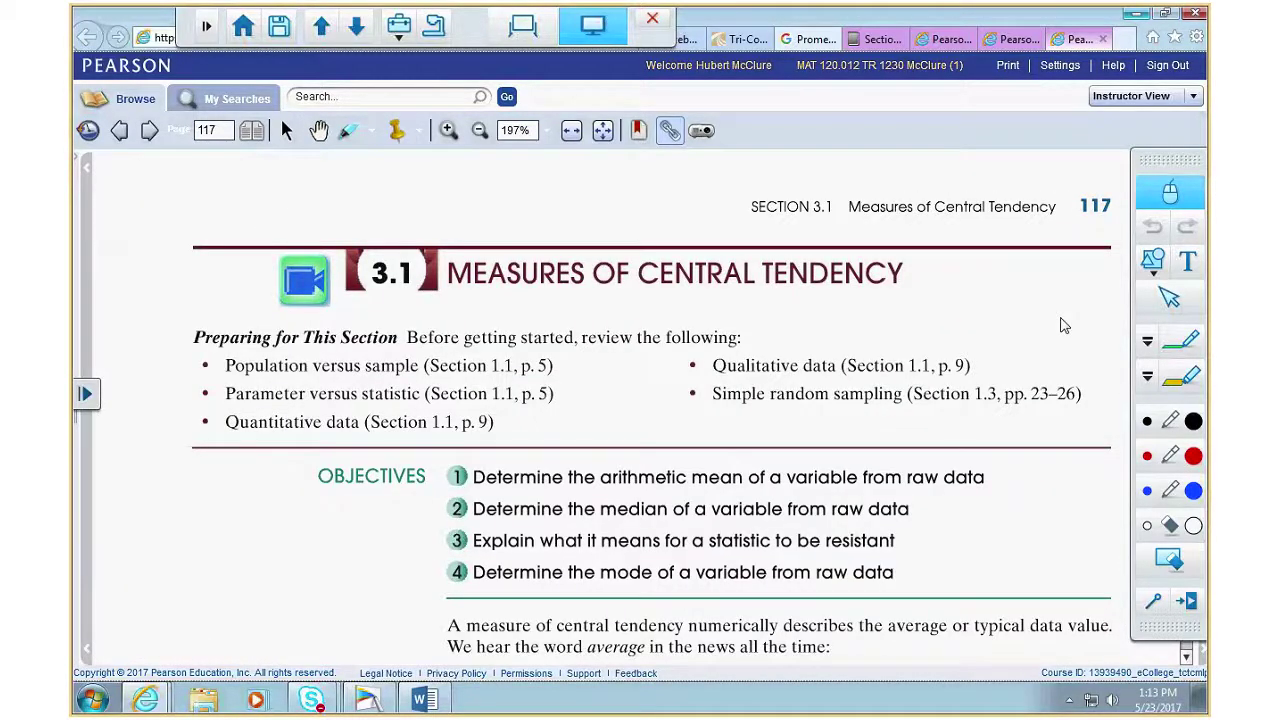
- Look through the objectives, introduction and arithmetic mean definitions of section 3.1, and return to its heading
{"action": "scroll", "coordinate": [1004, 405], "scroll_direction": "down", "scroll_amount": 3}
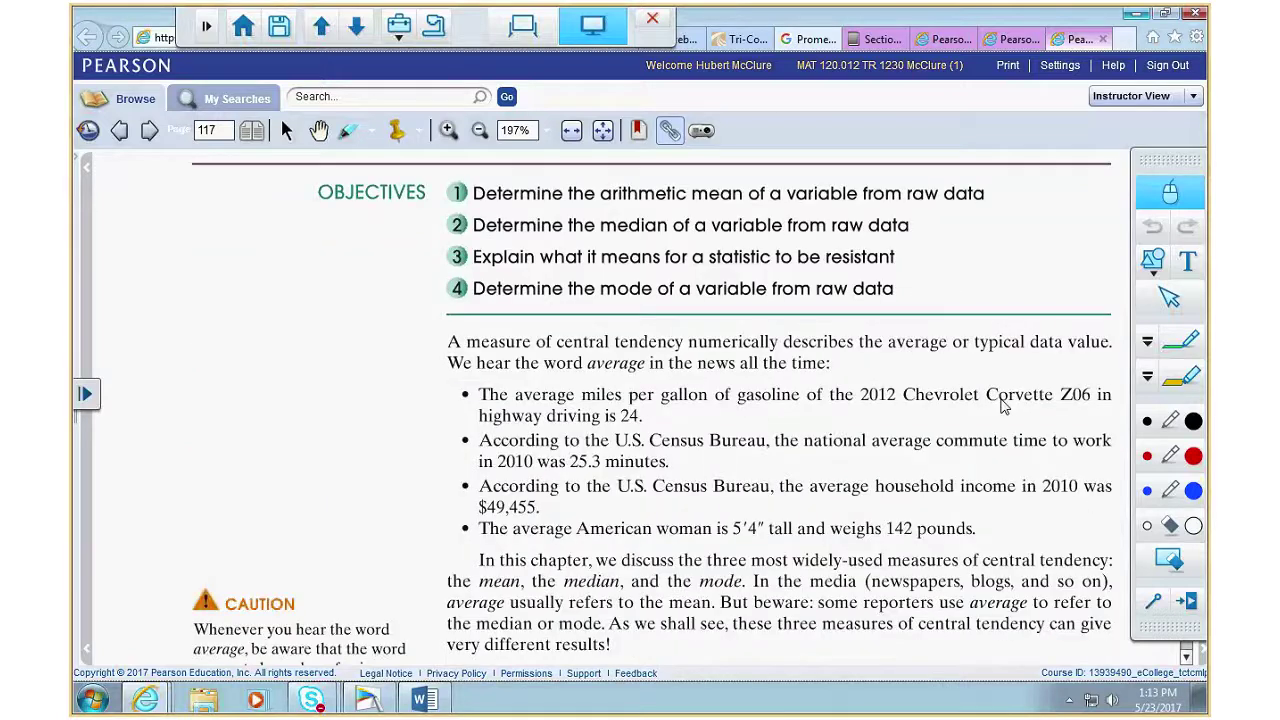
{"action": "scroll", "coordinate": [1004, 405], "scroll_direction": "down", "scroll_amount": 2}
{"action": "scroll", "coordinate": [993, 408], "scroll_direction": "down", "scroll_amount": 2}
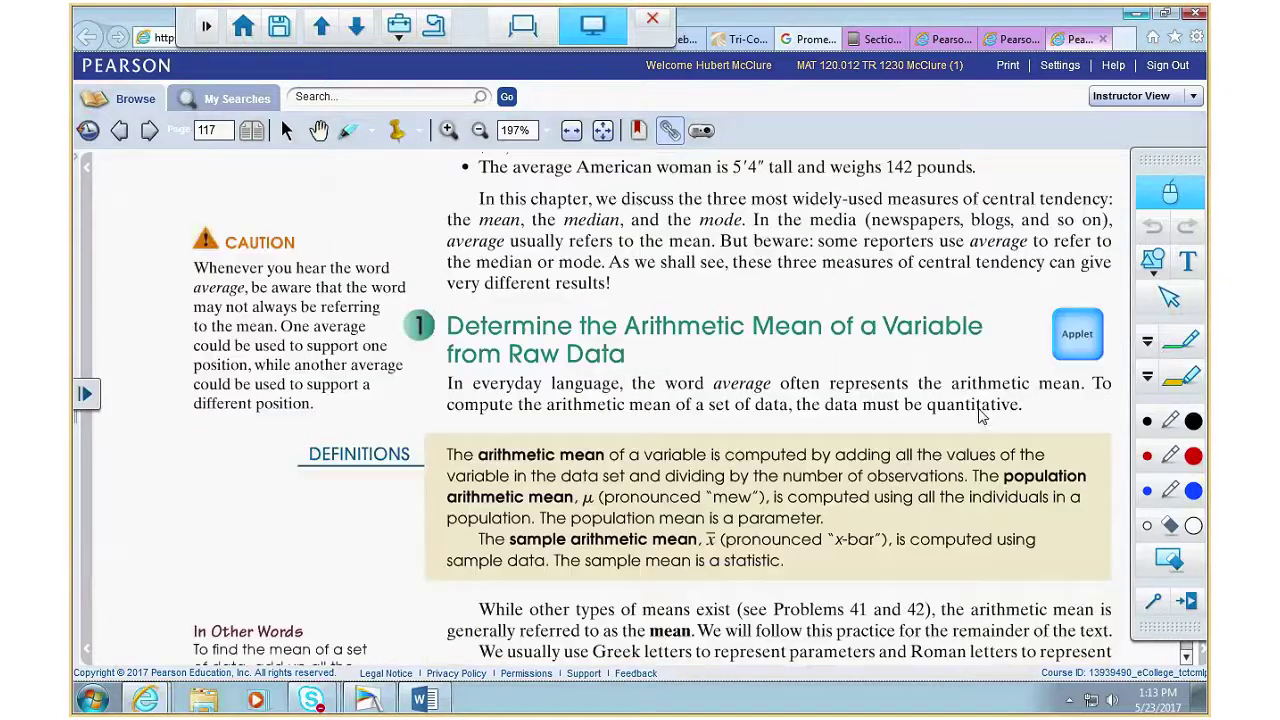
{"action": "scroll", "coordinate": [985, 414], "scroll_direction": "up", "scroll_amount": 3}
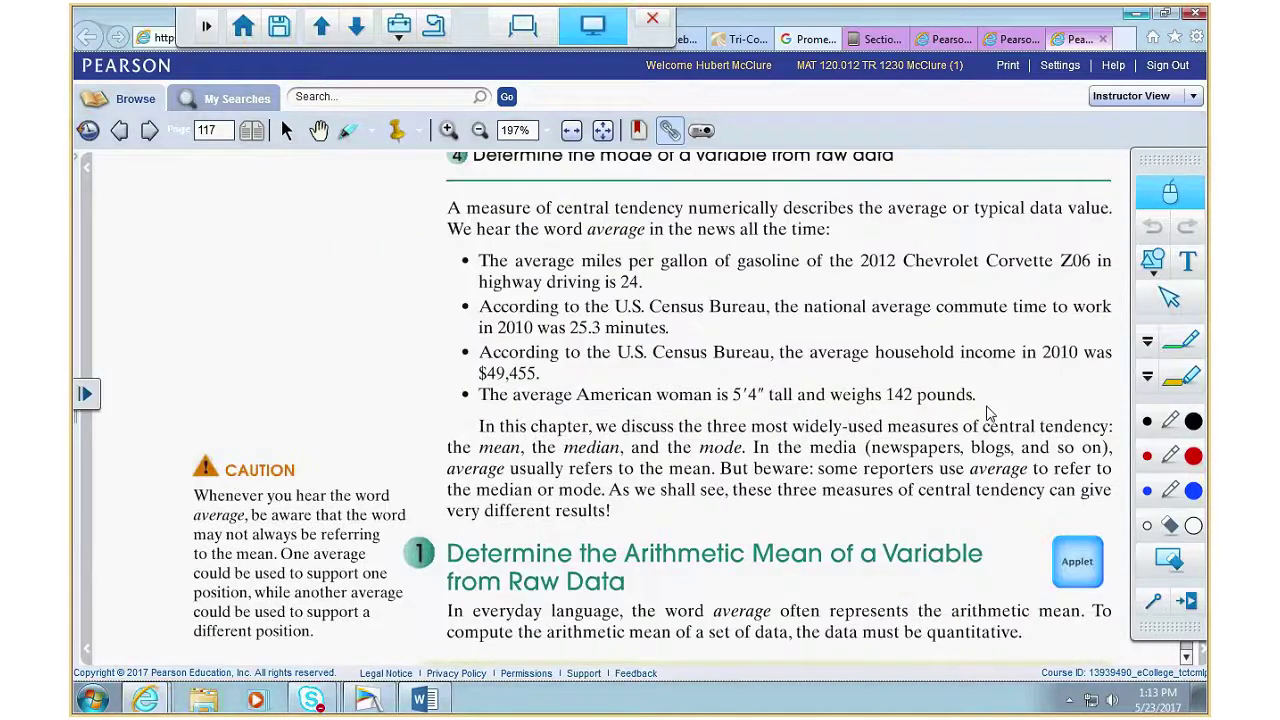
{"action": "scroll", "coordinate": [988, 411], "scroll_direction": "up", "scroll_amount": 3}
{"action": "scroll", "coordinate": [988, 411], "scroll_direction": "up", "scroll_amount": 2}
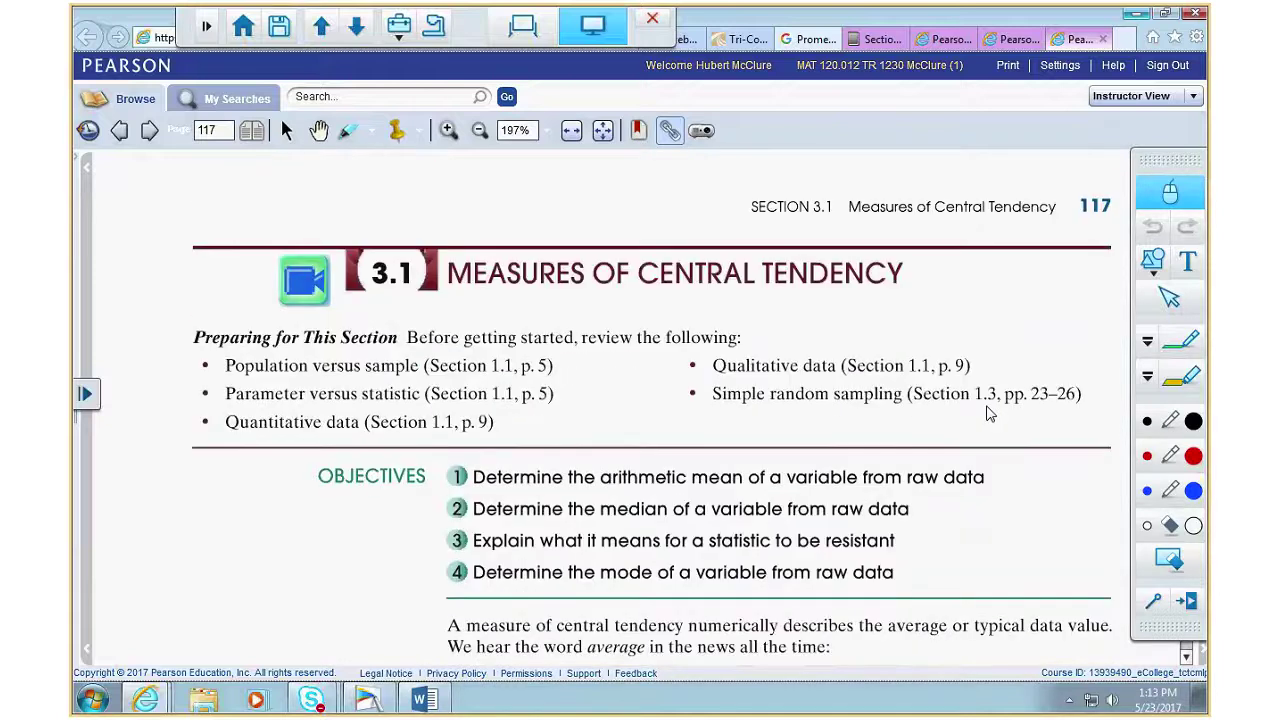
- Minimize the open windows to show the desktop and launch Google Chrome
{"action": "left_click", "coordinate": [1137, 13]}
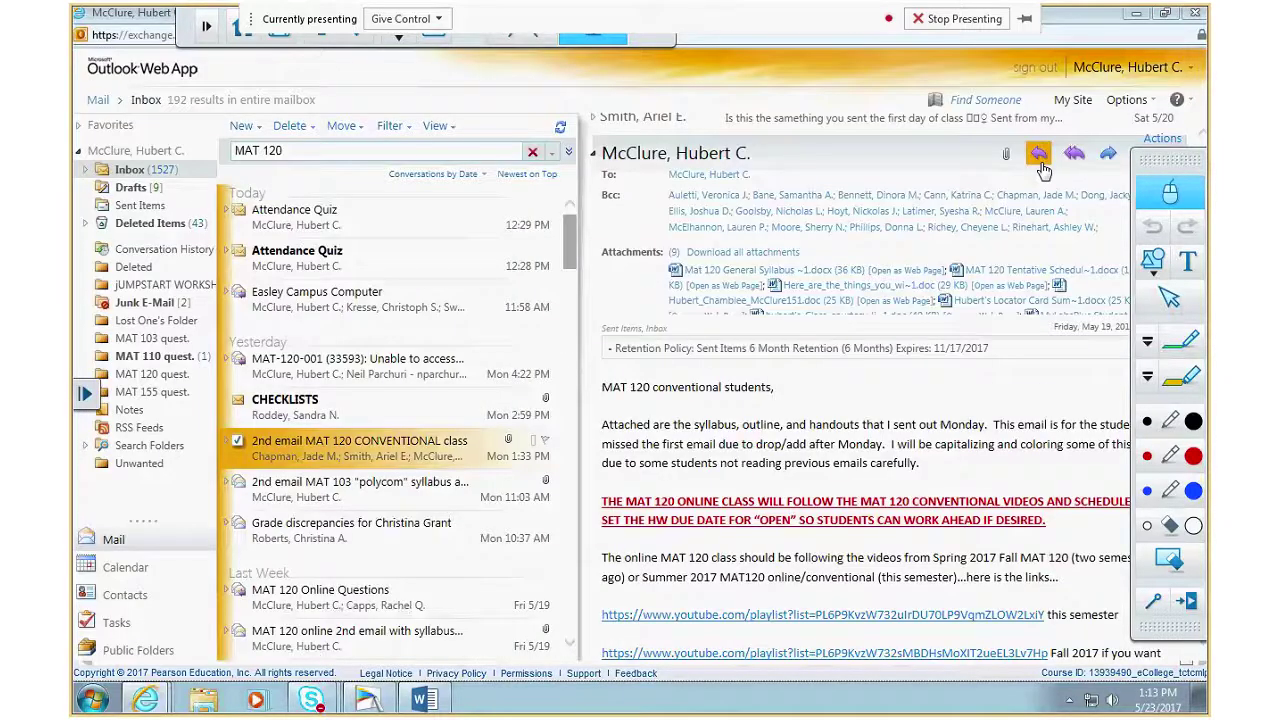
{"action": "key", "text": "super+d"}
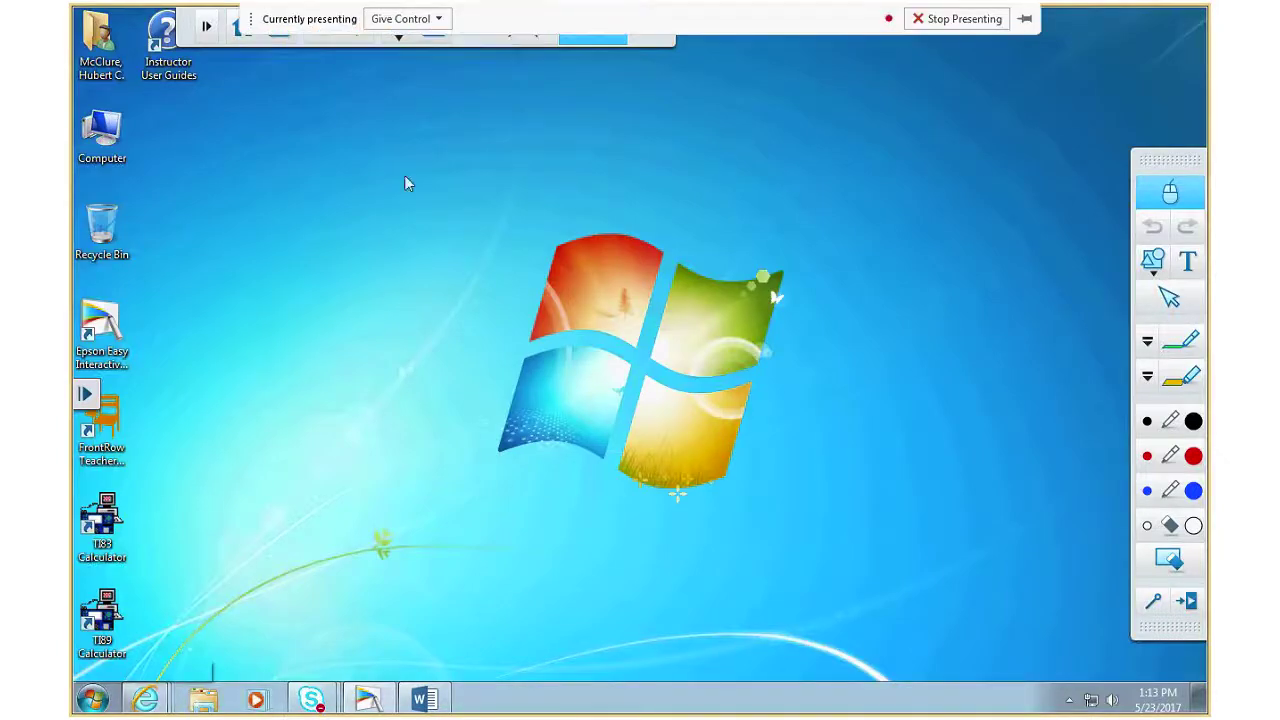
{"action": "key", "text": "super"}
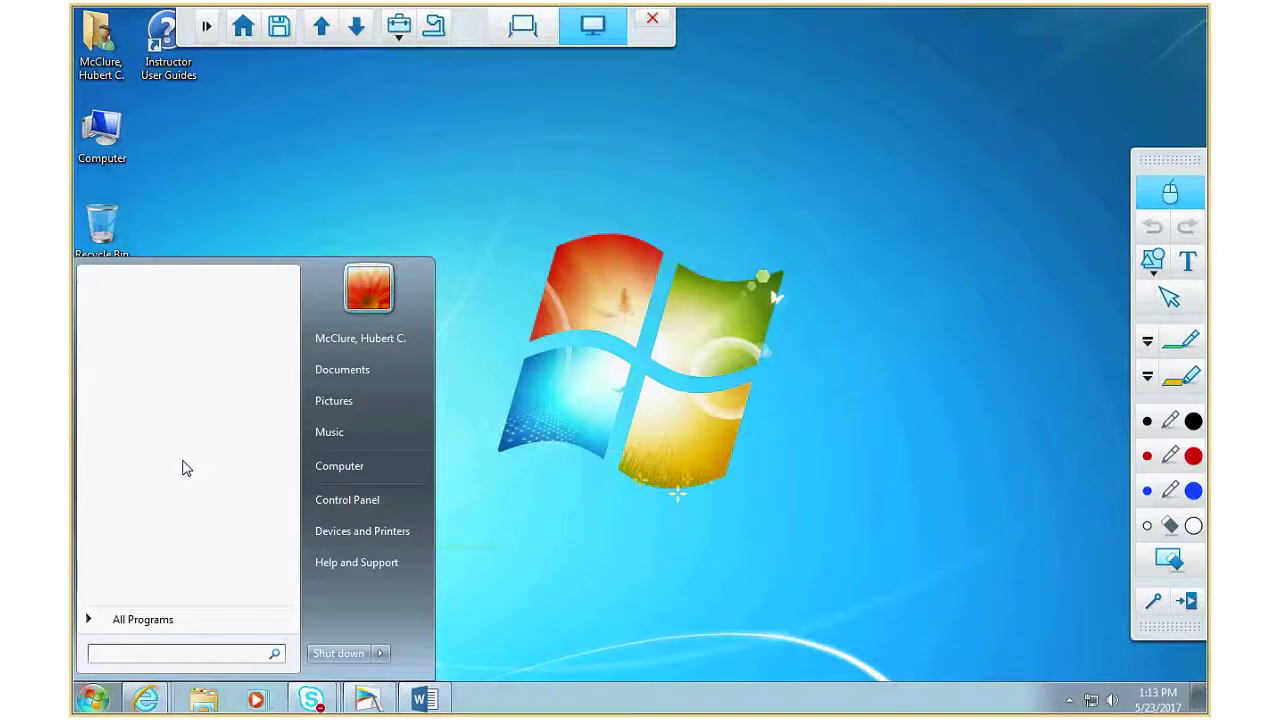
{"action": "type", "text": "go"}
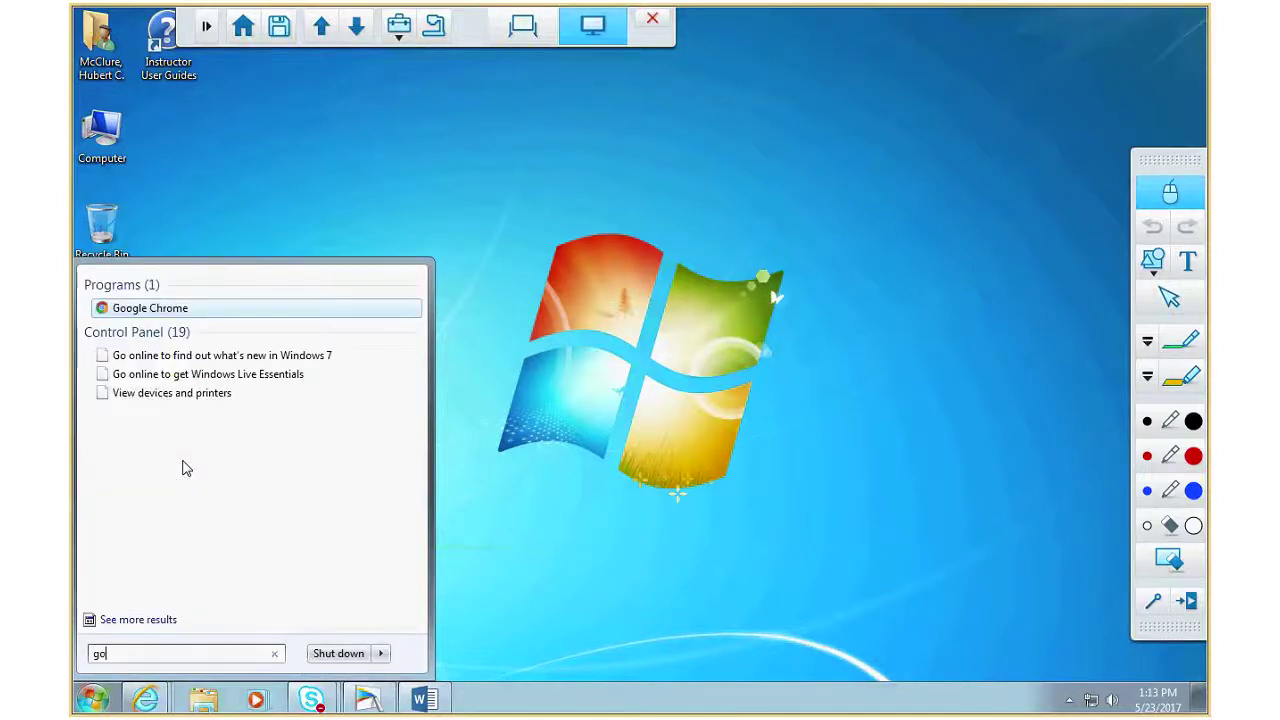
{"action": "type", "text": "ogle"}
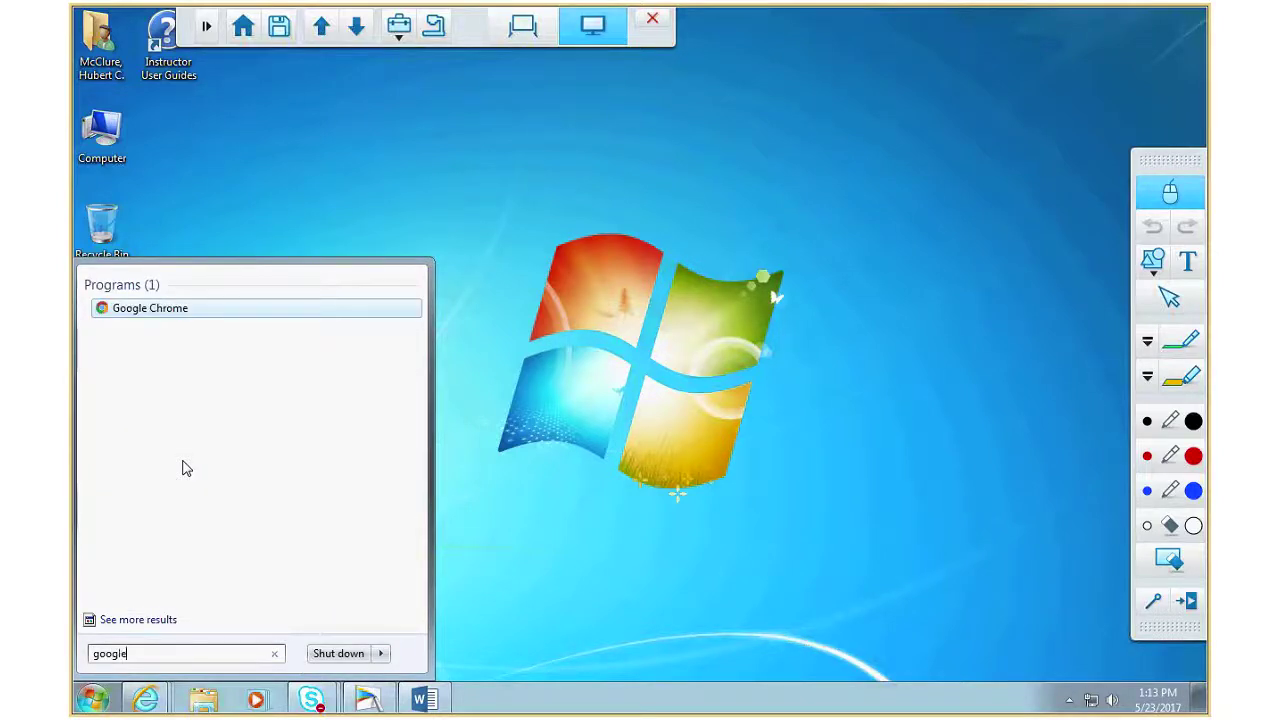
{"action": "key", "text": "Return"}
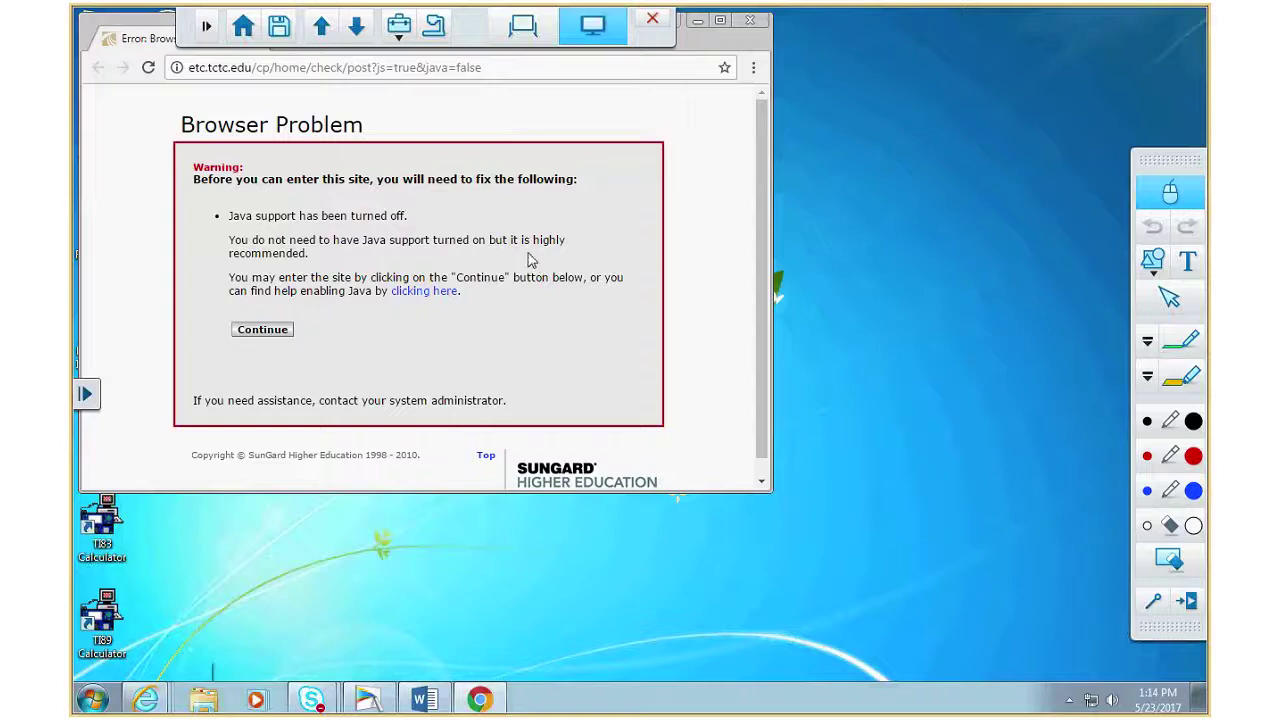
- Search Google for "axle and bearing" and maximize the browser window
{"action": "left_click", "coordinate": [265, 80]}
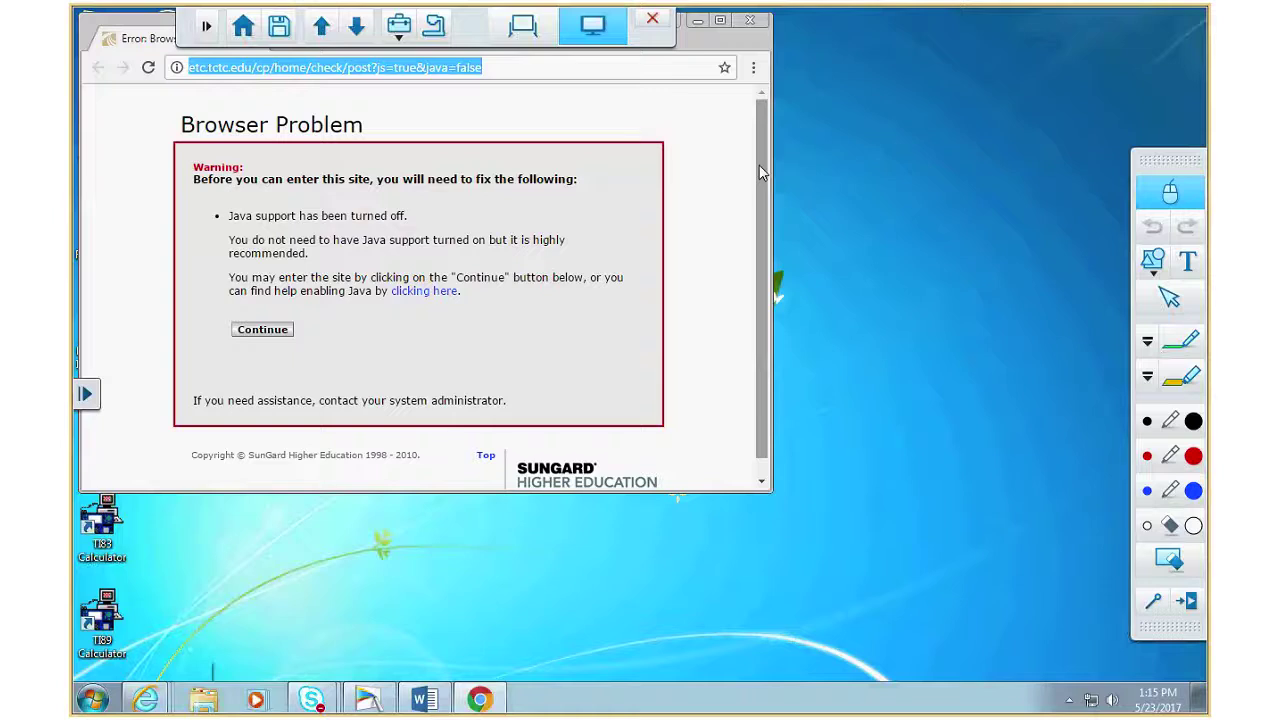
{"action": "left_click", "coordinate": [280, 336]}
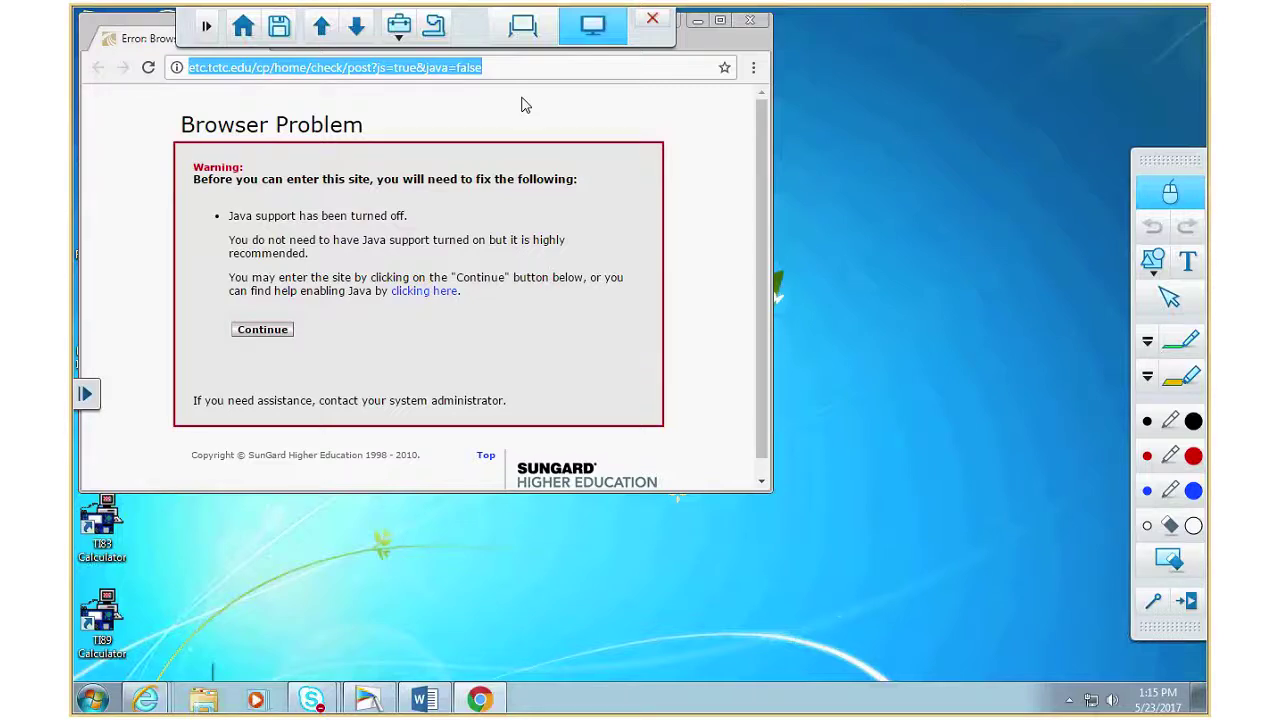
{"action": "type", "text": "axle and be"}
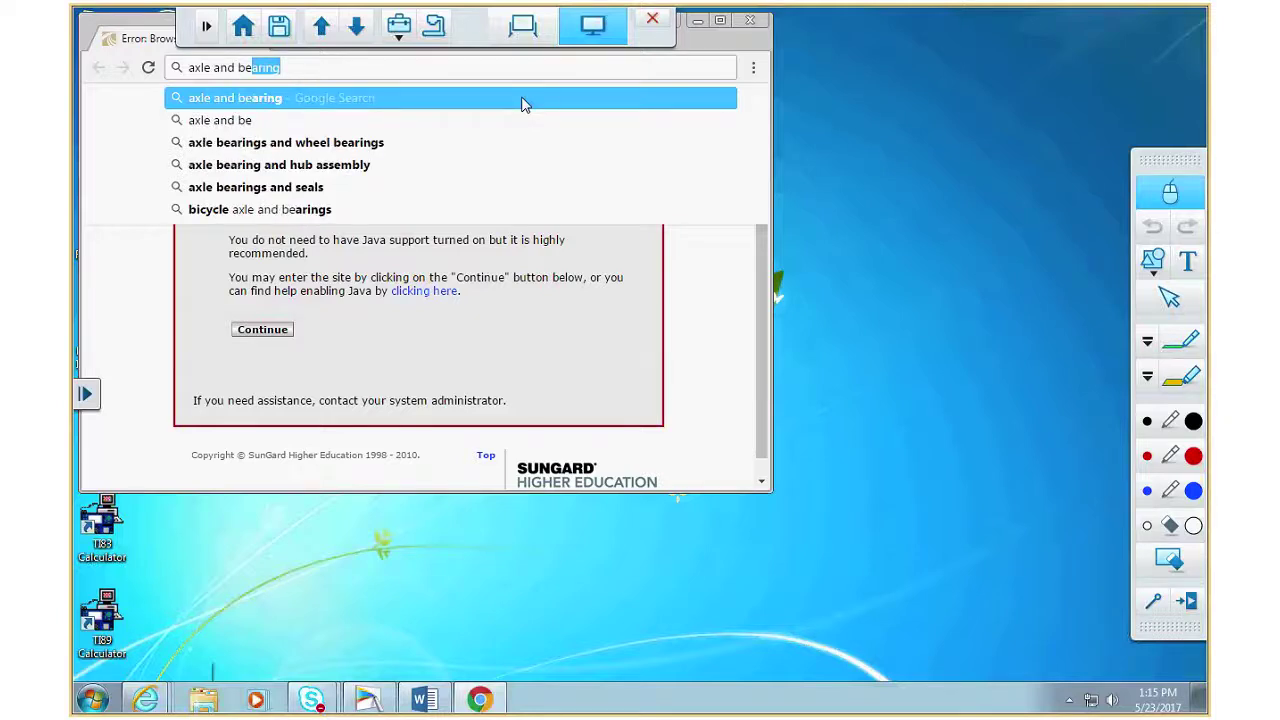
{"action": "left_click", "coordinate": [525, 100]}
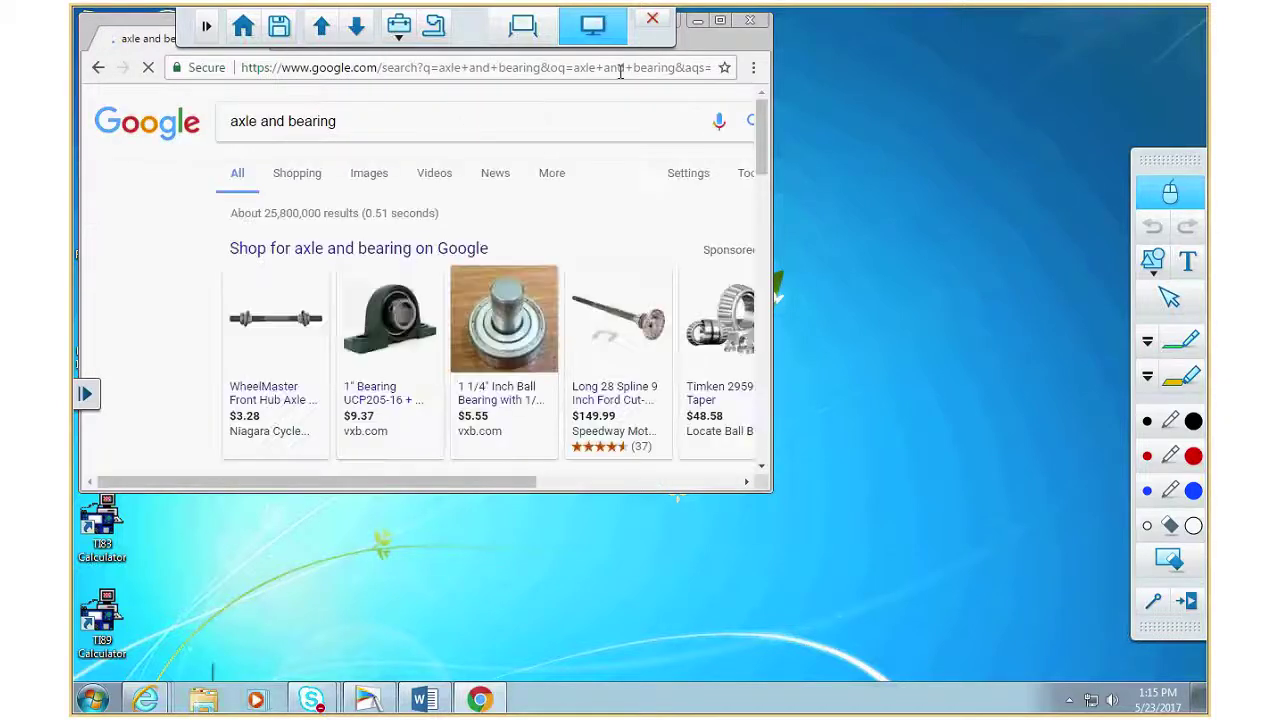
{"action": "left_click", "coordinate": [719, 20]}
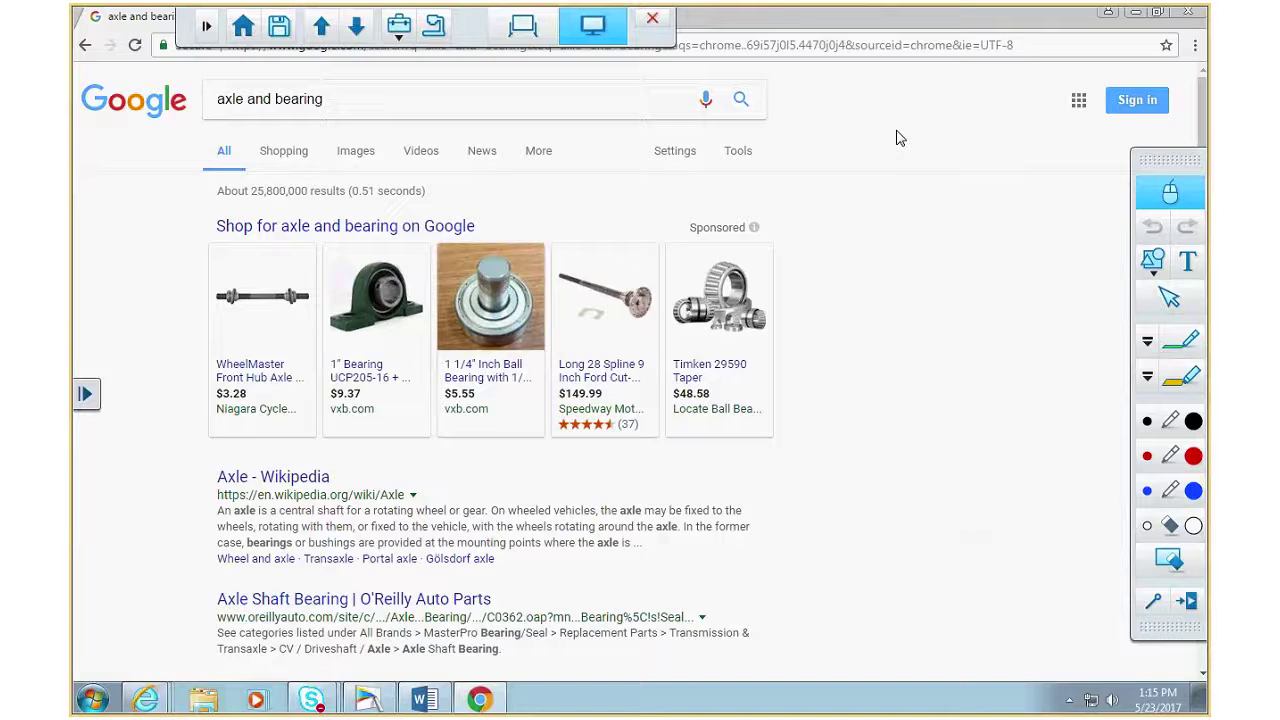
- Examine the vxb.com product page for the 1 1/4" ball bearing with integrated axle and return to the search results
{"action": "left_click", "coordinate": [490, 300]}
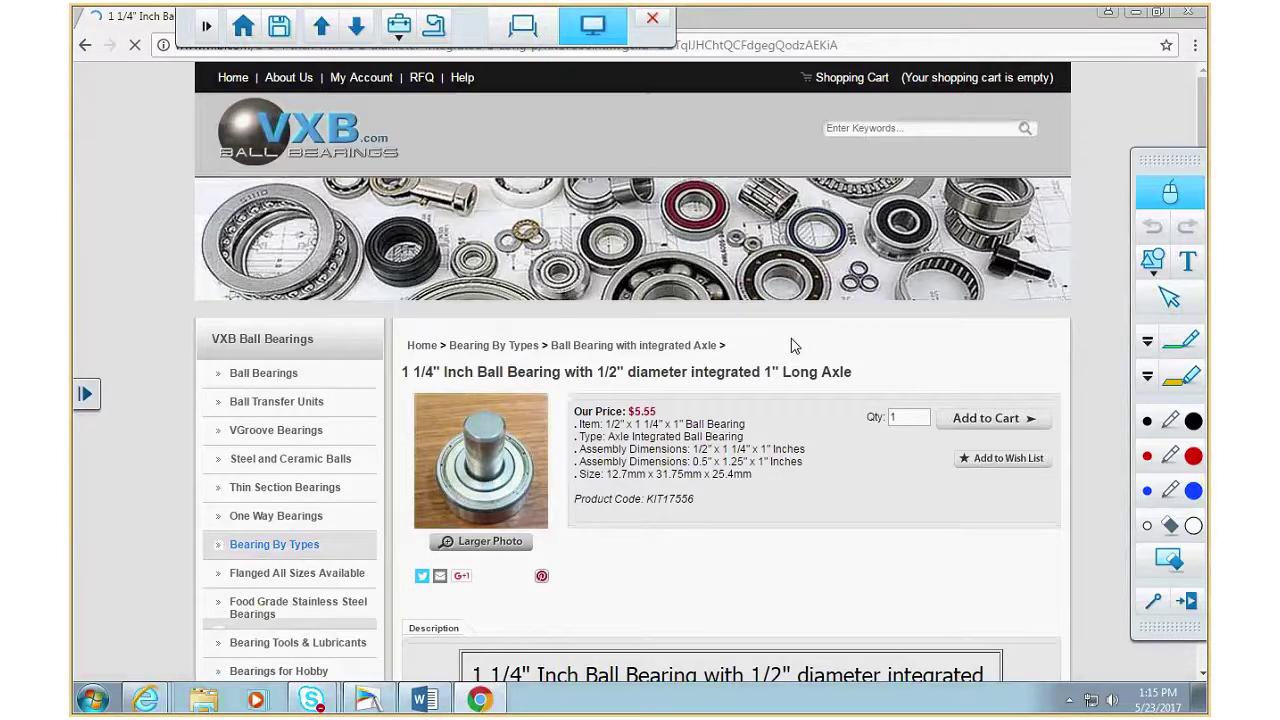
{"action": "scroll", "coordinate": [820, 380], "scroll_direction": "down", "scroll_amount": 2}
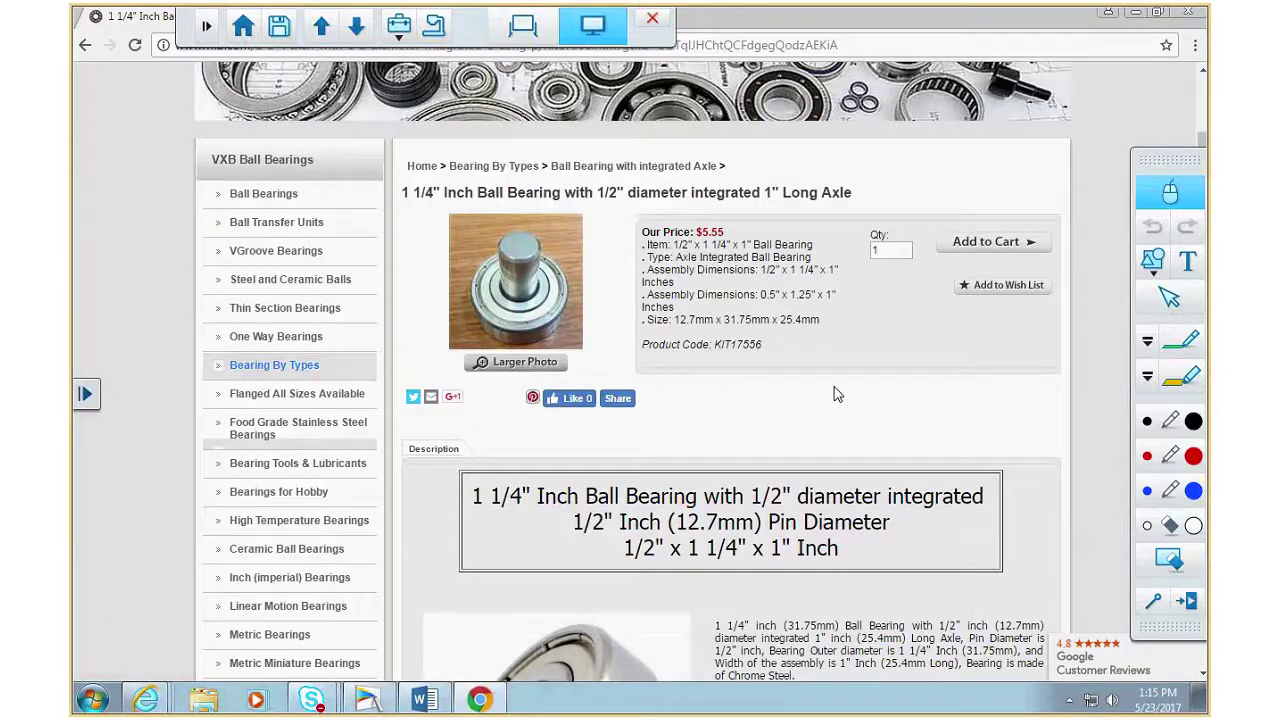
{"action": "scroll", "coordinate": [838, 395], "scroll_direction": "up", "scroll_amount": 1}
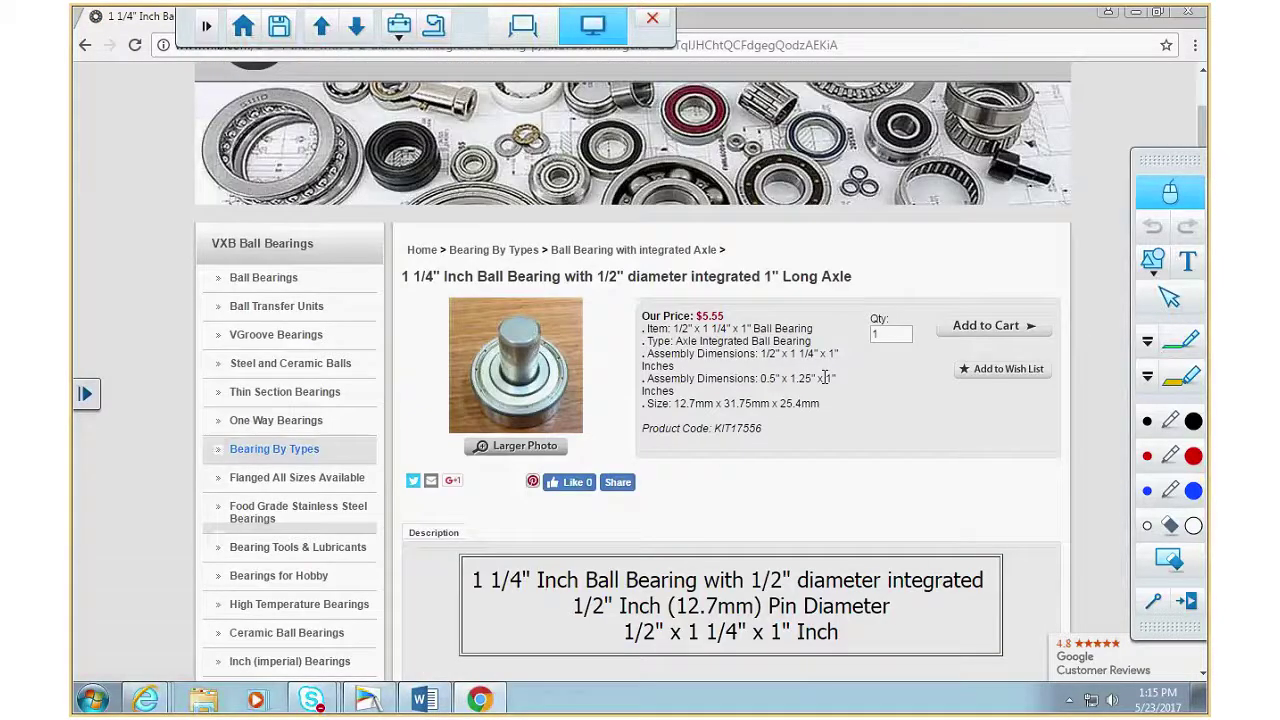
{"action": "key", "text": "alt+Left"}
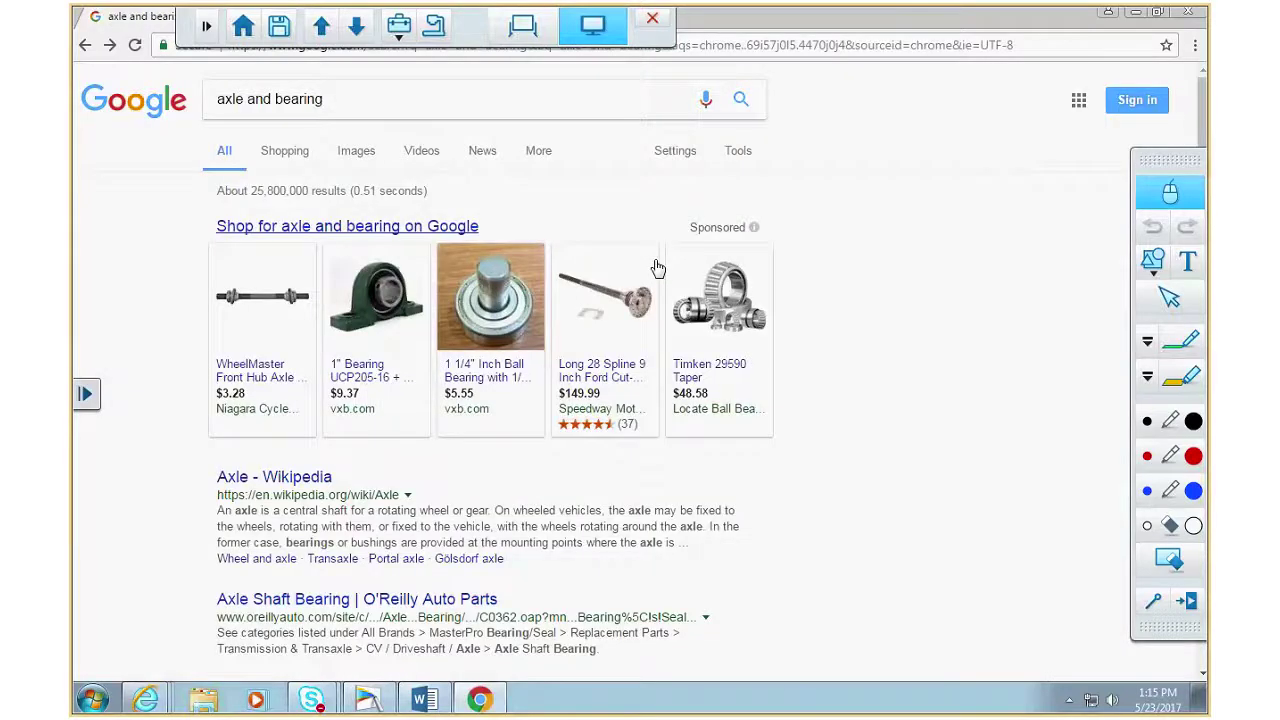
- Extend the Google search to "axle and bearing and bearing housing"
{"action": "left_click", "coordinate": [328, 99]}
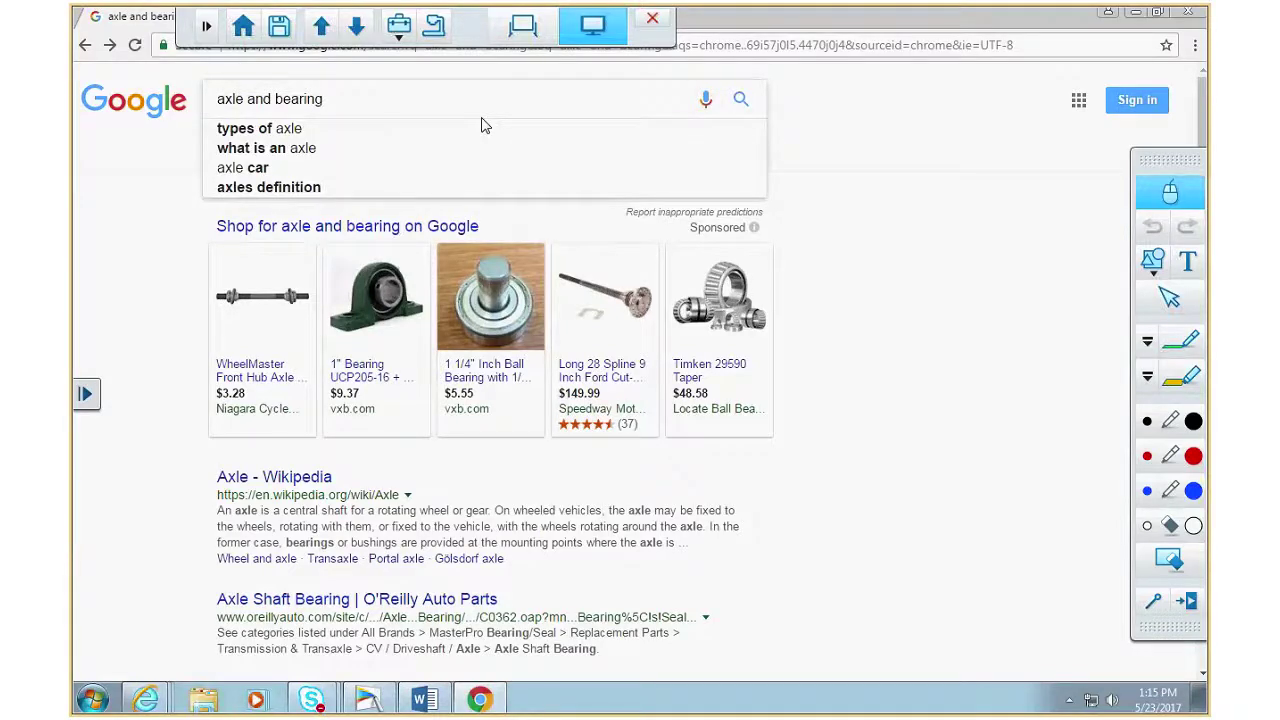
{"action": "type", "text": "and bearing and bearing"}
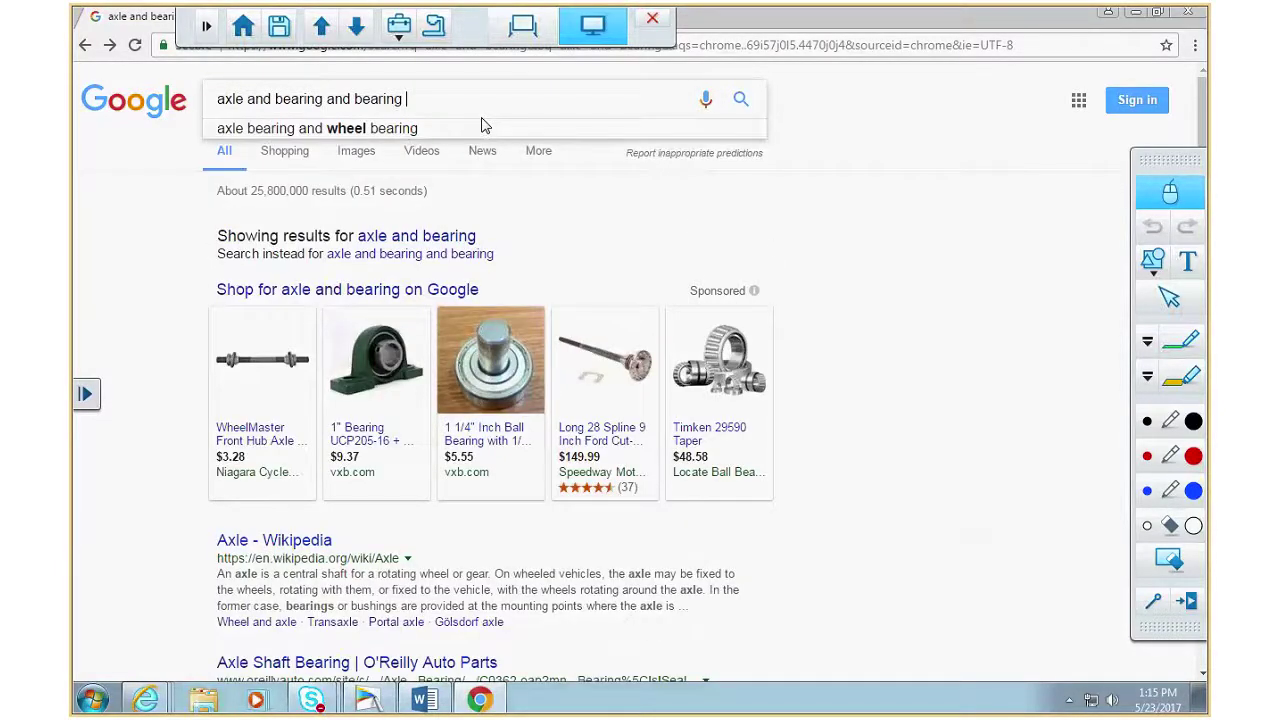
{"action": "type", "text": "housing"}
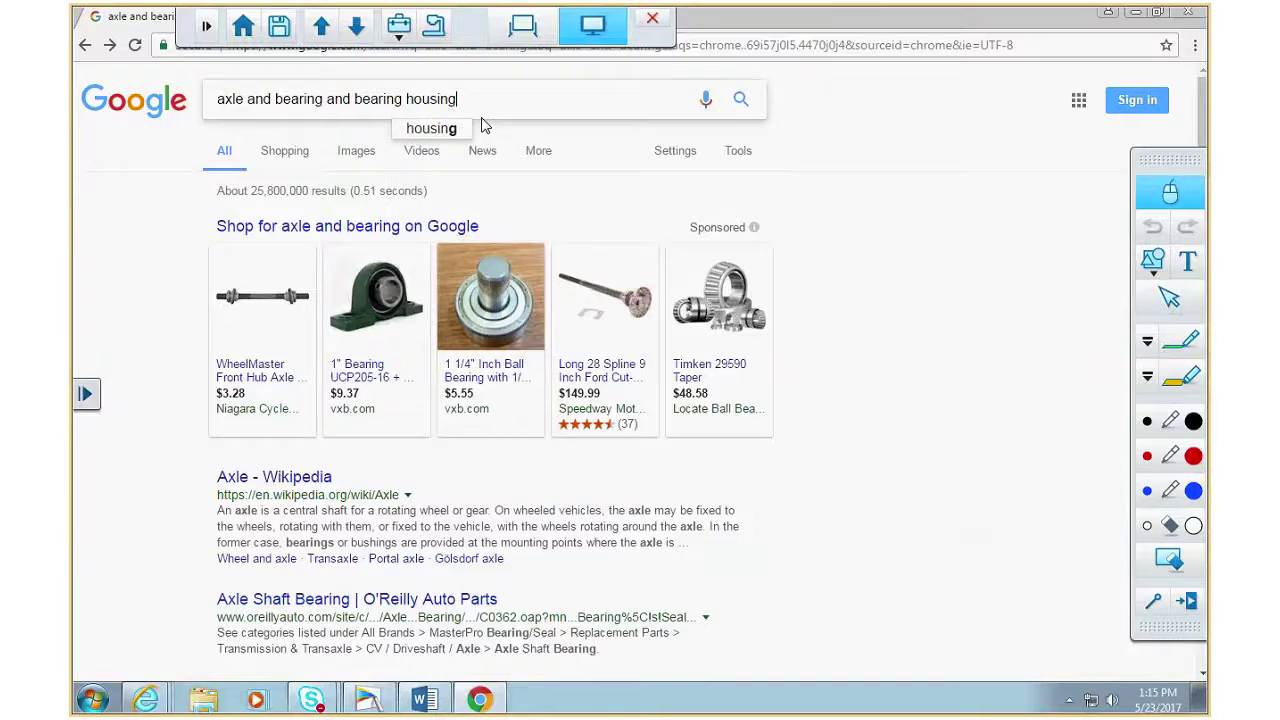
{"action": "key", "text": "Return"}
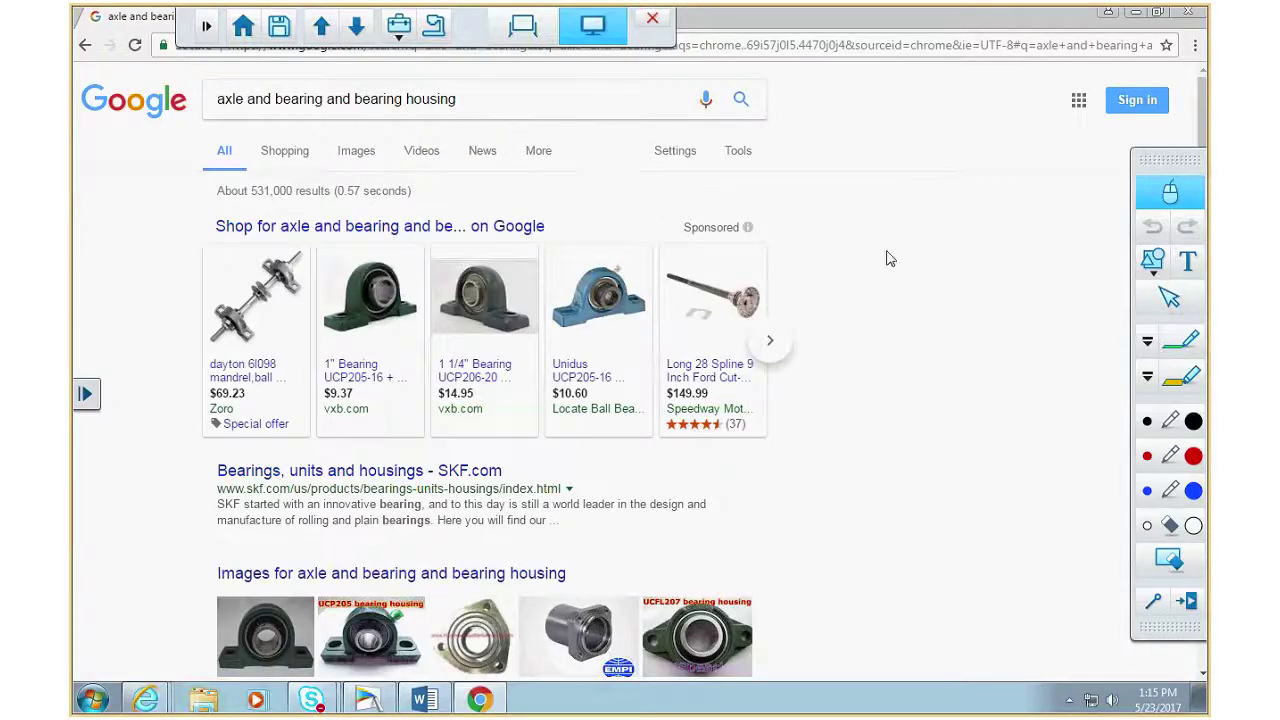
- Open the image results for the bearing housing search and browse the pictures
{"action": "scroll", "coordinate": [880, 262], "scroll_direction": "down", "scroll_amount": 3}
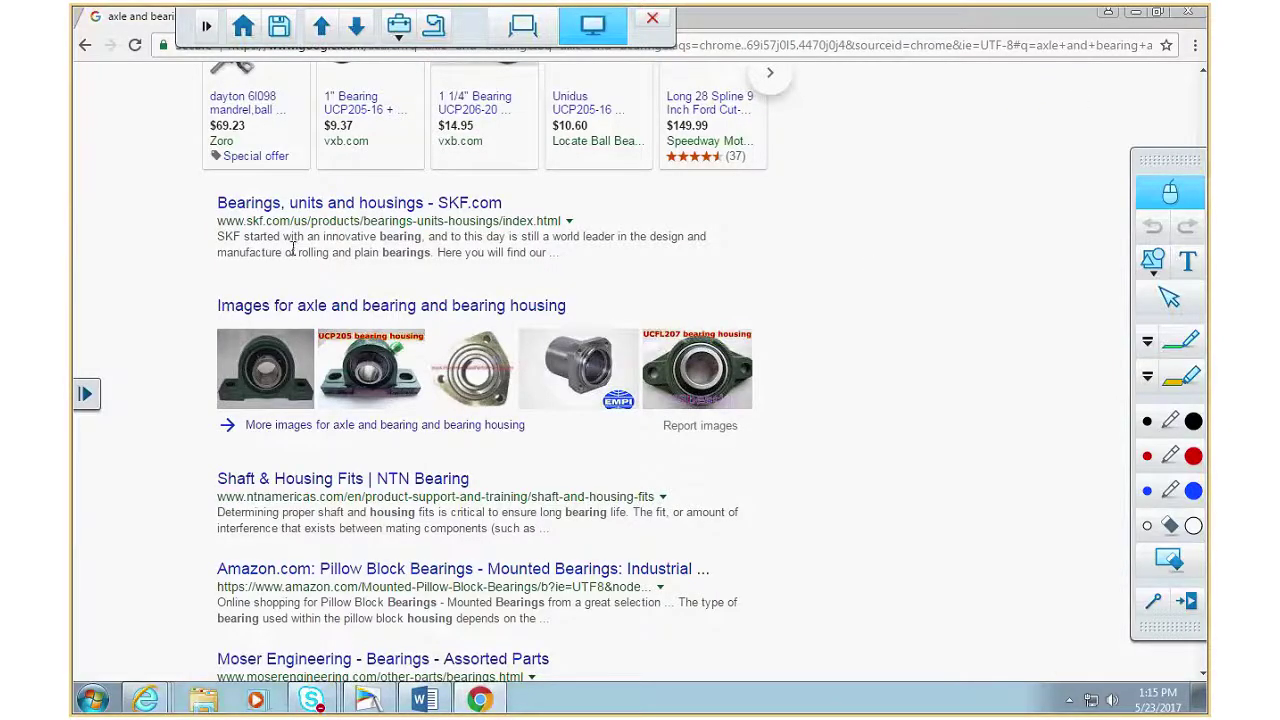
{"action": "left_click", "coordinate": [268, 307]}
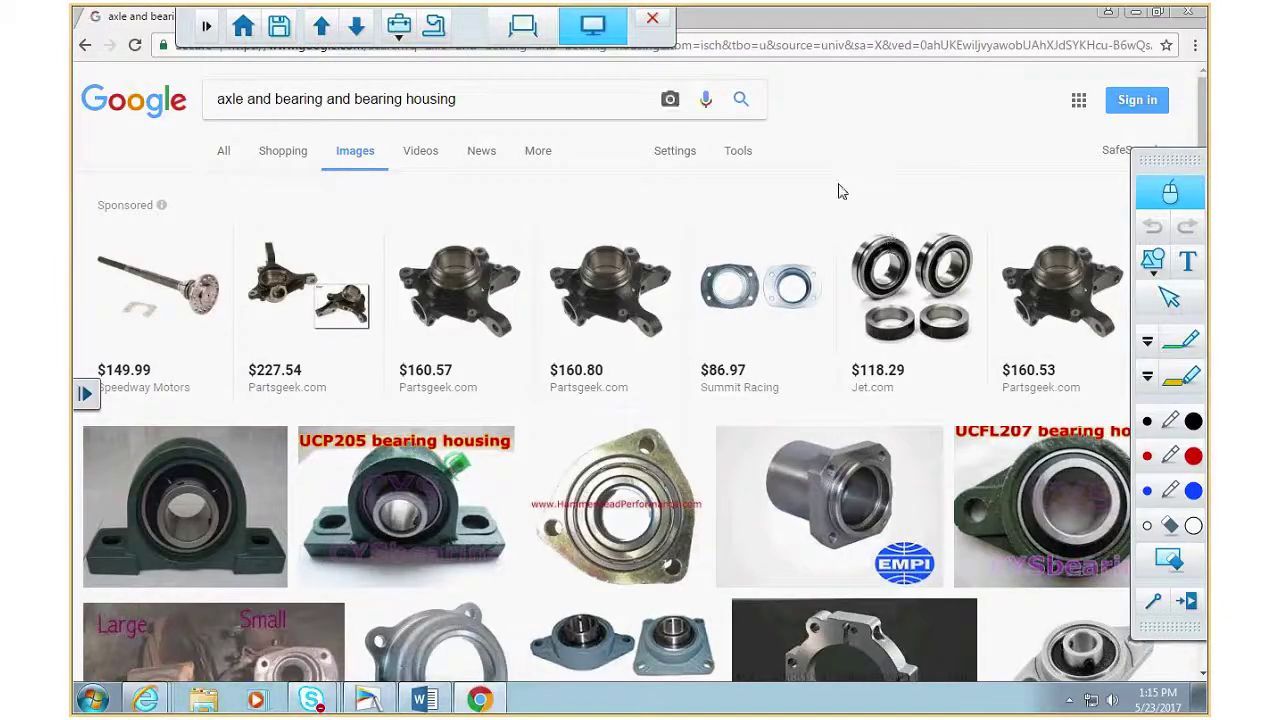
{"action": "scroll", "coordinate": [837, 191], "scroll_direction": "down", "scroll_amount": 3}
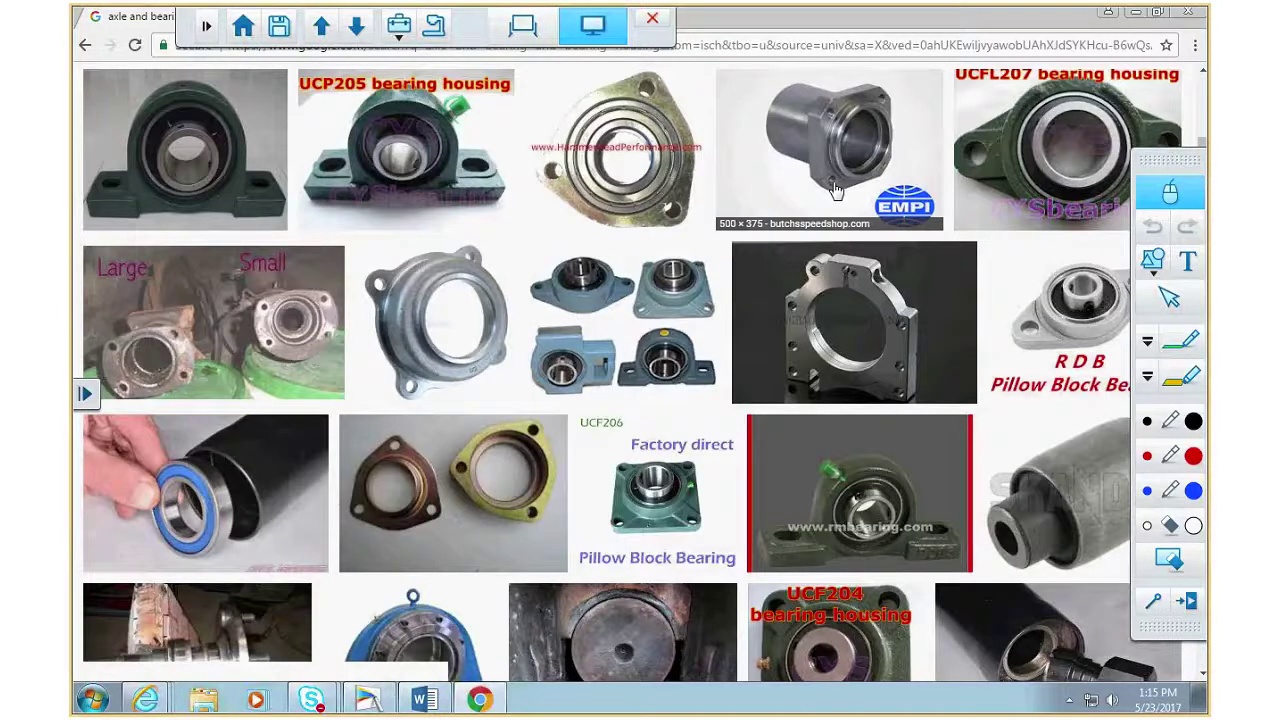
- Find the Arctic Cat DVX 400 bearing picture in the image results and save it as JPEG 20130403_124756 in the Documents library
{"action": "scroll", "coordinate": [737, 151], "scroll_direction": "down", "scroll_amount": 3}
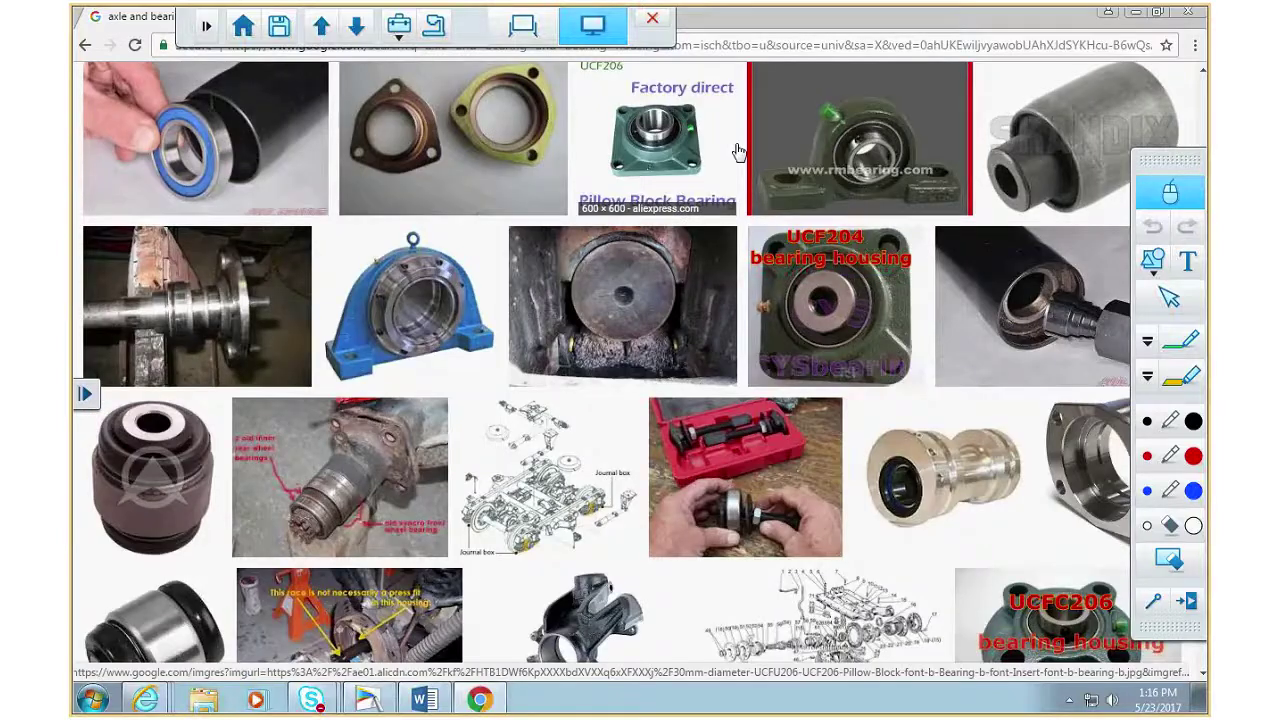
{"action": "scroll", "coordinate": [737, 151], "scroll_direction": "down", "scroll_amount": 3}
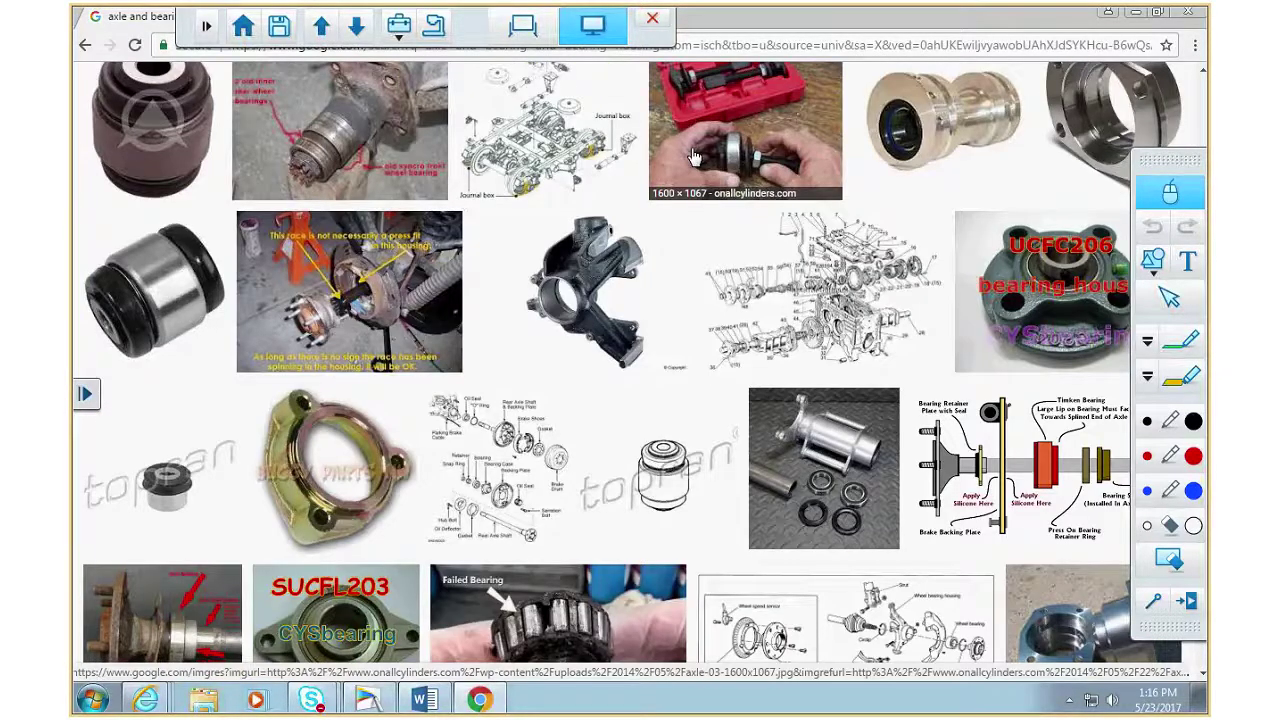
{"action": "scroll", "coordinate": [694, 157], "scroll_direction": "down", "scroll_amount": 3}
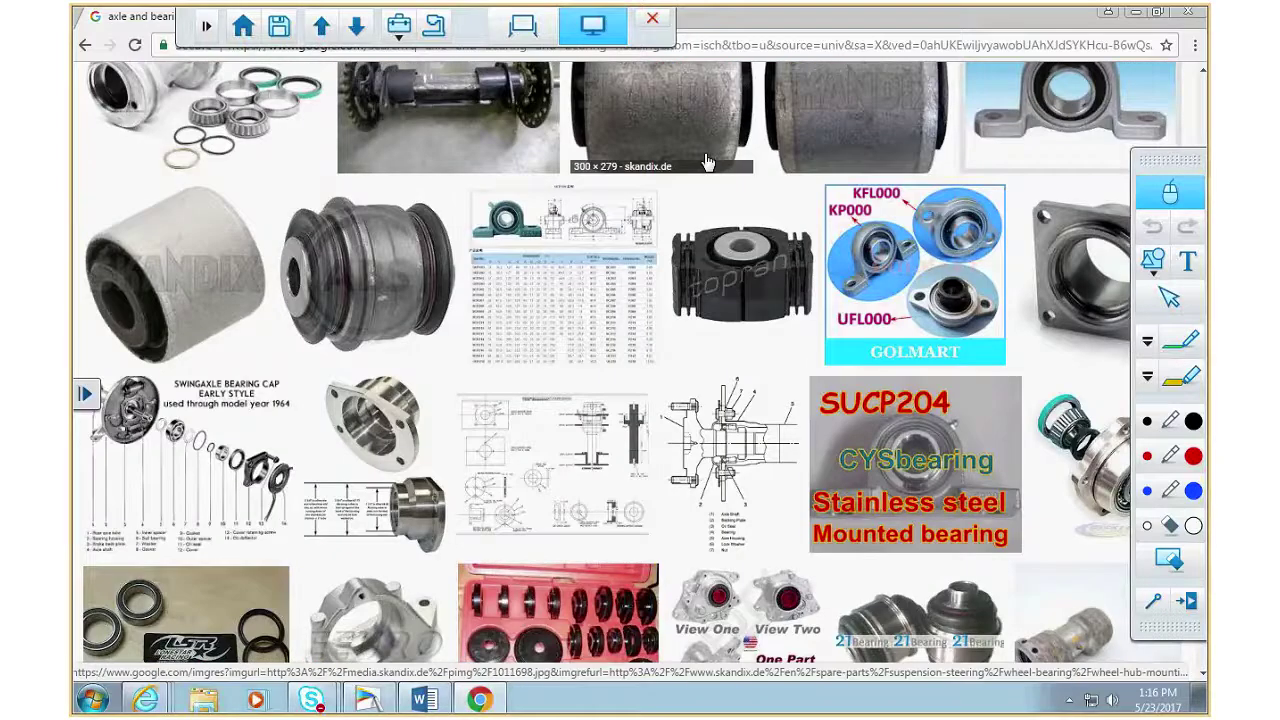
{"action": "scroll", "coordinate": [659, 175], "scroll_direction": "down", "scroll_amount": 1}
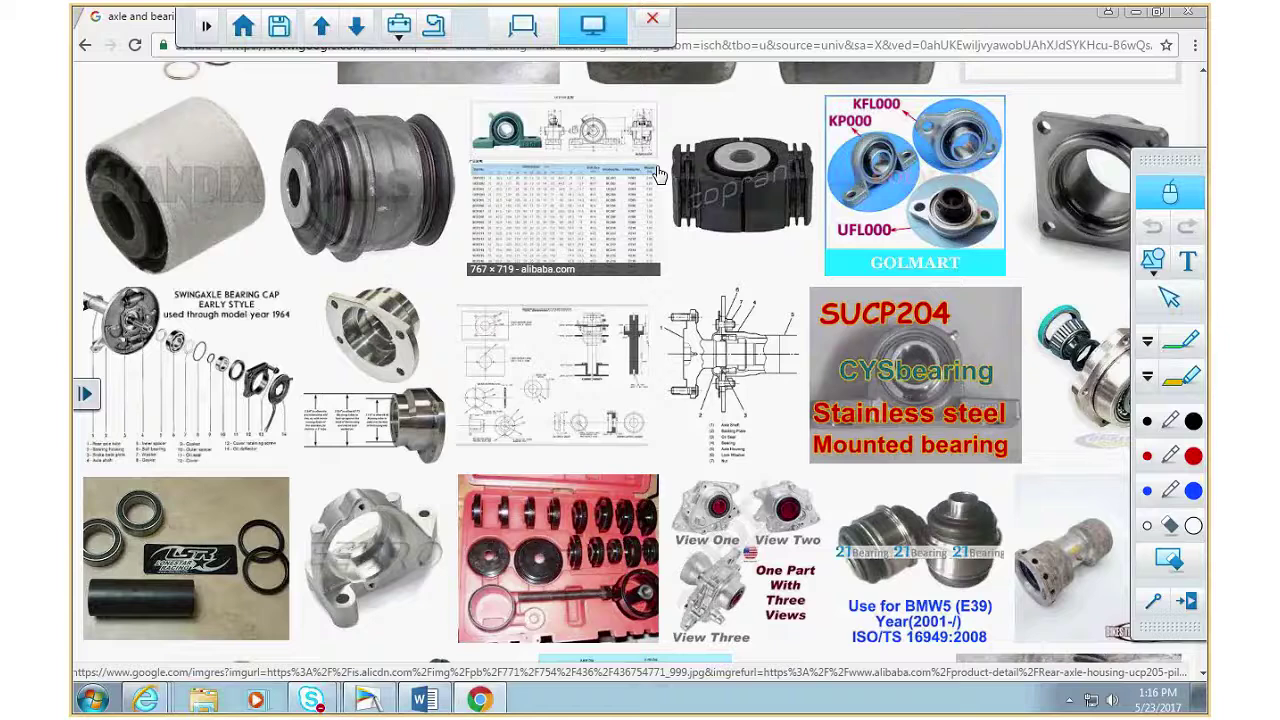
{"action": "scroll", "coordinate": [659, 175], "scroll_direction": "down", "scroll_amount": 4}
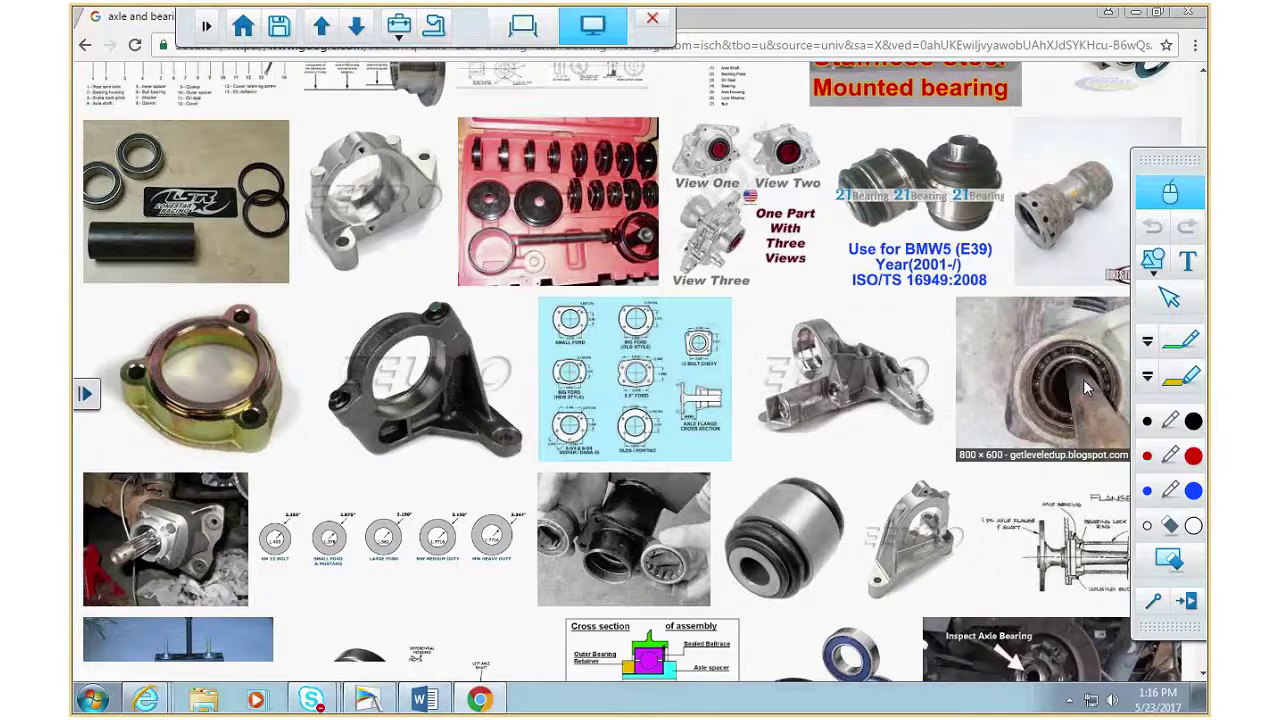
{"action": "left_click", "coordinate": [1083, 379]}
{"action": "right_click", "coordinate": [245, 367]}
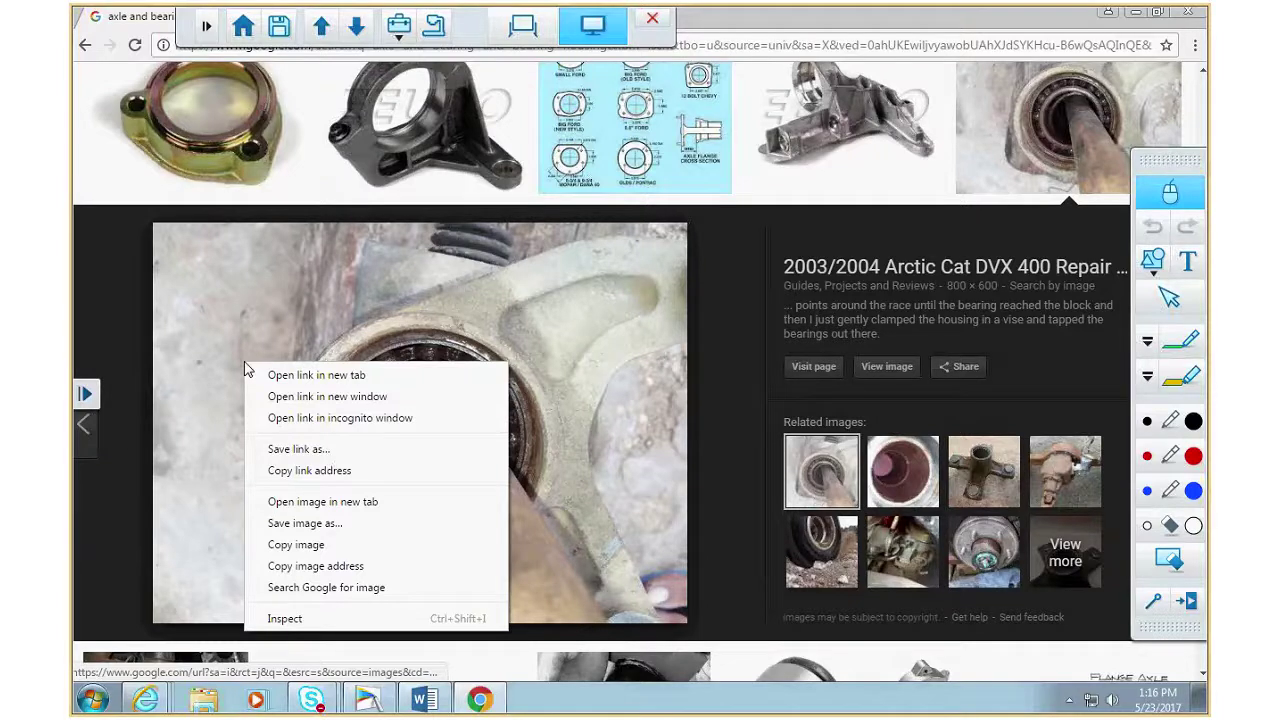
{"action": "left_click", "coordinate": [305, 523]}
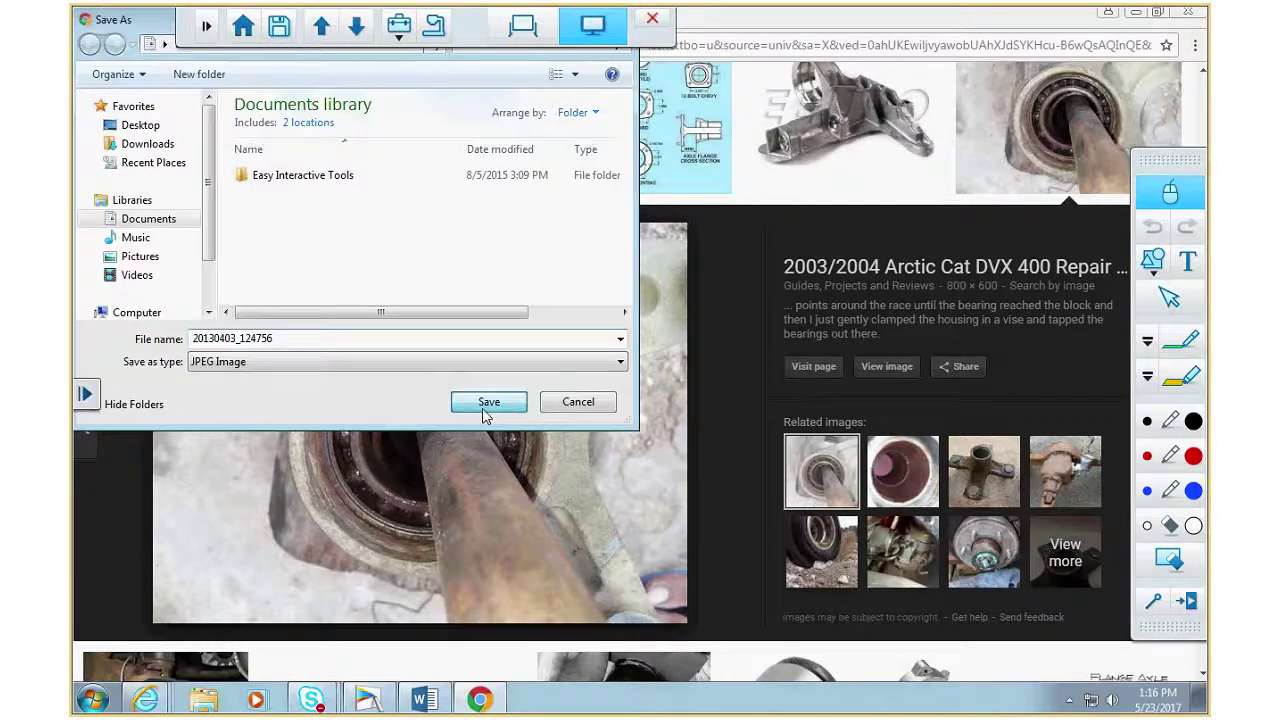
{"action": "left_click", "coordinate": [463, 402]}
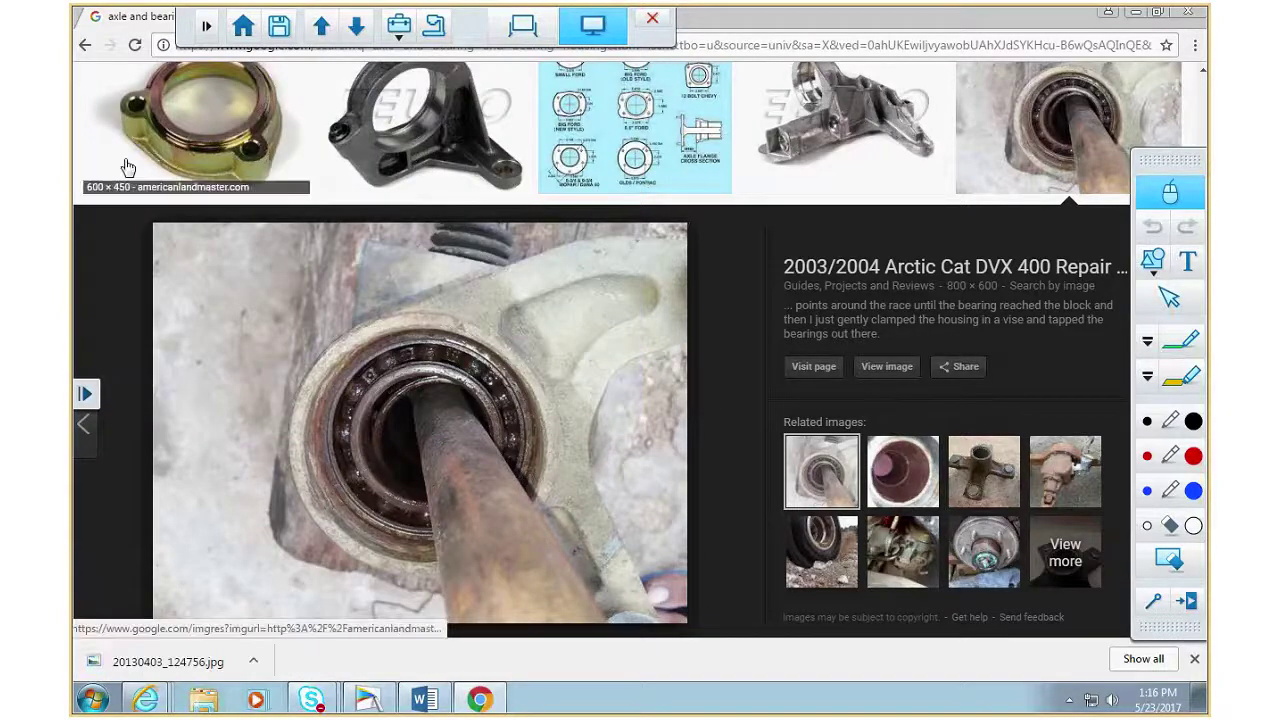
- Reopen the image results for "axle and bearing and bearing housing" and look through them for another picture of an axle in its bearing
{"action": "left_click", "coordinate": [87, 47]}
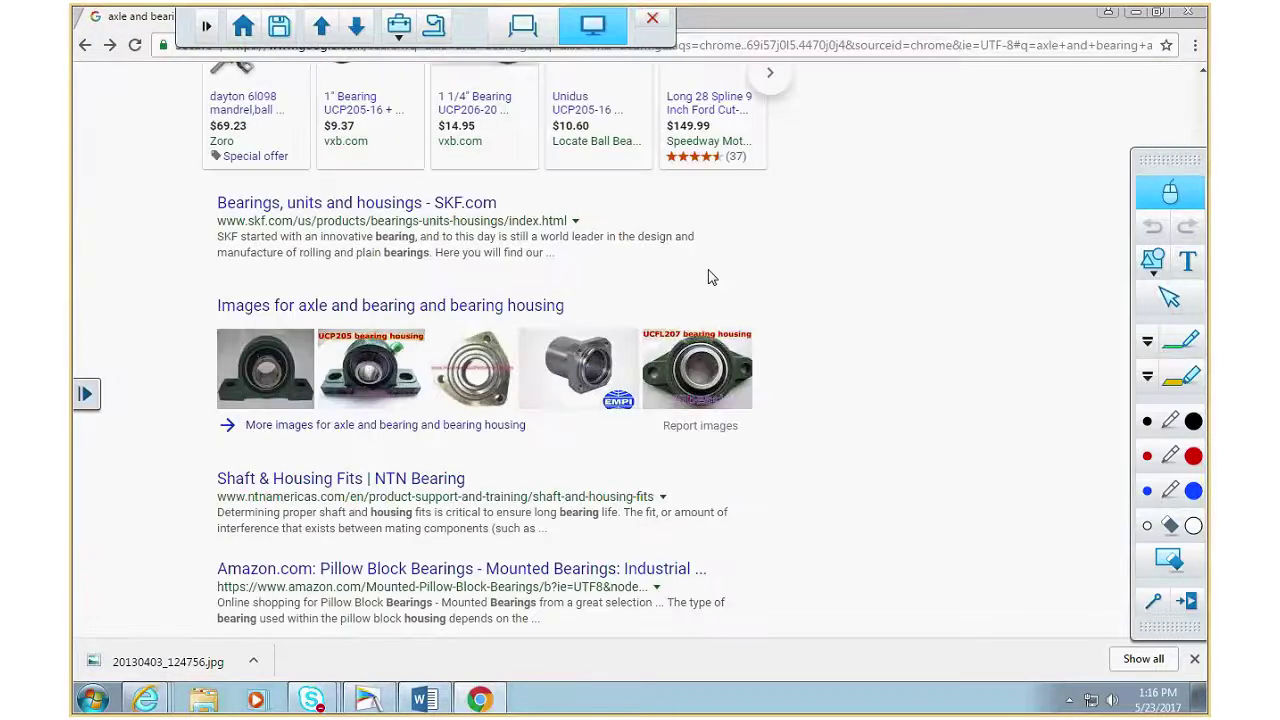
{"action": "left_click", "coordinate": [309, 306]}
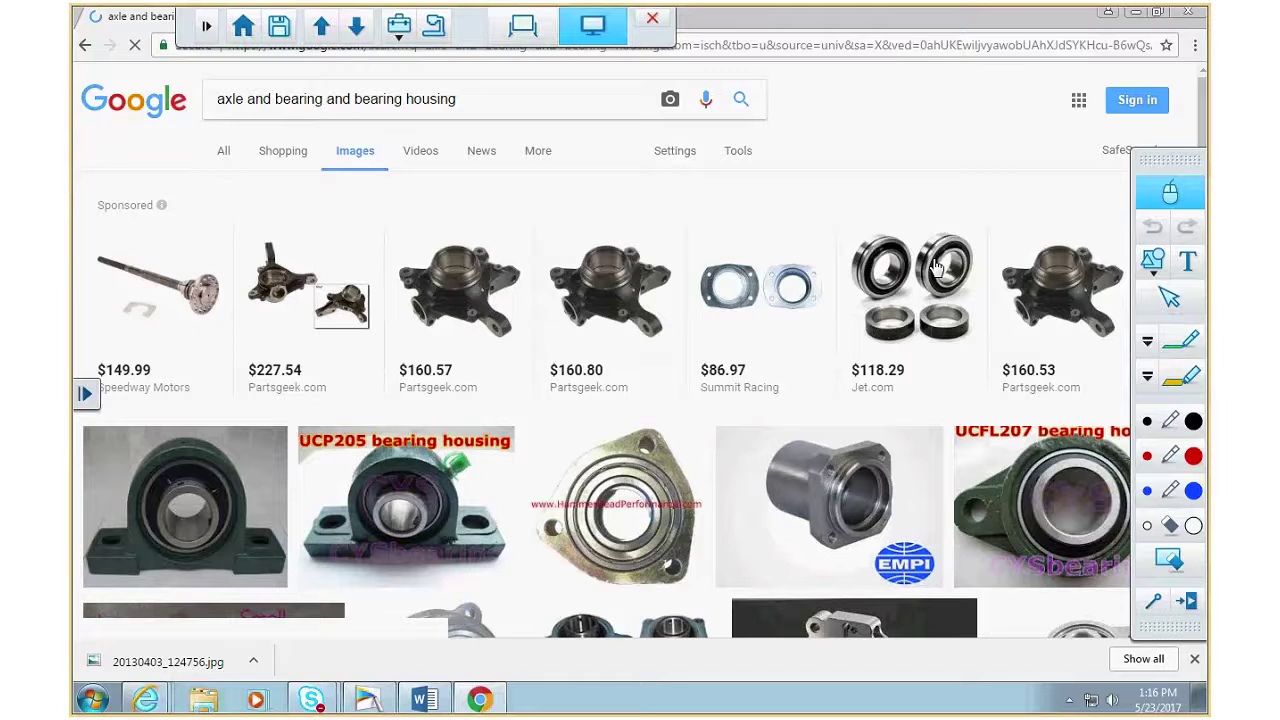
{"action": "scroll", "coordinate": [855, 322], "scroll_direction": "down", "scroll_amount": 8}
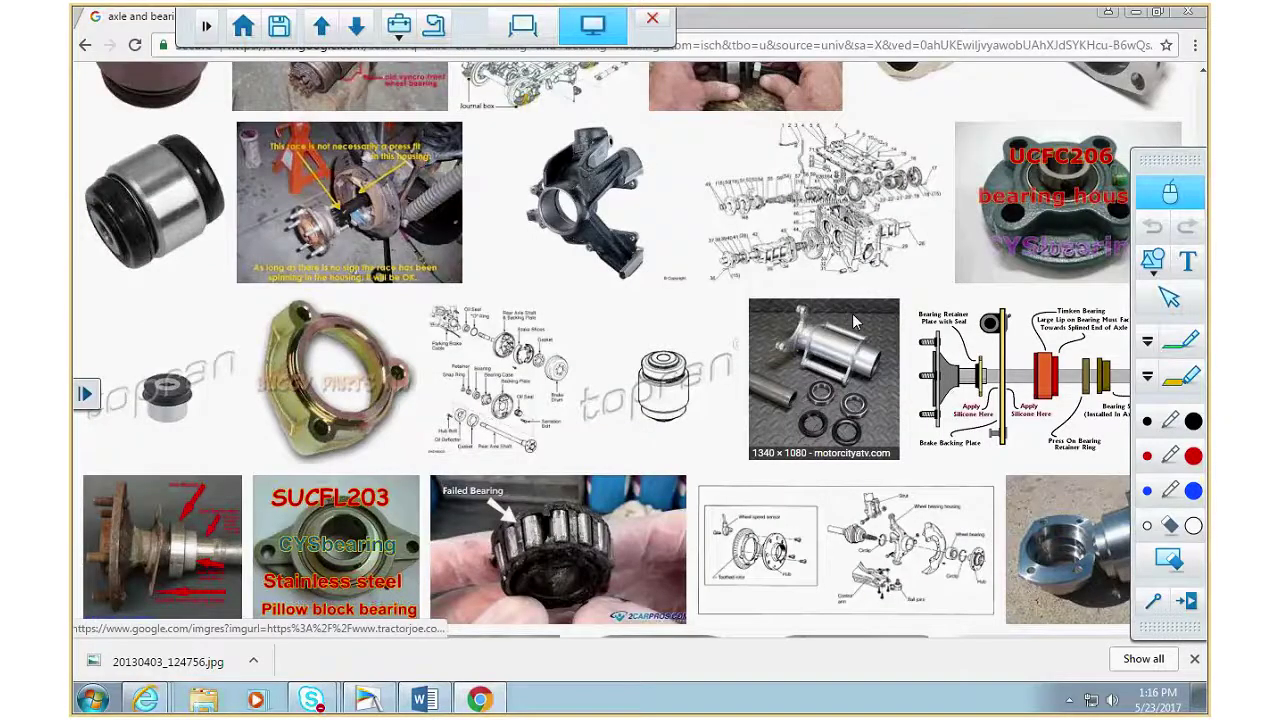
{"action": "scroll", "coordinate": [855, 322], "scroll_direction": "down", "scroll_amount": 5}
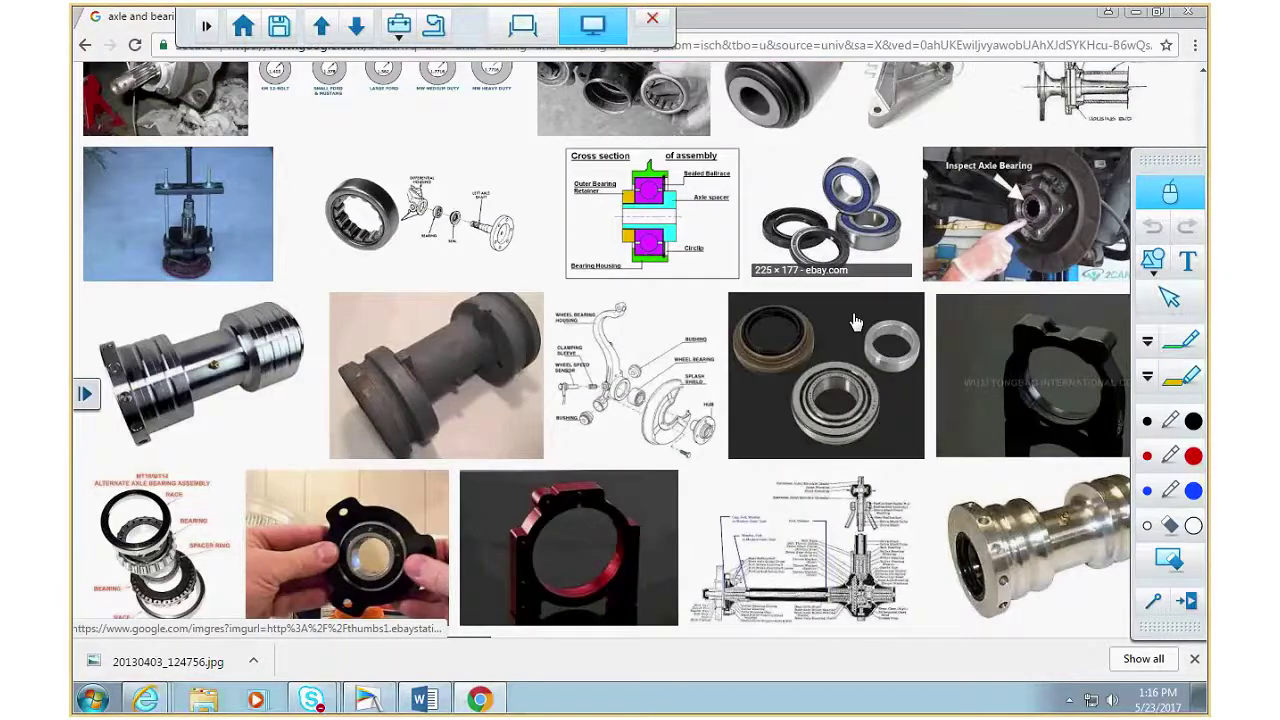
{"action": "scroll", "coordinate": [707, 284], "scroll_direction": "down", "scroll_amount": 5}
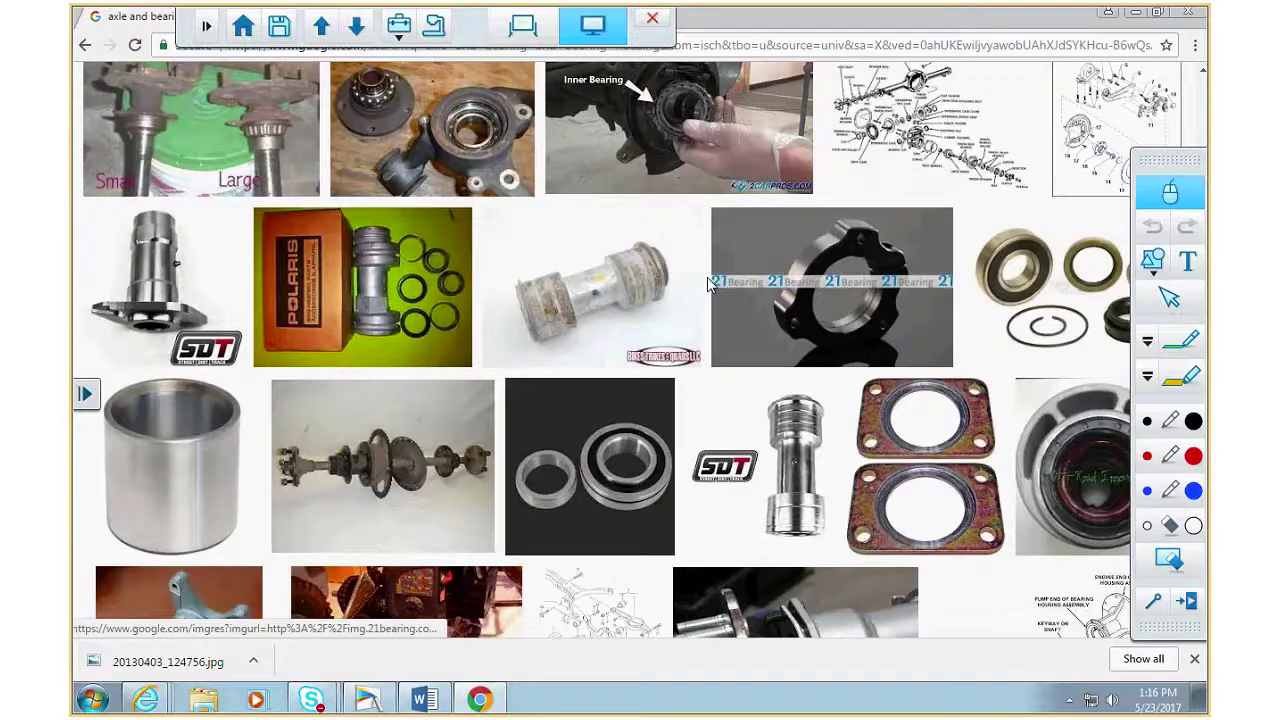
{"action": "scroll", "coordinate": [707, 284], "scroll_direction": "down", "scroll_amount": 5}
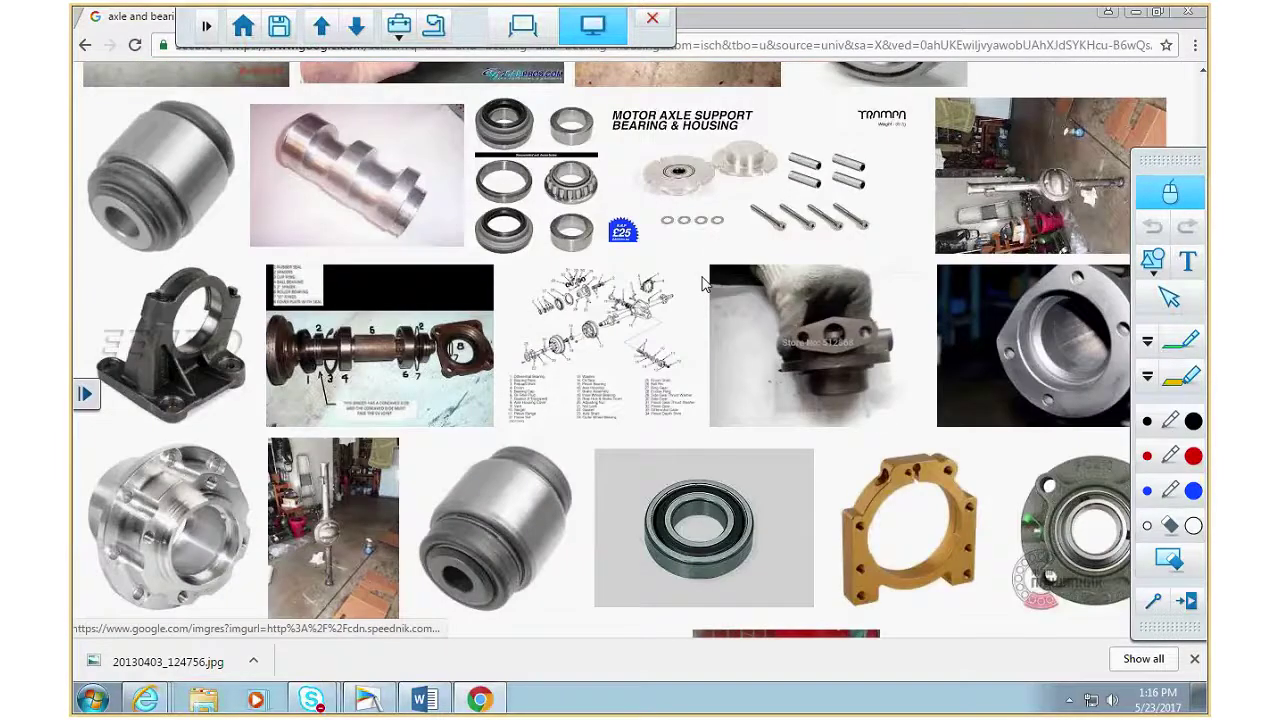
{"action": "scroll", "coordinate": [707, 284], "scroll_direction": "down", "scroll_amount": 5}
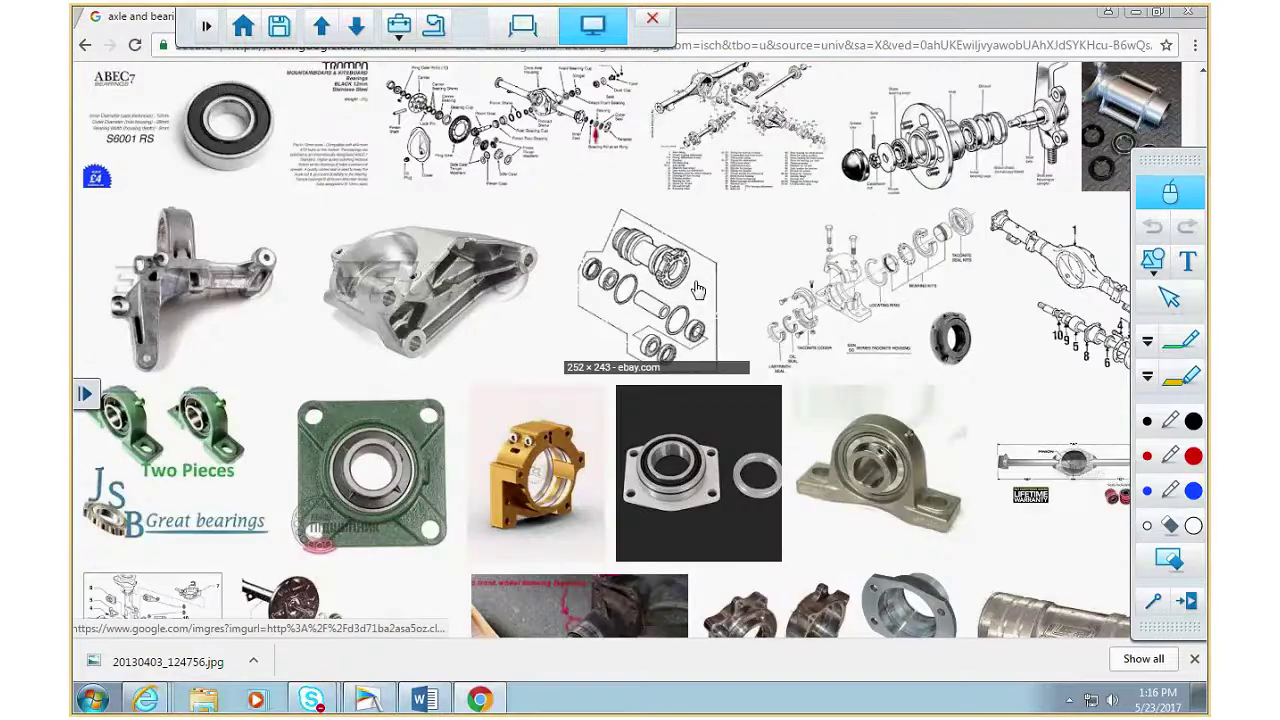
{"action": "scroll", "coordinate": [698, 290], "scroll_direction": "down", "scroll_amount": 5}
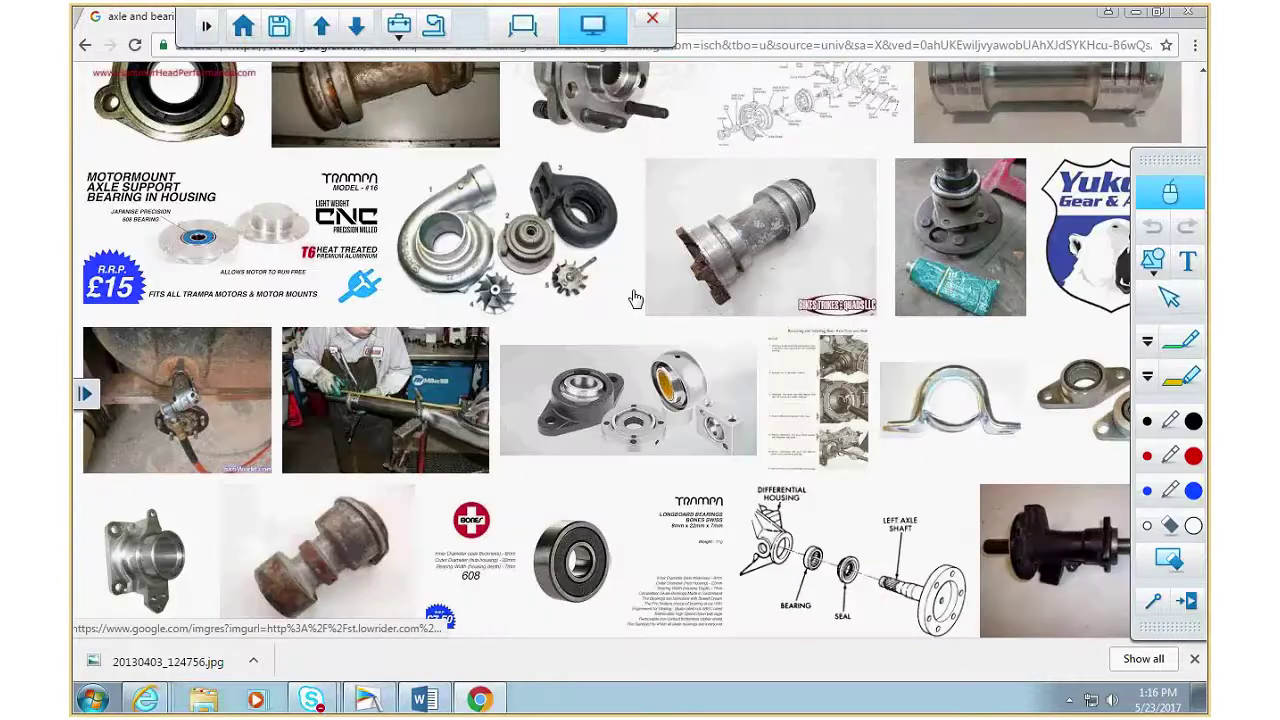
{"action": "scroll", "coordinate": [635, 298], "scroll_direction": "down", "scroll_amount": 2}
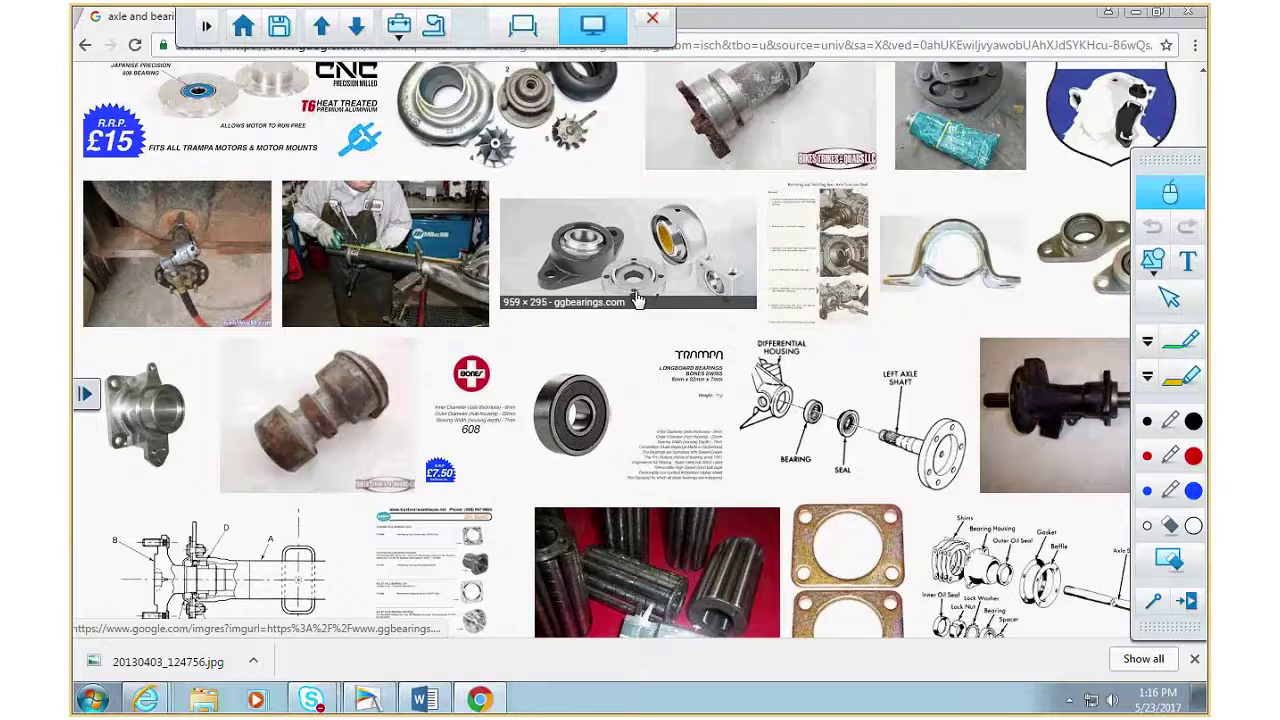
{"action": "scroll", "coordinate": [637, 300], "scroll_direction": "down", "scroll_amount": 5}
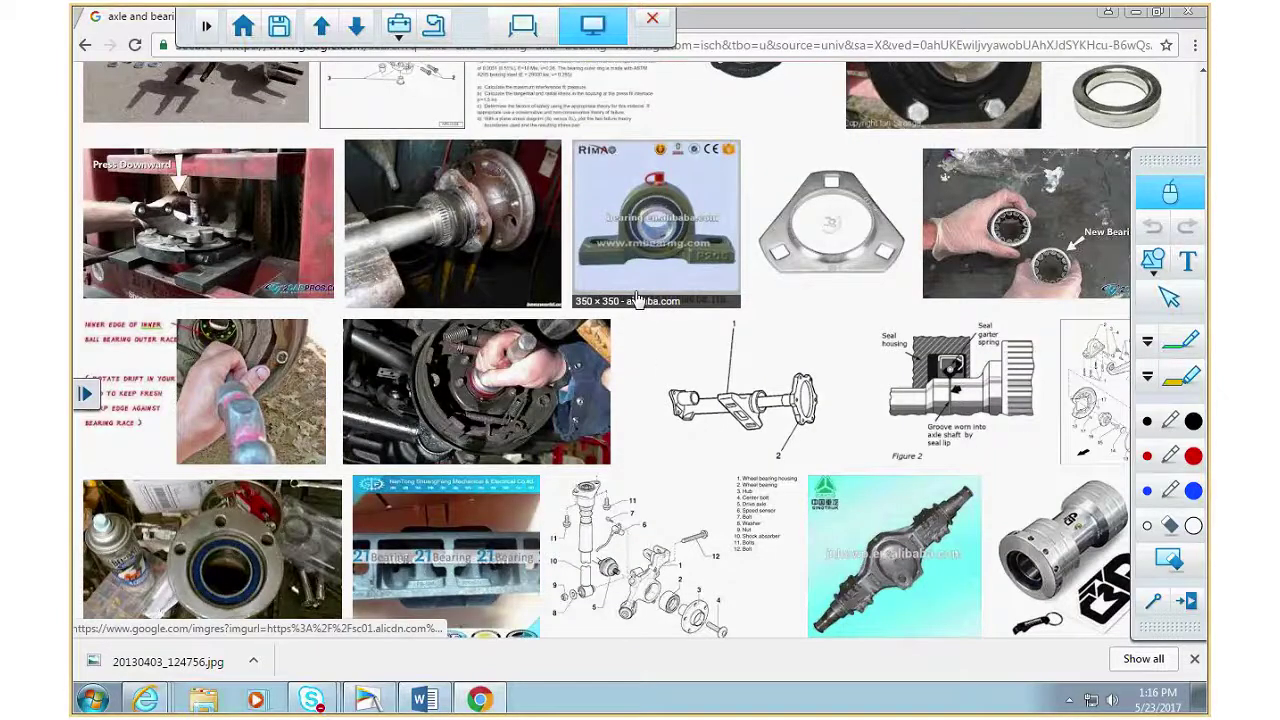
{"action": "scroll", "coordinate": [675, 289], "scroll_direction": "down", "scroll_amount": 2}
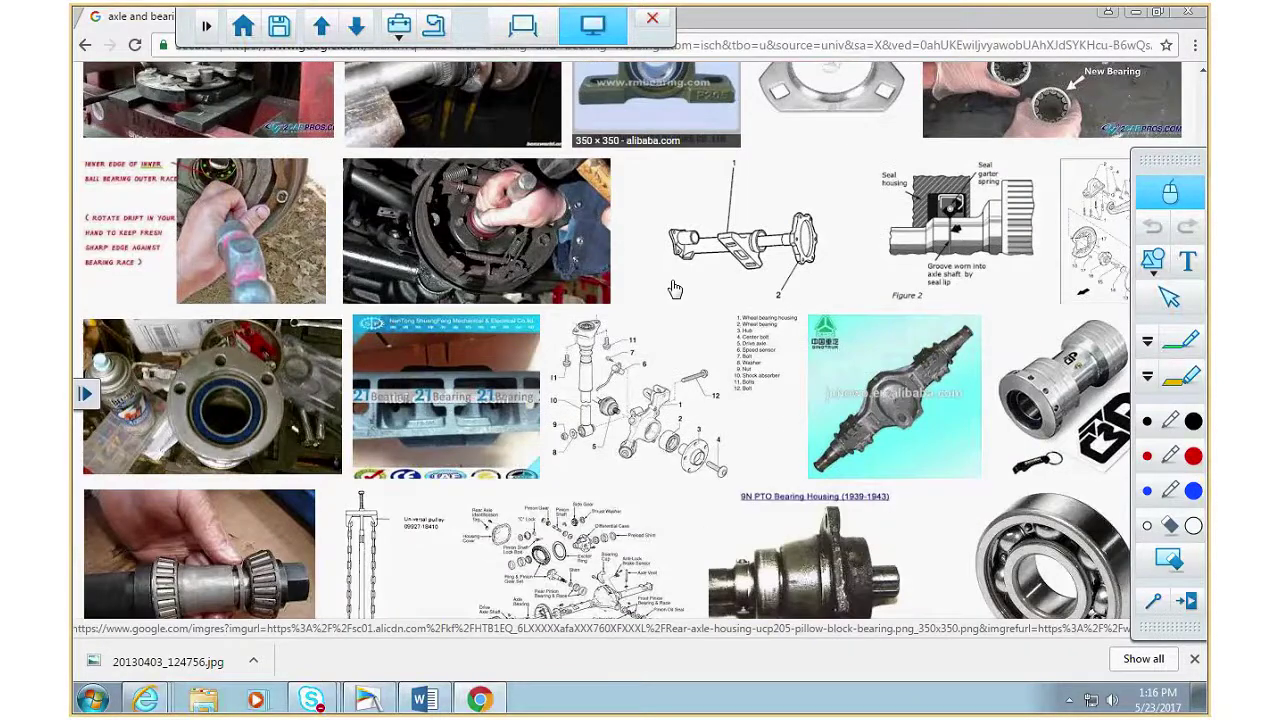
{"action": "scroll", "coordinate": [675, 289], "scroll_direction": "down", "scroll_amount": 6}
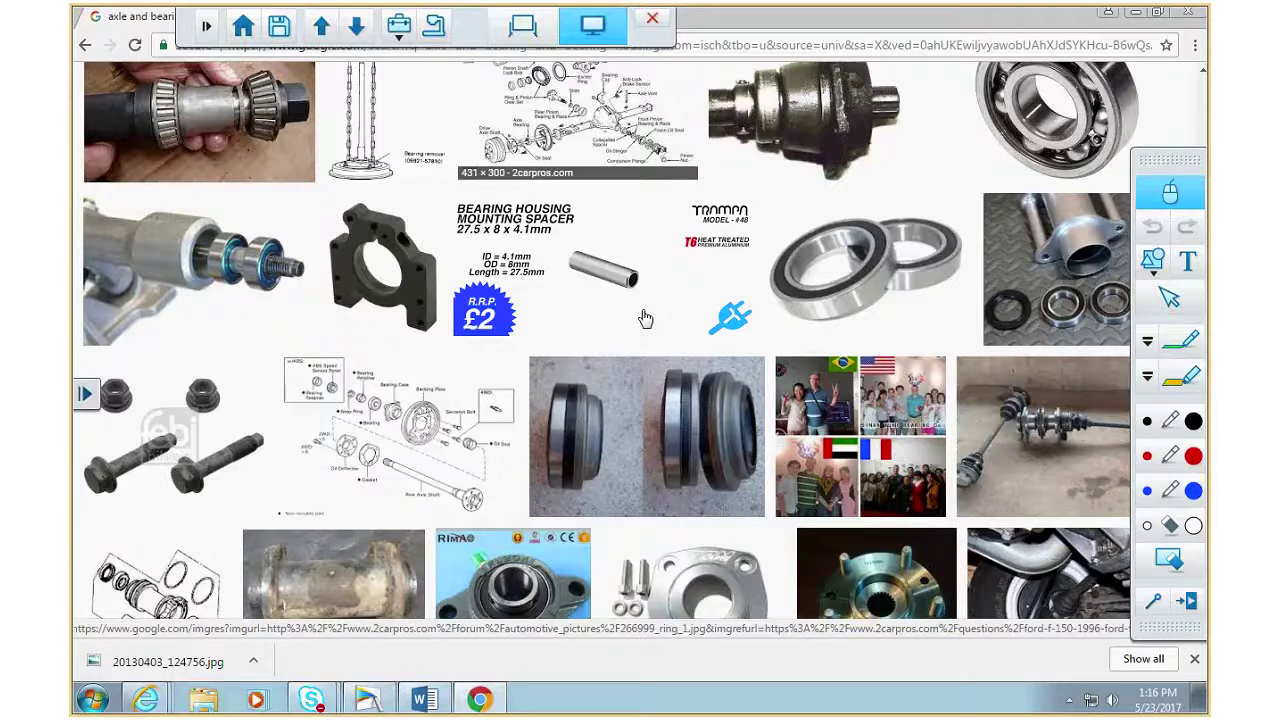
{"action": "scroll", "coordinate": [645, 318], "scroll_direction": "down", "scroll_amount": 7}
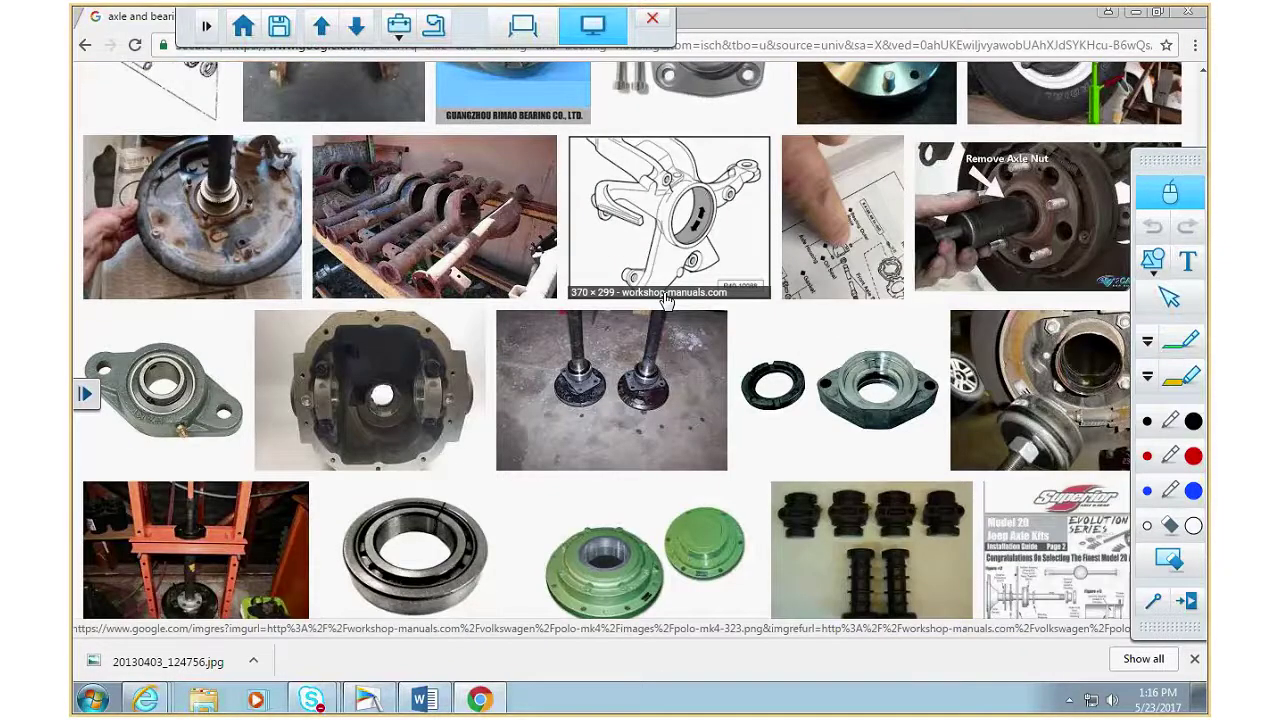
{"action": "scroll", "coordinate": [665, 300], "scroll_direction": "down", "scroll_amount": 7}
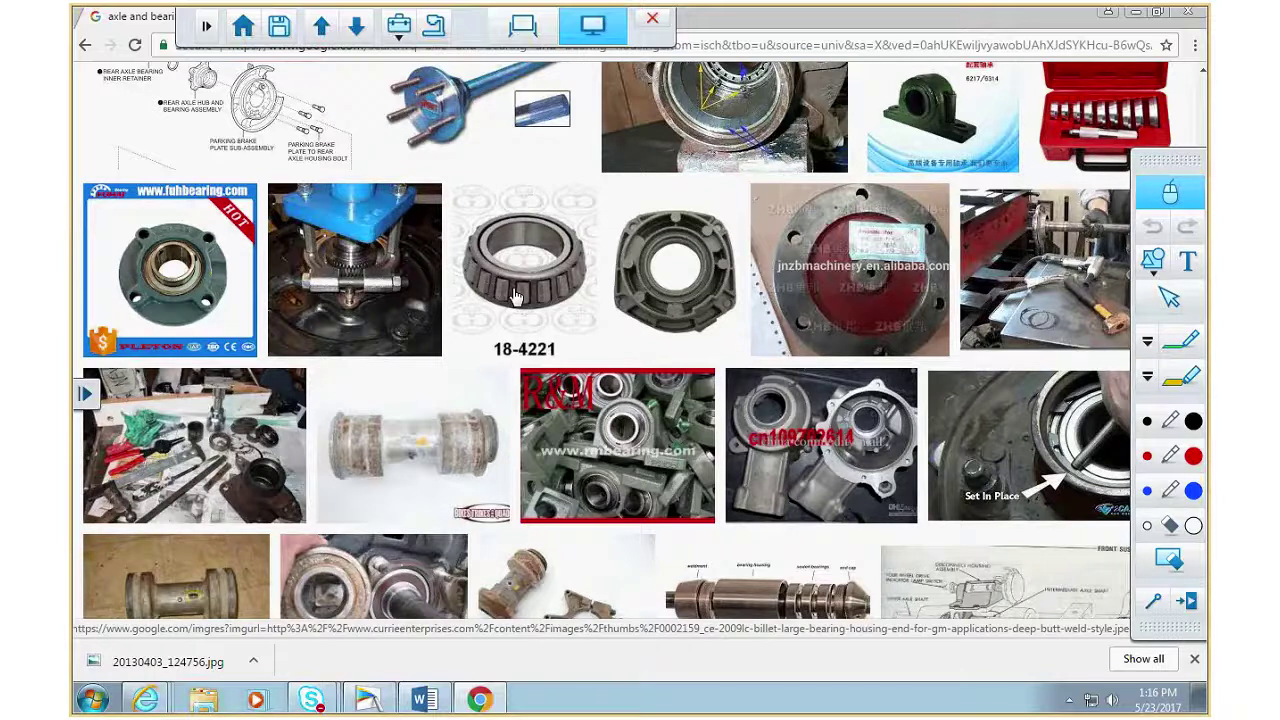
{"action": "scroll", "coordinate": [418, 246], "scroll_direction": "down", "scroll_amount": 5}
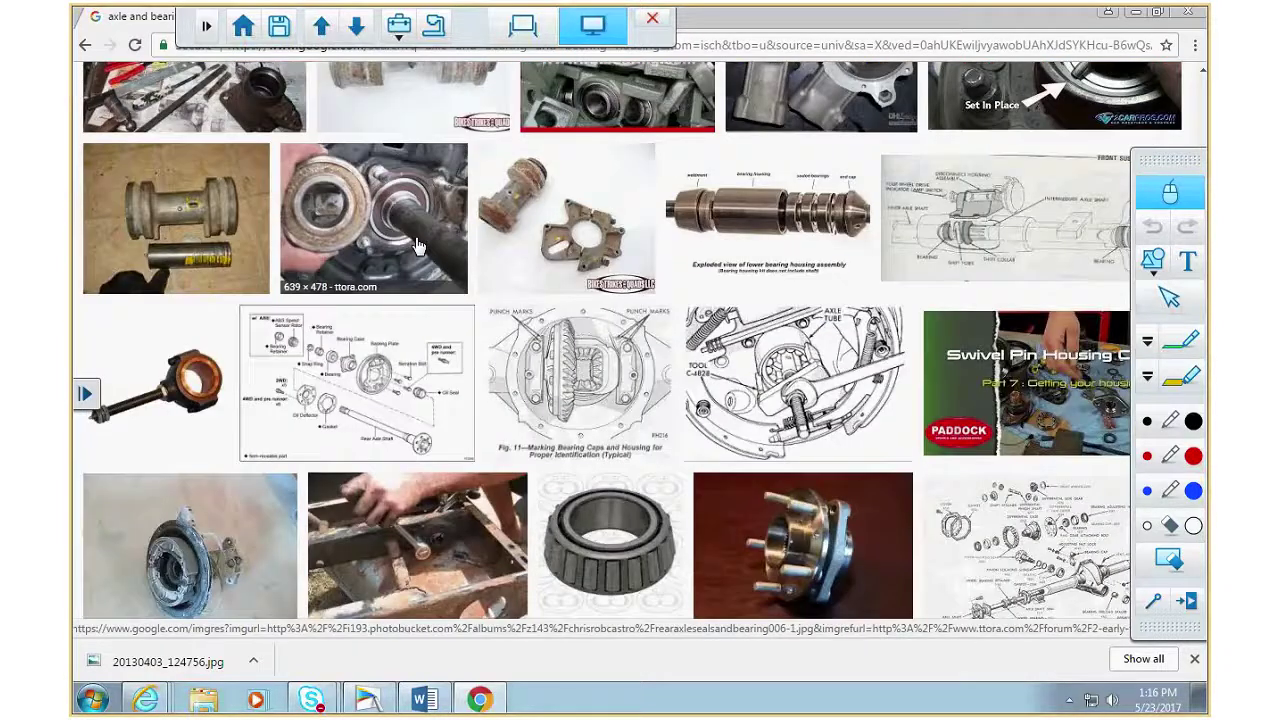
- Enlarge the TTORA Forum picture of the hand-held bearing beside the axle and save the image to disk
{"action": "left_click", "coordinate": [418, 246]}
{"action": "right_click", "coordinate": [508, 348]}
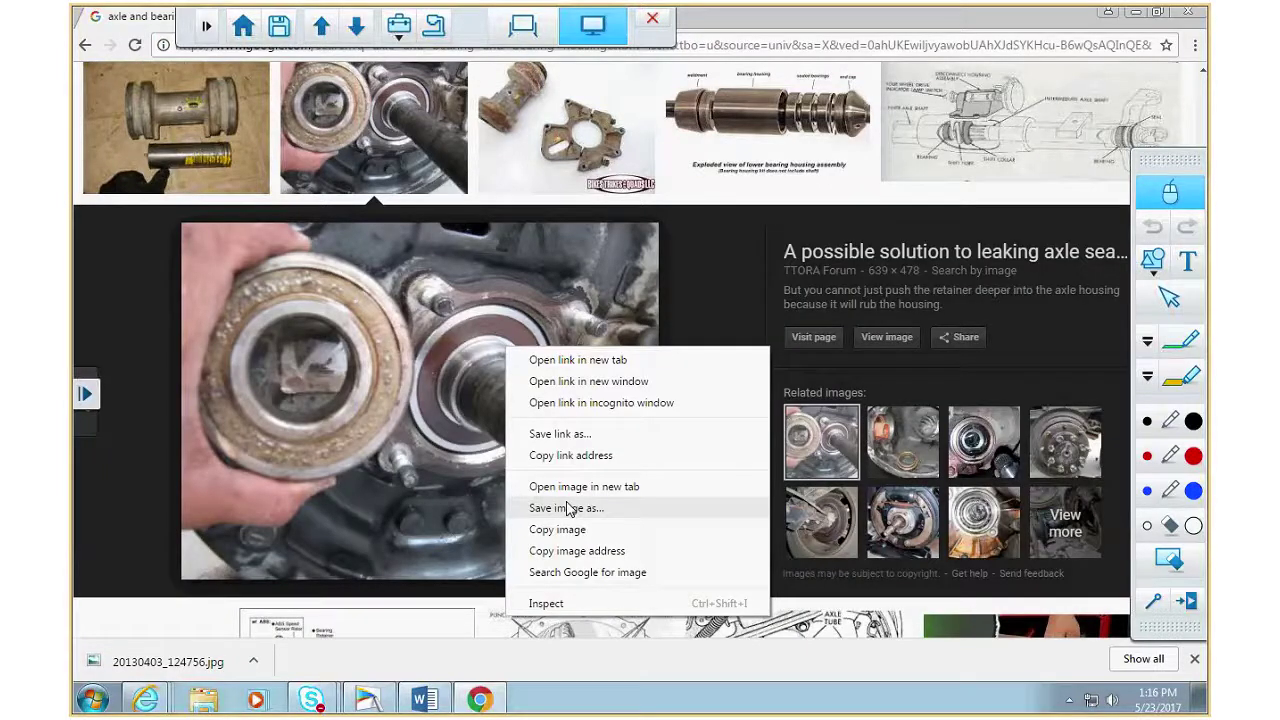
{"action": "left_click", "coordinate": [568, 508]}
{"action": "left_click", "coordinate": [492, 404]}
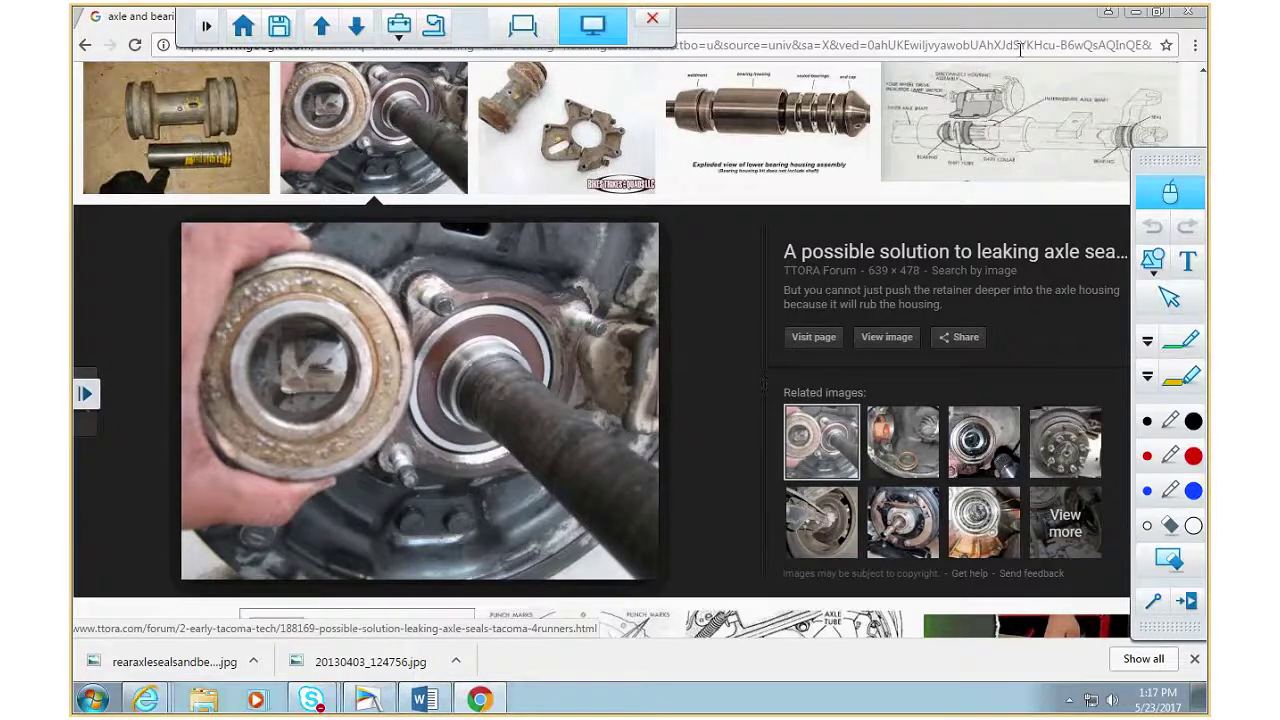
- Minimize the browser, switch Easy Interactive Tools to whiteboard mode and add two blank pages
{"action": "left_click", "coordinate": [1109, 12]}
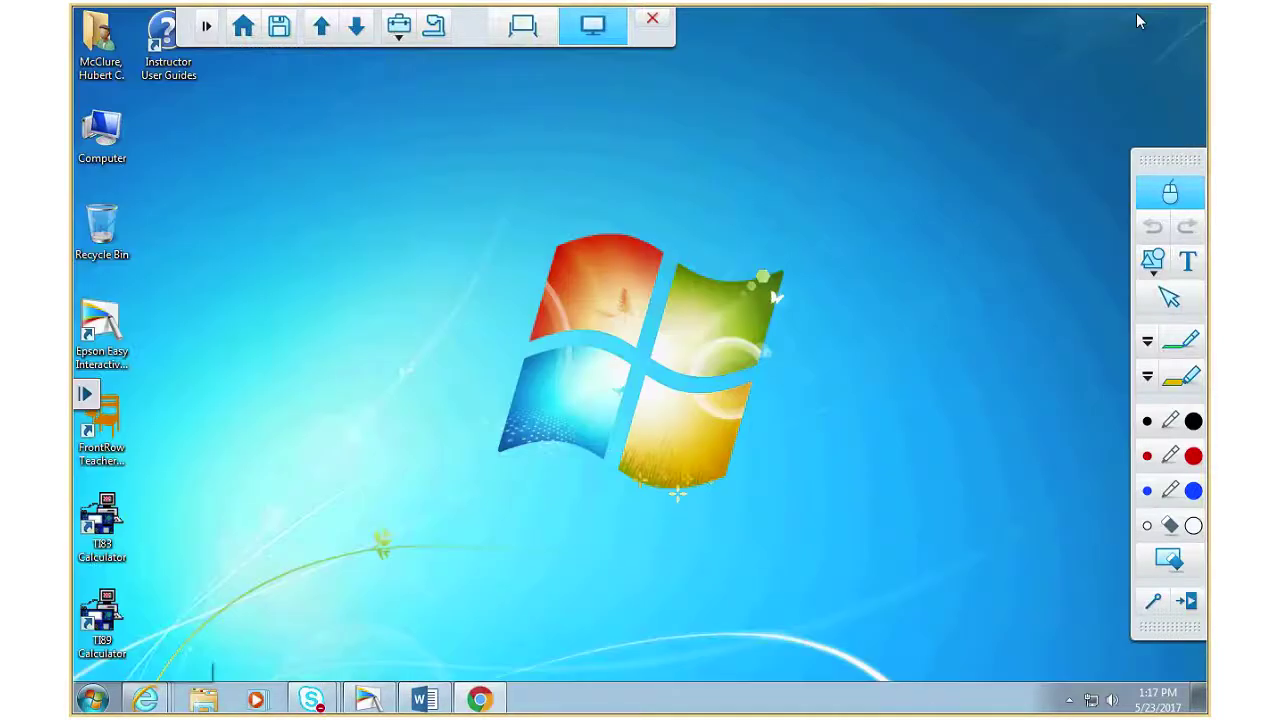
{"action": "left_click", "coordinate": [549, 28]}
{"action": "left_click", "coordinate": [281, 48]}
{"action": "left_click", "coordinate": [281, 52]}
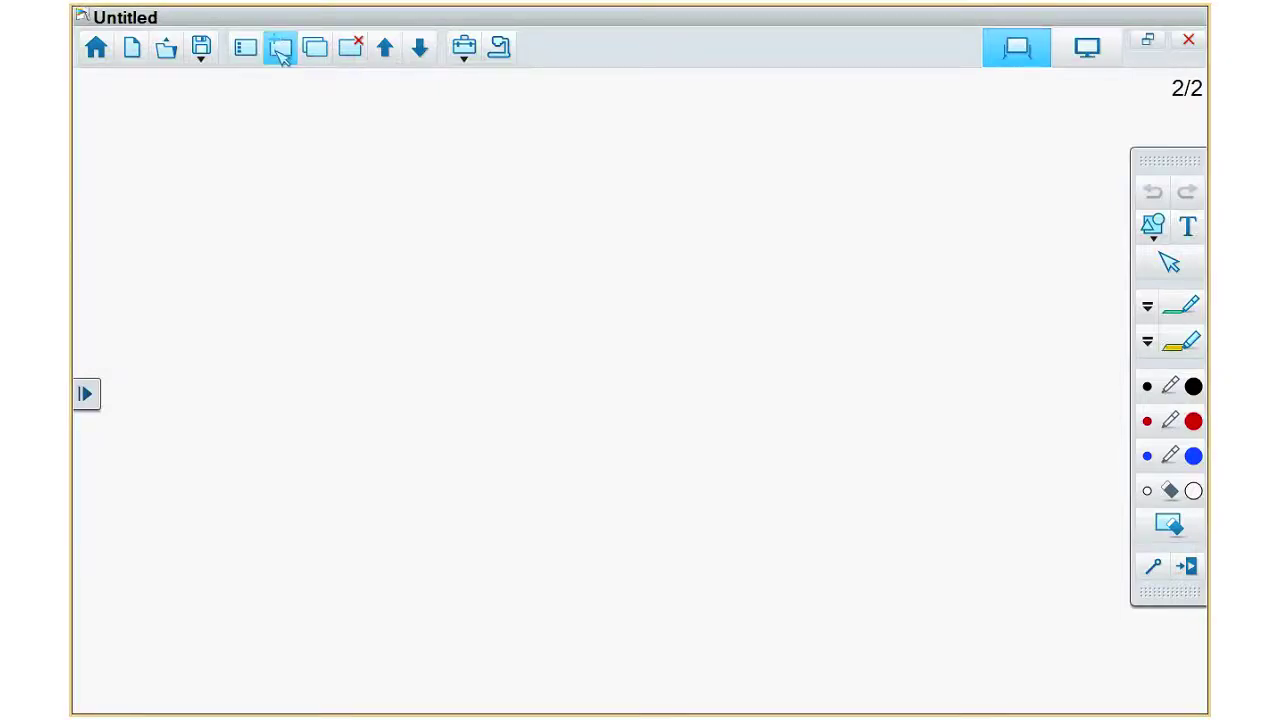
- Open the file dialog for inserting a picture on the blank page and move it nearer the page's center
{"action": "left_click", "coordinate": [465, 48]}
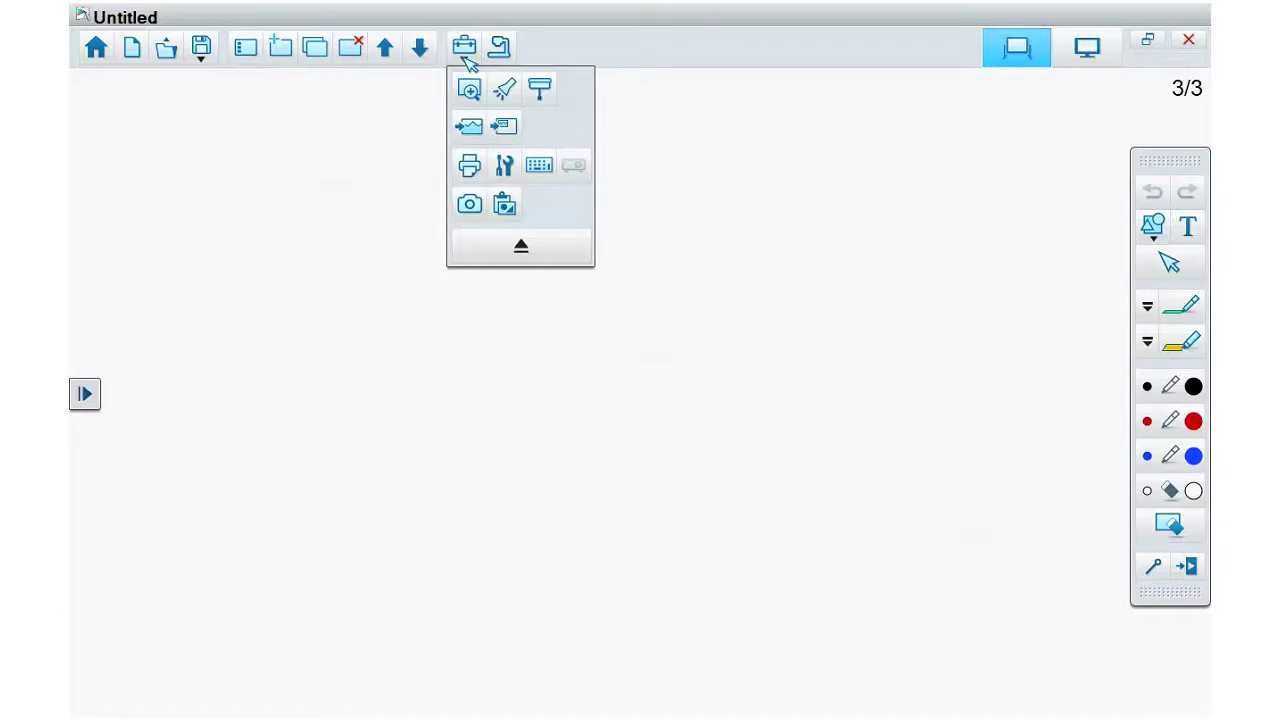
{"action": "left_click", "coordinate": [629, 143]}
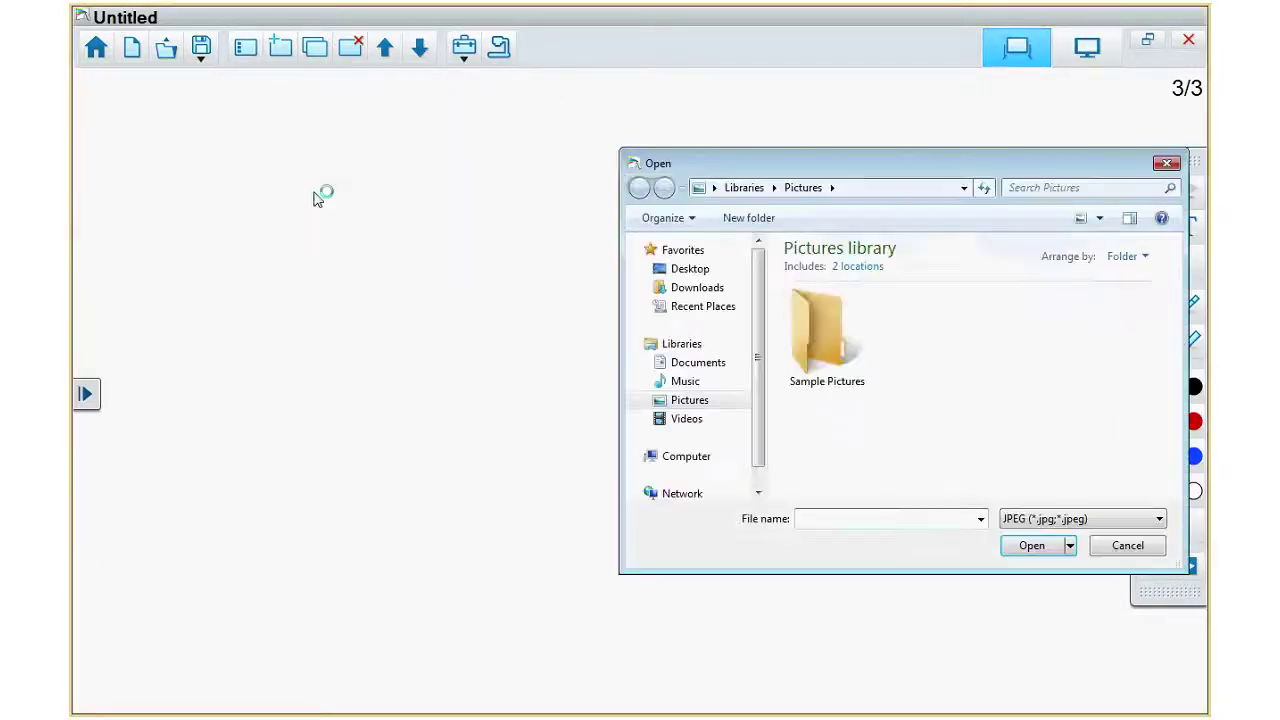
{"action": "left_click_drag", "start_coordinate": [766, 170], "coordinate": [412, 96]}
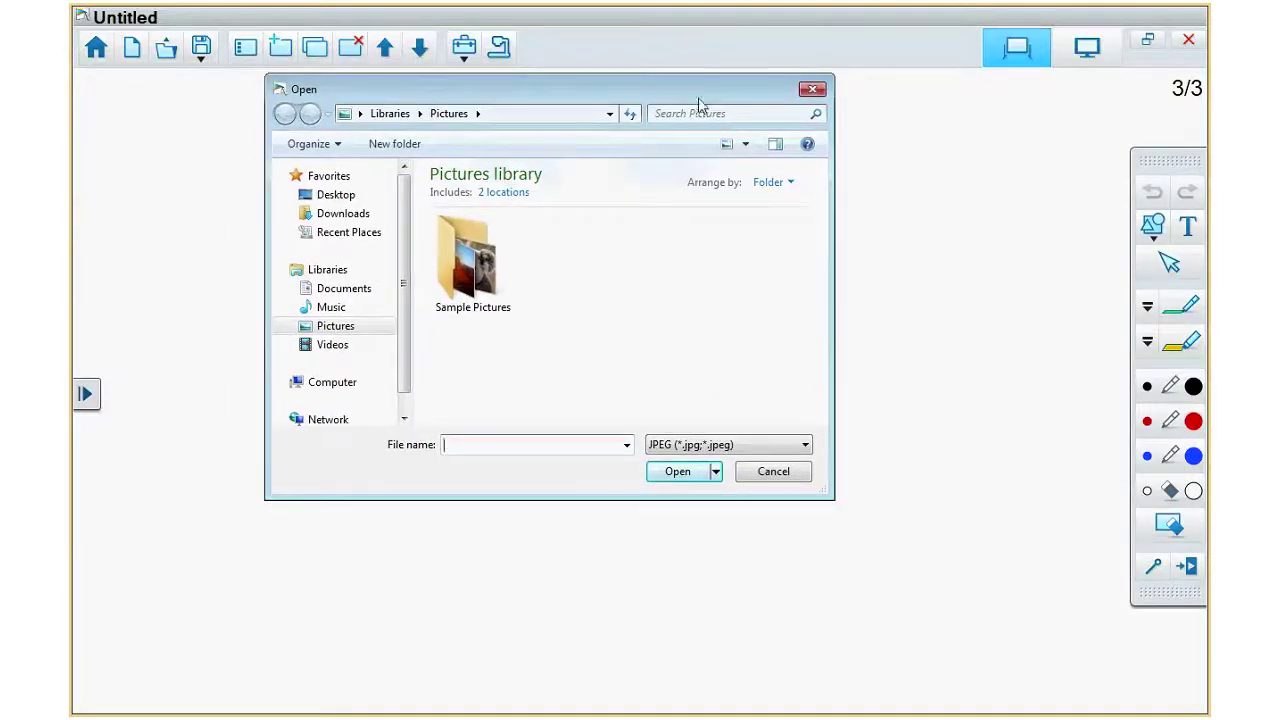
- Look for the saved pictures under the PNG, Bitmap and JPEG file types in the Pictures library and Downloads folder
{"action": "left_click", "coordinate": [771, 449]}
{"action": "left_click", "coordinate": [690, 490]}
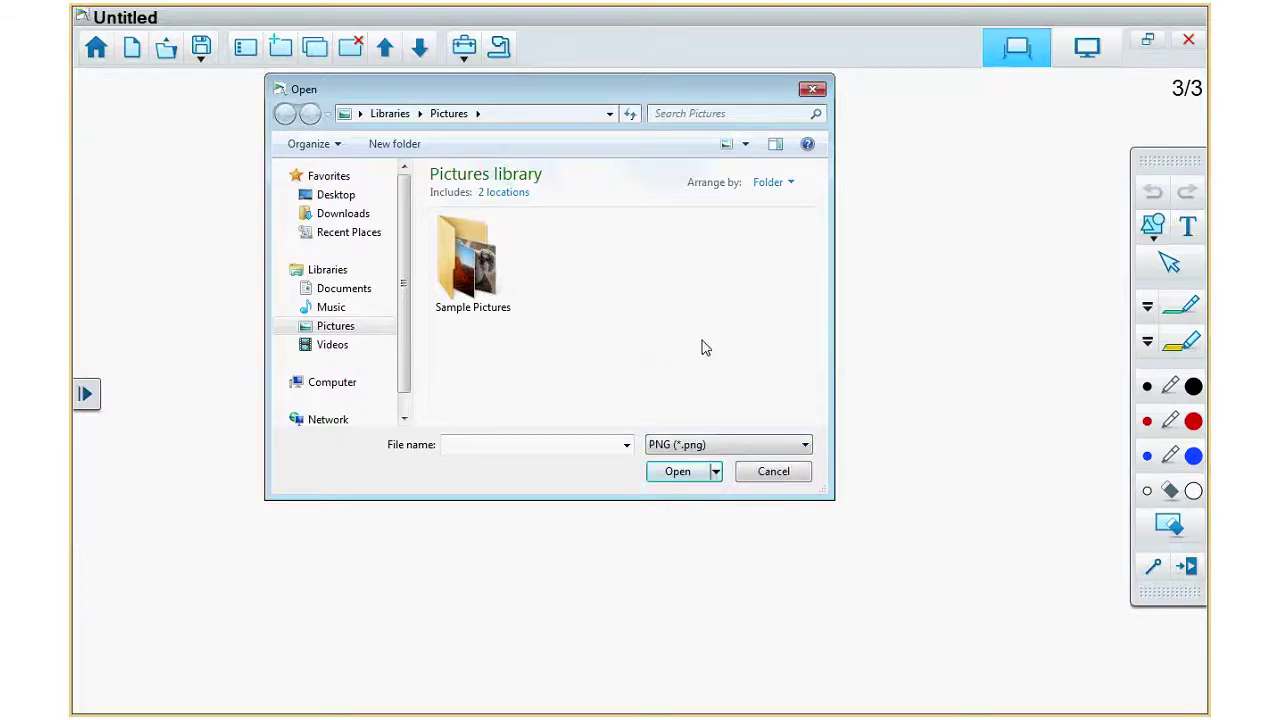
{"action": "left_click", "coordinate": [737, 442]}
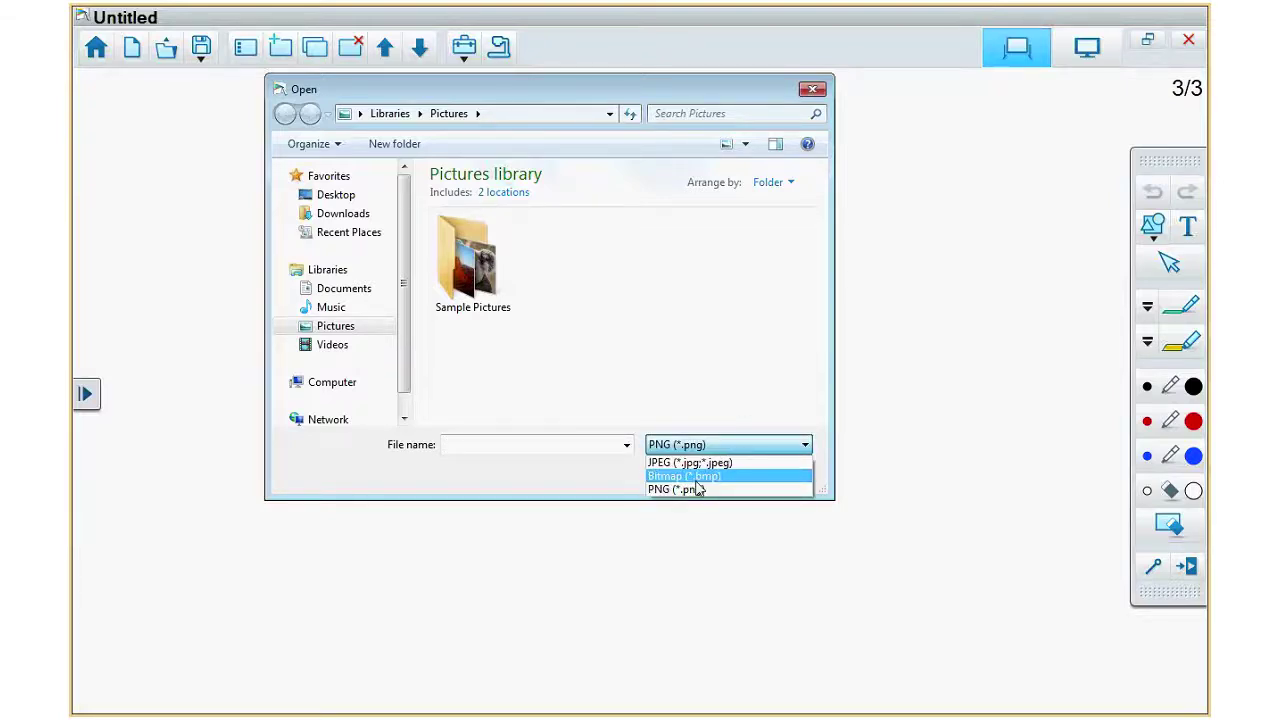
{"action": "left_click", "coordinate": [697, 478]}
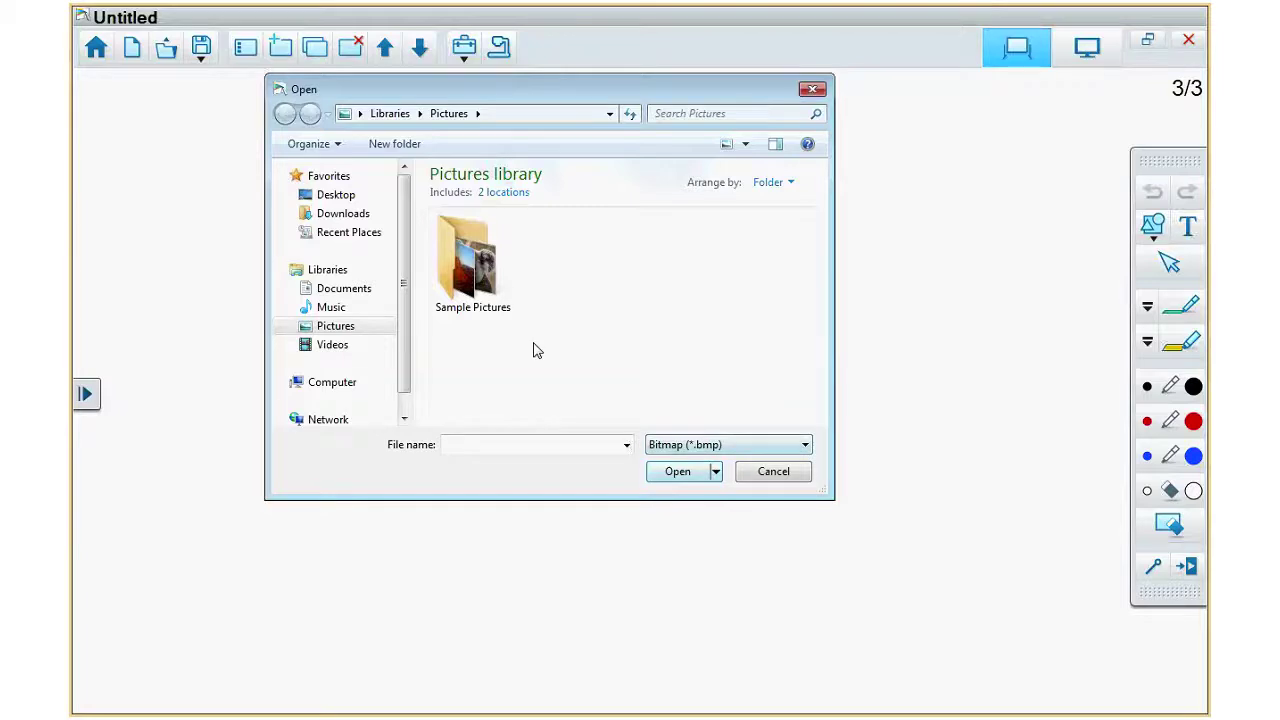
{"action": "left_click", "coordinate": [334, 325]}
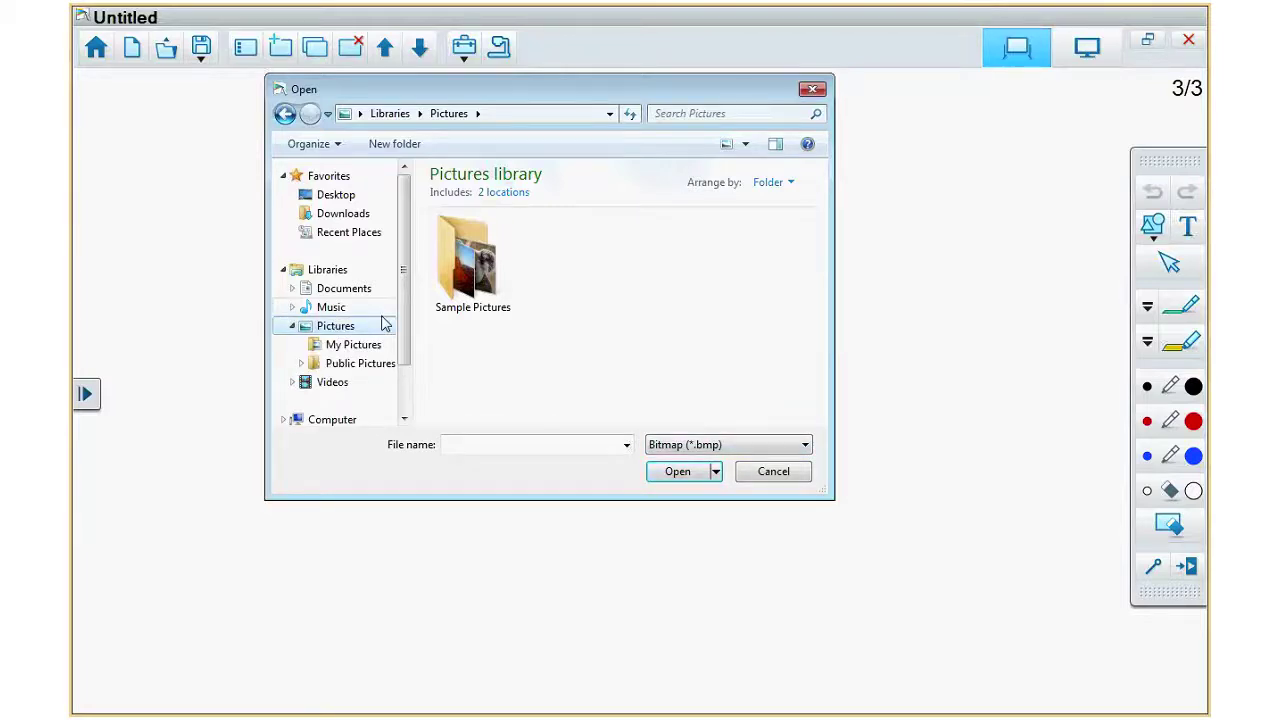
{"action": "left_click", "coordinate": [345, 216]}
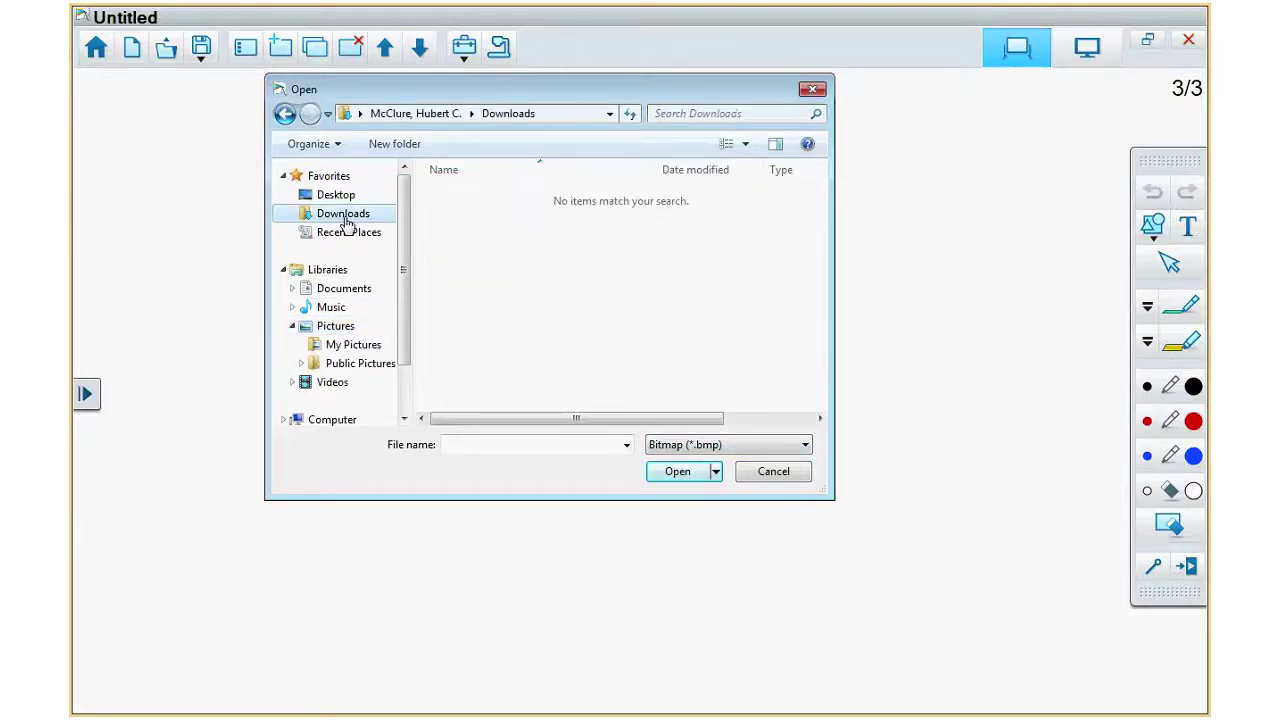
{"action": "left_click", "coordinate": [722, 448]}
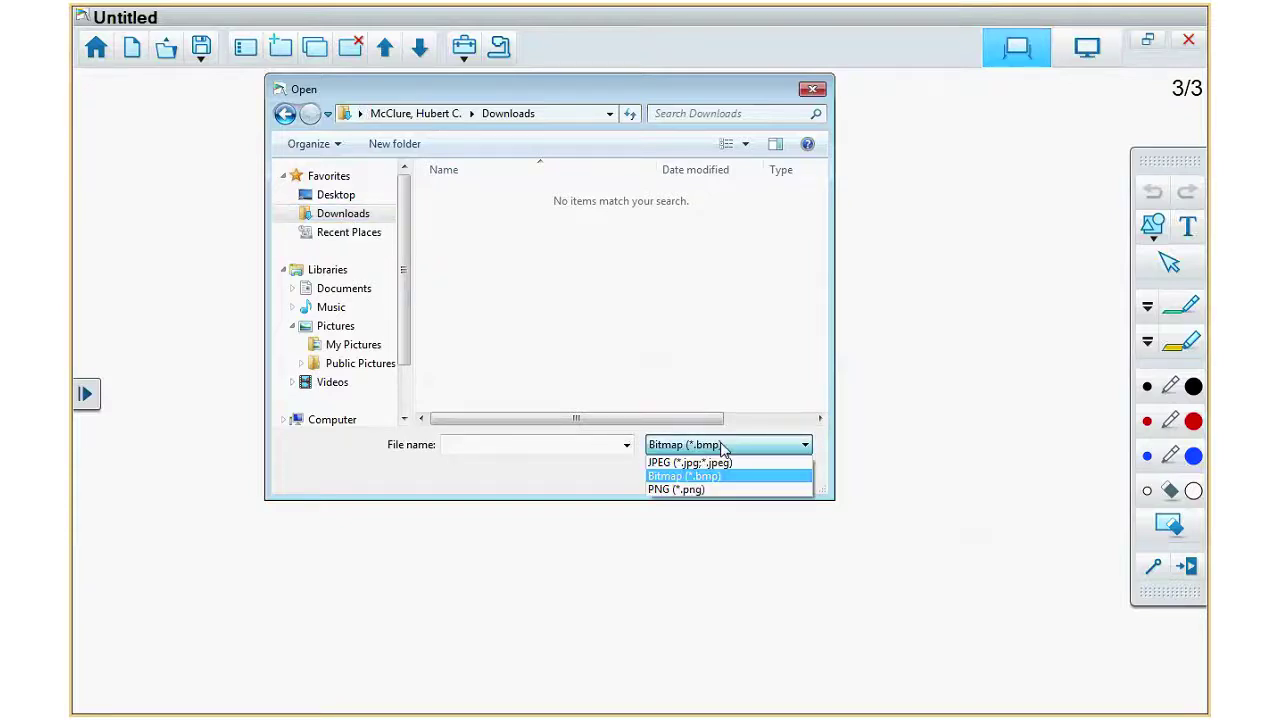
{"action": "left_click", "coordinate": [690, 462]}
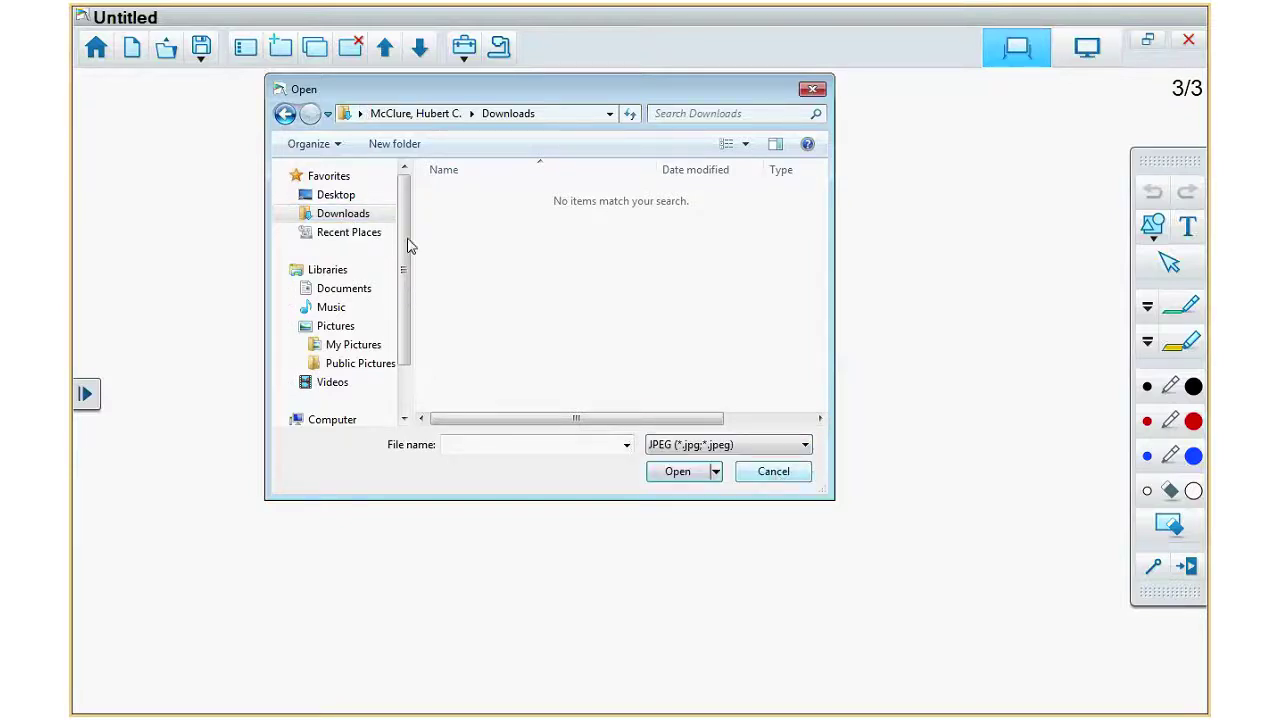
- Look for the saved JPEG pictures in the My Pictures and Public Pictures folders
{"action": "left_click", "coordinate": [336, 327]}
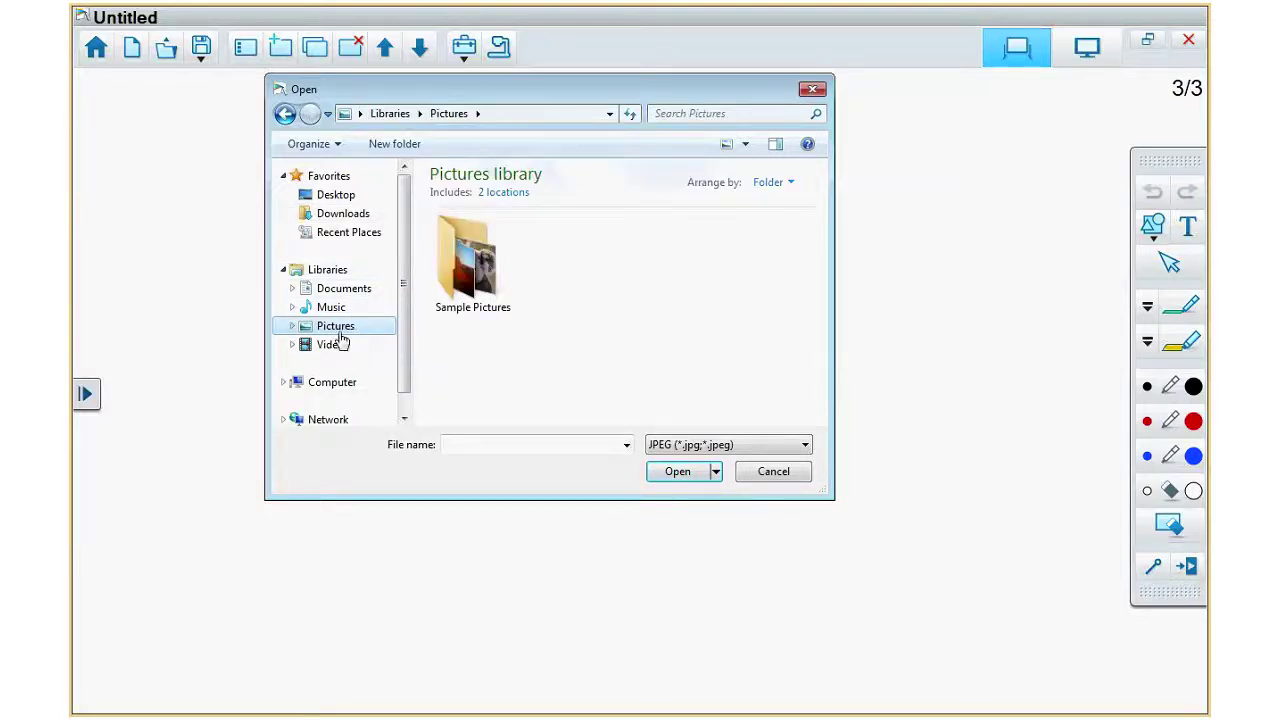
{"action": "left_click", "coordinate": [356, 346]}
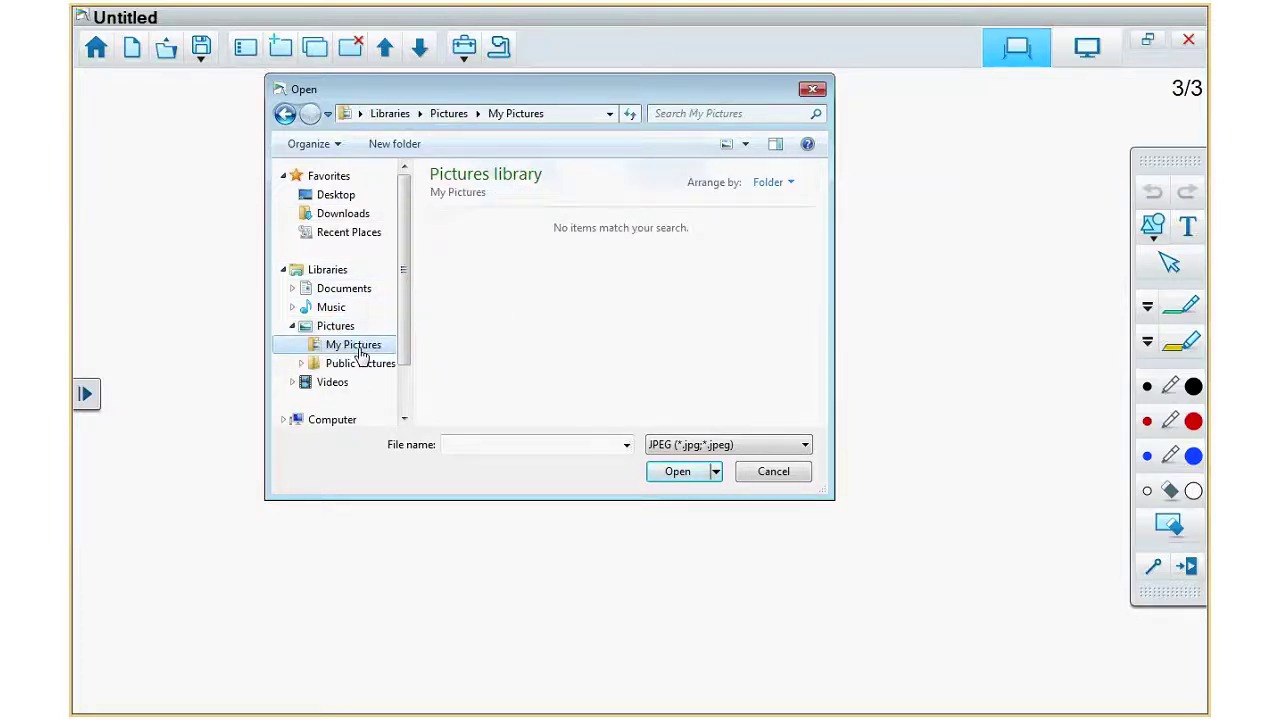
{"action": "left_click", "coordinate": [378, 363]}
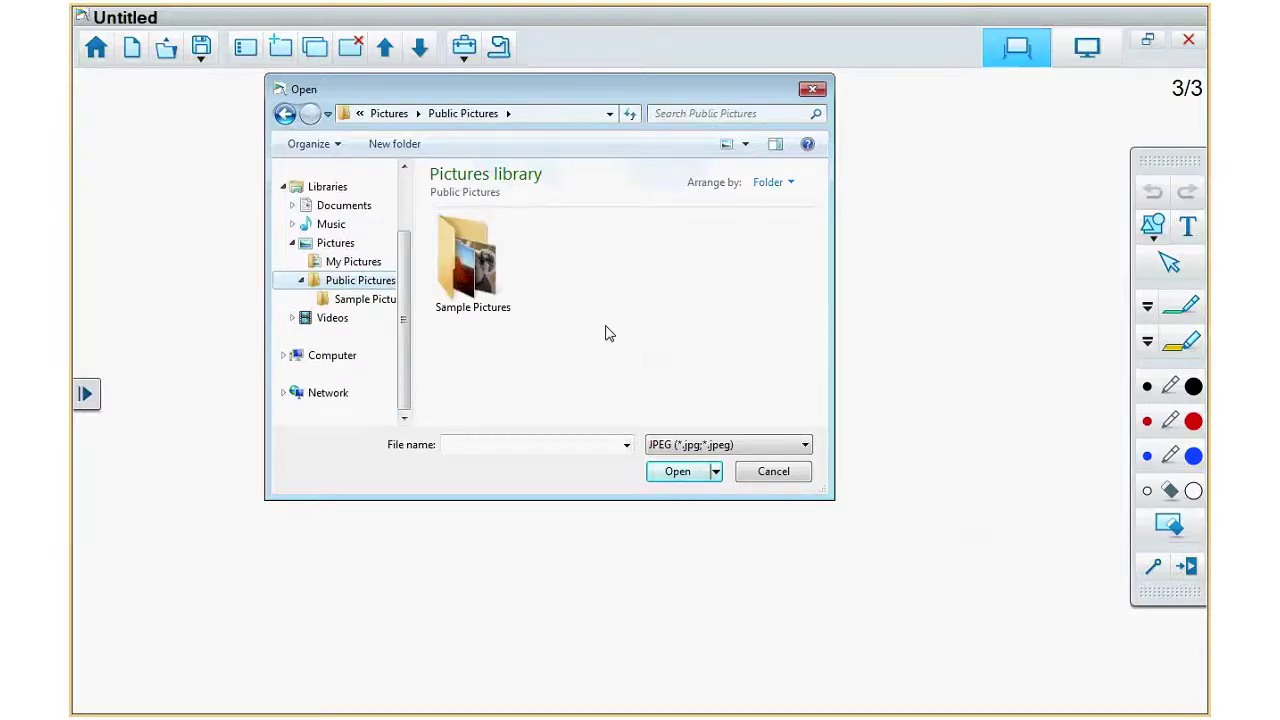
{"action": "scroll", "coordinate": [360, 311], "scroll_direction": "up", "scroll_amount": 2}
- Insert the picture 20130403_124756 from the Documents library, shrink it and place it in the page's upper-left corner
{"action": "left_click", "coordinate": [343, 288]}
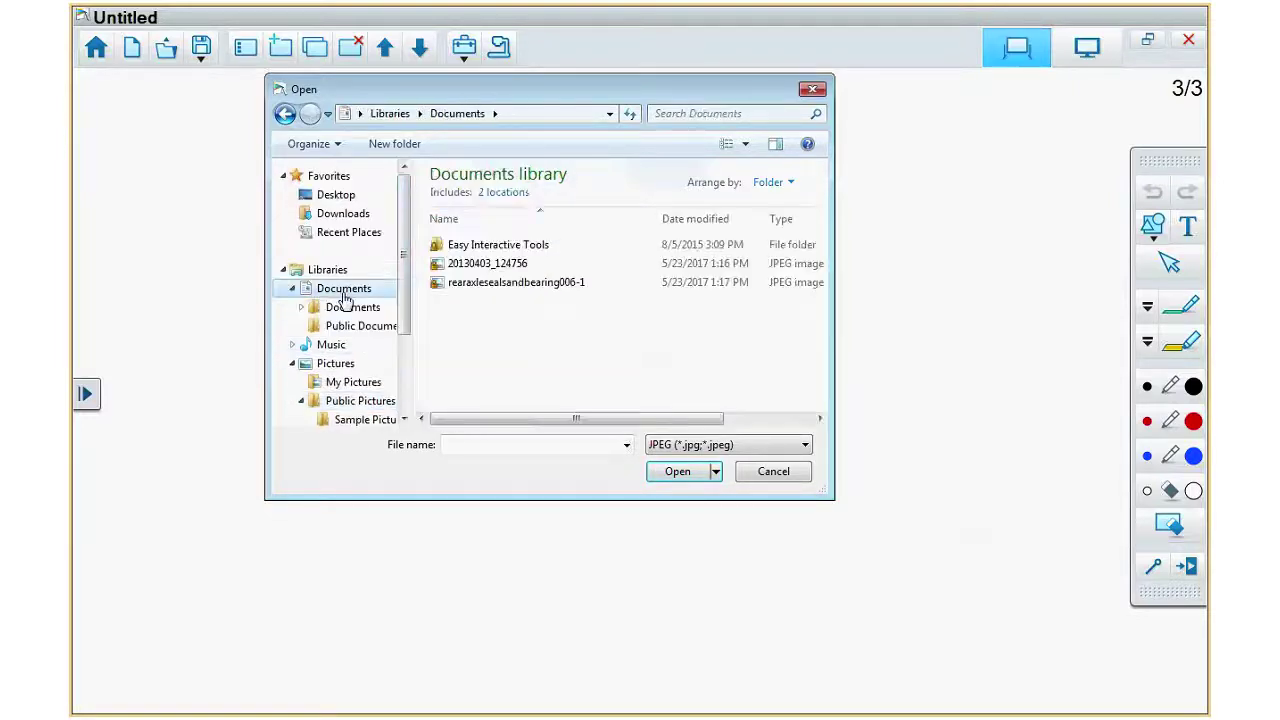
{"action": "double_click", "coordinate": [487, 275]}
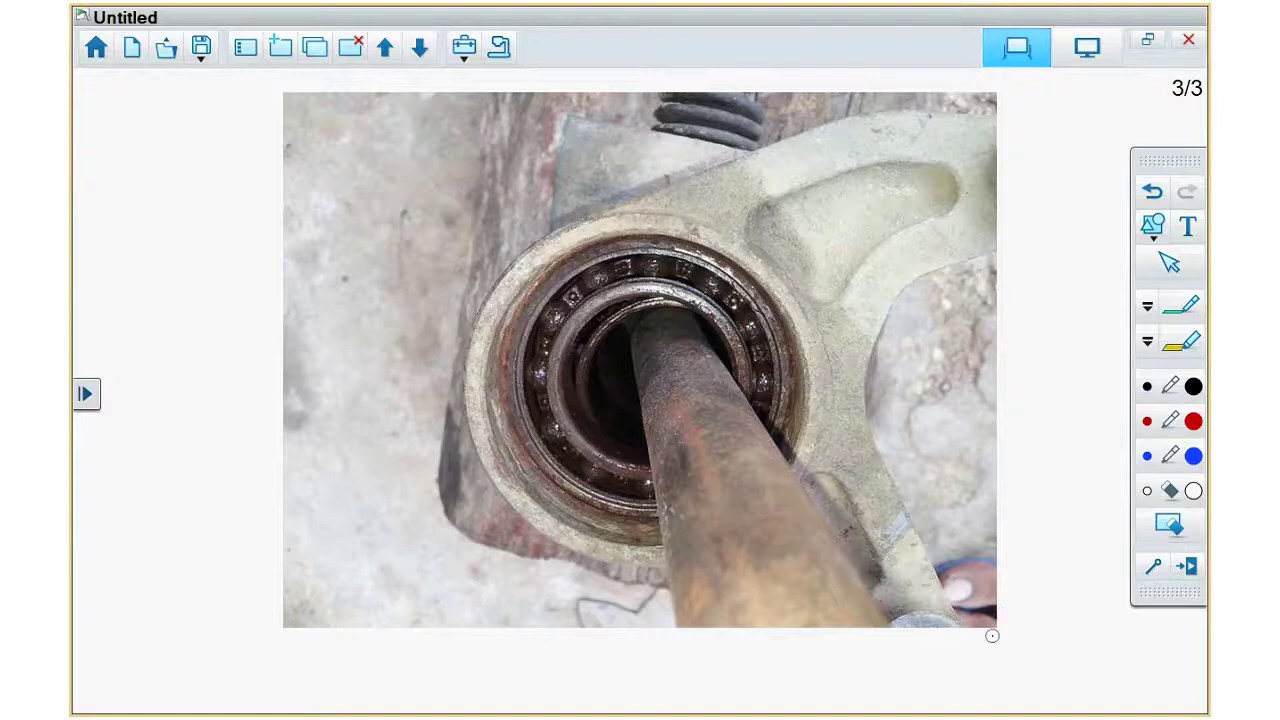
{"action": "left_click", "coordinate": [992, 636]}
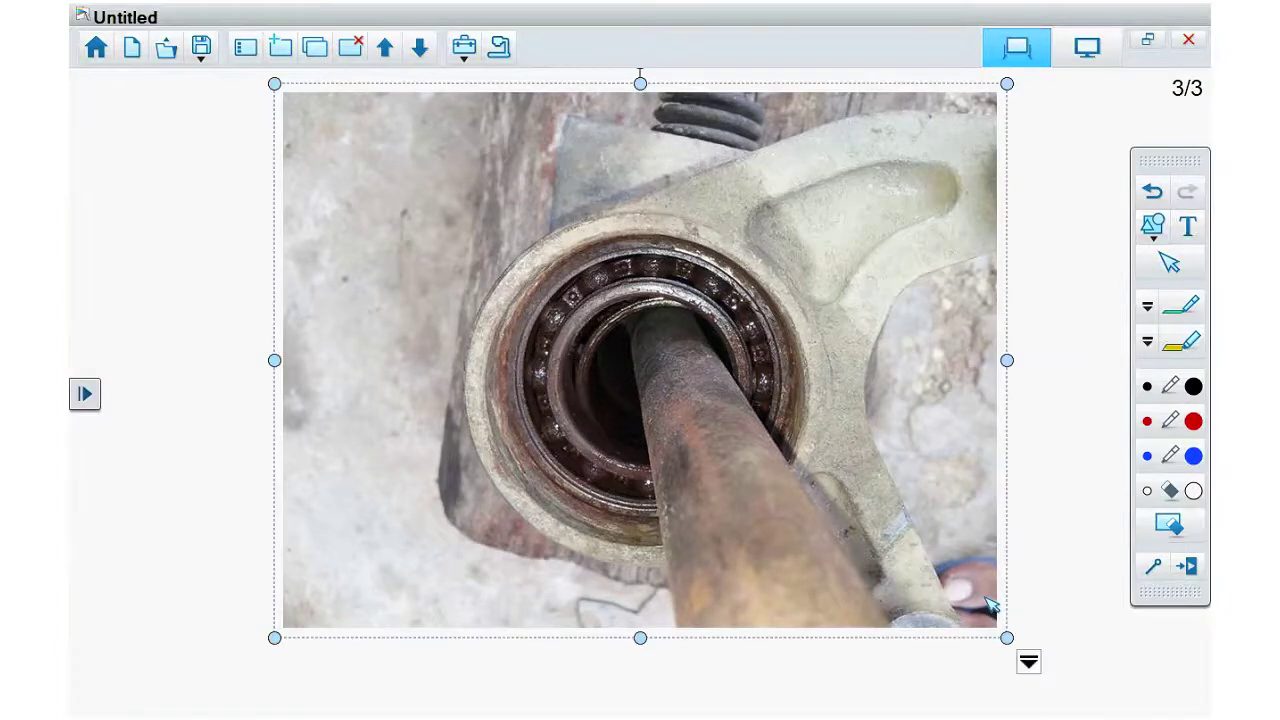
{"action": "left_click_drag", "start_coordinate": [1008, 643], "coordinate": [722, 416]}
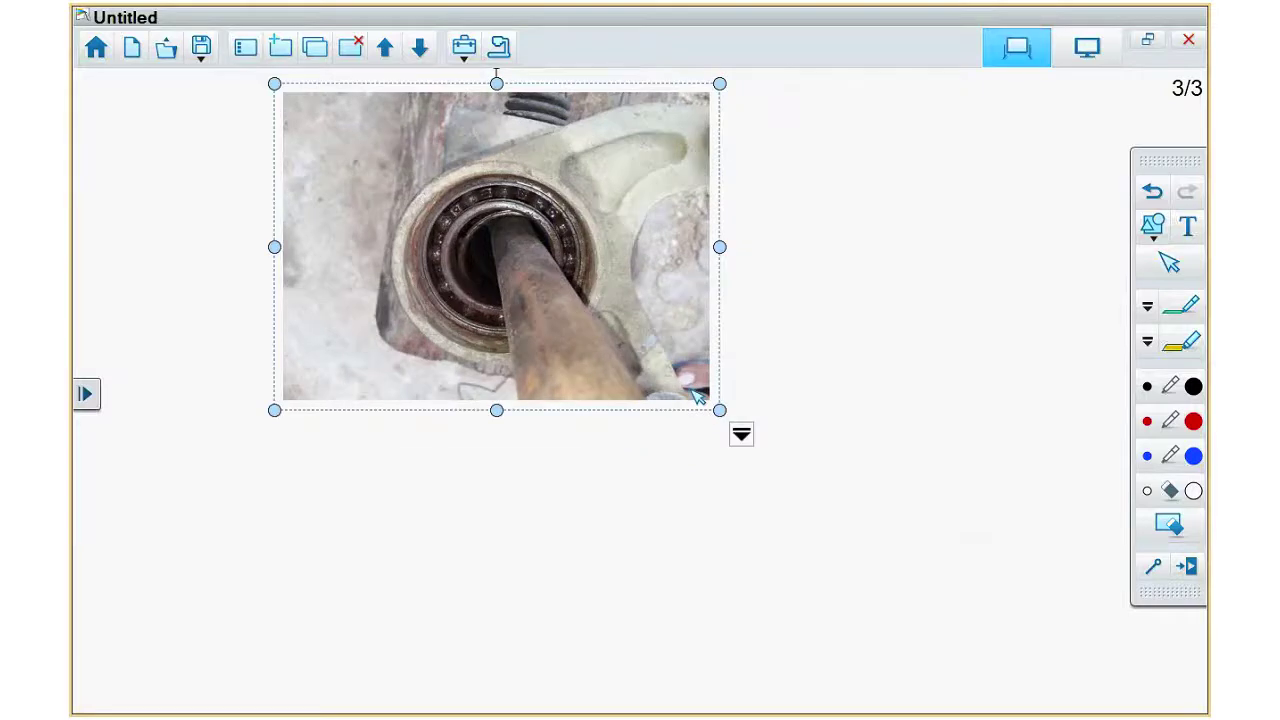
{"action": "left_click_drag", "start_coordinate": [392, 150], "coordinate": [192, 131]}
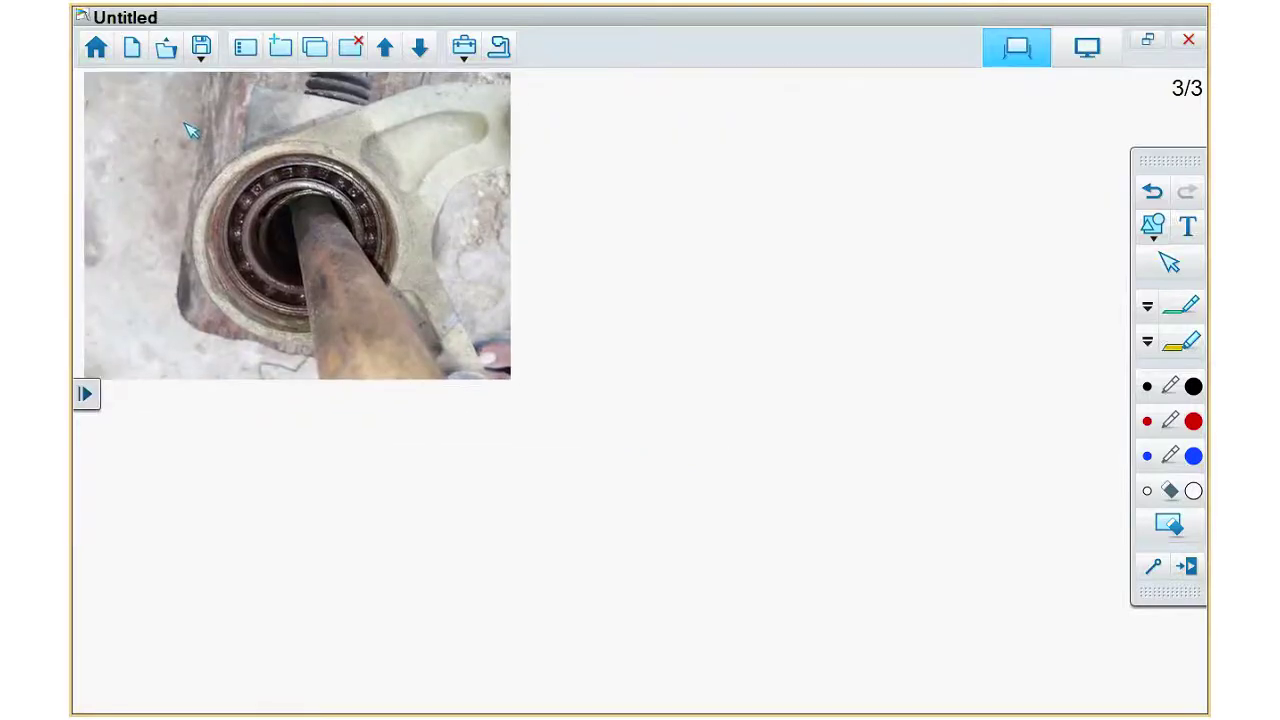
- Insert the picture rearaxlesealsandbearing006-1, place it directly beside the first picture and shrink it to the same height
{"action": "left_click", "coordinate": [463, 47]}
{"action": "left_click", "coordinate": [512, 134]}
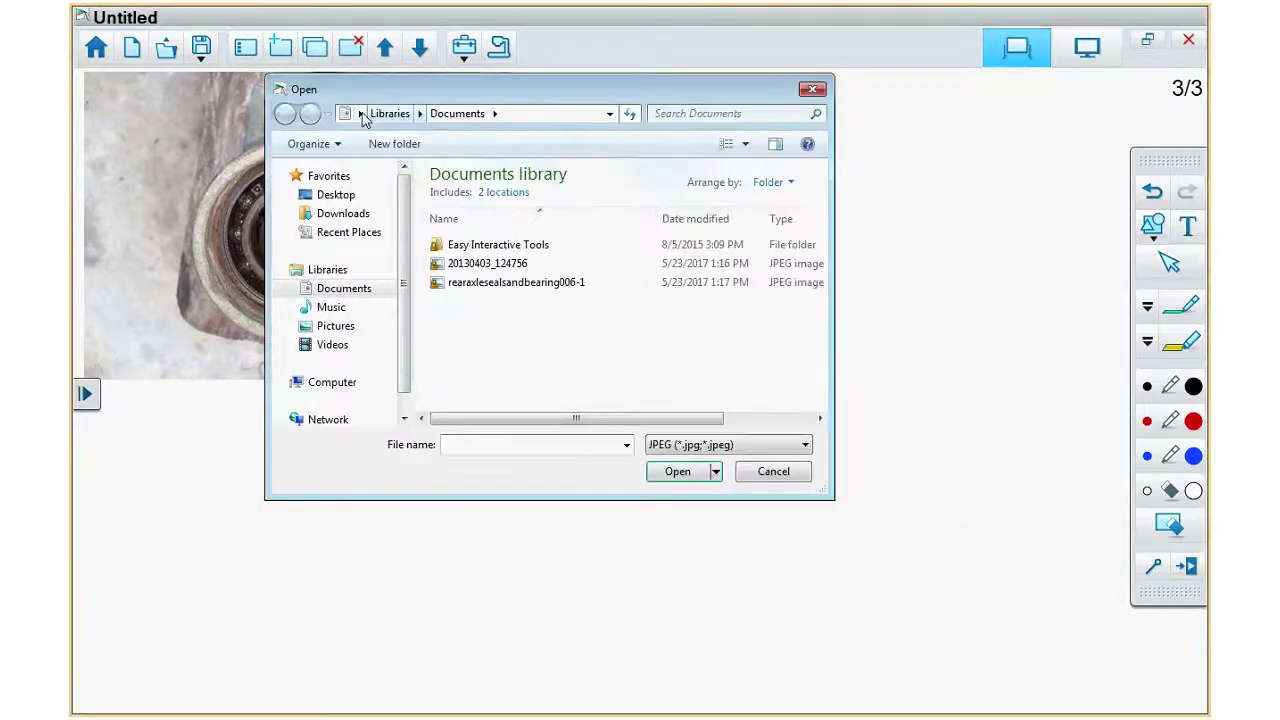
{"action": "double_click", "coordinate": [516, 284]}
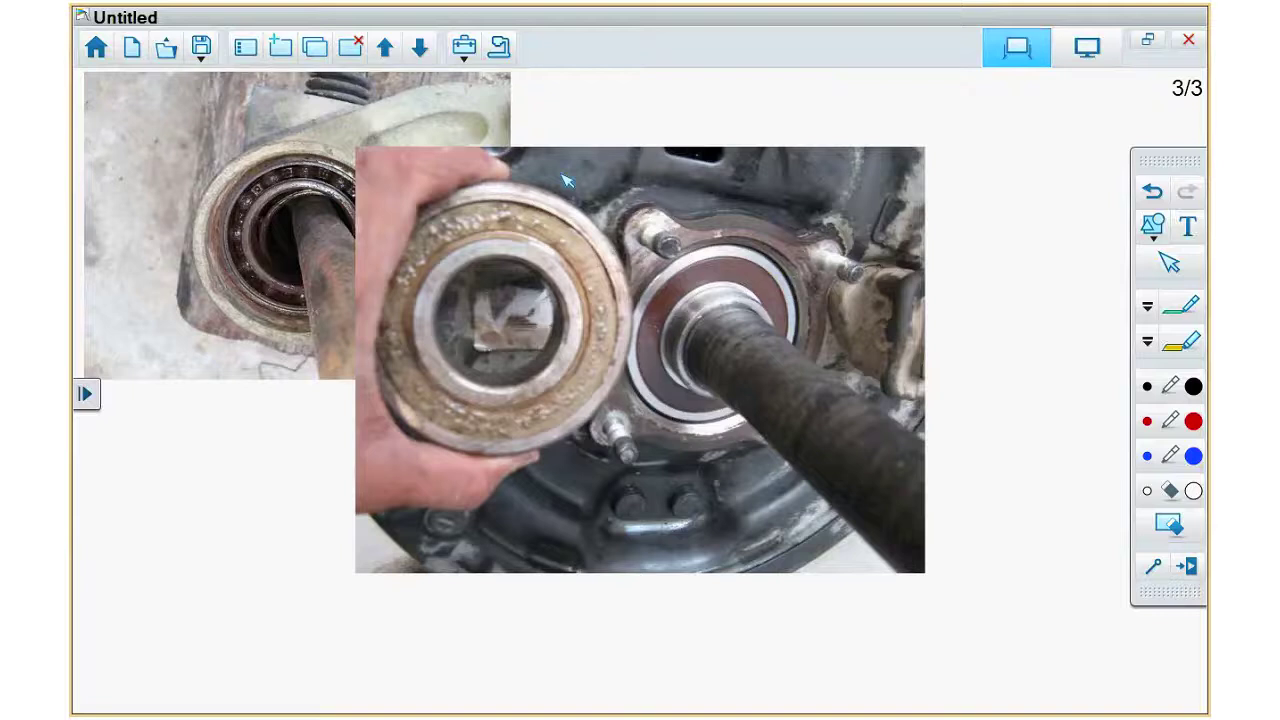
{"action": "left_click_drag", "start_coordinate": [566, 180], "coordinate": [732, 90]}
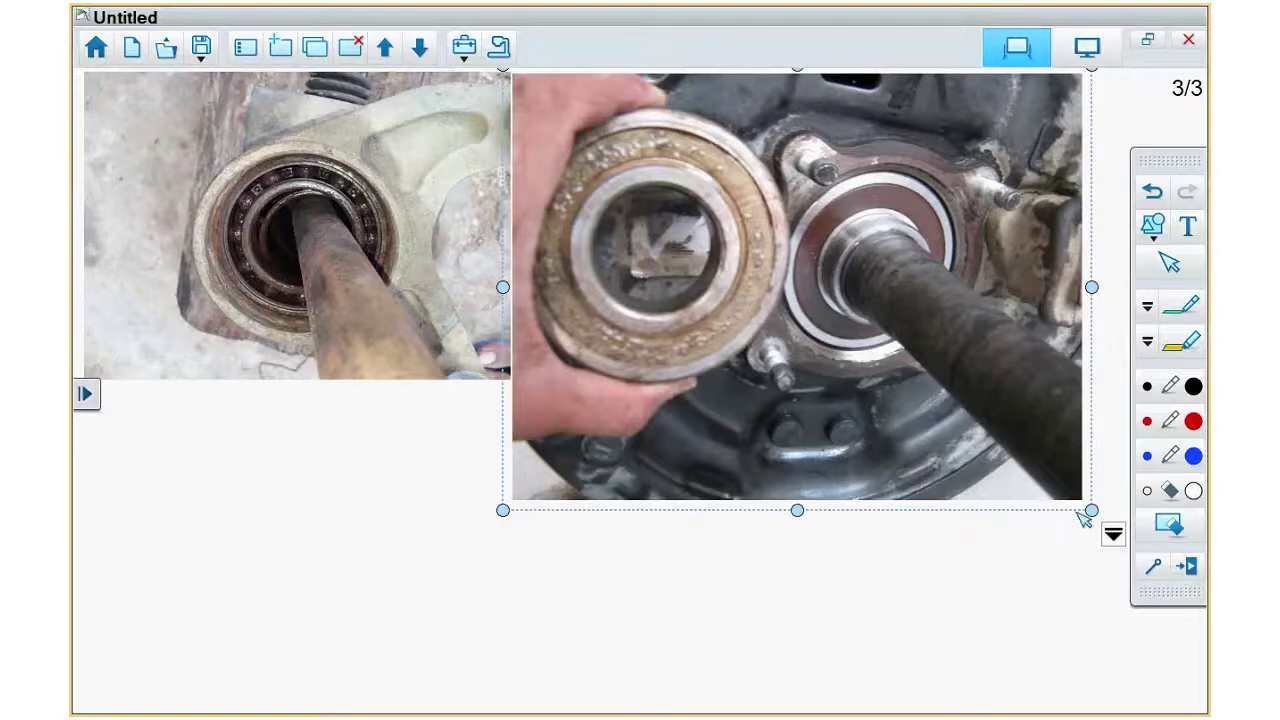
{"action": "left_click_drag", "start_coordinate": [1092, 511], "coordinate": [958, 395]}
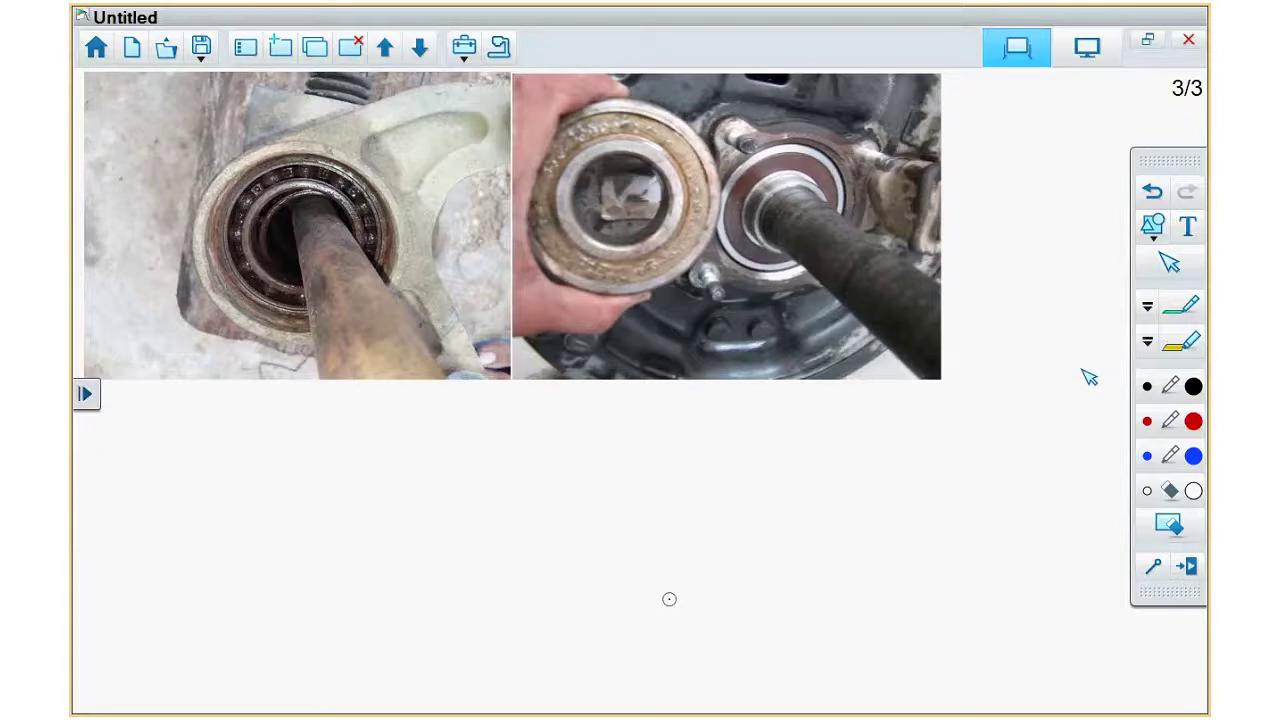
- Handwrite the underlined heading "Bearing & Axle" under the second picture, with "Tight fit" in quotation marks beneath it
{"action": "mouse_move", "coordinate": [637, 396]}
{"action": "left_mouse_down"}
{"action": "mouse_move", "coordinate": [650, 420]}
{"action": "mouse_move", "coordinate": [674, 408]}
{"action": "mouse_move", "coordinate": [750, 418]}
{"action": "mouse_move", "coordinate": [772, 402]}
{"action": "mouse_move", "coordinate": [795, 412]}
{"action": "mouse_move", "coordinate": [807, 397]}
{"action": "mouse_move", "coordinate": [830, 418]}
{"action": "mouse_move", "coordinate": [626, 434]}
{"action": "mouse_move", "coordinate": [710, 452]}
{"action": "left_mouse_up"}
{"action": "mouse_move", "coordinate": [668, 456]}
{"action": "left_mouse_down"}
{"action": "mouse_move", "coordinate": [666, 494]}
{"action": "mouse_move", "coordinate": [693, 490]}
{"action": "mouse_move", "coordinate": [704, 512]}
{"action": "left_mouse_up"}
{"action": "mouse_move", "coordinate": [718, 462]}
{"action": "left_mouse_down"}
{"action": "mouse_move", "coordinate": [736, 490]}
{"action": "mouse_move", "coordinate": [766, 471]}
{"action": "mouse_move", "coordinate": [816, 468]}
{"action": "left_mouse_up"}
{"action": "left_click_drag", "start_coordinate": [638, 450], "coordinate": [641, 462]}
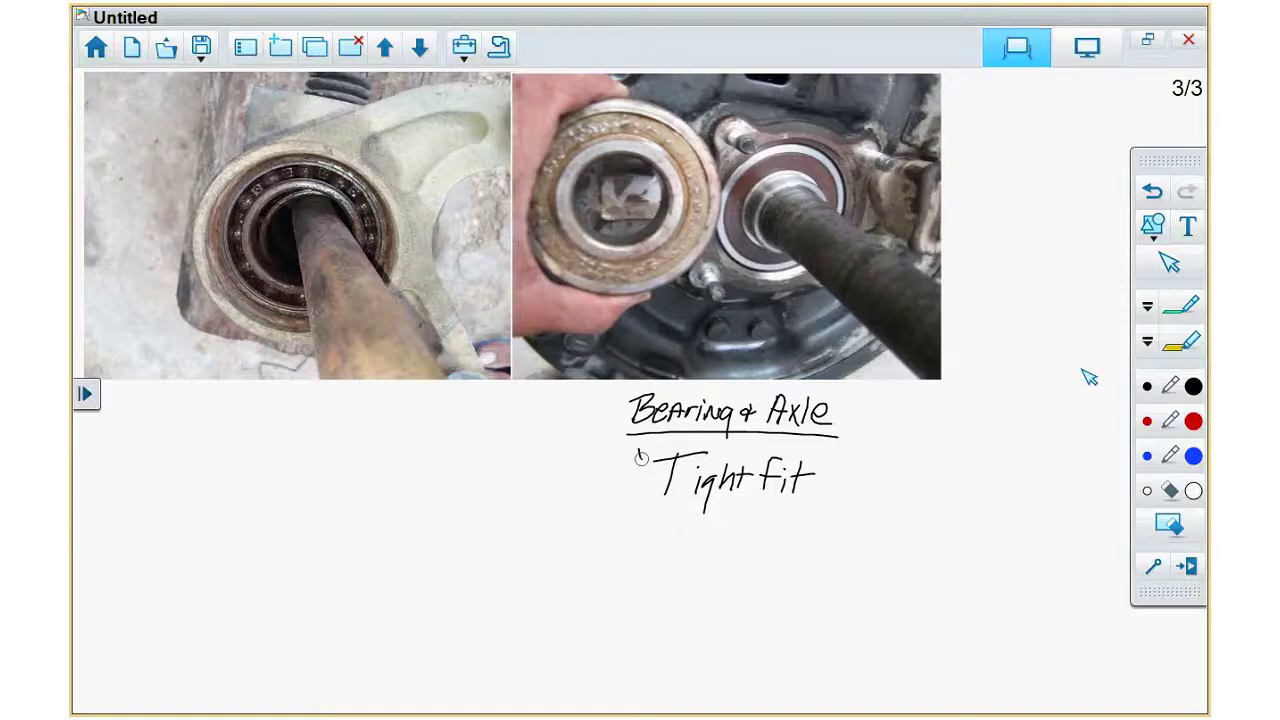
{"action": "left_click_drag", "start_coordinate": [819, 454], "coordinate": [822, 467]}
- Handwrite "Low tolerance" in quotation marks below "Tight fit" and underline "Tight fit"
{"action": "mouse_move", "coordinate": [660, 518]}
{"action": "left_mouse_down"}
{"action": "mouse_move", "coordinate": [681, 554]}
{"action": "mouse_move", "coordinate": [694, 540]}
{"action": "mouse_move", "coordinate": [731, 554]}
{"action": "mouse_move", "coordinate": [740, 540]}
{"action": "left_mouse_up"}
{"action": "mouse_move", "coordinate": [752, 540]}
{"action": "left_mouse_down"}
{"action": "mouse_move", "coordinate": [758, 554]}
{"action": "mouse_move", "coordinate": [812, 542]}
{"action": "left_mouse_up"}
{"action": "left_click_drag", "start_coordinate": [822, 542], "coordinate": [820, 554]}
{"action": "mouse_move", "coordinate": [826, 548]}
{"action": "left_mouse_down"}
{"action": "mouse_move", "coordinate": [836, 553]}
{"action": "mouse_move", "coordinate": [845, 531]}
{"action": "left_mouse_up"}
{"action": "left_click_drag", "start_coordinate": [854, 519], "coordinate": [853, 531]}
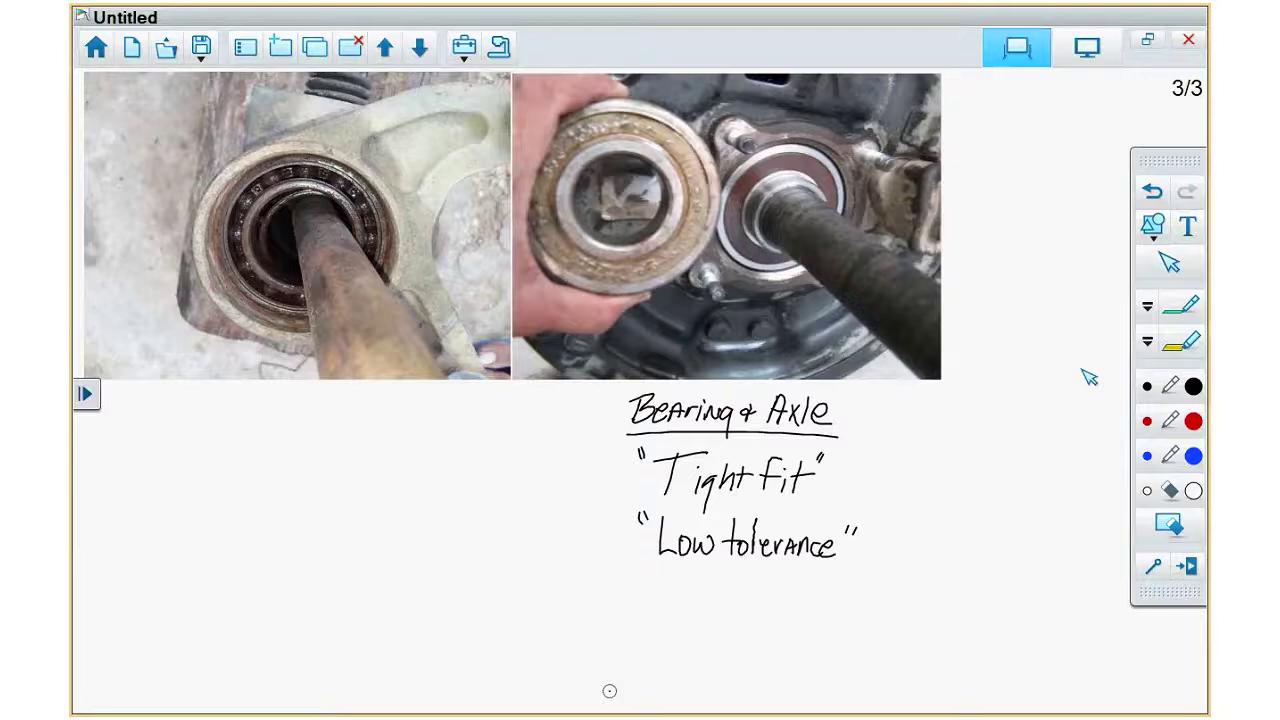
{"action": "left_click_drag", "start_coordinate": [663, 500], "coordinate": [795, 495]}
- Handwrite "Slop" in quotation marks below the first picture
{"action": "mouse_move", "coordinate": [305, 404]}
{"action": "left_mouse_down"}
{"action": "mouse_move", "coordinate": [252, 456]}
{"action": "mouse_move", "coordinate": [320, 425]}
{"action": "mouse_move", "coordinate": [314, 450]}
{"action": "left_mouse_up"}
{"action": "mouse_move", "coordinate": [338, 428]}
{"action": "left_mouse_down"}
{"action": "mouse_move", "coordinate": [330, 448]}
{"action": "mouse_move", "coordinate": [340, 428]}
{"action": "left_mouse_up"}
{"action": "left_click_drag", "start_coordinate": [366, 432], "coordinate": [358, 476]}
{"action": "left_click_drag", "start_coordinate": [370, 432], "coordinate": [372, 450]}
{"action": "left_click_drag", "start_coordinate": [417, 402], "coordinate": [413, 414]}
{"action": "left_click_drag", "start_coordinate": [432, 398], "coordinate": [428, 412]}
{"action": "mouse_move", "coordinate": [240, 406]}
{"action": "left_mouse_down"}
{"action": "mouse_move", "coordinate": [244, 418]}
{"action": "mouse_move", "coordinate": [234, 414]}
{"action": "left_mouse_up"}
- Draw a double-headed arrow between "Slop" and "Tight fit"
{"action": "mouse_move", "coordinate": [428, 446]}
{"action": "left_mouse_down"}
{"action": "mouse_move", "coordinate": [611, 469]}
{"action": "mouse_move", "coordinate": [628, 484]}
{"action": "left_mouse_up"}
{"action": "left_click_drag", "start_coordinate": [590, 466], "coordinate": [590, 488]}
{"action": "left_click_drag", "start_coordinate": [470, 436], "coordinate": [442, 470]}
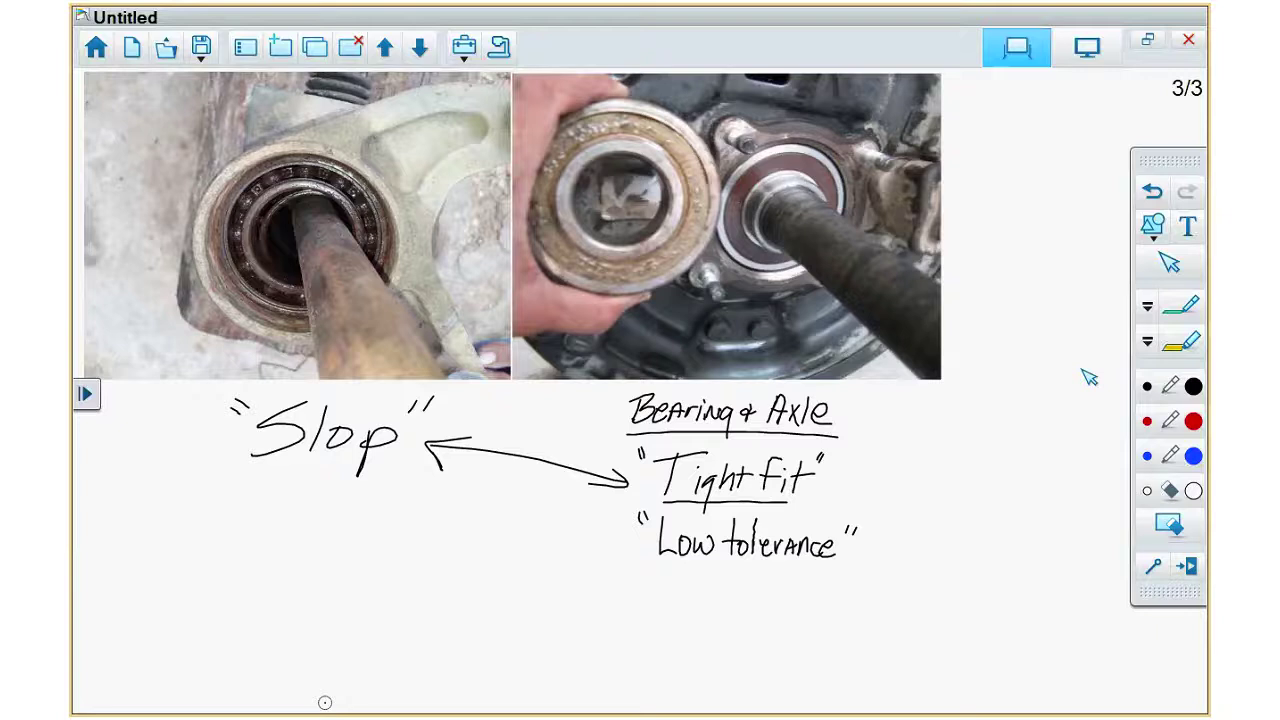
- Handwrite "#s" below "Low tolerance" and circle it
{"action": "left_click_drag", "start_coordinate": [719, 586], "coordinate": [713, 618]}
{"action": "mouse_move", "coordinate": [733, 584]}
{"action": "left_mouse_down"}
{"action": "mouse_move", "coordinate": [727, 618]}
{"action": "mouse_move", "coordinate": [746, 595]}
{"action": "left_mouse_up"}
{"action": "left_click_drag", "start_coordinate": [702, 611], "coordinate": [742, 609]}
{"action": "left_click_drag", "start_coordinate": [762, 600], "coordinate": [758, 614]}
{"action": "mouse_move", "coordinate": [768, 565]}
{"action": "left_mouse_down"}
{"action": "mouse_move", "coordinate": [700, 630]}
{"action": "mouse_move", "coordinate": [770, 566]}
{"action": "left_mouse_up"}
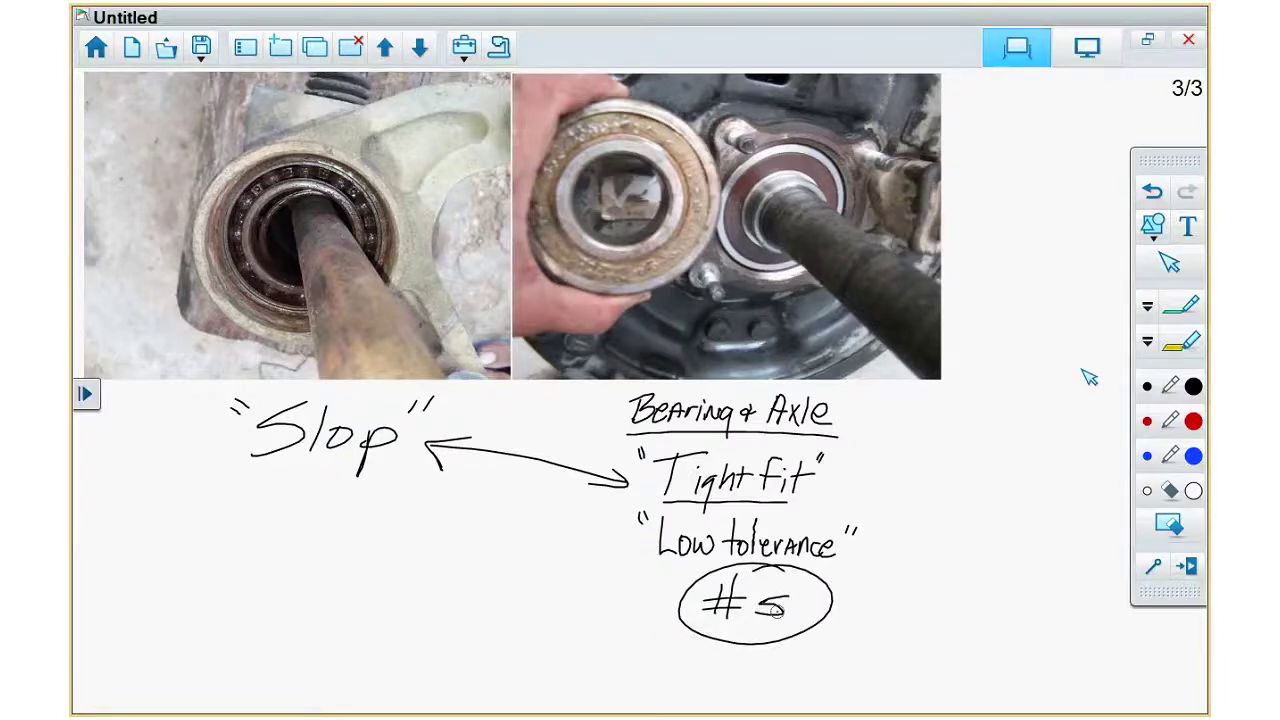
- Draw an arrow from the circled "#s" and handwrite "statistics" at its end
{"action": "mouse_move", "coordinate": [832, 601]}
{"action": "left_mouse_down"}
{"action": "mouse_move", "coordinate": [869, 600]}
{"action": "mouse_move", "coordinate": [855, 617]}
{"action": "mouse_move", "coordinate": [968, 600]}
{"action": "mouse_move", "coordinate": [985, 616]}
{"action": "left_mouse_up"}
{"action": "left_click_drag", "start_coordinate": [998, 602], "coordinate": [992, 618]}
{"action": "left_click_drag", "start_coordinate": [1002, 618], "coordinate": [1030, 620]}
- Handwrite "Tight fit" in quotation marks below "statistics"
{"action": "mouse_move", "coordinate": [820, 650]}
{"action": "left_mouse_down"}
{"action": "mouse_move", "coordinate": [812, 688]}
{"action": "mouse_move", "coordinate": [856, 646]}
{"action": "mouse_move", "coordinate": [846, 682]}
{"action": "mouse_move", "coordinate": [860, 704]}
{"action": "left_mouse_up"}
{"action": "left_click_drag", "start_coordinate": [882, 652], "coordinate": [880, 692]}
{"action": "mouse_move", "coordinate": [882, 680]}
{"action": "left_mouse_down"}
{"action": "mouse_move", "coordinate": [902, 672]}
{"action": "mouse_move", "coordinate": [906, 690]}
{"action": "left_mouse_up"}
{"action": "mouse_move", "coordinate": [950, 642]}
{"action": "left_mouse_down"}
{"action": "mouse_move", "coordinate": [936, 690]}
{"action": "mouse_move", "coordinate": [962, 666]}
{"action": "mouse_move", "coordinate": [952, 688]}
{"action": "mouse_move", "coordinate": [972, 690]}
{"action": "left_mouse_up"}
{"action": "left_click", "coordinate": [962, 654]}
{"action": "mouse_move", "coordinate": [962, 668]}
{"action": "left_mouse_down"}
{"action": "mouse_move", "coordinate": [986, 674]}
{"action": "mouse_move", "coordinate": [984, 662]}
{"action": "left_mouse_up"}
{"action": "left_click_drag", "start_coordinate": [993, 651], "coordinate": [991, 662]}
{"action": "left_click_drag", "start_coordinate": [786, 652], "coordinate": [784, 664]}
{"action": "left_click_drag", "start_coordinate": [793, 652], "coordinate": [791, 664]}
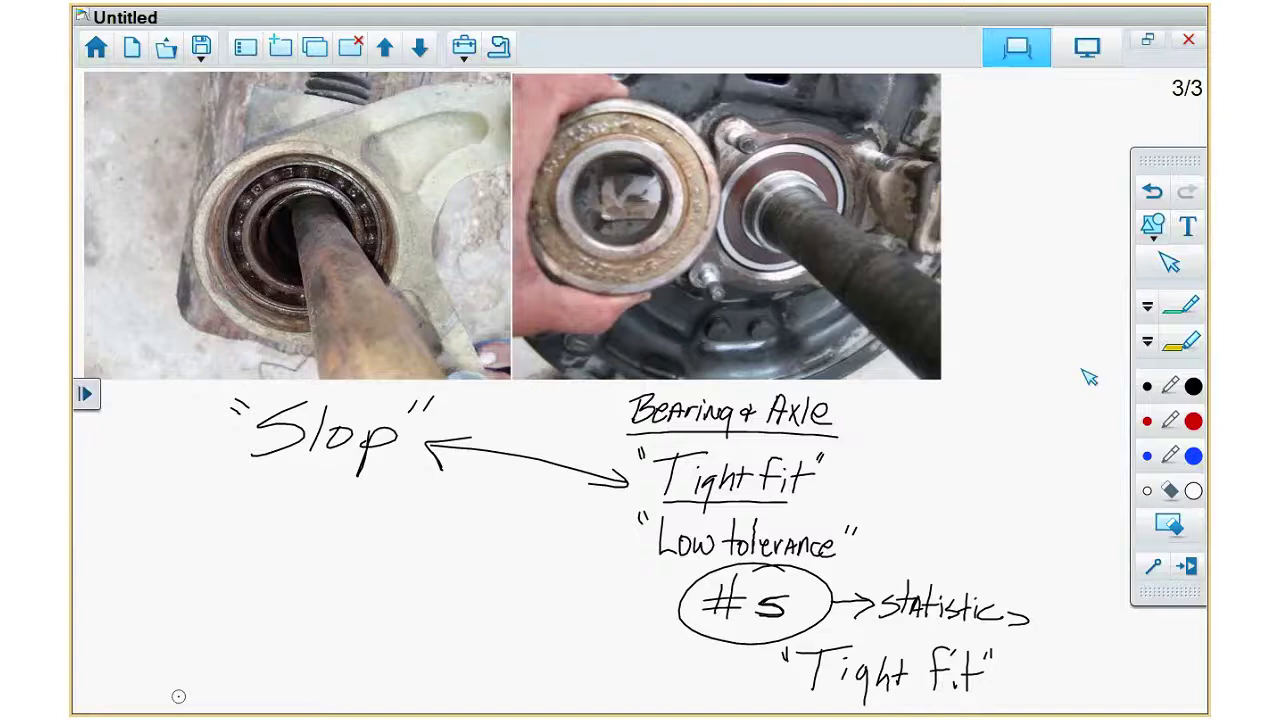
- Handwrite "Statistics" below the word "Slop"
{"action": "mouse_move", "coordinate": [250, 506]}
{"action": "left_mouse_down"}
{"action": "mouse_move", "coordinate": [222, 546]}
{"action": "mouse_move", "coordinate": [240, 542]}
{"action": "left_mouse_up"}
{"action": "mouse_move", "coordinate": [232, 518]}
{"action": "left_mouse_down"}
{"action": "mouse_move", "coordinate": [274, 518]}
{"action": "mouse_move", "coordinate": [284, 540]}
{"action": "left_mouse_up"}
{"action": "mouse_move", "coordinate": [290, 512]}
{"action": "left_mouse_down"}
{"action": "mouse_move", "coordinate": [288, 542]}
{"action": "mouse_move", "coordinate": [298, 520]}
{"action": "left_mouse_up"}
{"action": "mouse_move", "coordinate": [301, 524]}
{"action": "left_mouse_down"}
{"action": "mouse_move", "coordinate": [300, 541]}
{"action": "mouse_move", "coordinate": [325, 541]}
{"action": "left_mouse_up"}
{"action": "left_click_drag", "start_coordinate": [317, 526], "coordinate": [347, 541]}
- Handwrite "Lot of slop" beneath the left-hand "Statistics", followed by a circled "wrong" below it
{"action": "mouse_move", "coordinate": [366, 528]}
{"action": "left_mouse_down"}
{"action": "mouse_move", "coordinate": [358, 541]}
{"action": "mouse_move", "coordinate": [370, 543]}
{"action": "mouse_move", "coordinate": [328, 598]}
{"action": "mouse_move", "coordinate": [344, 580]}
{"action": "mouse_move", "coordinate": [356, 597]}
{"action": "left_mouse_up"}
{"action": "left_click_drag", "start_coordinate": [349, 578], "coordinate": [368, 577]}
{"action": "mouse_move", "coordinate": [384, 578]}
{"action": "left_mouse_down"}
{"action": "mouse_move", "coordinate": [399, 596]}
{"action": "mouse_move", "coordinate": [416, 577]}
{"action": "left_mouse_up"}
{"action": "mouse_move", "coordinate": [453, 572]}
{"action": "left_mouse_down"}
{"action": "mouse_move", "coordinate": [428, 592]}
{"action": "mouse_move", "coordinate": [472, 597]}
{"action": "left_mouse_up"}
{"action": "mouse_move", "coordinate": [485, 580]}
{"action": "left_mouse_down"}
{"action": "mouse_move", "coordinate": [482, 609]}
{"action": "mouse_move", "coordinate": [506, 590]}
{"action": "left_mouse_up"}
{"action": "mouse_move", "coordinate": [370, 629]}
{"action": "left_mouse_down"}
{"action": "mouse_move", "coordinate": [374, 646]}
{"action": "mouse_move", "coordinate": [480, 640]}
{"action": "mouse_move", "coordinate": [492, 658]}
{"action": "mouse_move", "coordinate": [385, 684]}
{"action": "mouse_move", "coordinate": [505, 617]}
{"action": "mouse_move", "coordinate": [480, 613]}
{"action": "left_mouse_up"}
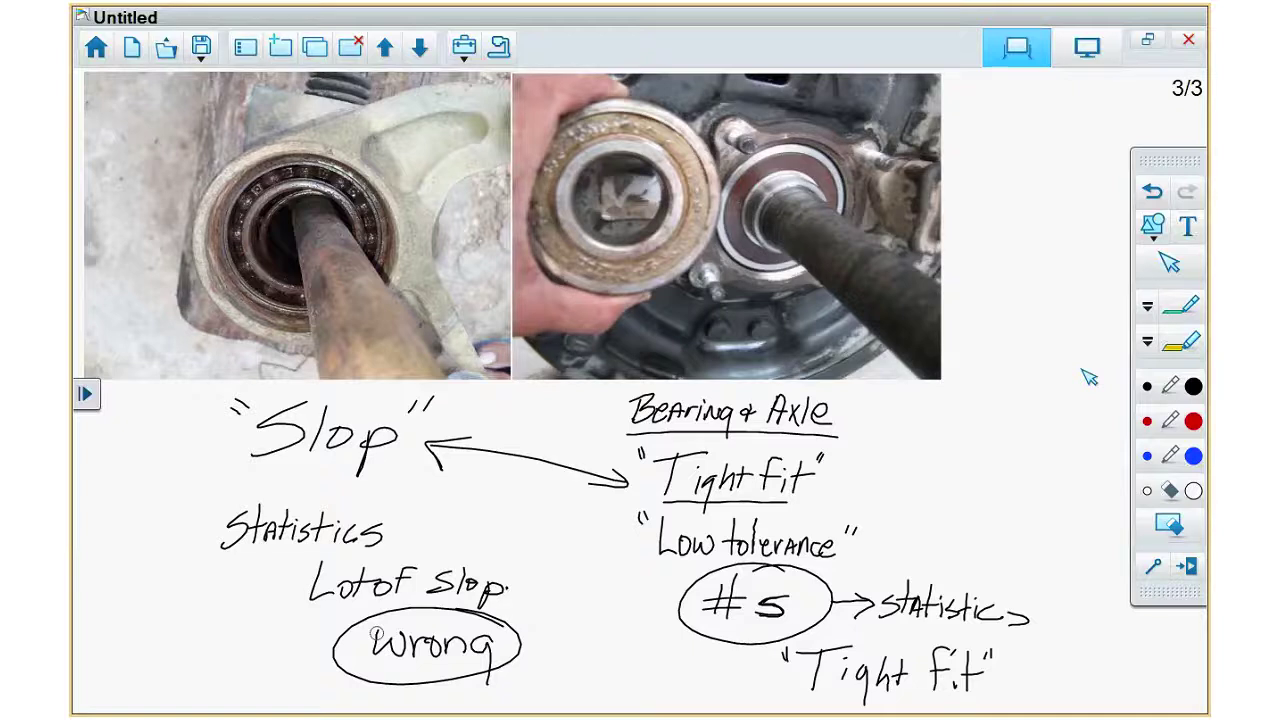
- Add a new blank page after page 3
{"action": "left_click", "coordinate": [88, 396]}
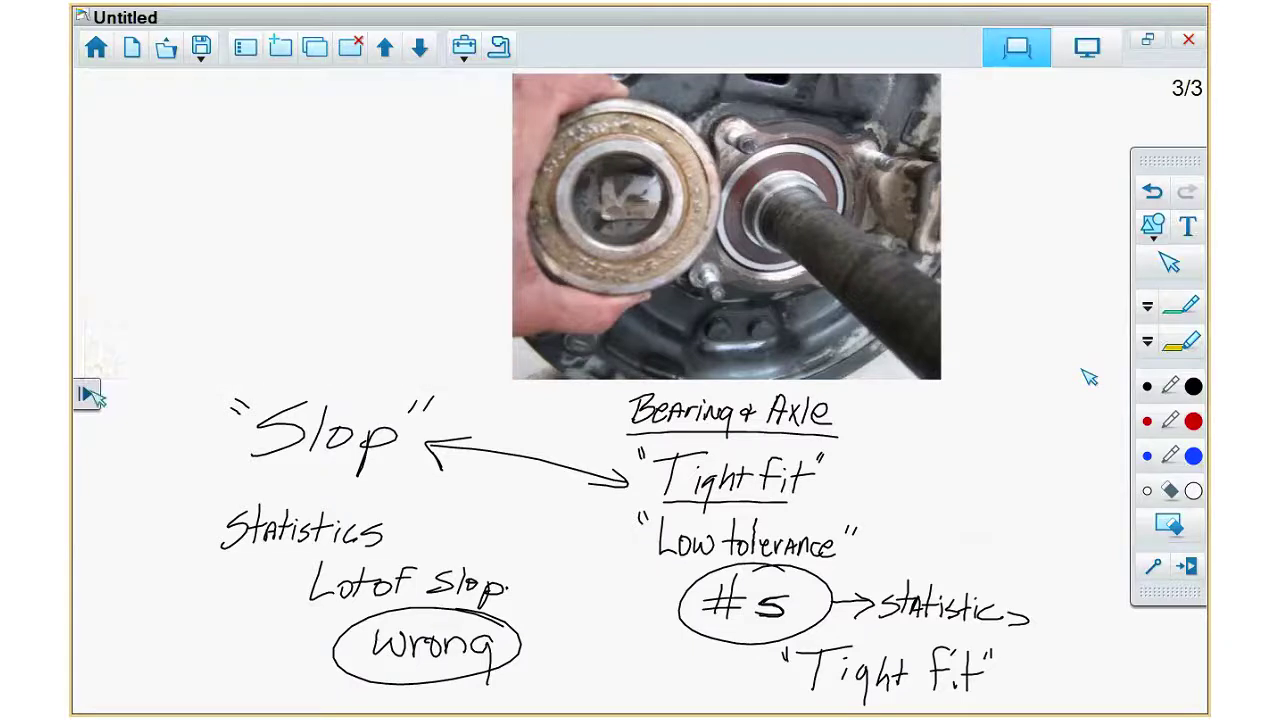
{"action": "left_click", "coordinate": [88, 396]}
{"action": "left_click", "coordinate": [283, 48]}
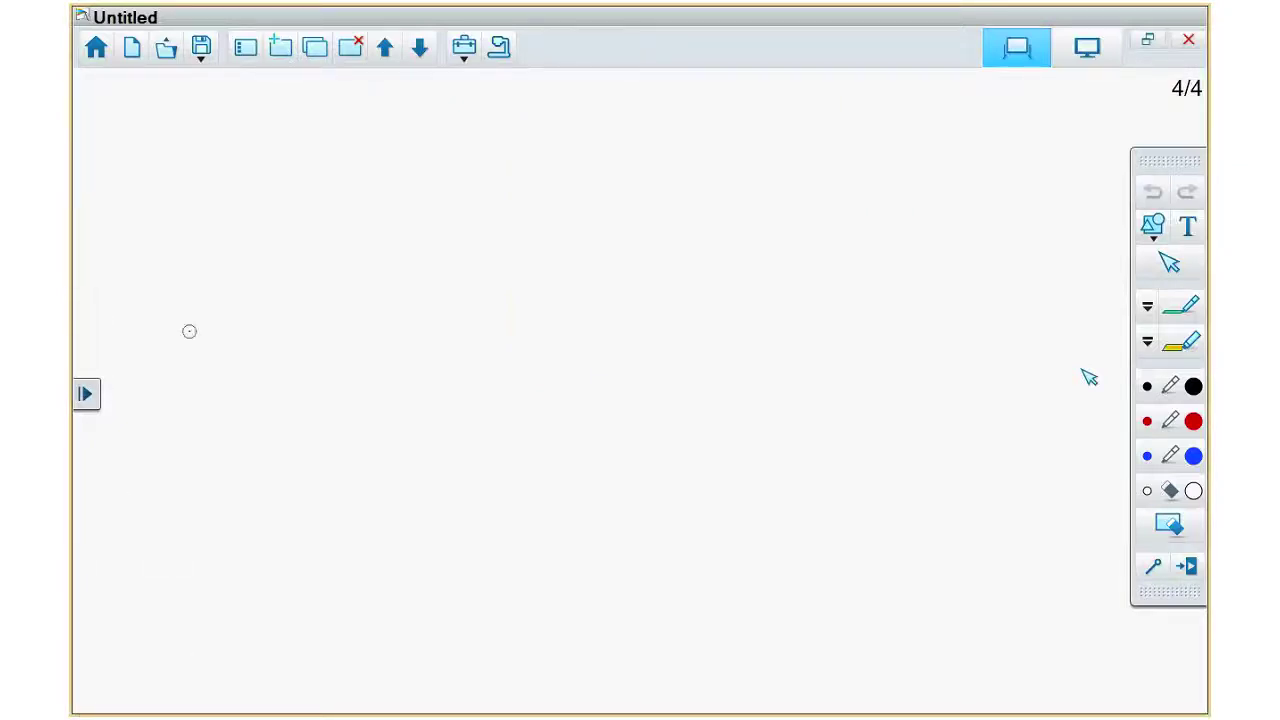
- Handwrite "mean = 26" and, beneath it, "med = 35" on the left side of the new page
{"action": "left_click_drag", "start_coordinate": [223, 291], "coordinate": [368, 303]}
{"action": "left_click_drag", "start_coordinate": [395, 264], "coordinate": [374, 292]}
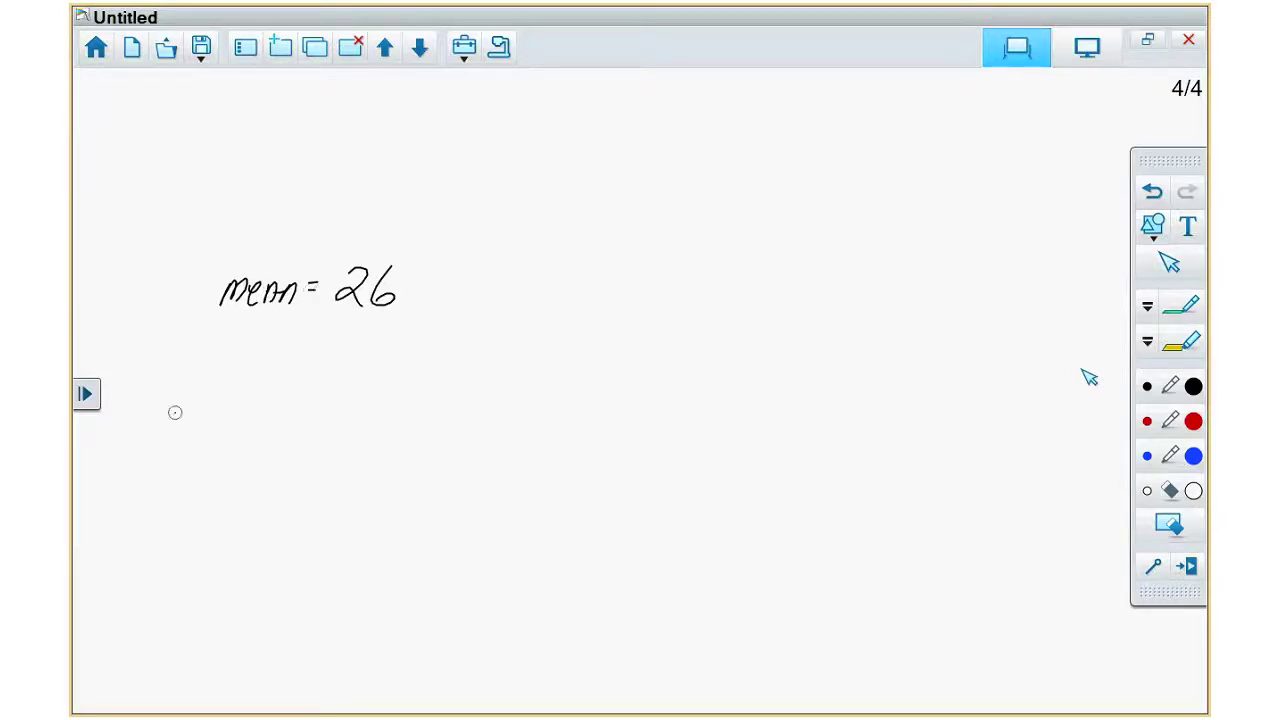
{"action": "left_click_drag", "start_coordinate": [207, 392], "coordinate": [324, 373]}
{"action": "left_click_drag", "start_coordinate": [303, 384], "coordinate": [374, 399]}
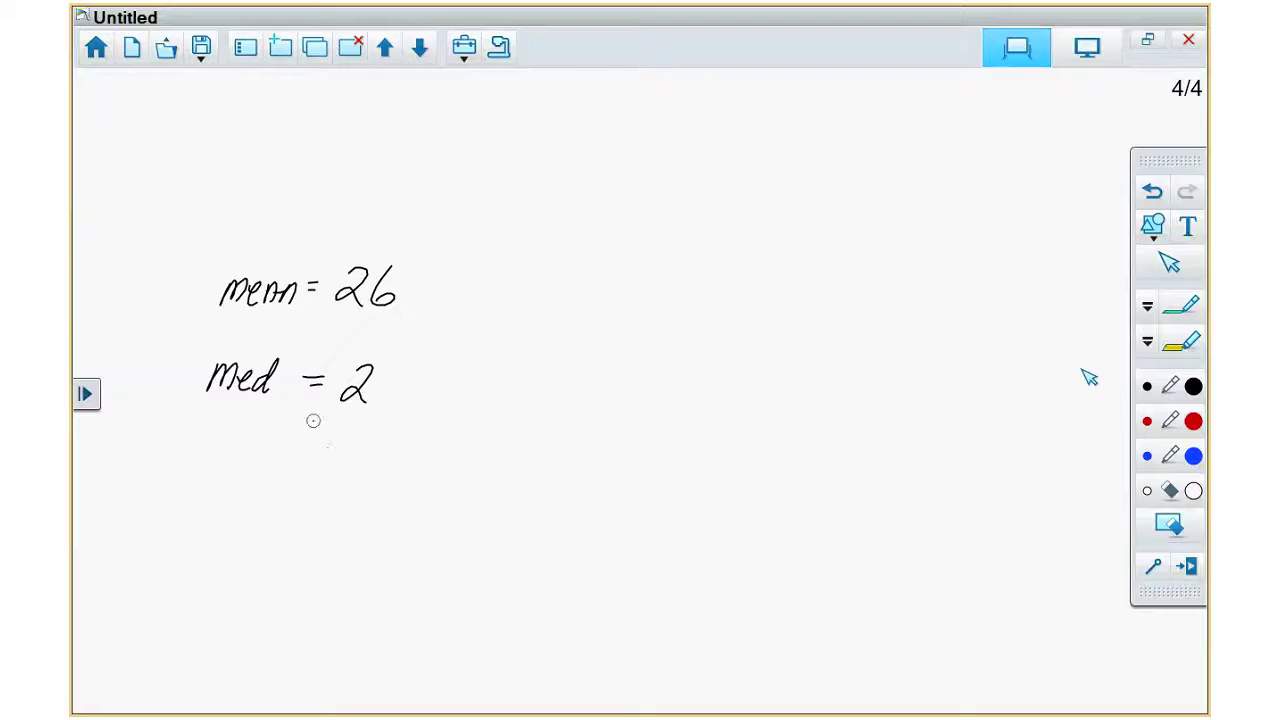
{"action": "key", "text": "ctrl+z"}
{"action": "mouse_move", "coordinate": [345, 367]}
{"action": "left_mouse_down"}
{"action": "mouse_move", "coordinate": [356, 384]}
{"action": "mouse_move", "coordinate": [340, 396]}
{"action": "mouse_move", "coordinate": [372, 396]}
{"action": "left_mouse_up"}
- Handwrite "midpoint = 17" below the median in the left column
{"action": "mouse_move", "coordinate": [203, 478]}
{"action": "left_mouse_down"}
{"action": "mouse_move", "coordinate": [222, 452]}
{"action": "mouse_move", "coordinate": [244, 478]}
{"action": "left_mouse_up"}
{"action": "mouse_move", "coordinate": [268, 462]}
{"action": "left_mouse_down"}
{"action": "mouse_move", "coordinate": [270, 495]}
{"action": "mouse_move", "coordinate": [297, 461]}
{"action": "mouse_move", "coordinate": [322, 478]}
{"action": "left_mouse_up"}
{"action": "left_click_drag", "start_coordinate": [326, 478], "coordinate": [338, 476]}
{"action": "mouse_move", "coordinate": [347, 446]}
{"action": "left_mouse_down"}
{"action": "mouse_move", "coordinate": [343, 480]}
{"action": "mouse_move", "coordinate": [353, 458]}
{"action": "mouse_move", "coordinate": [376, 456]}
{"action": "left_mouse_up"}
{"action": "left_click_drag", "start_coordinate": [358, 468], "coordinate": [414, 488]}
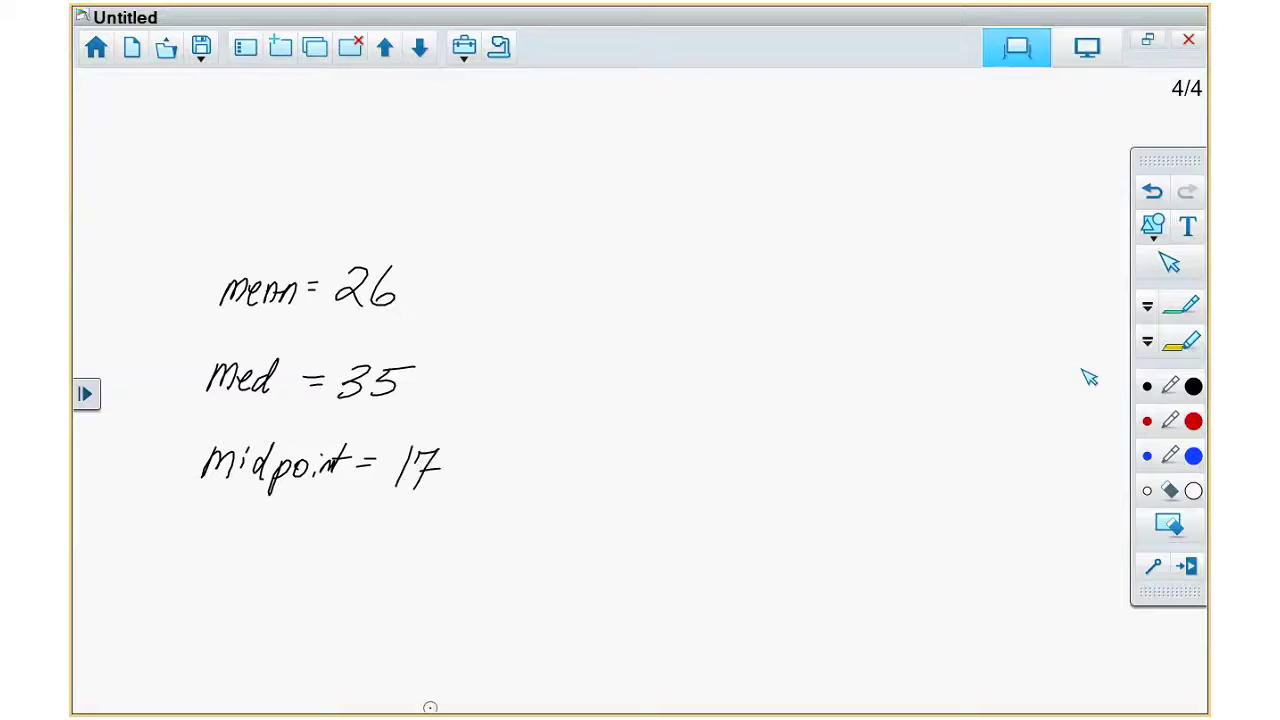
- Start a second column with "mean = 26" and add "SD = 15" beneath the first column's midpoint
{"action": "mouse_move", "coordinate": [644, 307]}
{"action": "left_mouse_down"}
{"action": "mouse_move", "coordinate": [703, 286]}
{"action": "mouse_move", "coordinate": [734, 306]}
{"action": "mouse_move", "coordinate": [768, 283]}
{"action": "left_mouse_up"}
{"action": "left_click_drag", "start_coordinate": [748, 296], "coordinate": [768, 296]}
{"action": "mouse_move", "coordinate": [779, 278]}
{"action": "left_mouse_down"}
{"action": "mouse_move", "coordinate": [806, 304]}
{"action": "mouse_move", "coordinate": [814, 292]}
{"action": "left_mouse_up"}
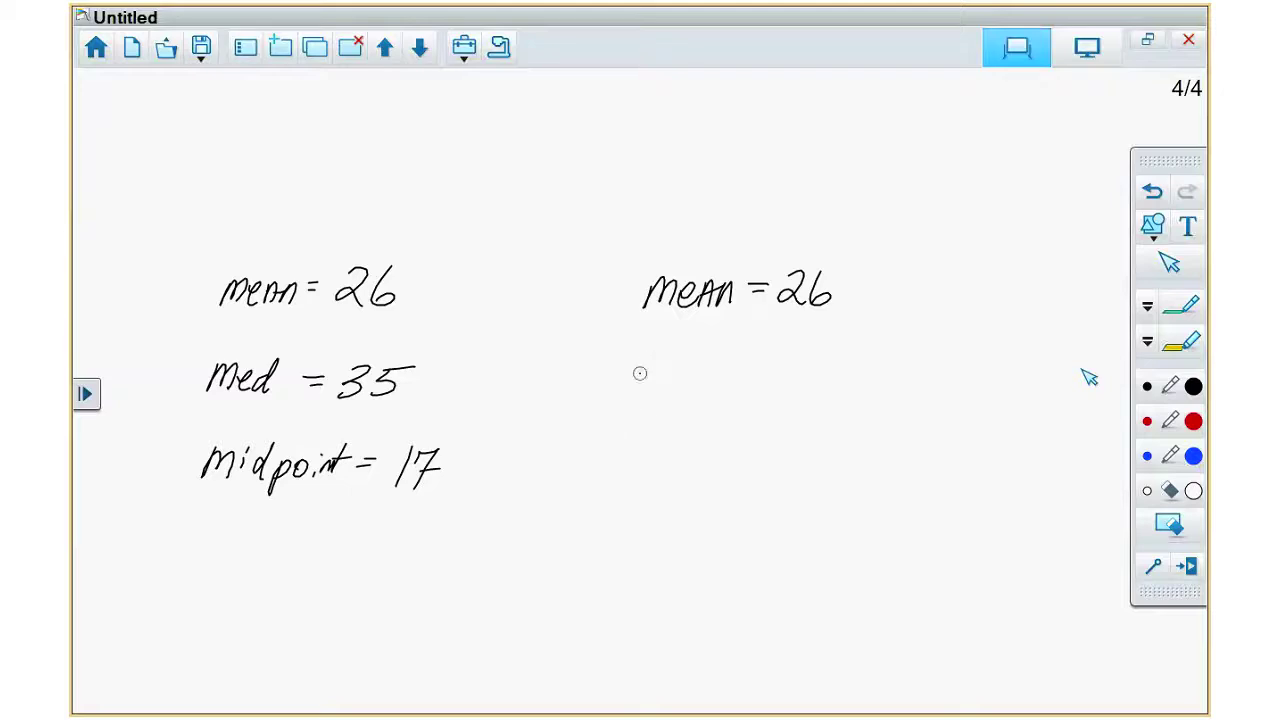
{"action": "mouse_move", "coordinate": [240, 538]}
{"action": "left_mouse_down"}
{"action": "mouse_move", "coordinate": [216, 586]}
{"action": "mouse_move", "coordinate": [294, 564]}
{"action": "mouse_move", "coordinate": [316, 580]}
{"action": "left_mouse_up"}
{"action": "mouse_move", "coordinate": [329, 537]}
{"action": "left_mouse_down"}
{"action": "mouse_move", "coordinate": [325, 579]}
{"action": "mouse_move", "coordinate": [362, 521]}
{"action": "left_mouse_up"}
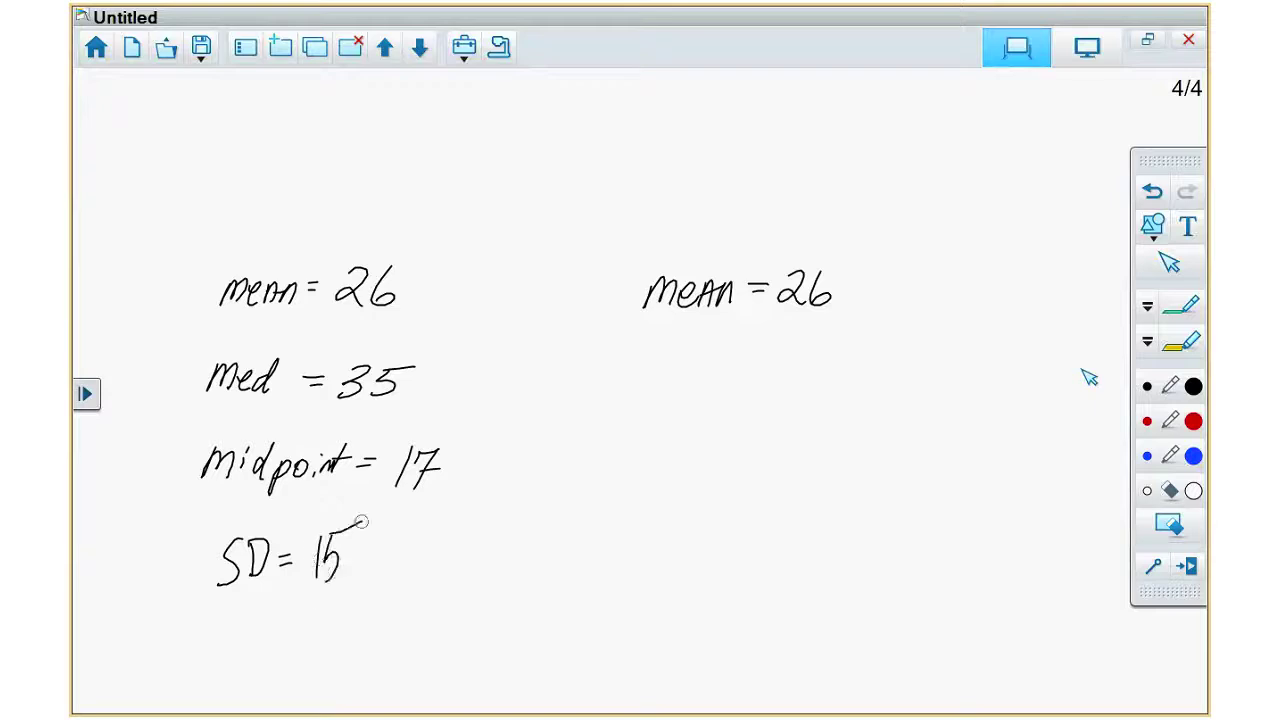
- Handwrite "med = 25" below the mean in the second column
{"action": "mouse_move", "coordinate": [648, 372]}
{"action": "left_mouse_down"}
{"action": "mouse_move", "coordinate": [646, 348]}
{"action": "mouse_move", "coordinate": [669, 375]}
{"action": "mouse_move", "coordinate": [703, 357]}
{"action": "mouse_move", "coordinate": [713, 378]}
{"action": "left_mouse_up"}
{"action": "left_click_drag", "start_coordinate": [726, 360], "coordinate": [750, 359]}
{"action": "mouse_move", "coordinate": [728, 372]}
{"action": "left_mouse_down"}
{"action": "mouse_move", "coordinate": [806, 377]}
{"action": "mouse_move", "coordinate": [846, 354]}
{"action": "left_mouse_up"}
- Complete the second column with "mid = 26.5" and "SD = 2" below the median
{"action": "mouse_move", "coordinate": [646, 466]}
{"action": "left_mouse_down"}
{"action": "mouse_move", "coordinate": [658, 449]}
{"action": "mouse_move", "coordinate": [681, 463]}
{"action": "mouse_move", "coordinate": [703, 431]}
{"action": "mouse_move", "coordinate": [712, 466]}
{"action": "left_mouse_up"}
{"action": "mouse_move", "coordinate": [730, 440]}
{"action": "left_mouse_down"}
{"action": "mouse_move", "coordinate": [809, 462]}
{"action": "mouse_move", "coordinate": [852, 452]}
{"action": "left_mouse_up"}
{"action": "left_click", "coordinate": [843, 447]}
{"action": "left_click_drag", "start_coordinate": [856, 424], "coordinate": [882, 423]}
{"action": "mouse_move", "coordinate": [733, 512]}
{"action": "left_mouse_down"}
{"action": "mouse_move", "coordinate": [690, 546]}
{"action": "mouse_move", "coordinate": [788, 529]}
{"action": "left_mouse_up"}
{"action": "left_click_drag", "start_coordinate": [800, 520], "coordinate": [840, 556]}
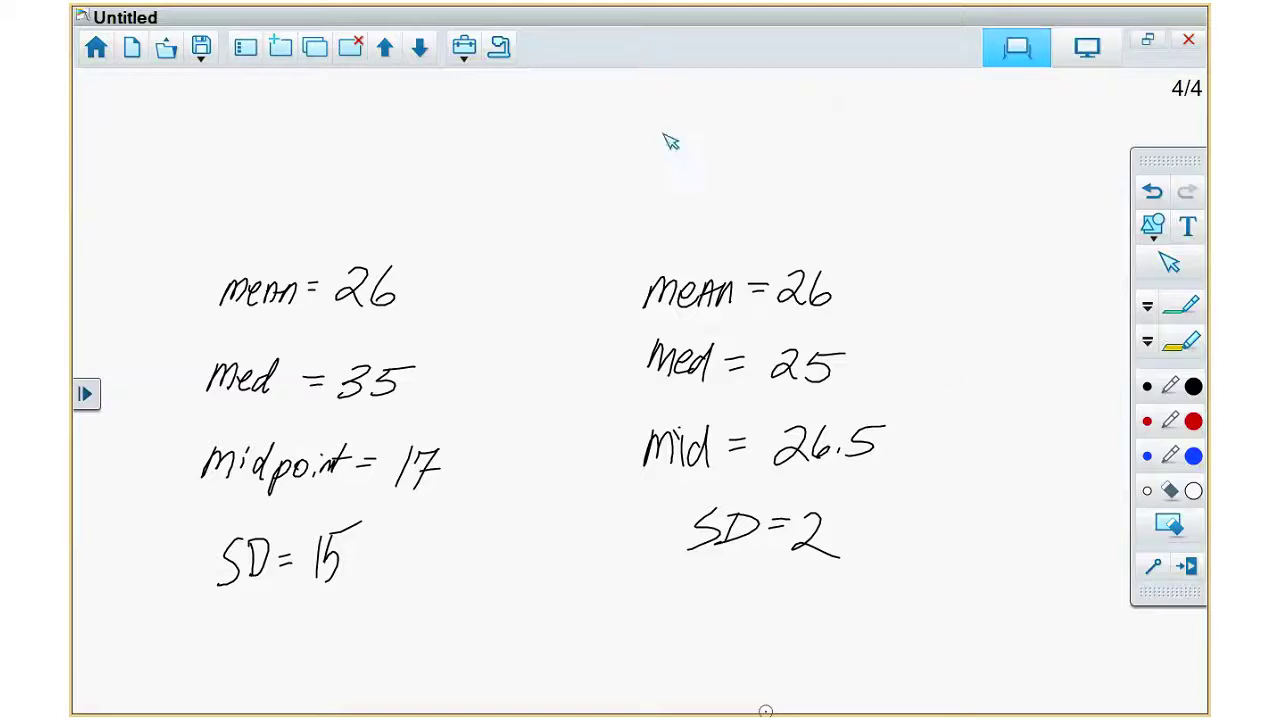
- Insert the picture 20130403_124756 on the statistics page, shrink it and place it beside the second column's mean
{"action": "left_click", "coordinate": [464, 47]}
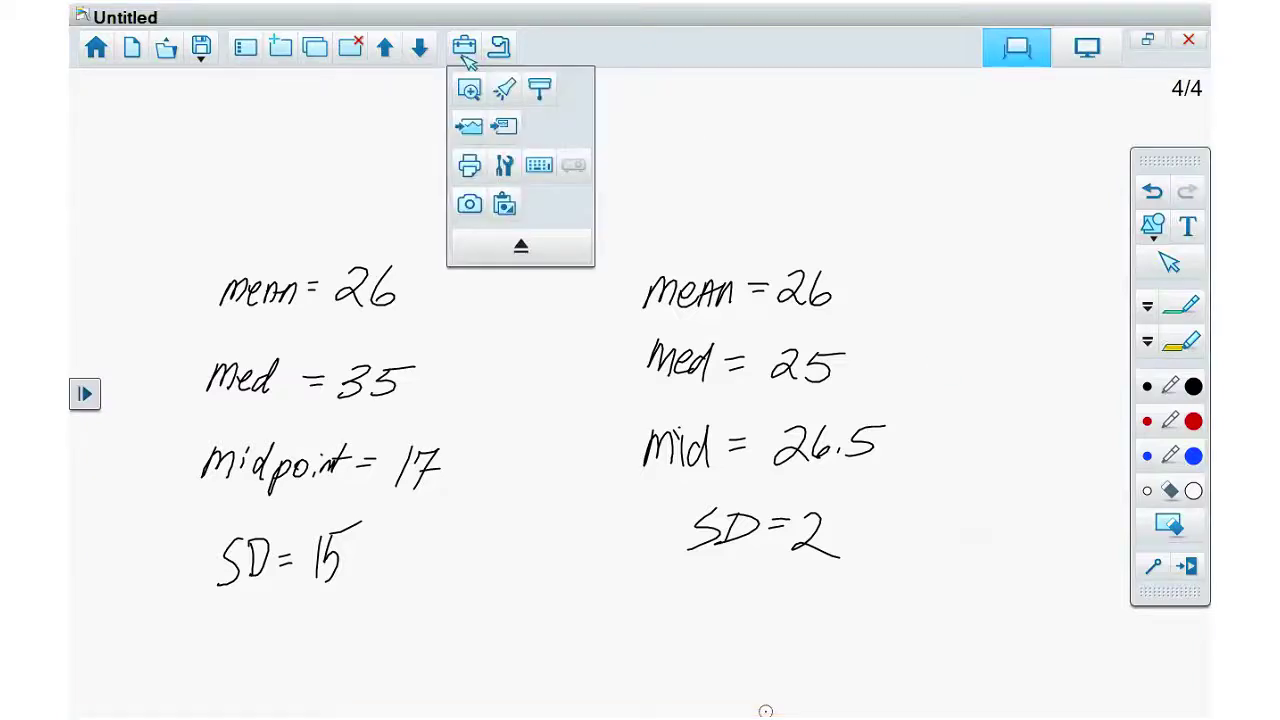
{"action": "left_click", "coordinate": [506, 128]}
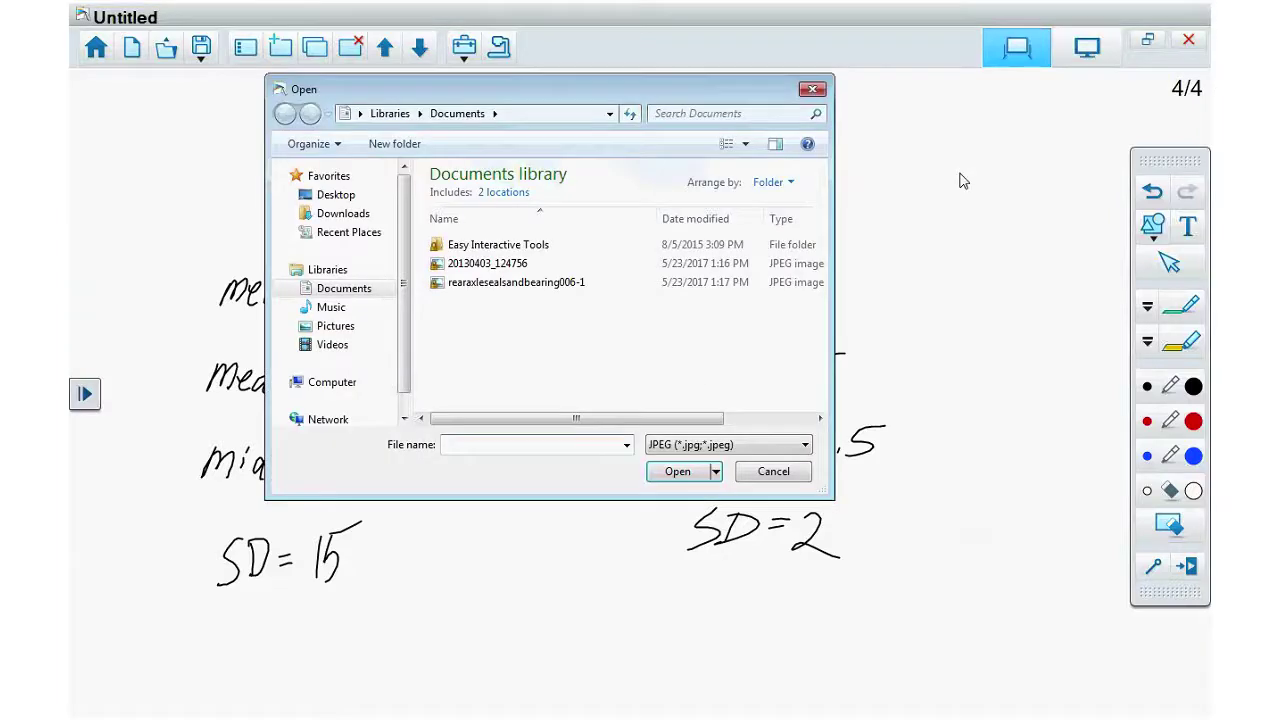
{"action": "left_click", "coordinate": [806, 419]}
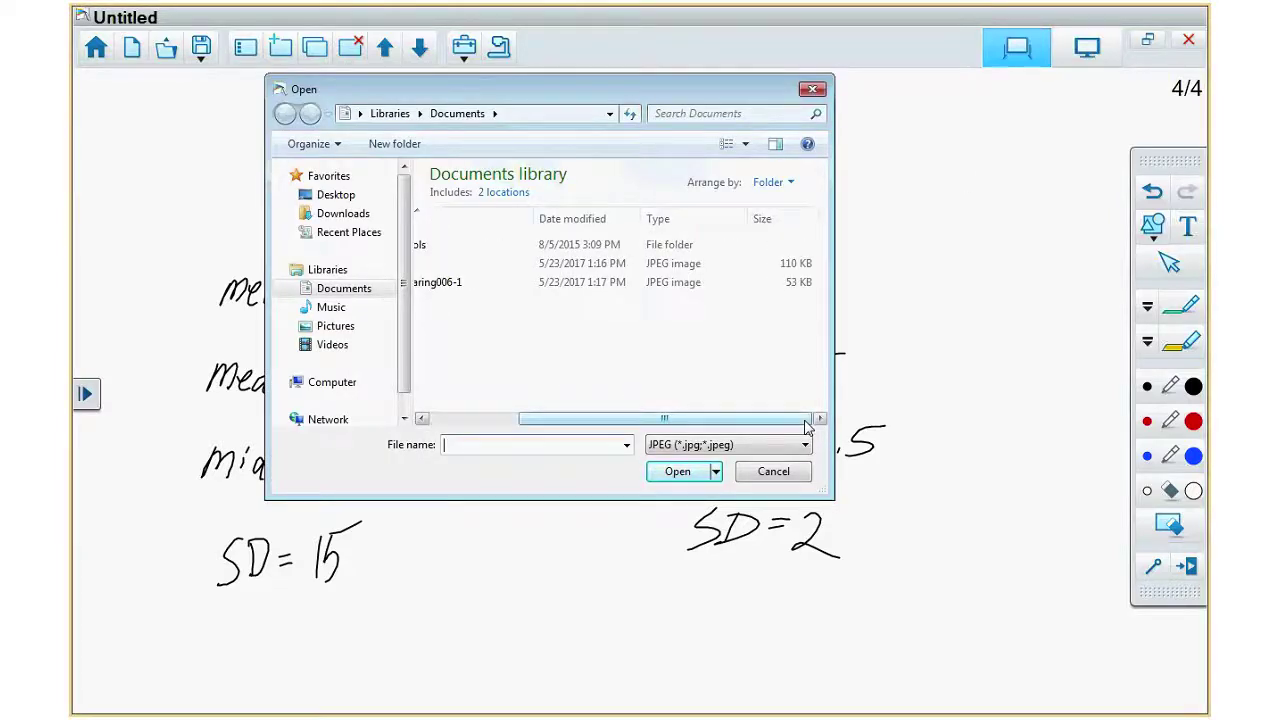
{"action": "left_click", "coordinate": [470, 418]}
{"action": "double_click", "coordinate": [652, 284]}
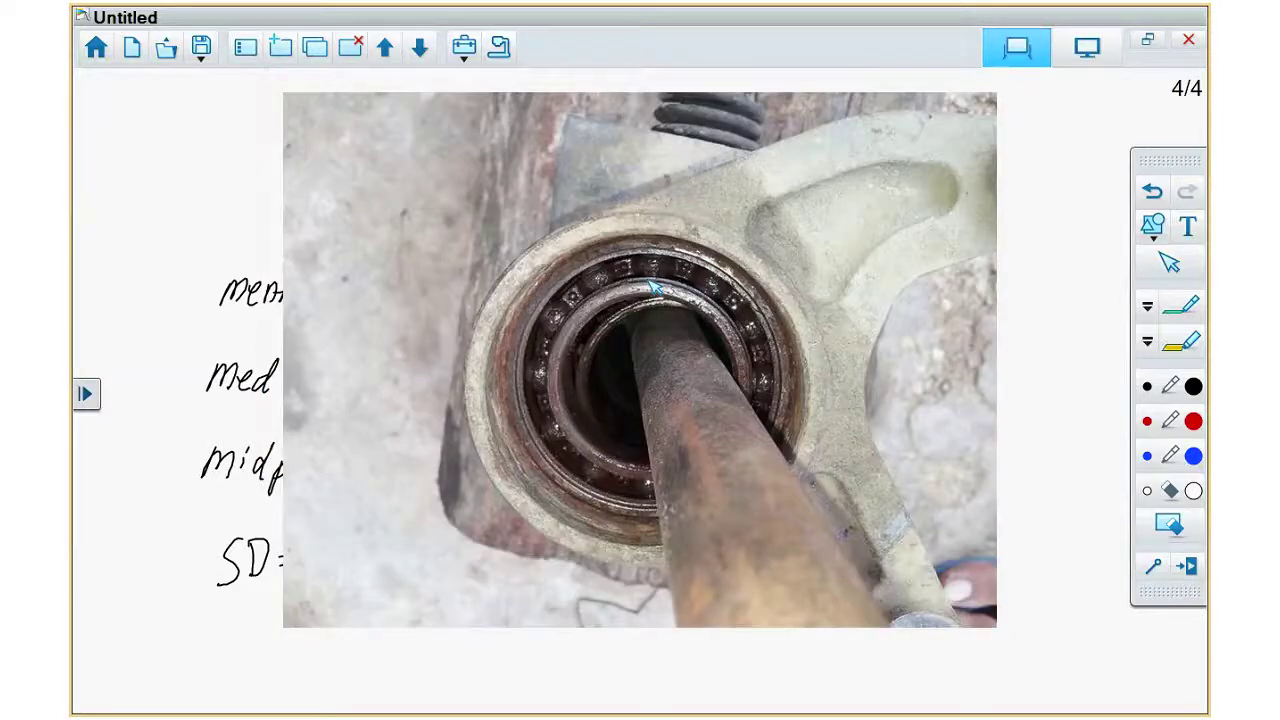
{"action": "left_click_drag", "start_coordinate": [980, 628], "coordinate": [466, 257]}
{"action": "left_click_drag", "start_coordinate": [371, 159], "coordinate": [1012, 265]}
- Insert the picture rearaxlesealsandbearing006-1 on the same page and select it
{"action": "left_click", "coordinate": [463, 47]}
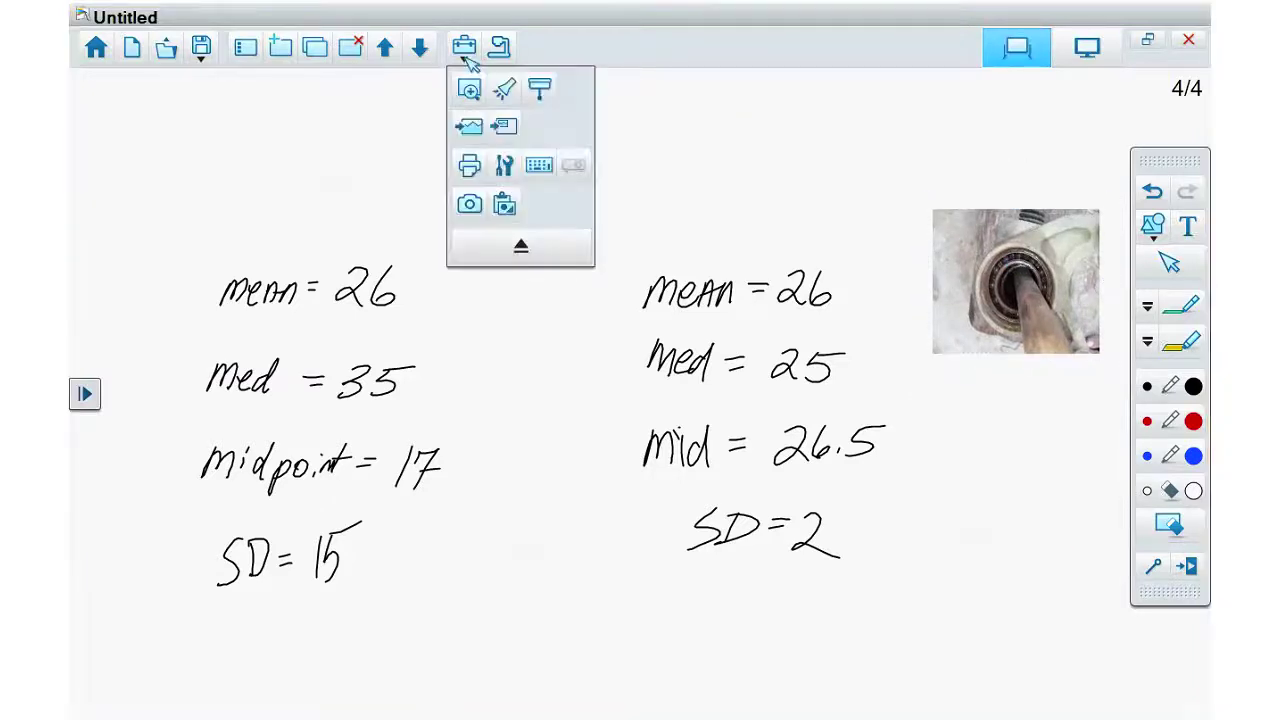
{"action": "left_click", "coordinate": [503, 128]}
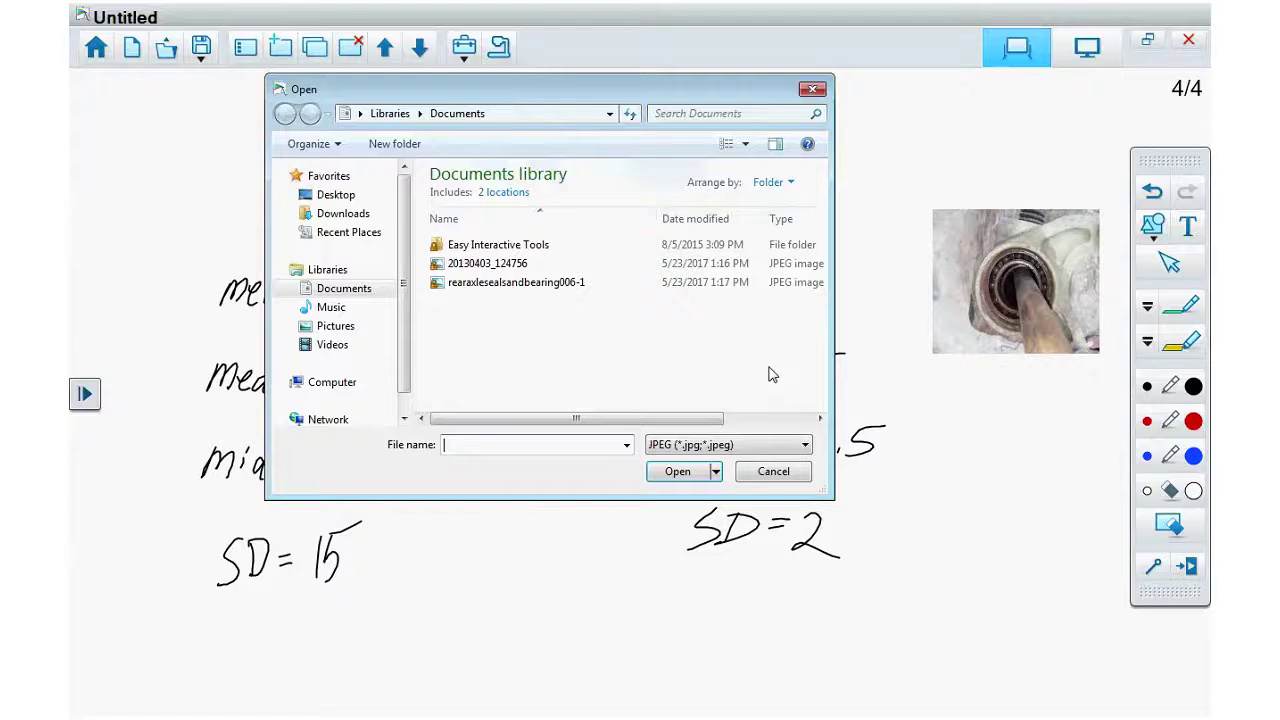
{"action": "double_click", "coordinate": [516, 283]}
{"action": "left_click", "coordinate": [369, 164]}
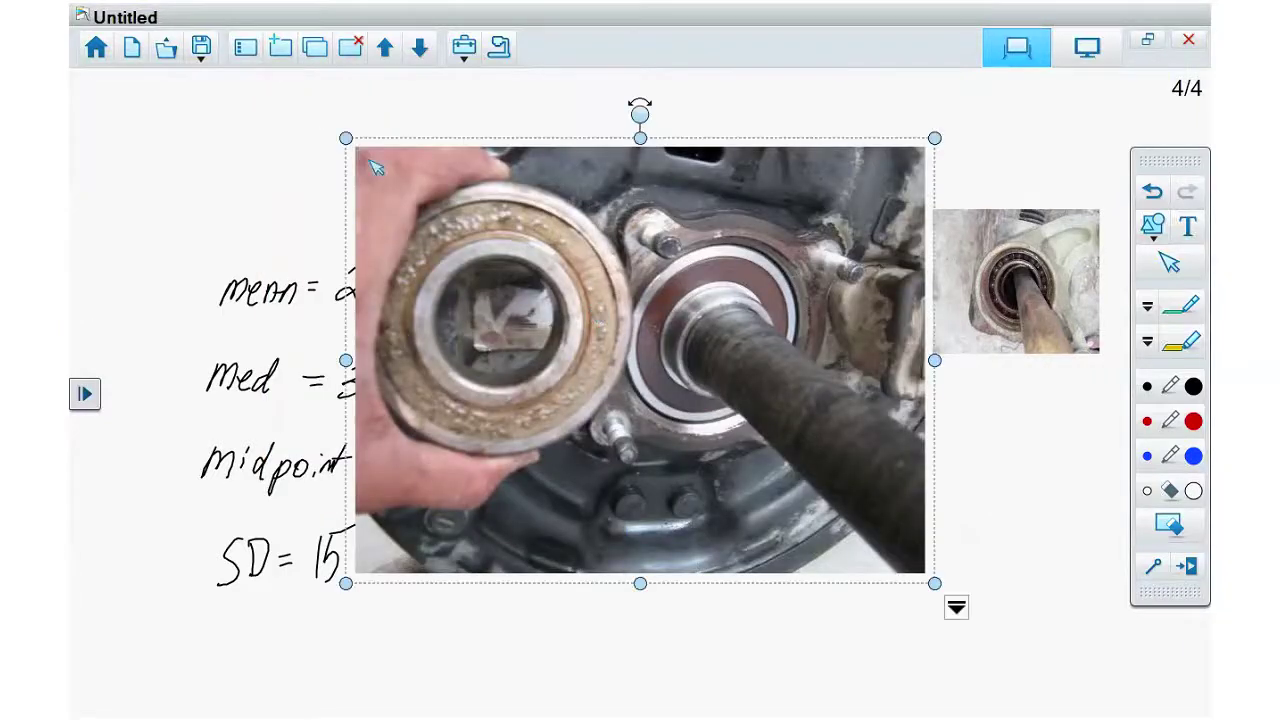
- Shrink the rear axle bearing picture to thumbnail size and place it directly below the first picture
{"action": "left_click_drag", "start_coordinate": [384, 167], "coordinate": [703, 395]}
{"action": "left_click_drag", "start_coordinate": [832, 487], "coordinate": [1024, 467]}
{"action": "left_click_drag", "start_coordinate": [893, 373], "coordinate": [937, 410]}
{"action": "left_click_drag", "start_coordinate": [981, 448], "coordinate": [1012, 459]}
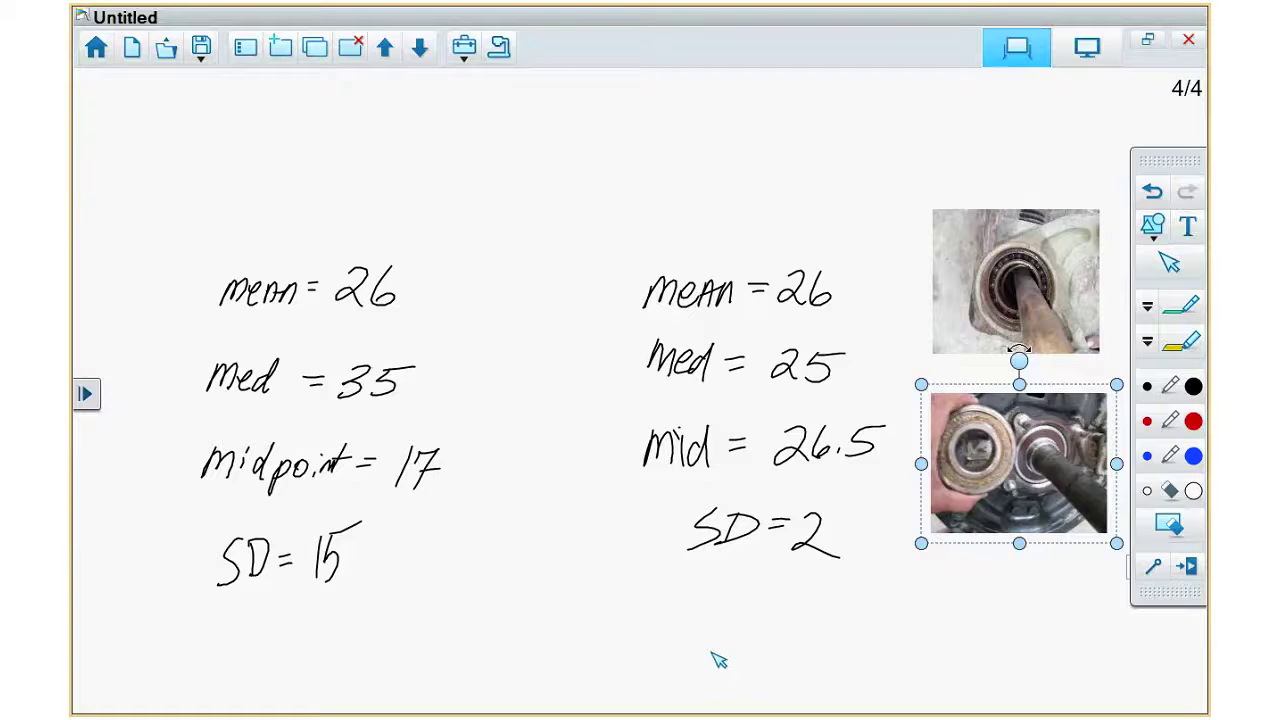
- Move the rear axle bearing picture above the second column and the other picture above the first column
{"action": "left_click_drag", "start_coordinate": [1040, 478], "coordinate": [754, 203]}
{"action": "left_click_drag", "start_coordinate": [954, 278], "coordinate": [271, 192]}
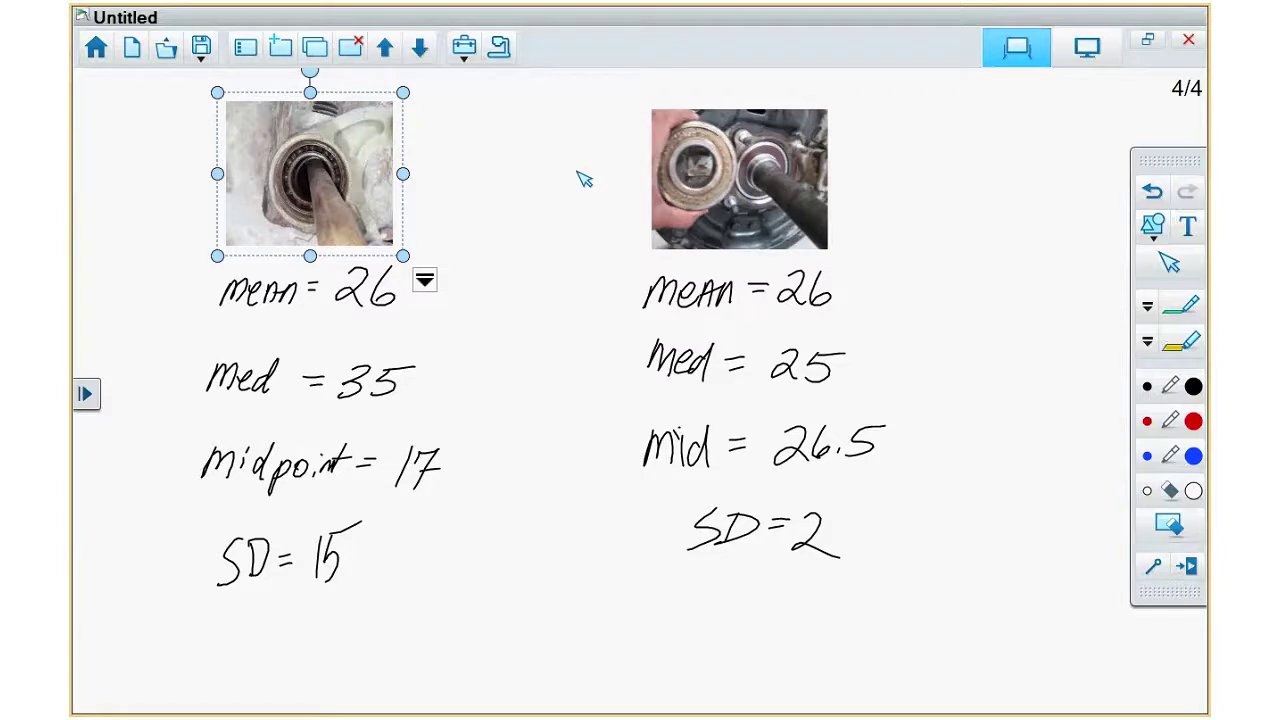
{"action": "left_click", "coordinate": [585, 179]}
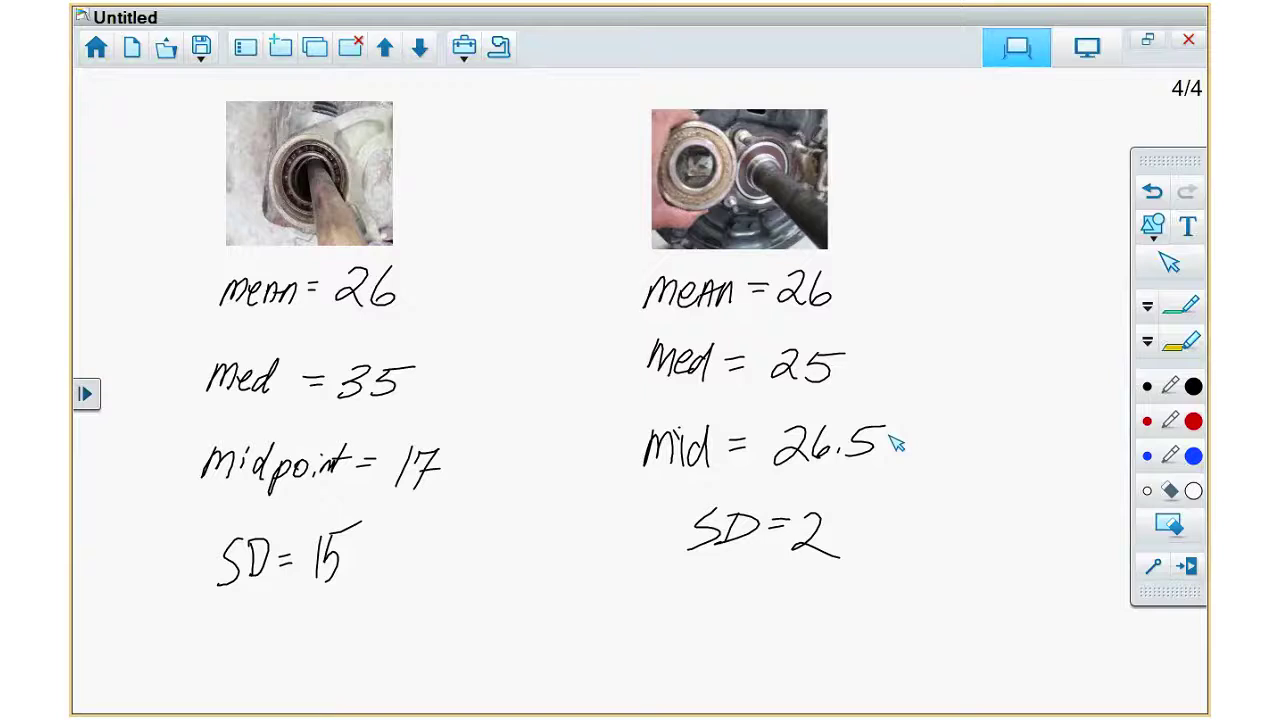
- Take the whiteboard out of full-screen display into a smaller window and dismiss the notice about two-person operation
{"action": "left_click", "coordinate": [474, 64]}
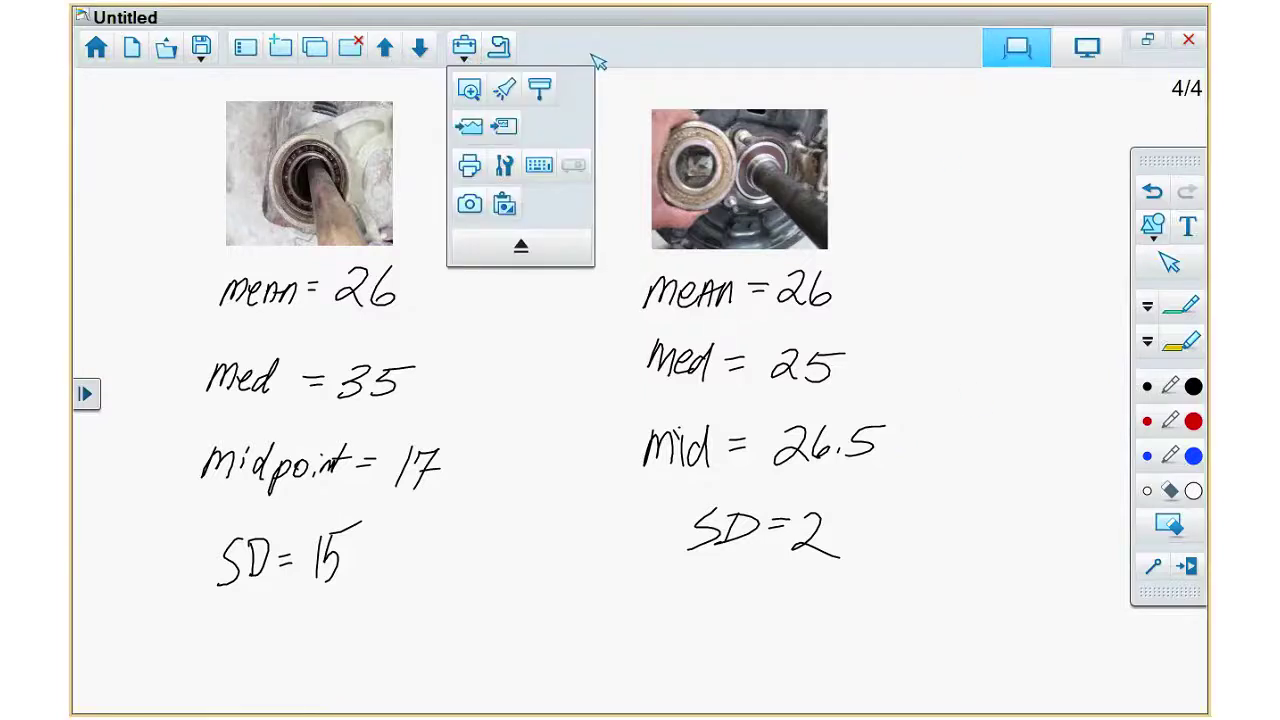
{"action": "left_click", "coordinate": [1144, 46]}
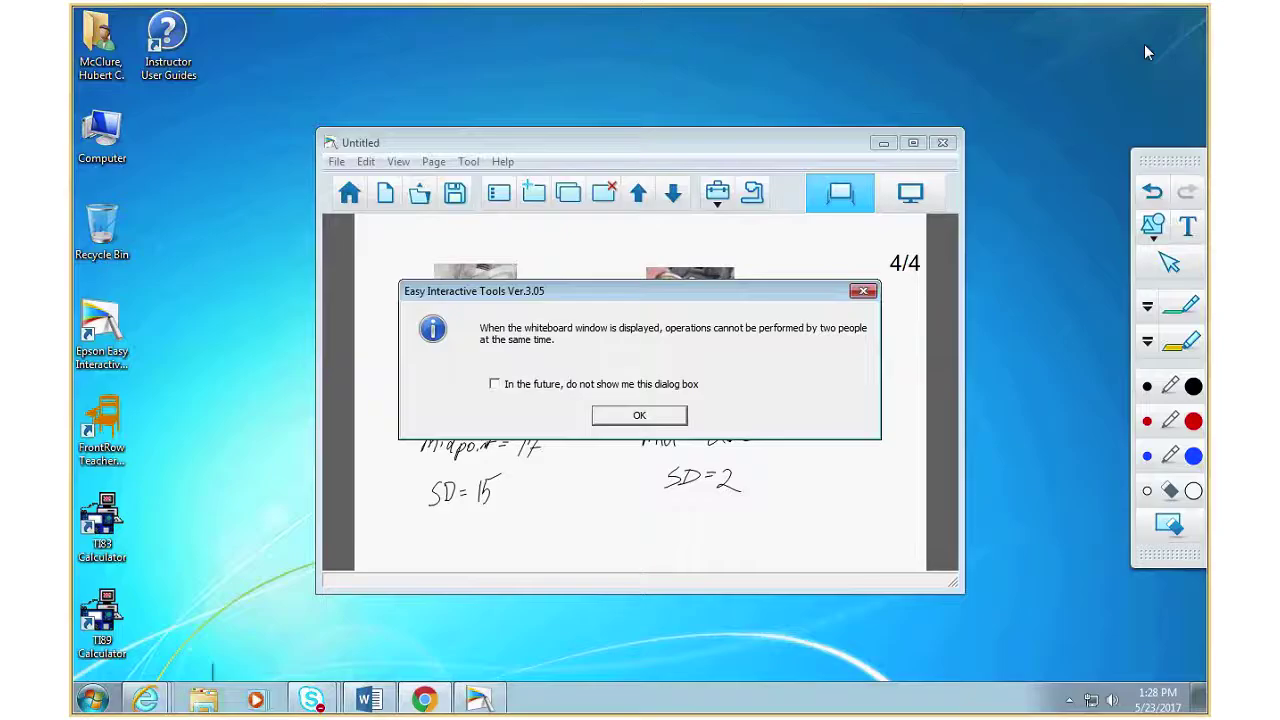
{"action": "left_click", "coordinate": [651, 419]}
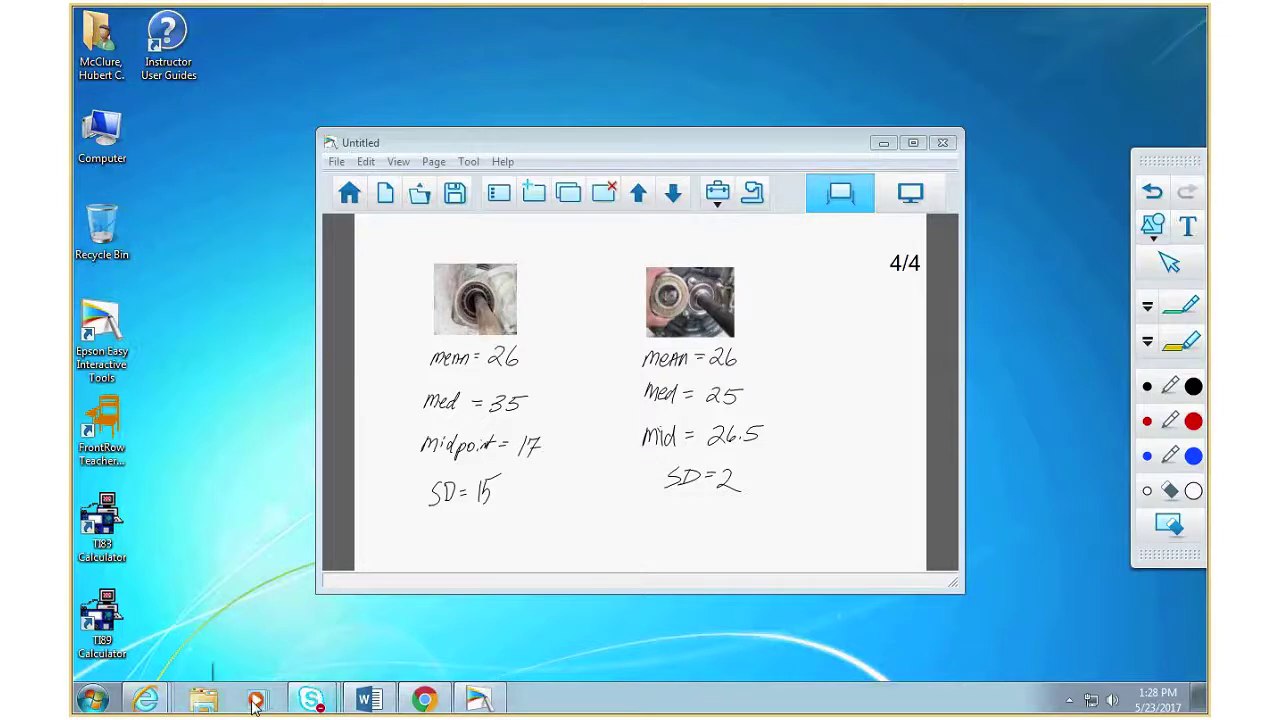
- Switch to the Facebook page in Internet Explorer and open the account owner's profile
{"action": "right_click", "coordinate": [156, 702]}
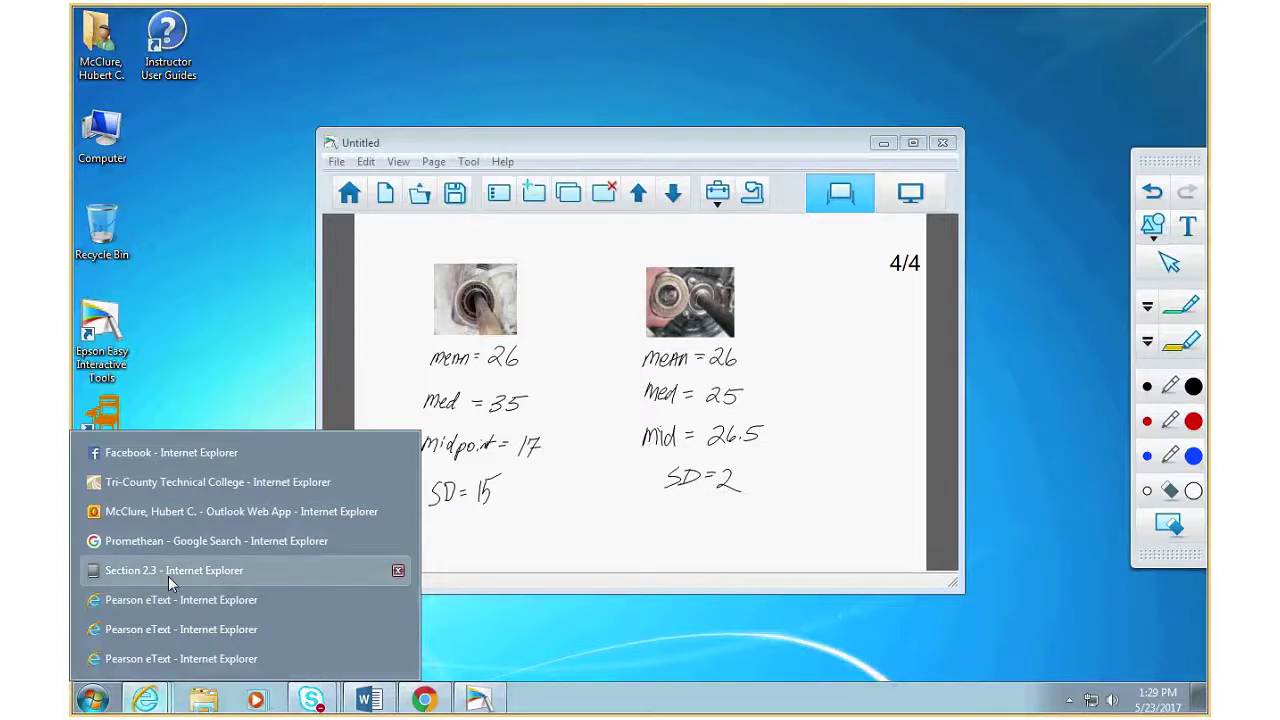
{"action": "left_click", "coordinate": [194, 453]}
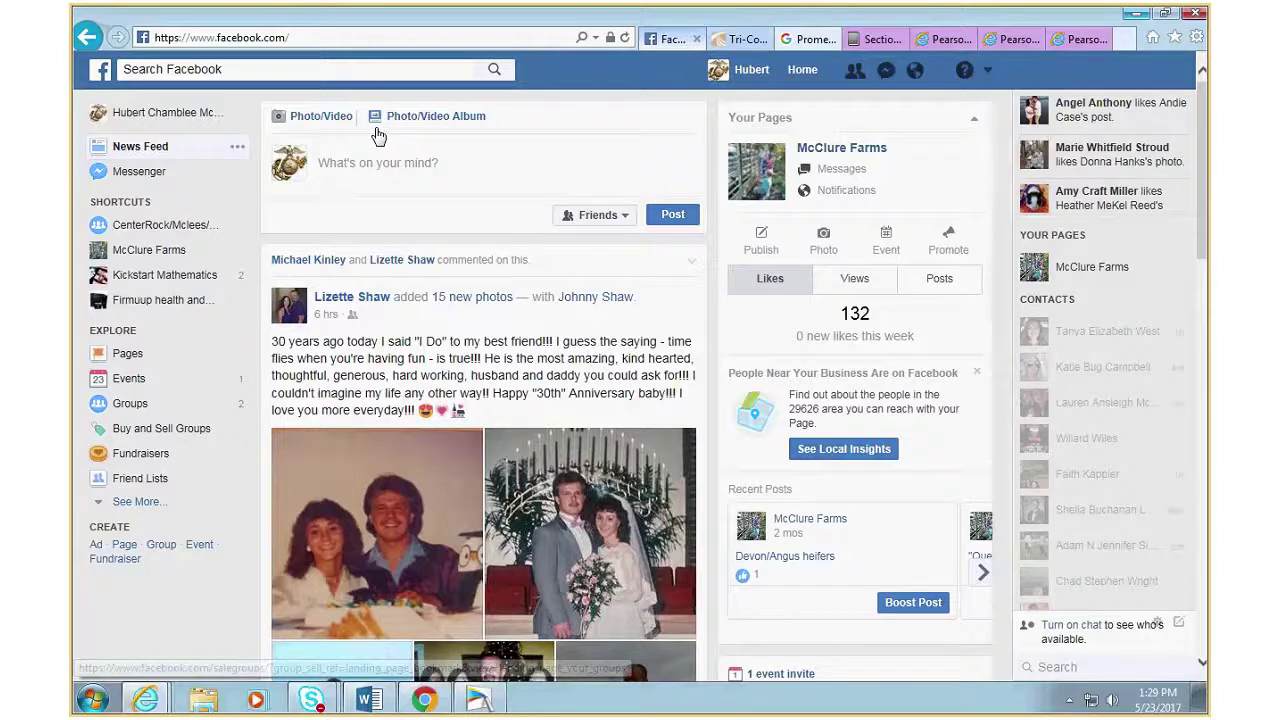
{"action": "left_click", "coordinate": [805, 79]}
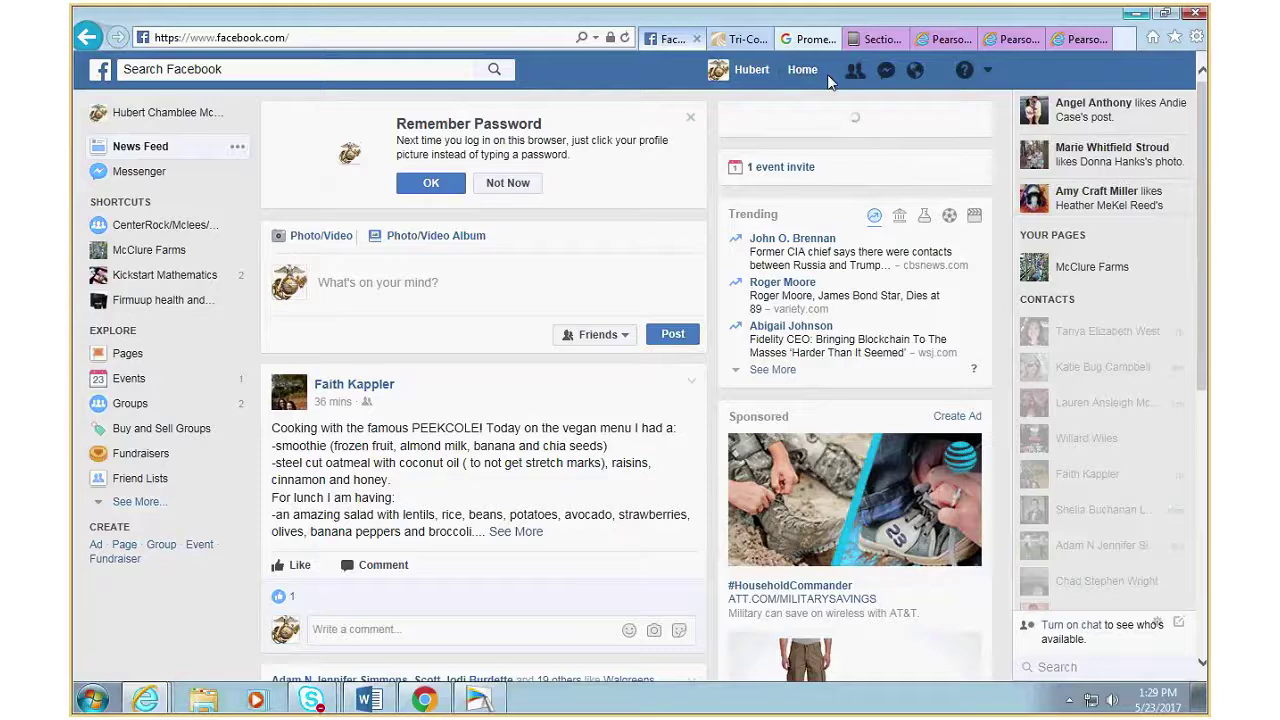
{"action": "left_click", "coordinate": [752, 71]}
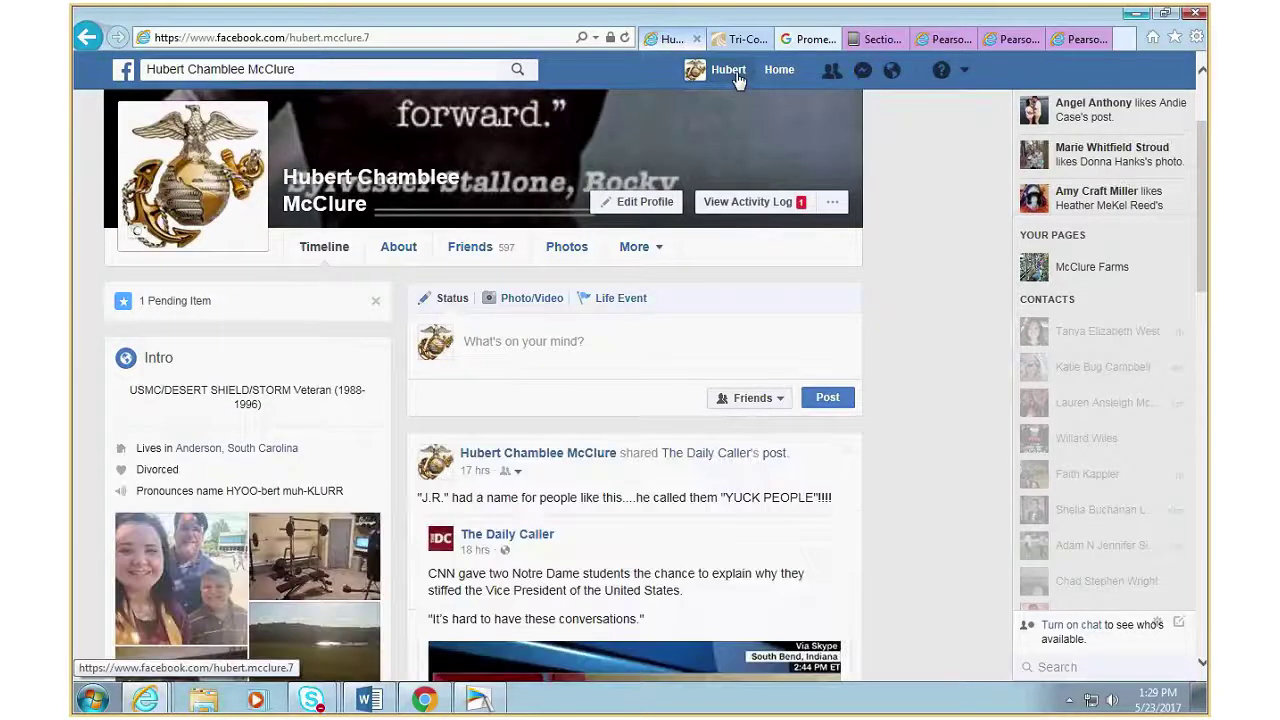
- Look through the recent posts on the profile timeline, including the red truck on the flooded road
{"action": "scroll", "coordinate": [765, 420], "scroll_direction": "down", "scroll_amount": 1}
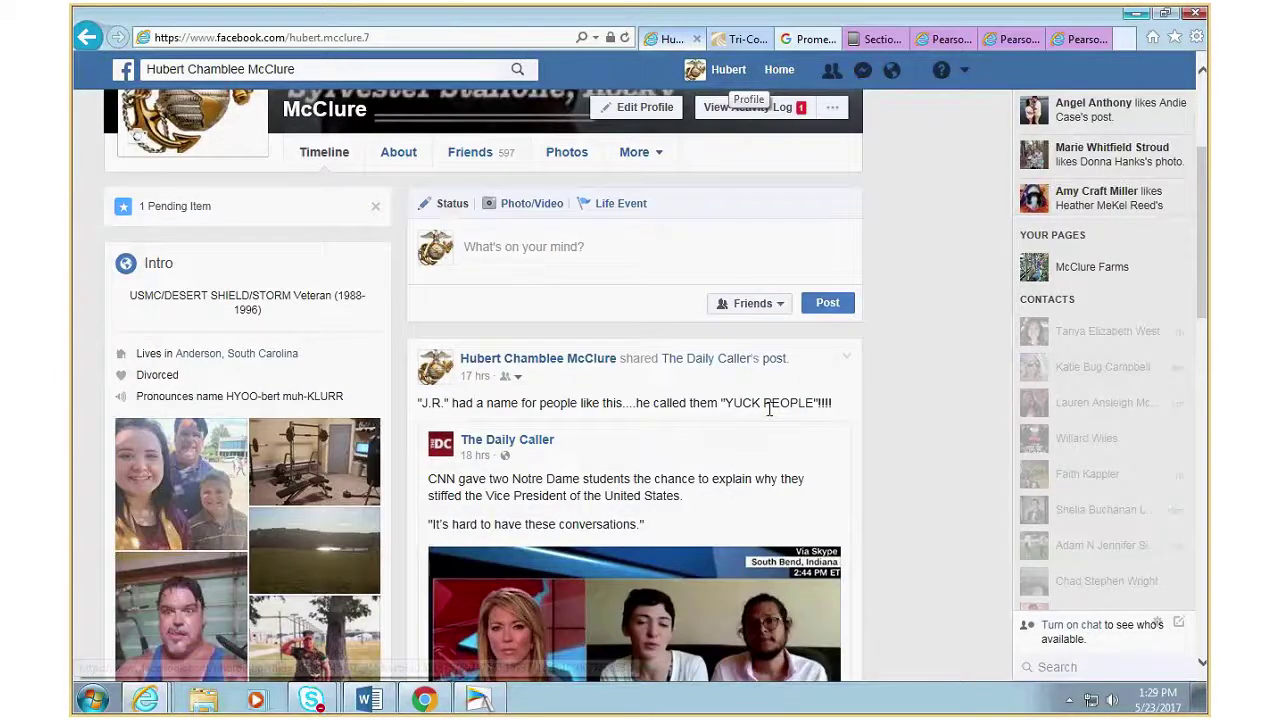
{"action": "scroll", "coordinate": [768, 410], "scroll_direction": "down", "scroll_amount": 6}
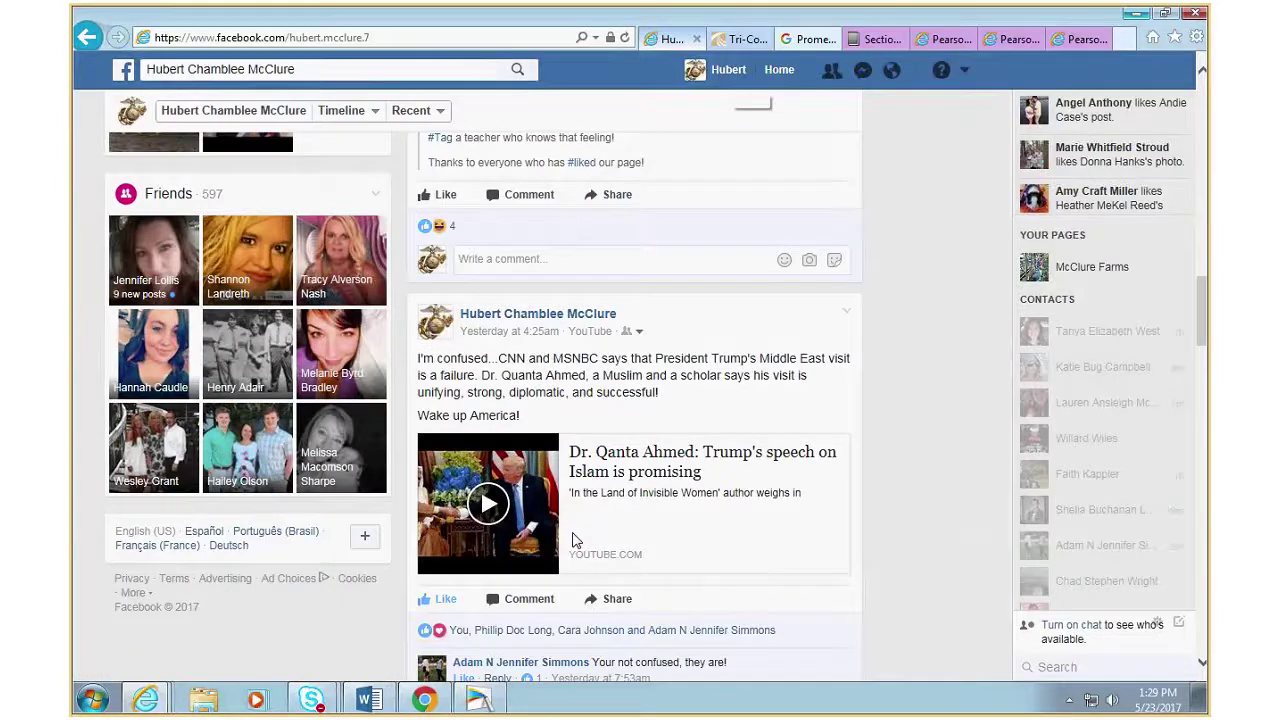
{"action": "scroll", "coordinate": [673, 515], "scroll_direction": "down", "scroll_amount": 10}
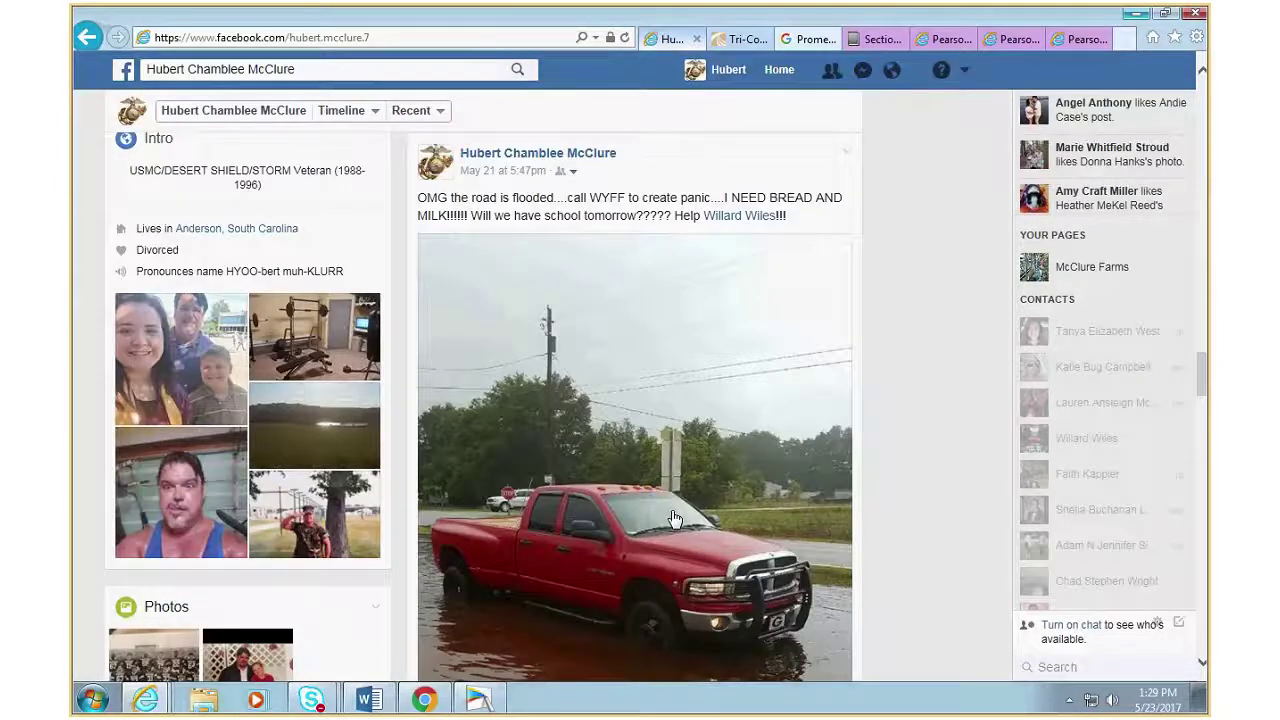
{"action": "scroll", "coordinate": [673, 518], "scroll_direction": "down", "scroll_amount": 2}
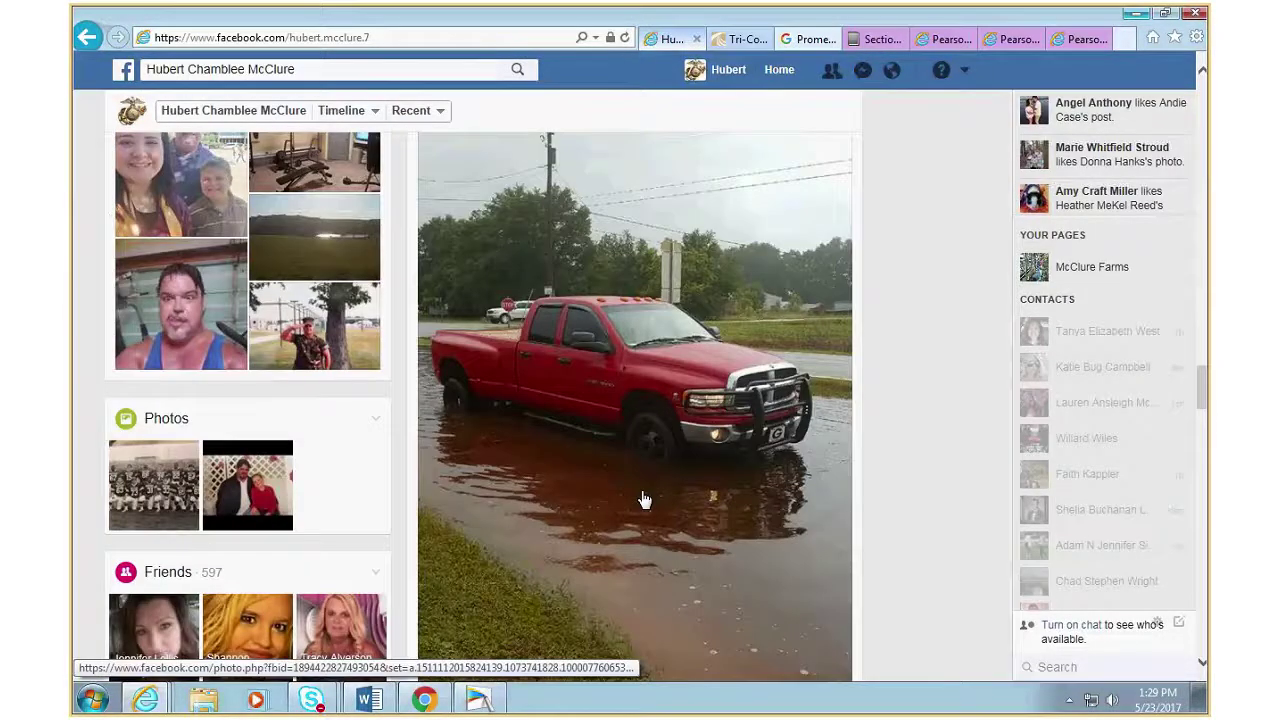
{"action": "scroll", "coordinate": [645, 500], "scroll_direction": "down", "scroll_amount": 4}
{"action": "scroll", "coordinate": [643, 497], "scroll_direction": "down", "scroll_amount": 5}
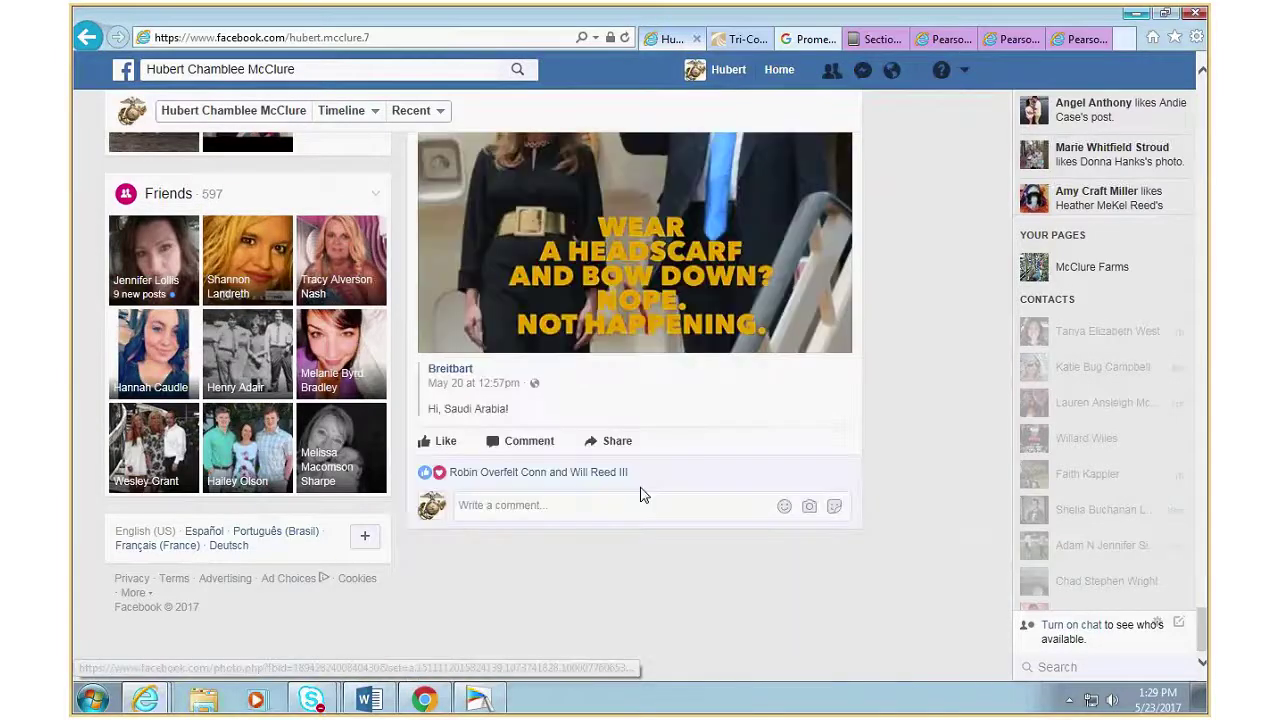
- Examine the May 20 pig posts showing the nursery, the "piggy daycare" and the shade trees
{"action": "scroll", "coordinate": [660, 494], "scroll_direction": "up", "scroll_amount": 5}
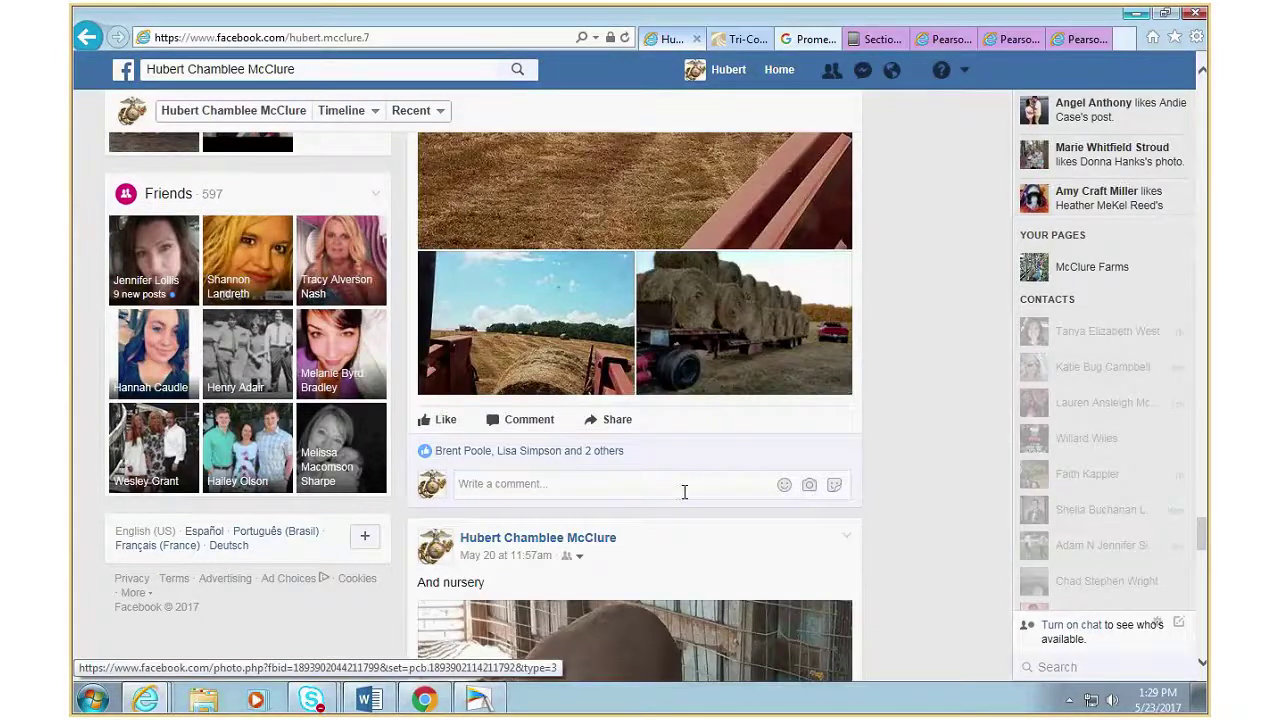
{"action": "scroll", "coordinate": [767, 494], "scroll_direction": "down", "scroll_amount": 3}
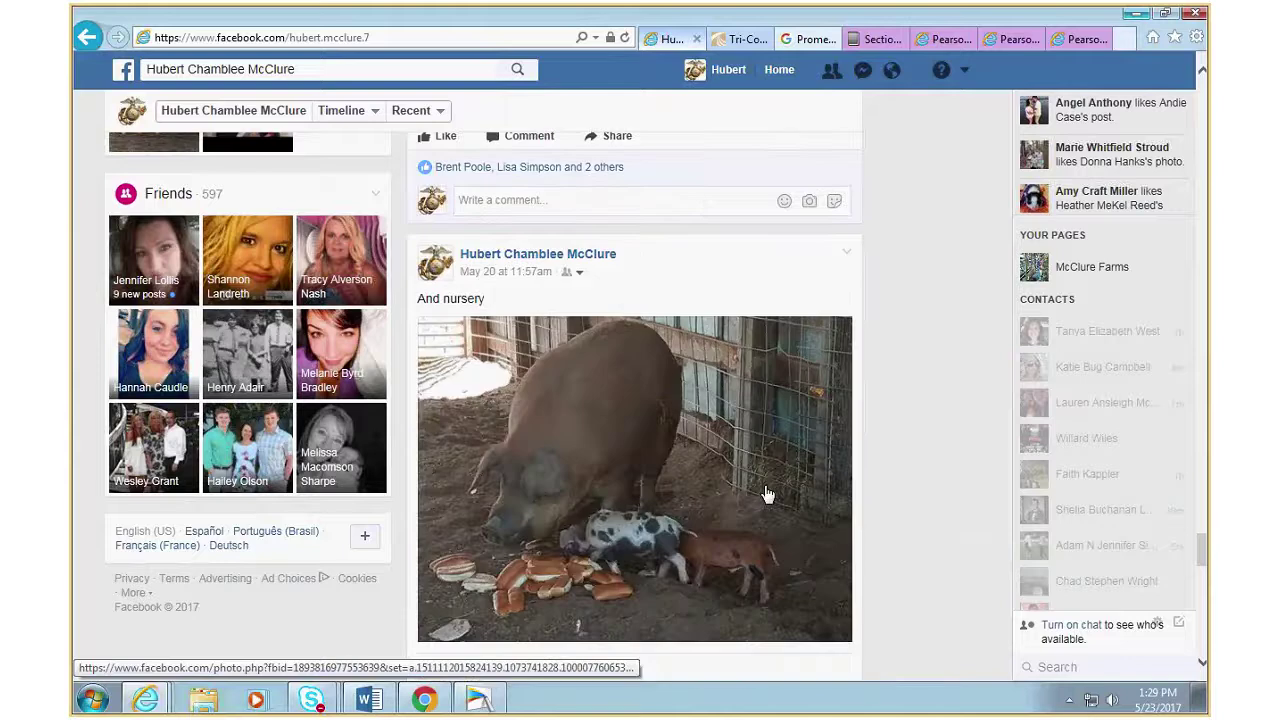
{"action": "scroll", "coordinate": [765, 494], "scroll_direction": "down", "scroll_amount": 1}
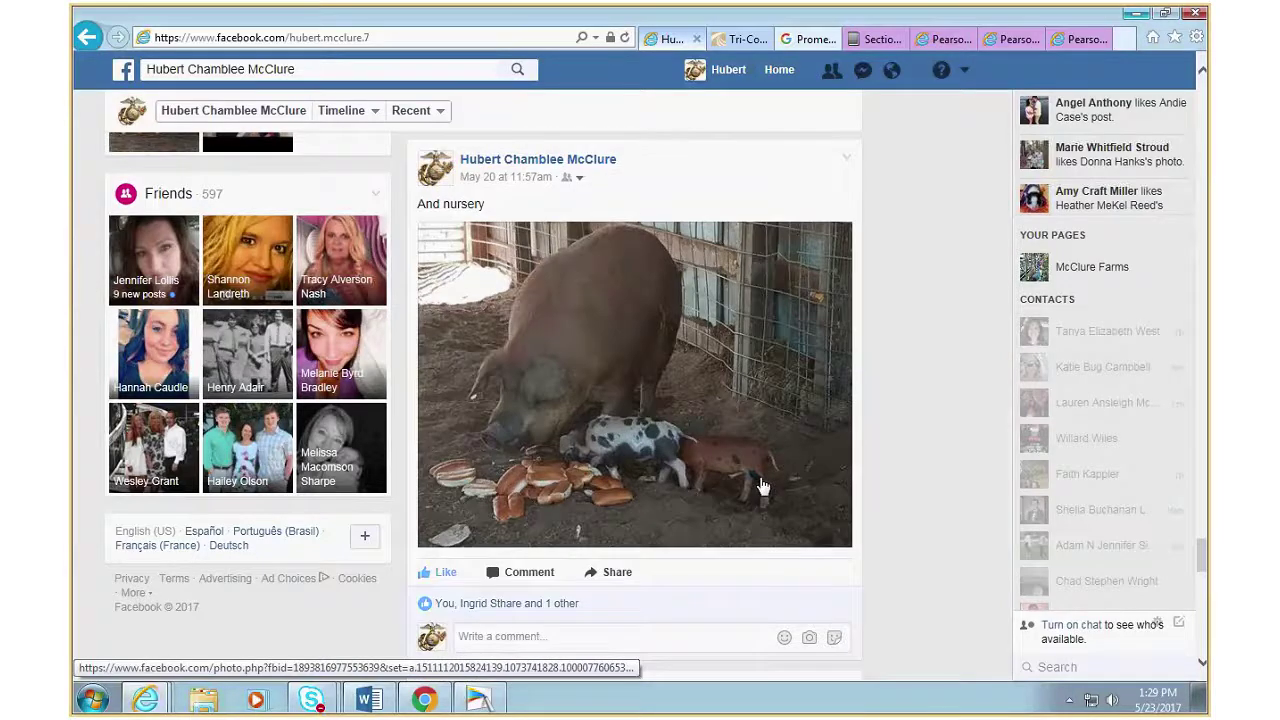
{"action": "scroll", "coordinate": [762, 486], "scroll_direction": "down", "scroll_amount": 5}
{"action": "scroll", "coordinate": [762, 486], "scroll_direction": "down", "scroll_amount": 2}
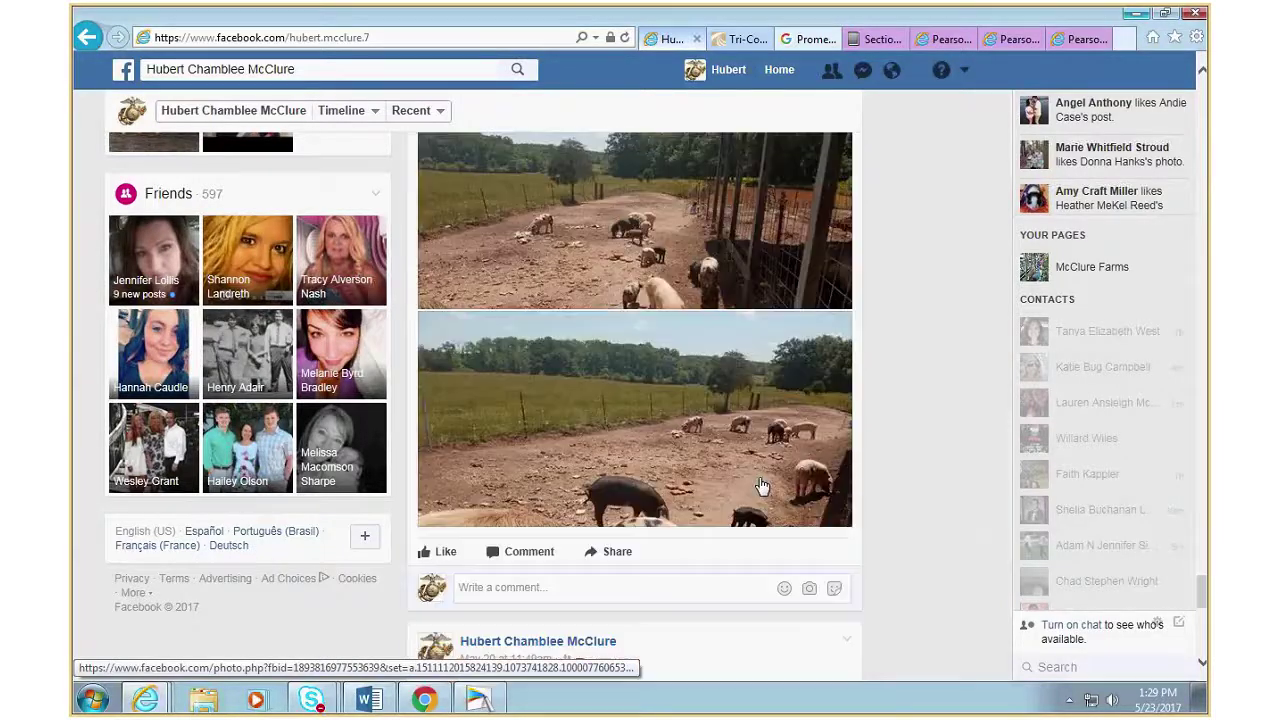
{"action": "scroll", "coordinate": [762, 486], "scroll_direction": "up", "scroll_amount": 1}
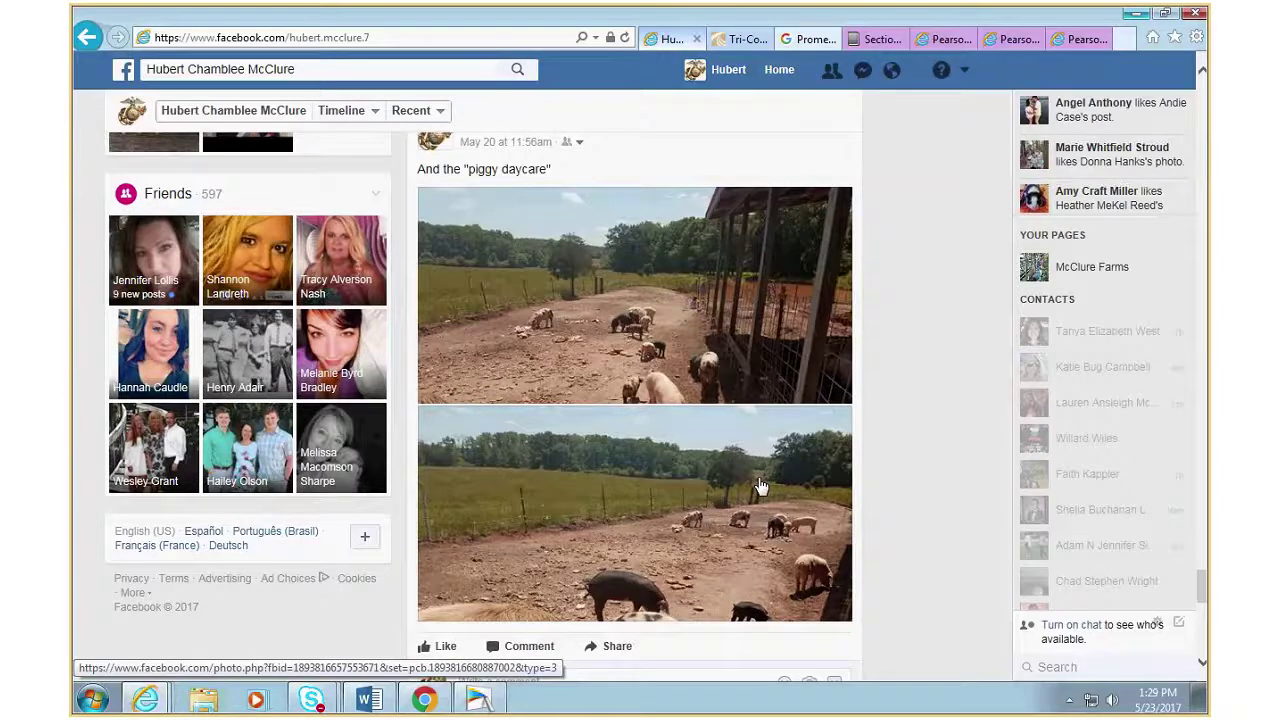
{"action": "scroll", "coordinate": [871, 460], "scroll_direction": "down", "scroll_amount": 5}
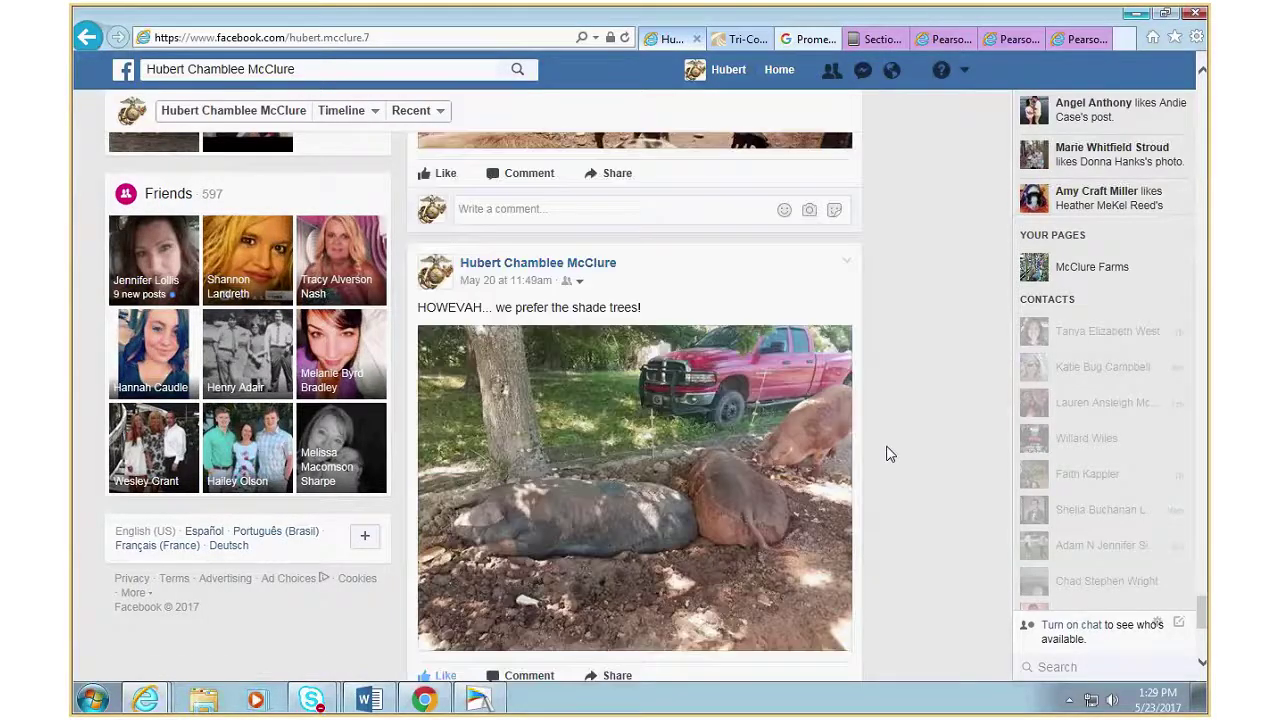
{"action": "scroll", "coordinate": [888, 452], "scroll_direction": "down", "scroll_amount": 2}
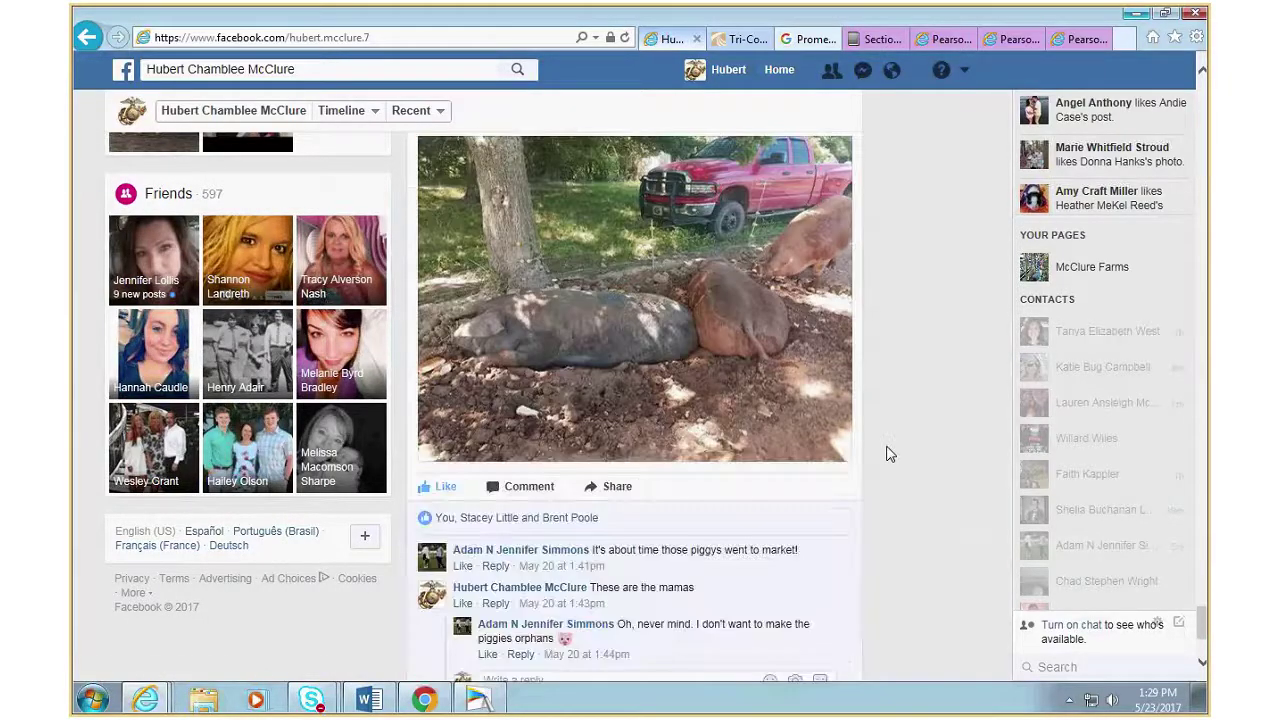
{"action": "scroll", "coordinate": [860, 451], "scroll_direction": "up", "scroll_amount": 1}
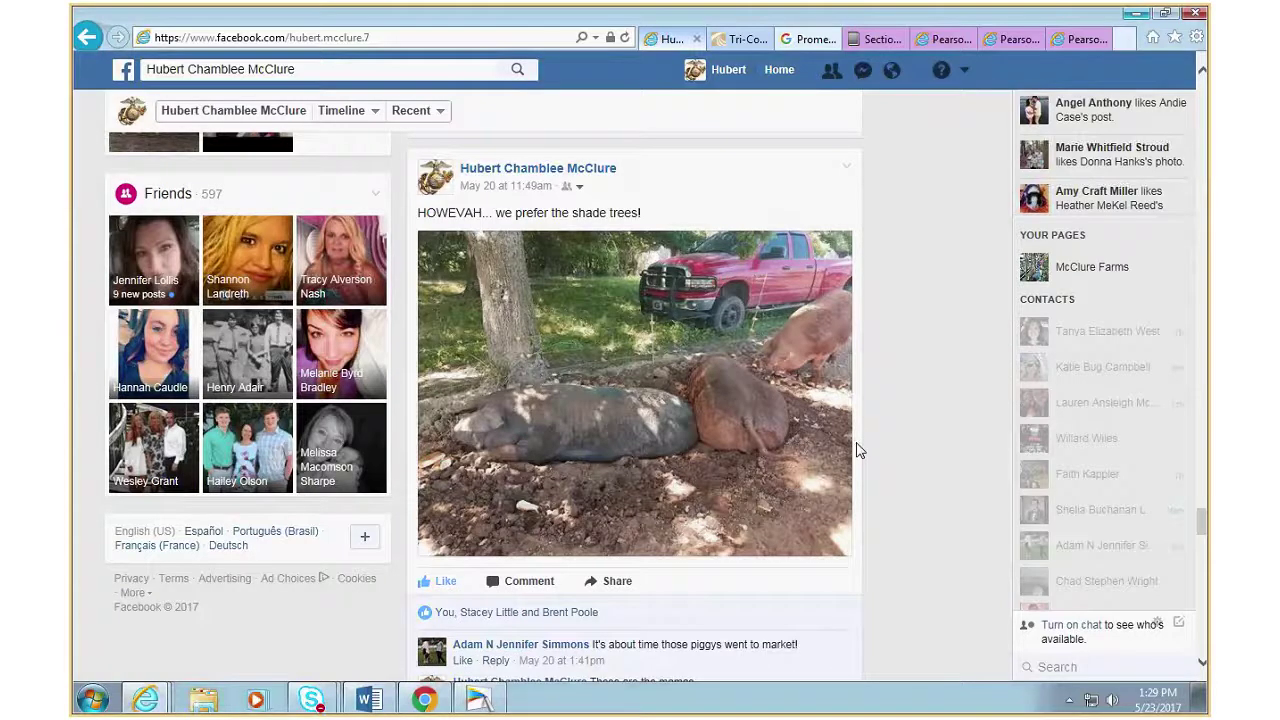
{"action": "scroll", "coordinate": [858, 450], "scroll_direction": "down", "scroll_amount": 1}
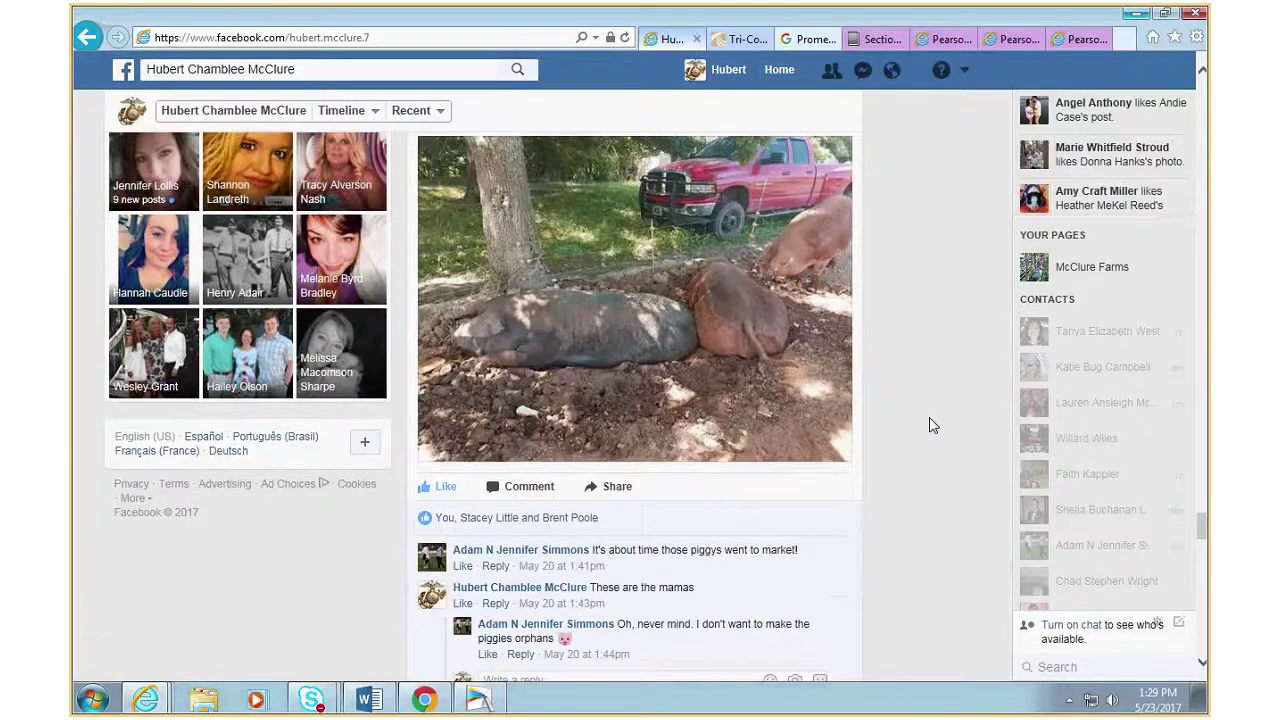
- Find the "SPA" post with pigs in the pond and open its lower photo of pigs lying in mud
{"action": "scroll", "coordinate": [930, 425], "scroll_direction": "up", "scroll_amount": 5}
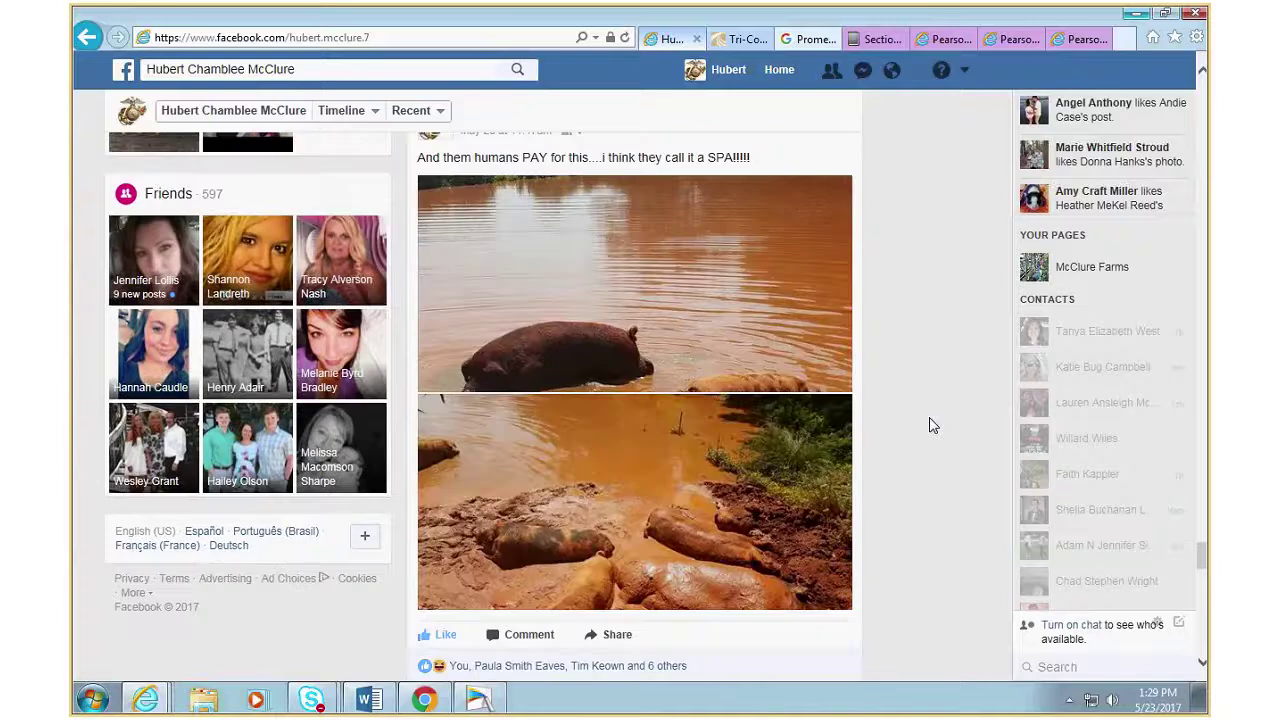
{"action": "scroll", "coordinate": [935, 415], "scroll_direction": "down", "scroll_amount": 1}
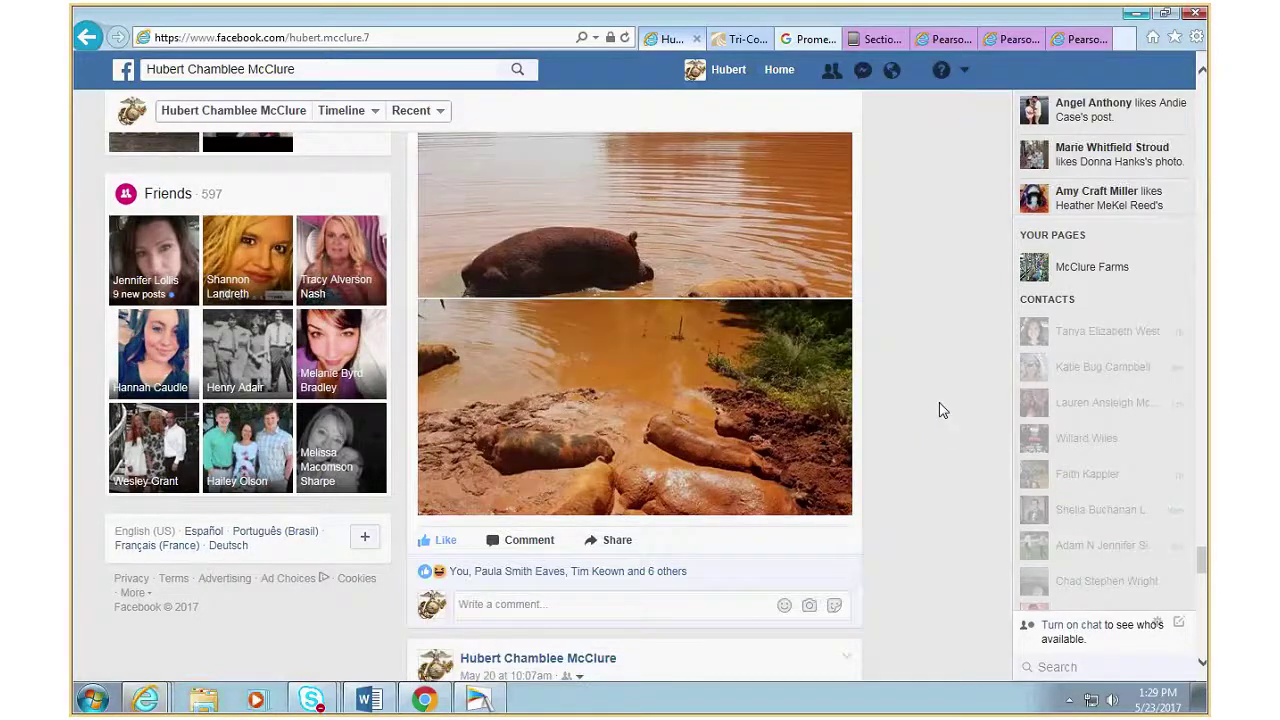
{"action": "scroll", "coordinate": [946, 391], "scroll_direction": "down", "scroll_amount": 1}
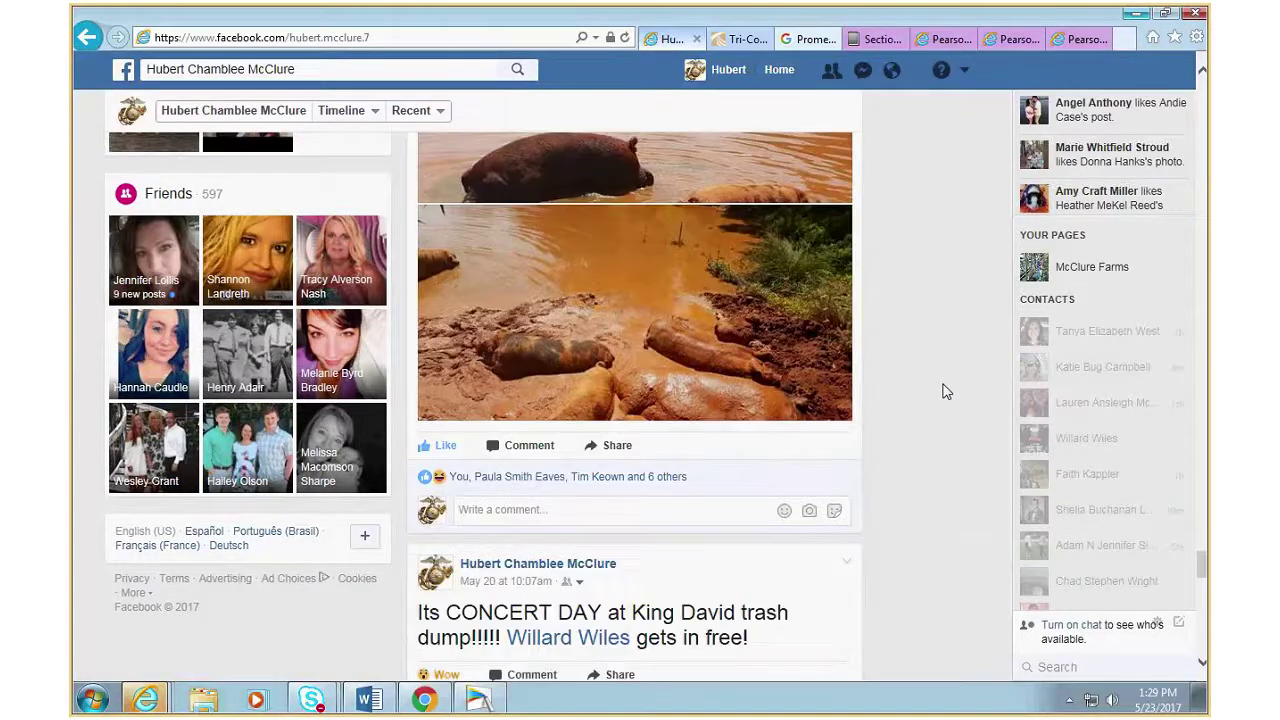
{"action": "left_click", "coordinate": [634, 345]}
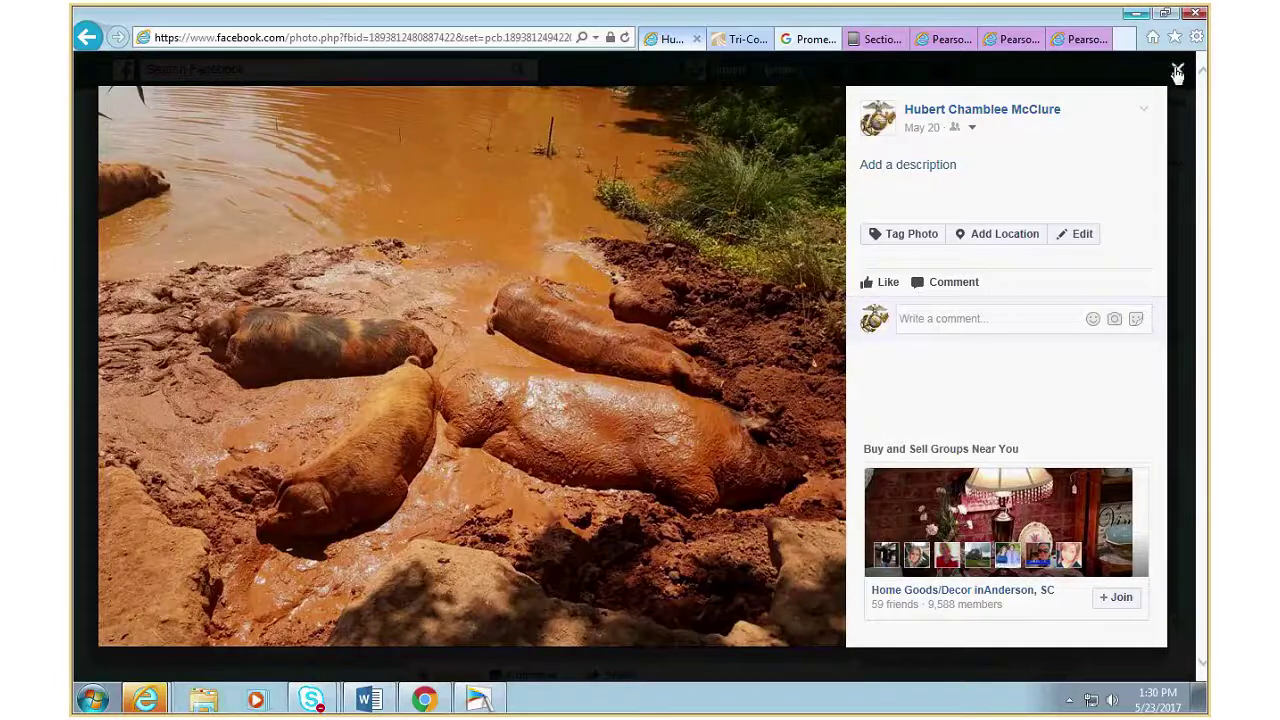
- Close the pig photo, return to the Facebook home feed and switch back to the whiteboard
{"action": "left_click", "coordinate": [1176, 69]}
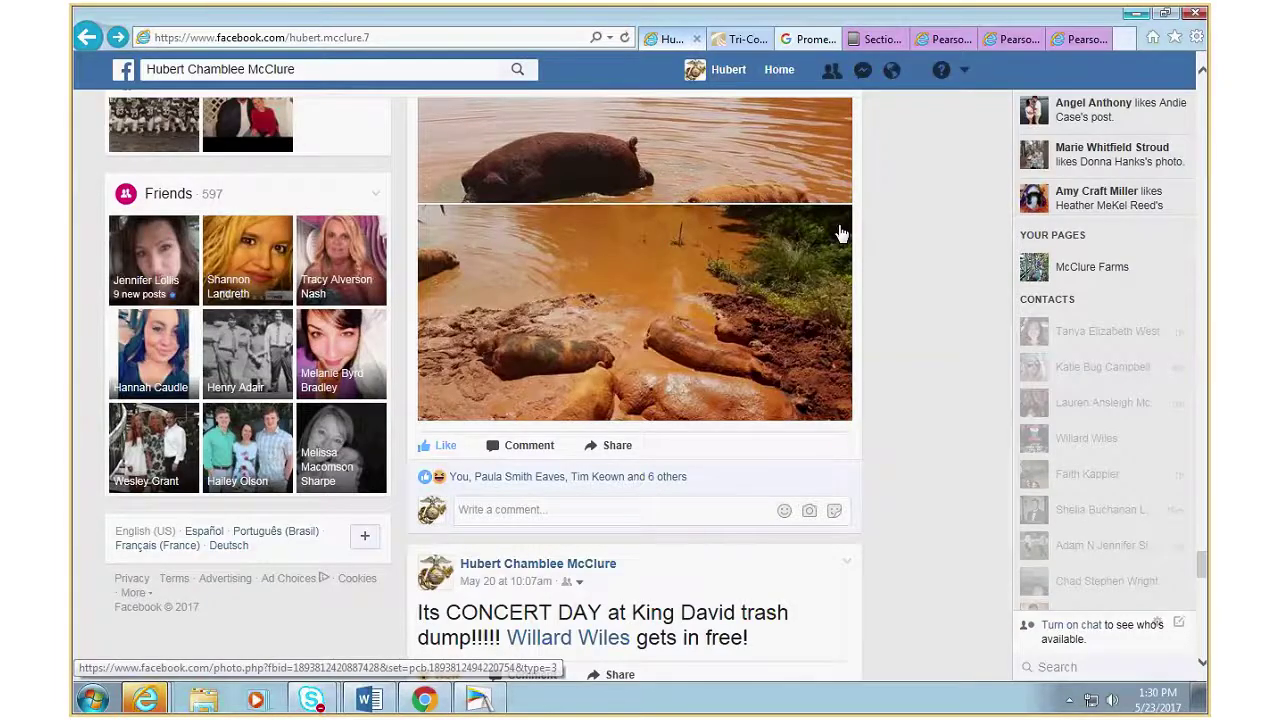
{"action": "scroll", "coordinate": [810, 160], "scroll_direction": "up", "scroll_amount": 5}
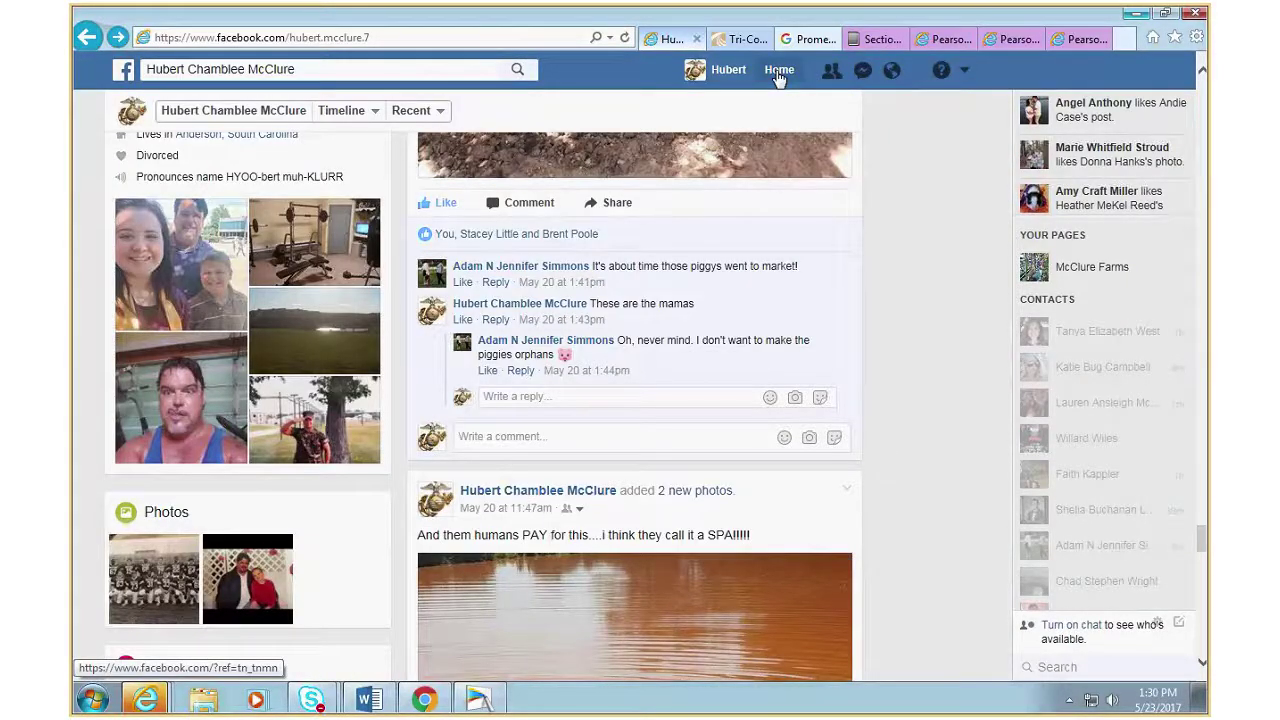
{"action": "left_click", "coordinate": [779, 70]}
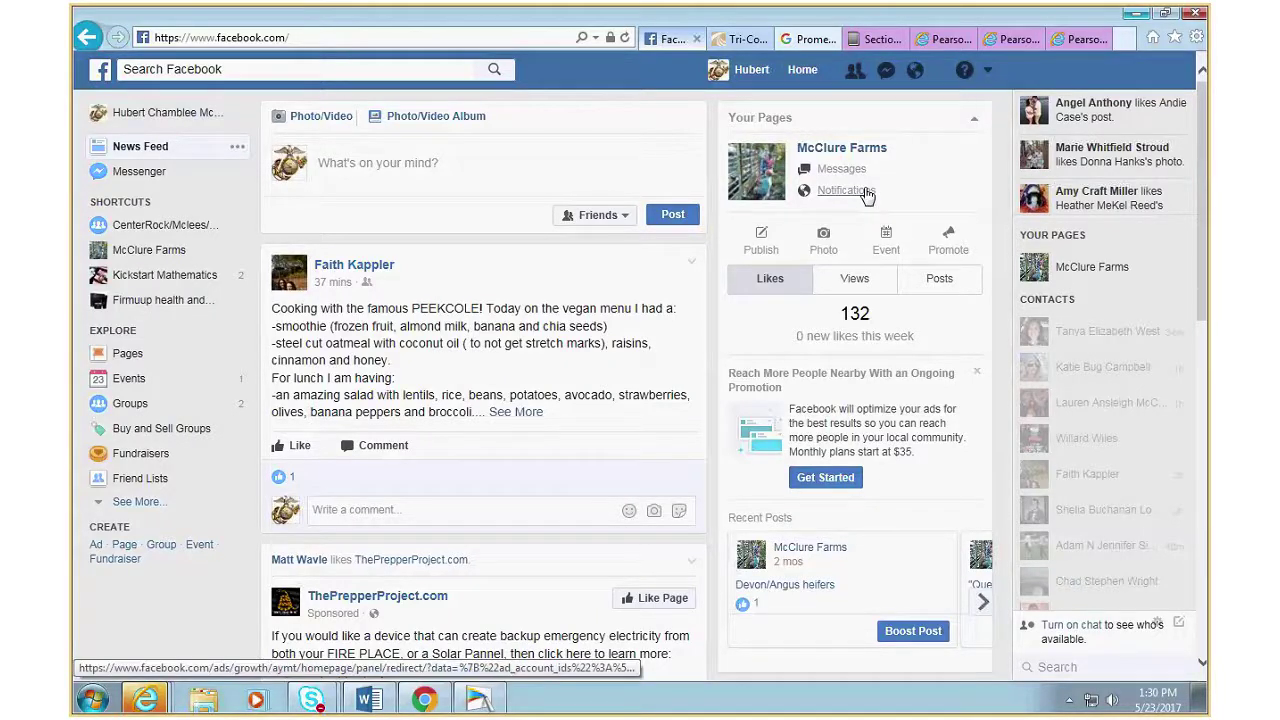
{"action": "left_click", "coordinate": [1136, 17]}
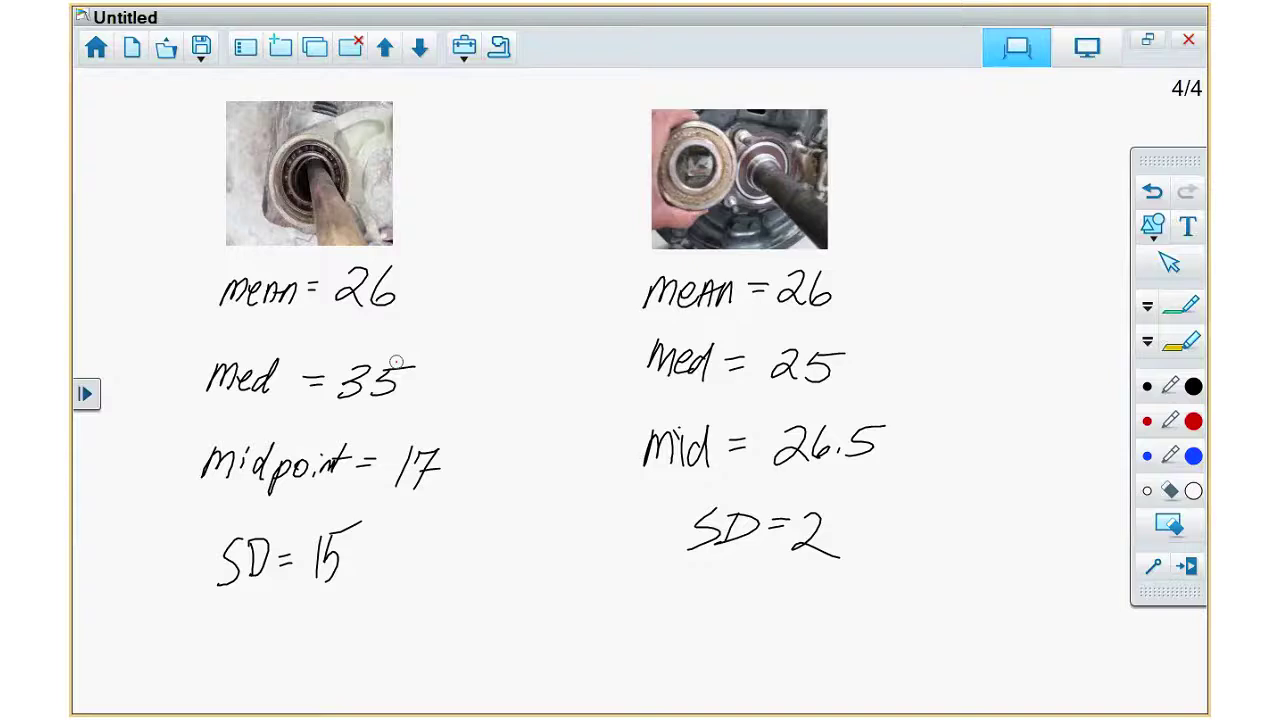
- Handwrite "OUTLIERS" in quotation marks below SD = 15 in the first set of statistics
{"action": "mouse_move", "coordinate": [210, 624]}
{"action": "left_mouse_down"}
{"action": "mouse_move", "coordinate": [197, 642]}
{"action": "mouse_move", "coordinate": [212, 623]}
{"action": "mouse_move", "coordinate": [246, 662]}
{"action": "mouse_move", "coordinate": [274, 664]}
{"action": "left_mouse_up"}
{"action": "mouse_move", "coordinate": [262, 629]}
{"action": "left_mouse_down"}
{"action": "mouse_move", "coordinate": [287, 629]}
{"action": "mouse_move", "coordinate": [298, 662]}
{"action": "mouse_move", "coordinate": [322, 659]}
{"action": "mouse_move", "coordinate": [346, 627]}
{"action": "left_mouse_up"}
{"action": "left_click_drag", "start_coordinate": [322, 647], "coordinate": [342, 647]}
{"action": "mouse_move", "coordinate": [321, 664]}
{"action": "left_mouse_down"}
{"action": "mouse_move", "coordinate": [356, 664]}
{"action": "mouse_move", "coordinate": [357, 648]}
{"action": "mouse_move", "coordinate": [388, 665]}
{"action": "left_mouse_up"}
{"action": "mouse_move", "coordinate": [408, 631]}
{"action": "left_mouse_down"}
{"action": "mouse_move", "coordinate": [417, 651]}
{"action": "mouse_move", "coordinate": [395, 662]}
{"action": "left_mouse_up"}
{"action": "left_click_drag", "start_coordinate": [404, 598], "coordinate": [409, 605]}
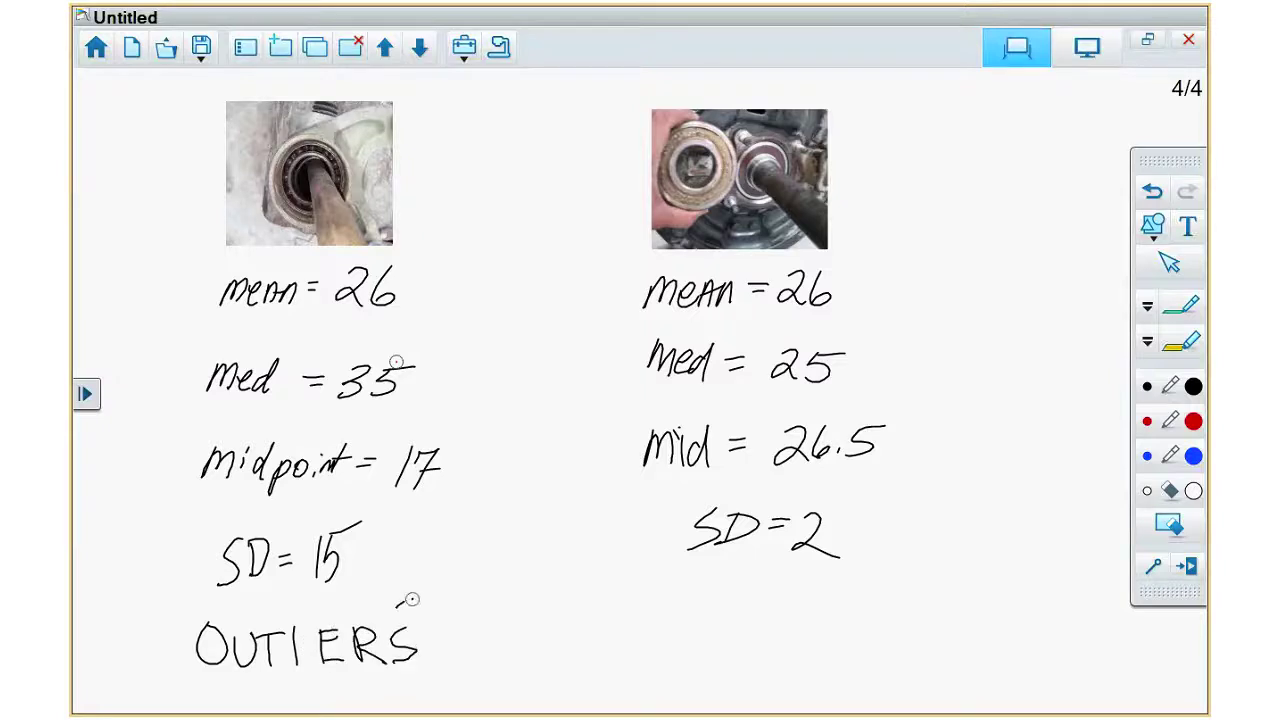
{"action": "left_click_drag", "start_coordinate": [180, 605], "coordinate": [183, 617]}
{"action": "left_click_drag", "start_coordinate": [188, 603], "coordinate": [190, 613]}
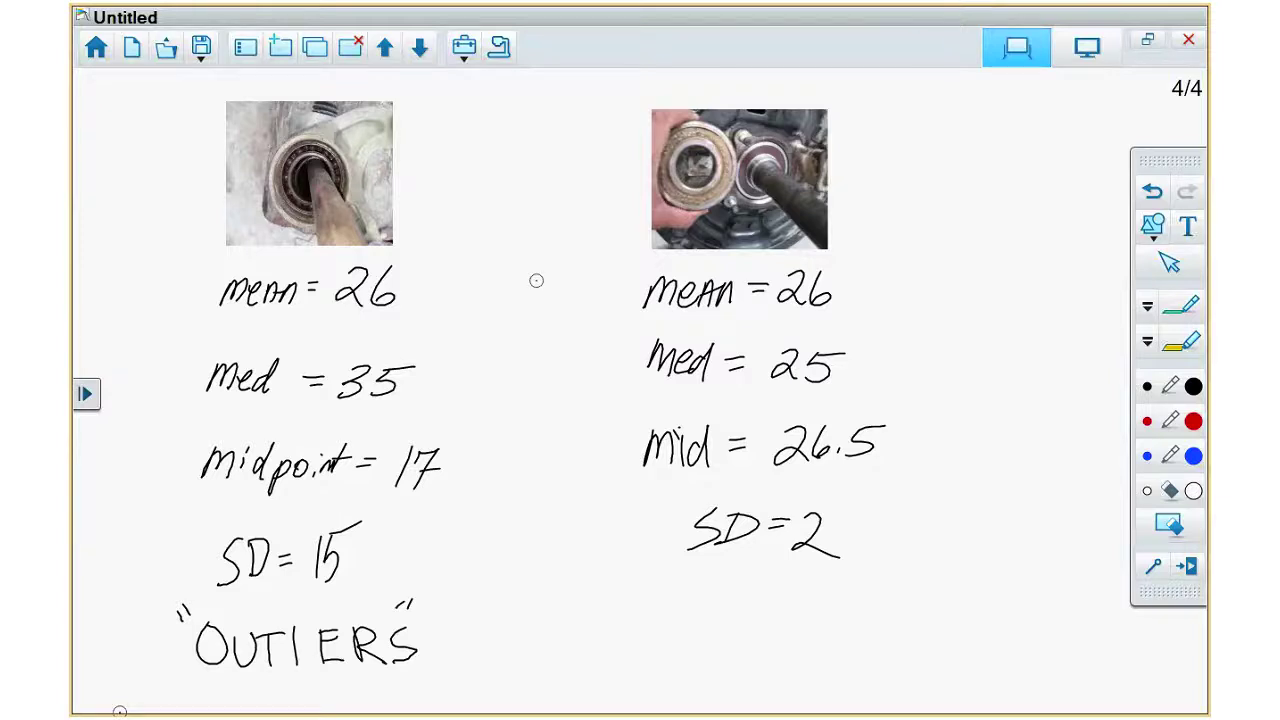
- Shrink the whiteboard window, dismiss its notice and open a blank workbook in Excel
{"action": "left_click", "coordinate": [1146, 42]}
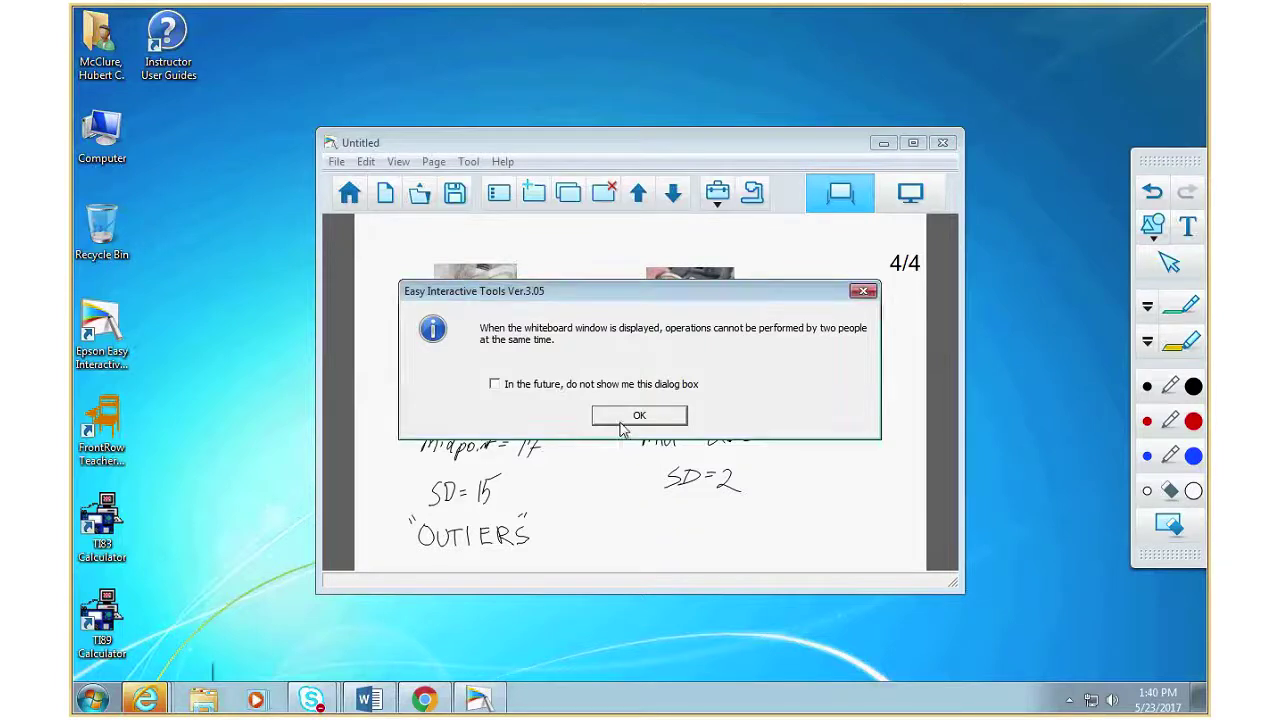
{"action": "left_click", "coordinate": [622, 422]}
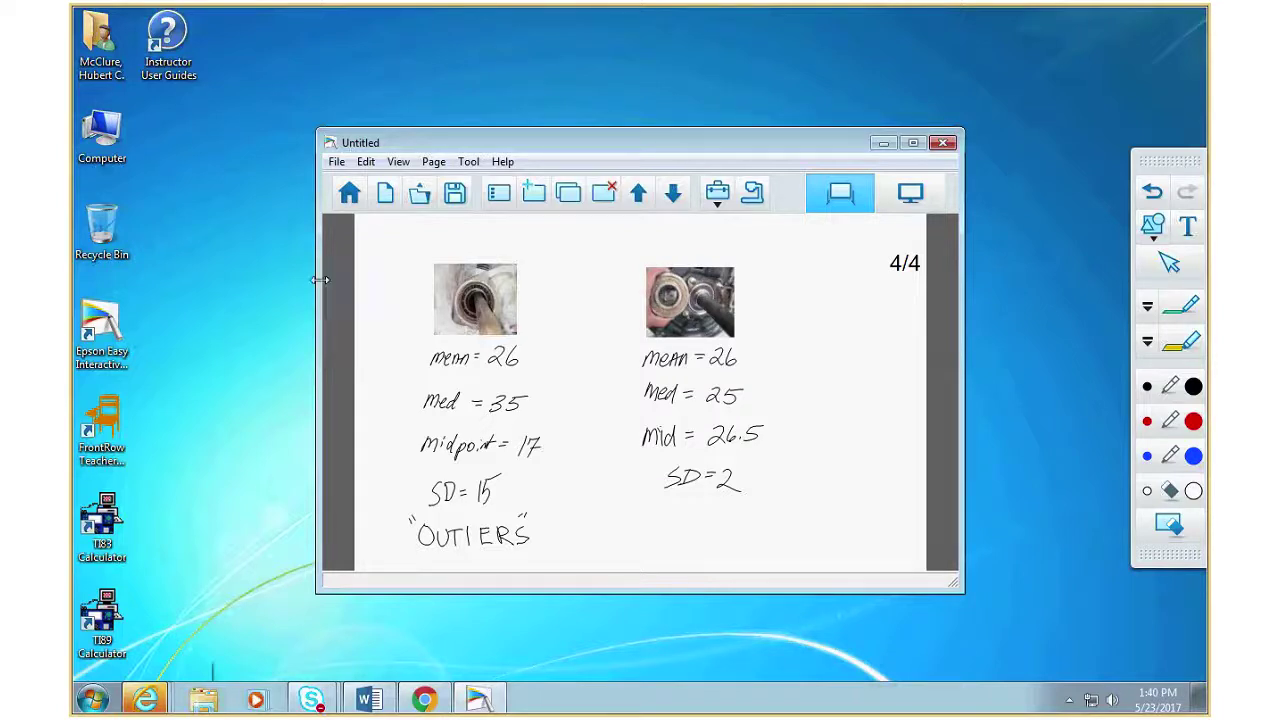
{"action": "left_click", "coordinate": [157, 700]}
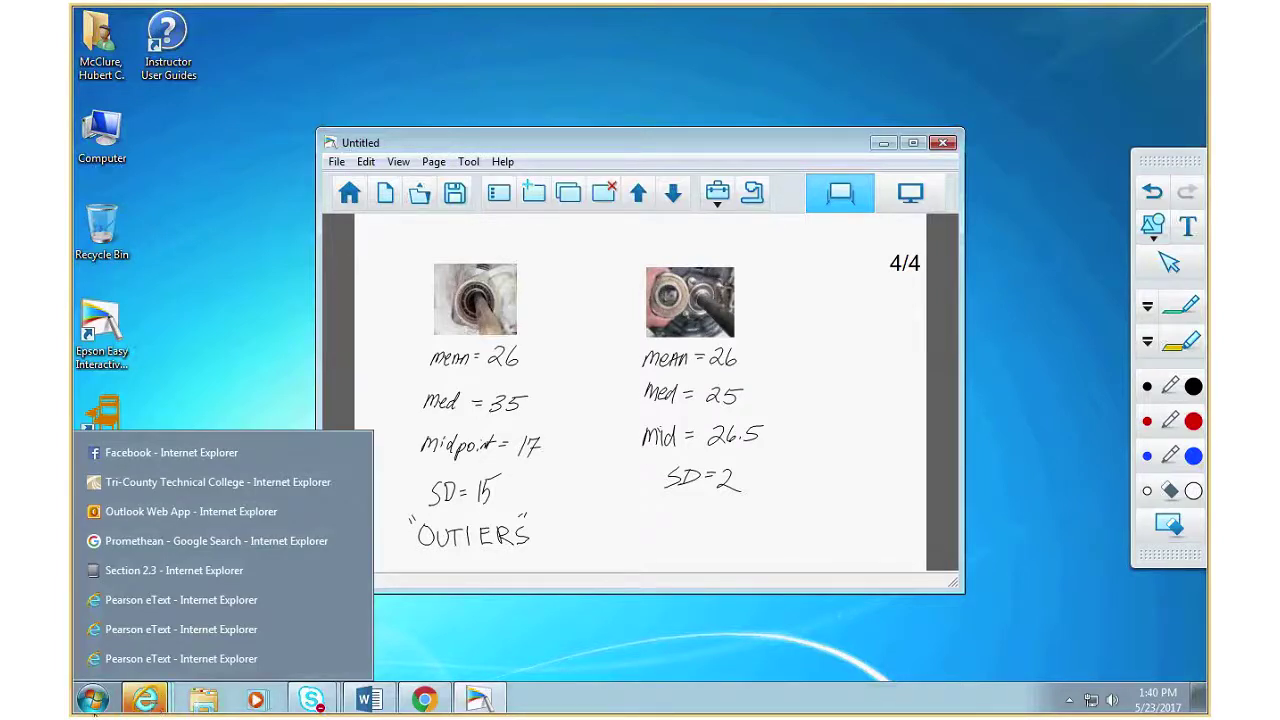
{"action": "left_click", "coordinate": [93, 698]}
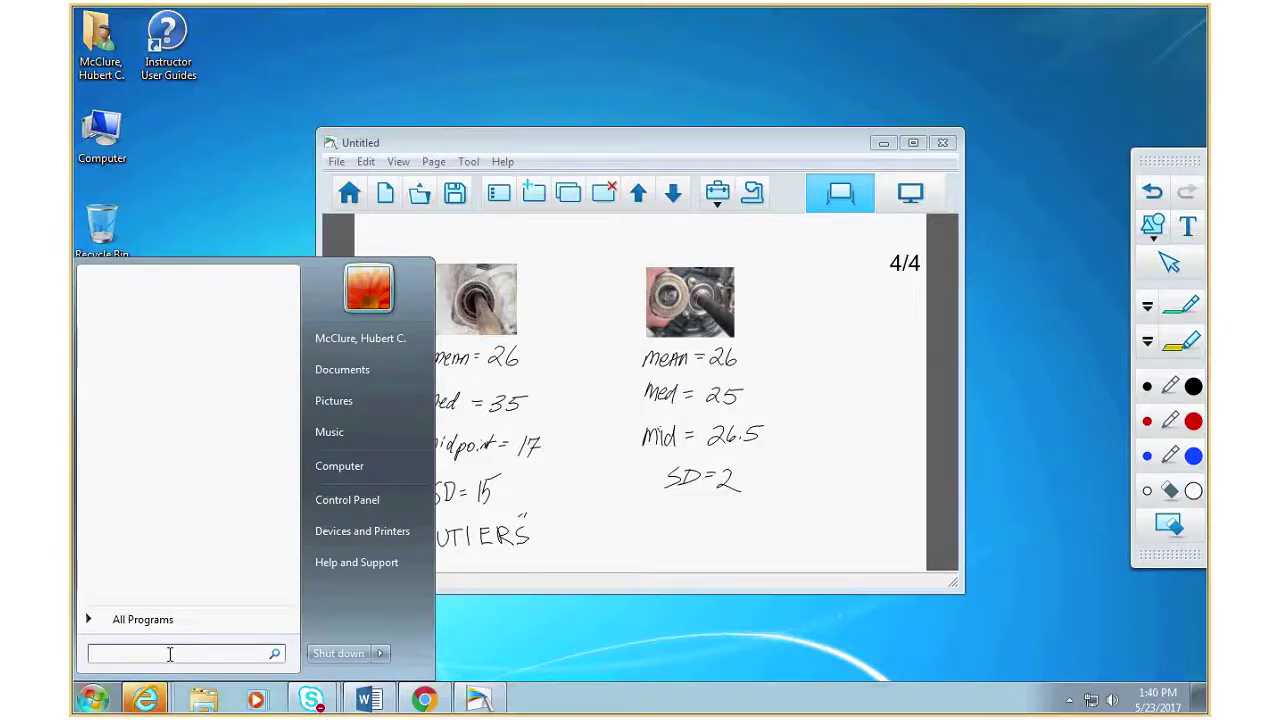
{"action": "type", "text": "excel"}
{"action": "key", "text": "Return"}
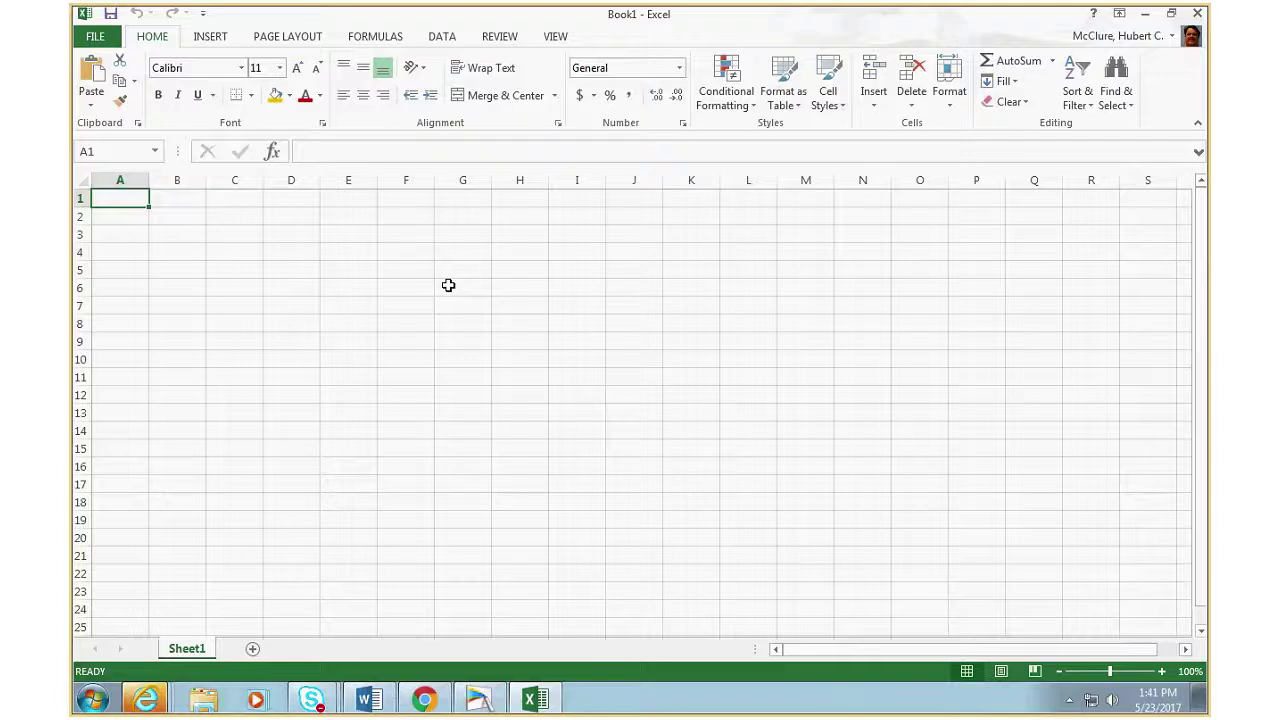
- Enter "n =" in A2 with 10 in B2, and head the data list with "x" in A5
{"action": "left_click", "coordinate": [118, 221]}
{"action": "type", "text": "a"}
{"action": "key", "text": "BackSpace"}
{"action": "type", "text": "n ="}
{"action": "key", "text": "Tab"}
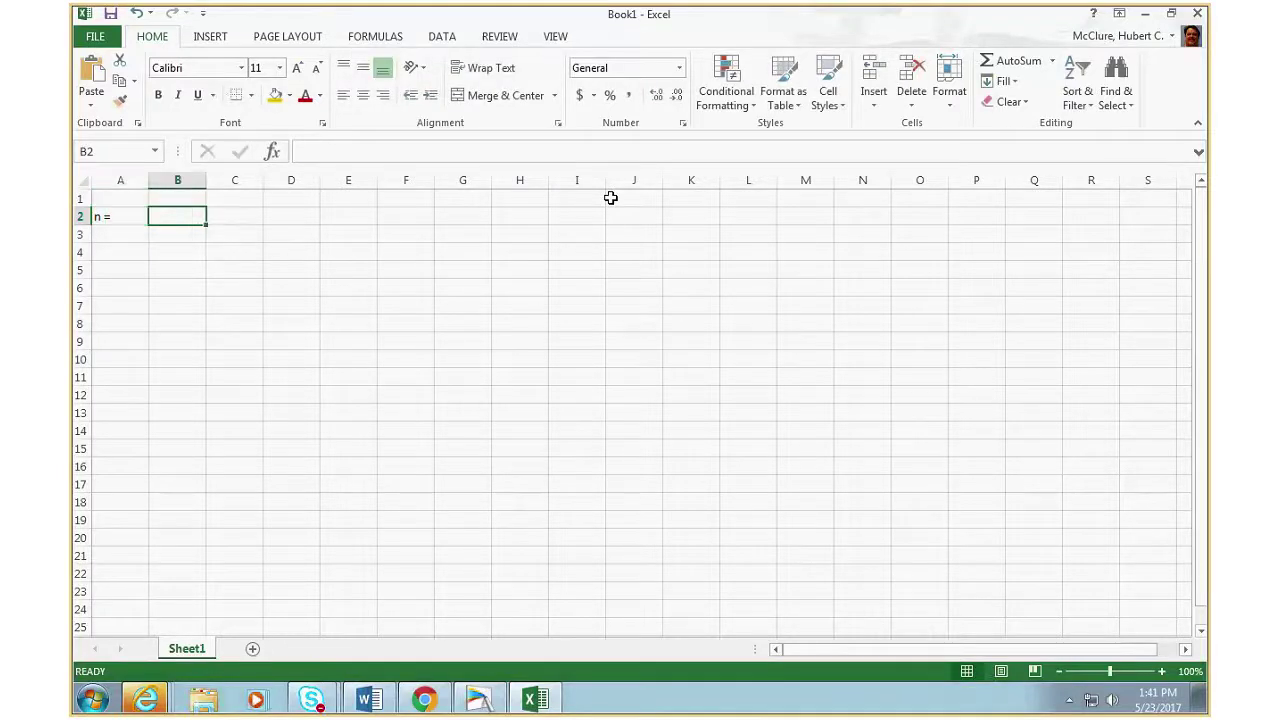
{"action": "type", "text": "10"}
{"action": "key", "text": "Return"}
{"action": "key", "text": "Return"}
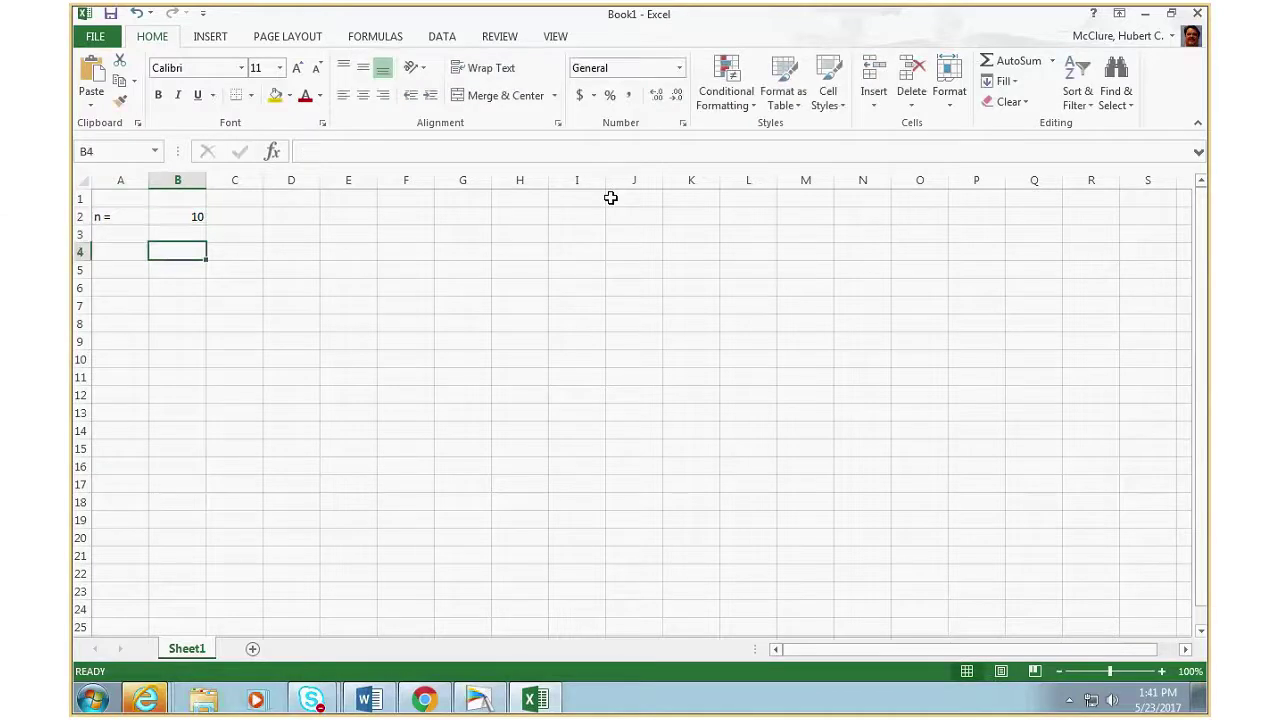
{"action": "key", "text": "Down"}
{"action": "key", "text": "Left"}
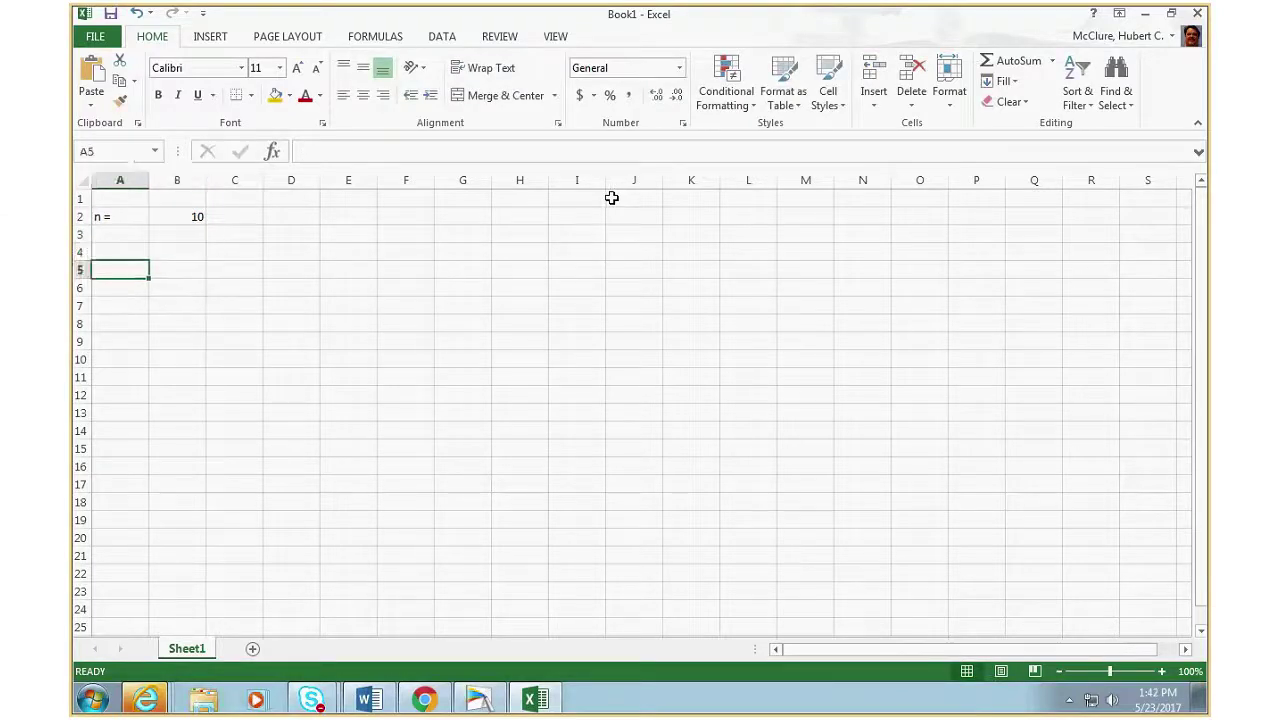
{"action": "type", "text": "x"}
{"action": "key", "text": "Return"}
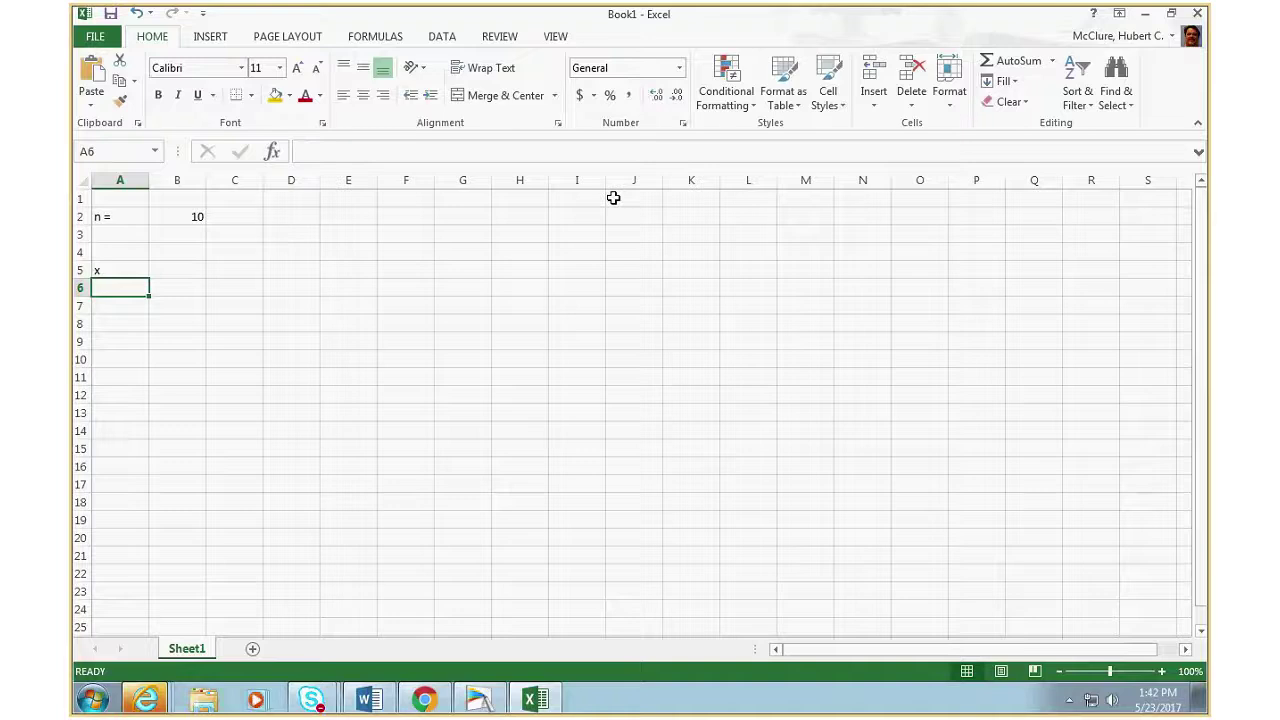
- Enter the x values 56, 72, 75, 88, 82, 67, 101 and 98 in A6 through A13
{"action": "type", "text": "56"}
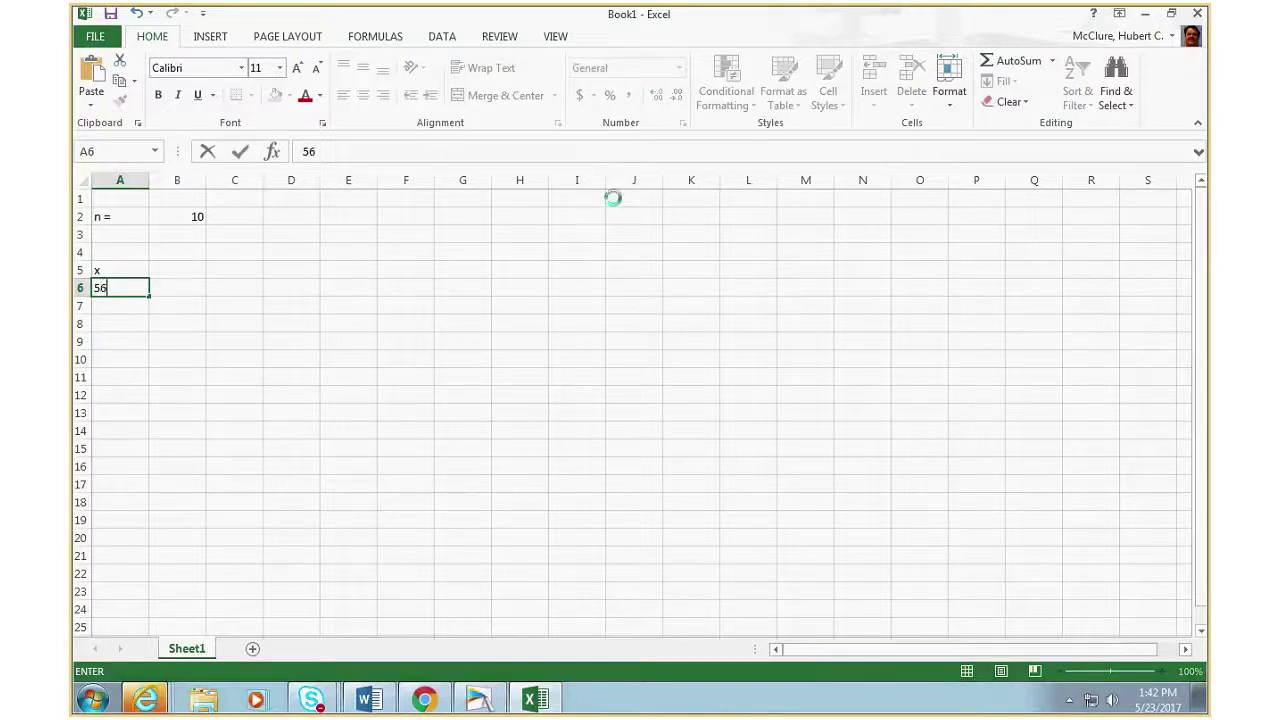
{"action": "key", "text": "Return"}
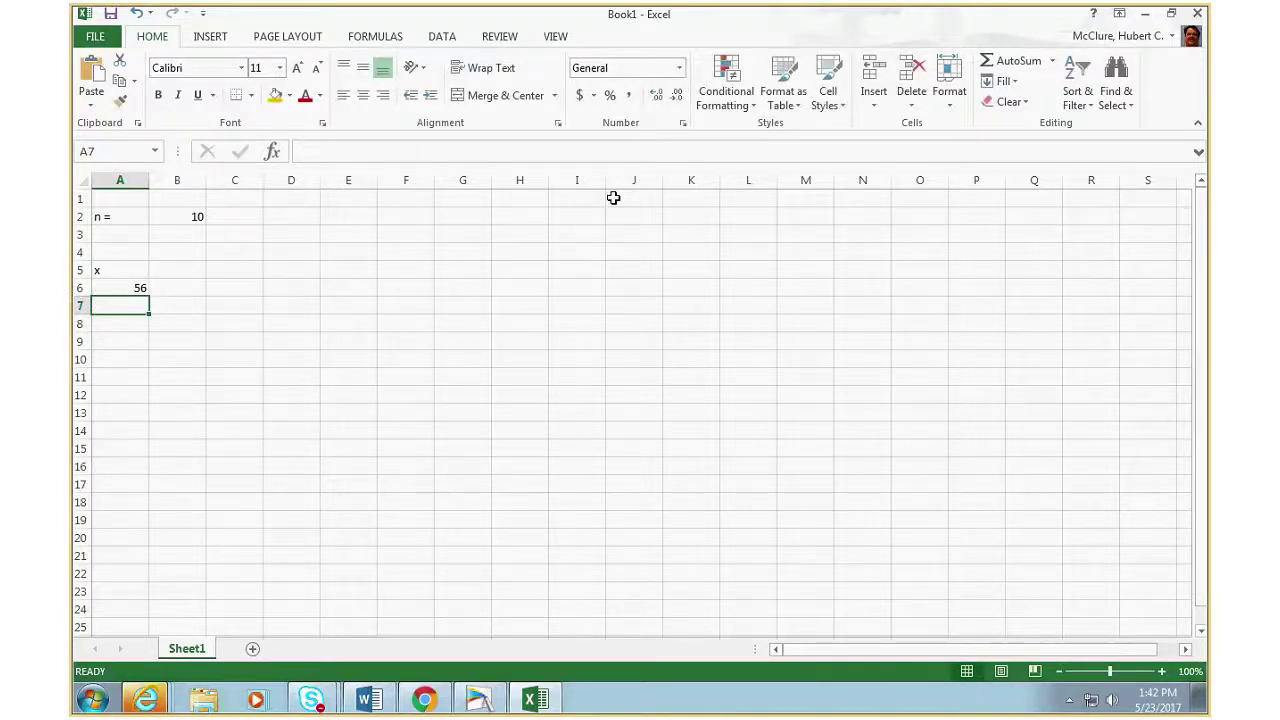
{"action": "type", "text": "72"}
{"action": "key", "text": "Return"}
{"action": "type", "text": "75"}
{"action": "key", "text": "Return"}
{"action": "type", "text": "88"}
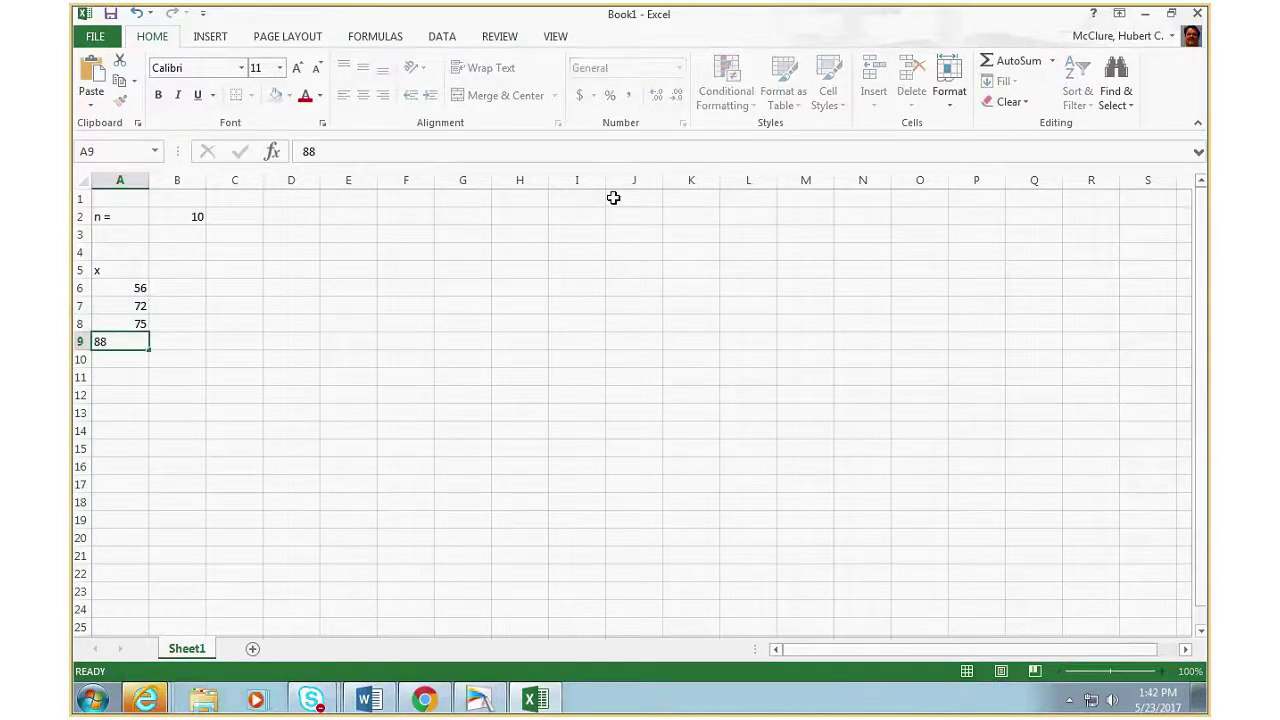
{"action": "key", "text": "Return"}
{"action": "type", "text": "82"}
{"action": "key", "text": "Return"}
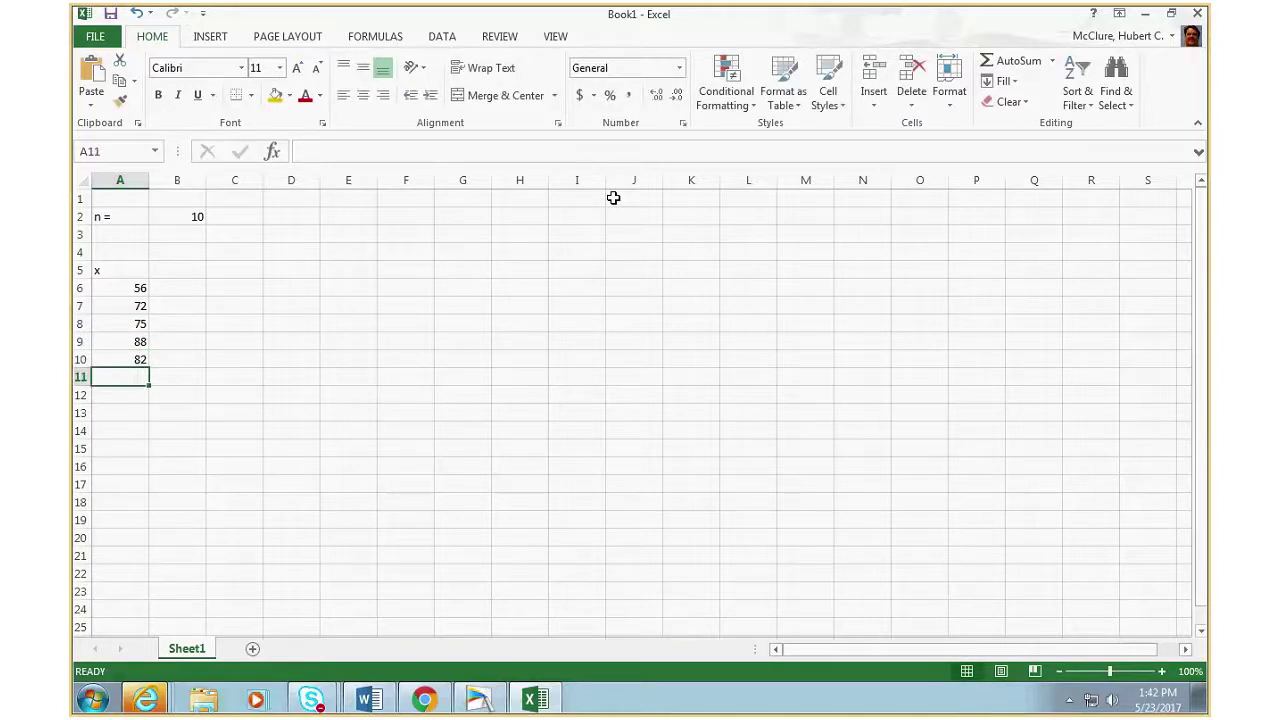
{"action": "type", "text": "67"}
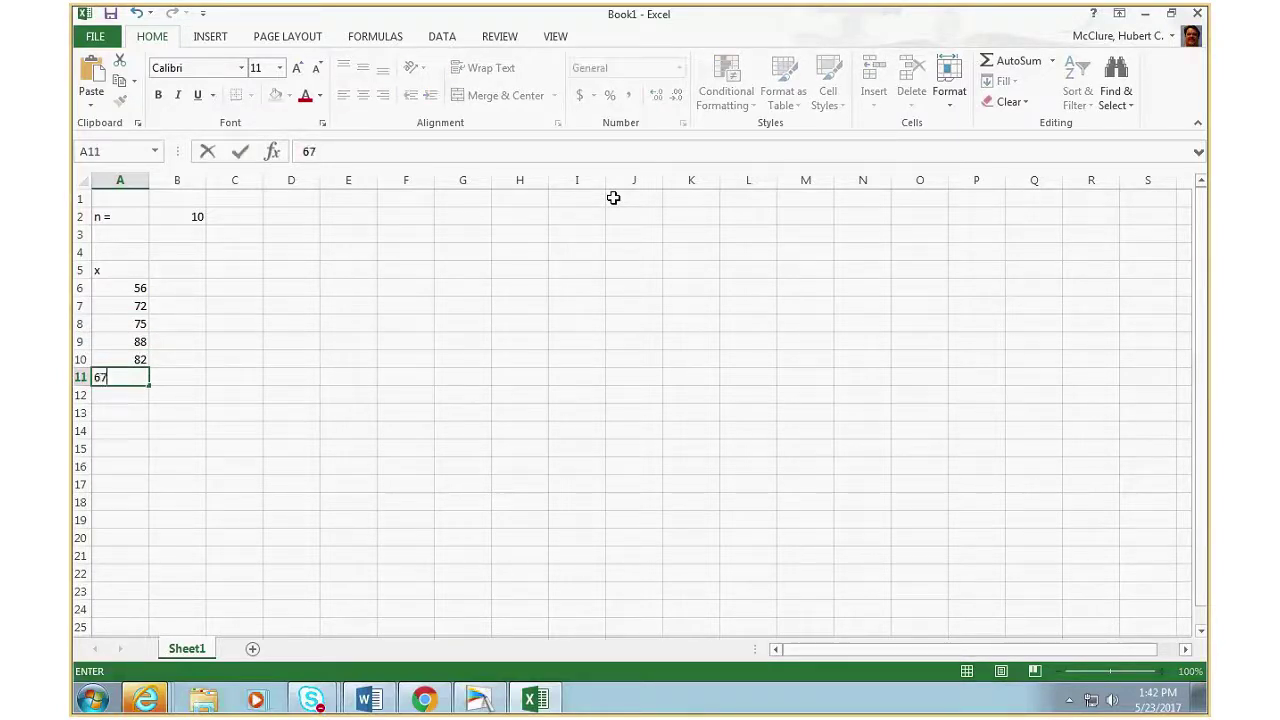
{"action": "key", "text": "Return"}
{"action": "type", "text": "101"}
{"action": "key", "text": "Return"}
{"action": "type", "text": "98"}
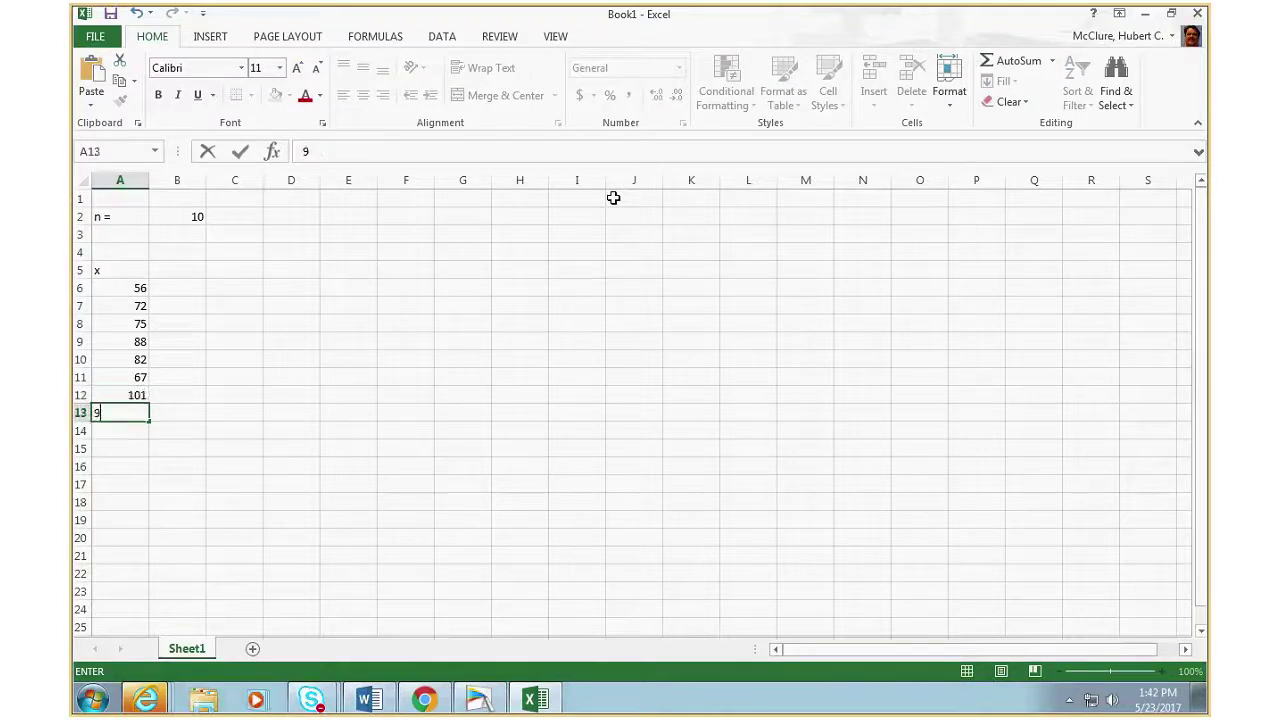
{"action": "key", "text": "Return"}
- Count through the values entered so far in the x column
{"action": "key", "text": "Up"}
{"action": "key", "text": "Up"}
{"action": "key", "text": "Up"}
{"action": "key", "text": "Up"}
{"action": "key", "text": "Up"}
{"action": "key", "text": "Up"}
{"action": "key", "text": "Up"}
{"action": "key", "text": "Up"}
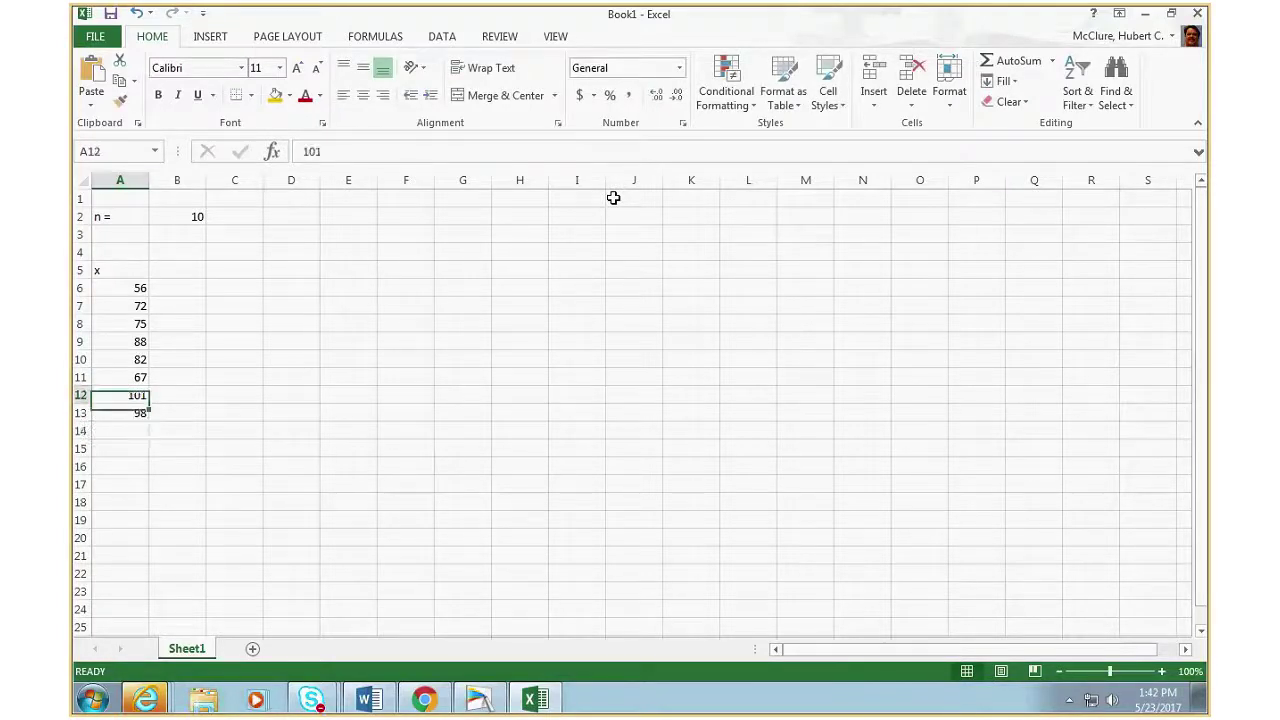
{"action": "key", "text": "Down"}
{"action": "key", "text": "Down"}
{"action": "key", "text": "Down"}
{"action": "key", "text": "Down"}
{"action": "key", "text": "Down"}
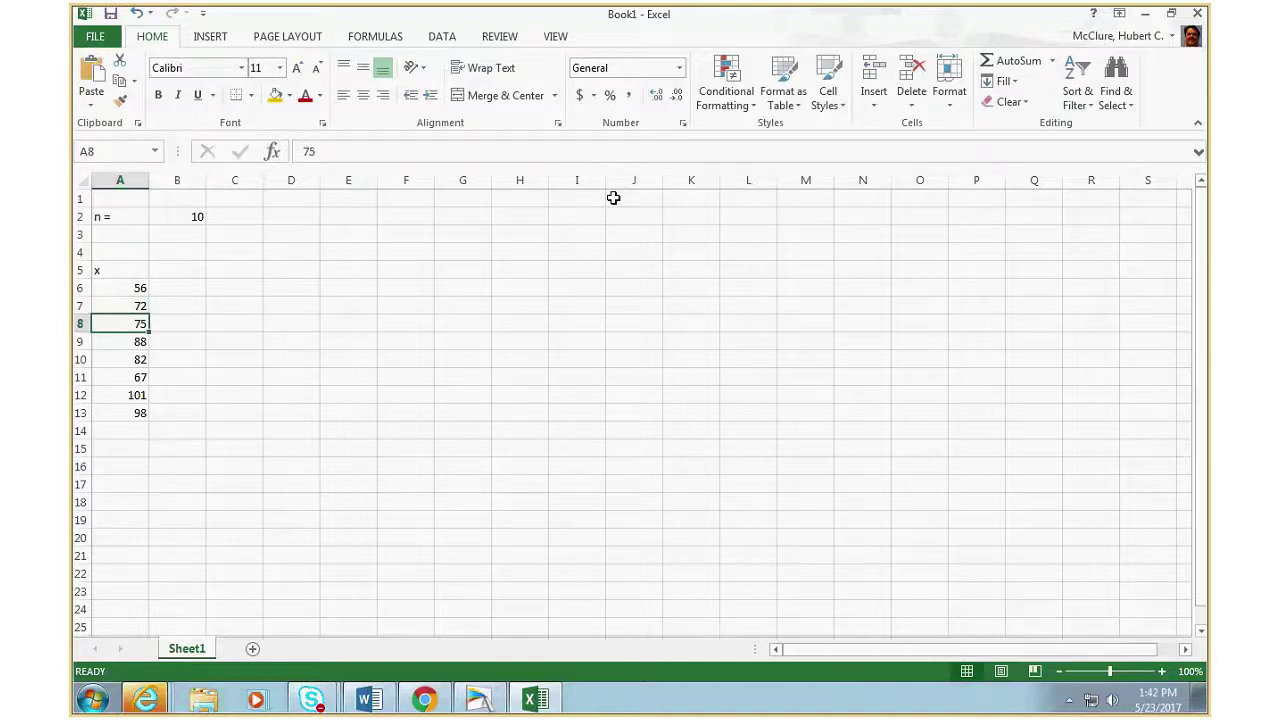
{"action": "key", "text": "Down"}
{"action": "key", "text": "Down"}
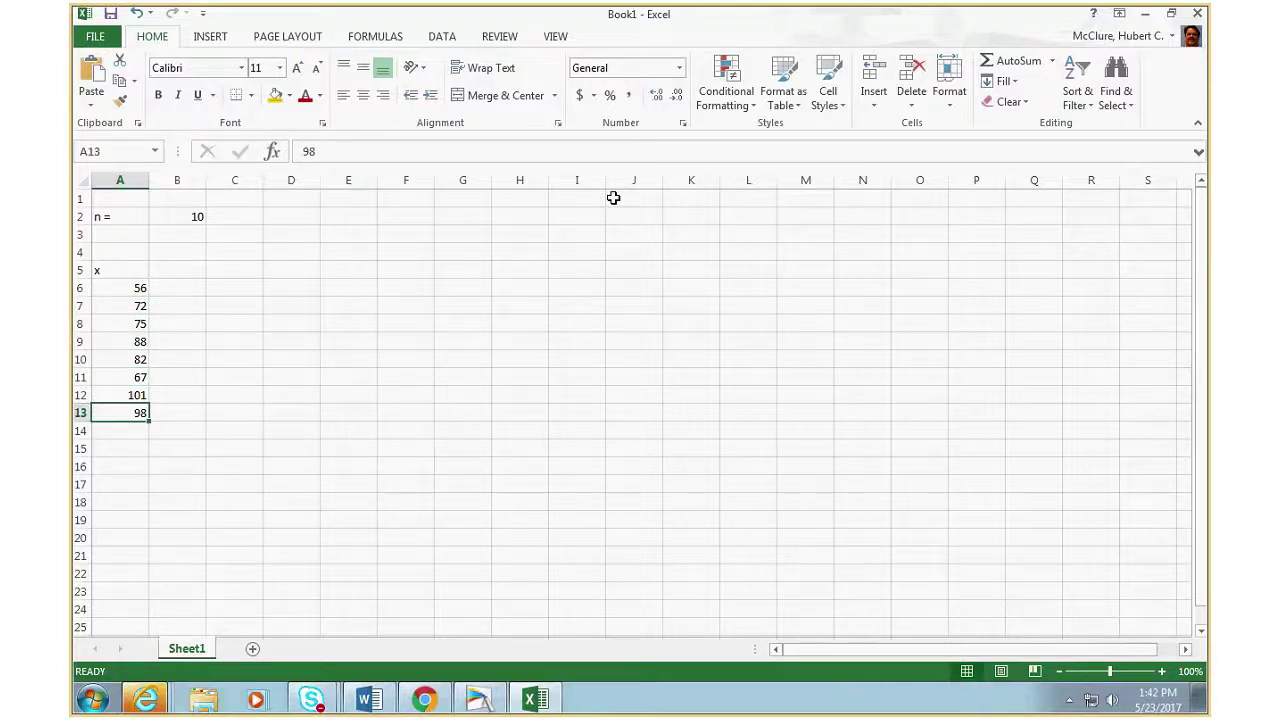
- Add the last two x values, 92 in A14 and 77 in A15
{"action": "key", "text": "Down"}
{"action": "type", "text": "92"}
{"action": "key", "text": "Return"}
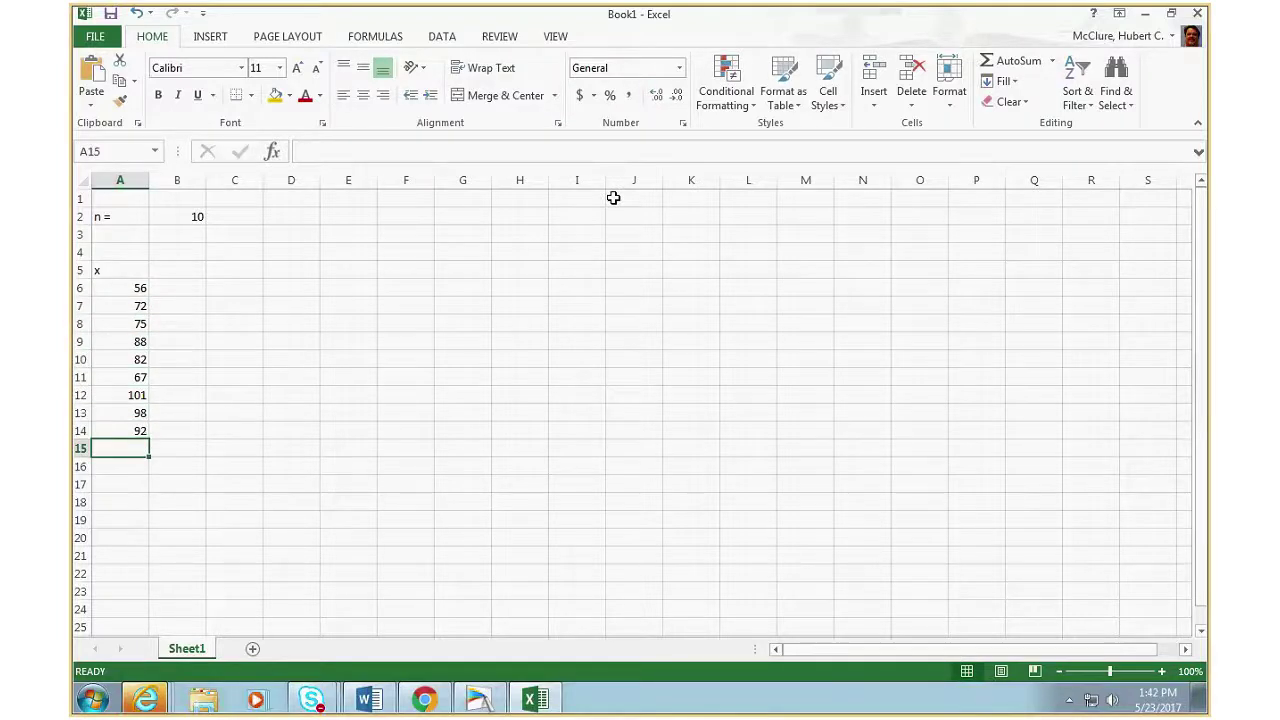
{"action": "type", "text": "77"}
{"action": "key", "text": "Return"}
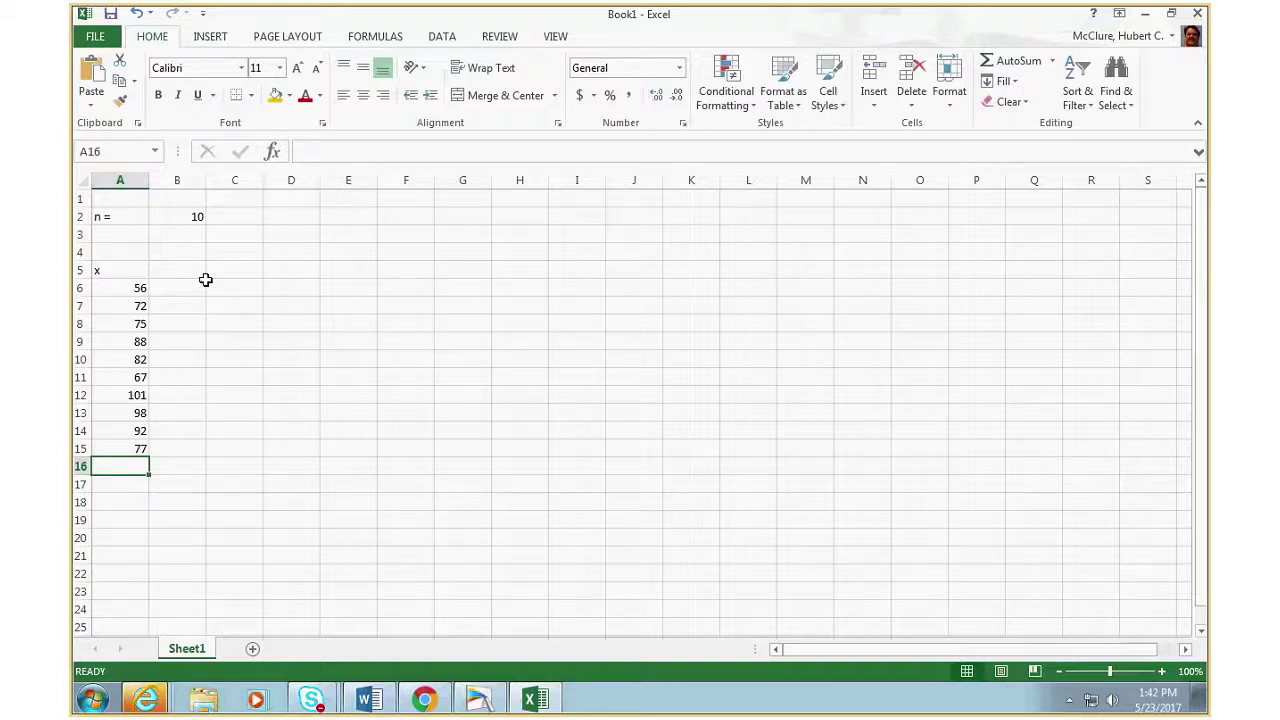
- Sort the x values in A6:A15 from smallest to largest
{"action": "left_click_drag", "start_coordinate": [129, 287], "coordinate": [106, 465]}
{"action": "left_click_drag", "start_coordinate": [114, 454], "coordinate": [114, 448]}
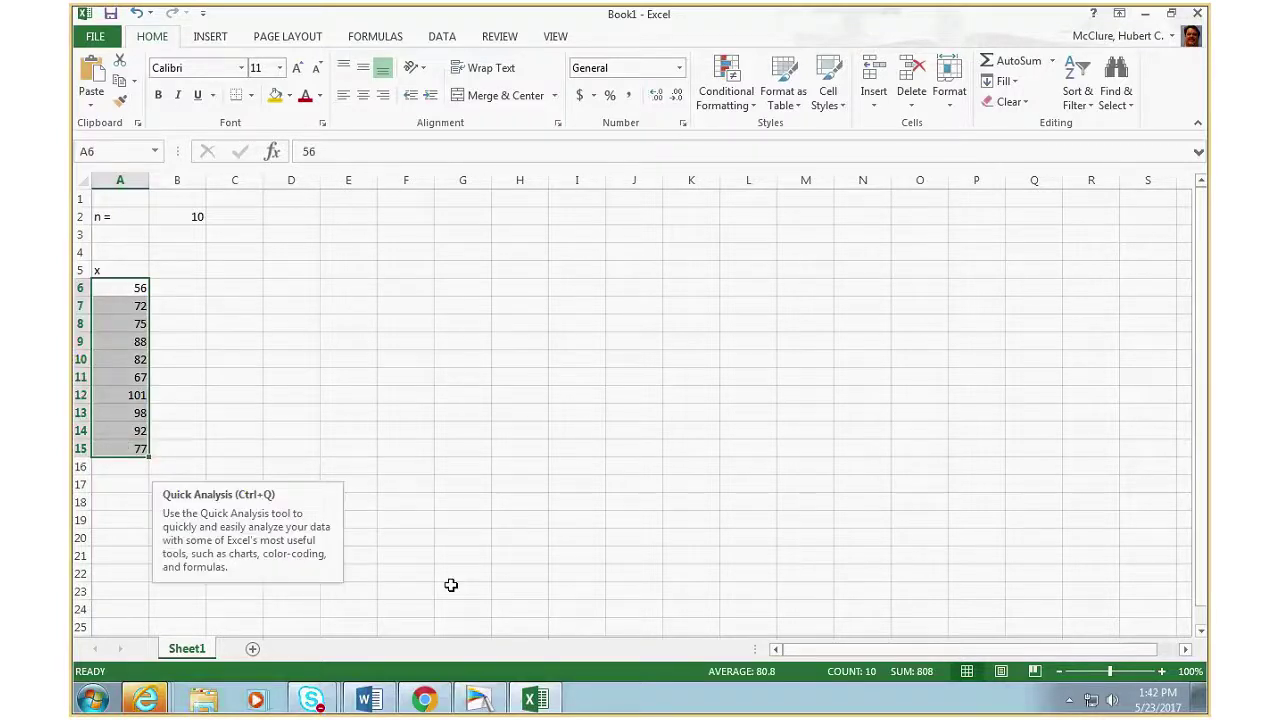
{"action": "left_click", "coordinate": [444, 38]}
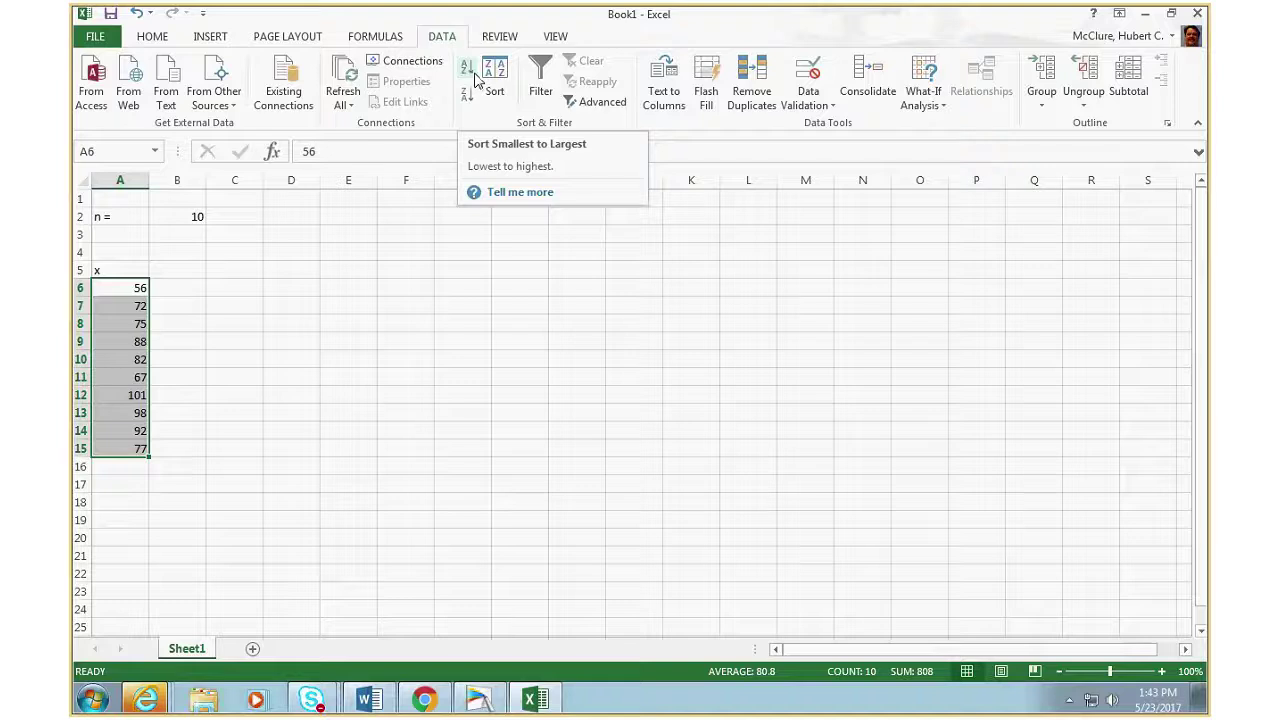
{"action": "left_click", "coordinate": [476, 80]}
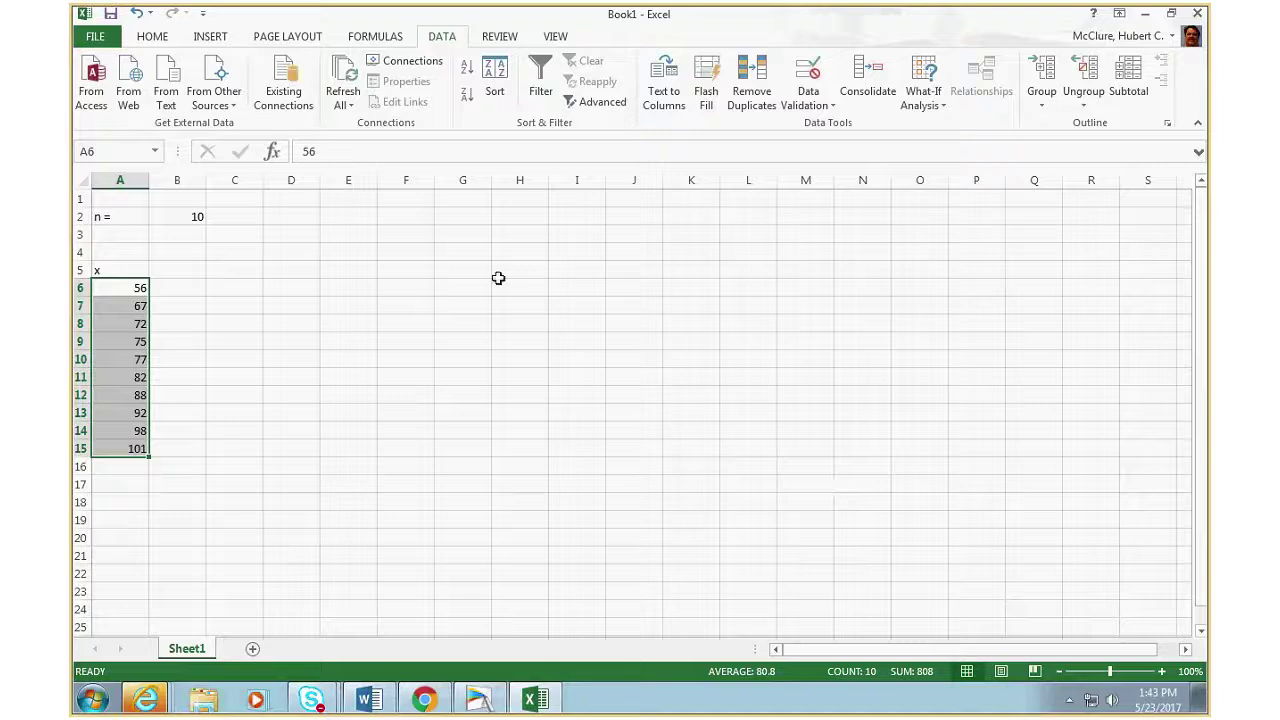
- Enter the labels mean=, median= and mode= in I6 through I8
{"action": "left_click", "coordinate": [571, 290]}
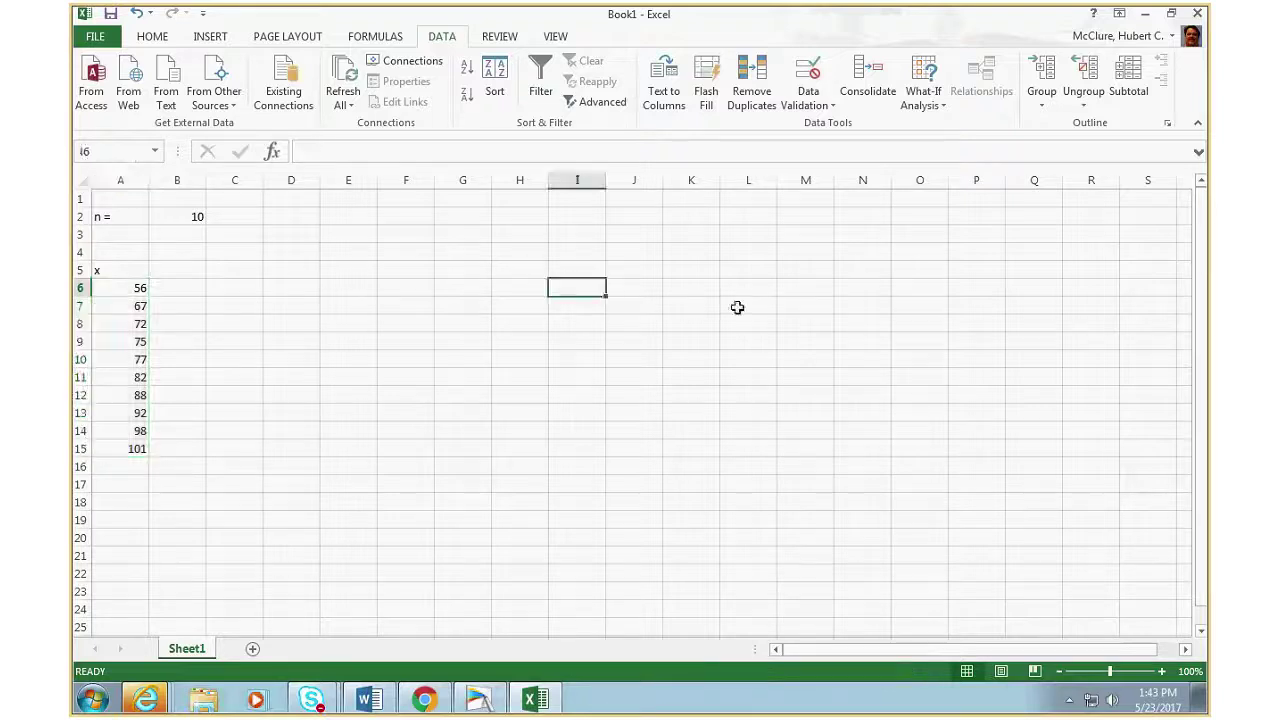
{"action": "type", "text": "mean"}
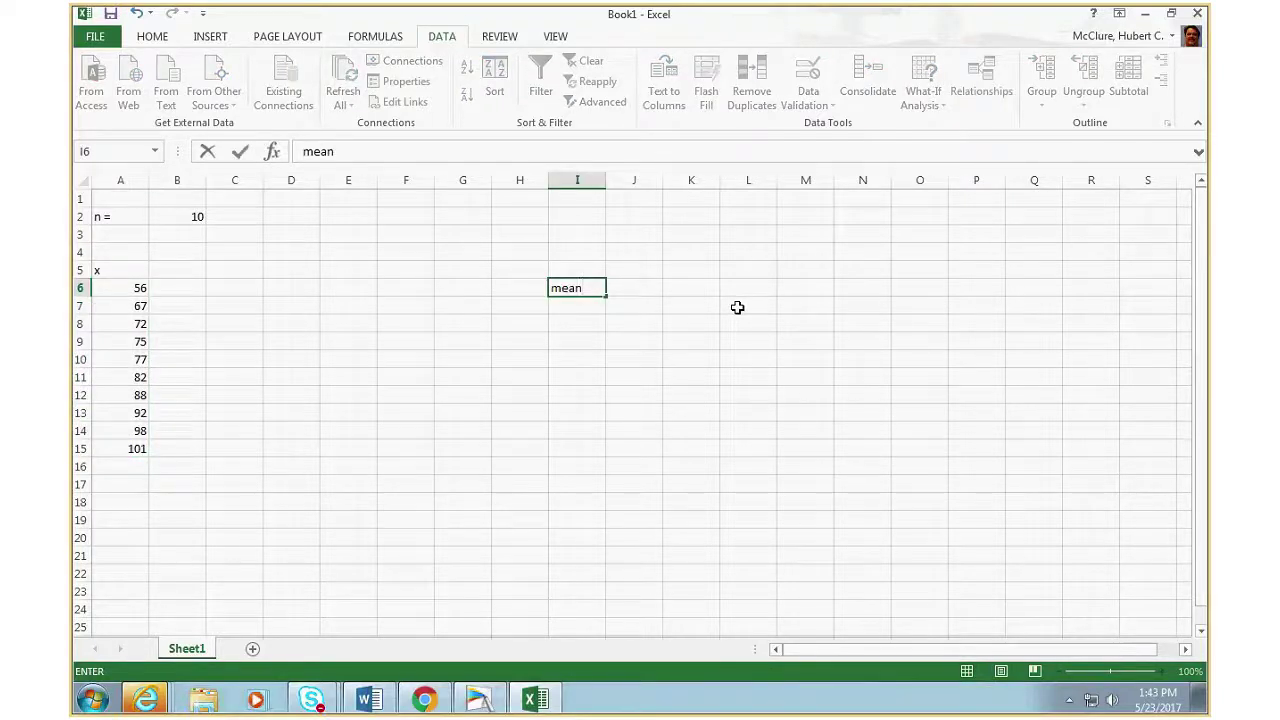
{"action": "type", "text": "="}
{"action": "key", "text": "Return"}
{"action": "type", "text": "median="}
{"action": "key", "text": "Return"}
{"action": "type", "text": "mode="}
{"action": "key", "text": "Return"}
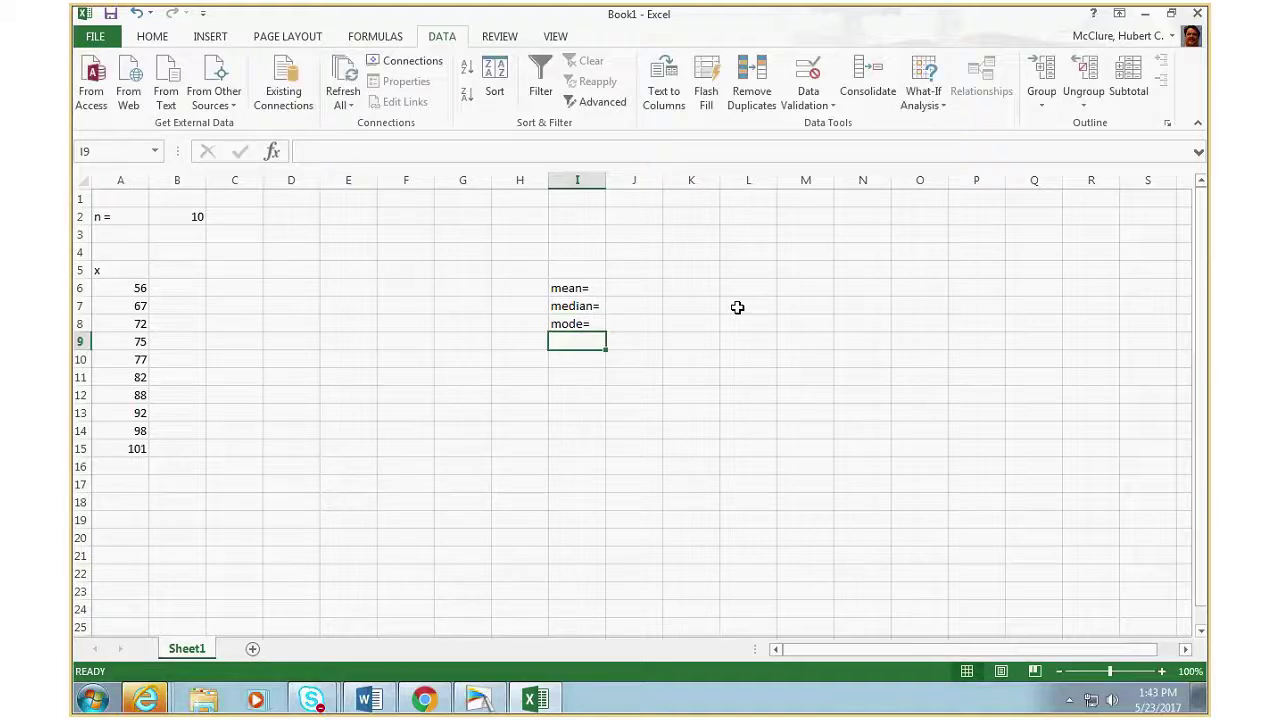
- Add the labels range=, midrange=, var= and sd= in I9 through I12, and widen column I to fit them
{"action": "type", "text": "range="}
{"action": "key", "text": "Return"}
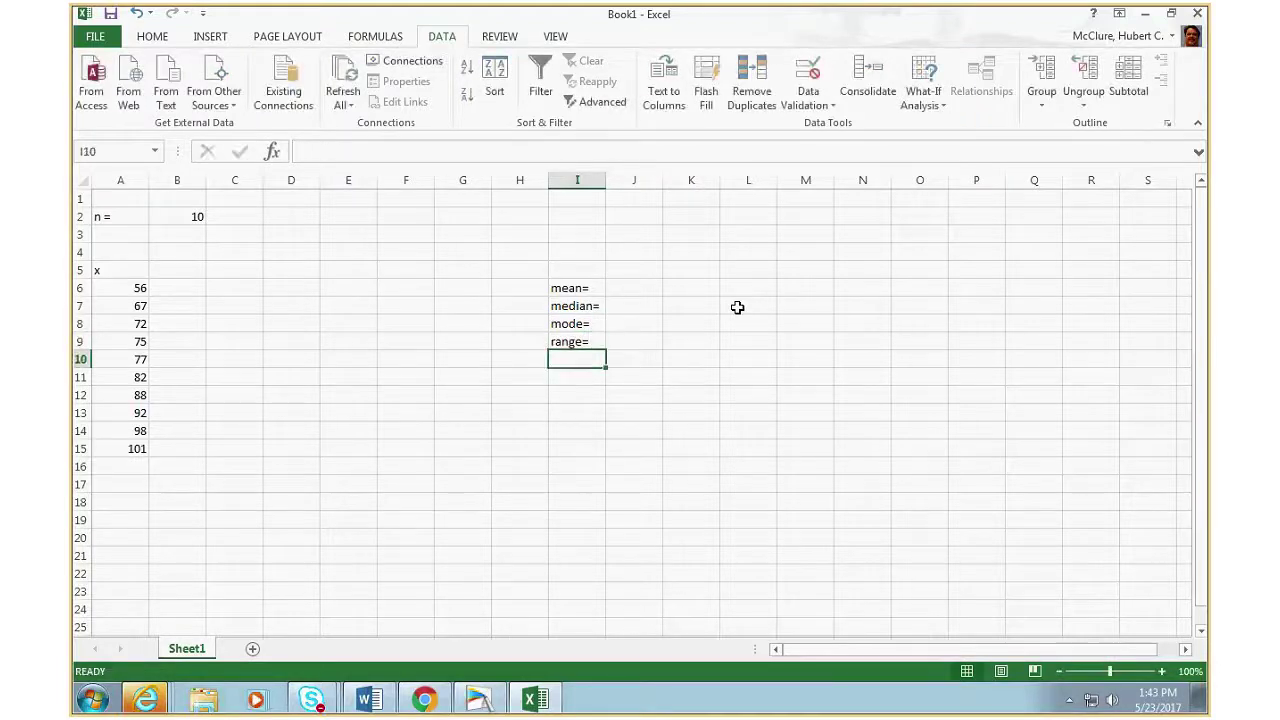
{"action": "type", "text": "midr"}
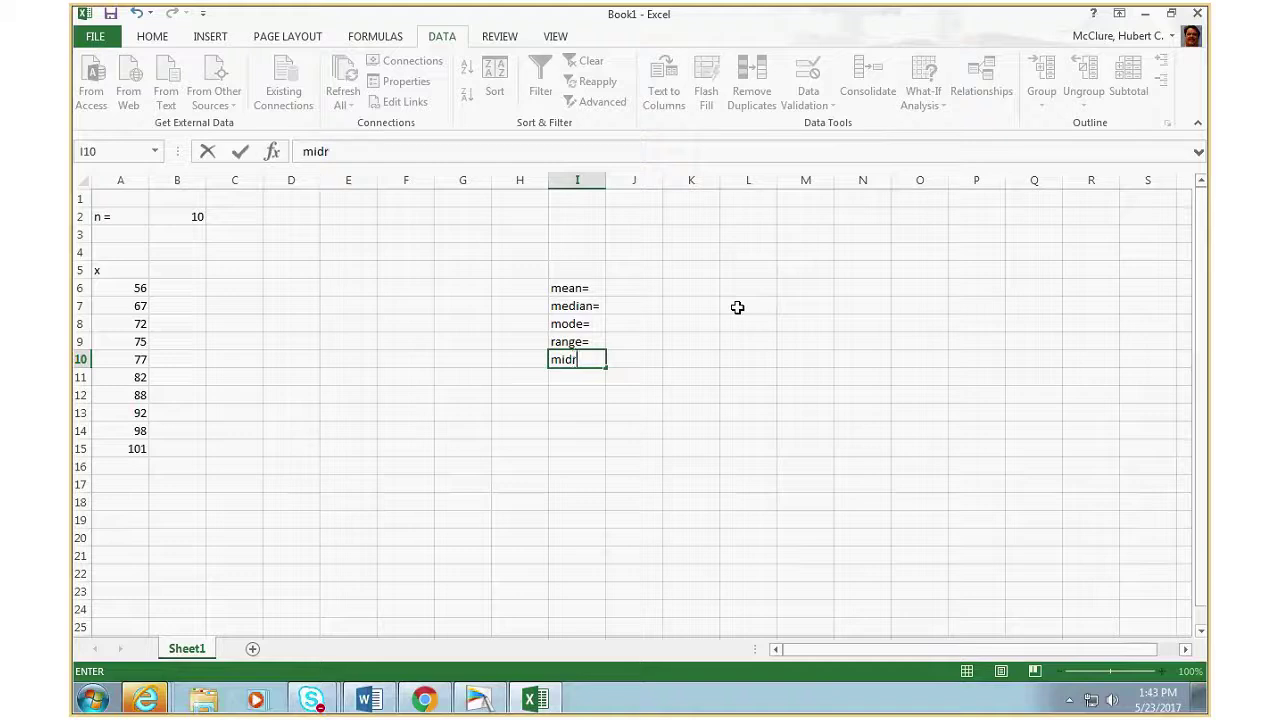
{"action": "type", "text": "ange"}
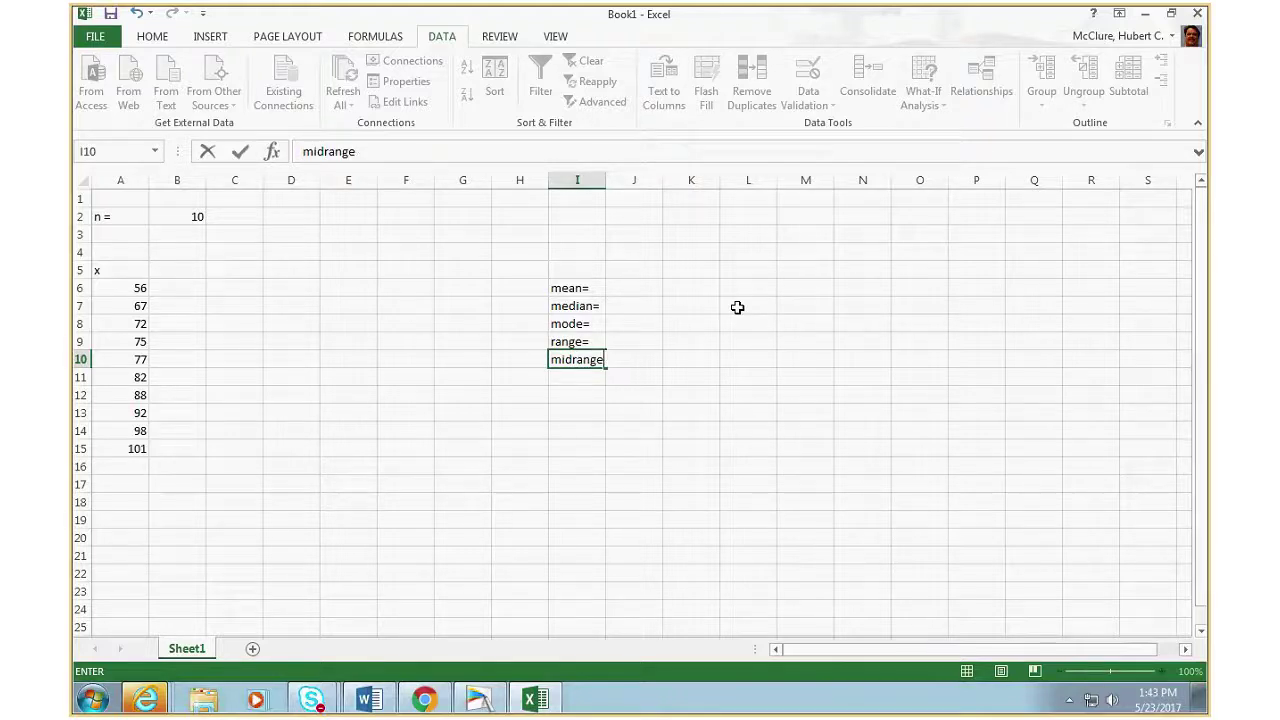
{"action": "type", "text": "="}
{"action": "key", "text": "Return"}
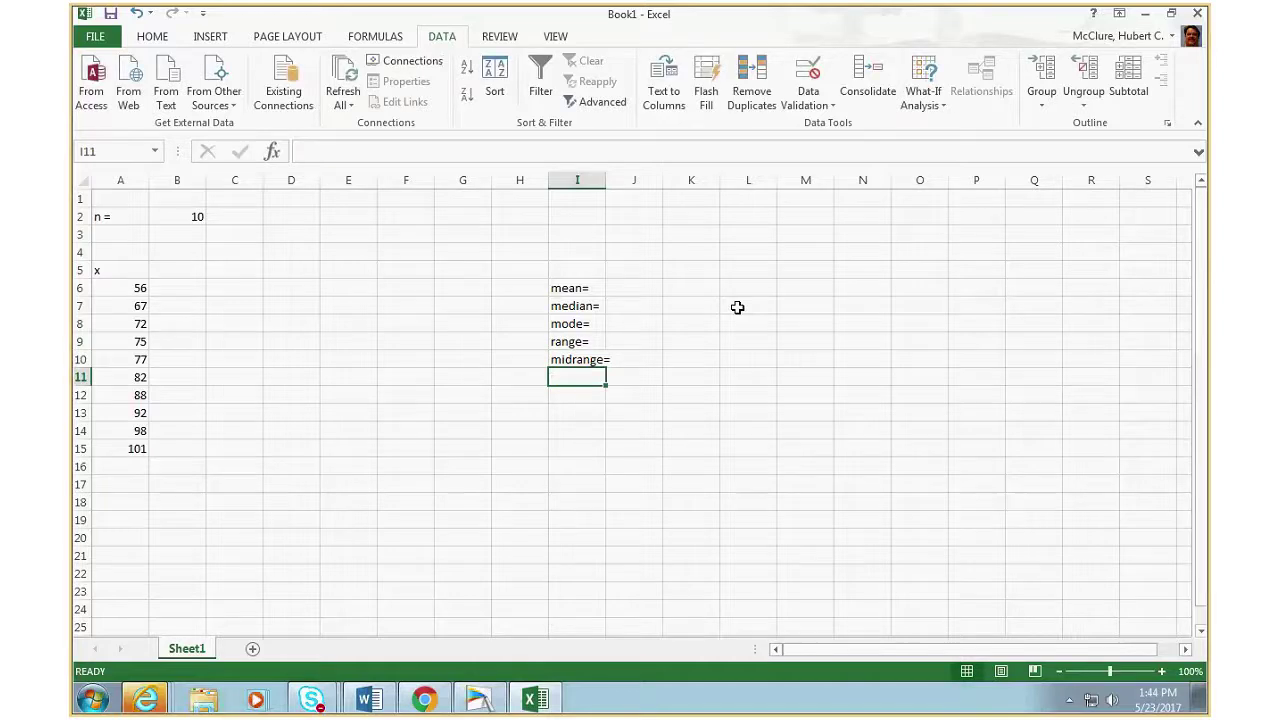
{"action": "type", "text": "var="}
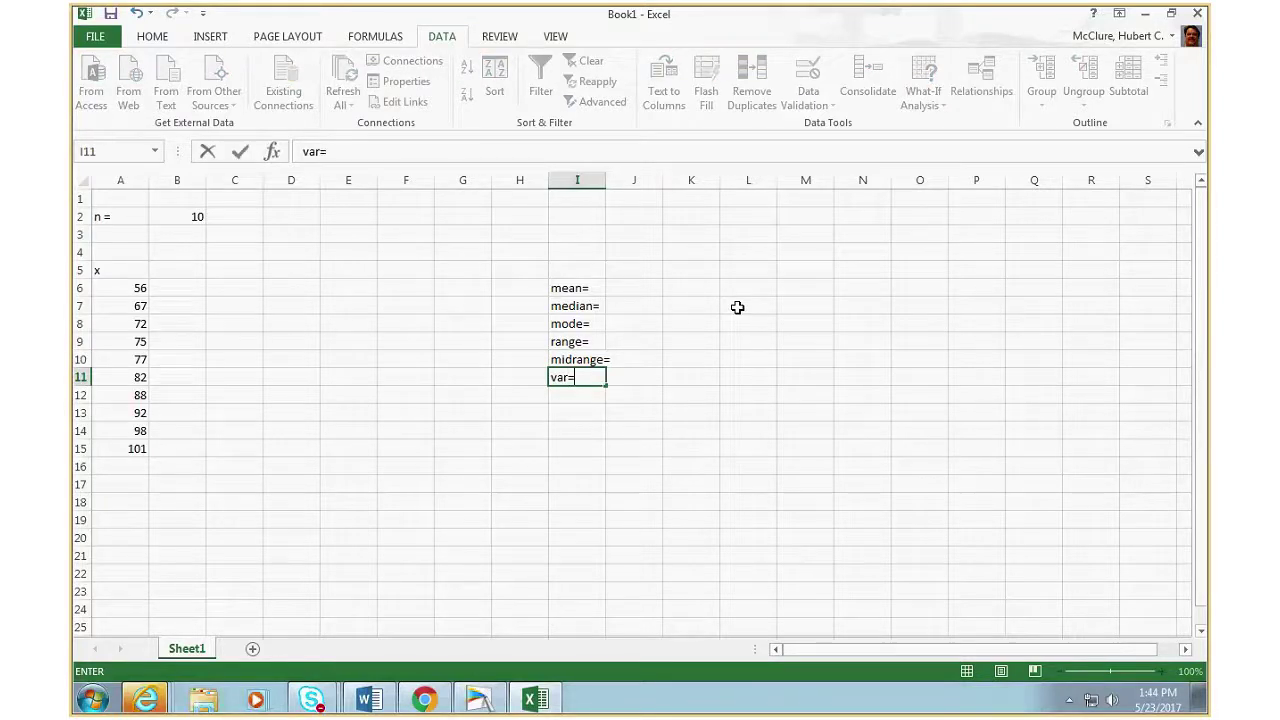
{"action": "key", "text": "Return"}
{"action": "type", "text": "sd="}
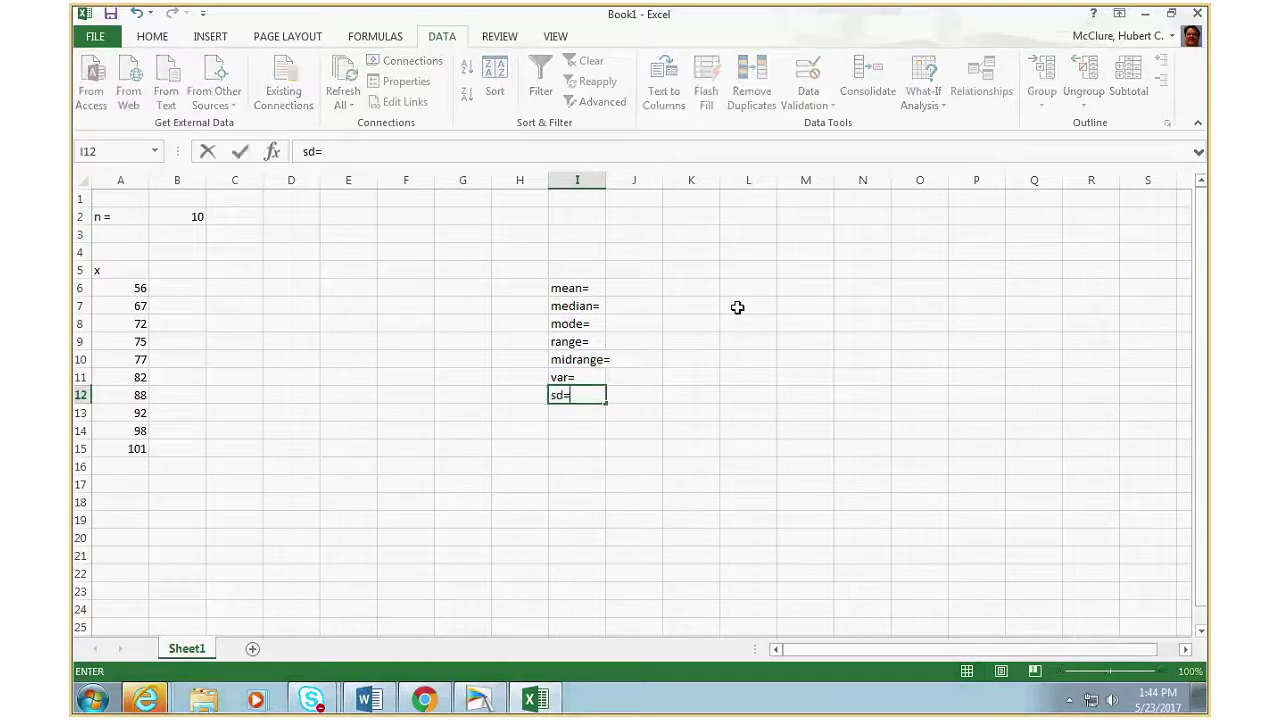
{"action": "key", "text": "Return"}
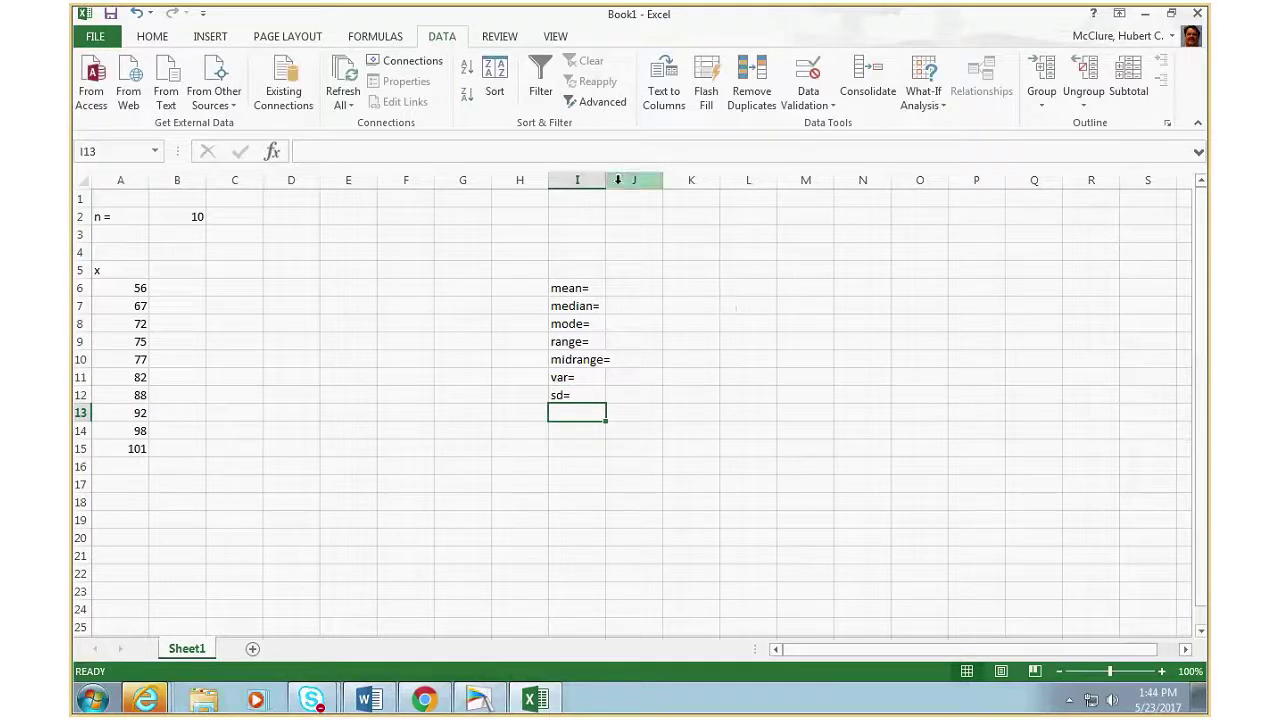
{"action": "left_click_drag", "start_coordinate": [605, 180], "coordinate": [622, 183]}
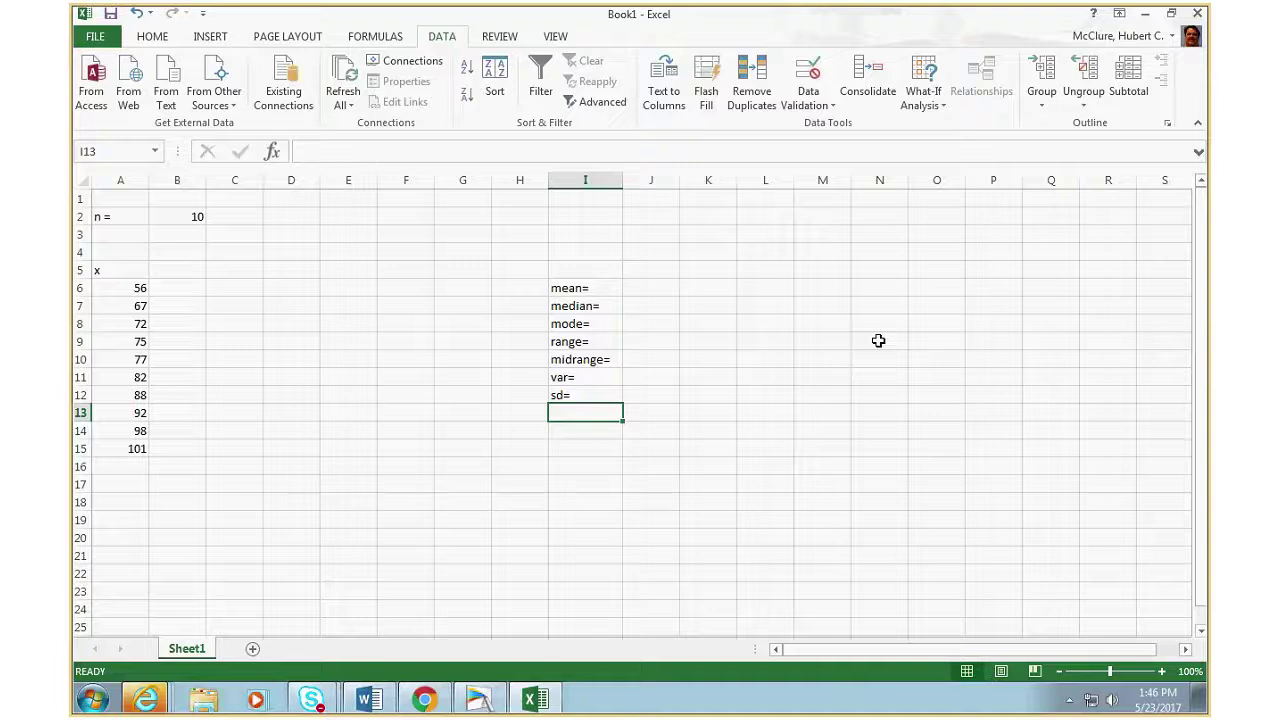
- Insert an AutoSum of the data range A6:A15 in J6, beside the mean label
{"action": "key", "text": "Up"}
{"action": "key", "text": "Up"}
{"action": "key", "text": "Up"}
{"action": "key", "text": "Up"}
{"action": "key", "text": "Up"}
{"action": "key", "text": "Up"}
{"action": "key", "text": "Up"}
{"action": "key", "text": "Right"}
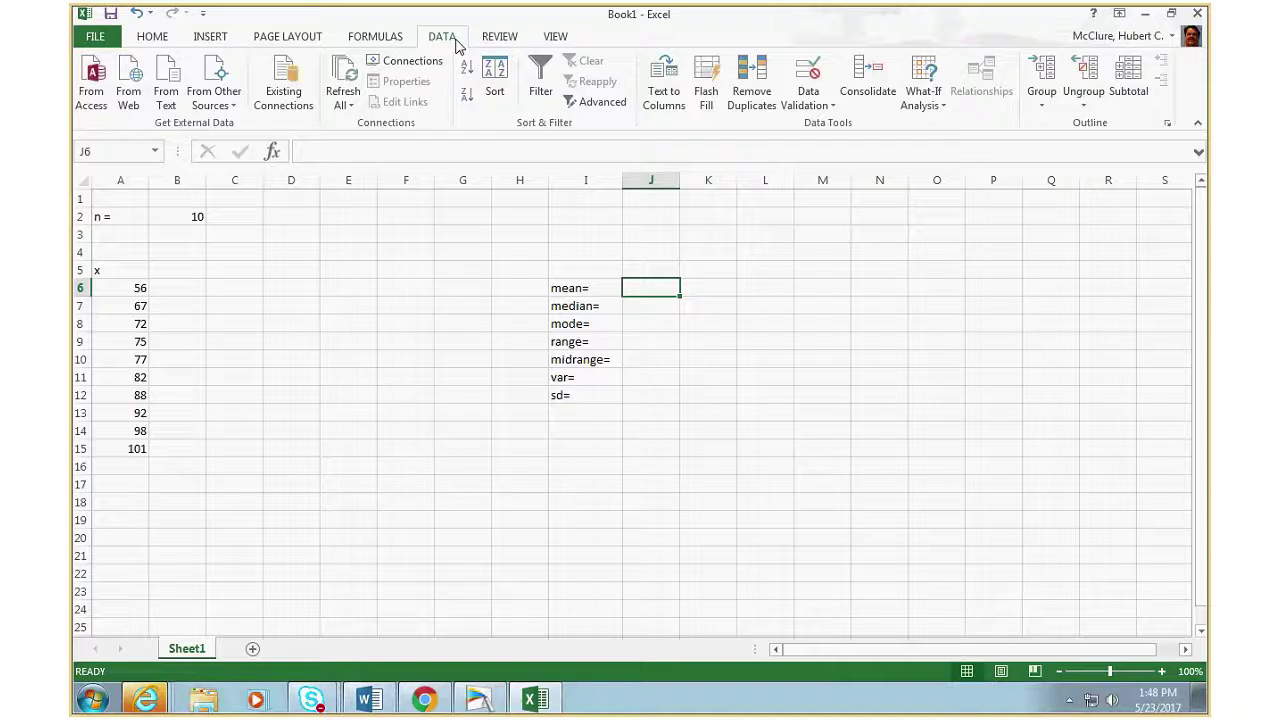
{"action": "left_click", "coordinate": [397, 44]}
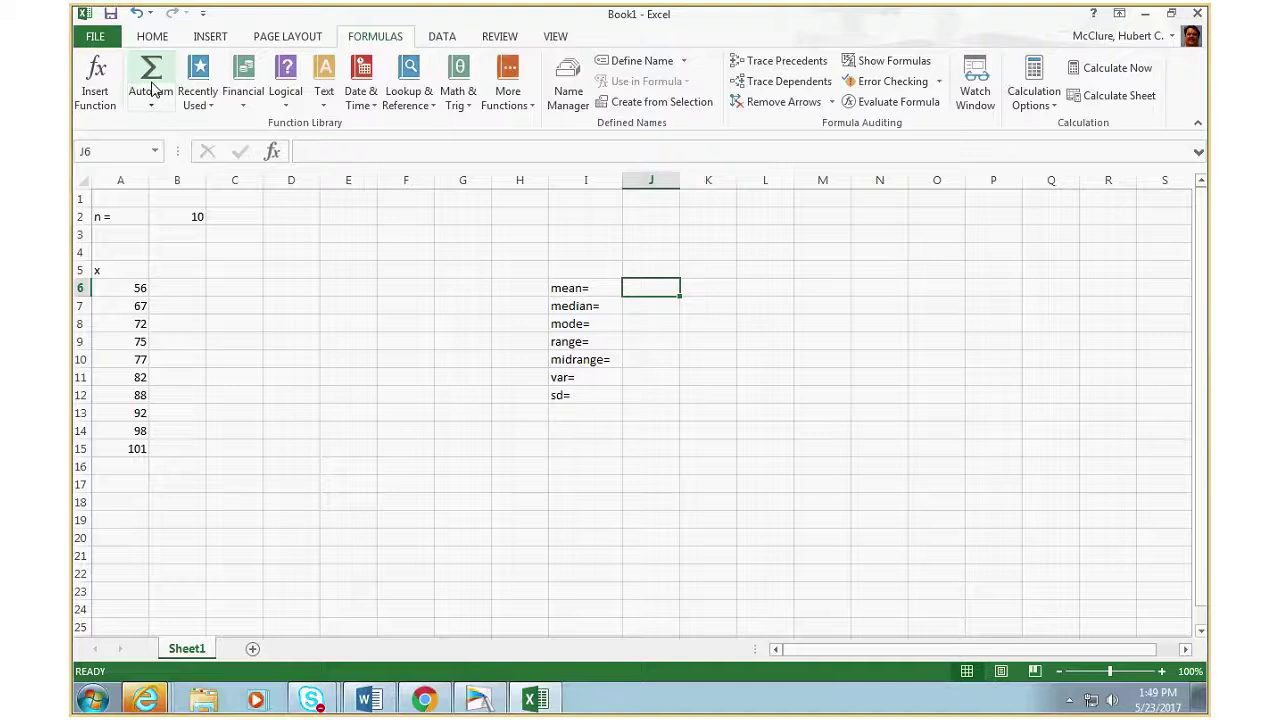
{"action": "left_click_drag", "start_coordinate": [116, 288], "coordinate": [127, 446]}
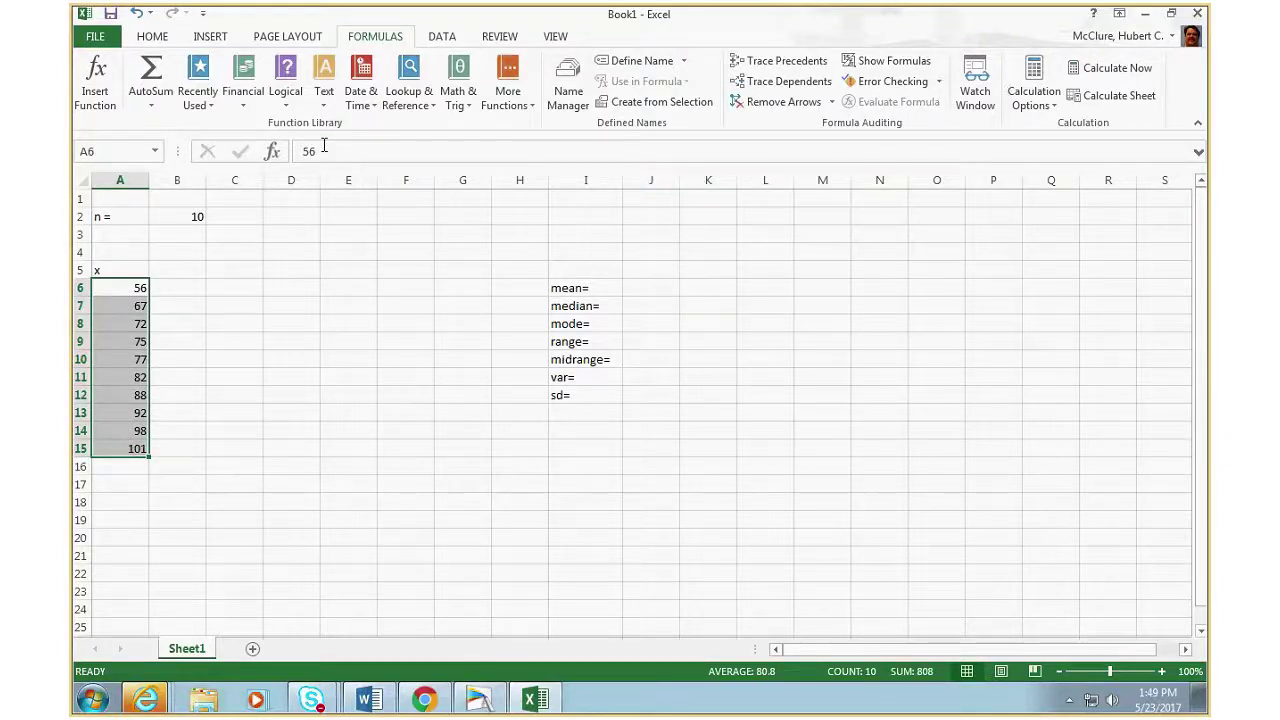
{"action": "left_click", "coordinate": [651, 289]}
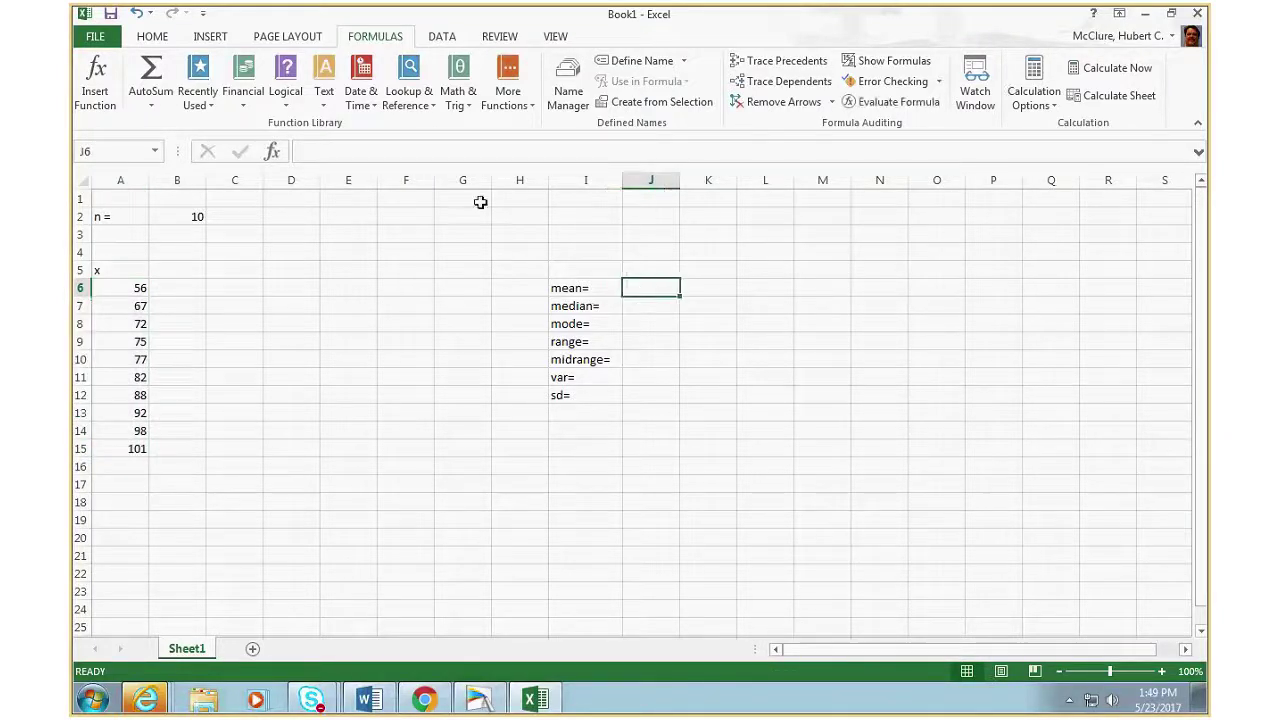
{"action": "left_click", "coordinate": [151, 80]}
{"action": "left_click_drag", "start_coordinate": [118, 288], "coordinate": [118, 450]}
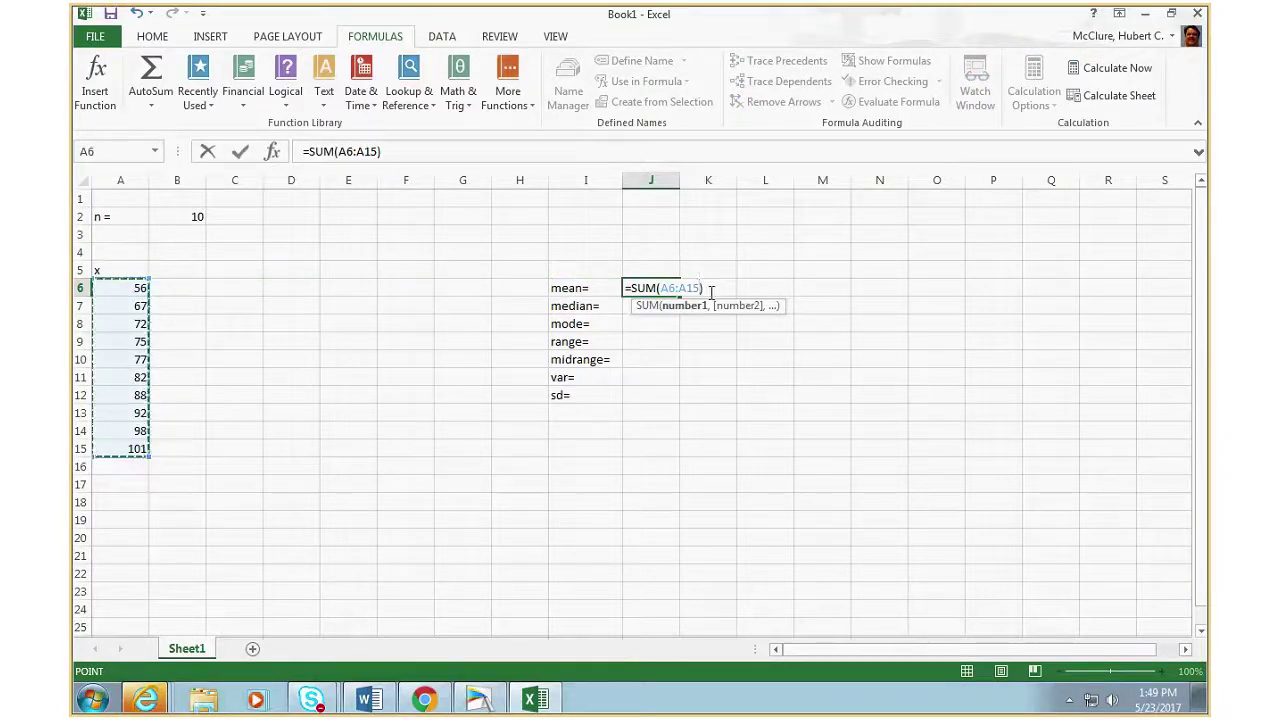
- Divide the sum in J6 by n in B2, completing the mean formula =SUM(A6:A15)/B2
{"action": "left_click", "coordinate": [706, 288]}
{"action": "type", "text": "/"}
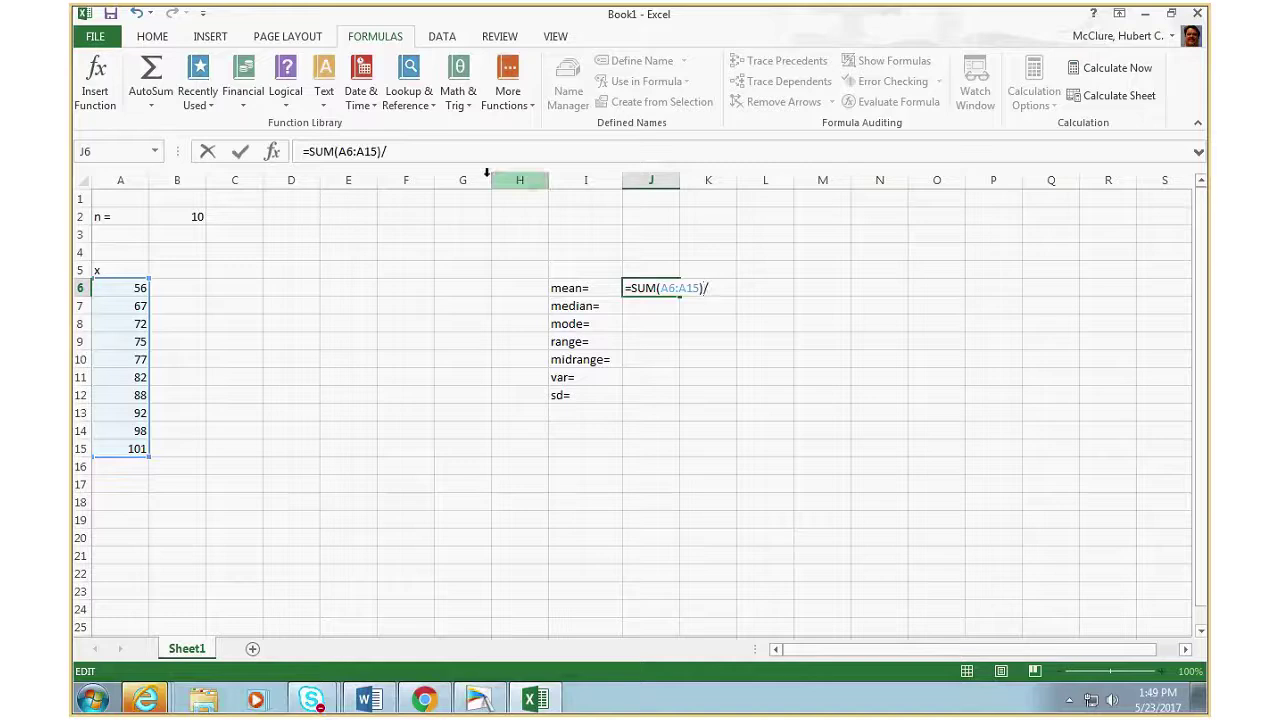
{"action": "left_click", "coordinate": [171, 216]}
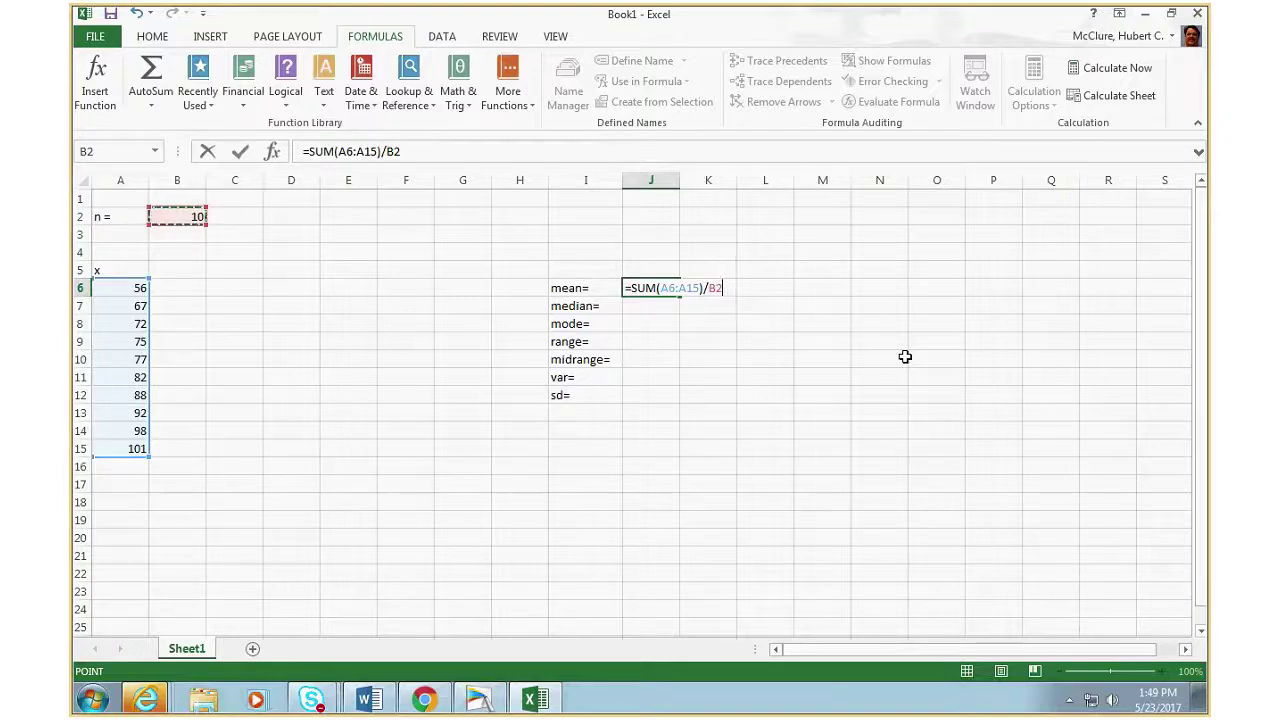
{"action": "key", "text": "Return"}
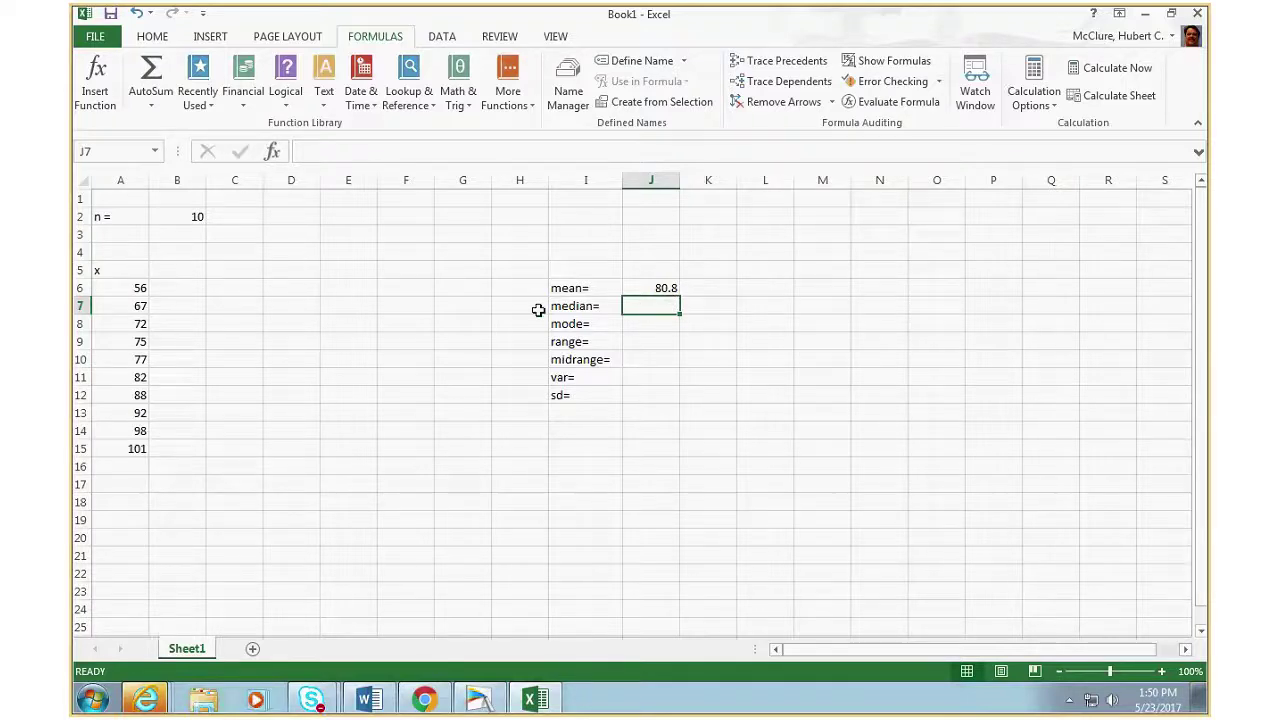
- Widen column H to several times its width for notes and bring the collapsed column G back to roughly normal width
{"action": "left_click", "coordinate": [500, 289]}
{"action": "key", "text": "Left"}
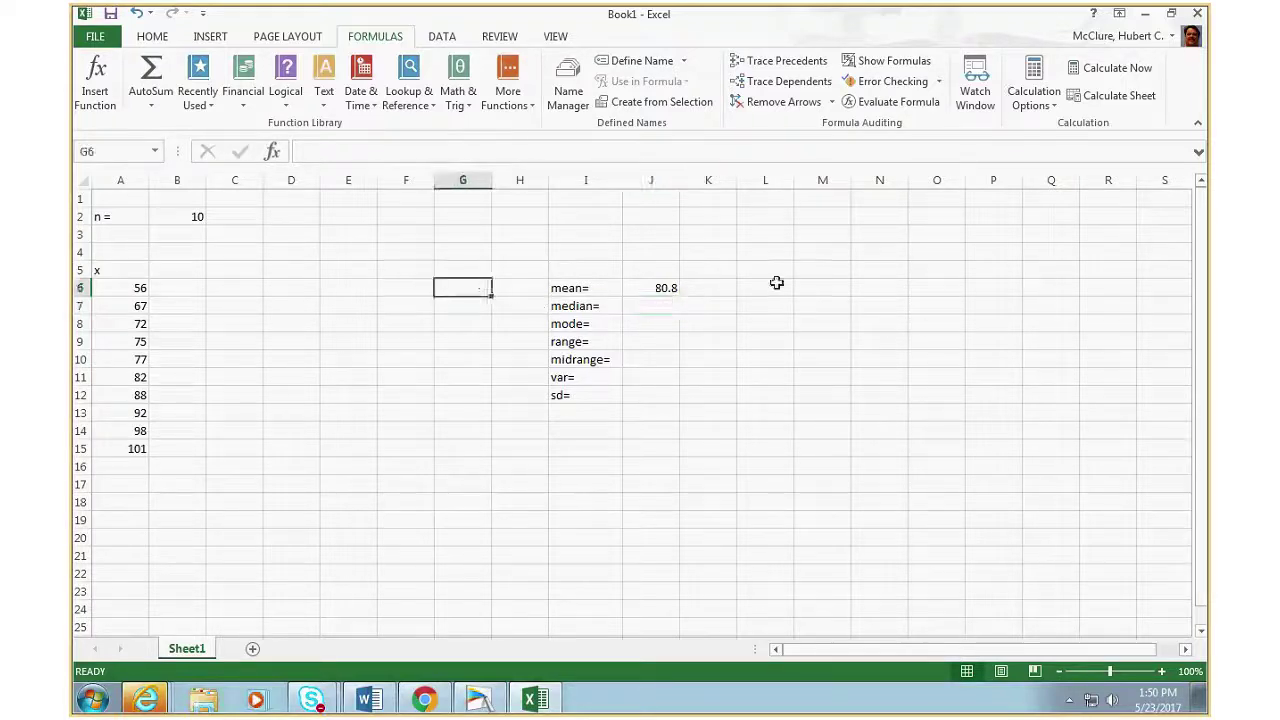
{"action": "left_click_drag", "start_coordinate": [491, 189], "coordinate": [700, 180]}
{"action": "left_click", "coordinate": [439, 181]}
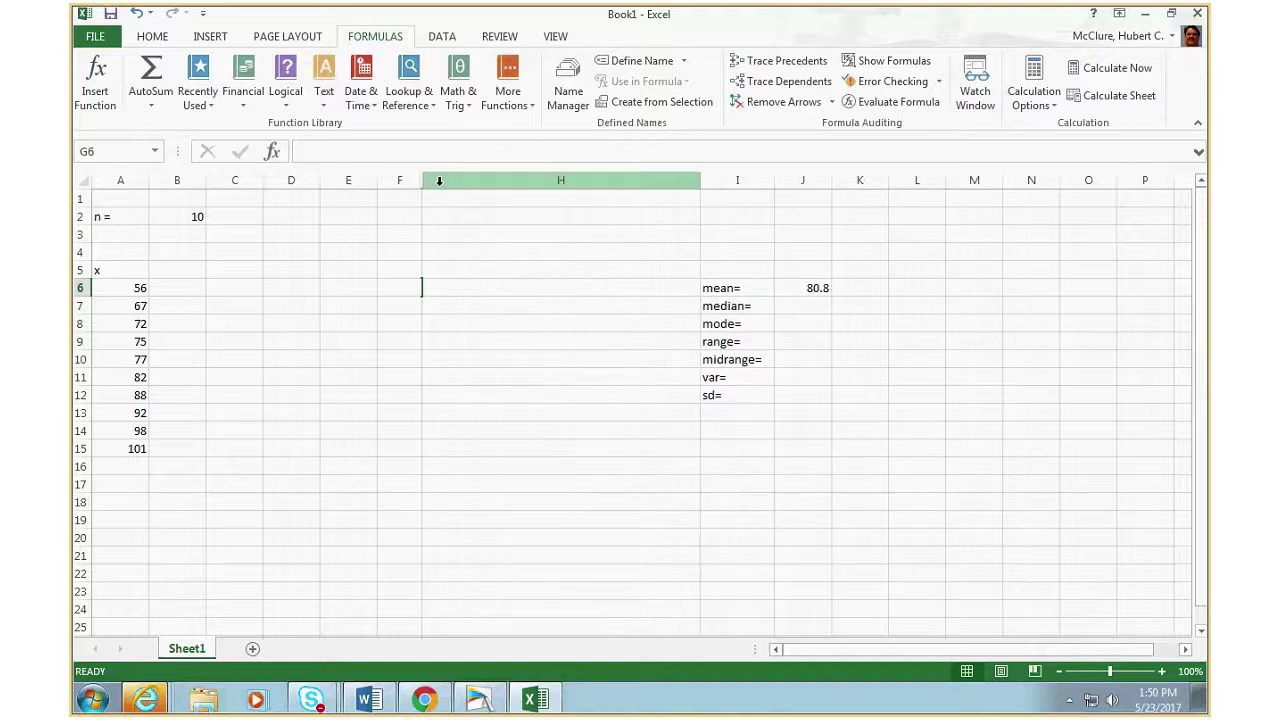
{"action": "left_click_drag", "start_coordinate": [423, 180], "coordinate": [486, 180]}
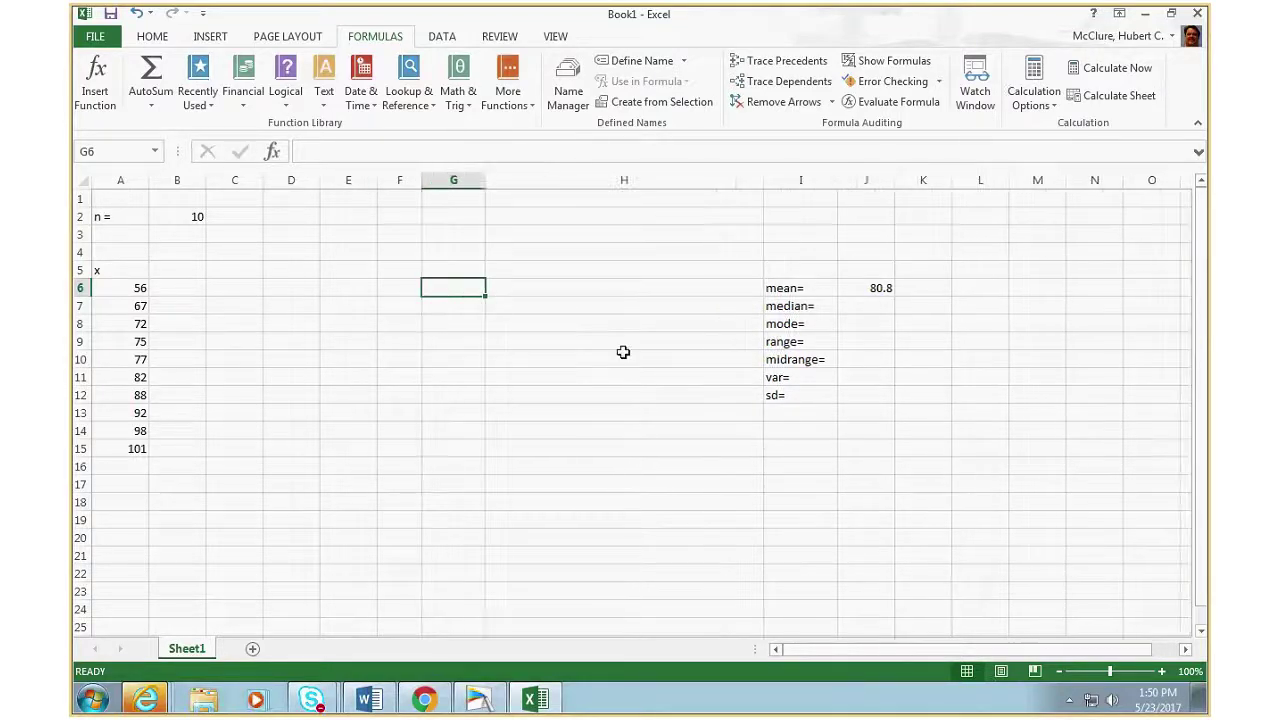
- Enter the note "mean" , "xbar","average?, mew" in H6, beside the mean label
{"action": "left_click", "coordinate": [658, 288]}
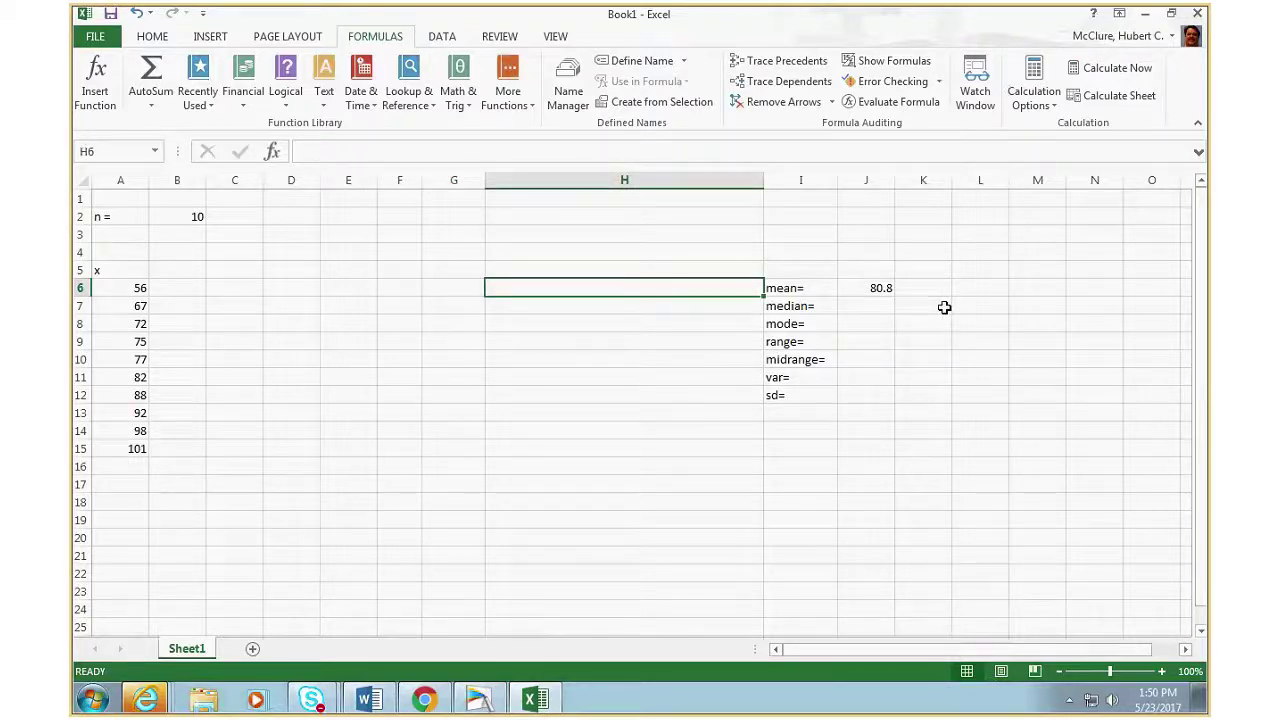
{"action": "type", "text": "("}
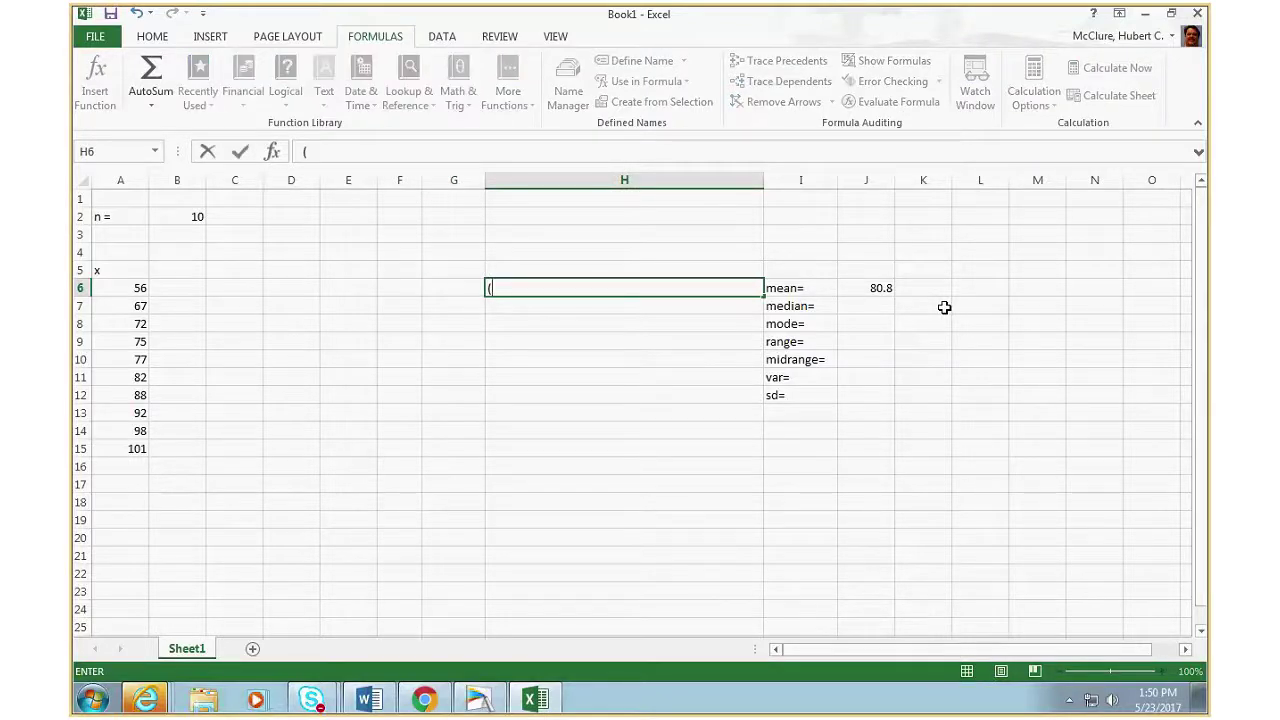
{"action": "type", "text": "mean"}
{"action": "key", "text": "BackSpace"}
{"action": "key", "text": "BackSpace"}
{"action": "key", "text": "BackSpace"}
{"action": "key", "text": "BackSpace"}
{"action": "key", "text": "BackSpace"}
{"action": "type", "text": "\"mean\""}
{"action": "key", "text": "BackSpace"}
{"action": "type", "text": ", \"xbar"}
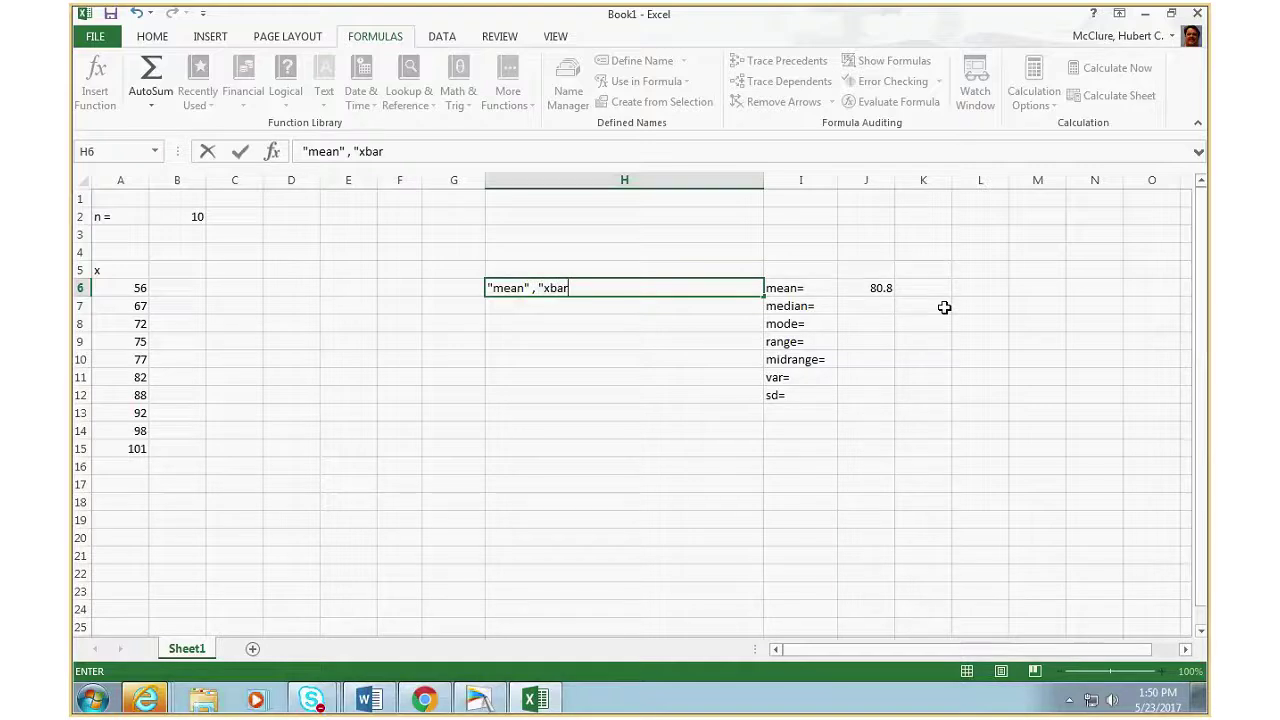
{"action": "type", "text": "\""}
{"action": "type", "text": ",\"average?,"}
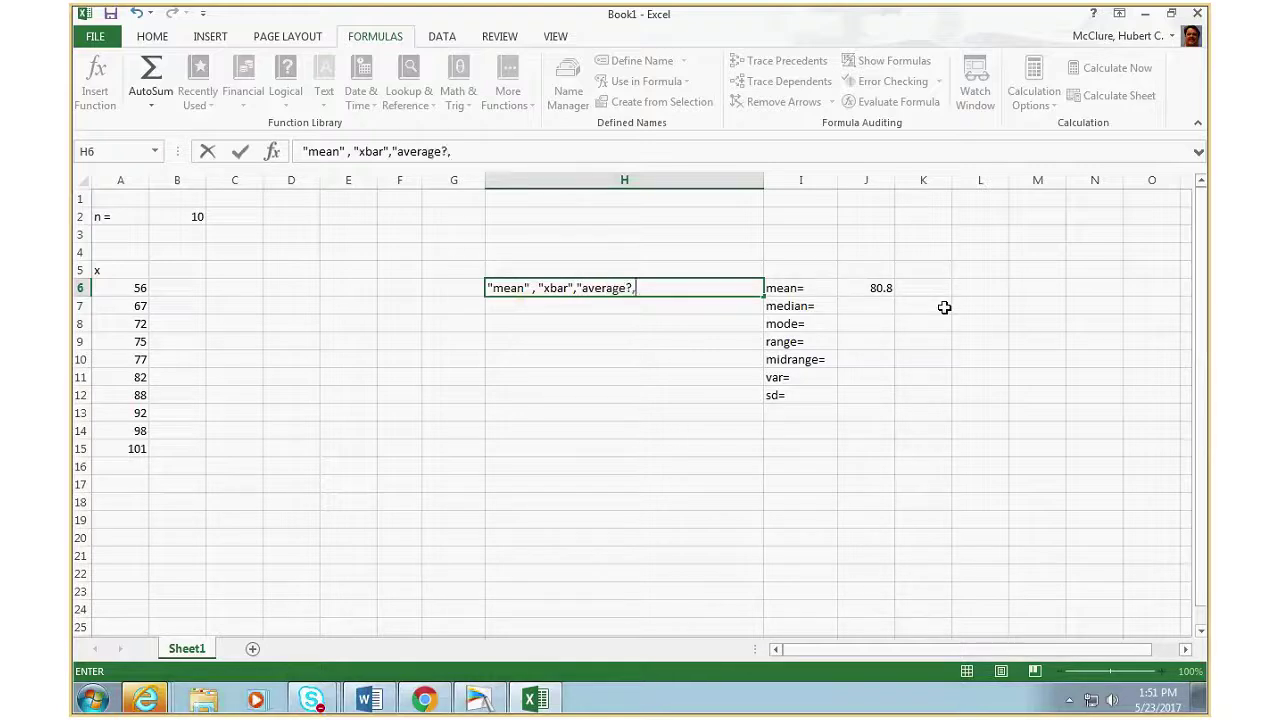
{"action": "type", "text": " mew\""}
{"action": "key", "text": "Left"}
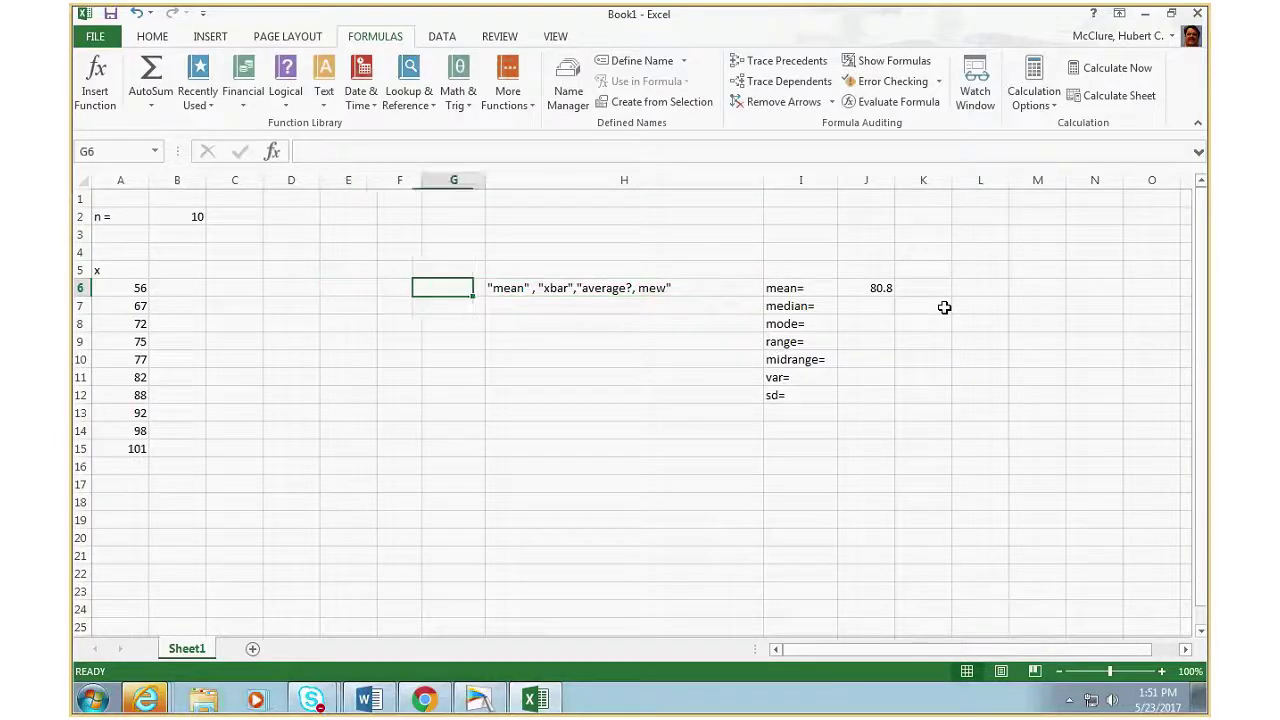
- Correct the quotation marks in the H6 note so that "average" and "mew" are each fully quoted
{"action": "key", "text": "Right"}
{"action": "key", "text": "Right"}
{"action": "key", "text": "Left"}
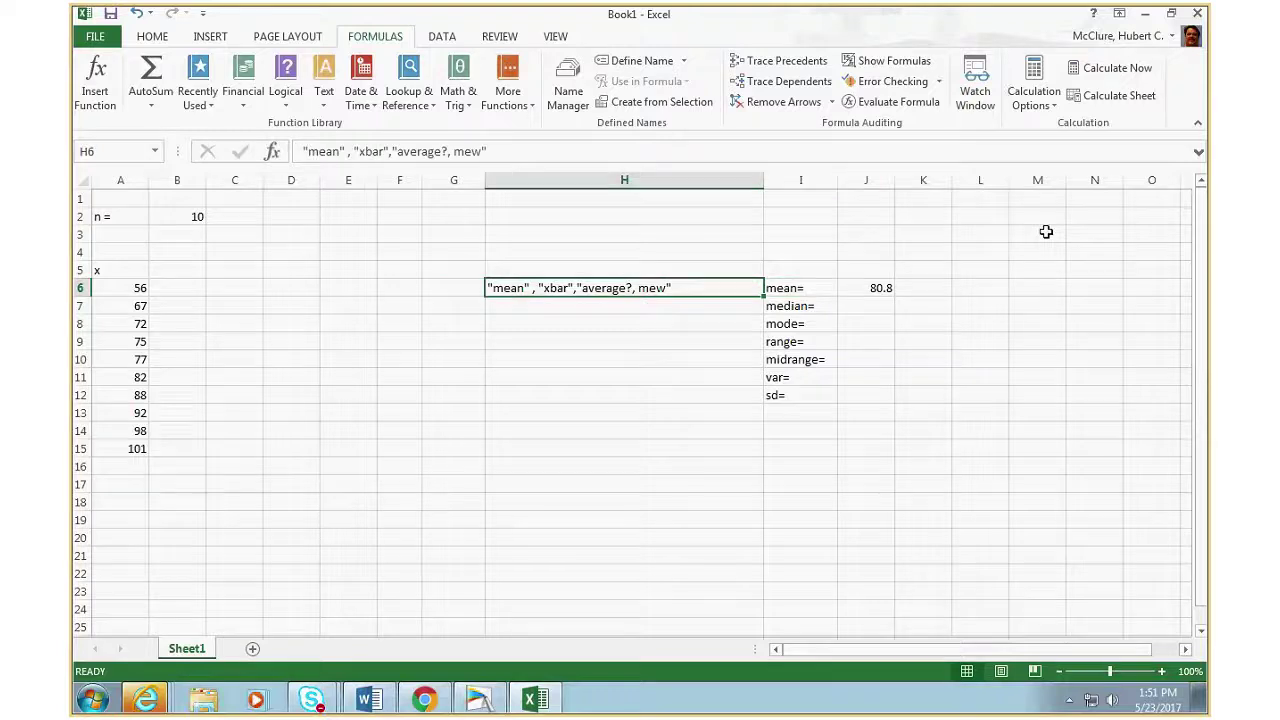
{"action": "left_click", "coordinate": [451, 153]}
{"action": "key", "text": "BackSpace"}
{"action": "type", "text": "\""}
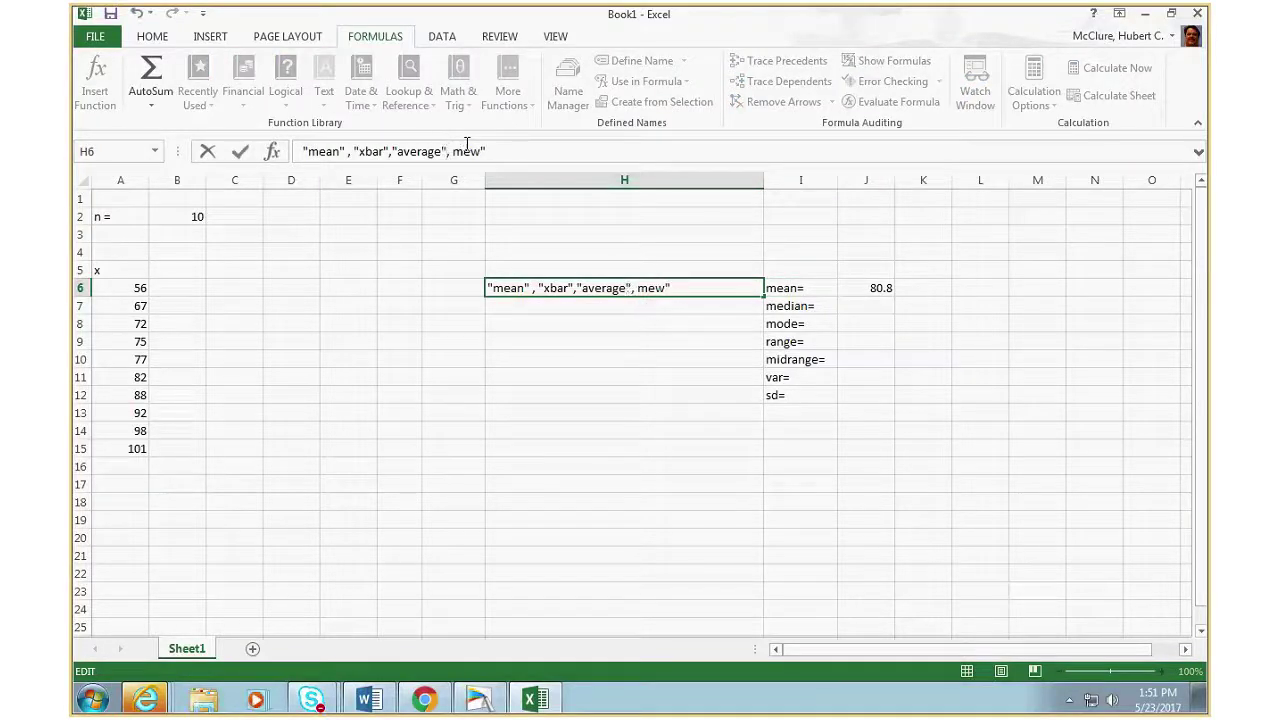
{"action": "key", "text": "Right"}
{"action": "key", "text": "Right"}
{"action": "type", "text": "\""}
- Add = pop after "mew" and = samp after "xbar" in the H6 note
{"action": "left_click", "coordinate": [495, 151]}
{"action": "type", "text": "= pop"}
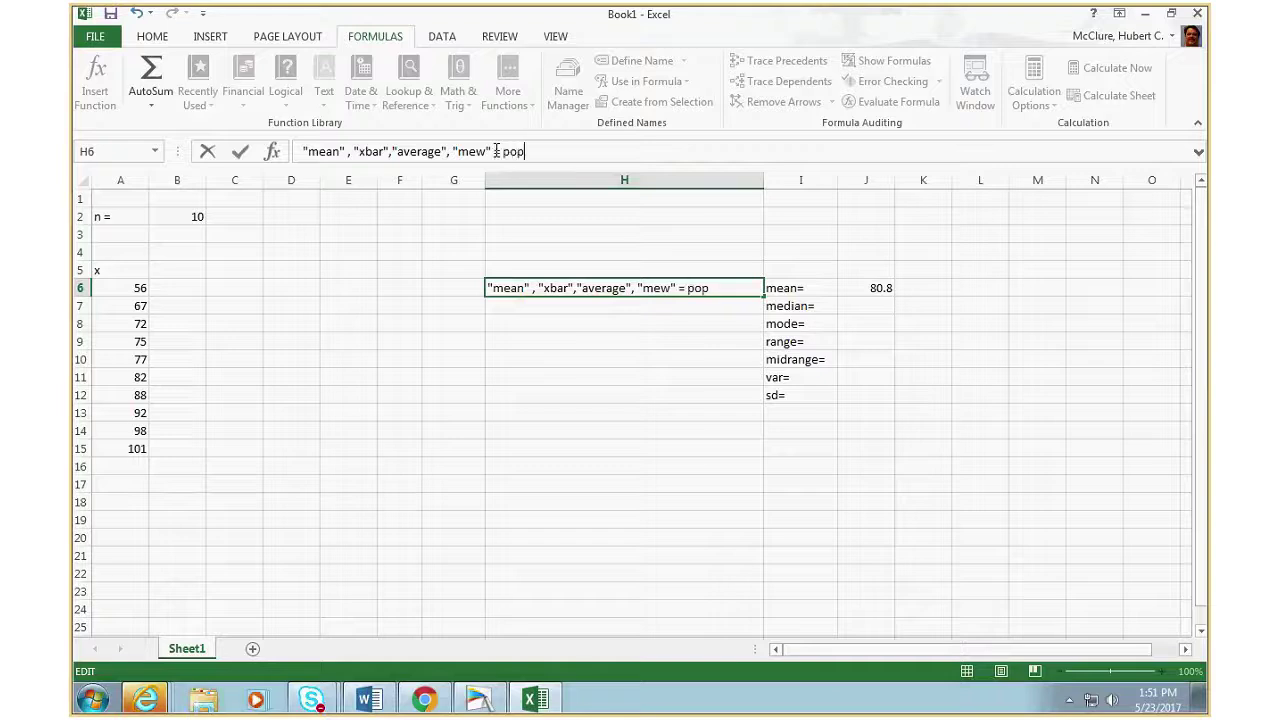
{"action": "left_click", "coordinate": [389, 151]}
{"action": "type", "text": "= samp"}
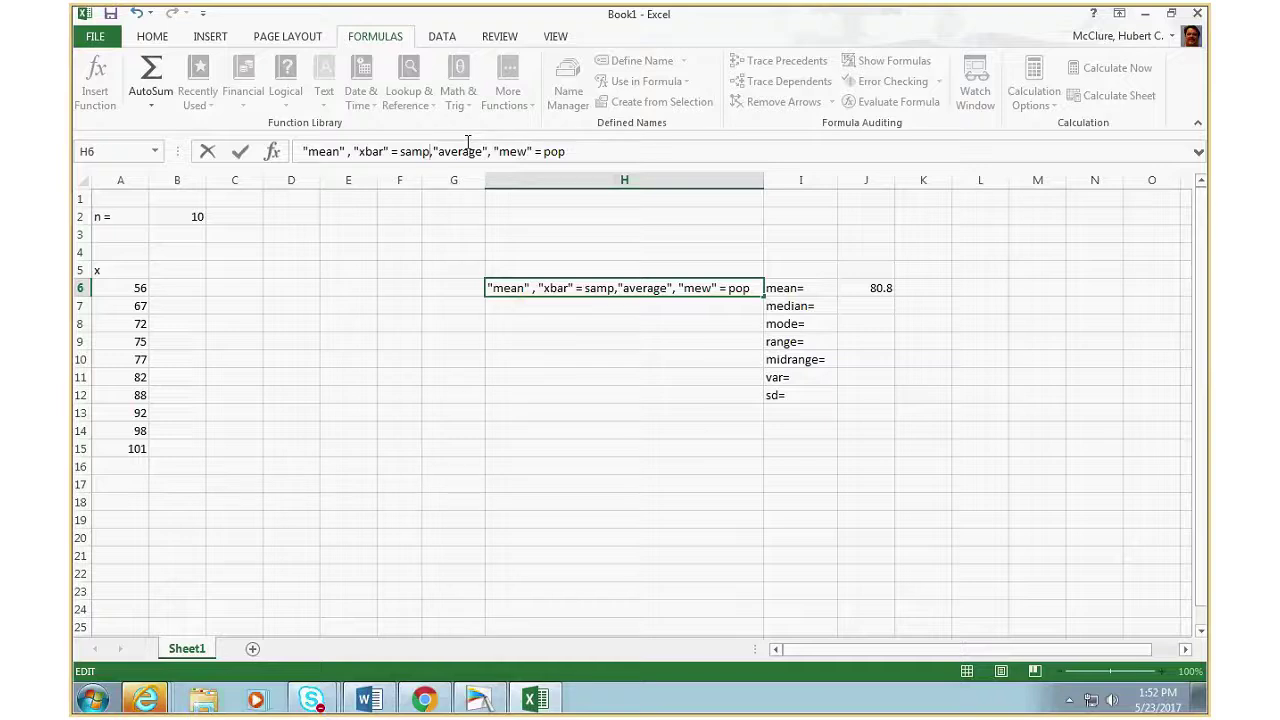
- Enter the note median - observed/calc in H7, beside the median label
{"action": "left_click", "coordinate": [588, 305]}
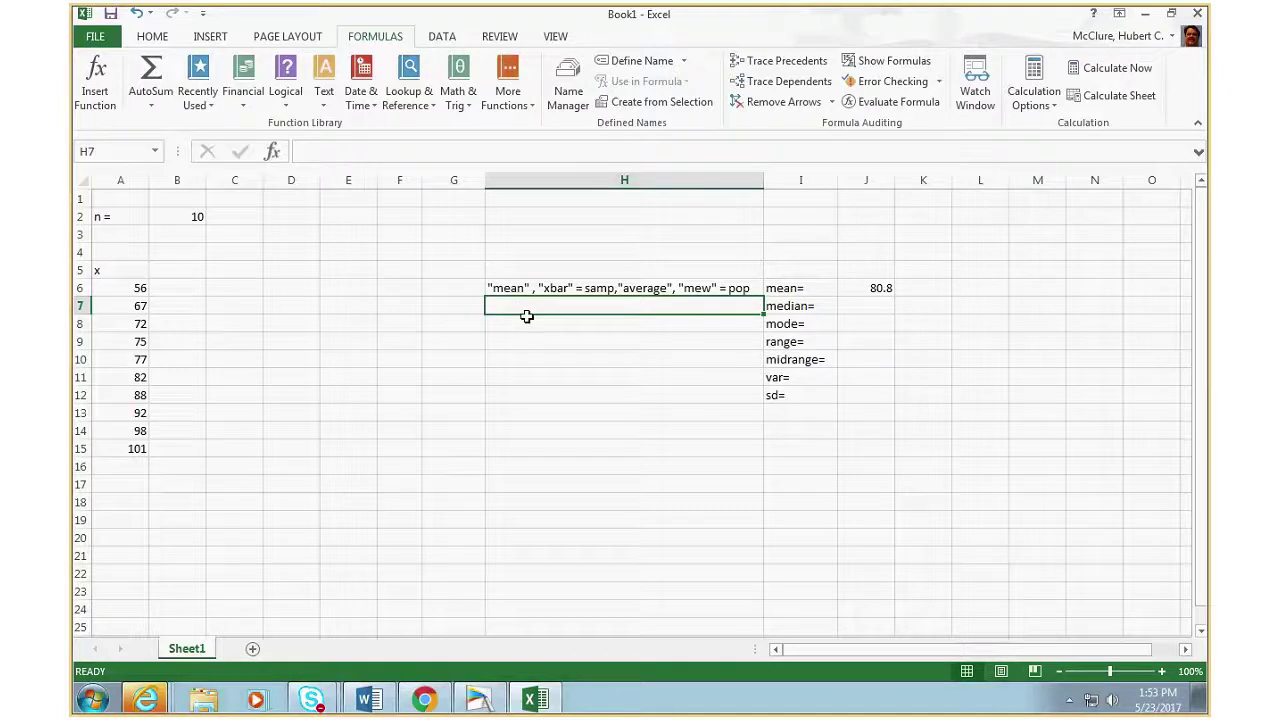
{"action": "type", "text": "median"}
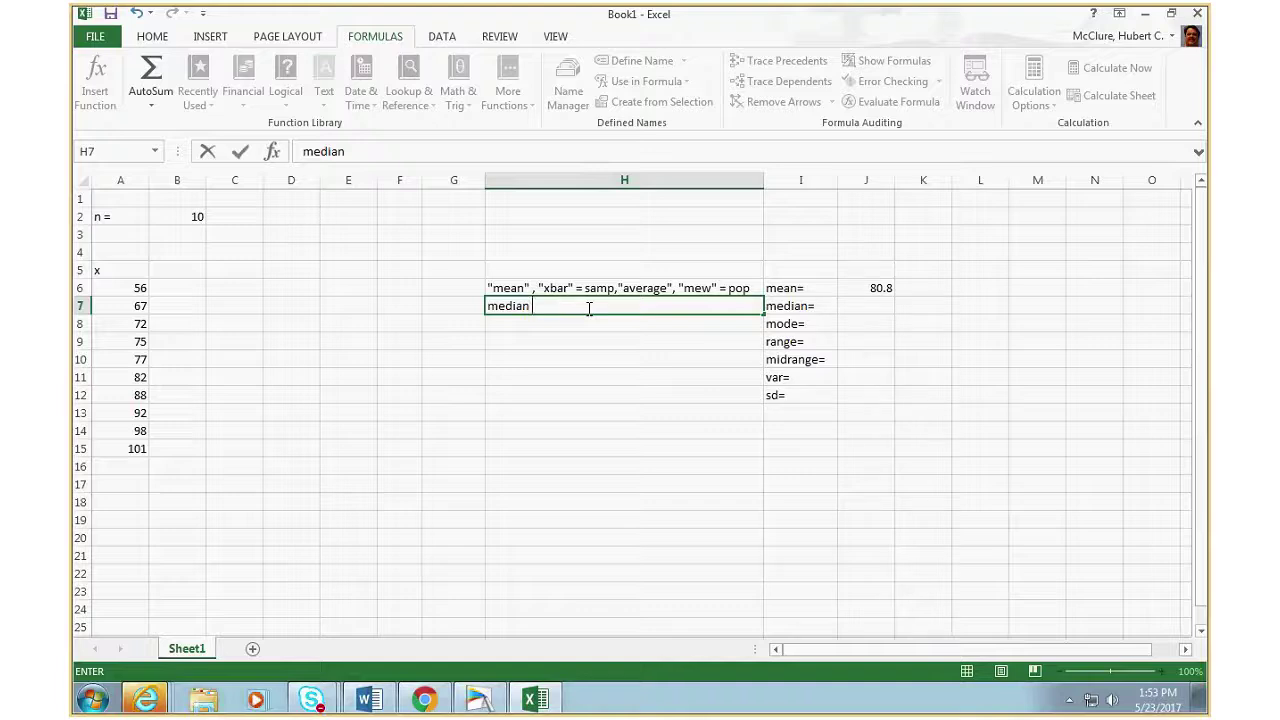
{"action": "type", "text": " - observed/calc"}
{"action": "key", "text": "Return"}
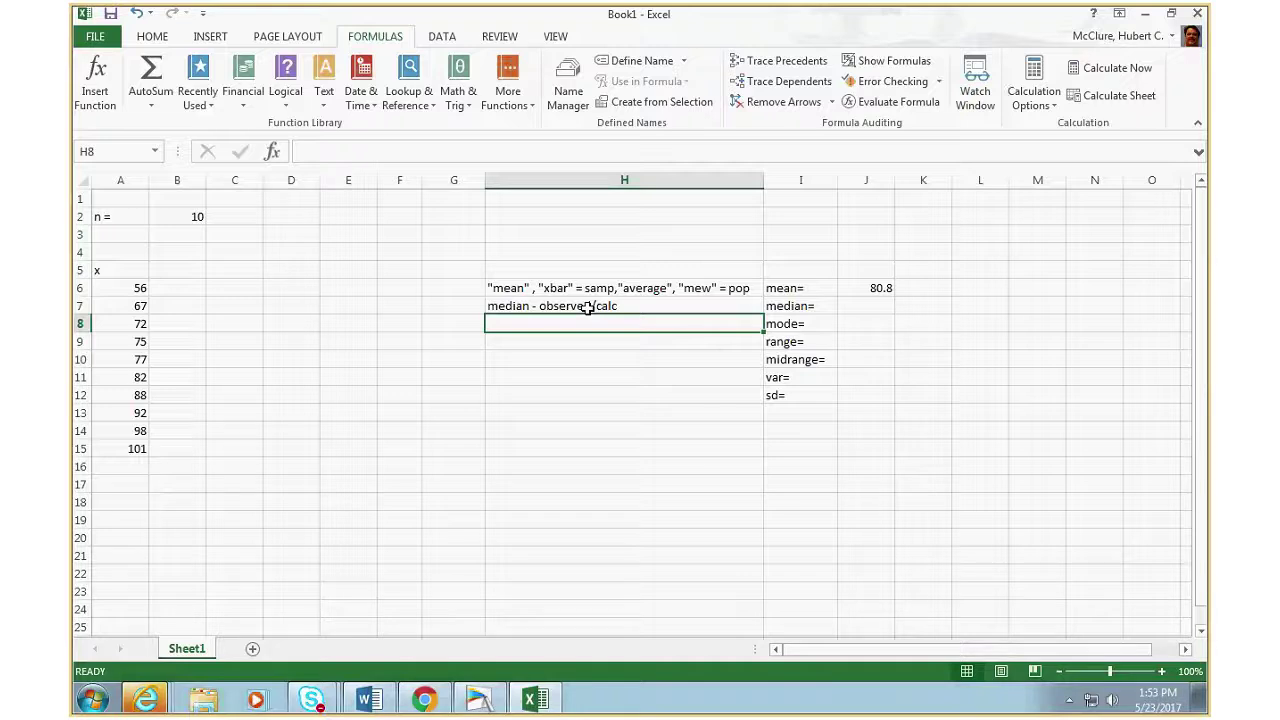
{"action": "left_click", "coordinate": [641, 306]}
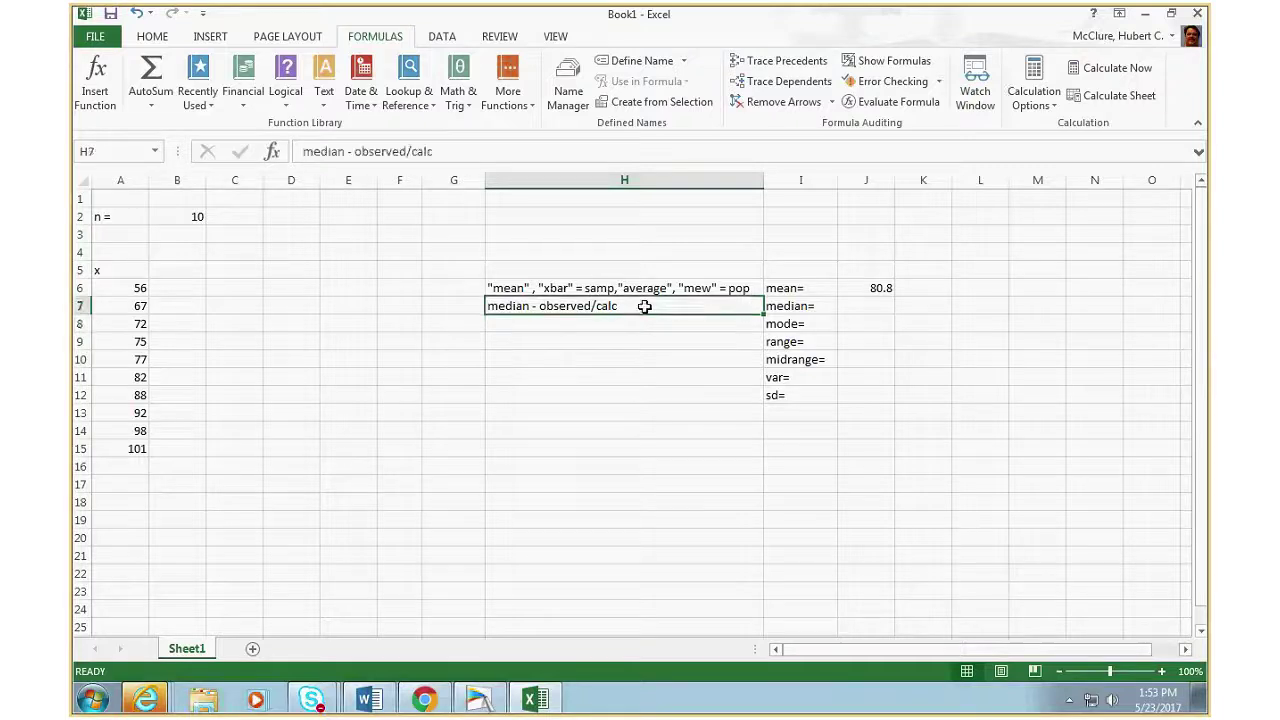
- Extend the median note in H7 with n=even ave middle n=odd middle after observed/calc
{"action": "left_click", "coordinate": [456, 151]}
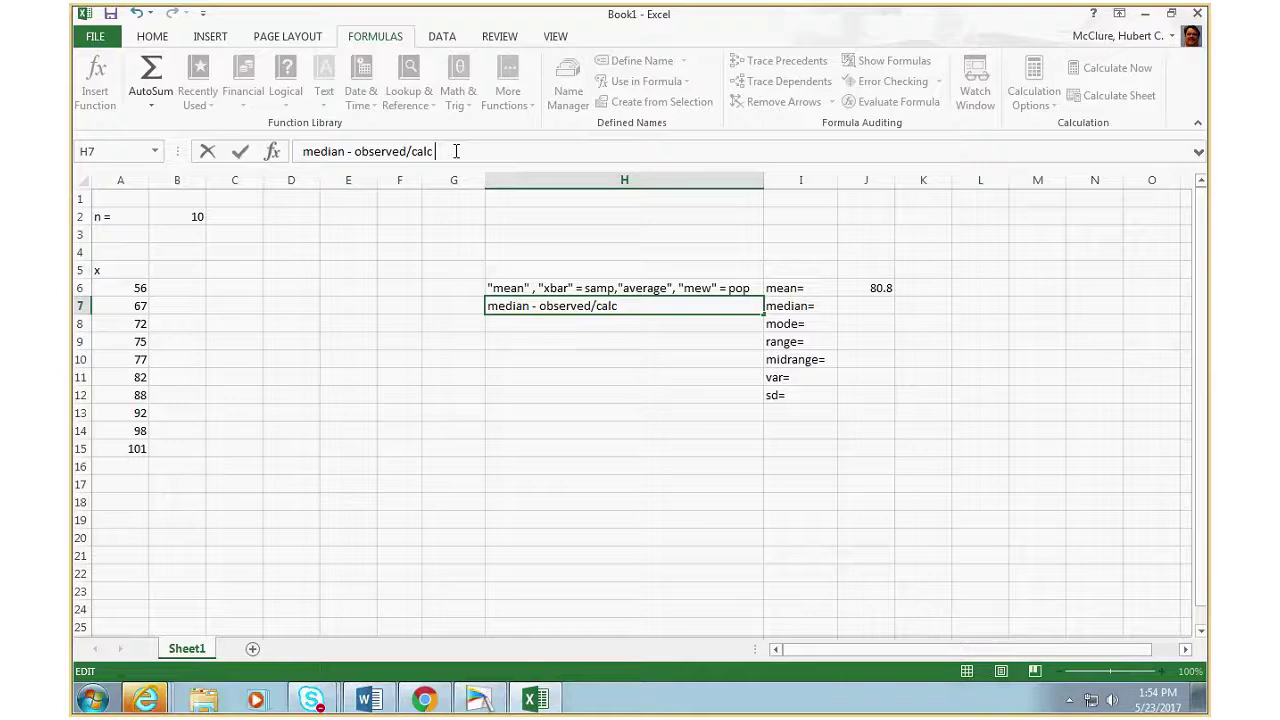
{"action": "type", "text": "n+even ave middle"}
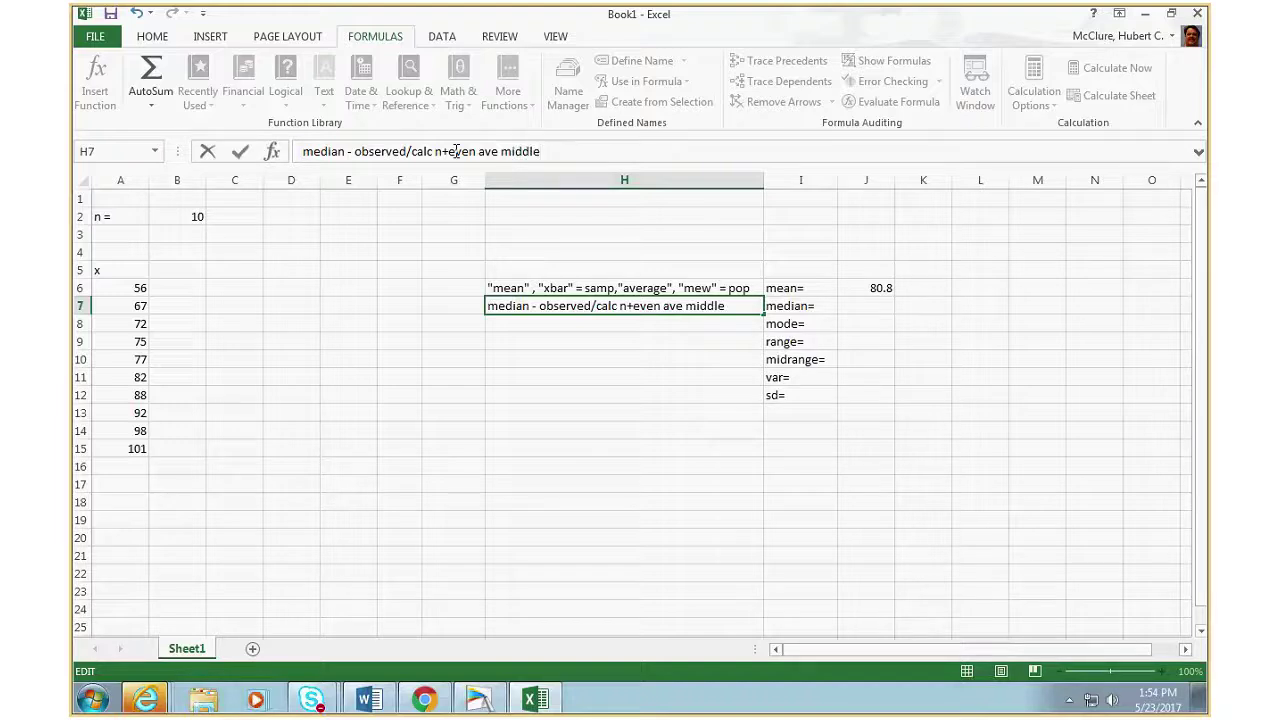
{"action": "left_click", "coordinate": [632, 306]}
{"action": "key", "text": "BackSpace"}
{"action": "type", "text": "="}
{"action": "type", "text": " n=odd middle"}
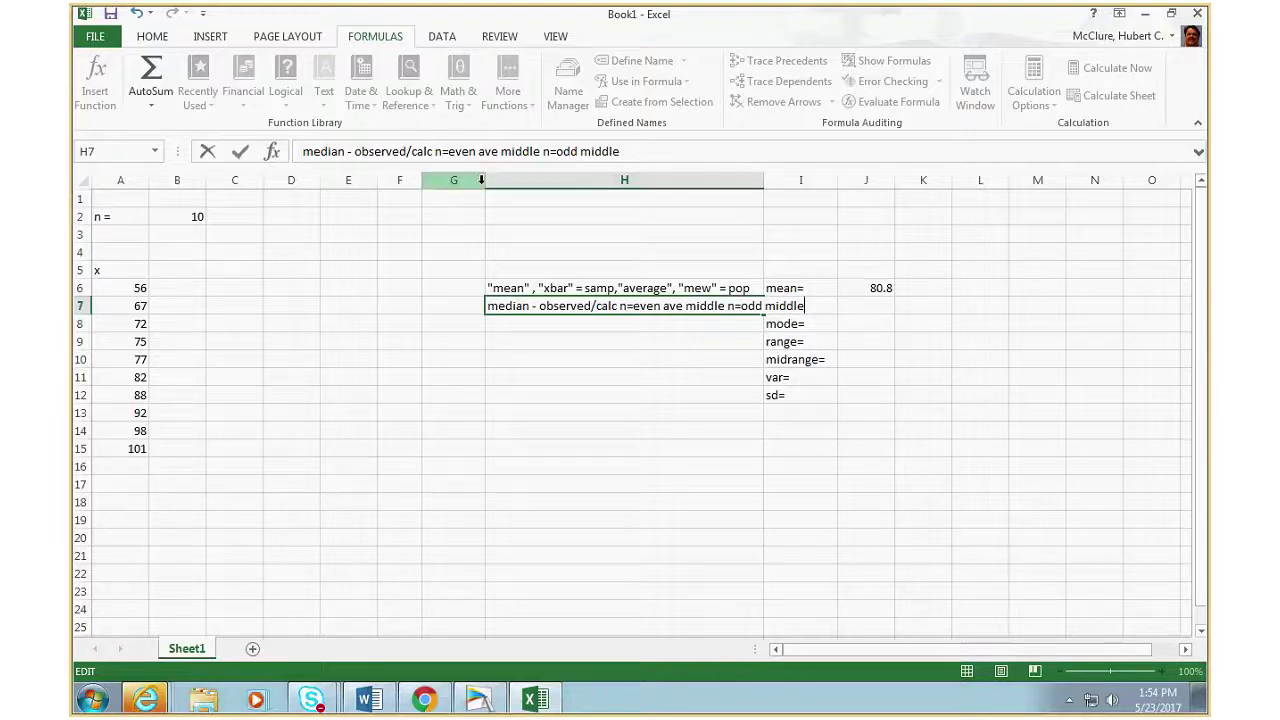
- Widen column H so the whole median note fits before the labels in column I
{"action": "right_click", "coordinate": [776, 182]}
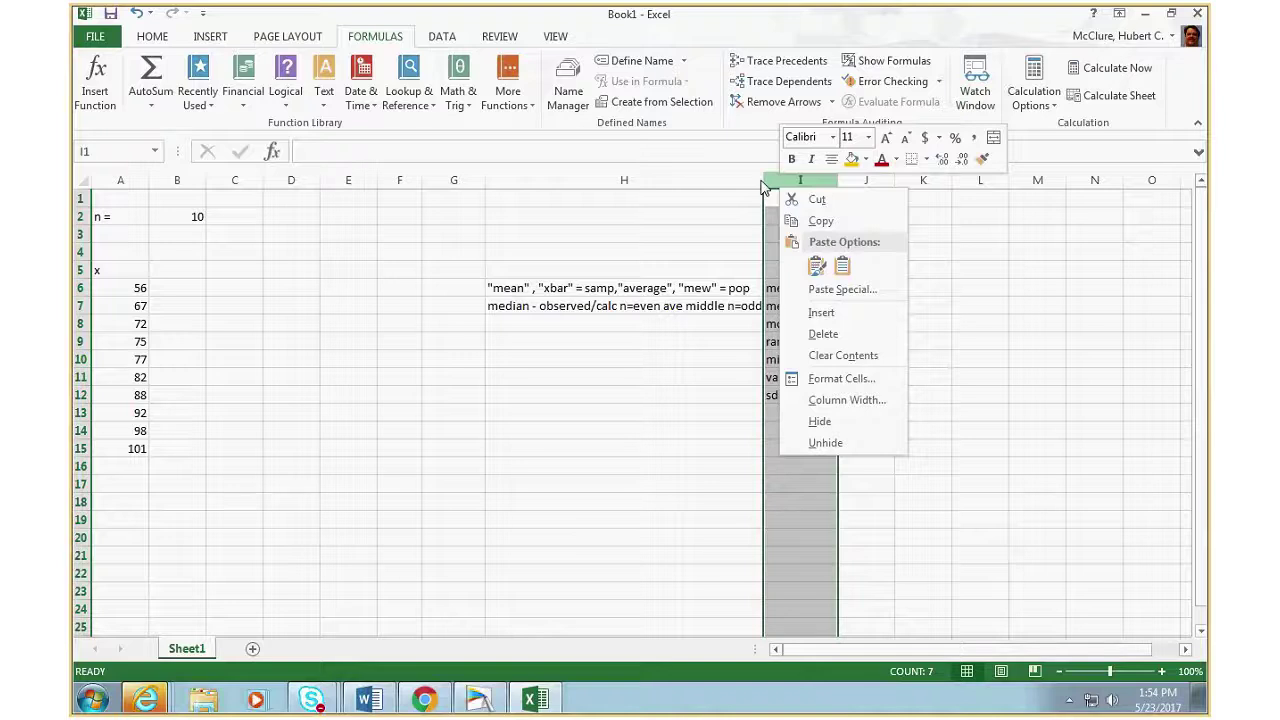
{"action": "left_click", "coordinate": [760, 186]}
{"action": "left_click_drag", "start_coordinate": [760, 186], "coordinate": [875, 192]}
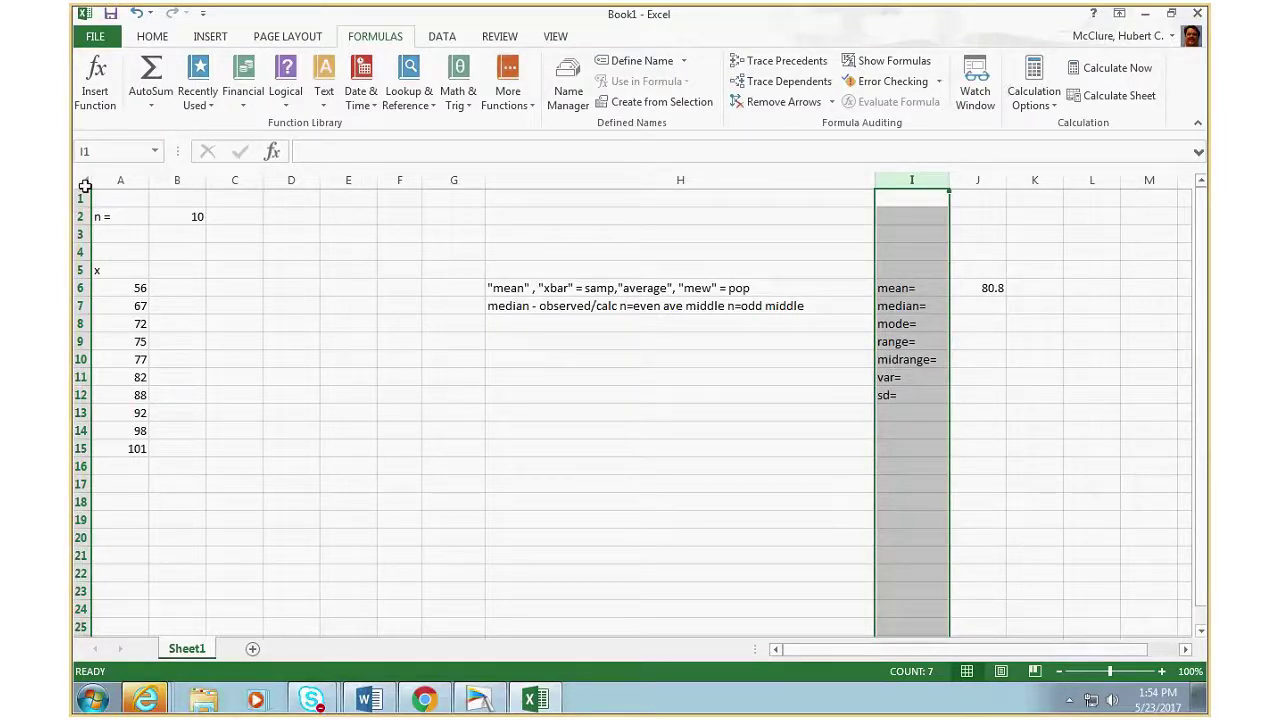
- Increase the height of all rows in the sheet to about three times the default
{"action": "left_click", "coordinate": [84, 184]}
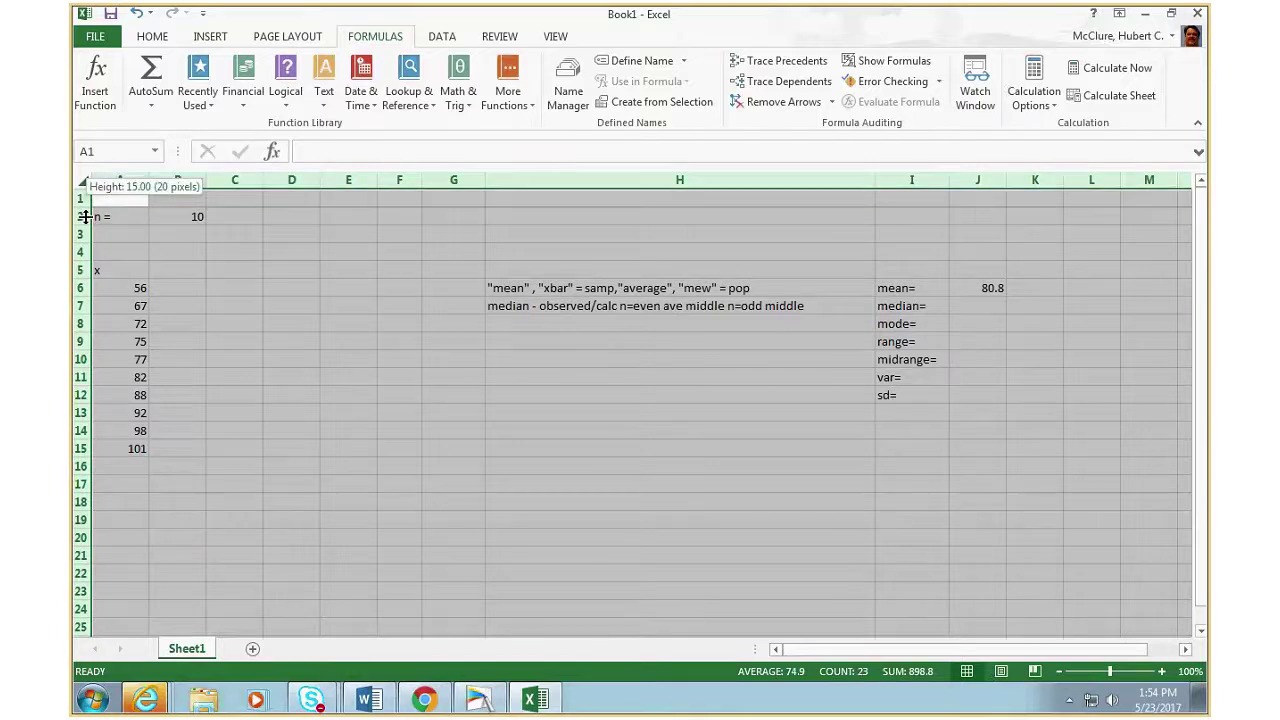
{"action": "left_click_drag", "start_coordinate": [86, 216], "coordinate": [86, 244]}
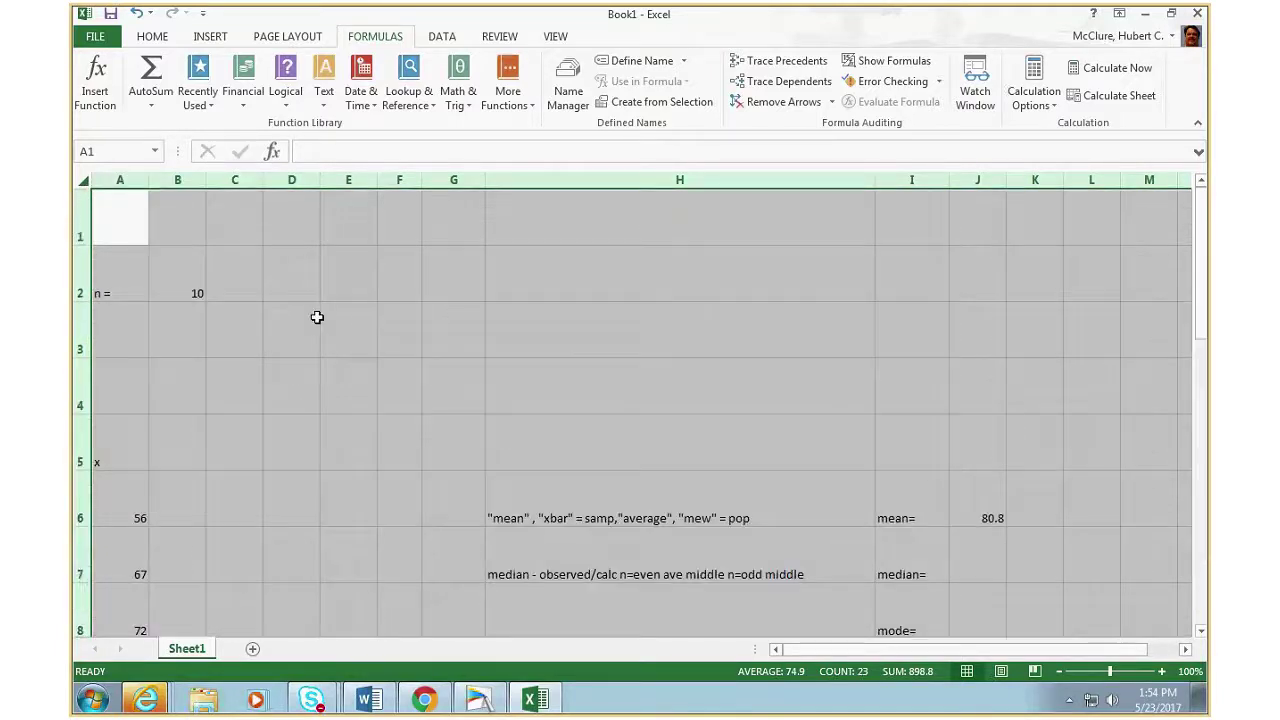
{"action": "scroll", "coordinate": [664, 363], "scroll_direction": "down", "scroll_amount": 5}
{"action": "scroll", "coordinate": [649, 363], "scroll_direction": "up", "scroll_amount": 5}
- Delete the empty rows 3 and 4 between n = and x, and the empty row 1 above n =
{"action": "left_click_drag", "start_coordinate": [84, 348], "coordinate": [86, 386]}
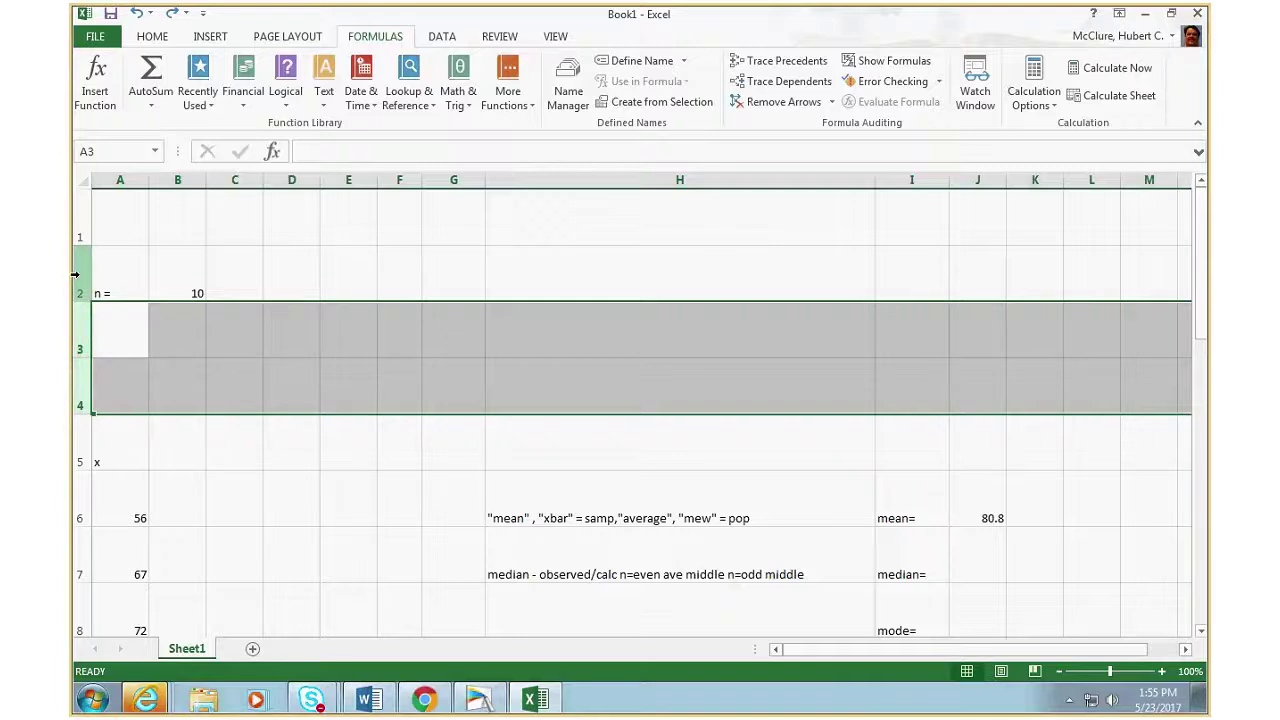
{"action": "right_click", "coordinate": [116, 344]}
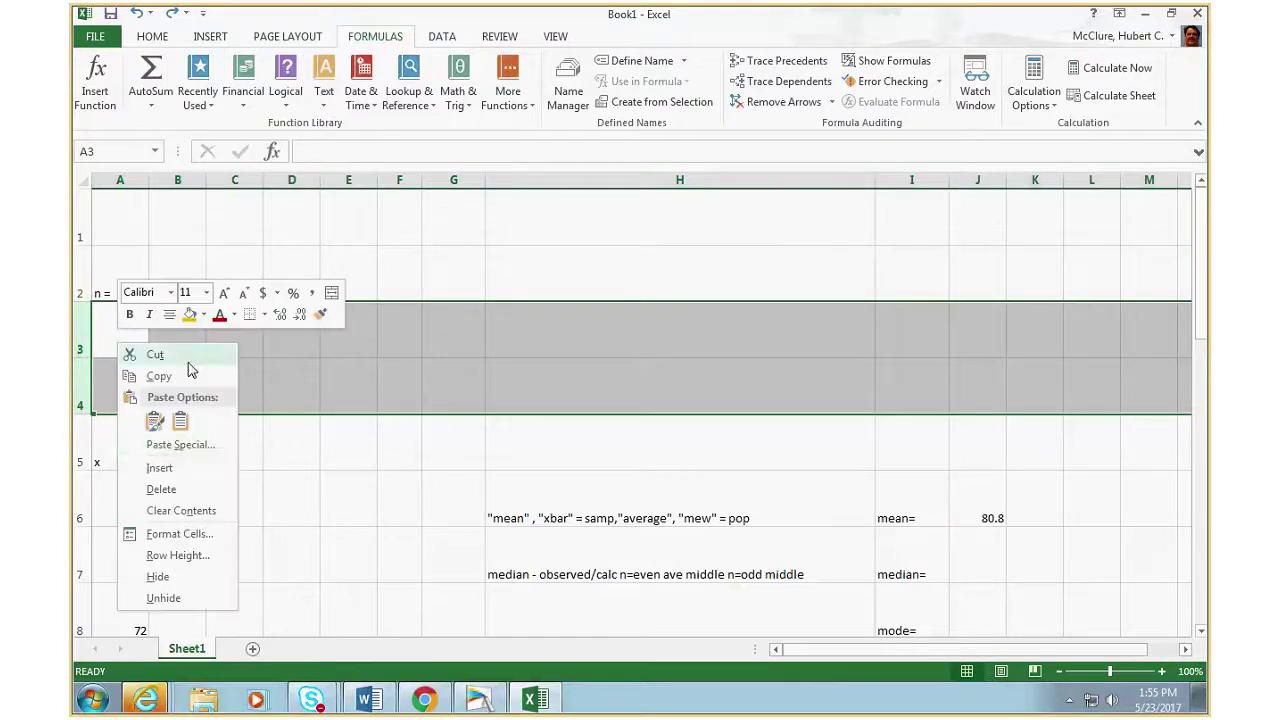
{"action": "left_click", "coordinate": [164, 490]}
{"action": "left_click", "coordinate": [496, 317]}
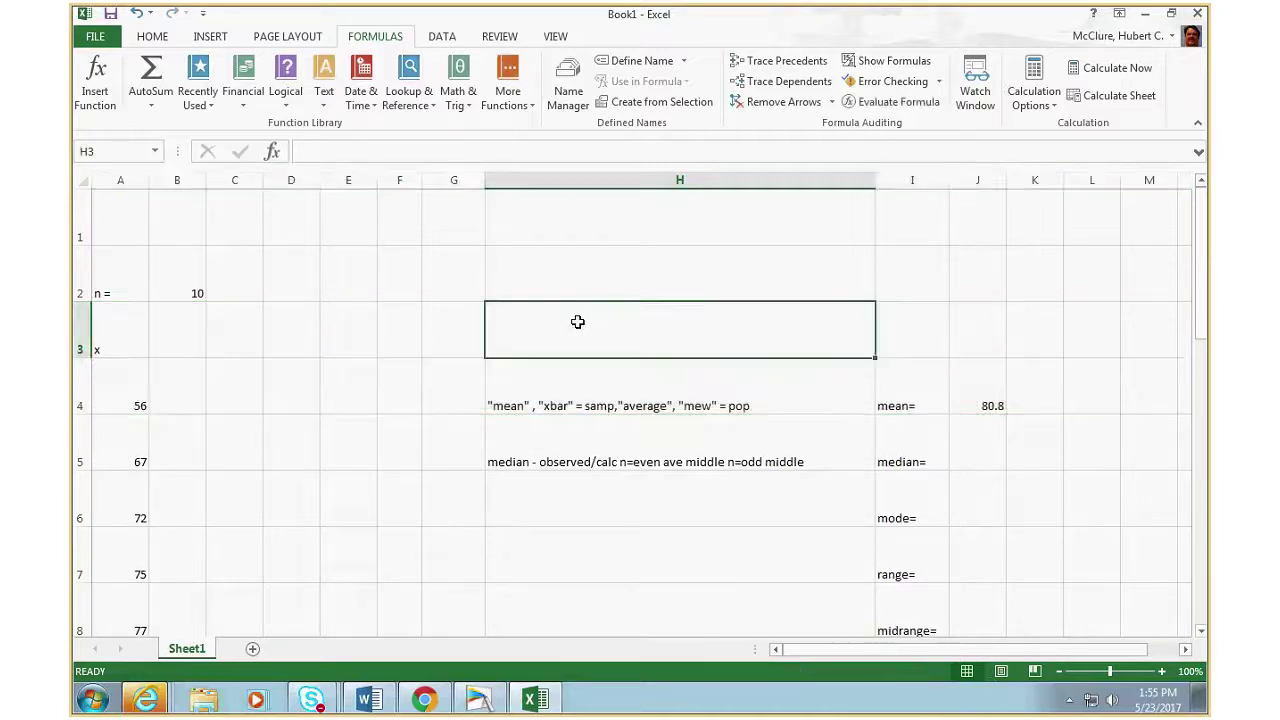
{"action": "left_click", "coordinate": [85, 215]}
{"action": "right_click", "coordinate": [85, 215]}
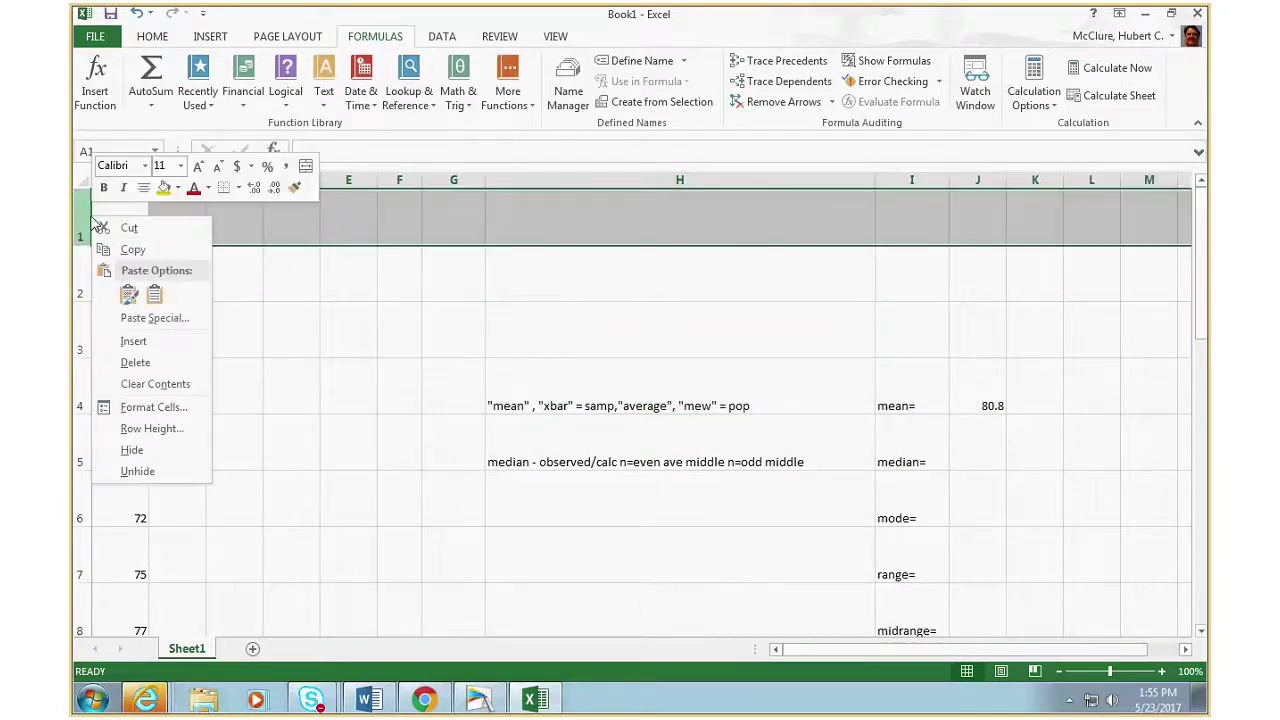
{"action": "left_click", "coordinate": [135, 362]}
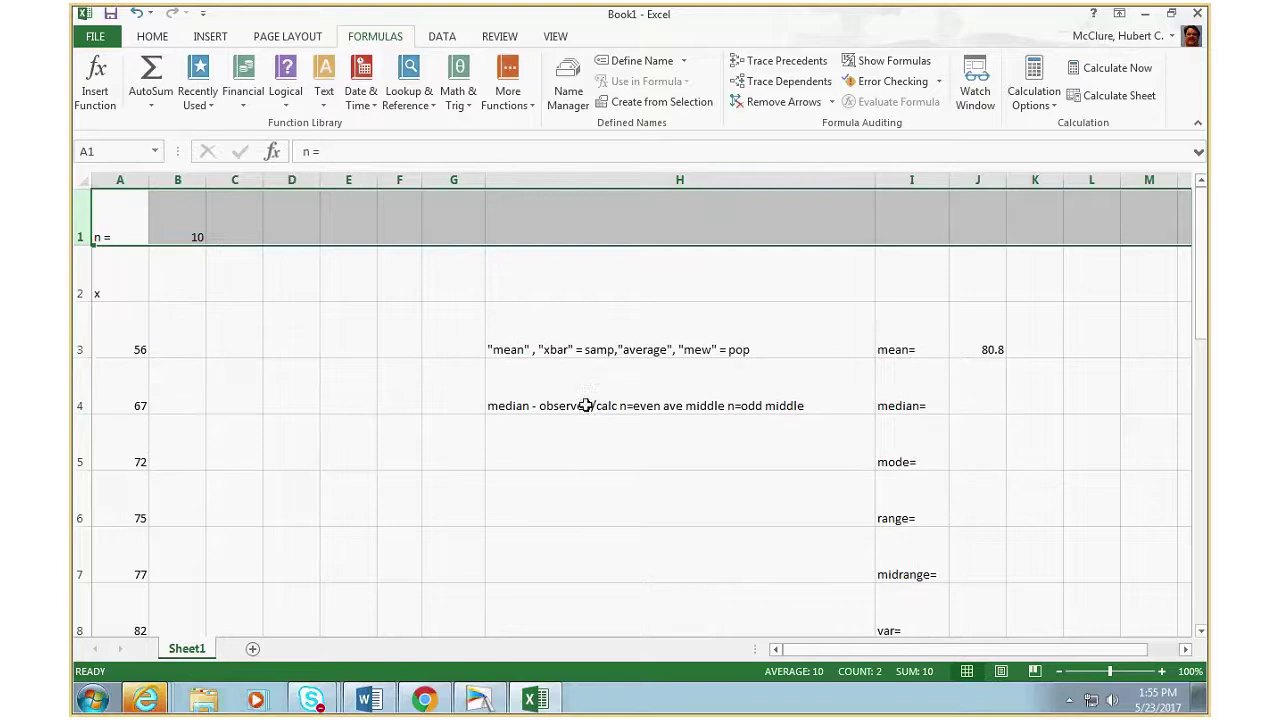
- Turn on text wrapping for the whole of column H
{"action": "left_click", "coordinate": [621, 179]}
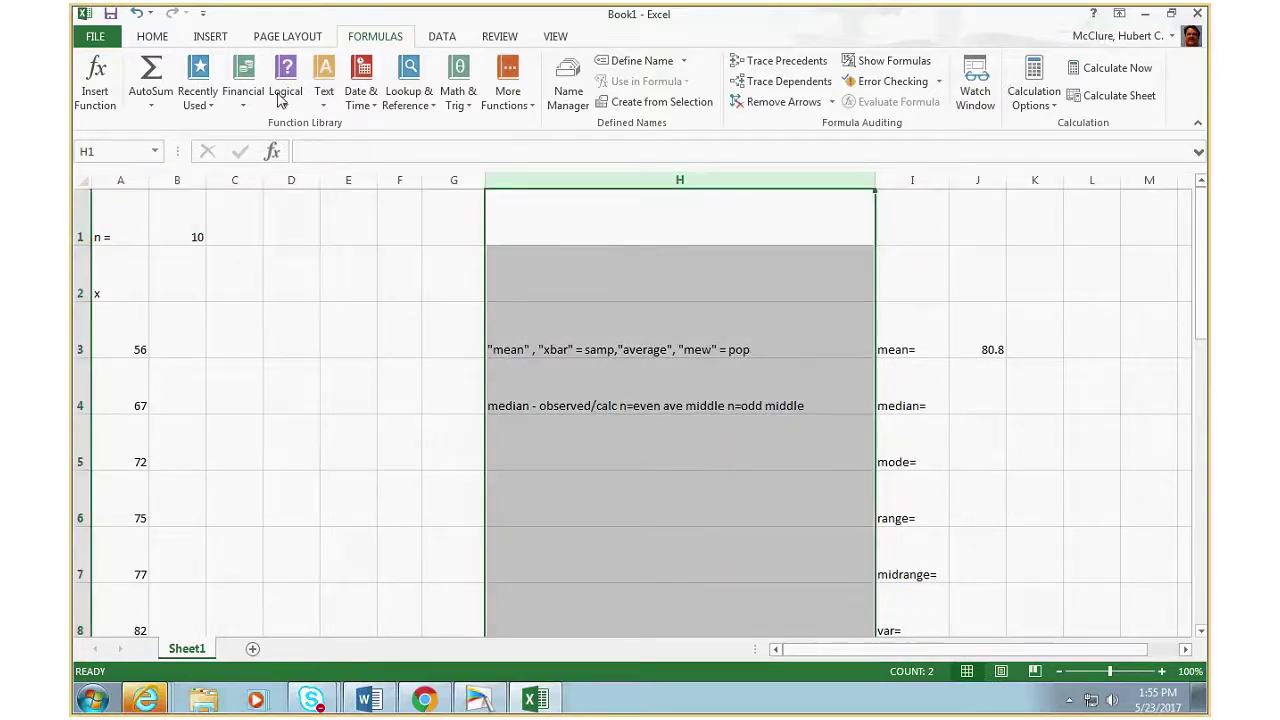
{"action": "right_click", "coordinate": [580, 266]}
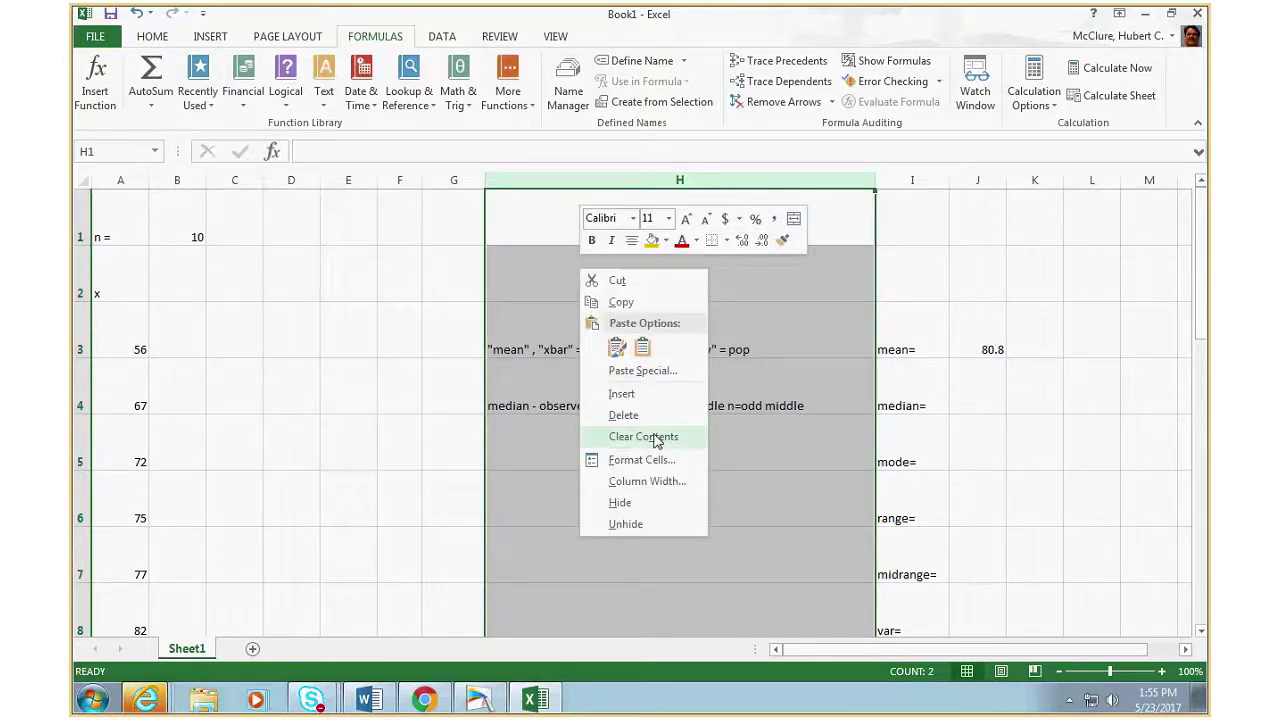
{"action": "left_click", "coordinate": [640, 462]}
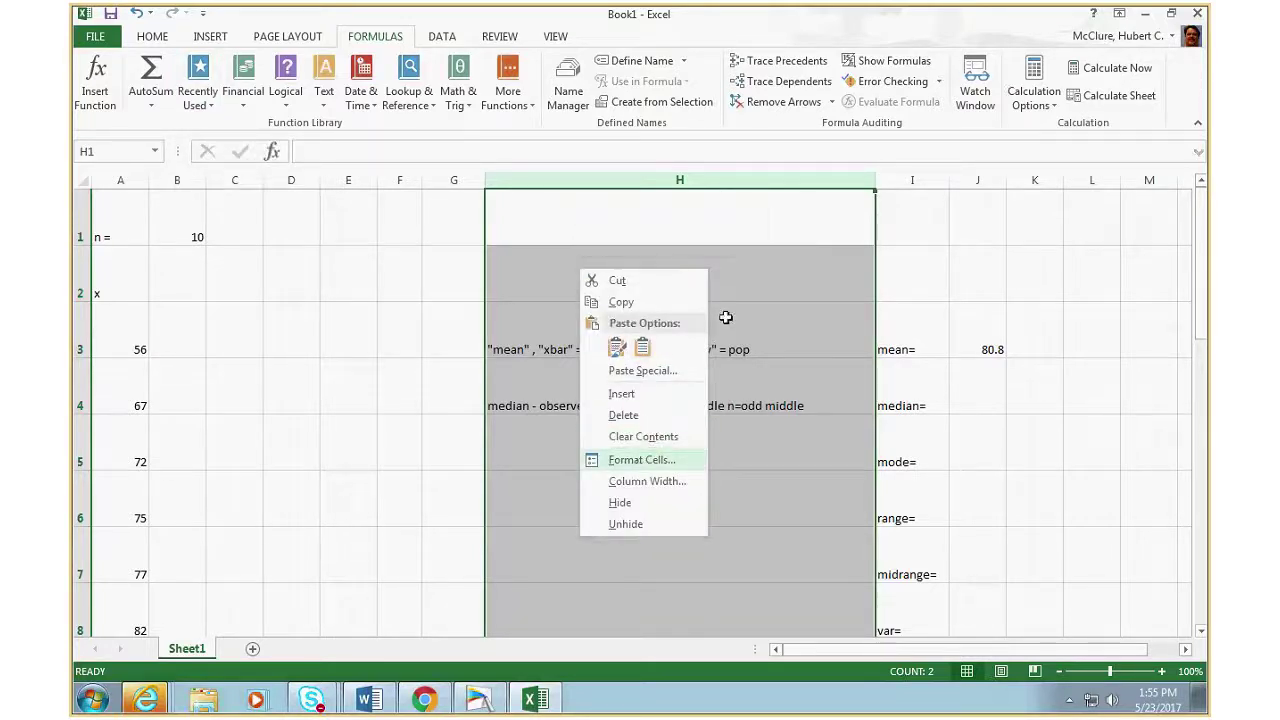
{"action": "left_click", "coordinate": [484, 287]}
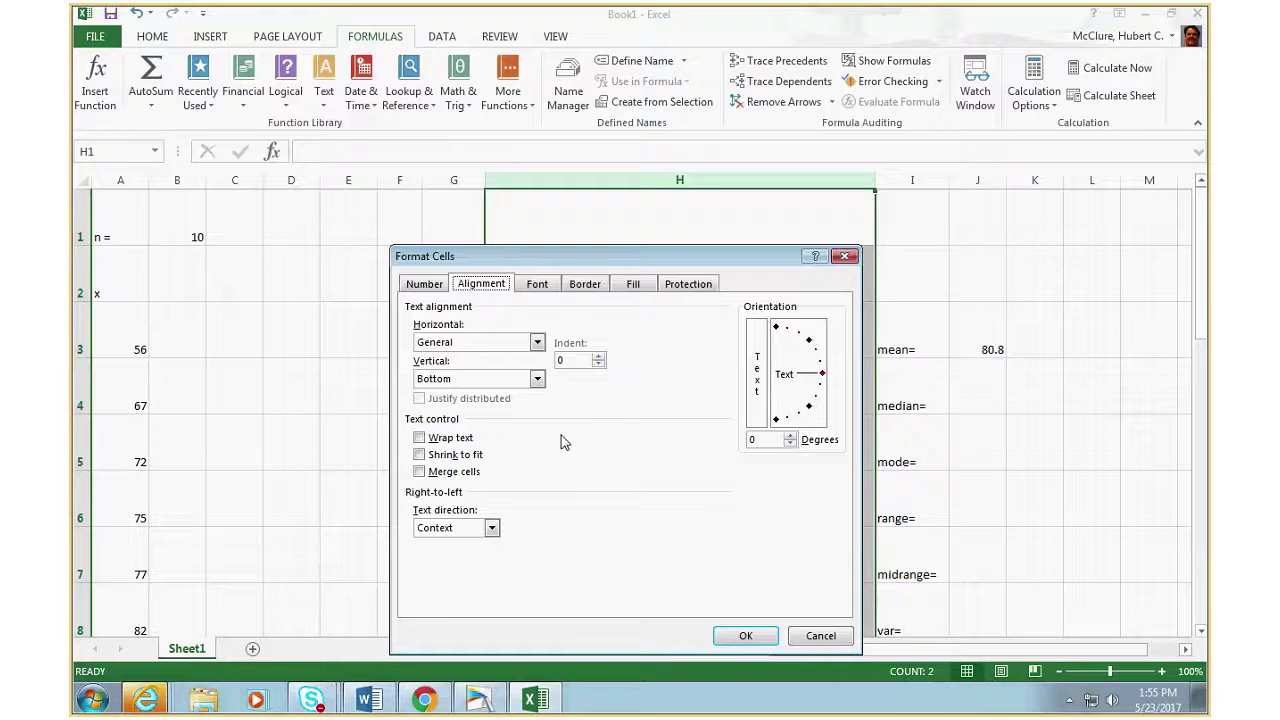
{"action": "left_click", "coordinate": [537, 343]}
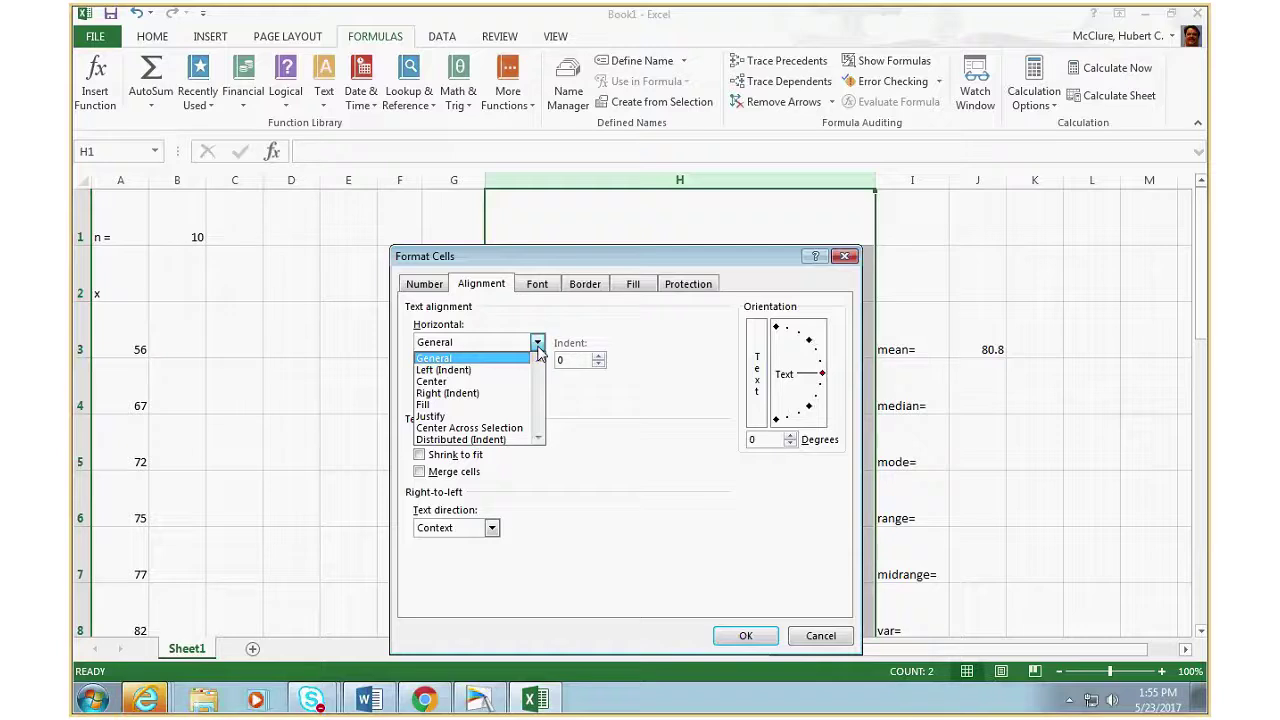
{"action": "left_click", "coordinate": [748, 460]}
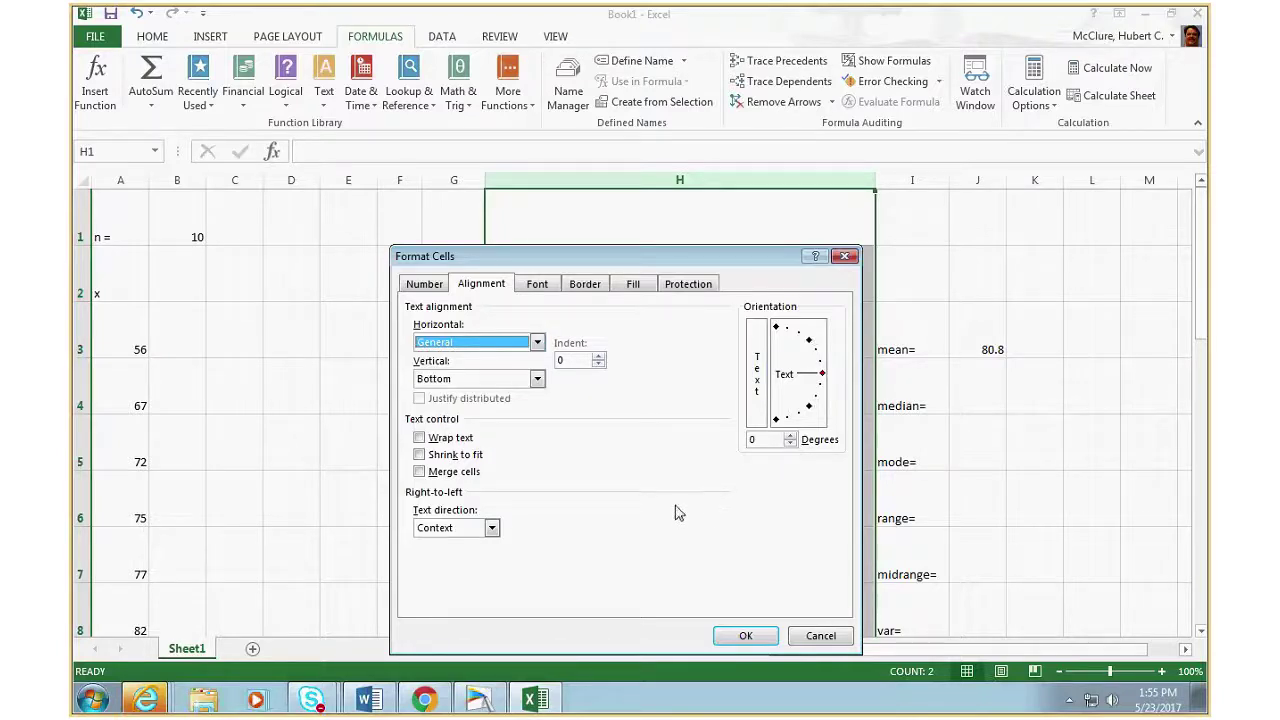
{"action": "left_click", "coordinate": [420, 438]}
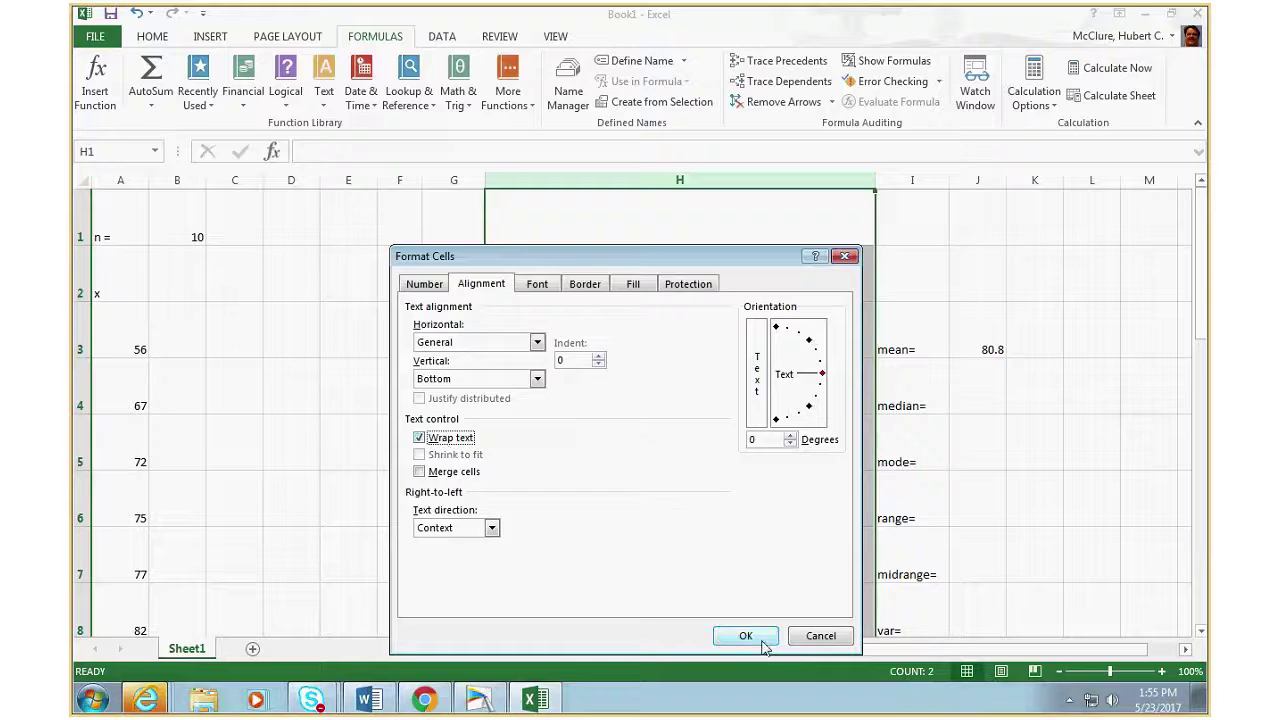
{"action": "left_click", "coordinate": [746, 636]}
- Insert two numbers after n=even ave middle in the median note in H4
{"action": "left_click", "coordinate": [791, 400]}
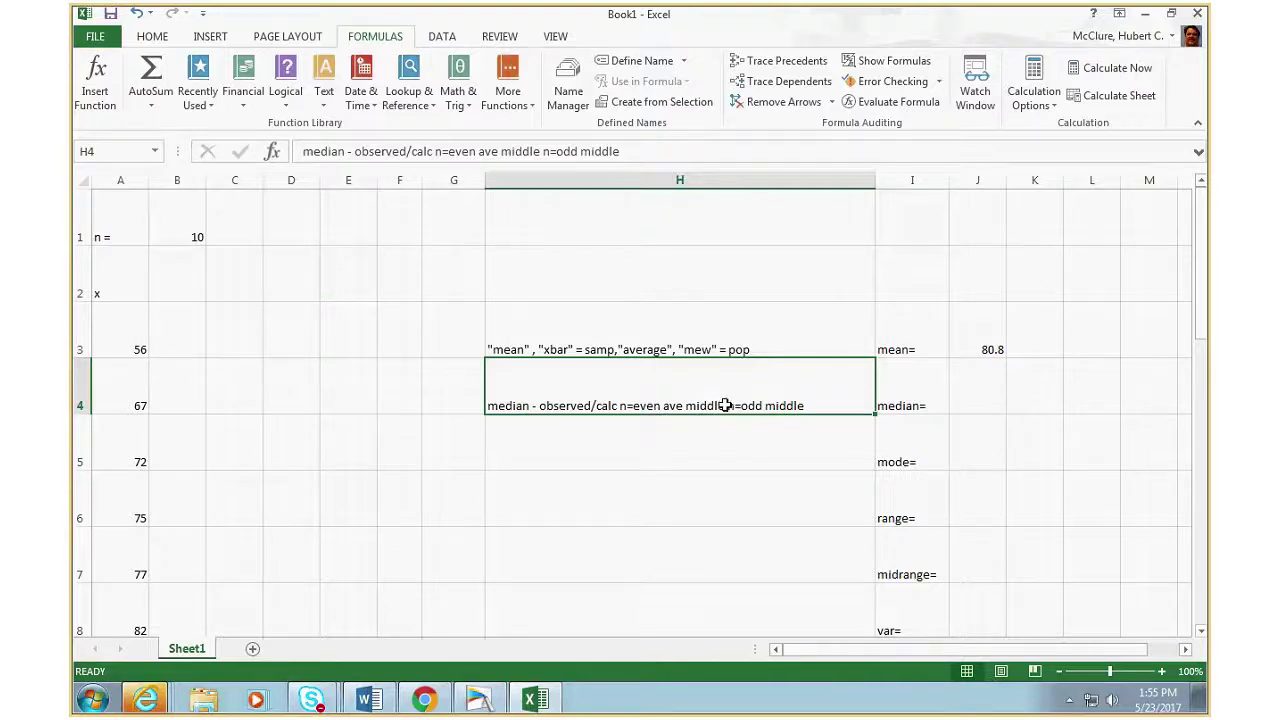
{"action": "left_click", "coordinate": [545, 151]}
{"action": "type", "text": "two n umbers"}
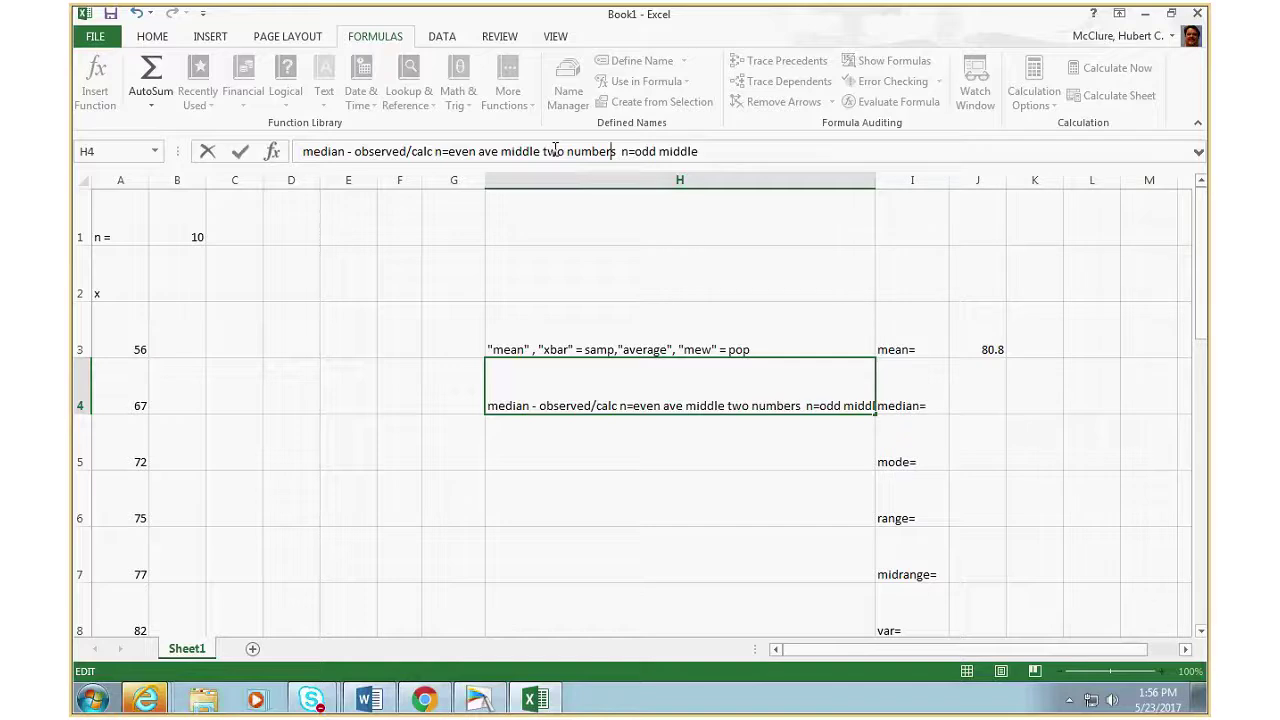
{"action": "key", "text": "Right"}
{"action": "key", "text": "Right"}
{"action": "key", "text": "Right"}
{"action": "key", "text": "Right"}
{"action": "key", "text": "Return"}
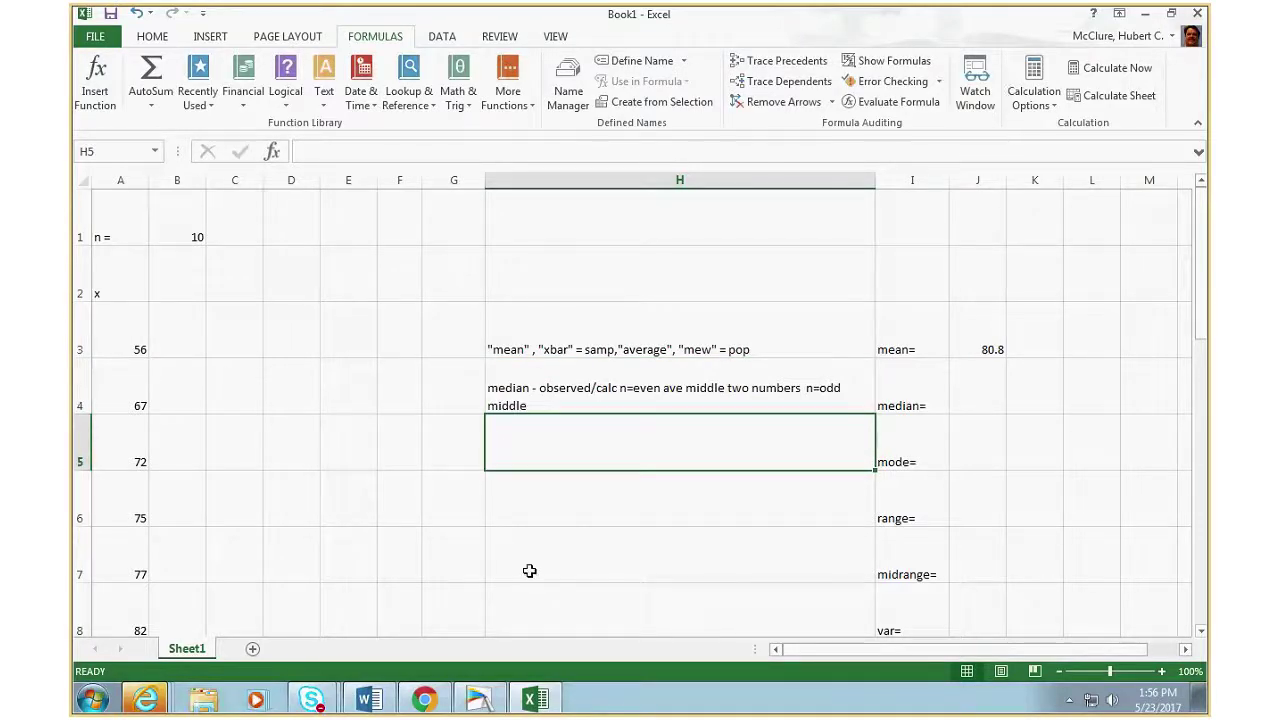
- Append med after n=odd middle at the end of the median note in H4
{"action": "left_click", "coordinate": [580, 400]}
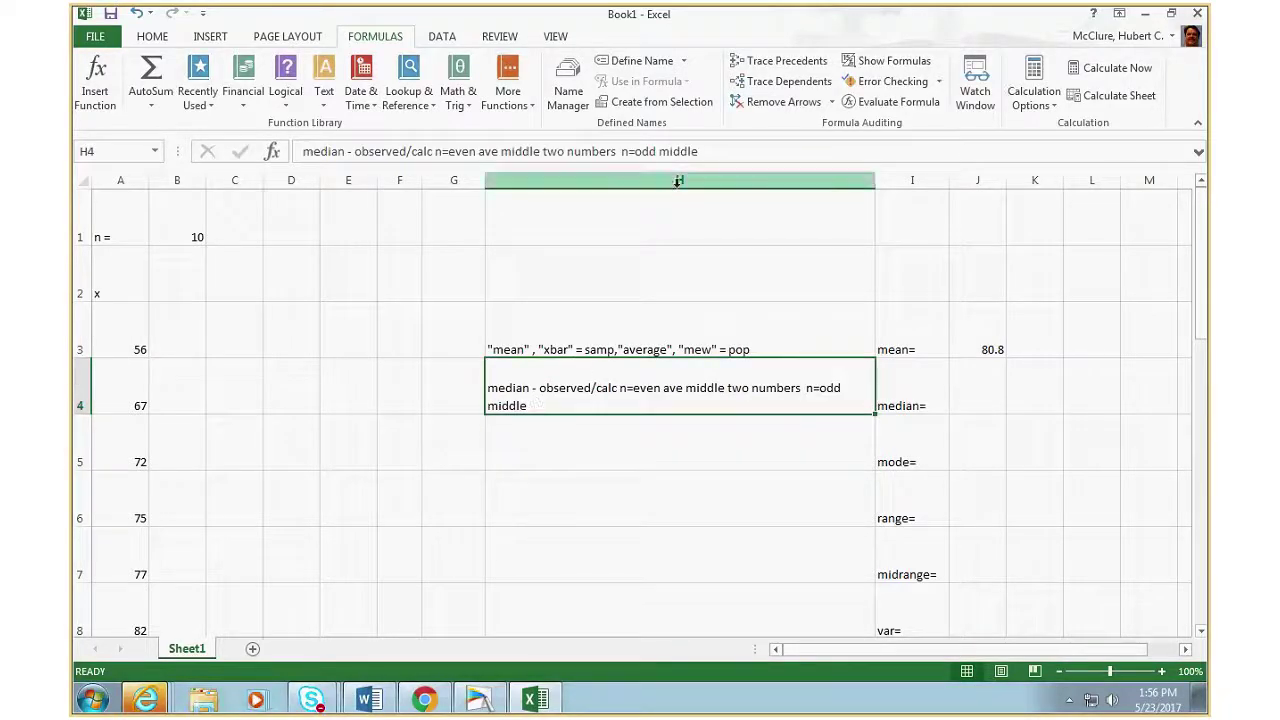
{"action": "left_click", "coordinate": [704, 151]}
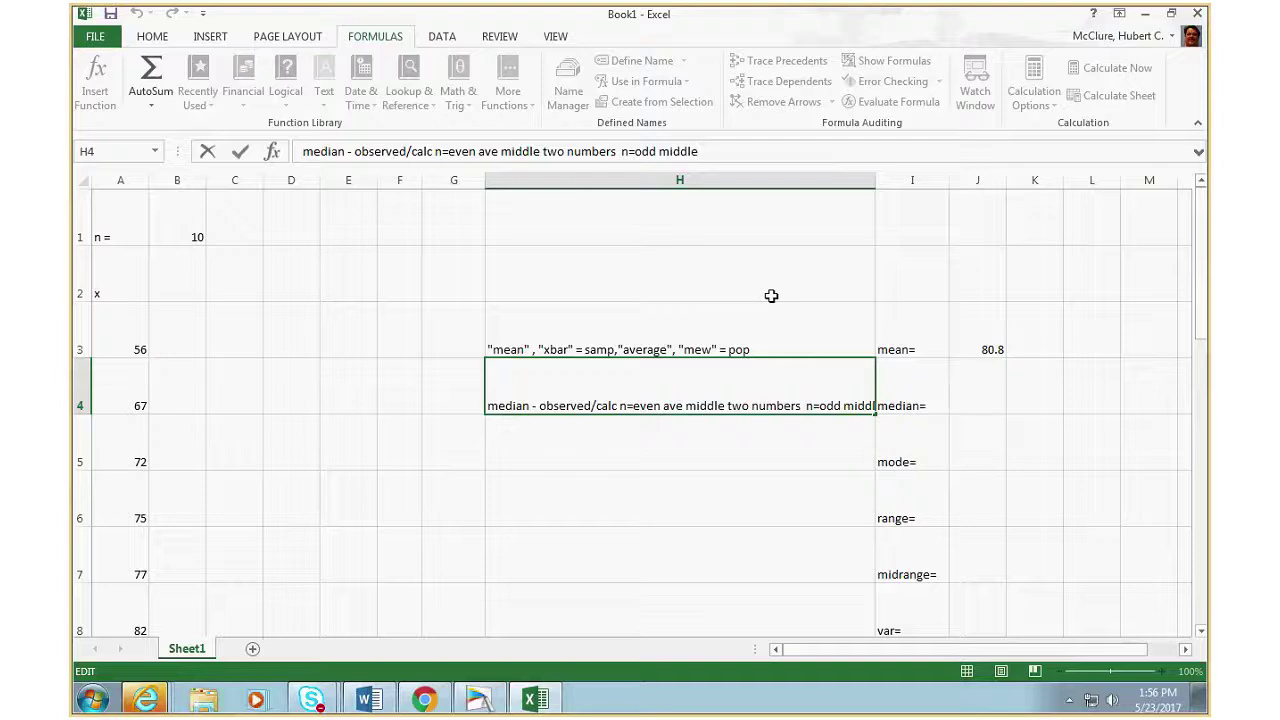
{"action": "type", "text": "med"}
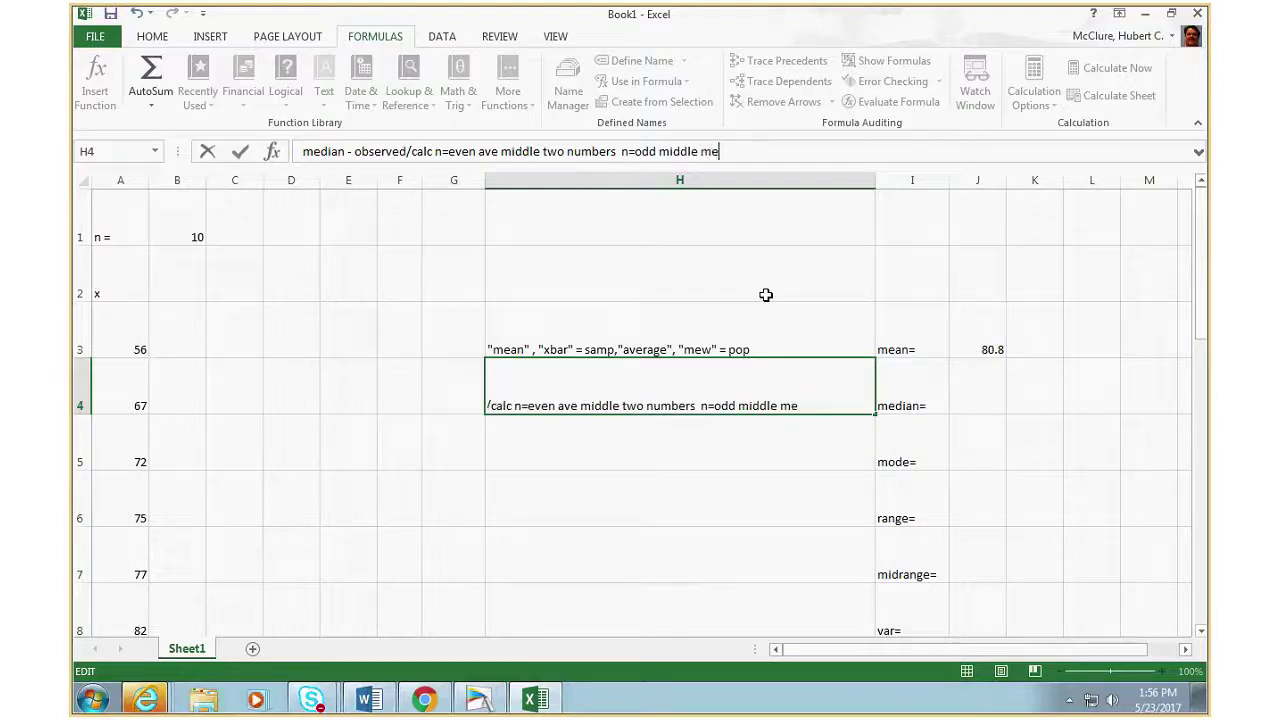
- Complete the median note in H4 so it ends with "median is also 50th%tile and 2nd 1/4tile"
{"action": "type", "text": "ian is also 50"}
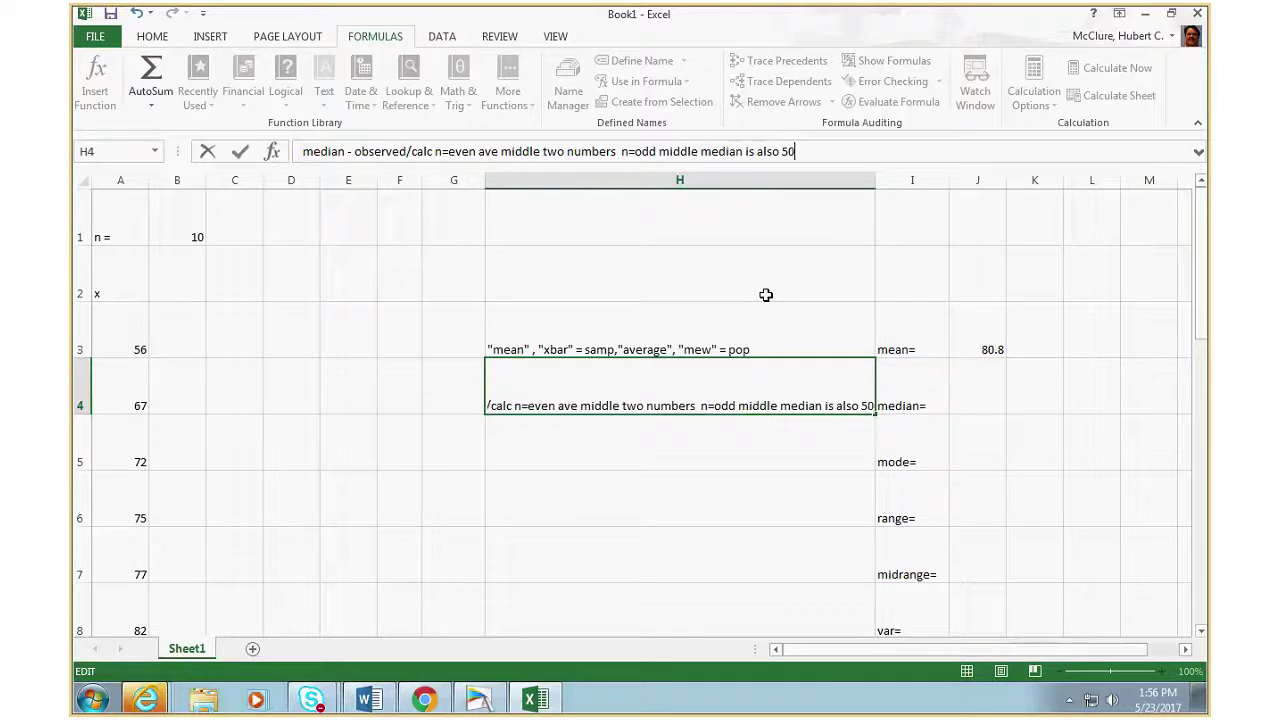
{"action": "type", "text": "th%til"}
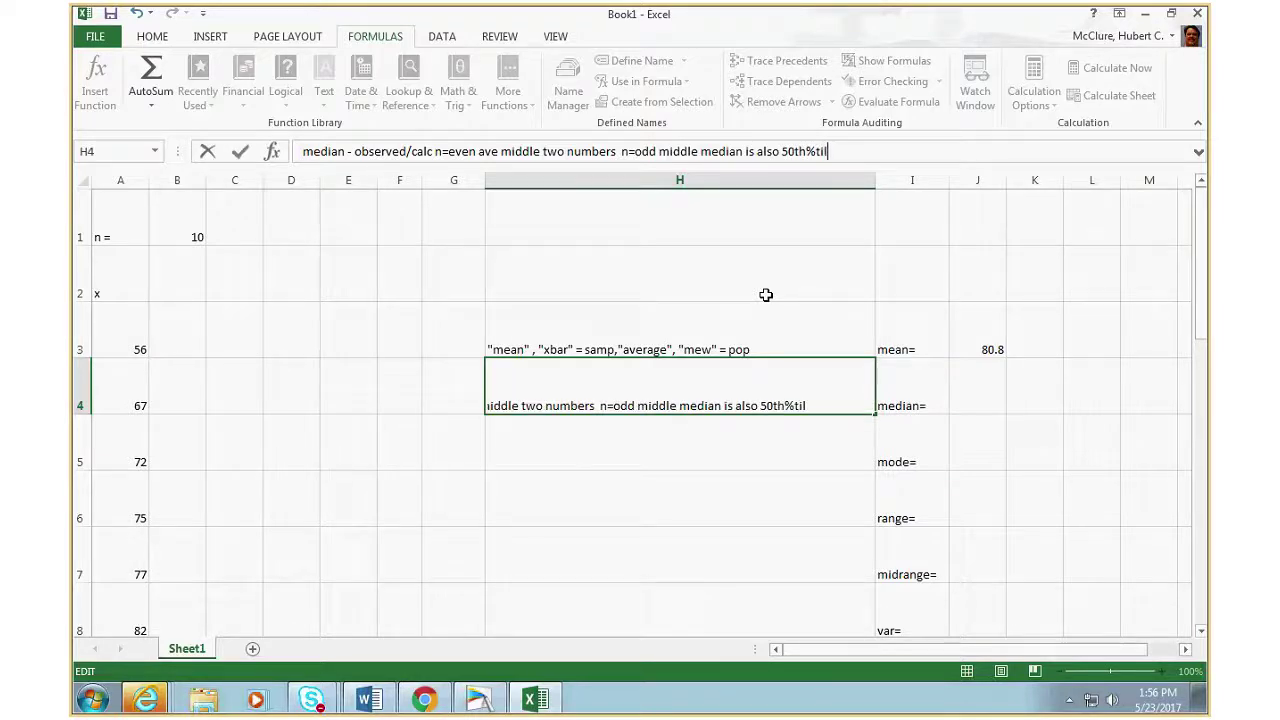
{"action": "type", "text": "e and 2nd "}
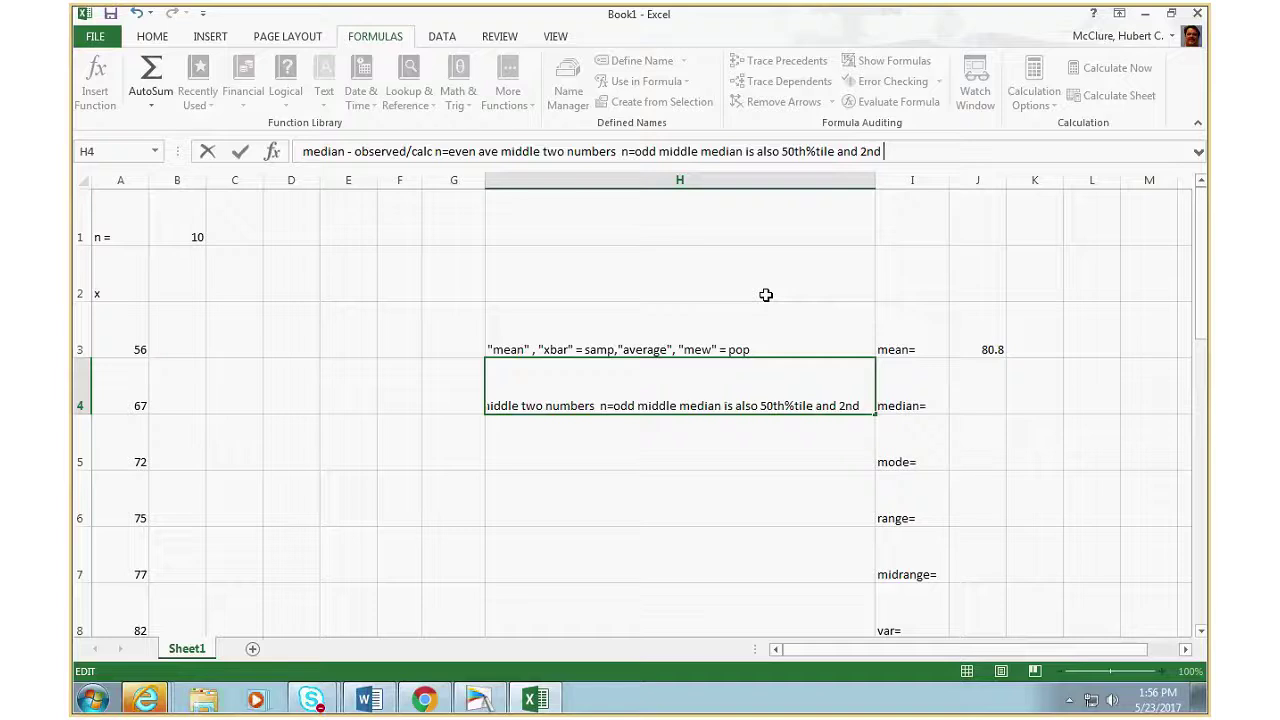
{"action": "type", "text": "1/4tile"}
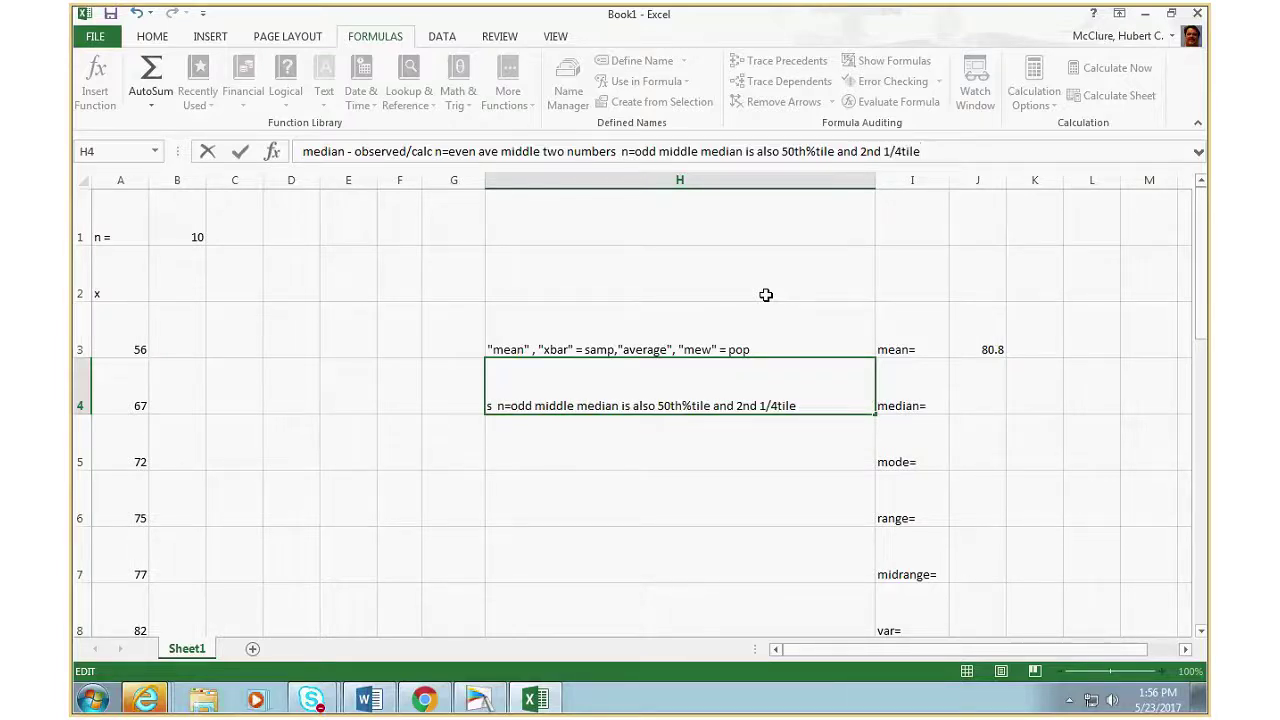
{"action": "key", "text": "Return"}
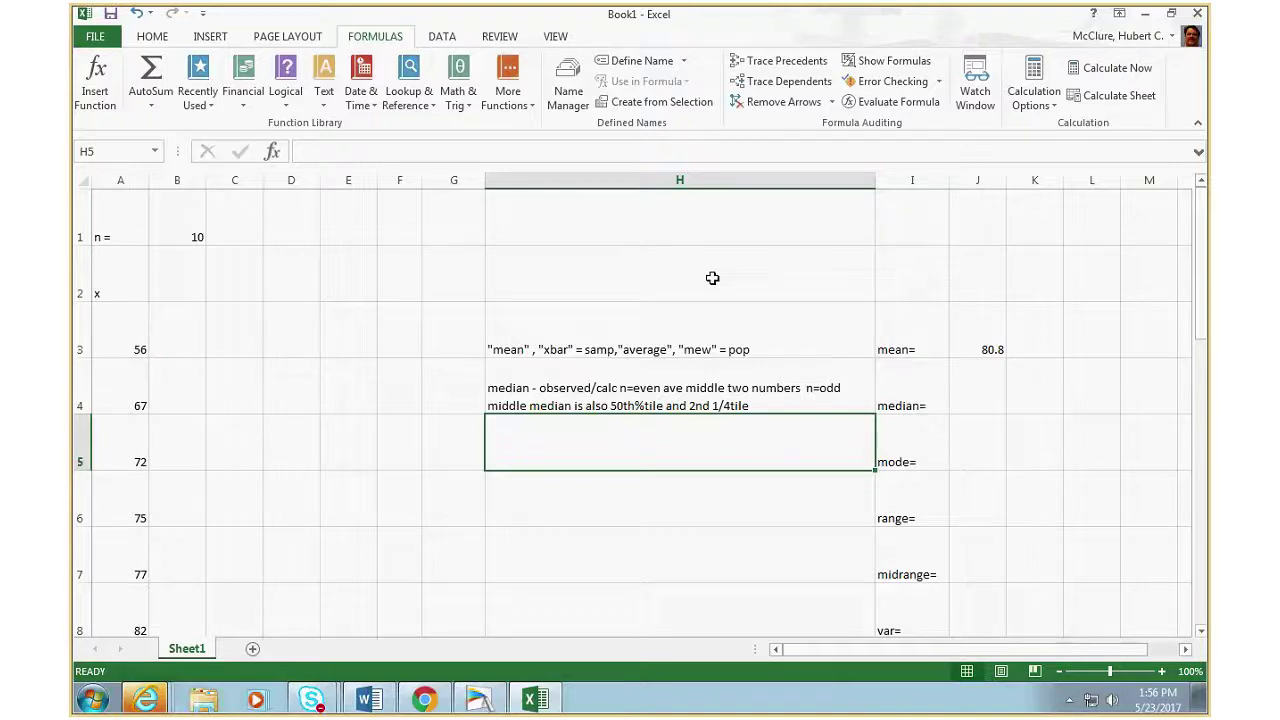
{"action": "key", "text": "Return"}
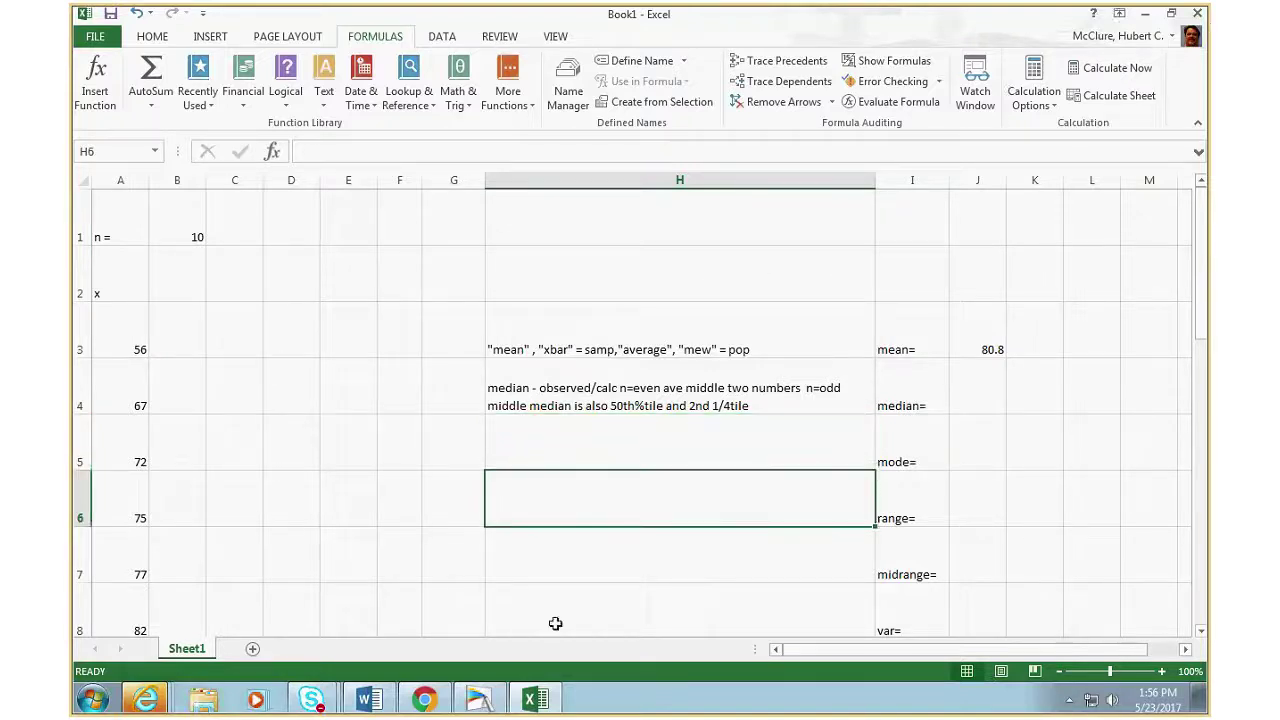
- Go through the x values to find the two middle ones, and highlight cells A7:A8 with a gold fill
{"action": "scroll", "coordinate": [336, 364], "scroll_direction": "down", "scroll_amount": 2}
{"action": "scroll", "coordinate": [336, 364], "scroll_direction": "up", "scroll_amount": 3}
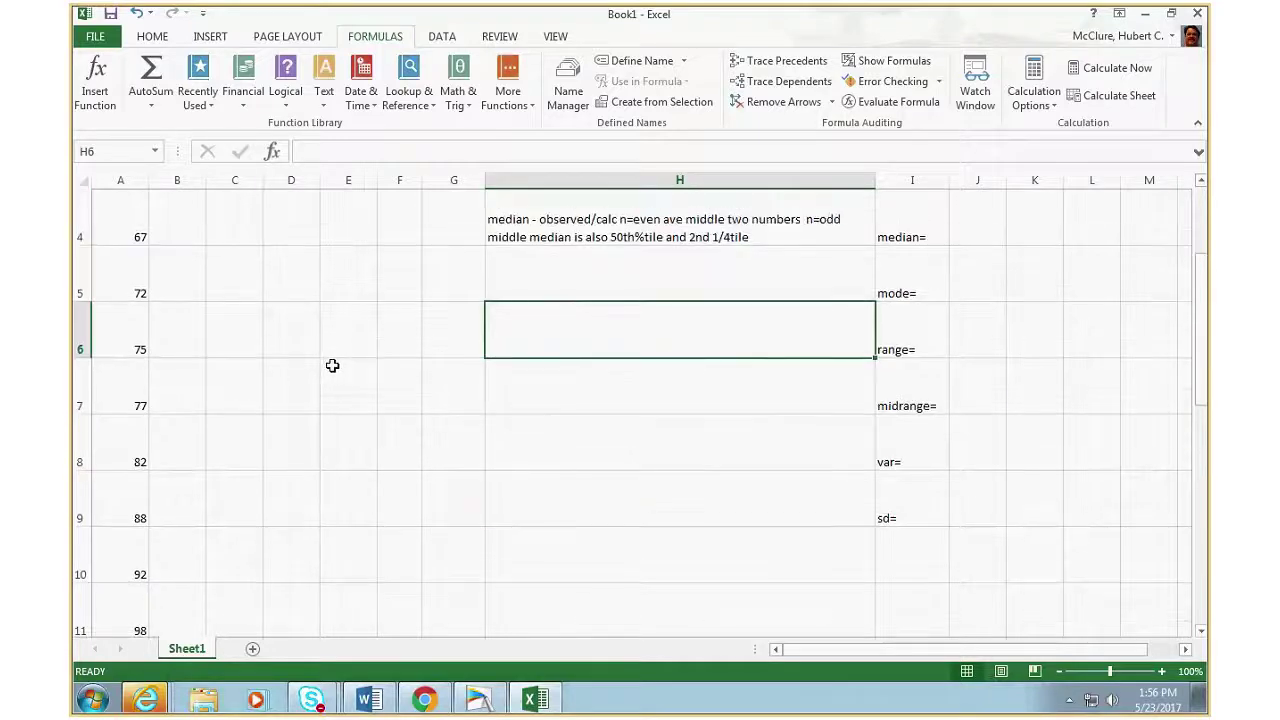
{"action": "left_click", "coordinate": [127, 345]}
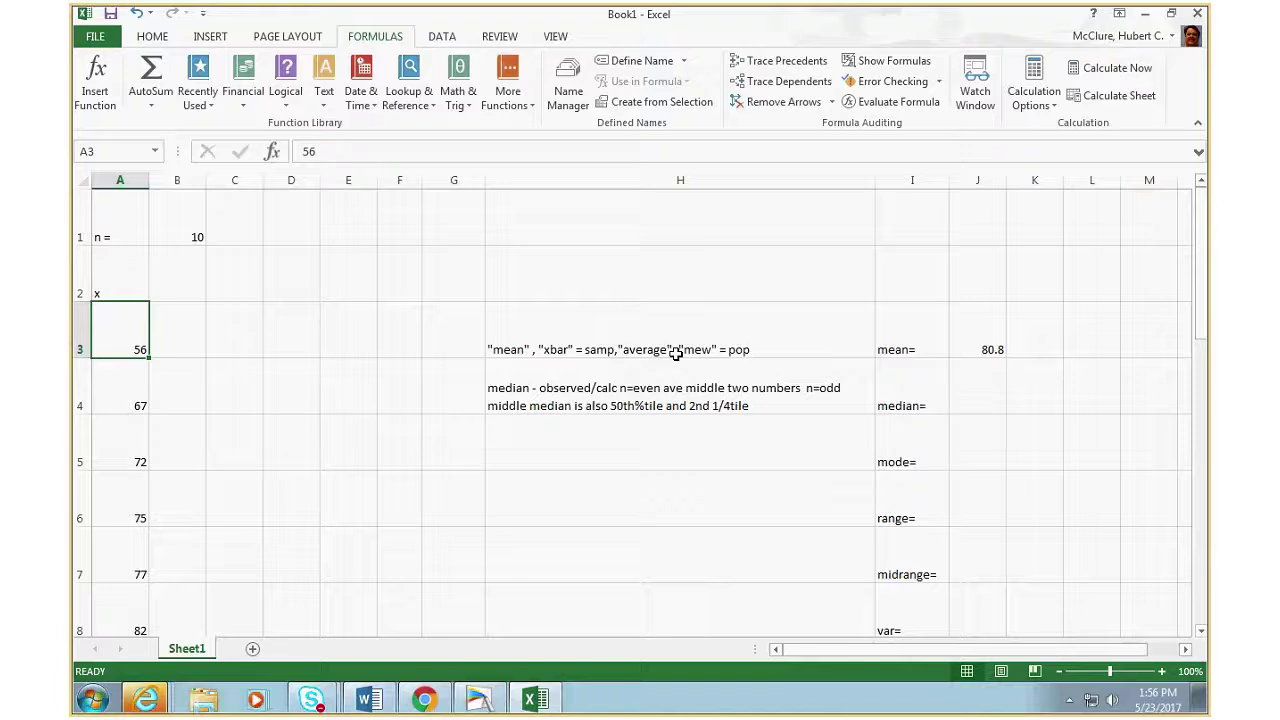
{"action": "key", "text": "Down"}
{"action": "key", "text": "Down"}
{"action": "key", "text": "Down"}
{"action": "key", "text": "Down"}
{"action": "key", "text": "Down"}
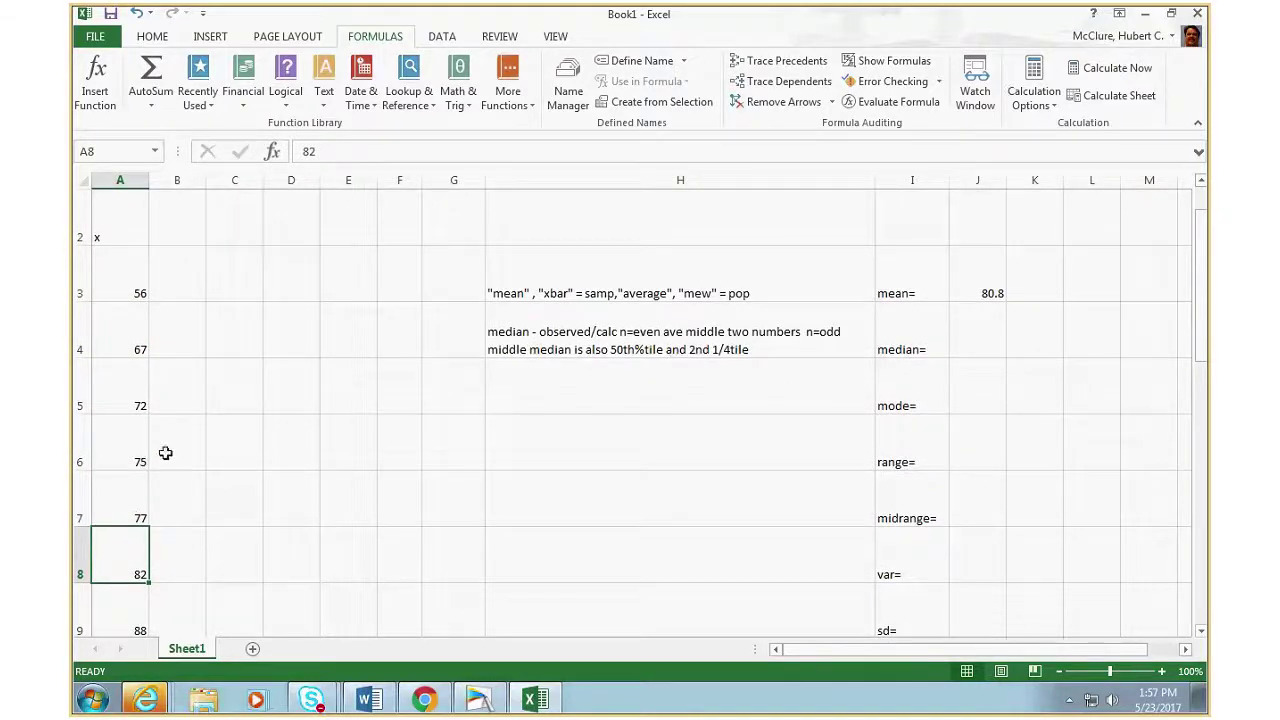
{"action": "left_click_drag", "start_coordinate": [131, 502], "coordinate": [129, 562]}
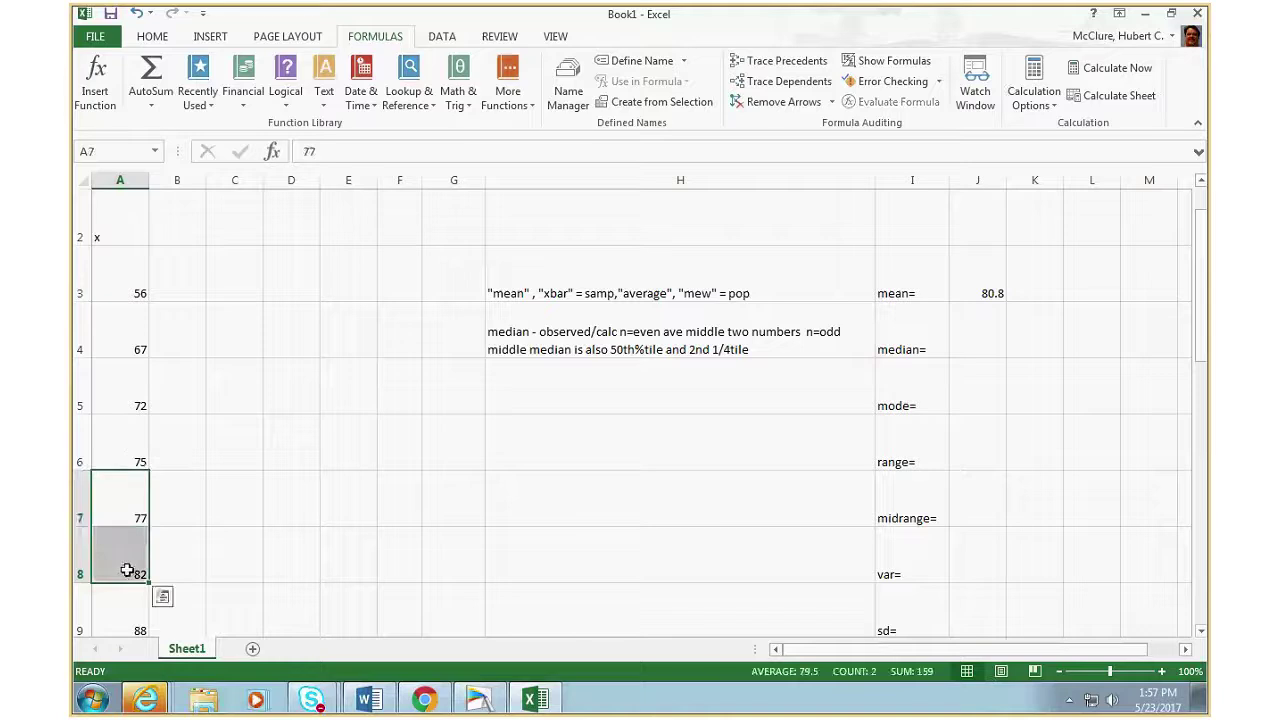
{"action": "left_click", "coordinate": [155, 38]}
{"action": "left_click", "coordinate": [278, 98]}
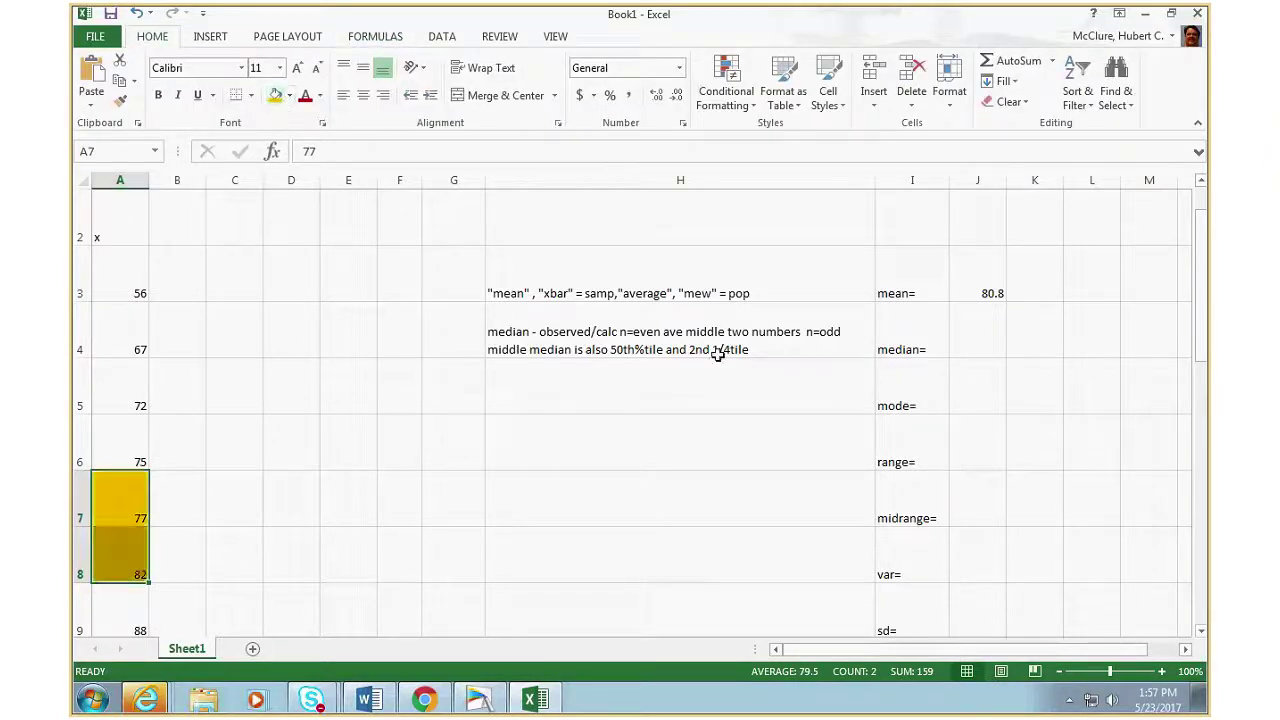
- Fill median result cell J4 with the same gold colour and widen column J
{"action": "left_click", "coordinate": [980, 338]}
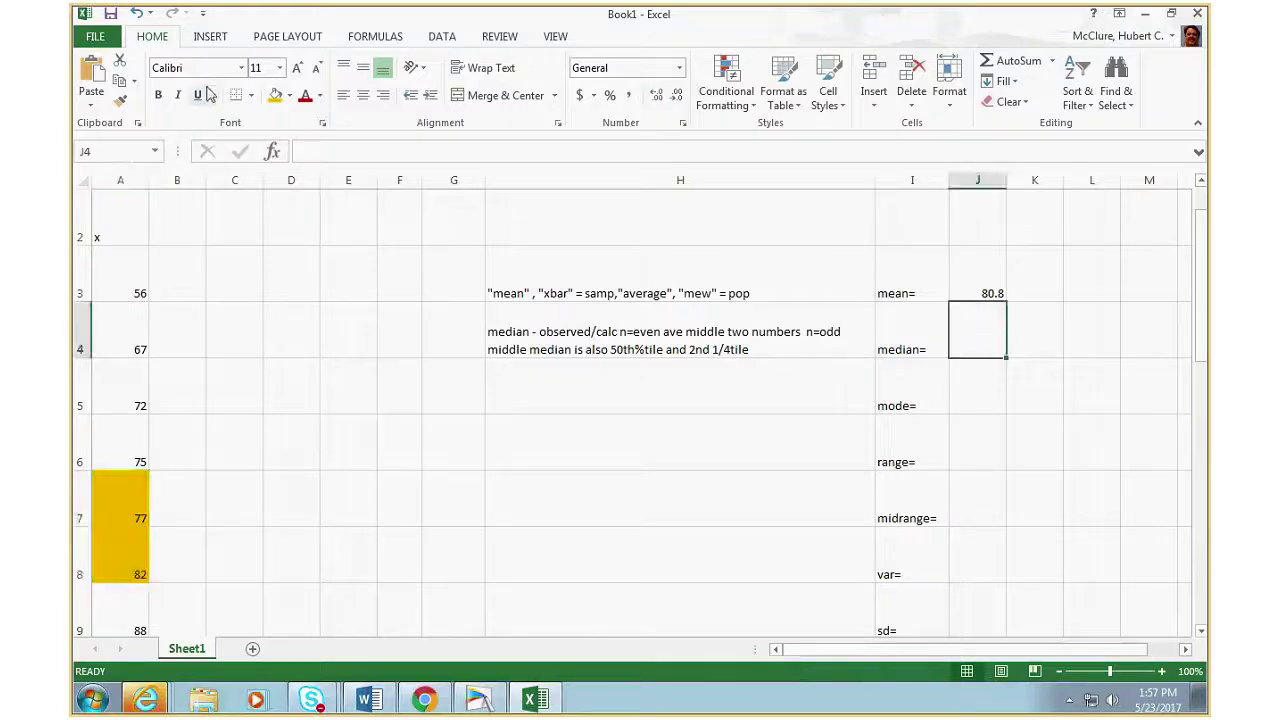
{"action": "left_click", "coordinate": [275, 100]}
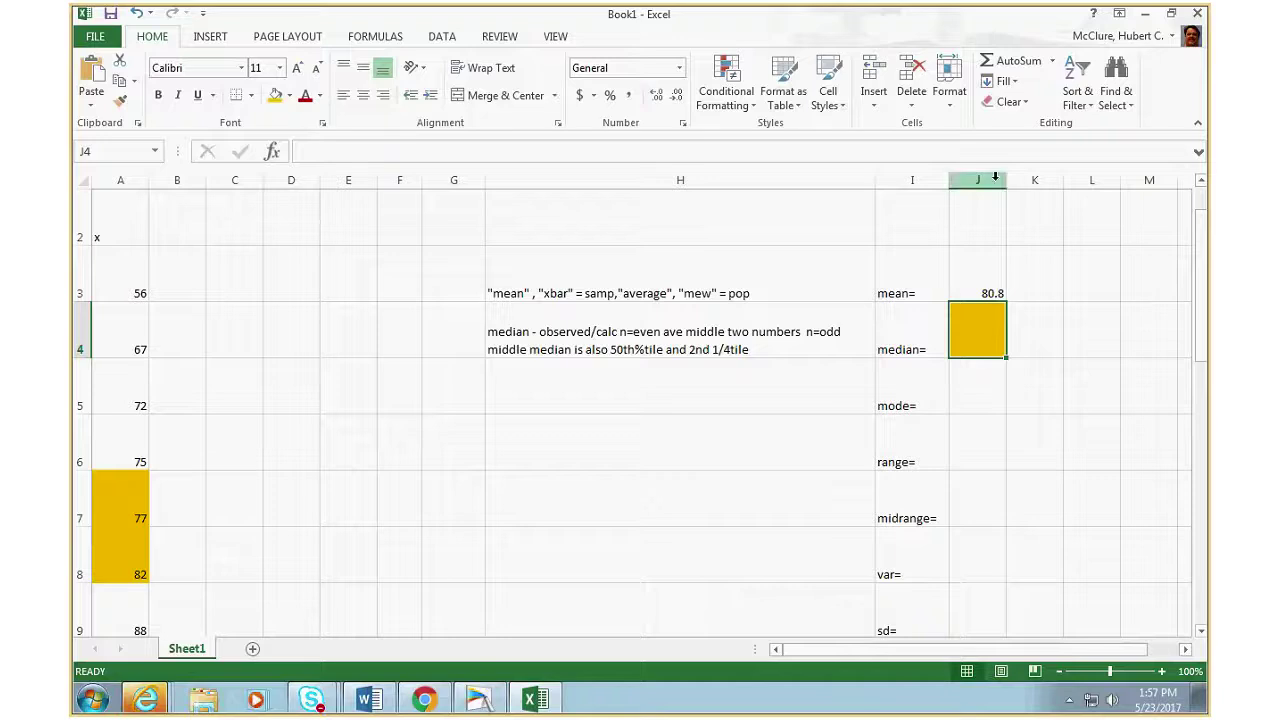
{"action": "left_click_drag", "start_coordinate": [1004, 180], "coordinate": [1047, 180]}
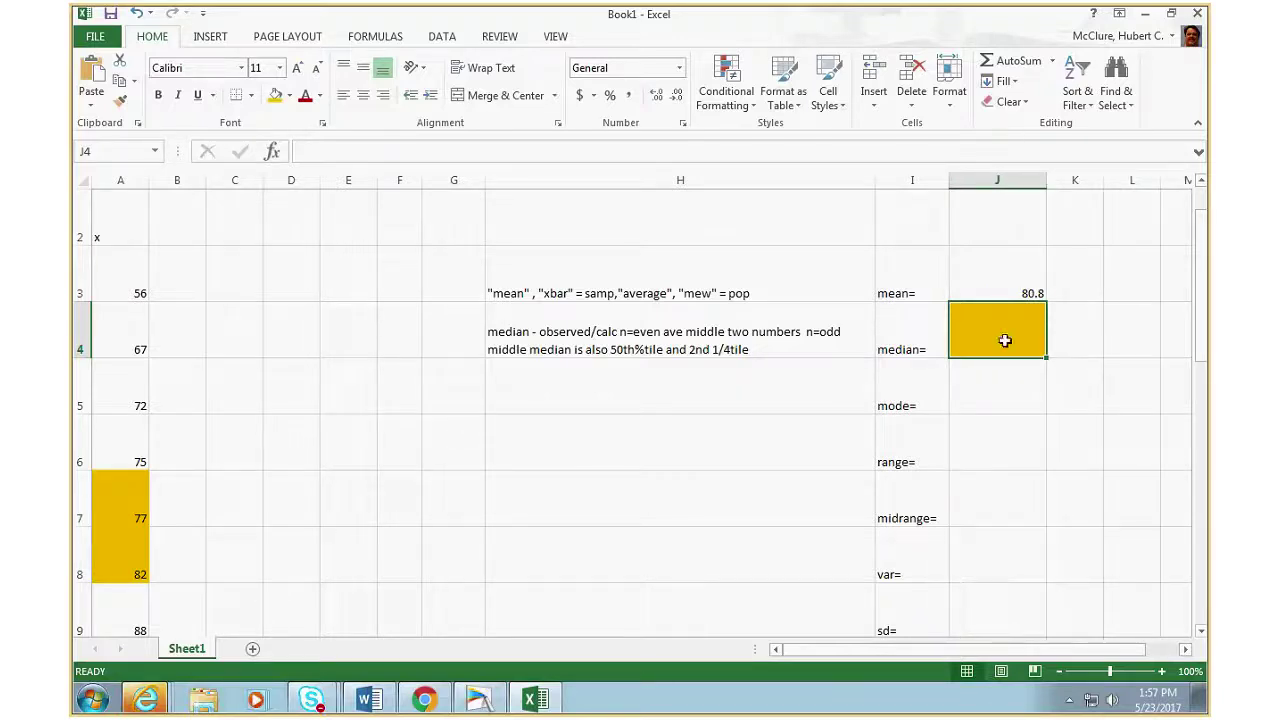
- Calculate the median in J4 with the formula =(A7+A8)/2
{"action": "type", "text": "="}
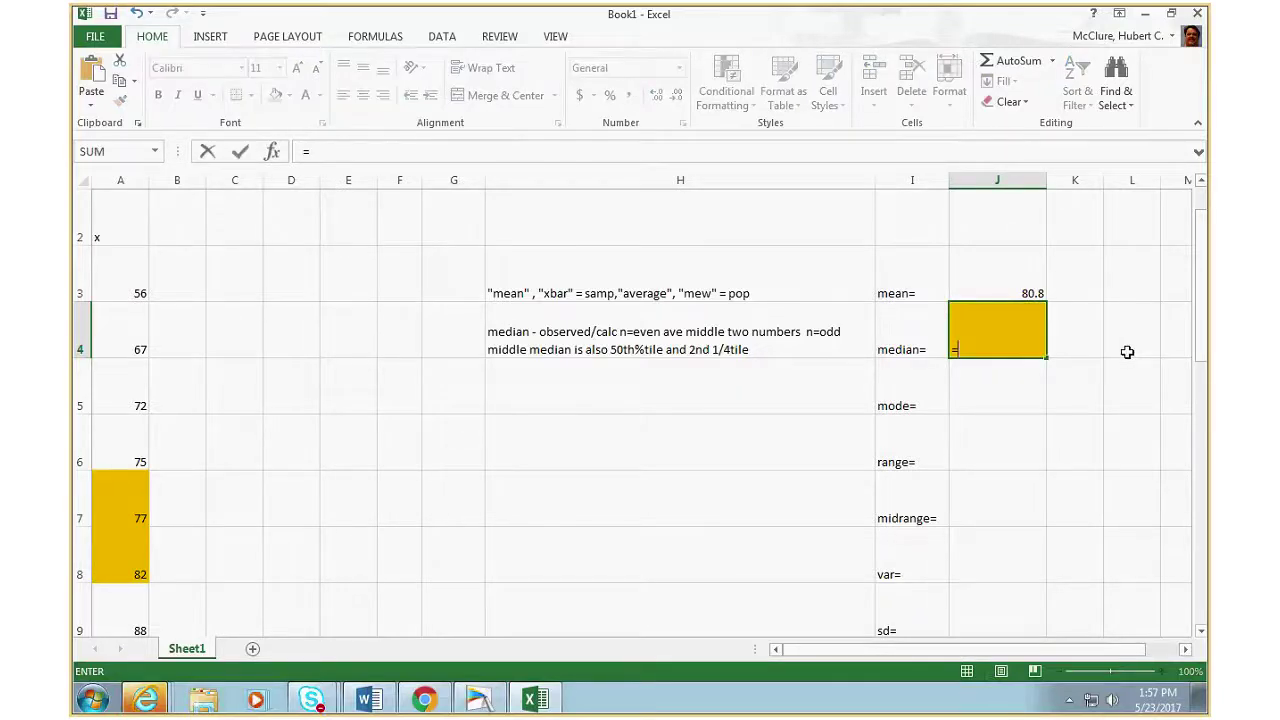
{"action": "type", "text": "("}
{"action": "left_click", "coordinate": [126, 517]}
{"action": "type", "text": "+"}
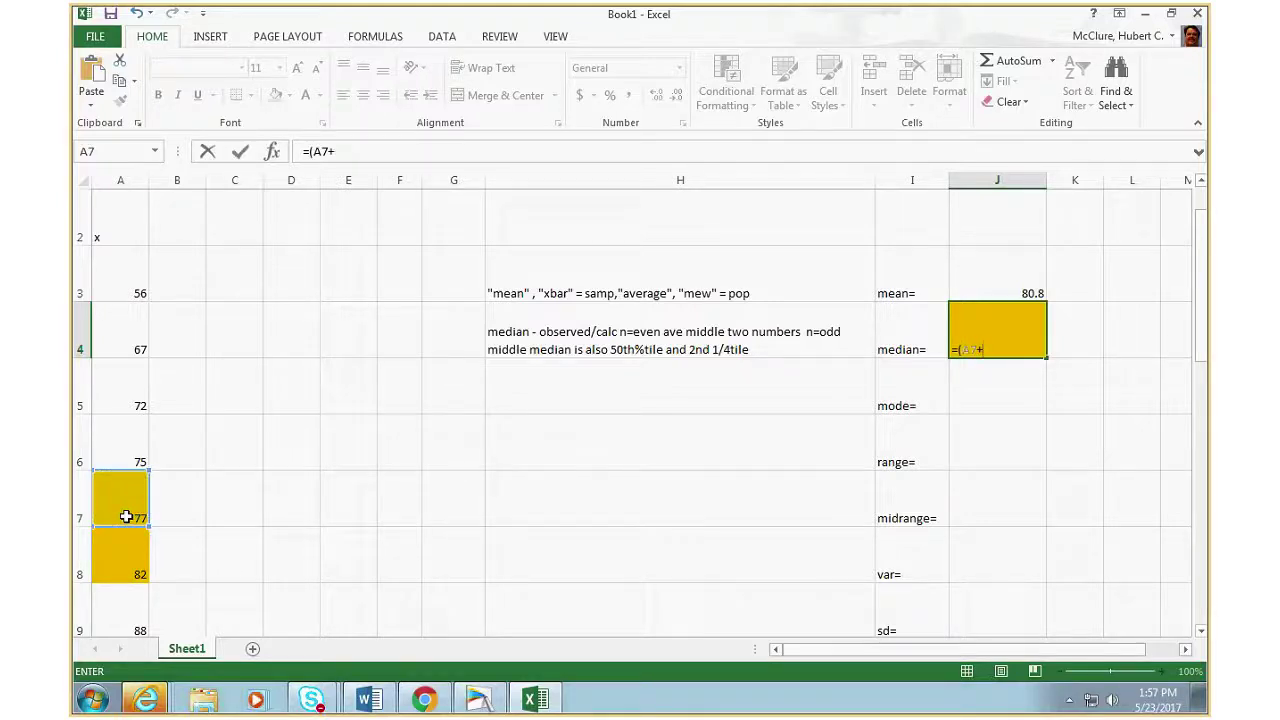
{"action": "left_click", "coordinate": [129, 552]}
{"action": "type", "text": ")/2"}
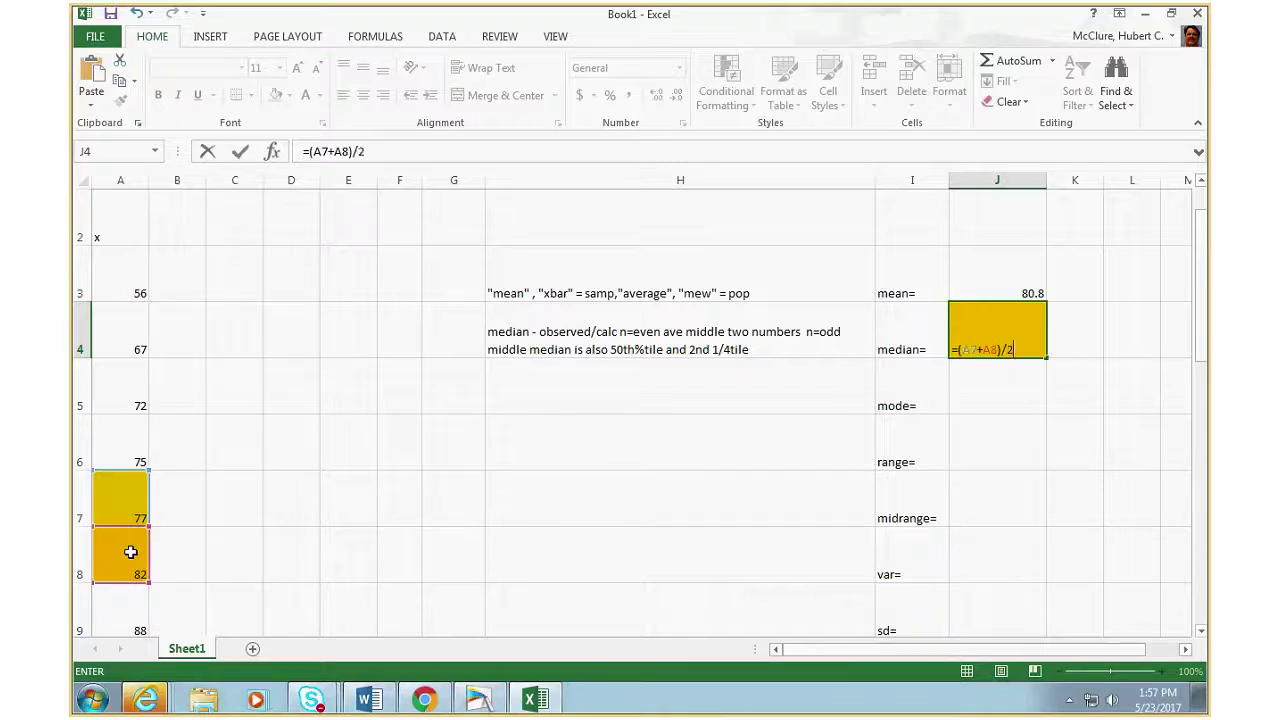
{"action": "key", "text": "Return"}
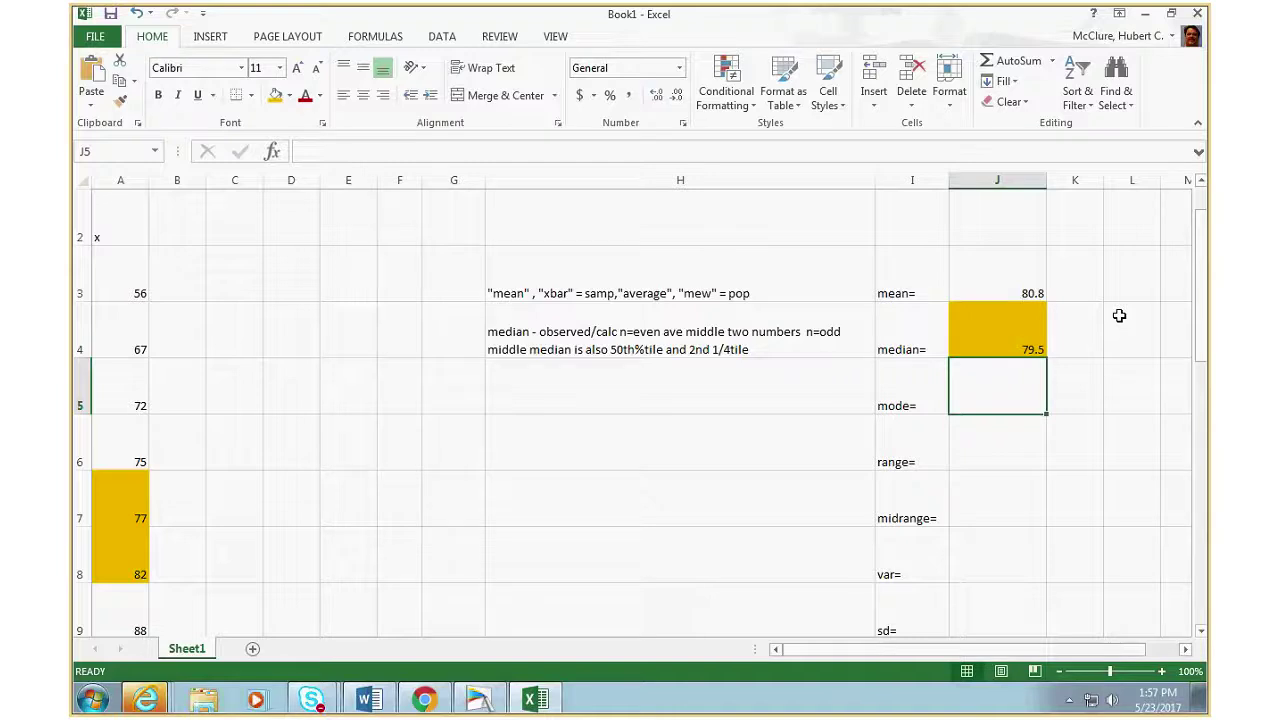
- Write the mode note "mode=most shows up the most observed" in cell H5
{"action": "left_click", "coordinate": [523, 397]}
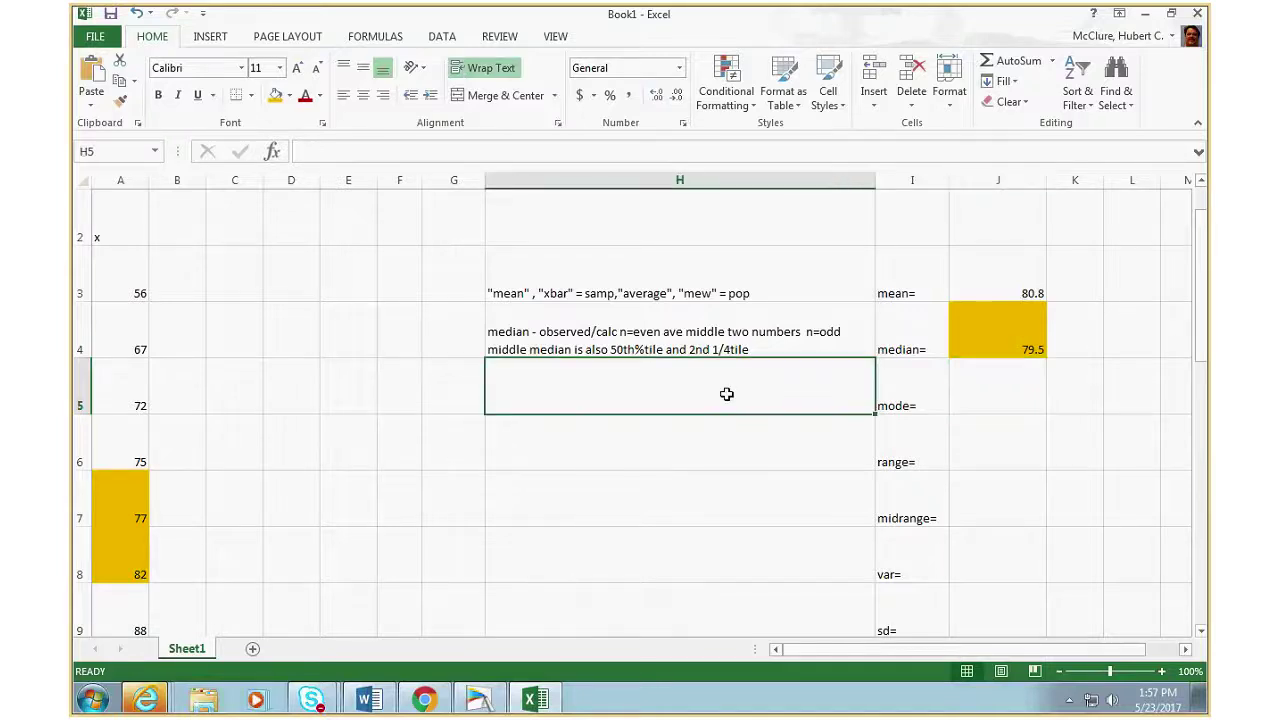
{"action": "type", "text": "mo"}
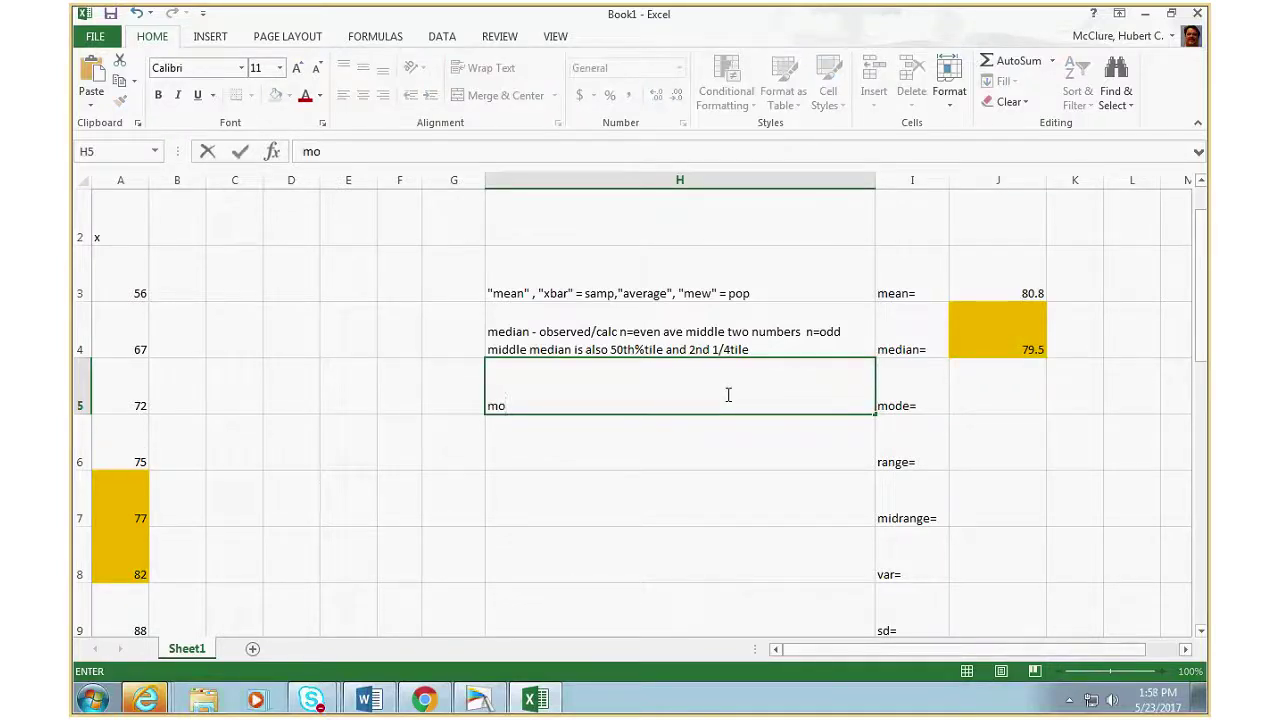
{"action": "type", "text": "de"}
{"action": "key", "text": "BackSpace"}
{"action": "key", "text": "BackSpace"}
{"action": "type", "text": "de=most  shows "}
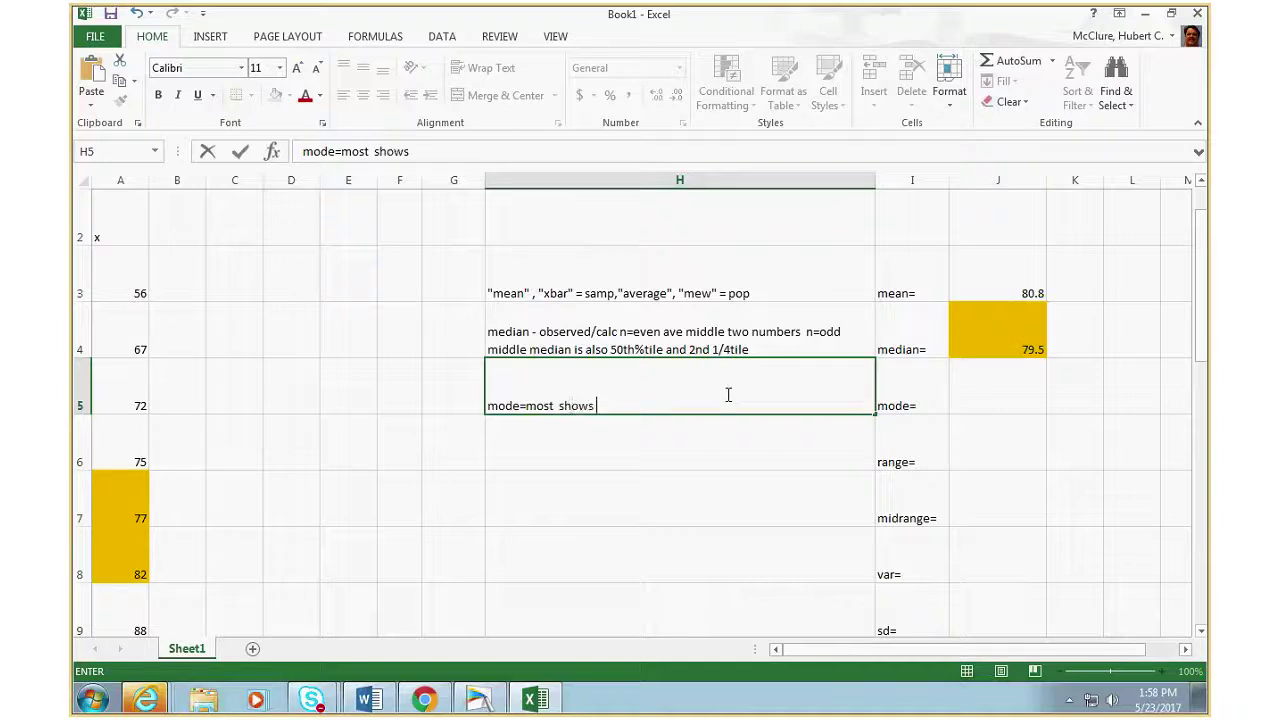
{"action": "type", "text": "up the most"}
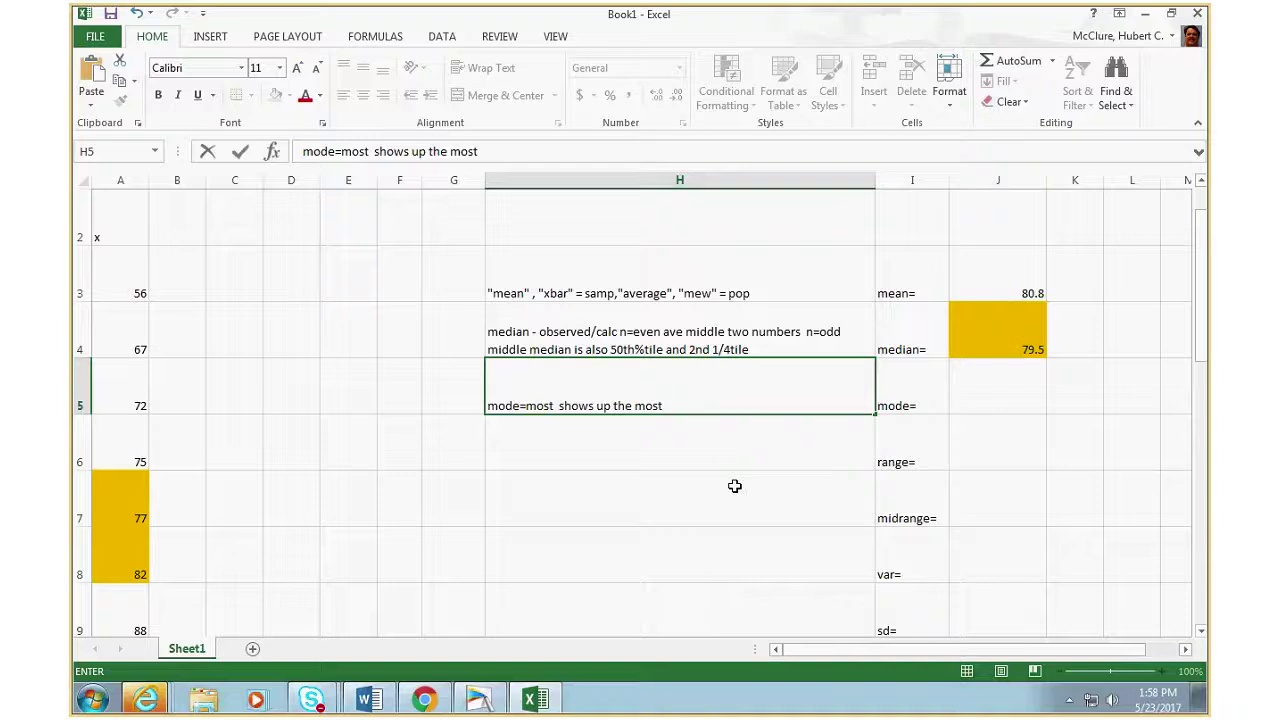
{"action": "type", "text": "observed"}
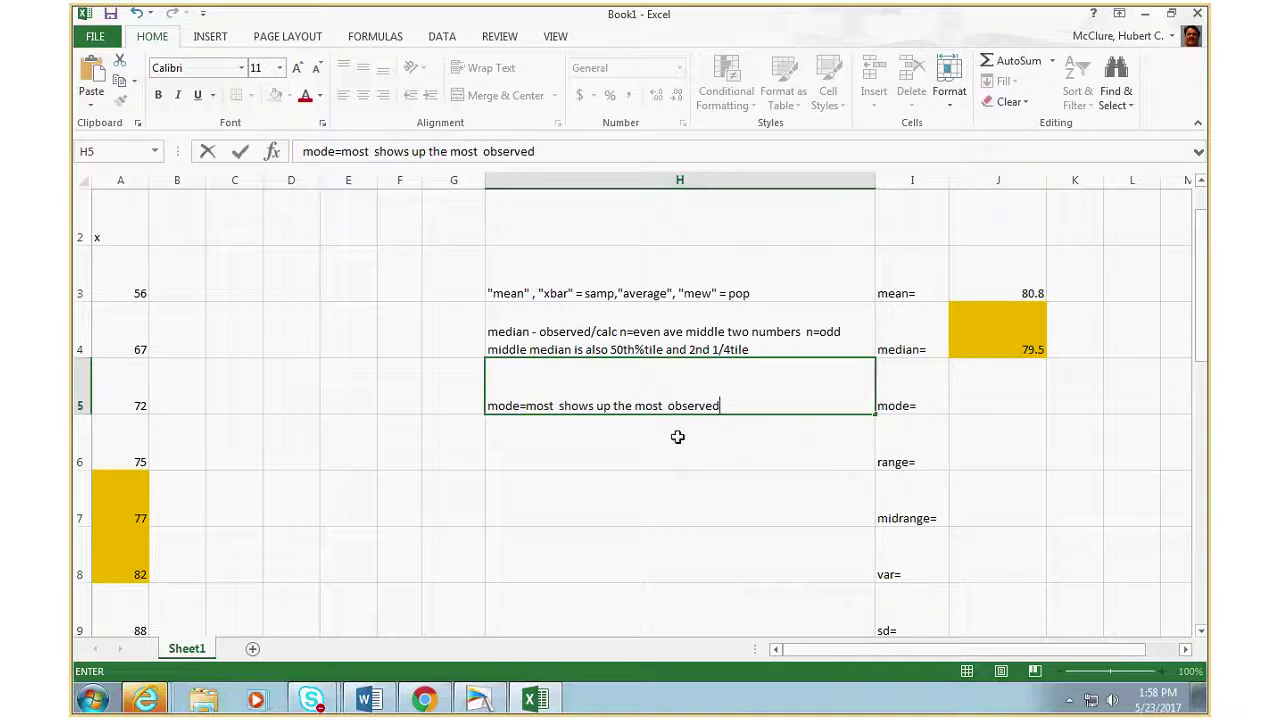
- Enclose the word "observed" in the H5 mode note in parentheses and commit the edit
{"action": "left_click", "coordinate": [669, 402]}
{"action": "type", "text": "("}
{"action": "left_click", "coordinate": [688, 392]}
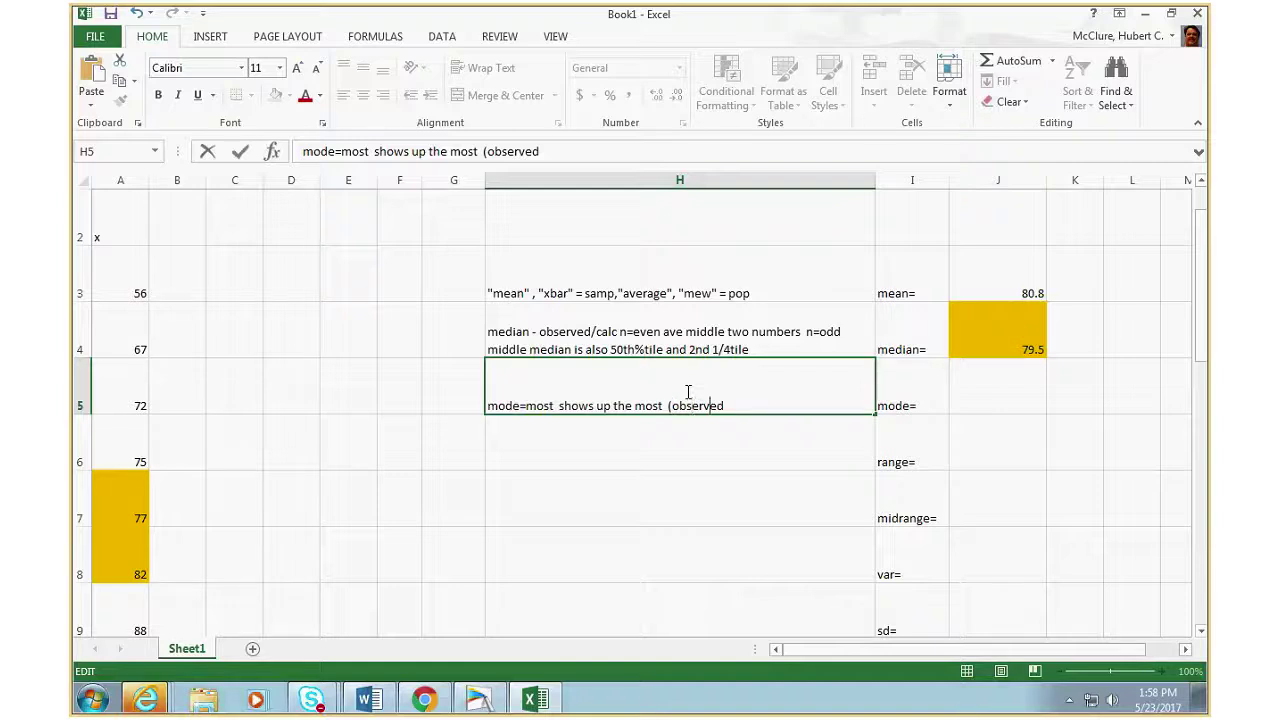
{"action": "key", "text": "End"}
{"action": "type", "text": ")"}
{"action": "left_click", "coordinate": [1002, 403]}
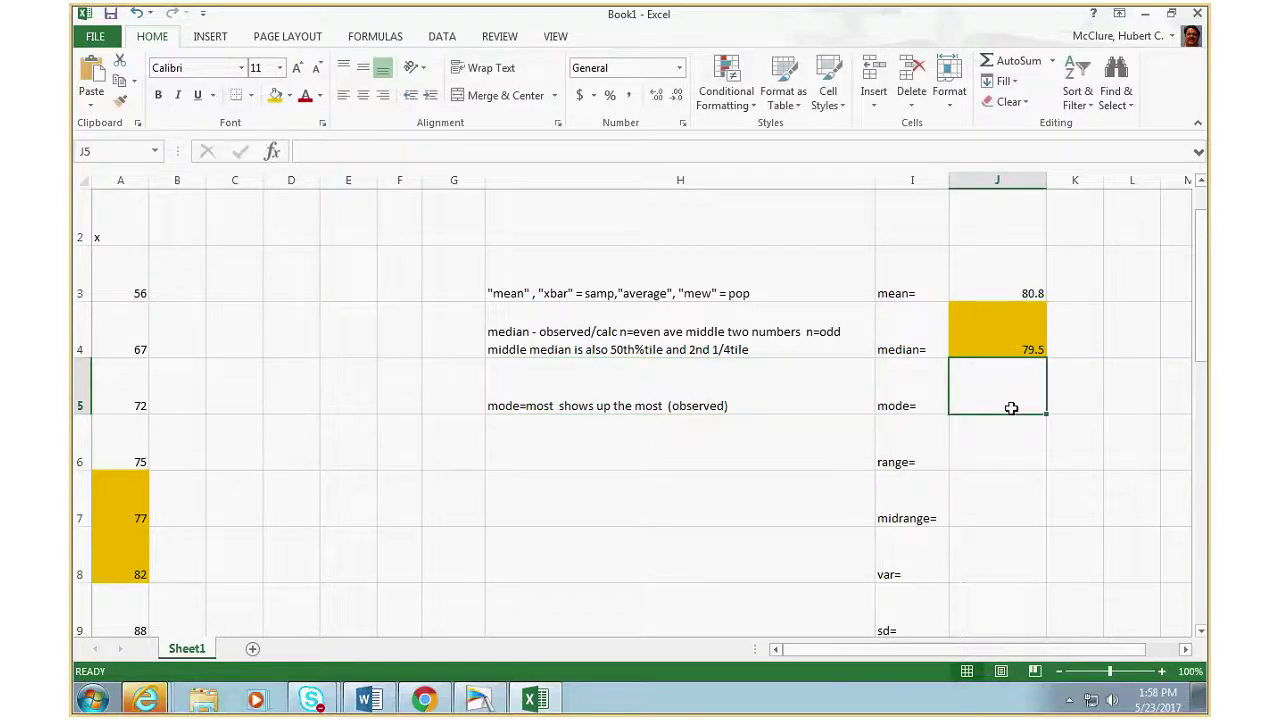
{"action": "left_click", "coordinate": [319, 96]}
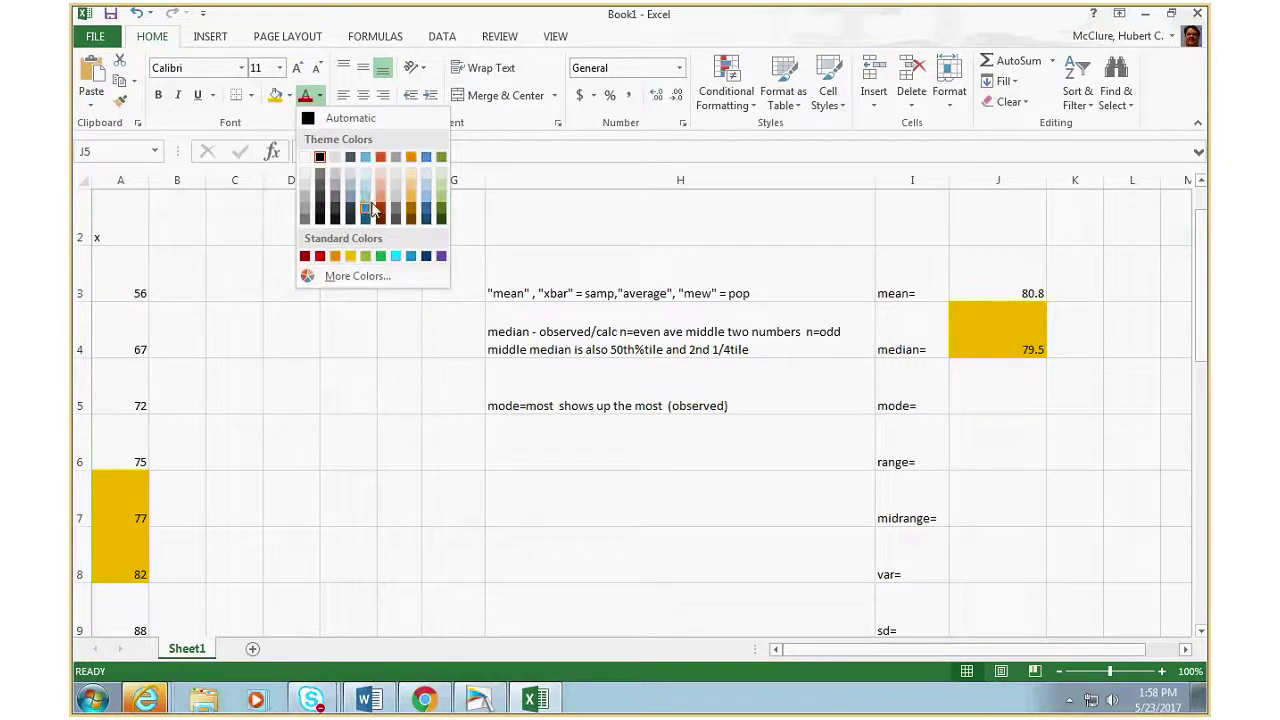
{"action": "left_click", "coordinate": [366, 200]}
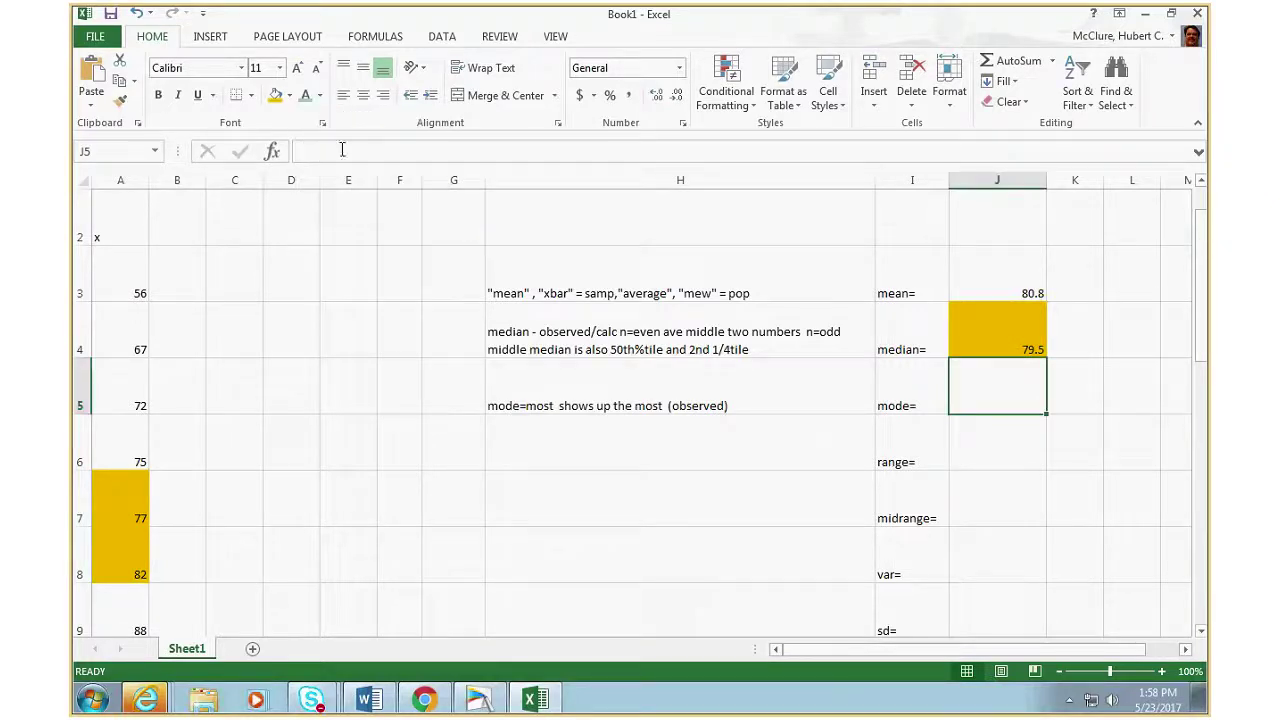
{"action": "left_click", "coordinate": [319, 96]}
{"action": "left_click", "coordinate": [314, 122]}
- Fill mode result cell J5 with a bright turquoise colour
{"action": "left_click", "coordinate": [289, 96]}
{"action": "left_click", "coordinate": [367, 241]}
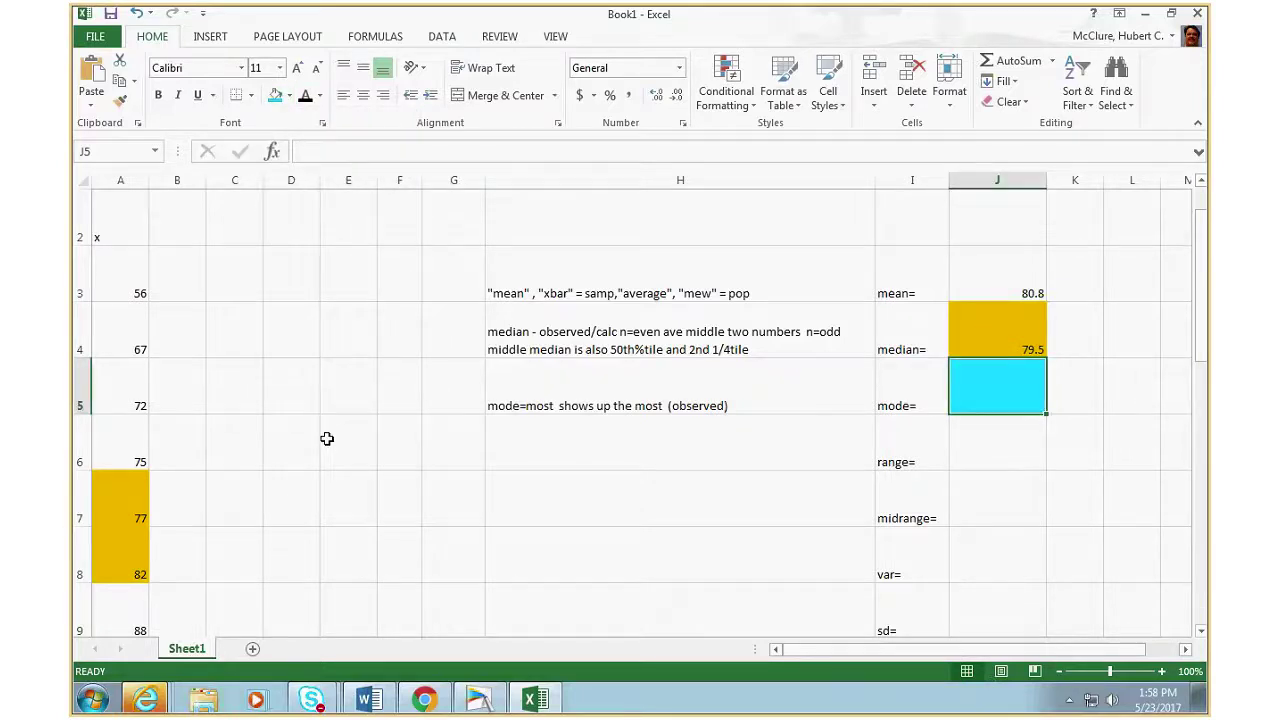
- Check the x values for repeats and enter "none" as the mode in J5
{"action": "scroll", "coordinate": [327, 438], "scroll_direction": "down", "scroll_amount": 2}
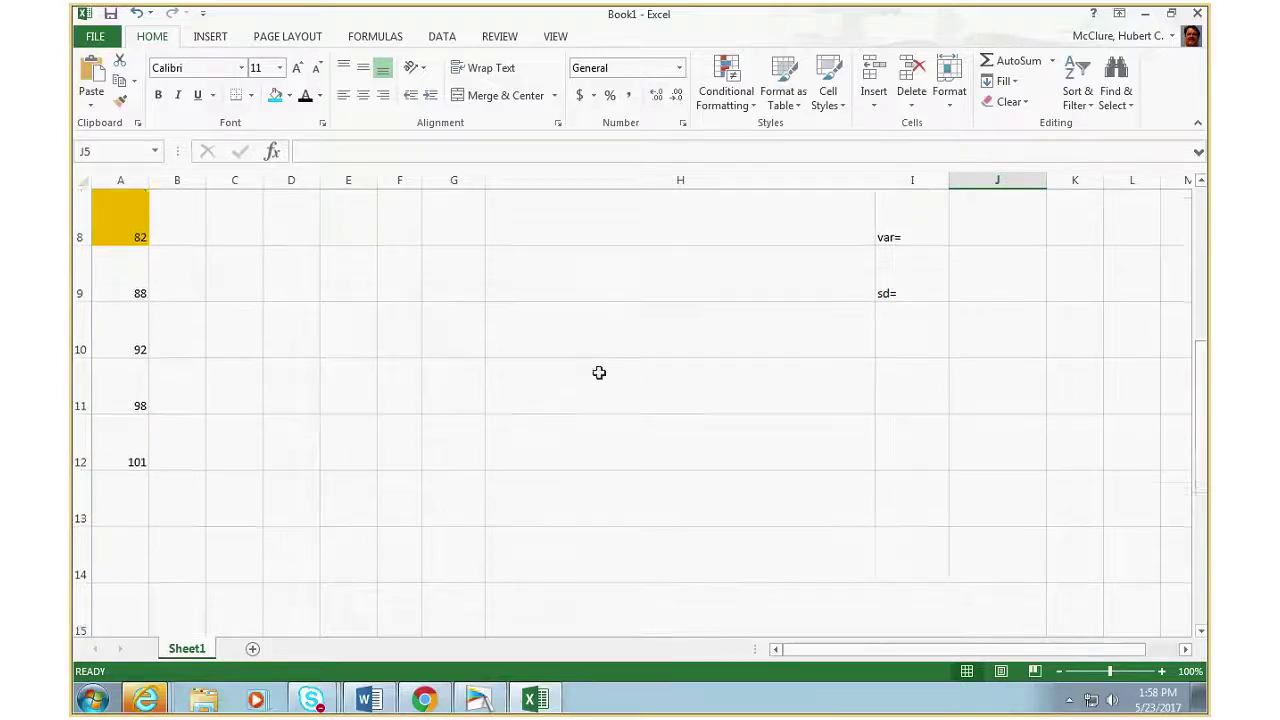
{"action": "scroll", "coordinate": [600, 380], "scroll_direction": "up", "scroll_amount": 3}
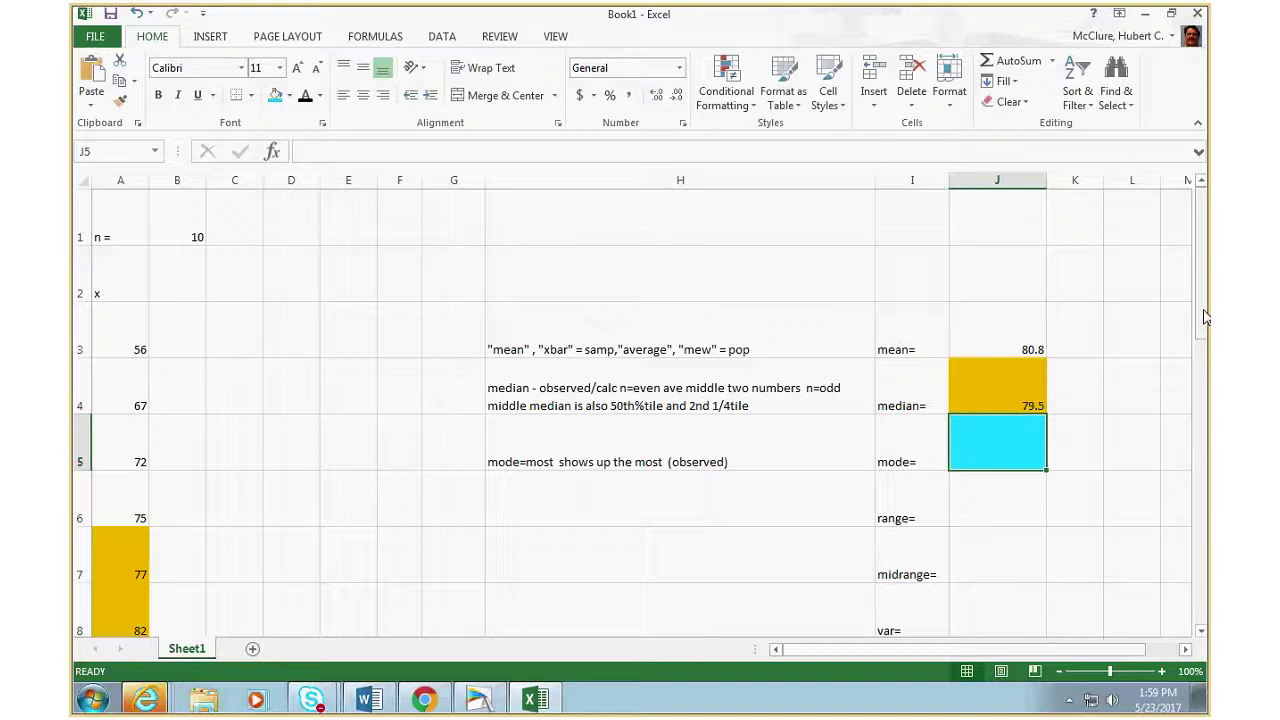
{"action": "type", "text": "nern"}
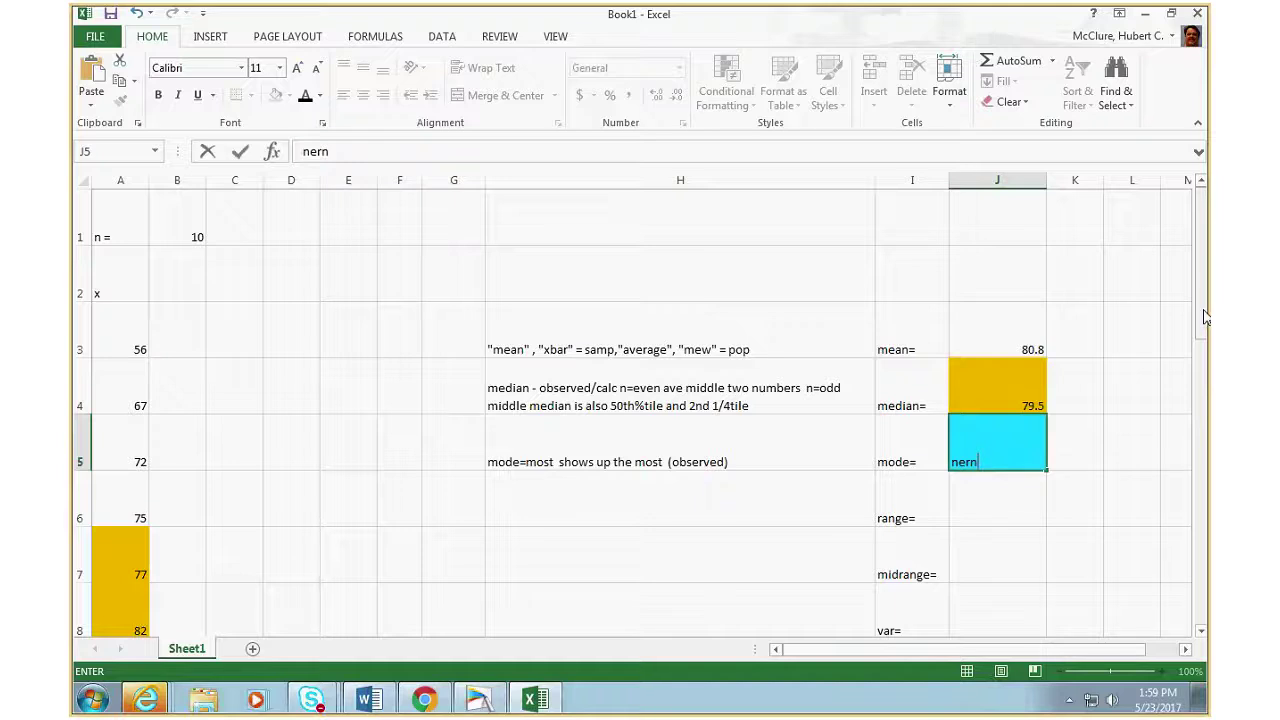
{"action": "key", "text": "BackSpace"}
{"action": "key", "text": "BackSpace"}
{"action": "key", "text": "BackSpace"}
{"action": "key", "text": "BackSpace"}
{"action": "type", "text": "nary"}
{"action": "key", "text": "BackSpace"}
{"action": "key", "text": "BackSpace"}
{"action": "key", "text": "BackSpace"}
{"action": "key", "text": "BackSpace"}
{"action": "type", "text": "none"}
{"action": "key", "text": "Return"}
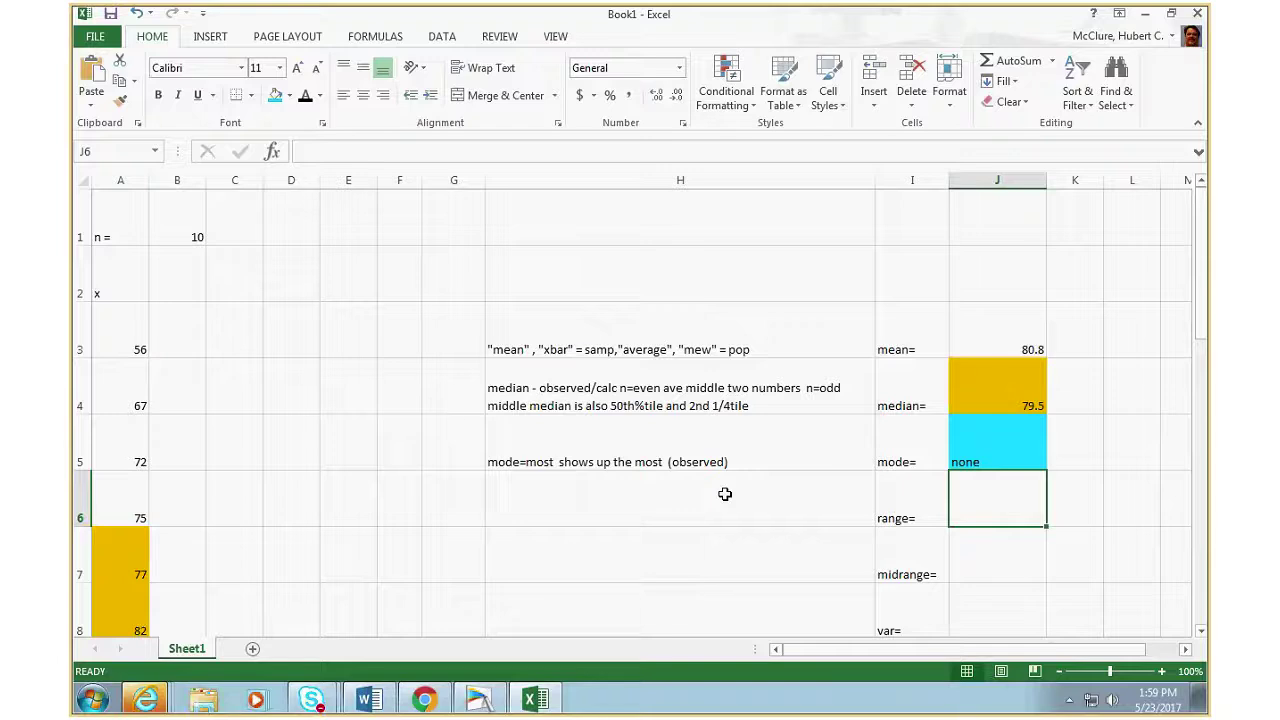
- Write the range note "high-low" in cell H6
{"action": "left_click", "coordinate": [540, 506]}
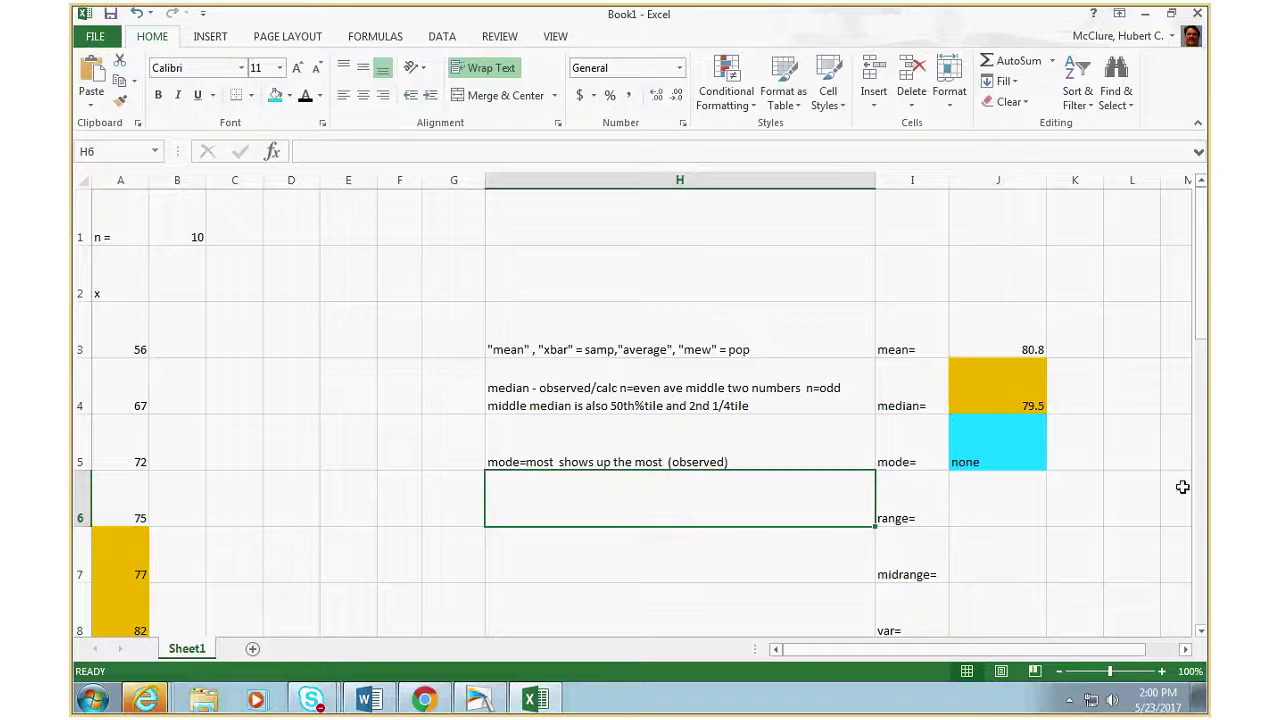
{"action": "type", "text": "hi"}
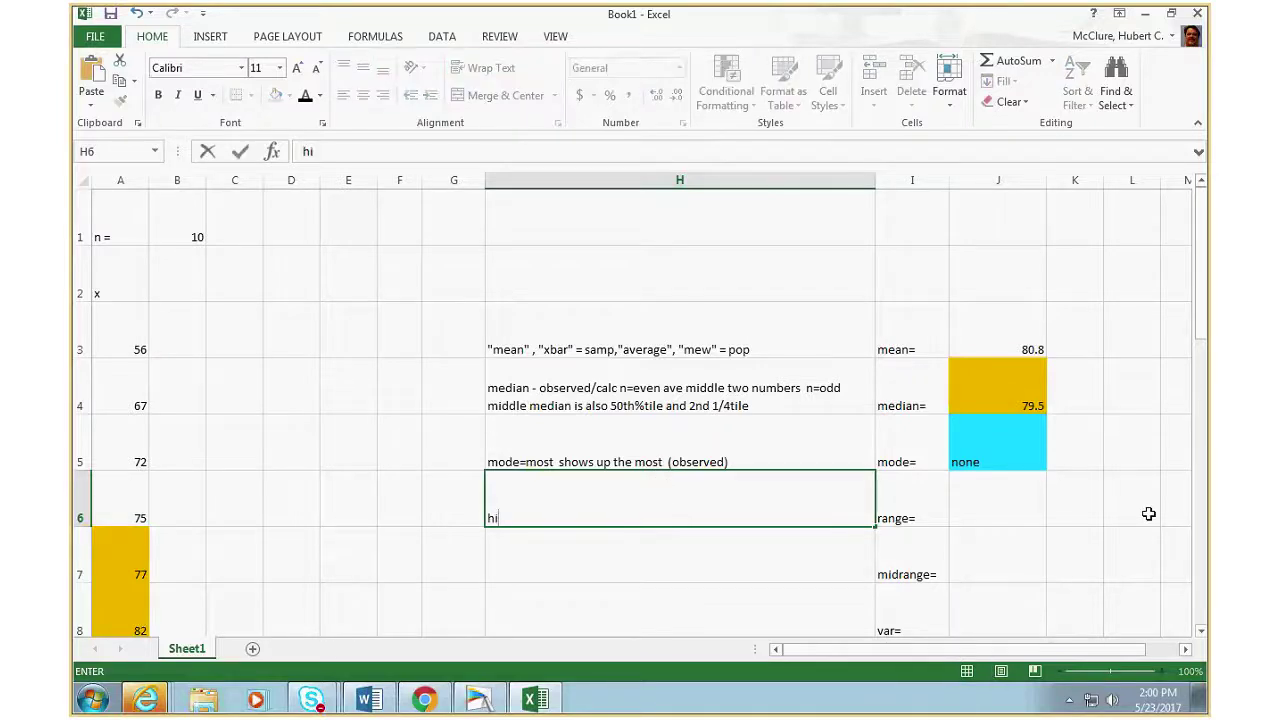
{"action": "type", "text": "gh-low"}
{"action": "key", "text": "Return"}
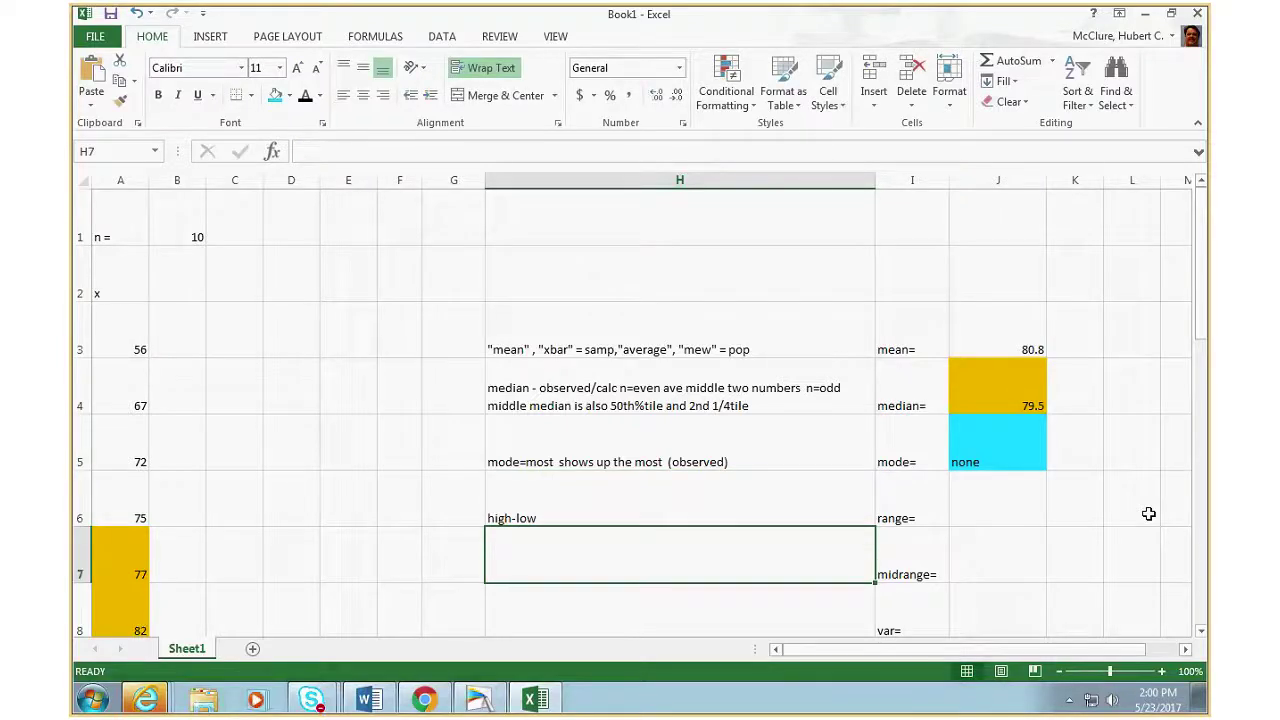
- Calculate the range in J6 by subtracting the lowest x value from the highest with =A12-A3
{"action": "key", "text": "Up"}
{"action": "scroll", "coordinate": [297, 463], "scroll_direction": "down", "scroll_amount": 7}
{"action": "scroll", "coordinate": [527, 400], "scroll_direction": "up", "scroll_amount": 5}
{"action": "scroll", "coordinate": [527, 400], "scroll_direction": "up", "scroll_amount": 2}
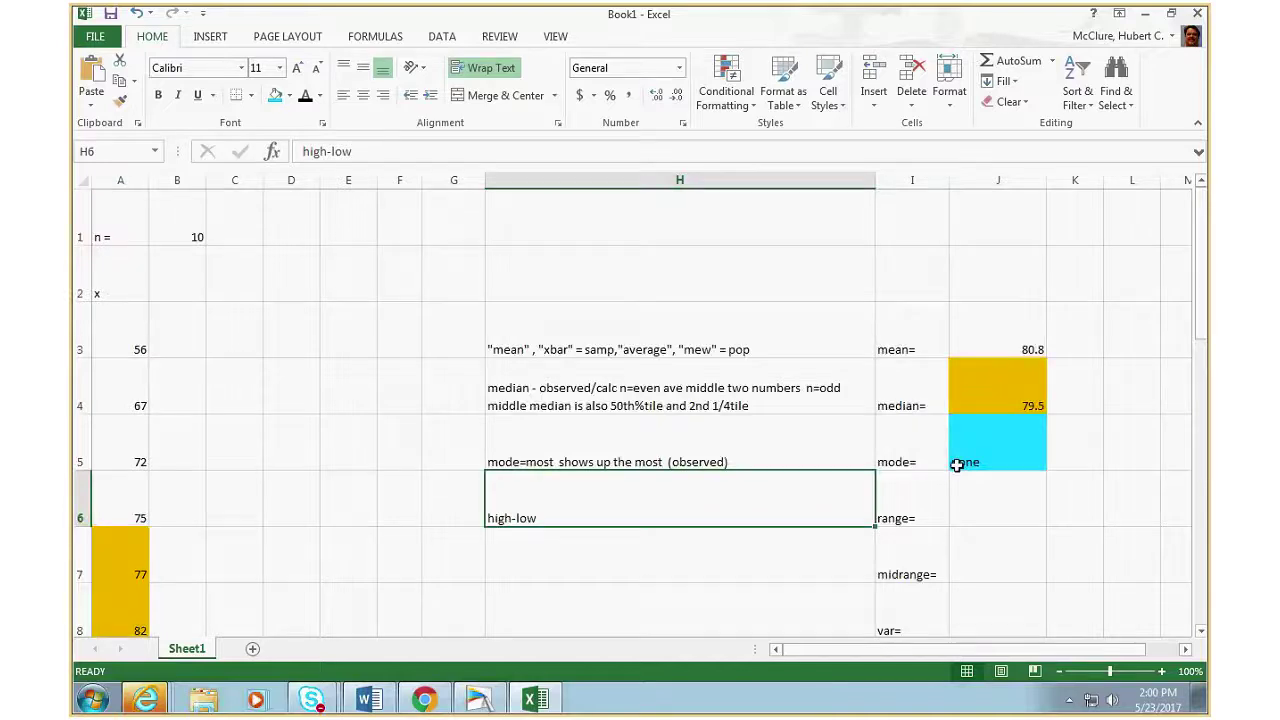
{"action": "left_click", "coordinate": [962, 495]}
{"action": "type", "text": "="}
{"action": "scroll", "coordinate": [131, 346], "scroll_direction": "down", "scroll_amount": 5}
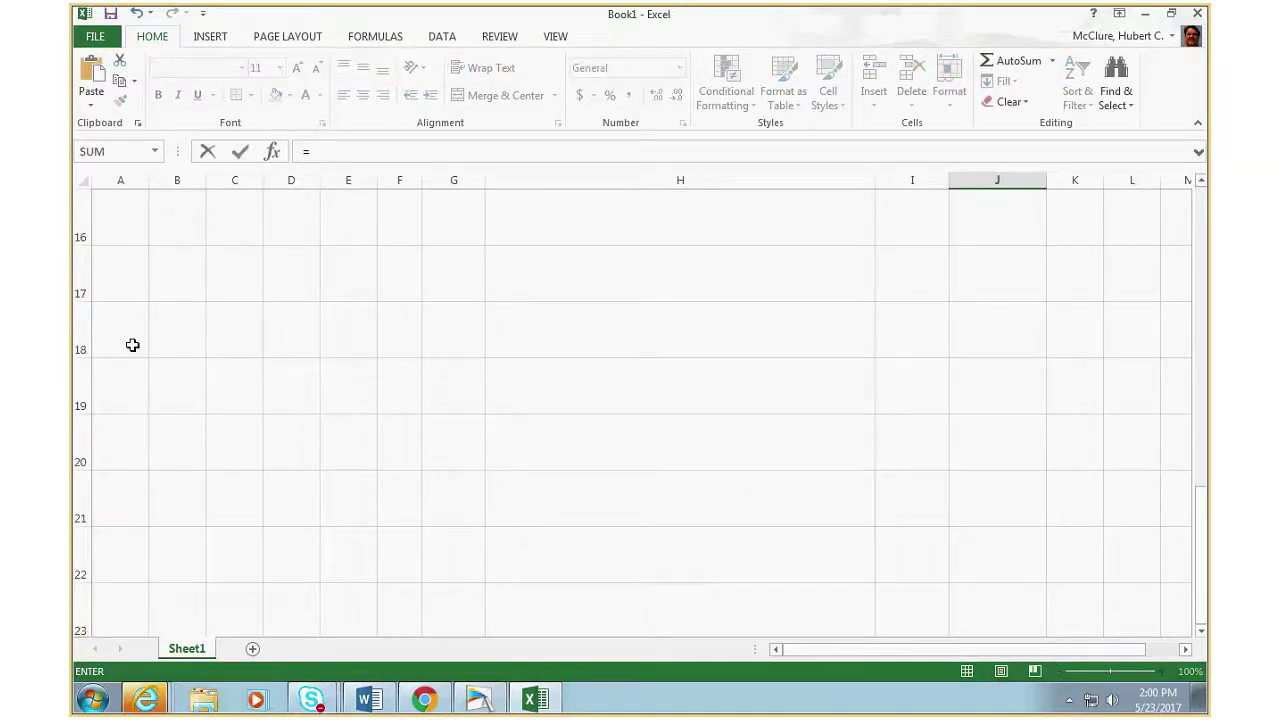
{"action": "scroll", "coordinate": [132, 345], "scroll_direction": "up", "scroll_amount": 2}
{"action": "left_click", "coordinate": [130, 343]}
{"action": "type", "text": "-"}
{"action": "scroll", "coordinate": [300, 330], "scroll_direction": "up", "scroll_amount": 3}
{"action": "left_click", "coordinate": [110, 340]}
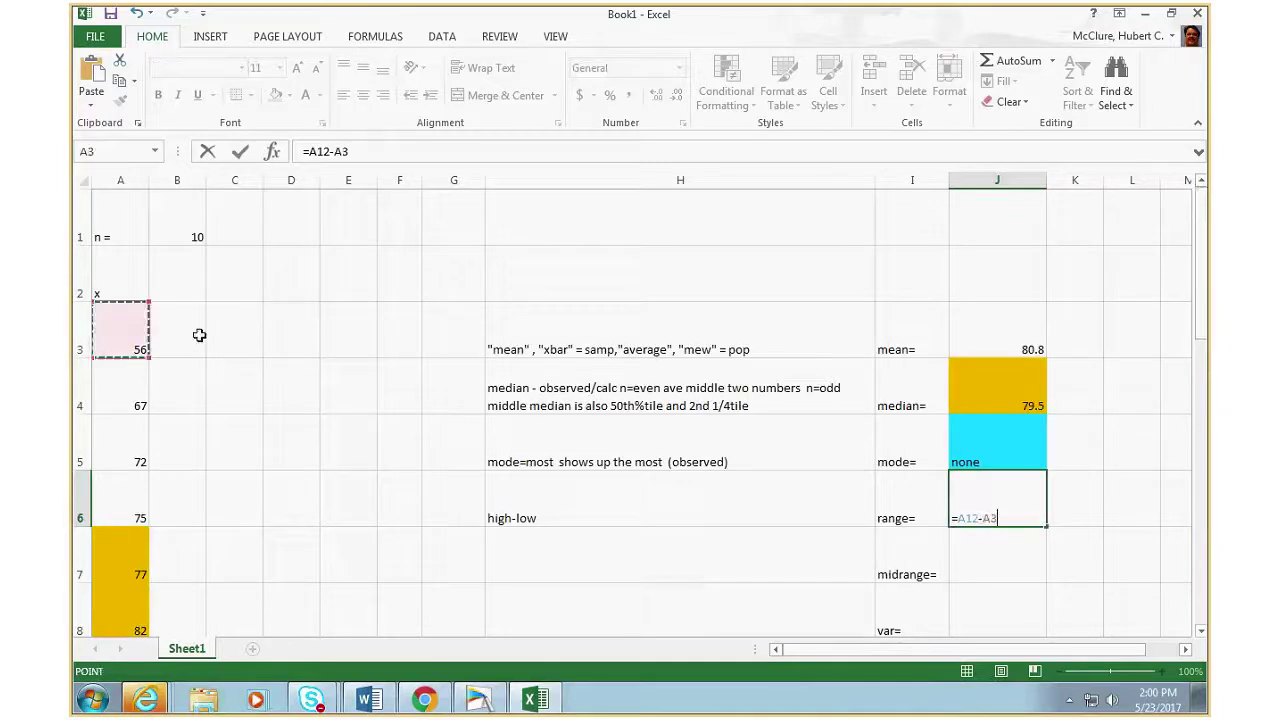
{"action": "key", "text": "Return"}
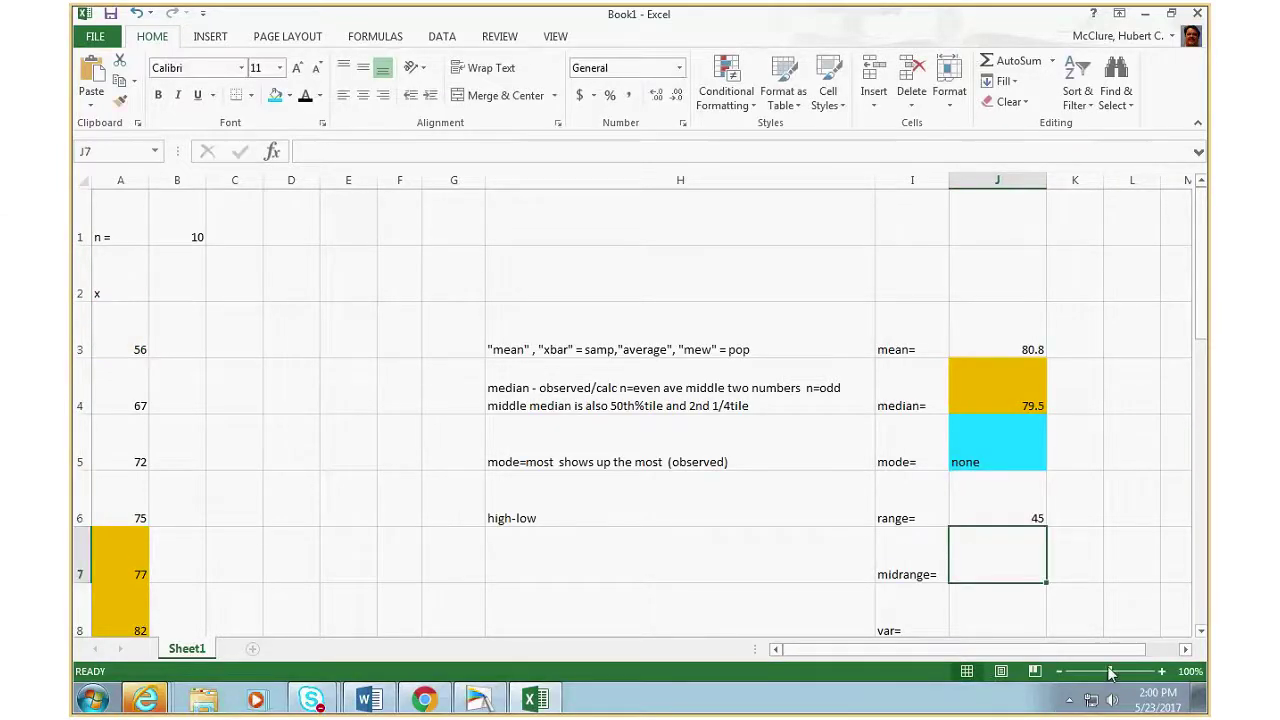
- Write the midrange note "(high+low)/2" in cell H7
{"action": "left_click", "coordinate": [662, 557]}
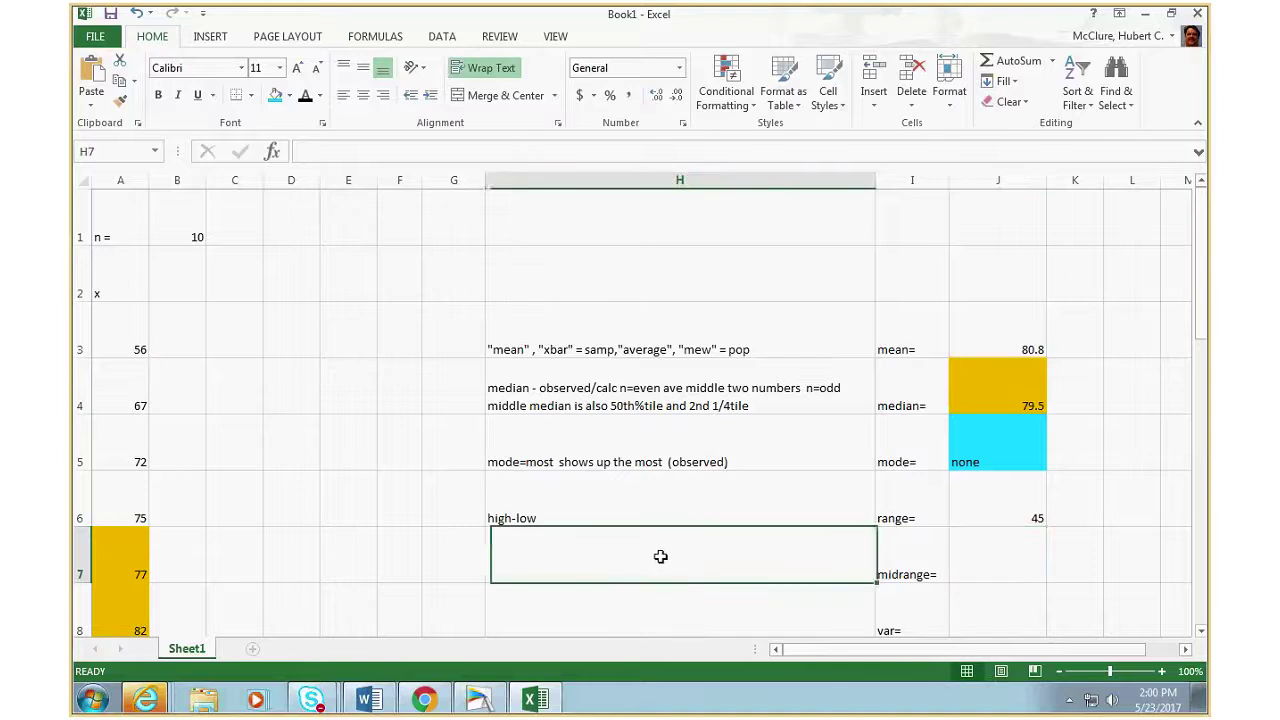
{"action": "type", "text": "(hi"}
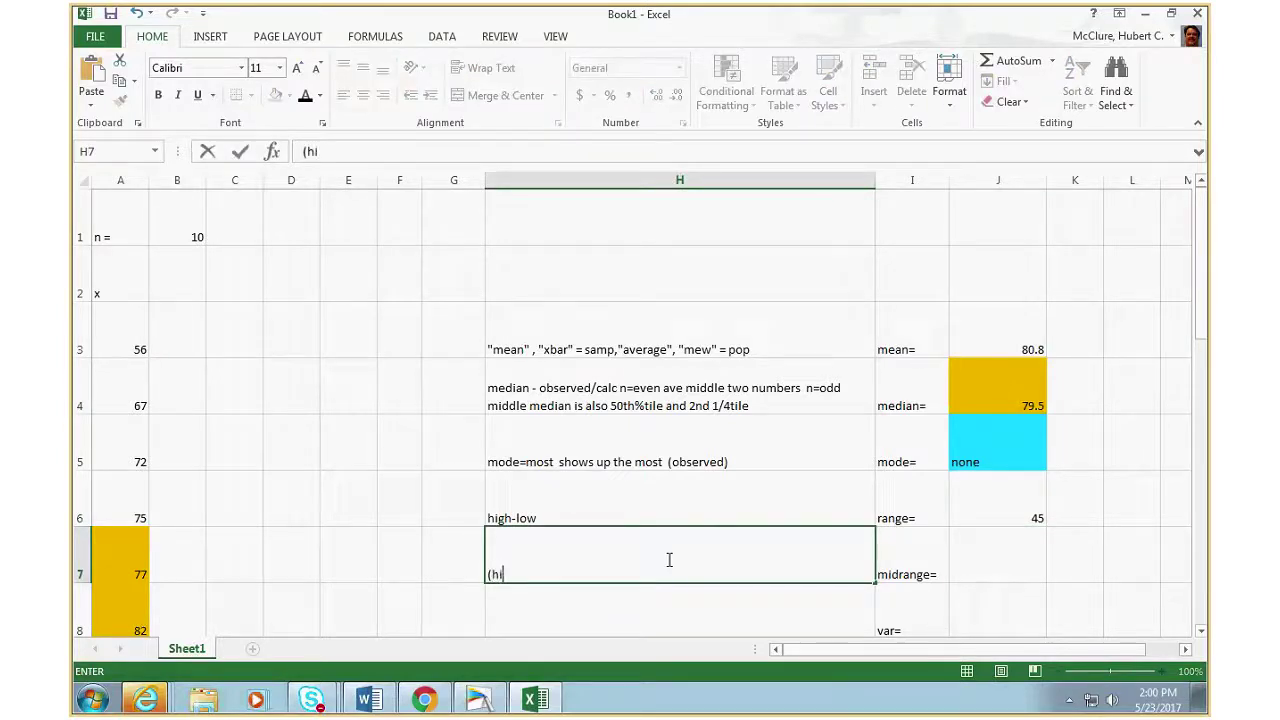
{"action": "type", "text": "gh+low)/2"}
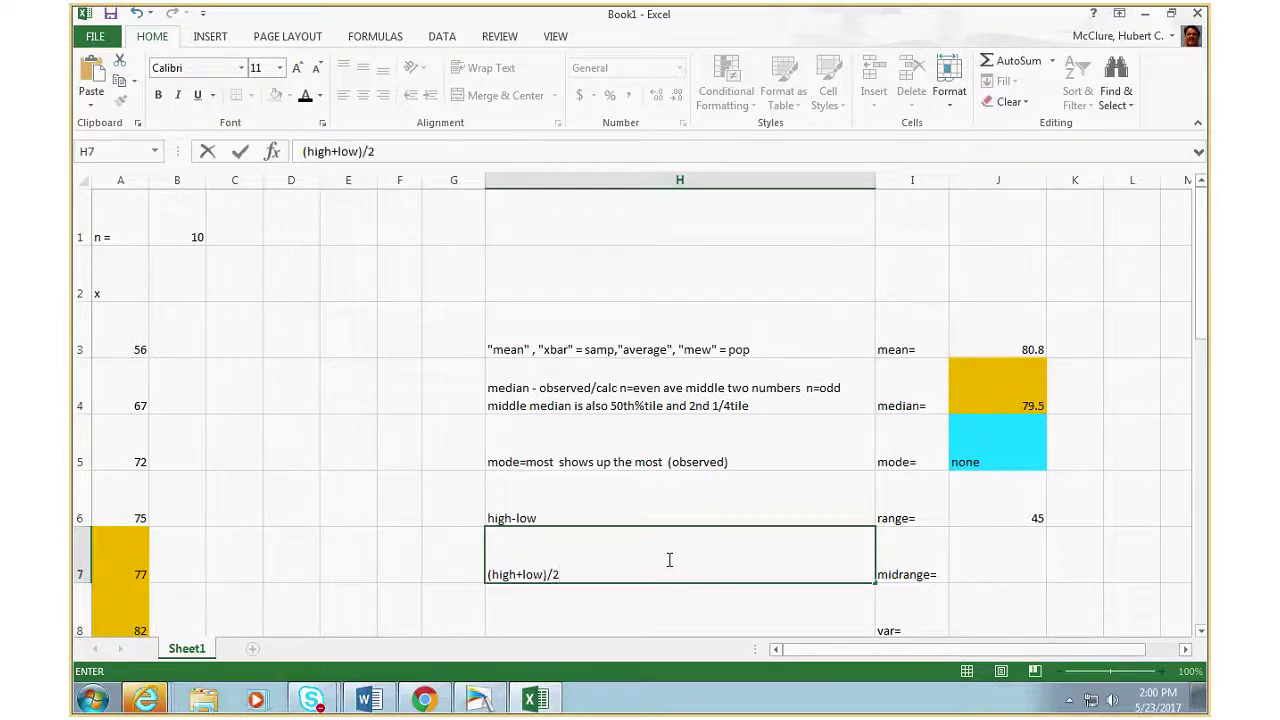
{"action": "key", "text": "Return"}
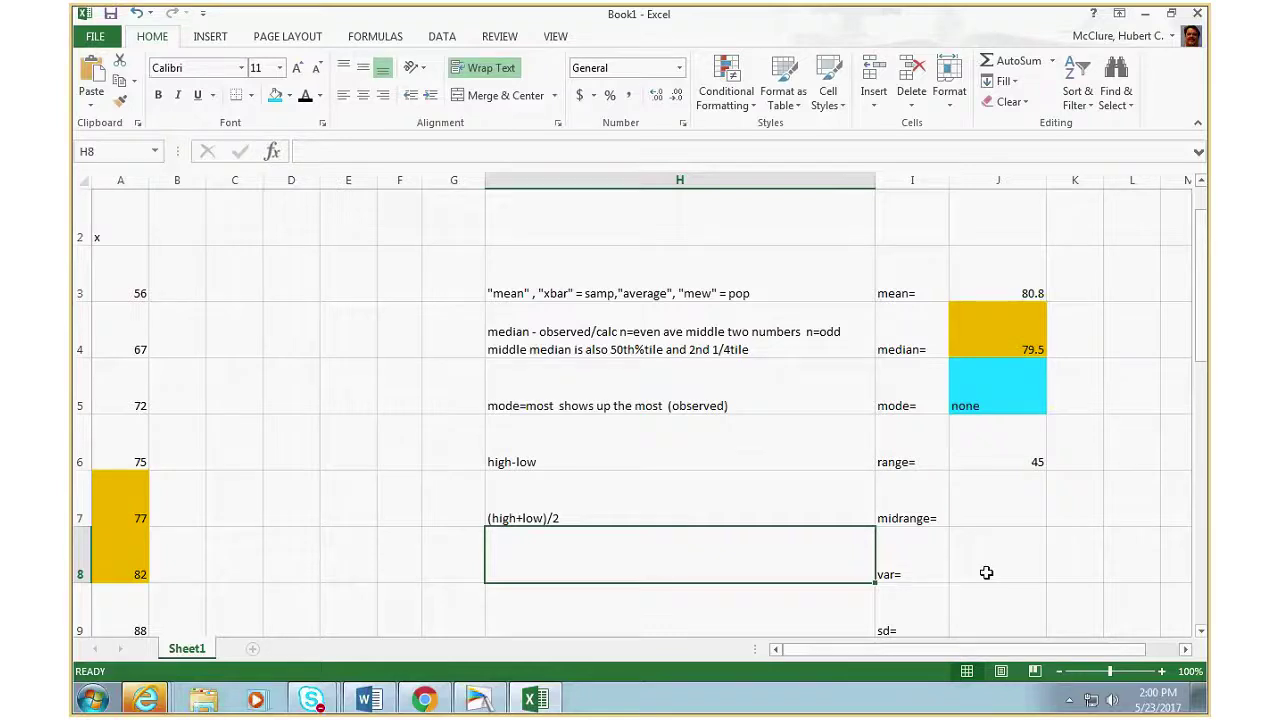
- Calculate the midrange in J7 with the formula =(A12+A3)/2
{"action": "left_click", "coordinate": [1011, 517]}
{"action": "type", "text": "=("}
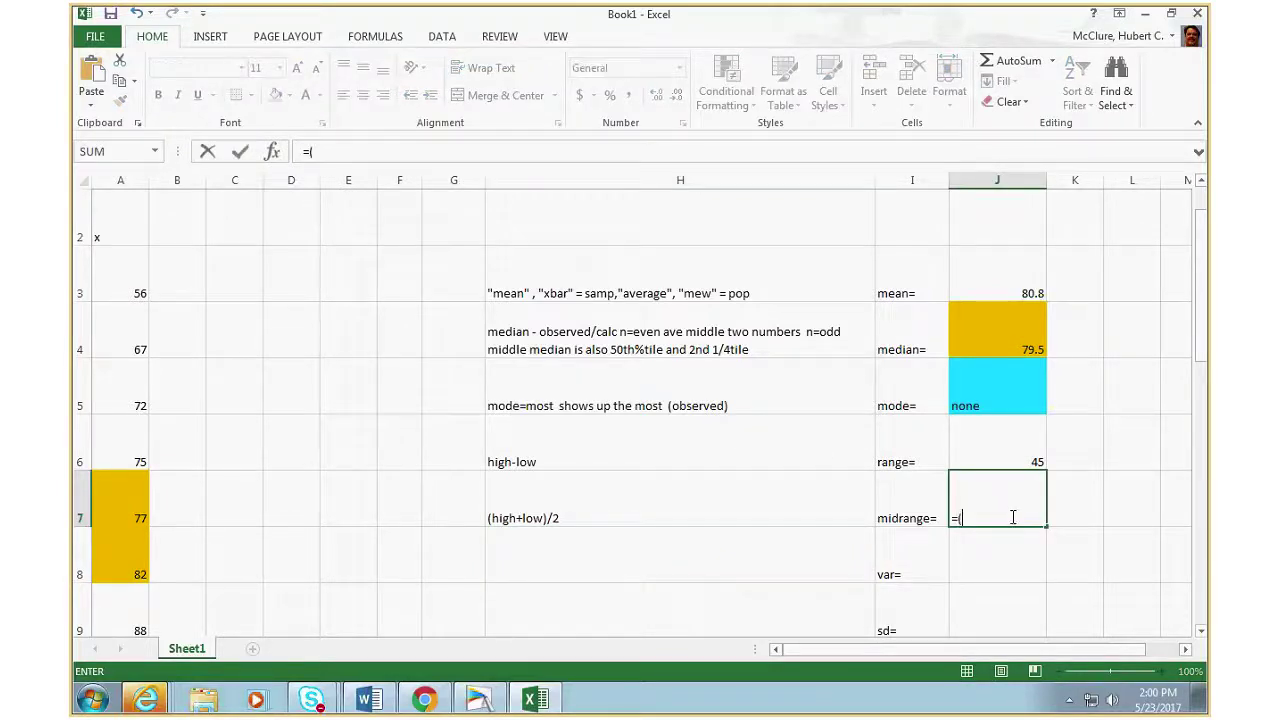
{"action": "scroll", "coordinate": [229, 586], "scroll_direction": "down", "scroll_amount": 3}
{"action": "left_click", "coordinate": [140, 291]}
{"action": "type", "text": "+"}
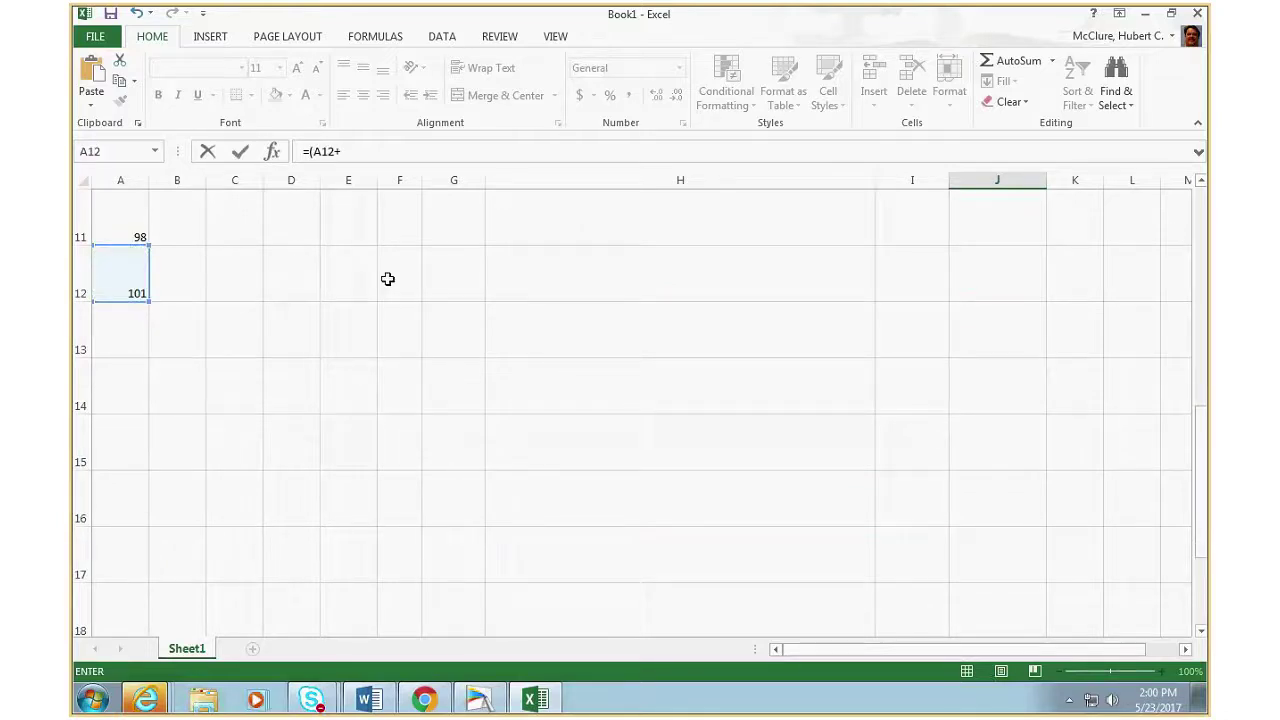
{"action": "scroll", "coordinate": [380, 260], "scroll_direction": "up", "scroll_amount": 4}
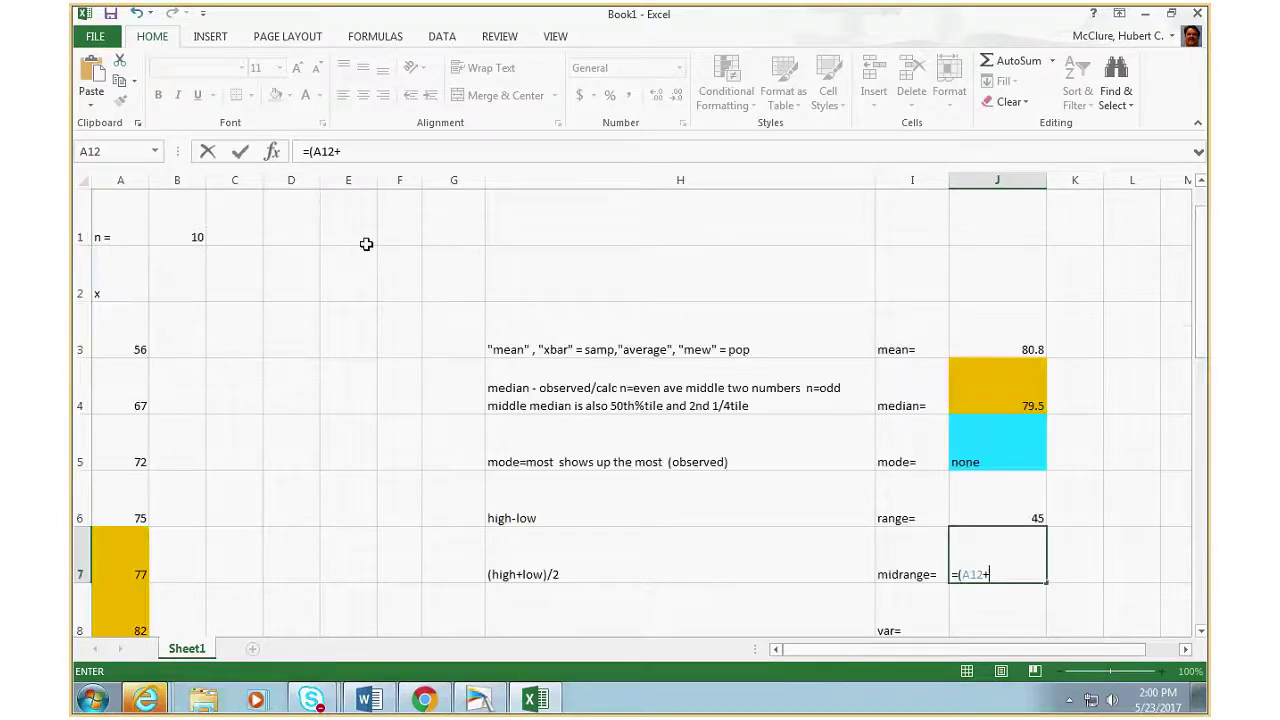
{"action": "left_click", "coordinate": [112, 345]}
{"action": "type", "text": ")"}
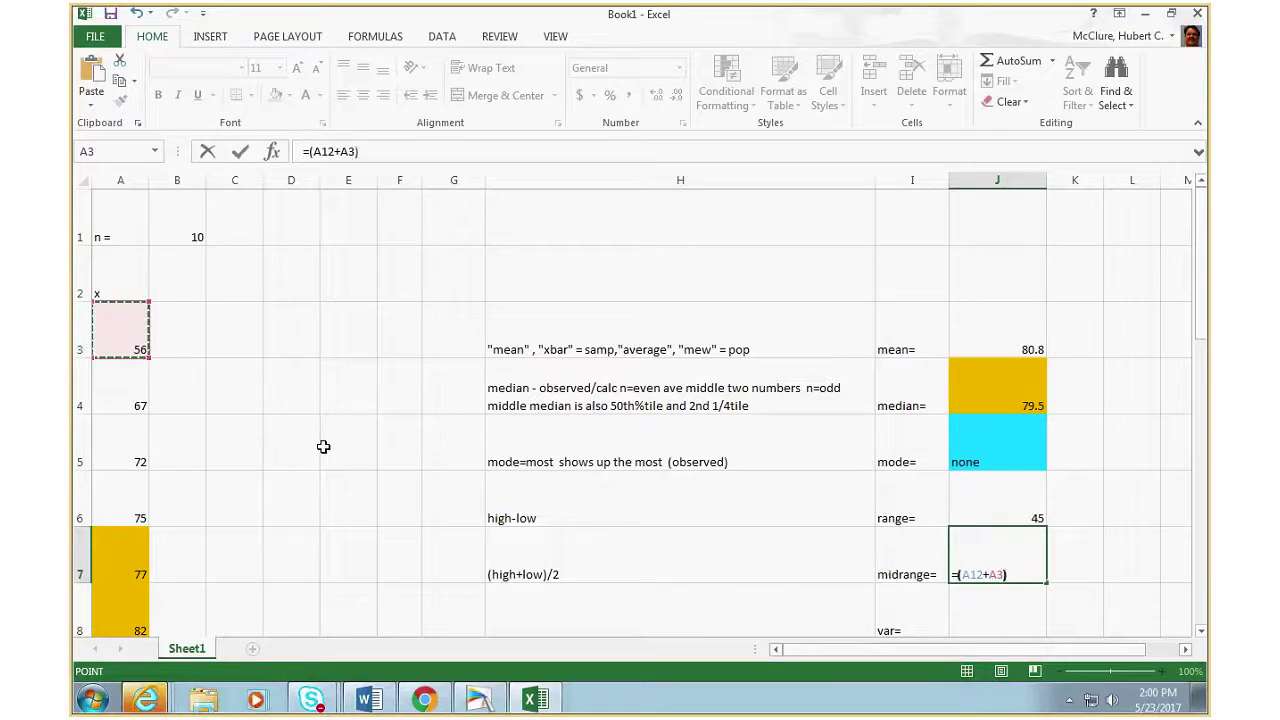
{"action": "type", "text": "/2"}
{"action": "key", "text": "Return"}
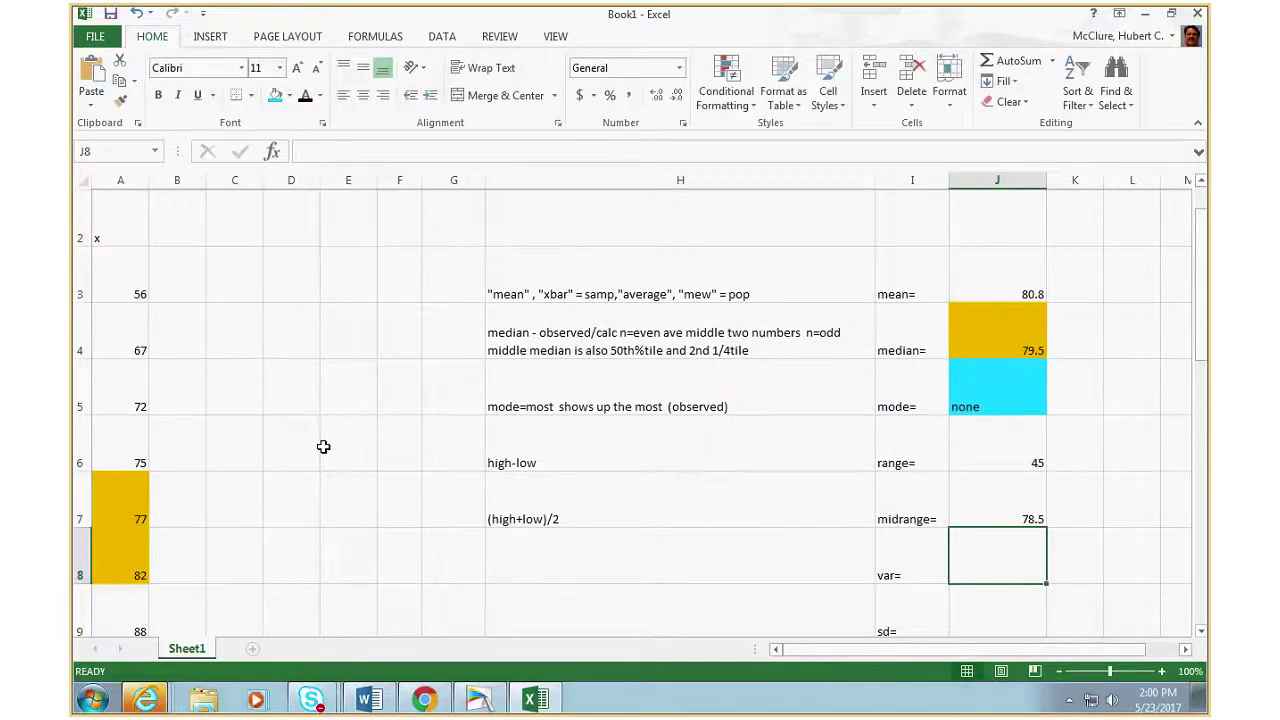
- Append "midrange= calculater middle like on a number line" to the midrange note in H7
{"action": "scroll", "coordinate": [323, 444], "scroll_direction": "up", "scroll_amount": 1}
{"action": "left_click", "coordinate": [500, 565]}
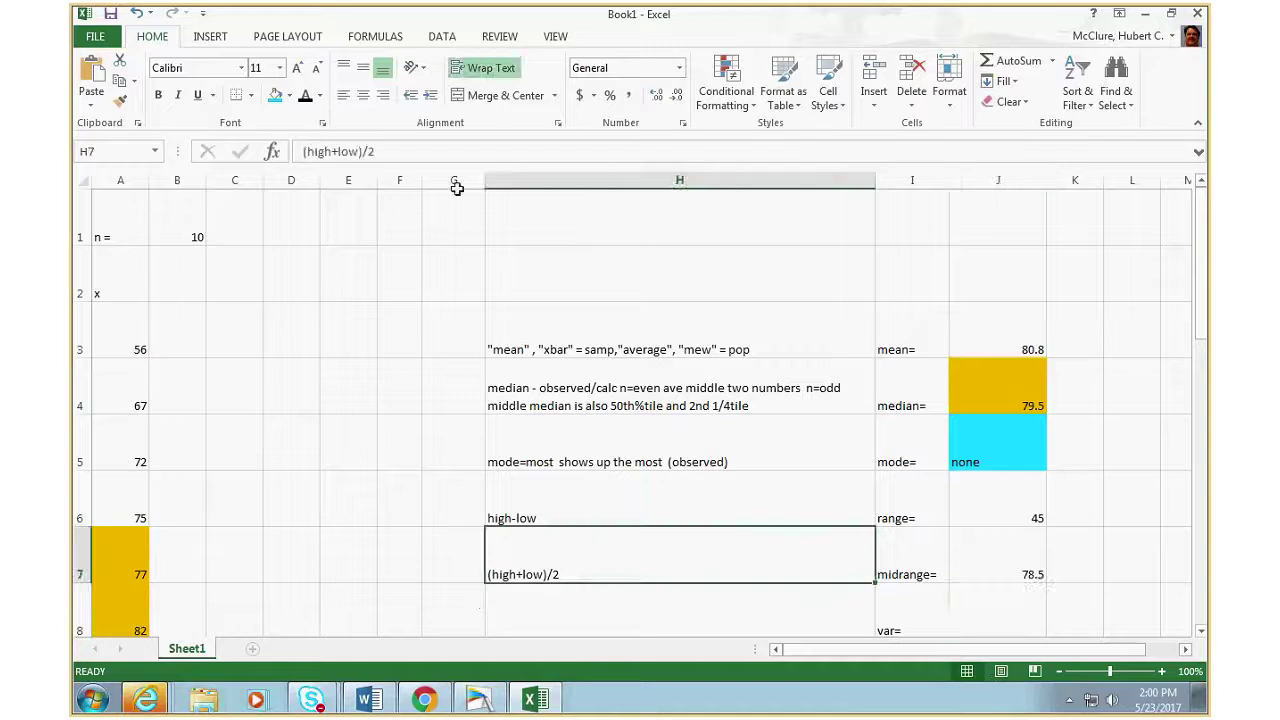
{"action": "left_click", "coordinate": [519, 158]}
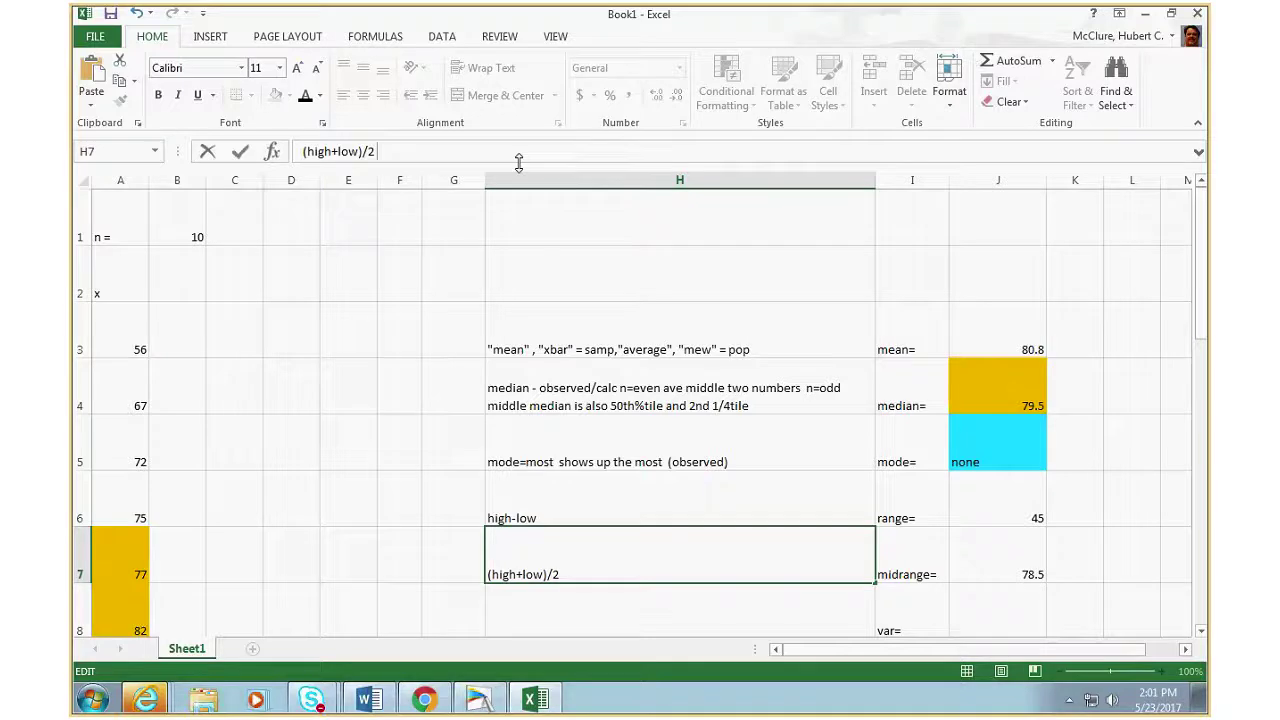
{"action": "type", "text": "midra"}
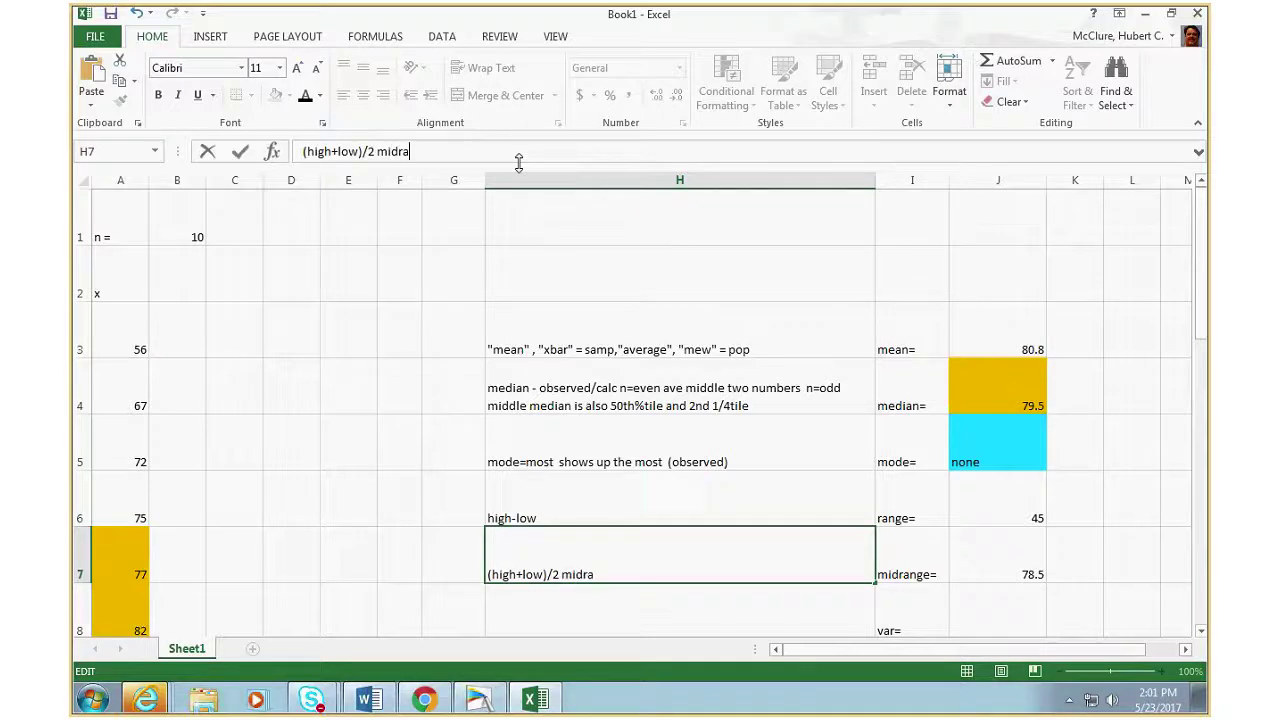
{"action": "type", "text": "nge"}
{"action": "type", "text": "="}
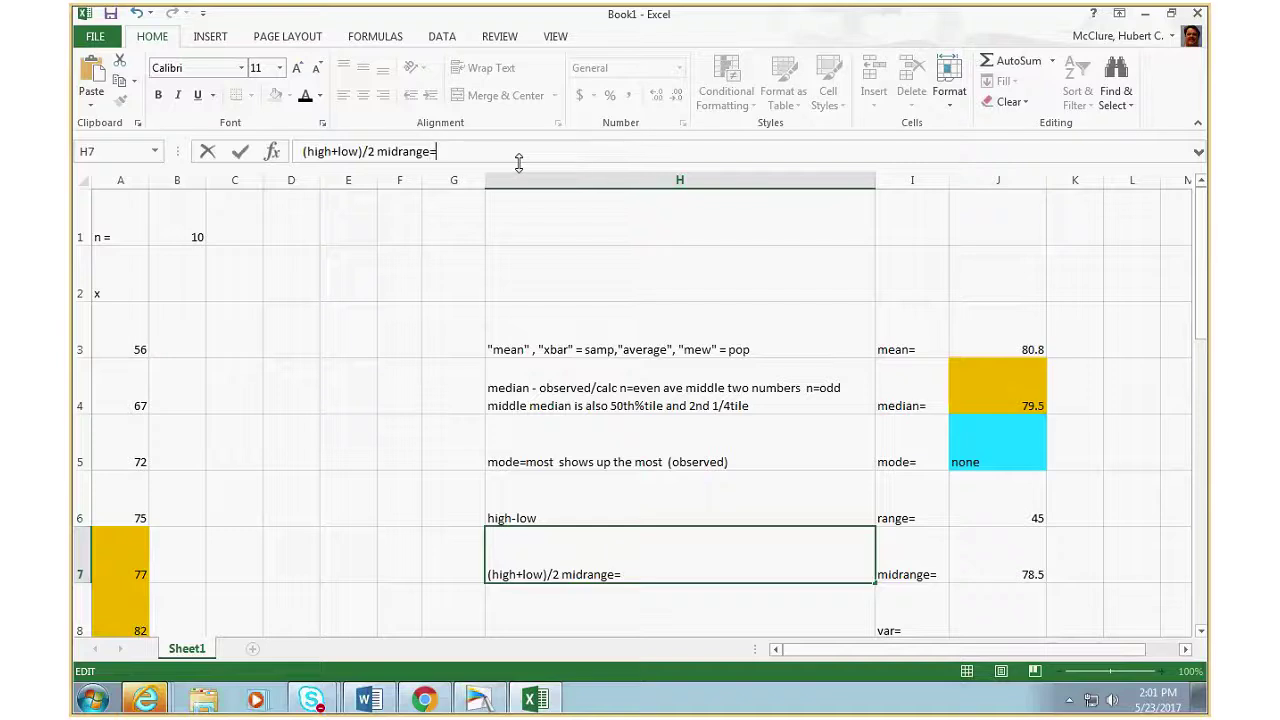
{"action": "type", "text": " calculater m"}
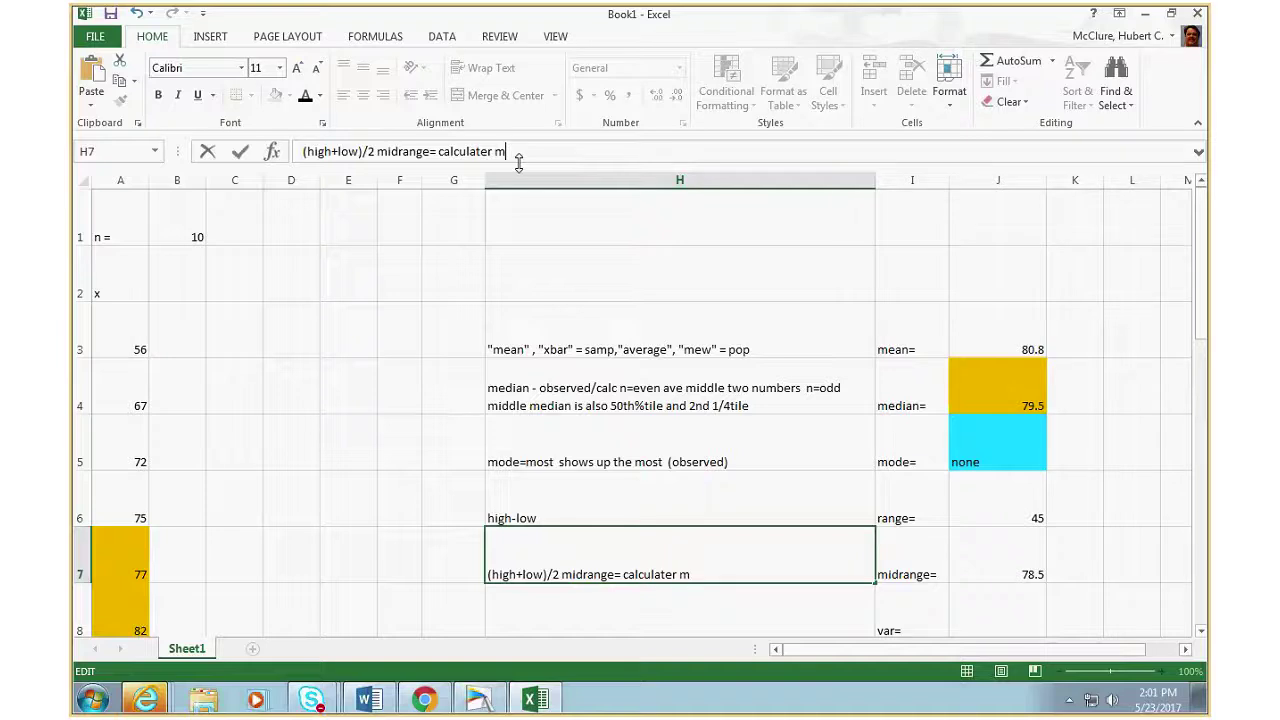
{"action": "type", "text": "iddle like o"}
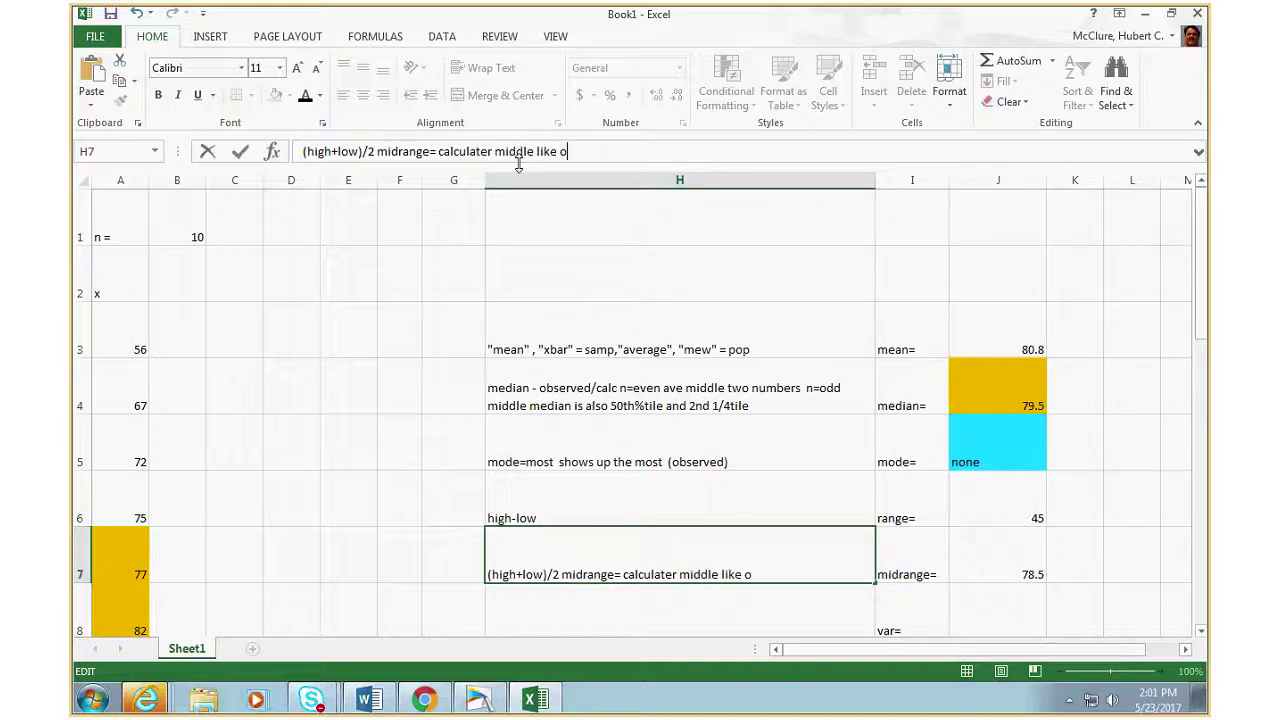
{"action": "type", "text": "n a number"}
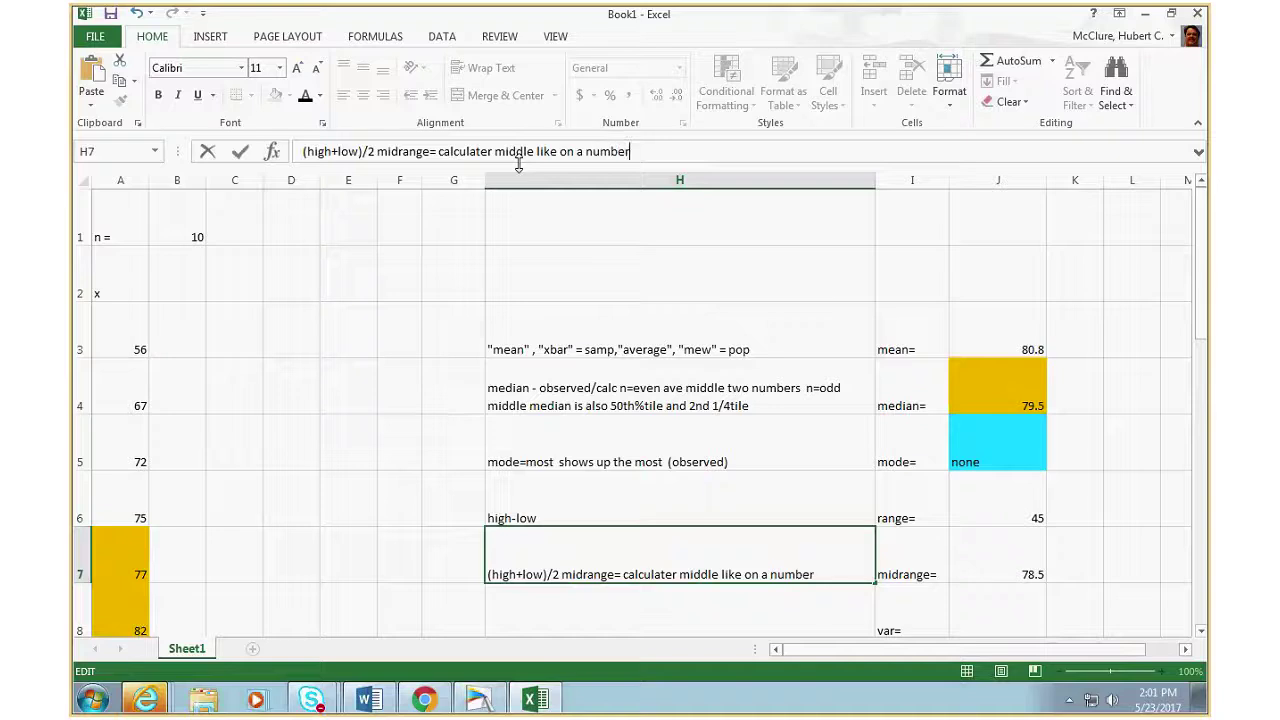
{"action": "type", "text": " line"}
- Extend the H7 midrange note with "(boxplot/freqdist mean sd))" at its end
{"action": "left_click", "coordinate": [672, 152]}
{"action": "type", "text": "(b"}
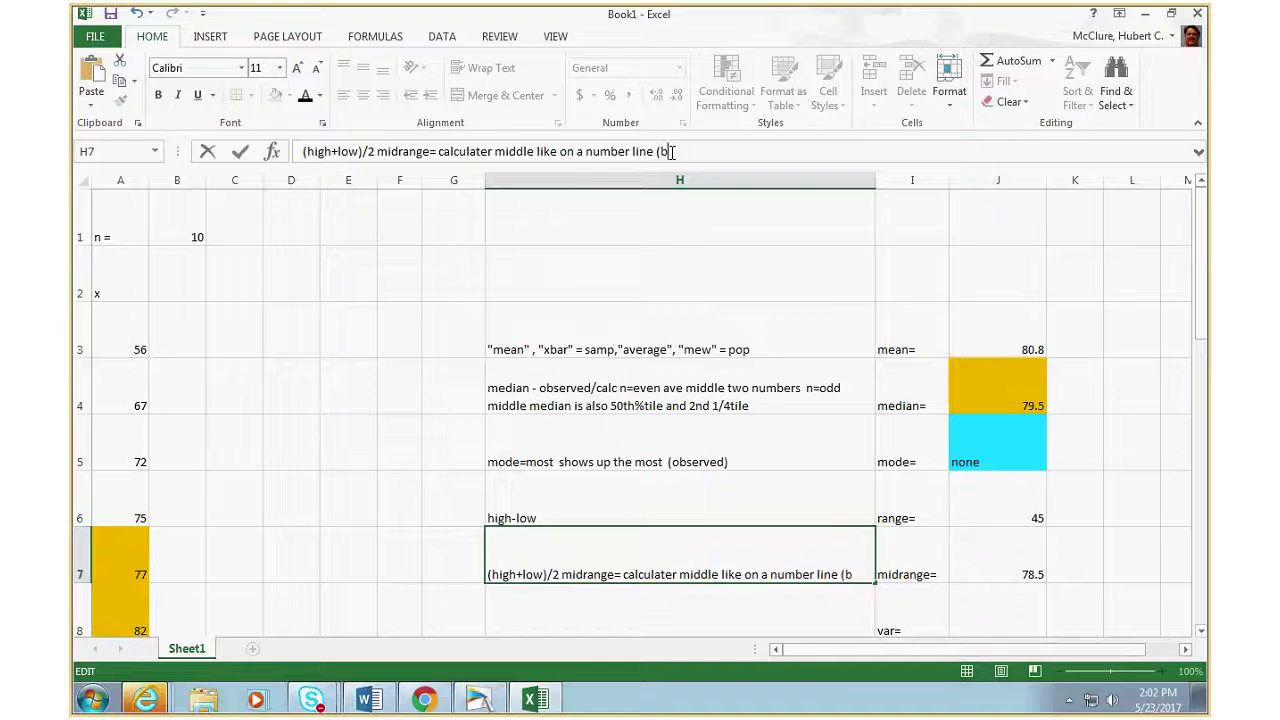
{"action": "type", "text": "oxpl"}
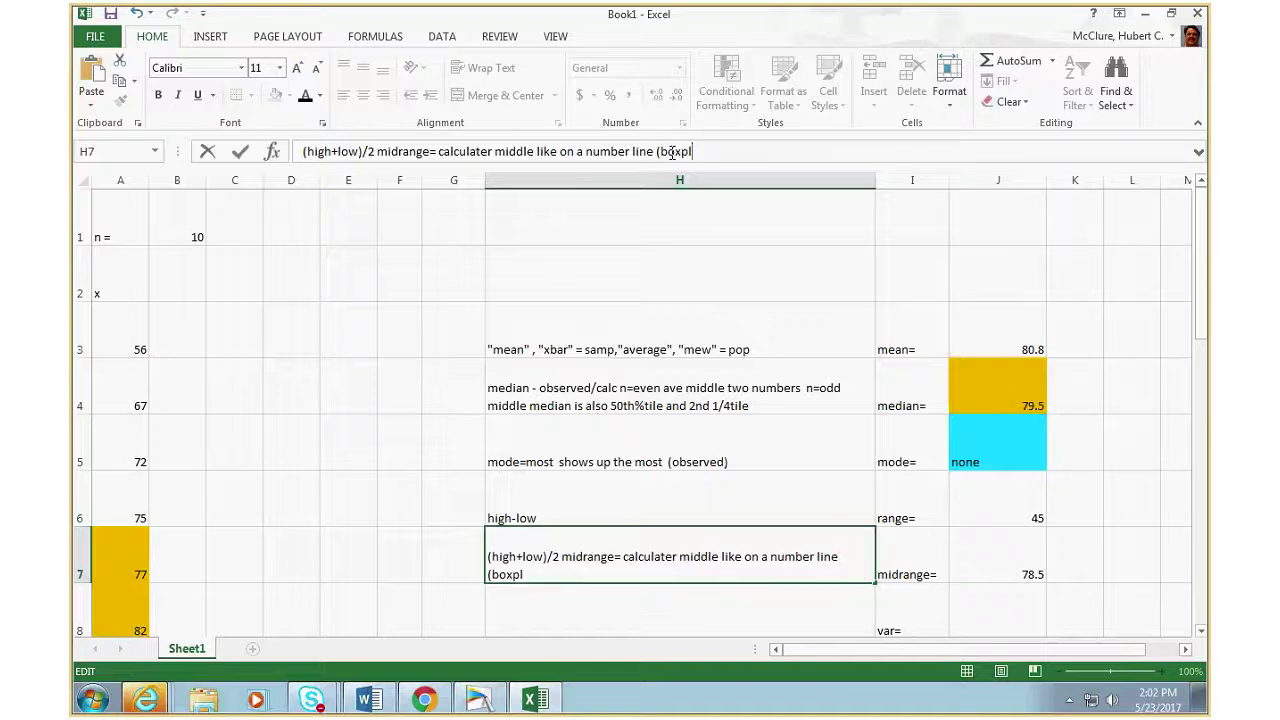
{"action": "type", "text": "t)"}
{"action": "key", "text": "Left"}
{"action": "key", "text": "Left"}
{"action": "type", "text": "o"}
{"action": "type", "text": "/"}
{"action": "type", "text": "f"}
{"action": "type", "text": "reqdi"}
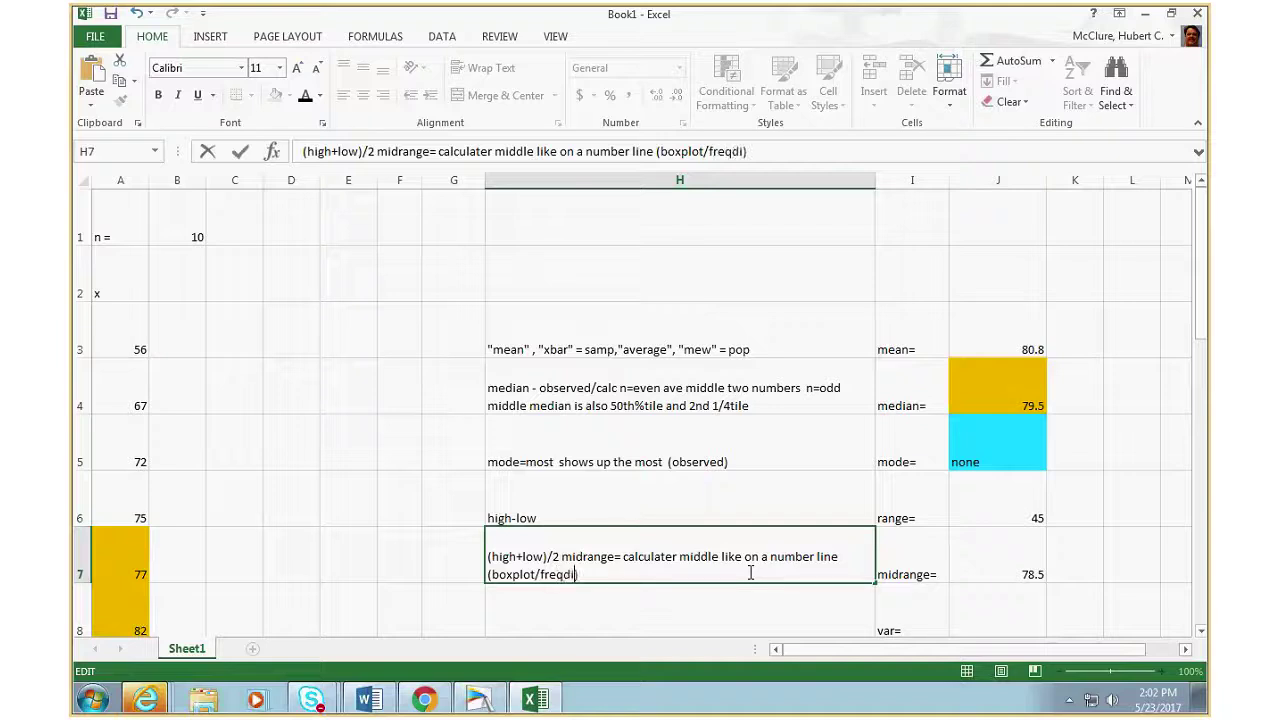
{"action": "type", "text": "st mean sd)"}
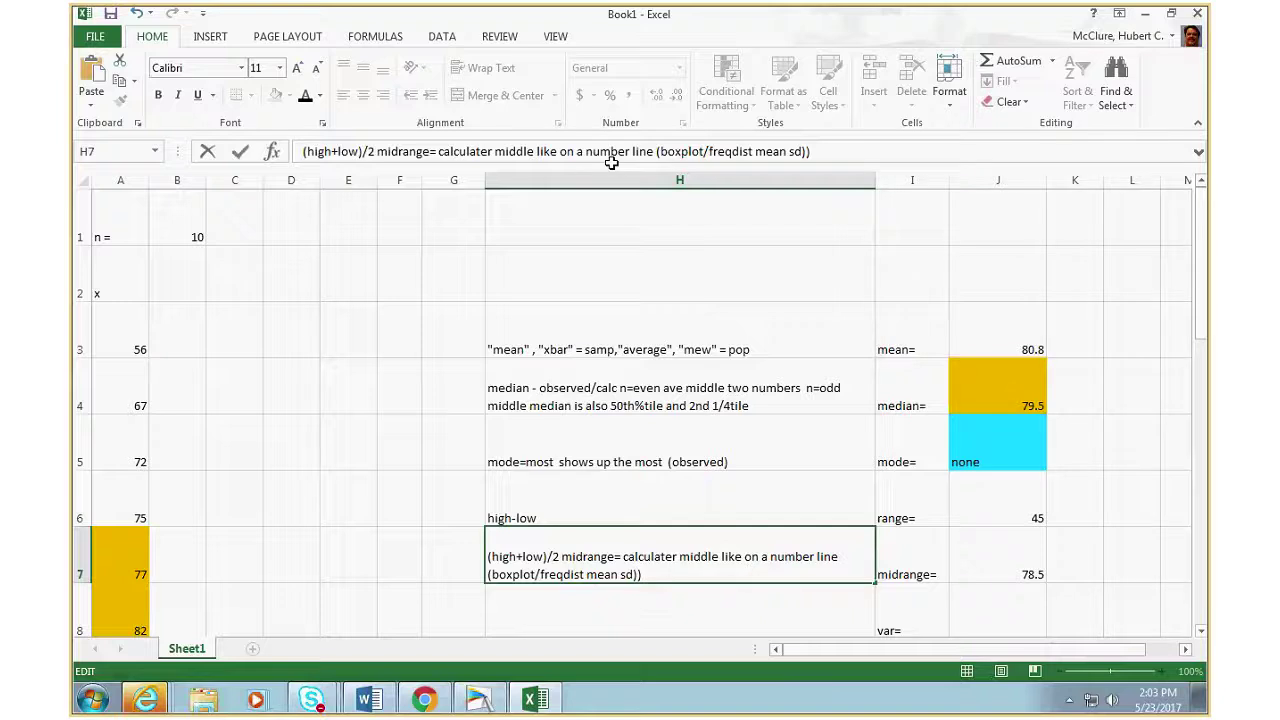
- Set the whiteboard software to desktop annotation mode and switch to the Promethean Google search in Internet Explorer
{"action": "left_click", "coordinate": [1142, 15]}
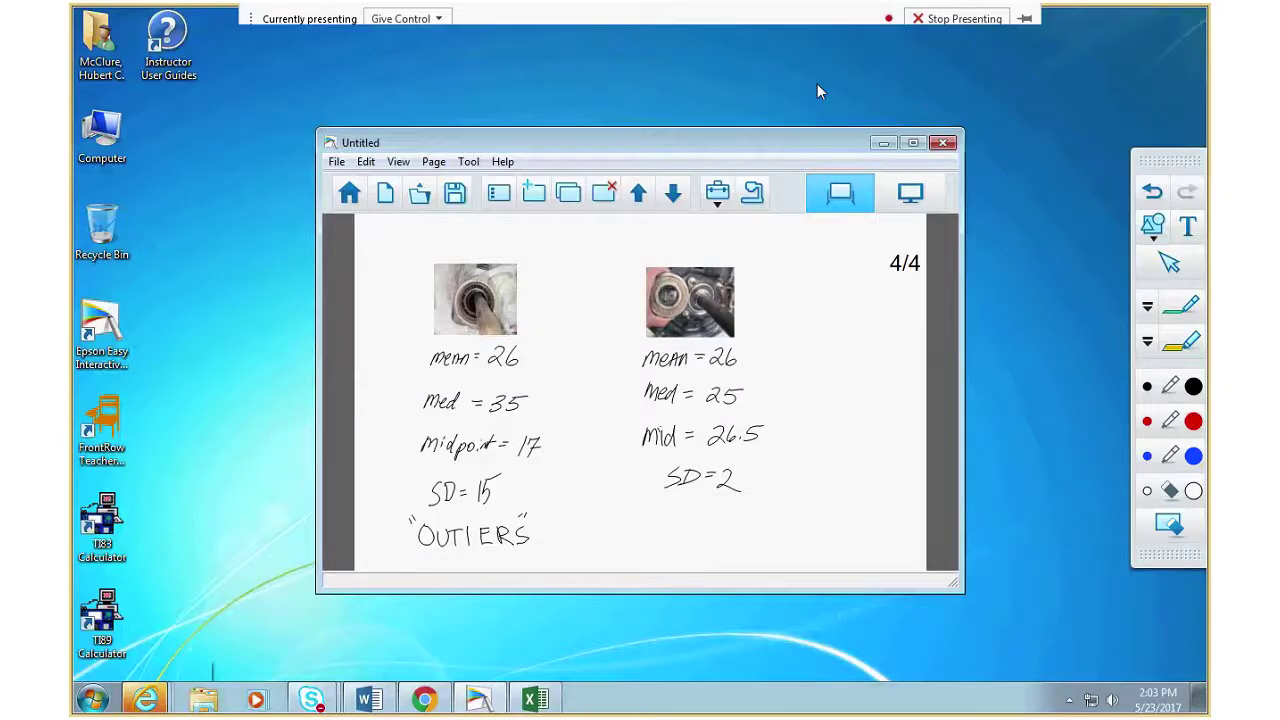
{"action": "left_click", "coordinate": [923, 201]}
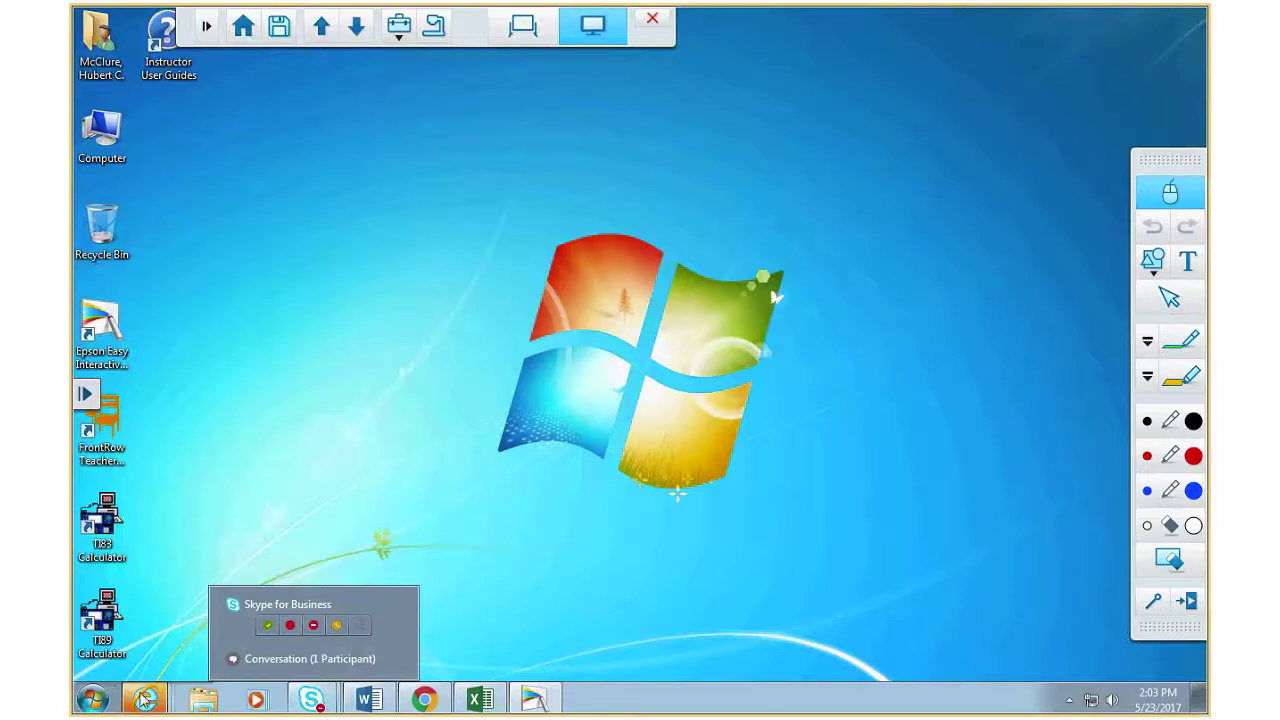
{"action": "mouse_move", "coordinate": [145, 699]}
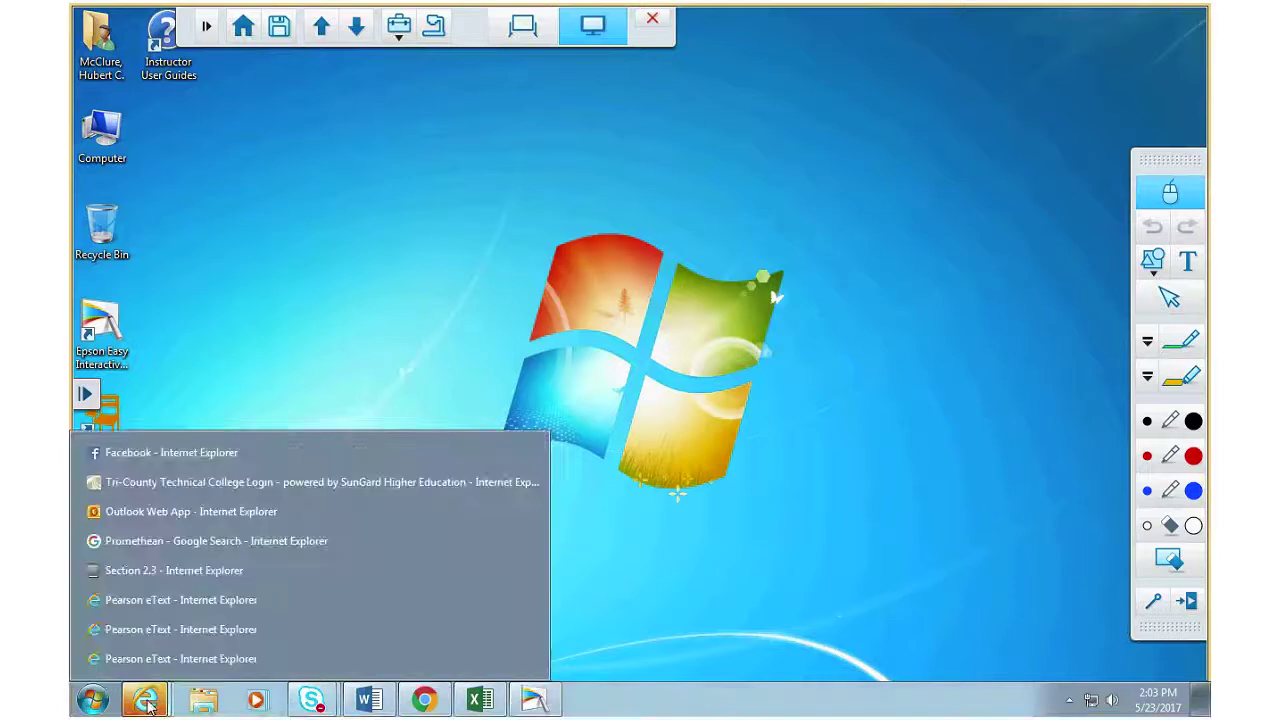
{"action": "left_click", "coordinate": [170, 541]}
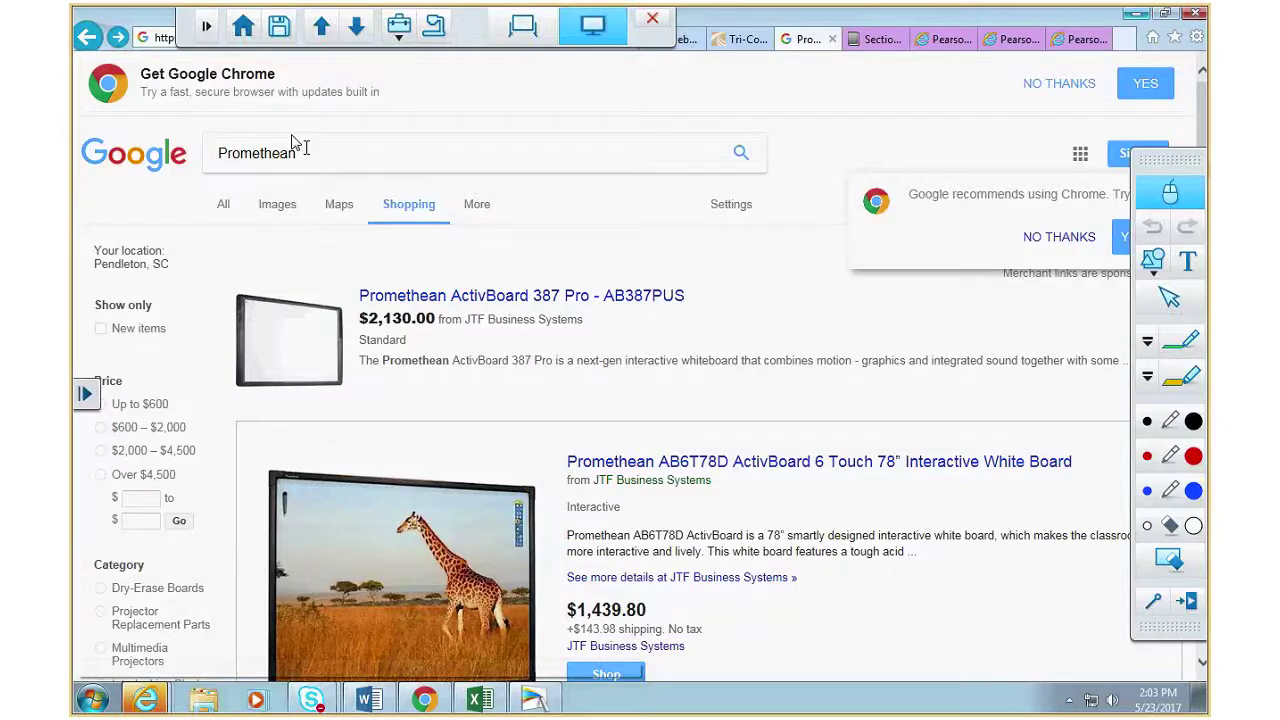
- Replace the Google query with "var and standard deviation" and bring up the image results
{"action": "left_click_drag", "start_coordinate": [296, 150], "coordinate": [213, 160]}
{"action": "type", "text": "var "}
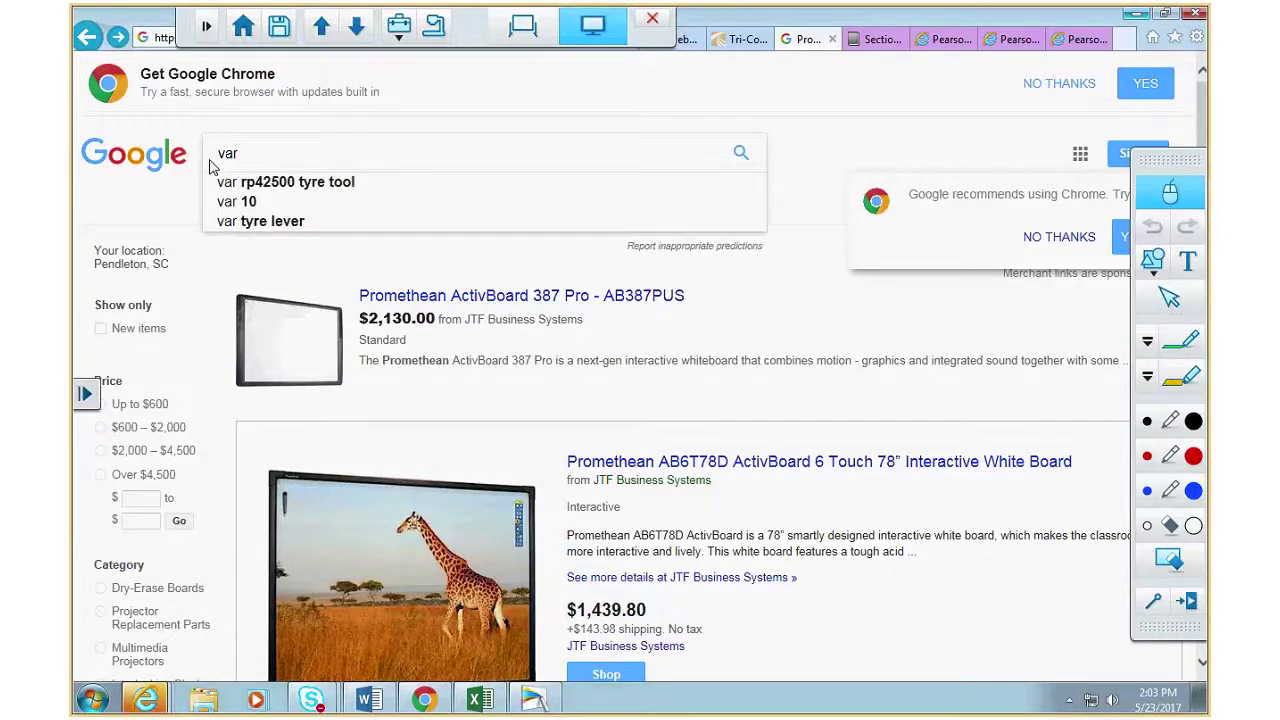
{"action": "type", "text": "and sd"}
{"action": "key", "text": "BackSpace"}
{"action": "key", "text": "BackSpace"}
{"action": "type", "text": "stand"}
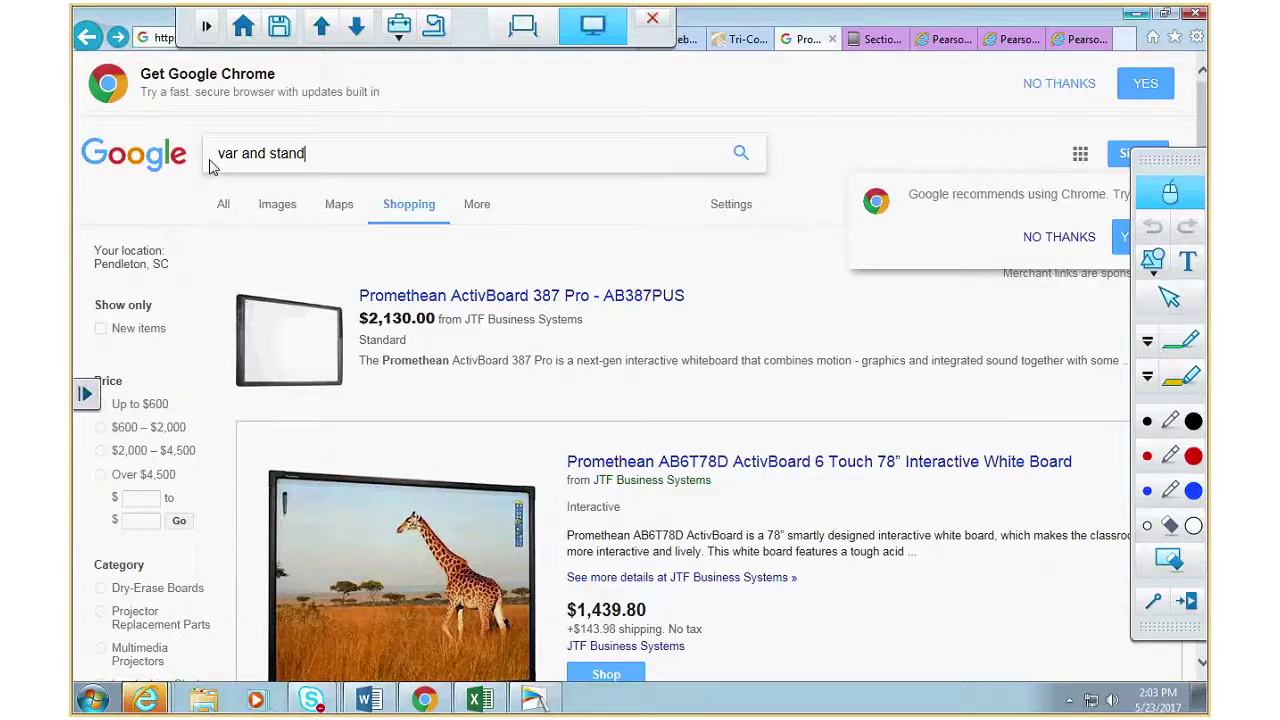
{"action": "type", "text": "ard deviation"}
{"action": "key", "text": "Return"}
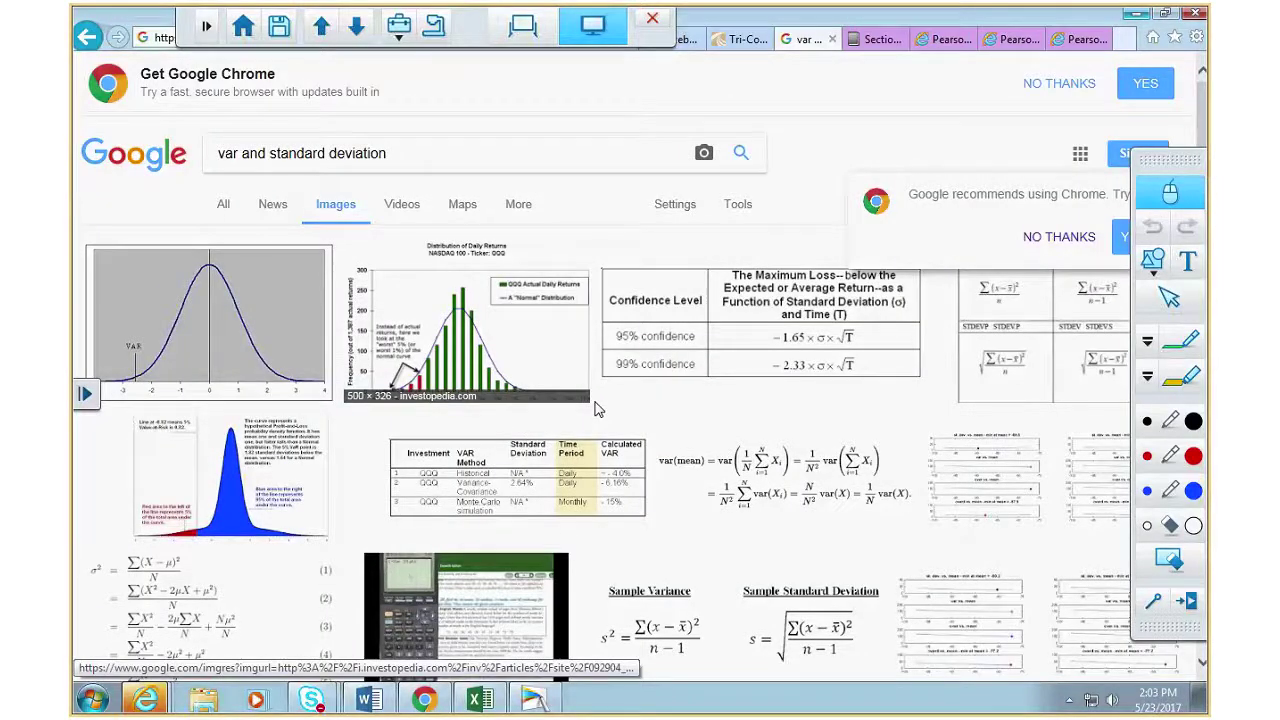
- Open the VAR/STDEV formula table image from the Learning Tree blog and save it as the PNG Formulas-300x243 in the Pictures library
{"action": "left_click", "coordinate": [1040, 318]}
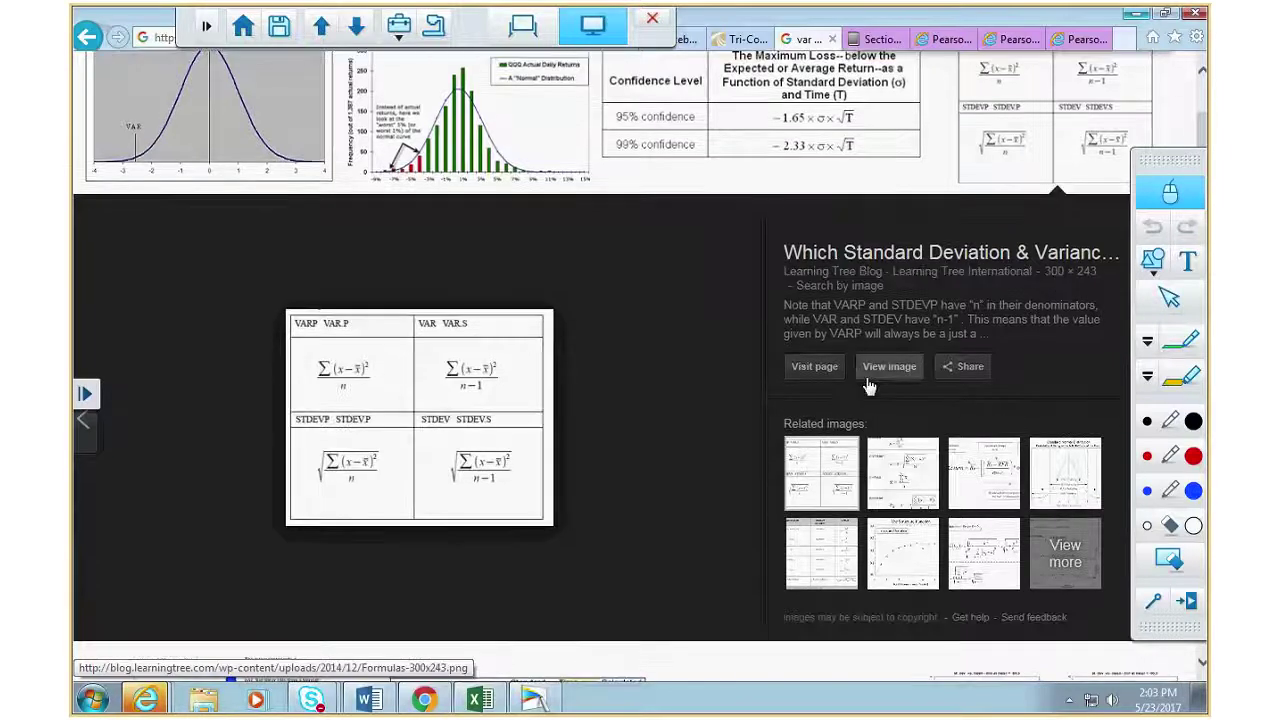
{"action": "scroll", "coordinate": [488, 394], "scroll_direction": "down", "scroll_amount": 1}
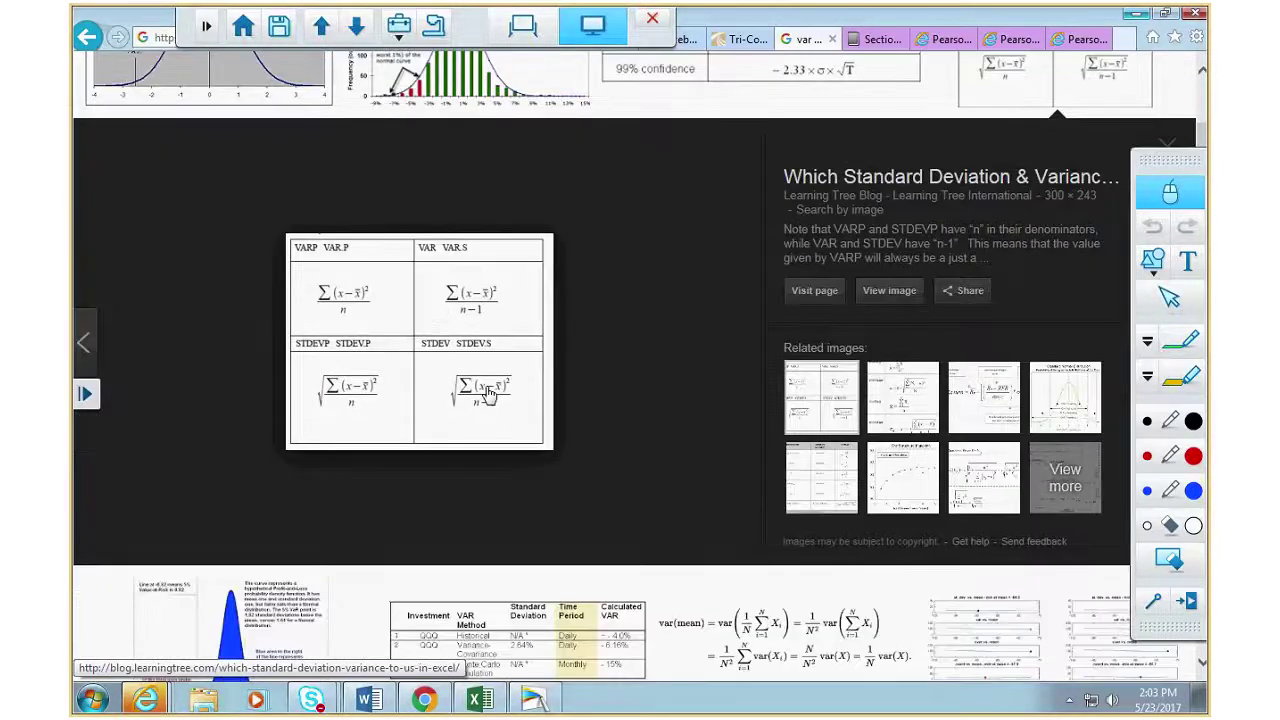
{"action": "scroll", "coordinate": [450, 372], "scroll_direction": "down", "scroll_amount": 1}
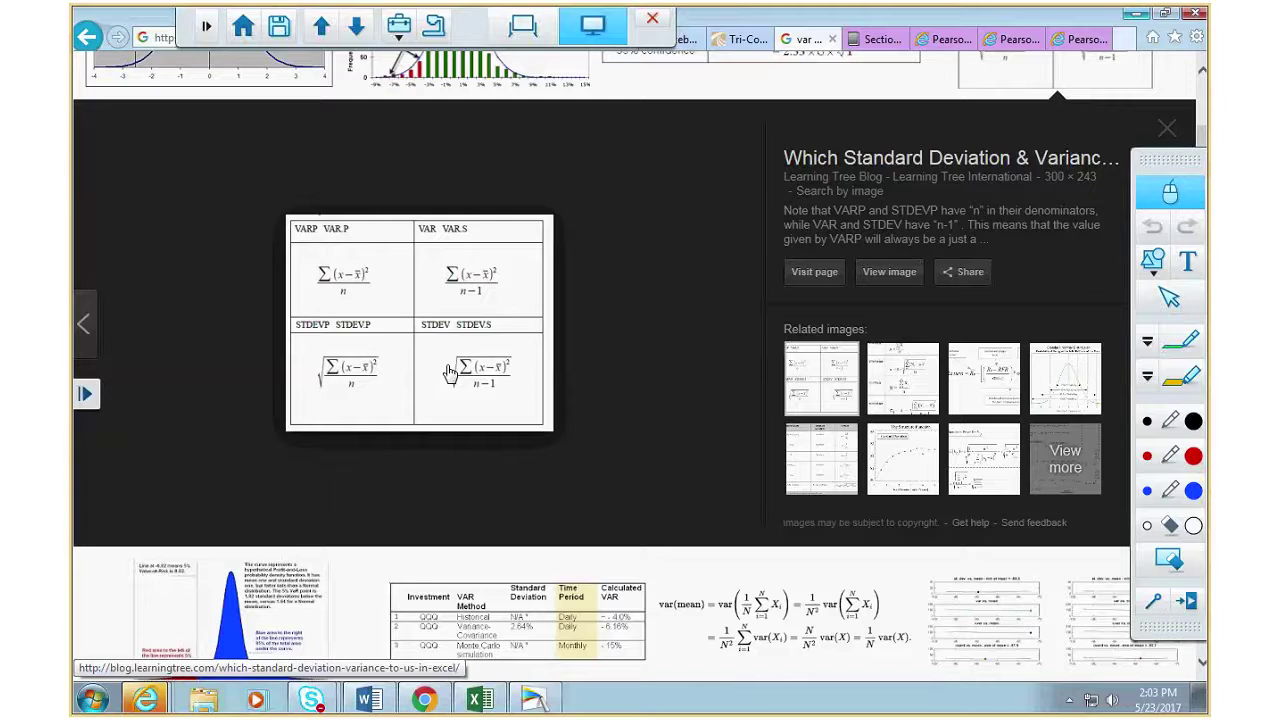
{"action": "right_click", "coordinate": [450, 372]}
{"action": "left_click", "coordinate": [518, 352]}
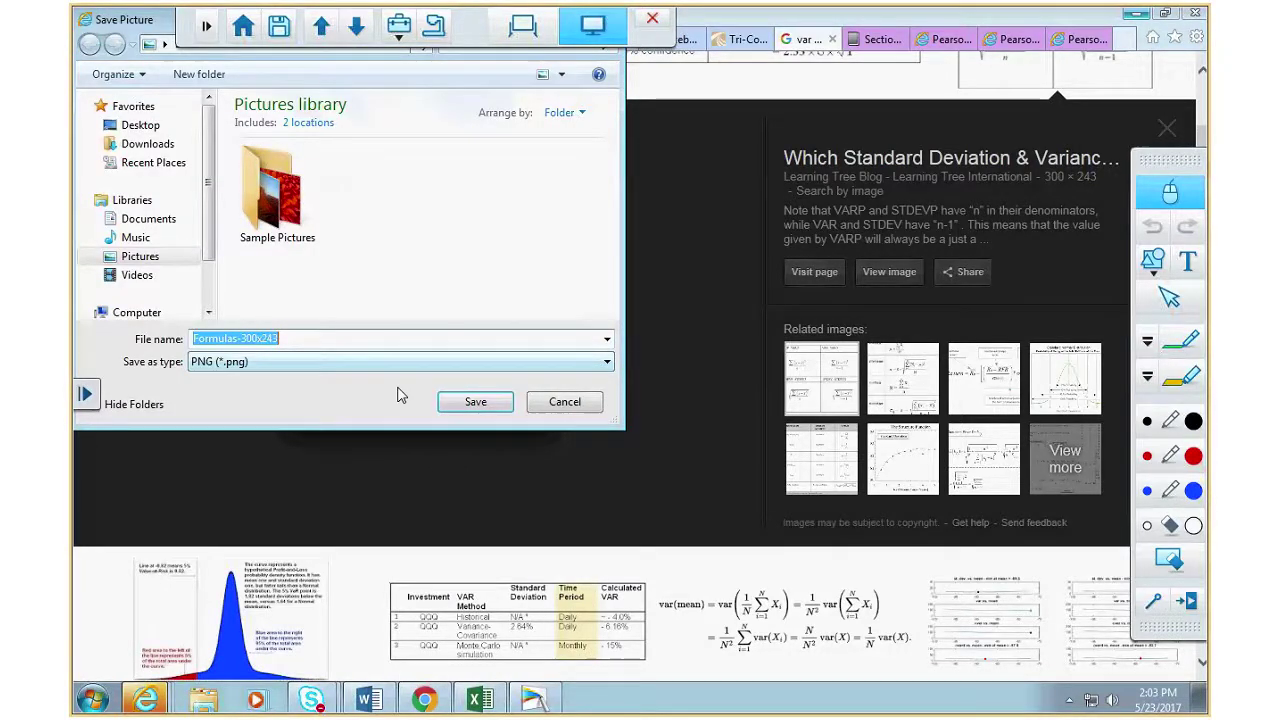
{"action": "left_click", "coordinate": [475, 401]}
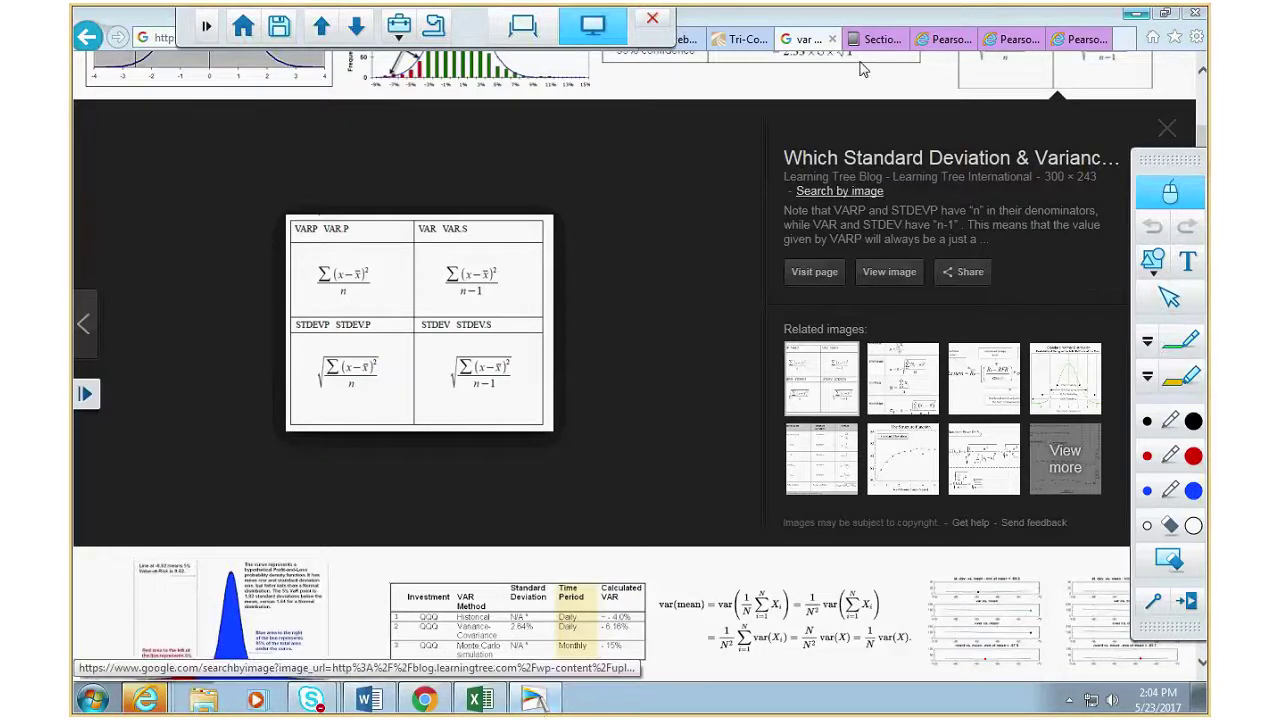
- Switch from annotation mode to the whiteboard, maximize it, and add a new blank page after page 4
{"action": "left_click", "coordinate": [594, 38]}
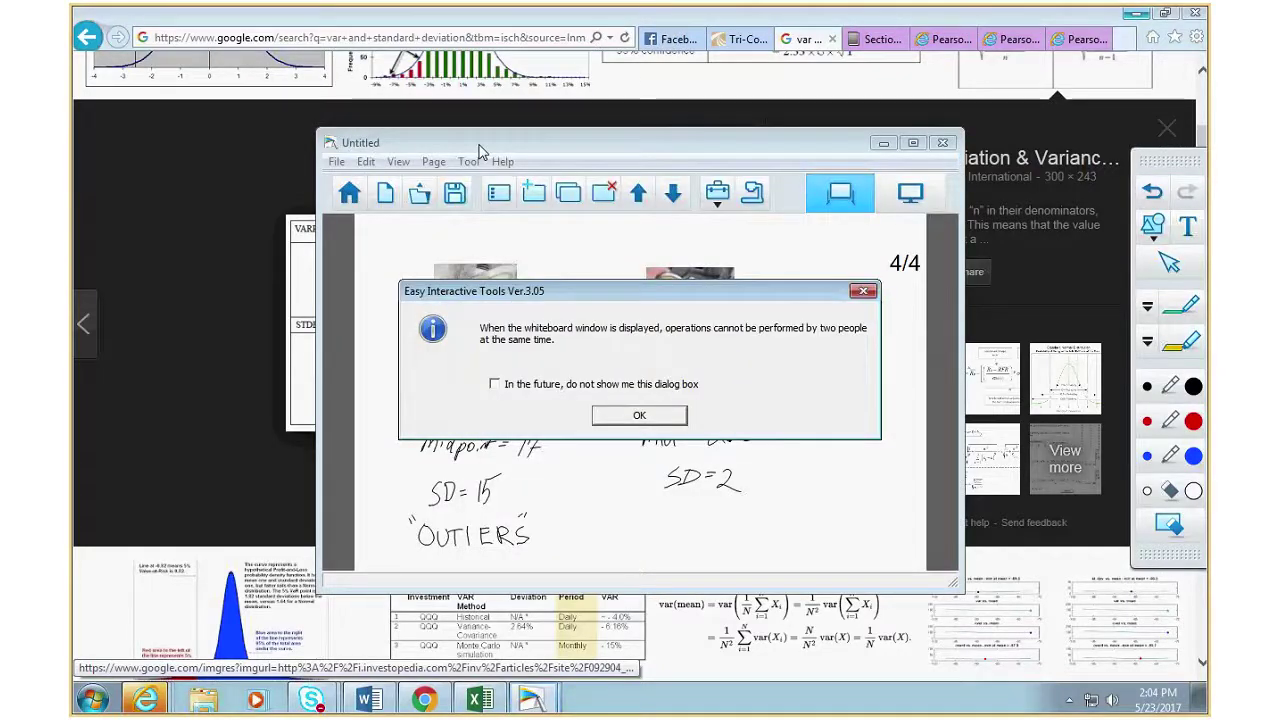
{"action": "left_click", "coordinate": [639, 415]}
{"action": "left_click", "coordinate": [912, 144]}
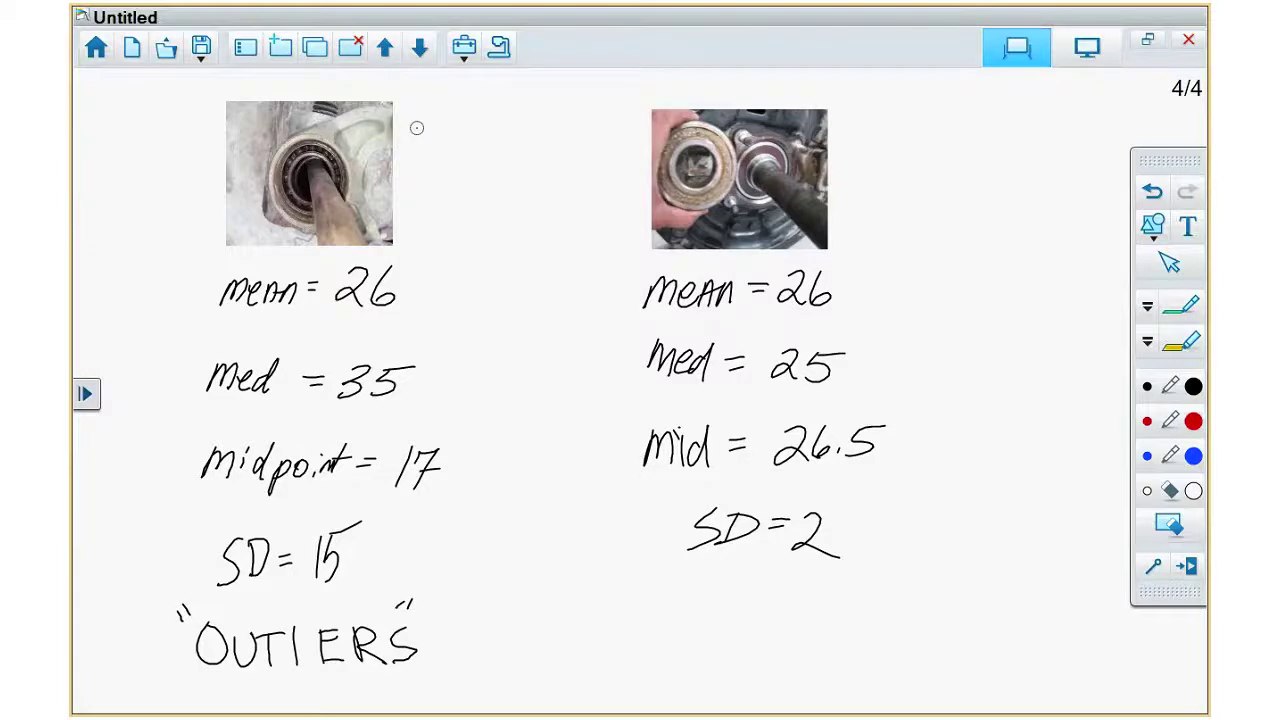
{"action": "left_click", "coordinate": [280, 47]}
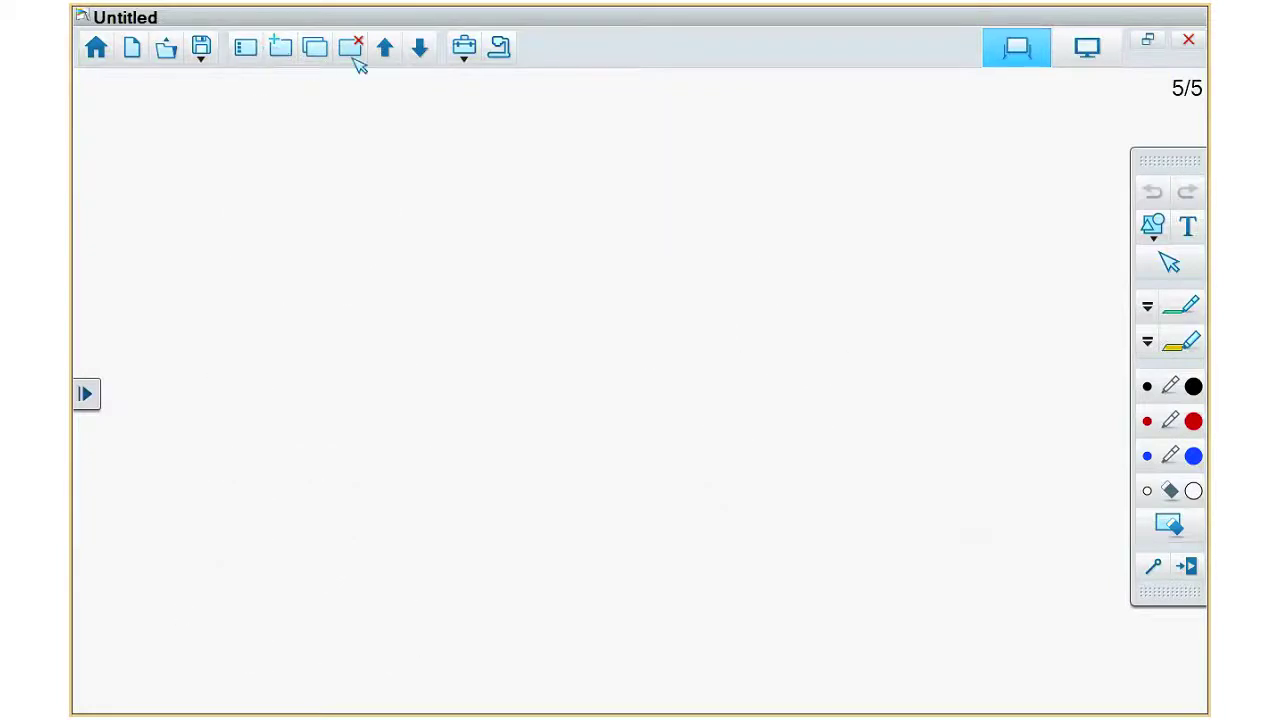
- Start inserting an image and look for the formula picture in Pictures and Documents, trying the Bitmap and PNG file types
{"action": "left_click", "coordinate": [465, 48]}
{"action": "left_click", "coordinate": [507, 127]}
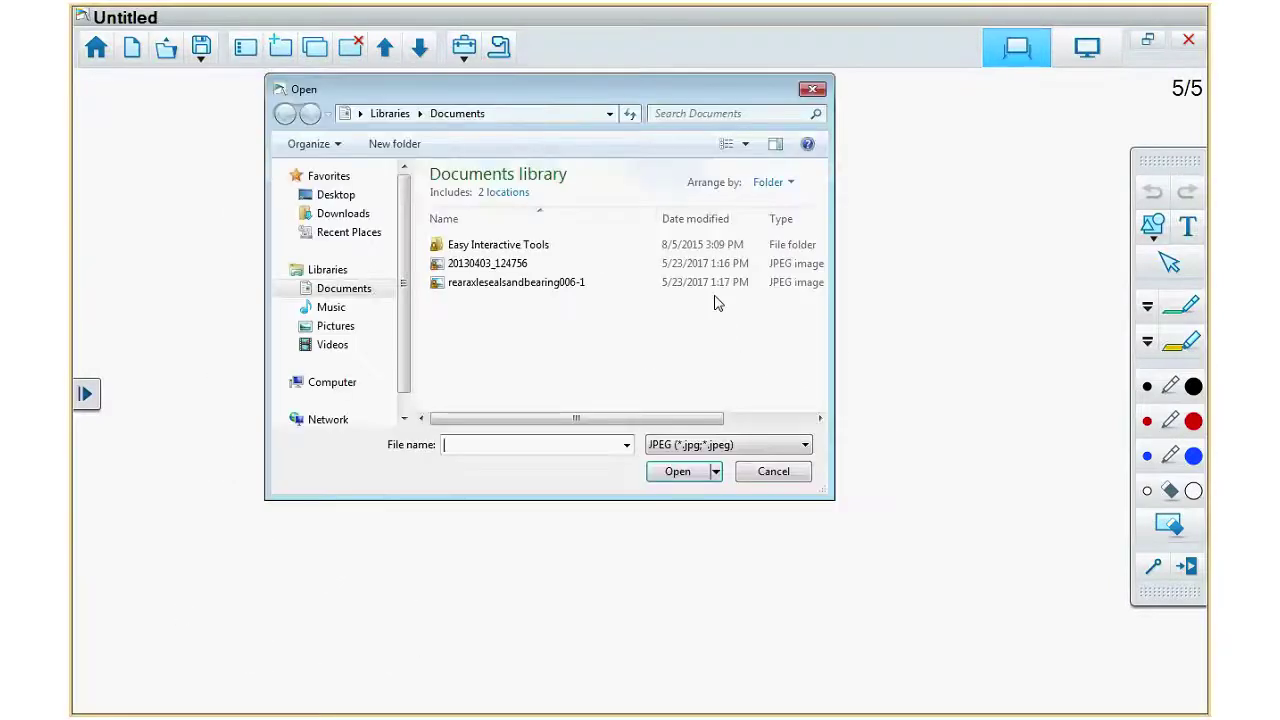
{"action": "left_click", "coordinate": [318, 328]}
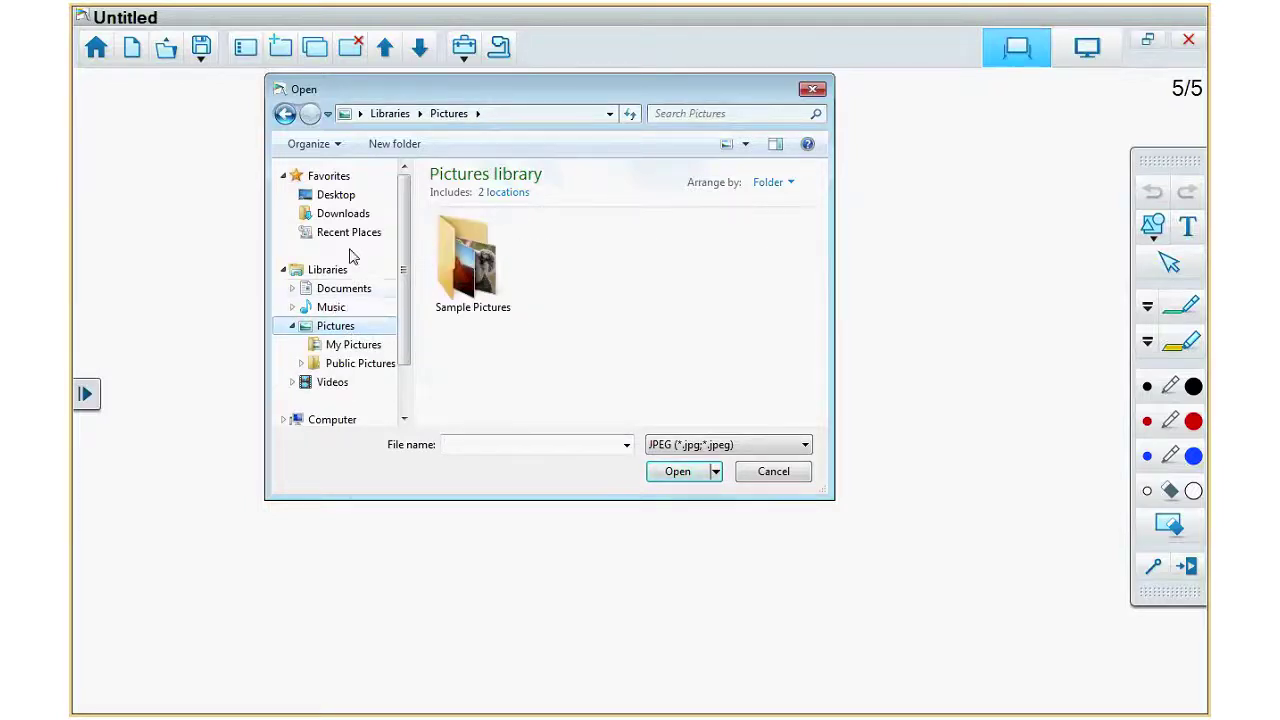
{"action": "left_click", "coordinate": [350, 344]}
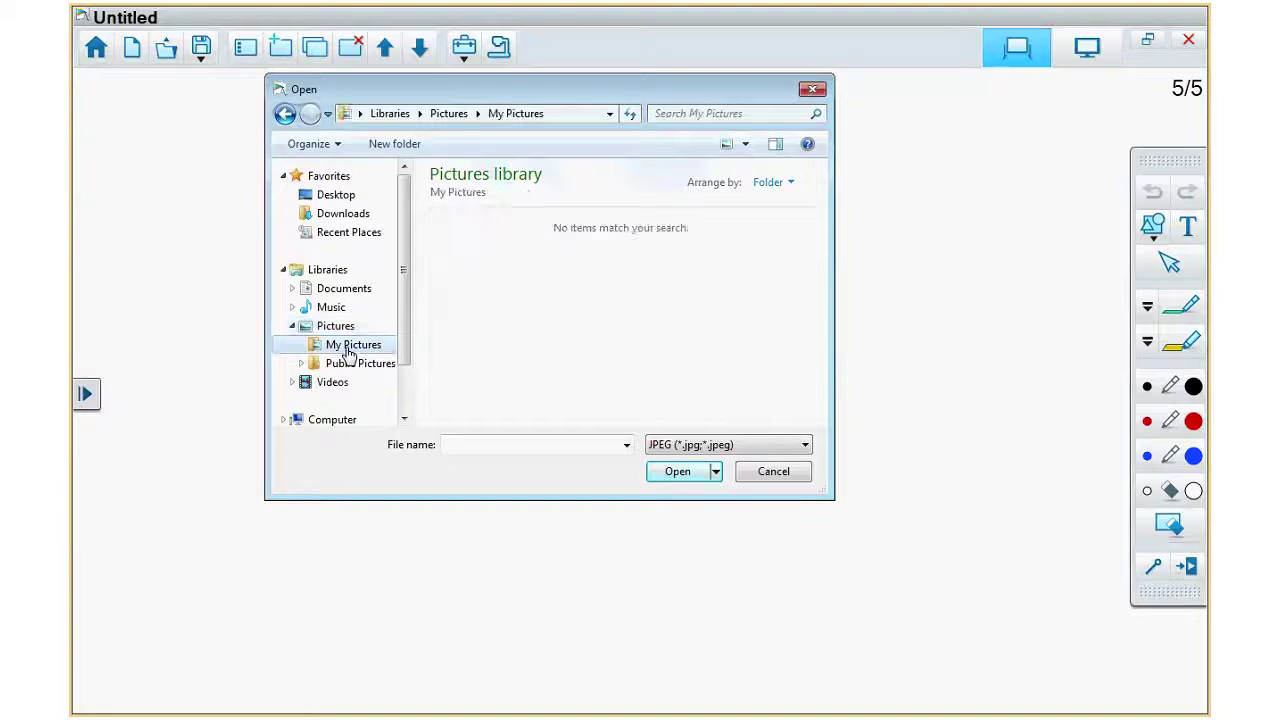
{"action": "left_click", "coordinate": [342, 290]}
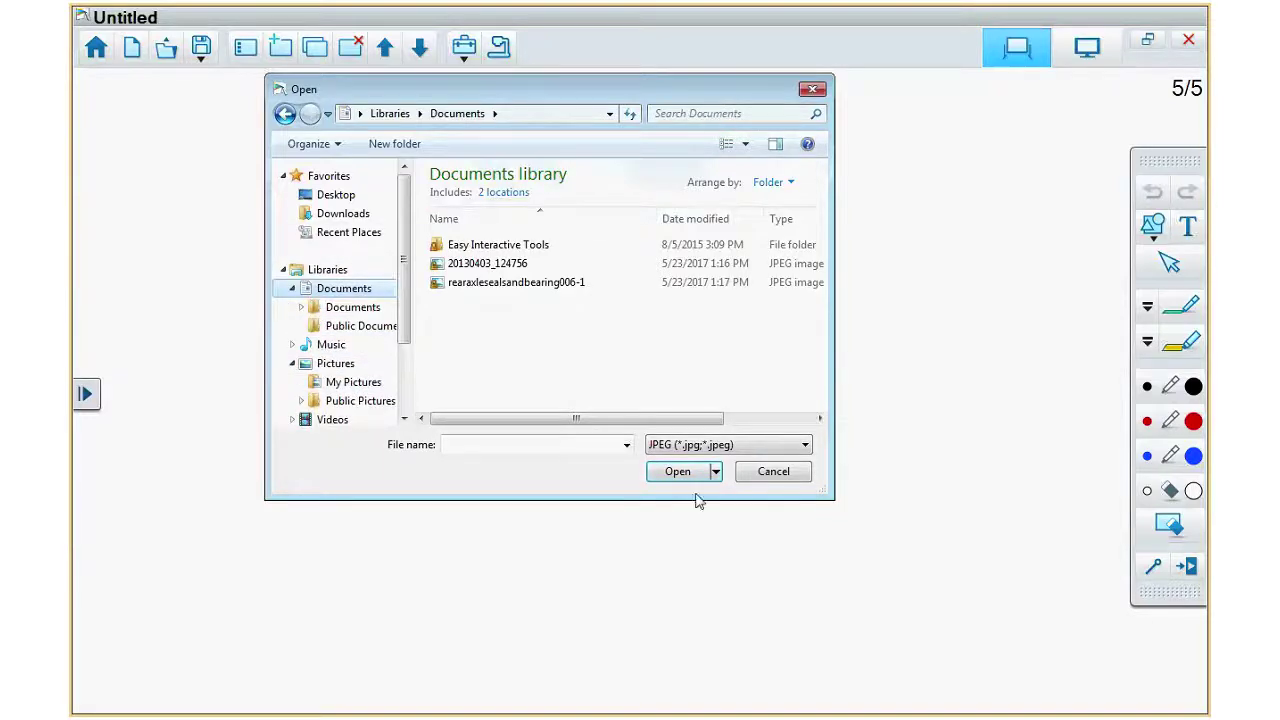
{"action": "left_click", "coordinate": [740, 445]}
{"action": "left_click", "coordinate": [733, 477]}
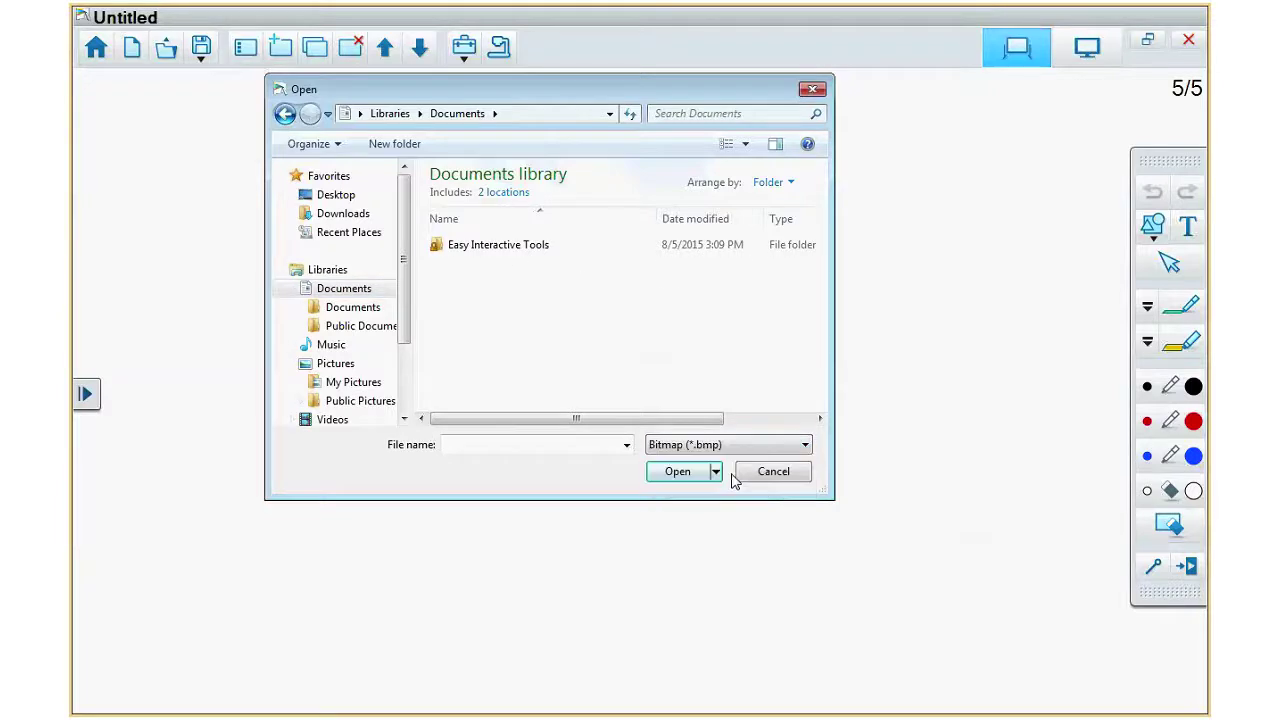
{"action": "left_click", "coordinate": [729, 445]}
{"action": "left_click", "coordinate": [718, 489]}
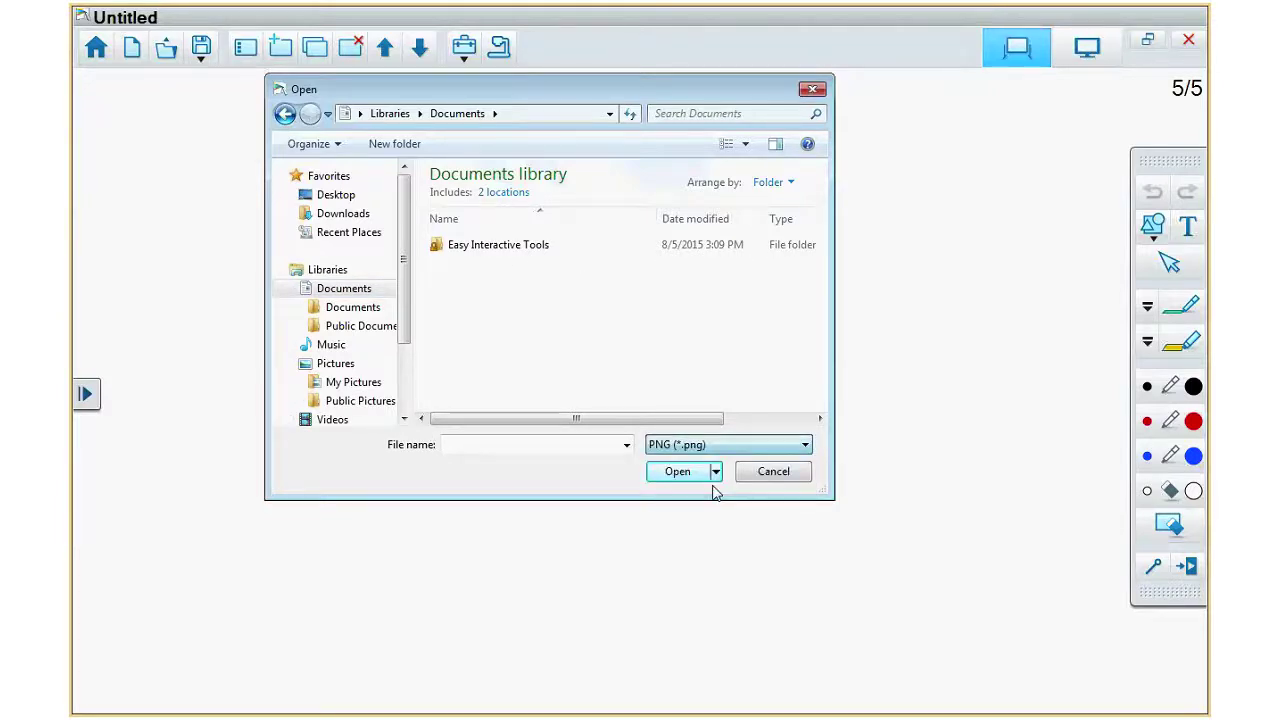
- Check the Documents, Downloads and Easy Interactive Tools folders for the saved formula PNG
{"action": "left_click", "coordinate": [465, 254]}
{"action": "left_click", "coordinate": [336, 307]}
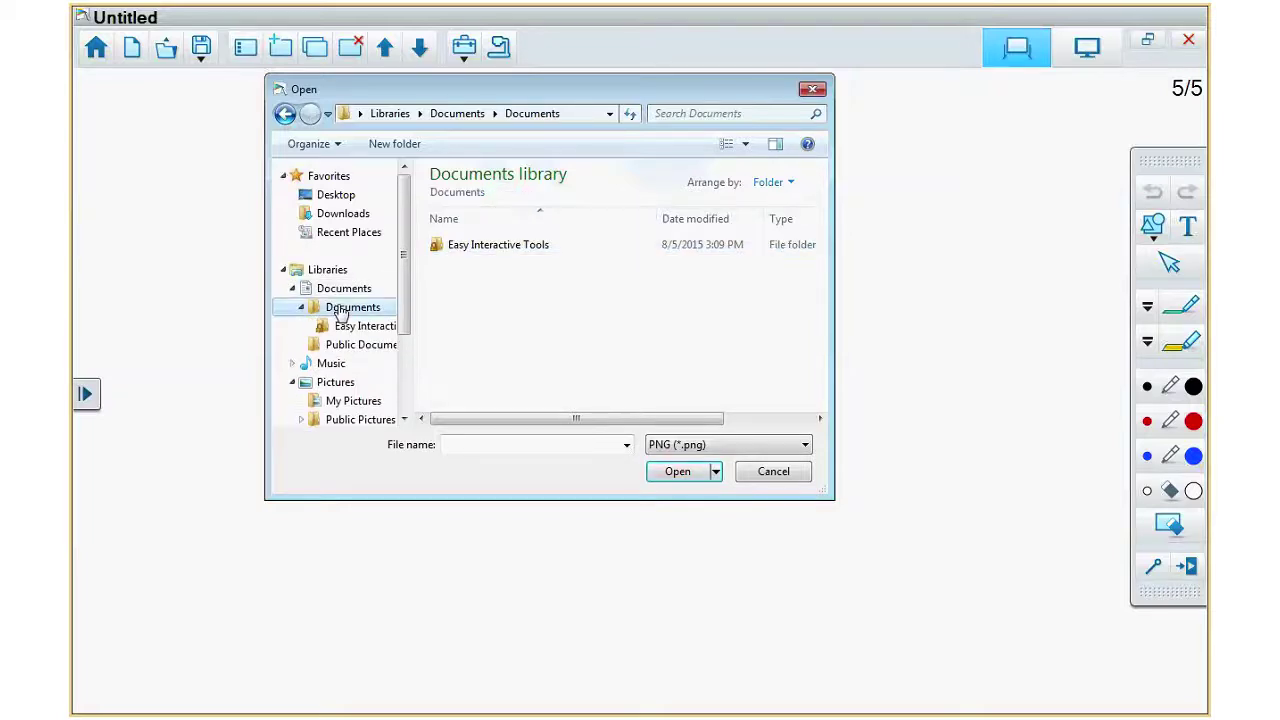
{"action": "left_click", "coordinate": [359, 216]}
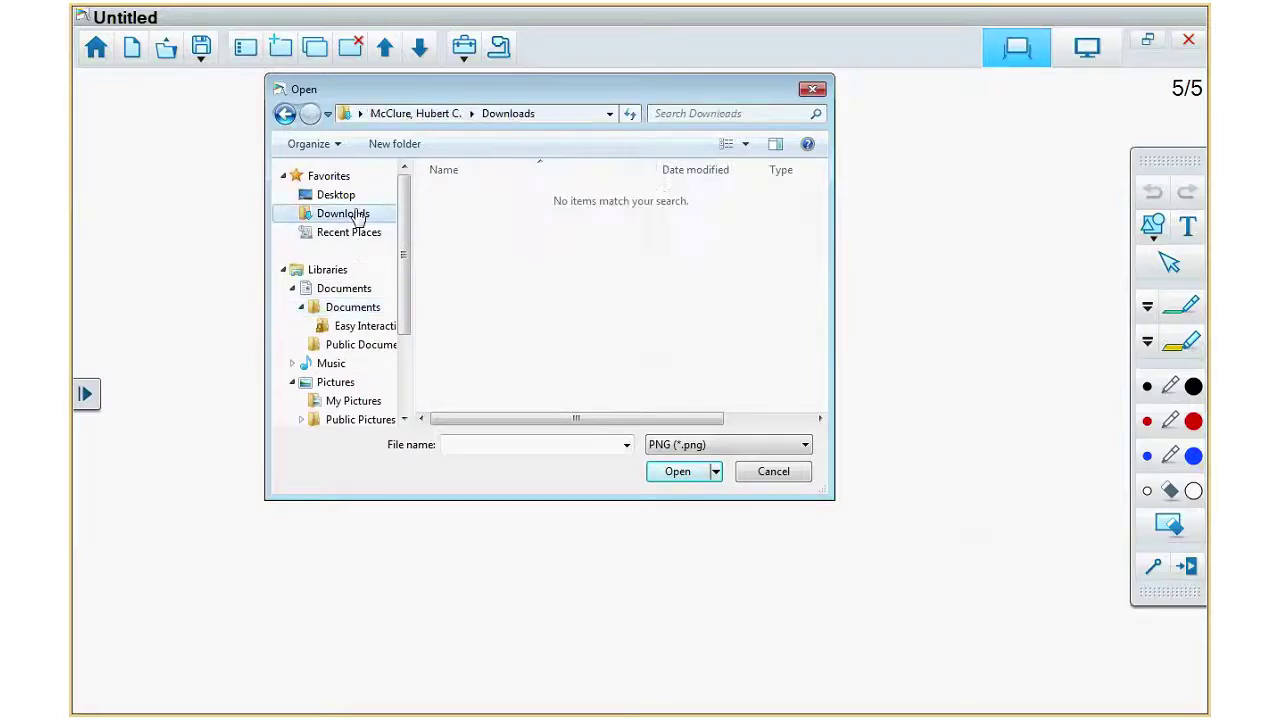
{"action": "left_click", "coordinate": [345, 290]}
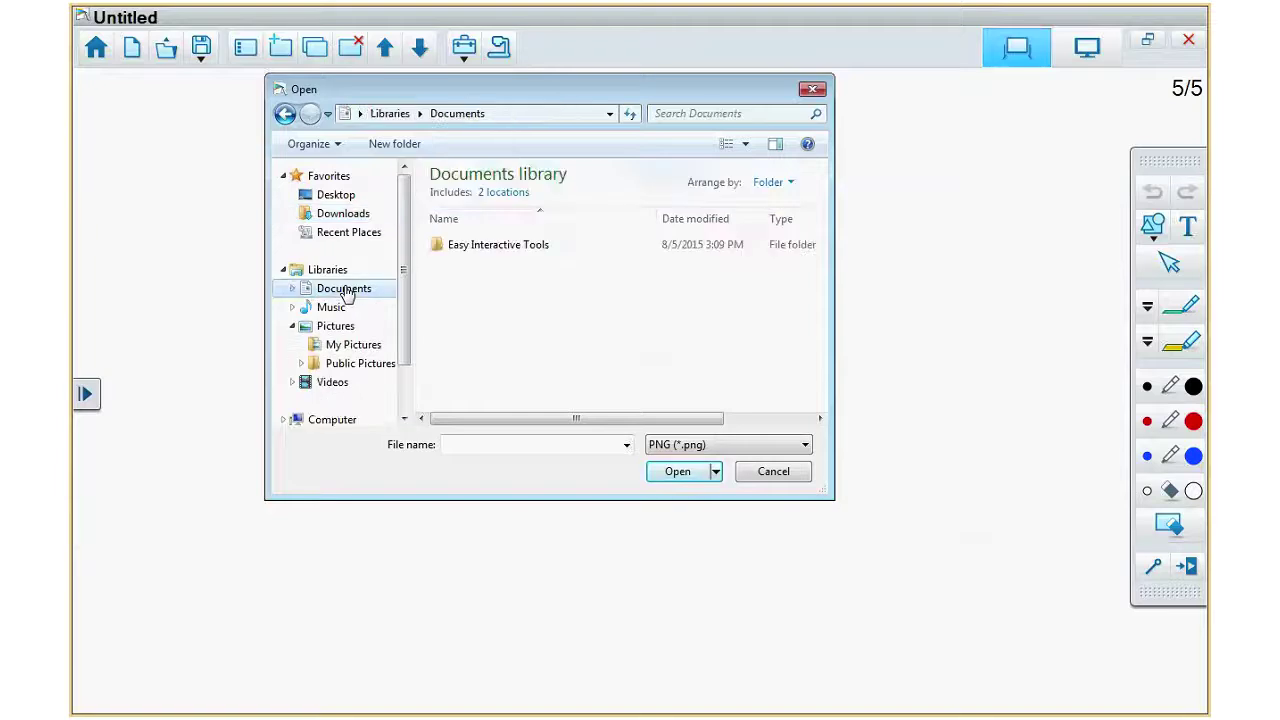
{"action": "double_click", "coordinate": [490, 250]}
{"action": "left_click", "coordinate": [341, 292]}
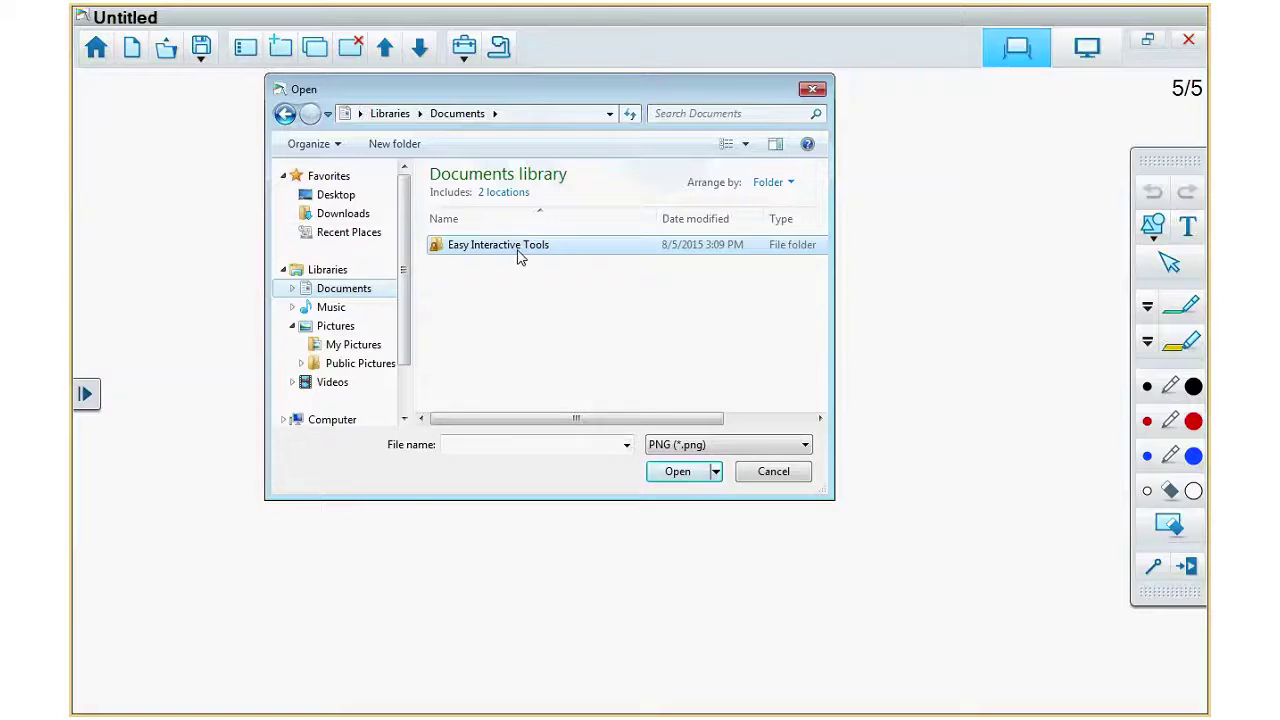
- Filter the Documents library to JPEG files and insert the image 20130403_124756 on page 5
{"action": "left_click", "coordinate": [742, 448]}
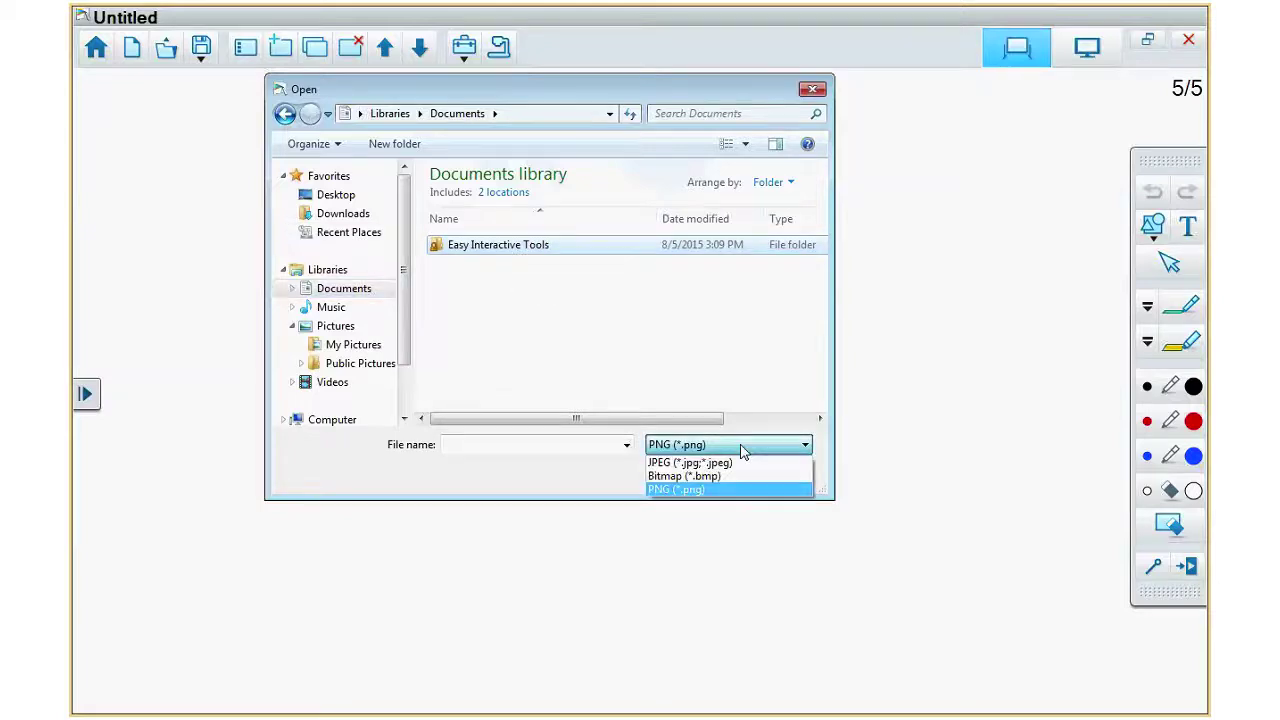
{"action": "left_click", "coordinate": [690, 463]}
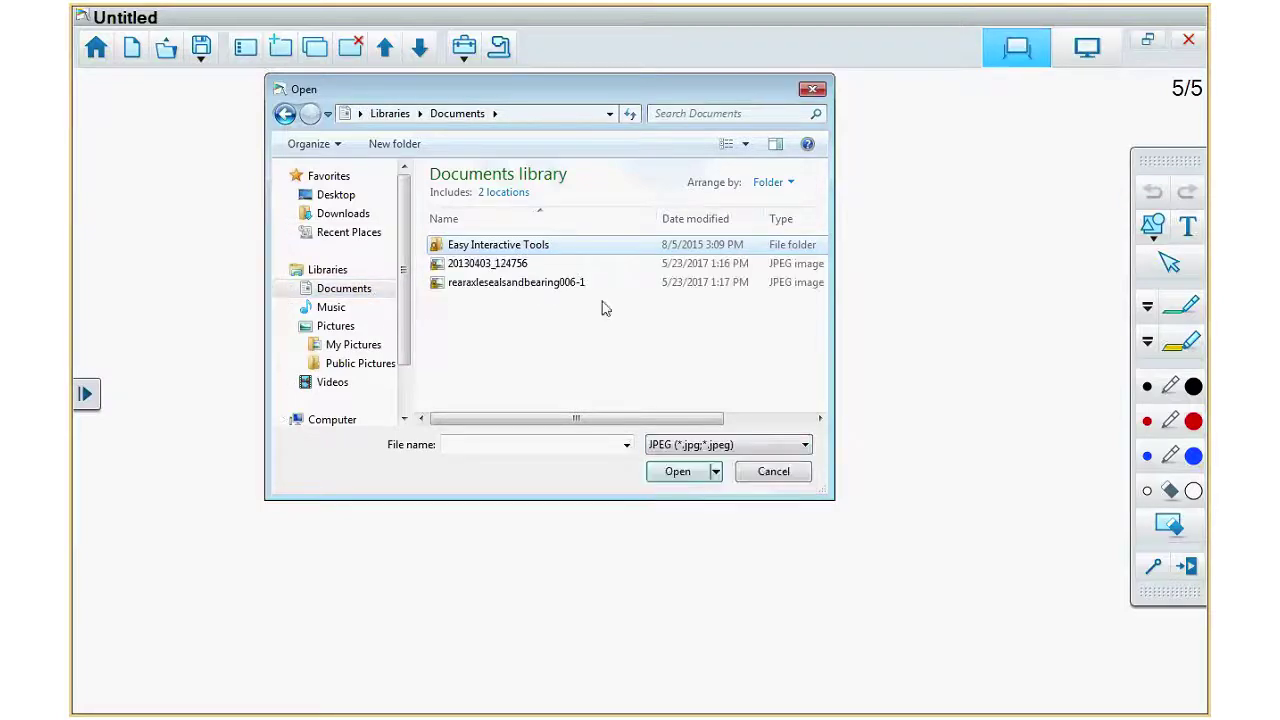
{"action": "double_click", "coordinate": [510, 266]}
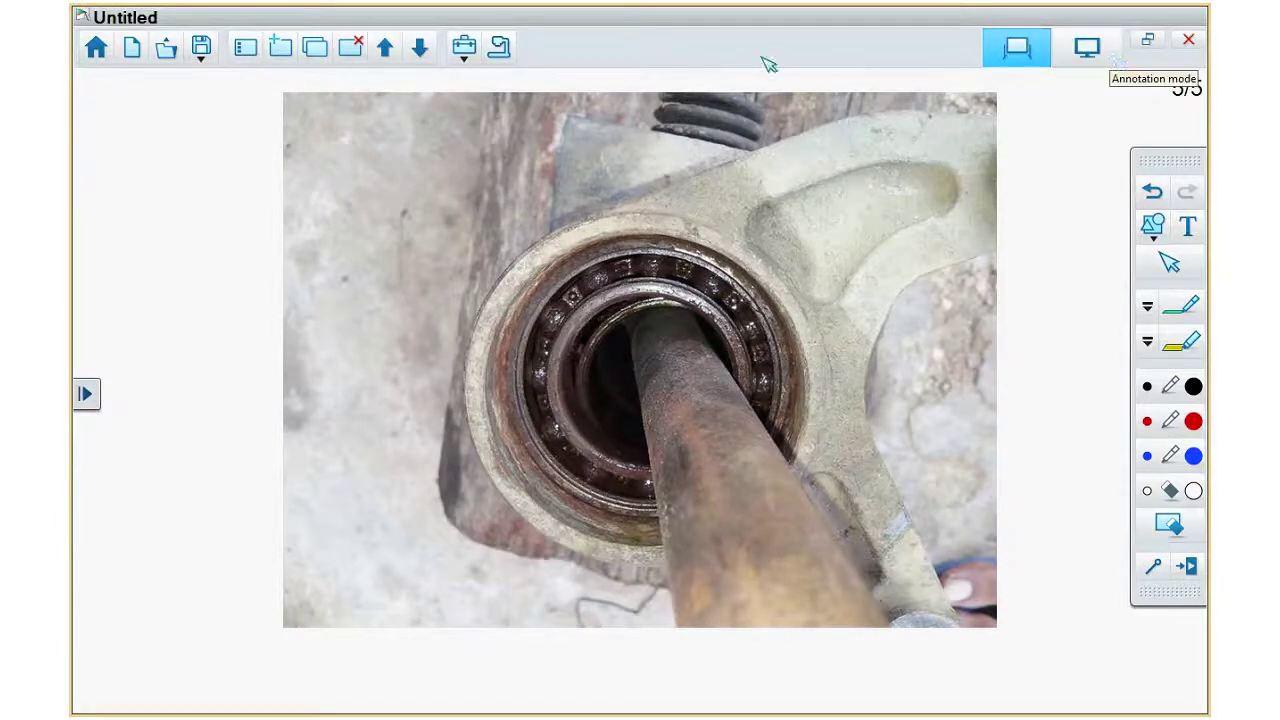
- Delete the inserted bearing photo from page 5 and move the drawing toolbar back to the page edge
{"action": "left_click", "coordinate": [465, 64]}
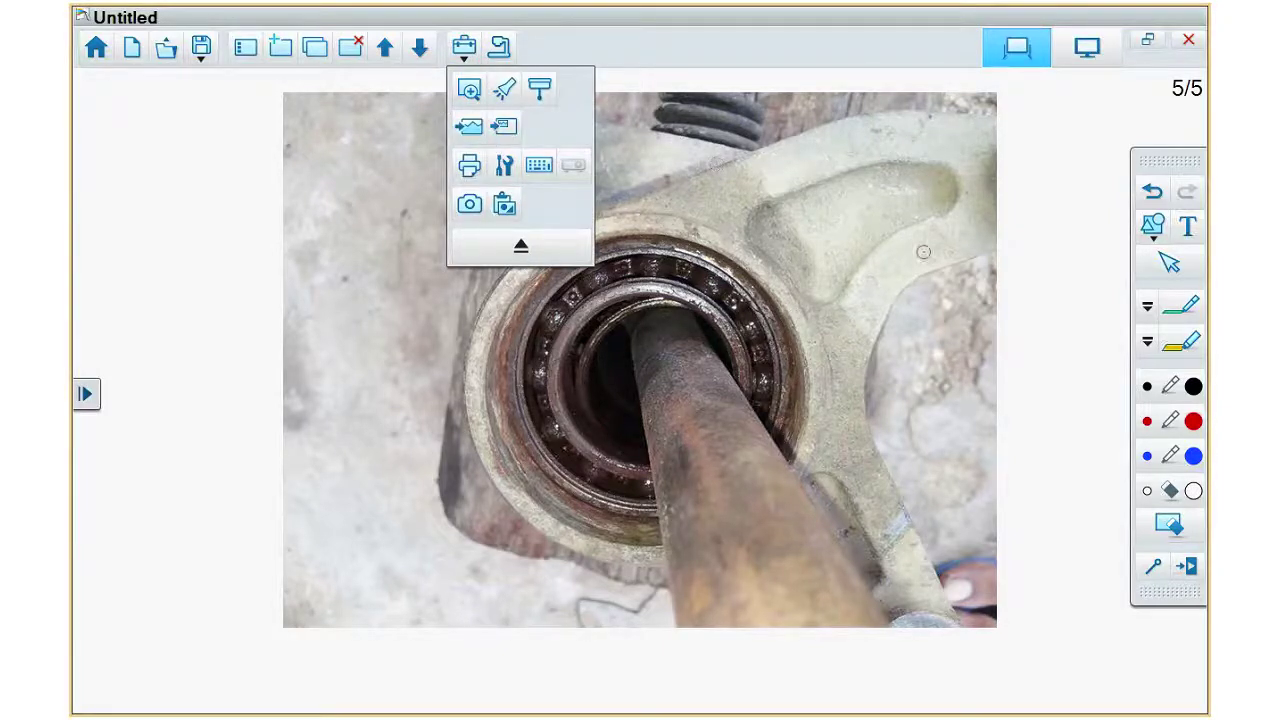
{"action": "left_click", "coordinate": [990, 224]}
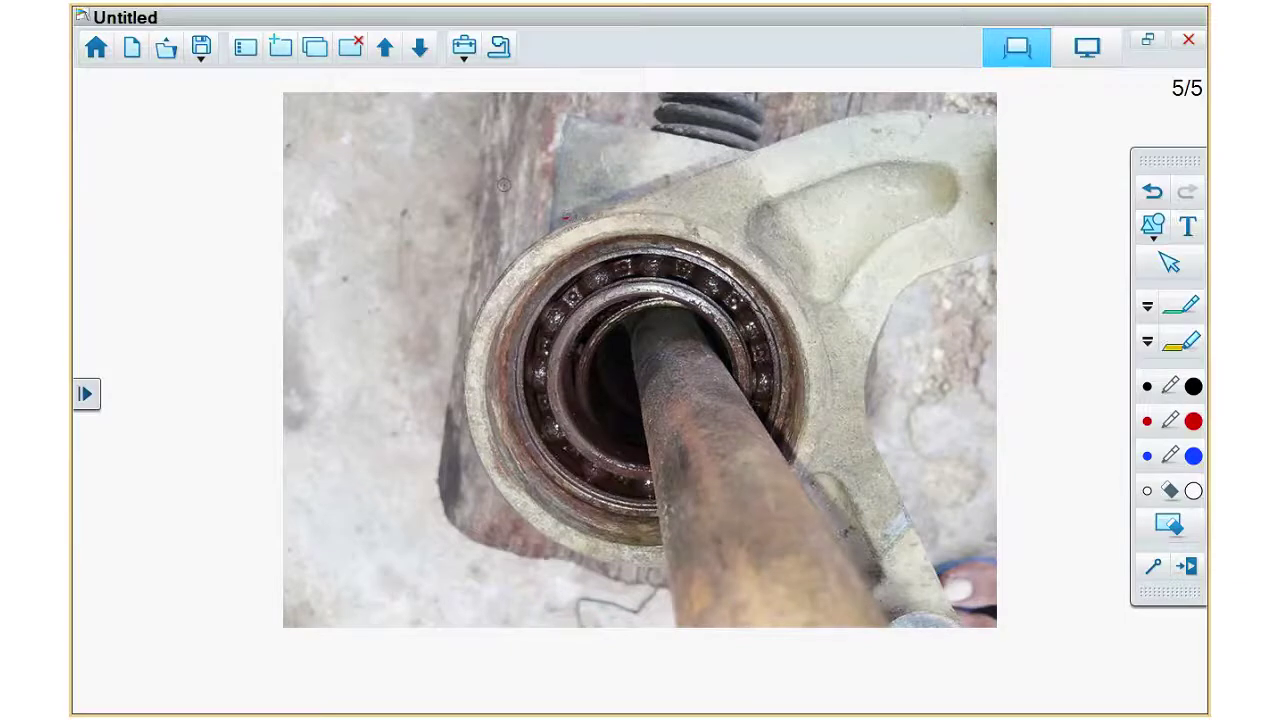
{"action": "left_click", "coordinate": [948, 258]}
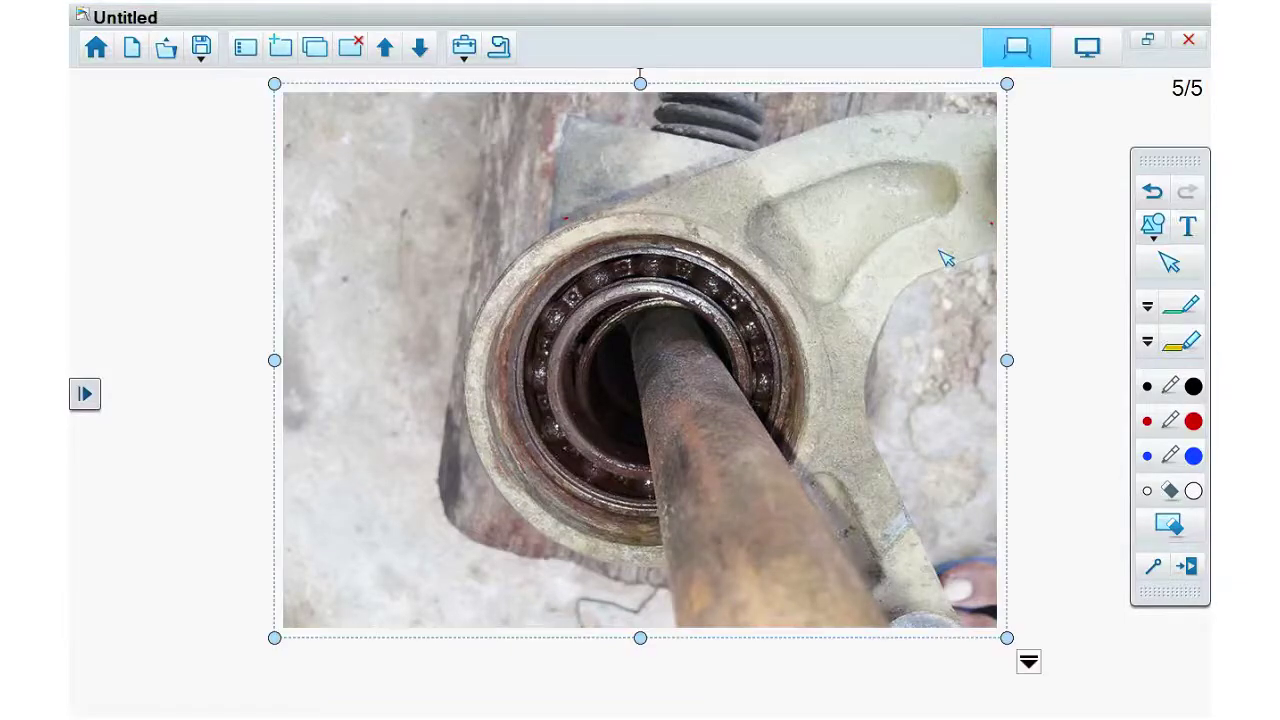
{"action": "left_click", "coordinate": [960, 310]}
{"action": "left_click", "coordinate": [937, 165]}
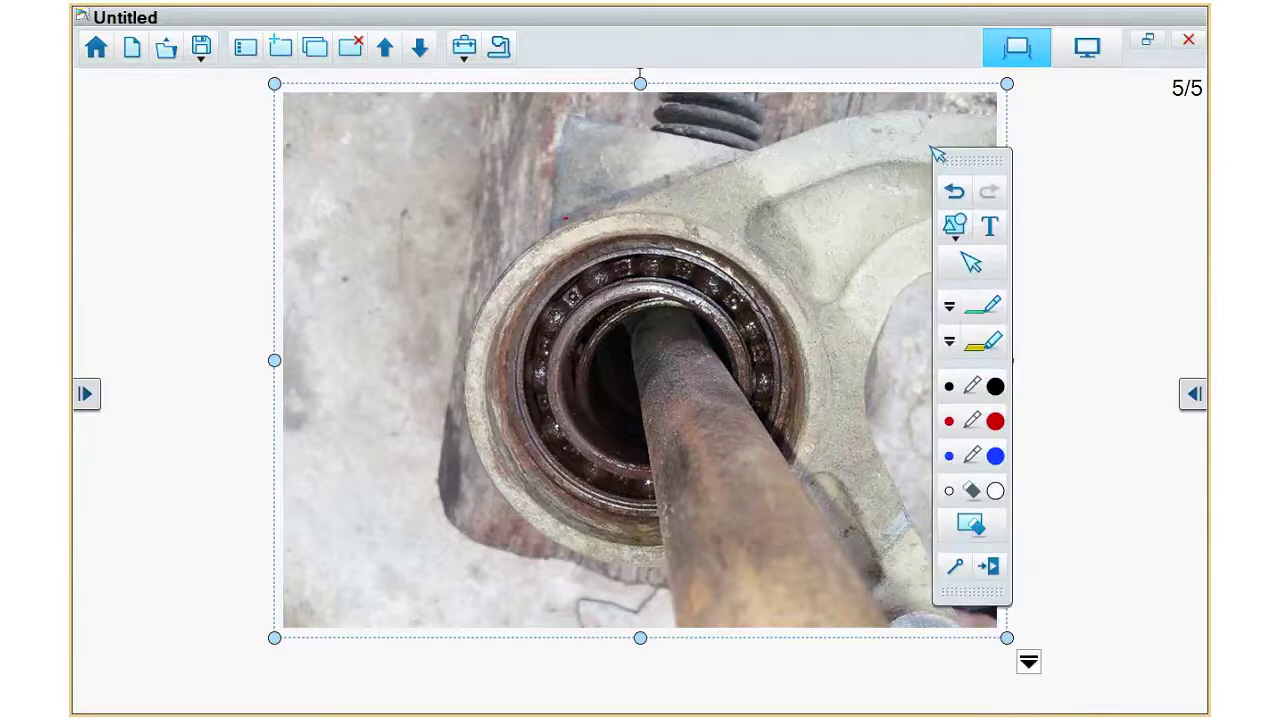
{"action": "left_click", "coordinate": [660, 88]}
{"action": "left_click", "coordinate": [1028, 661]}
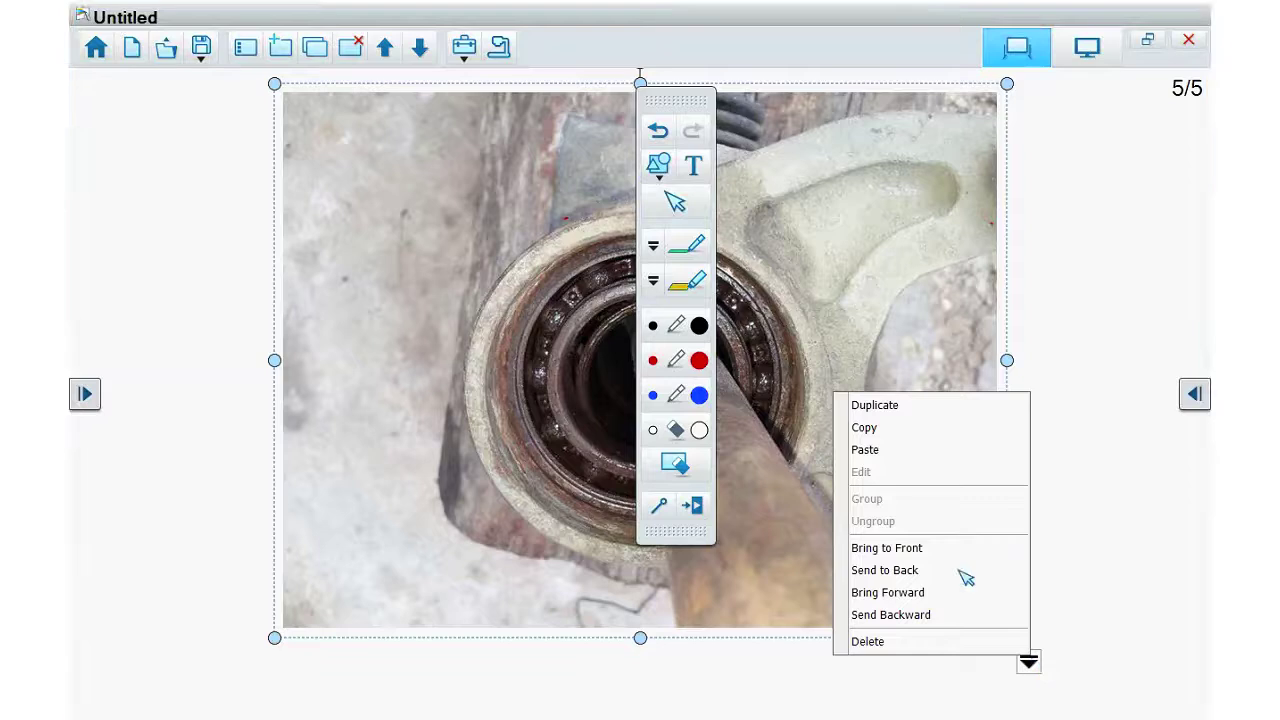
{"action": "left_click", "coordinate": [874, 643]}
{"action": "left_click_drag", "start_coordinate": [676, 98], "coordinate": [1138, 115]}
- Start inserting an image on page 5 and check the Pictures library, Public Pictures and Sample Pictures for the formula picture
{"action": "left_click", "coordinate": [463, 55]}
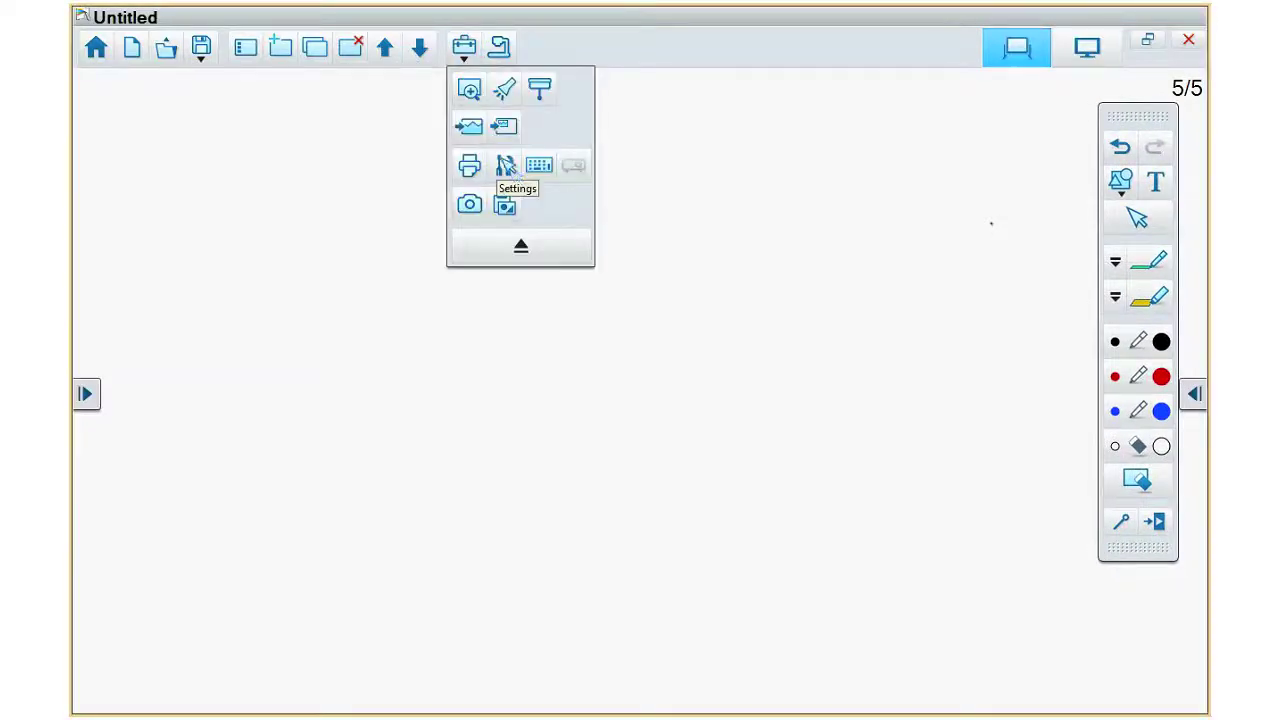
{"action": "left_click", "coordinate": [503, 127]}
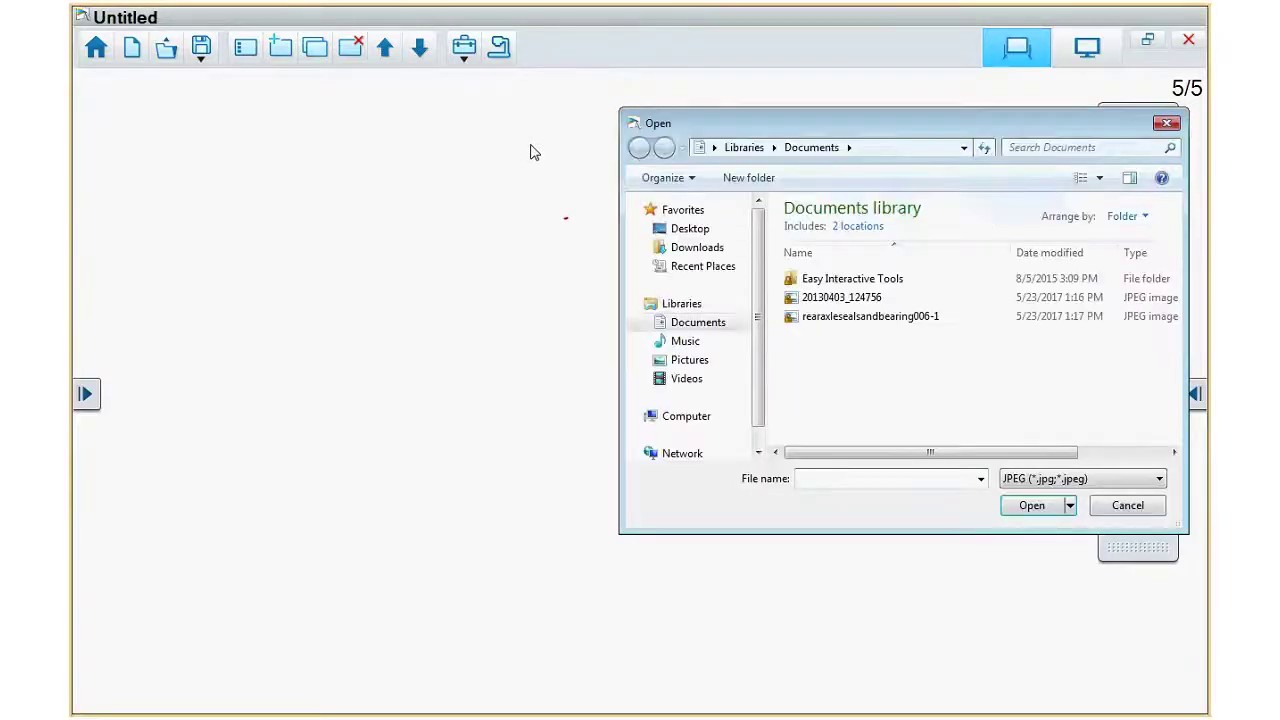
{"action": "left_click", "coordinate": [690, 362]}
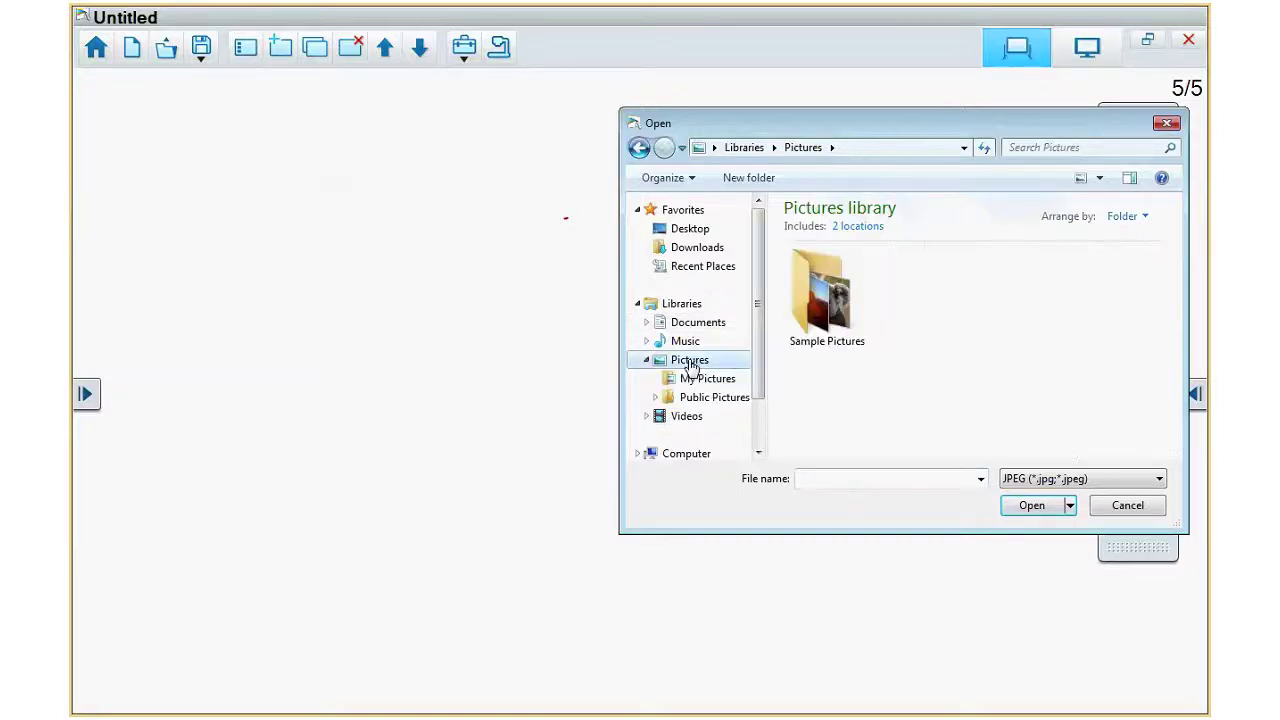
{"action": "left_click", "coordinate": [708, 386]}
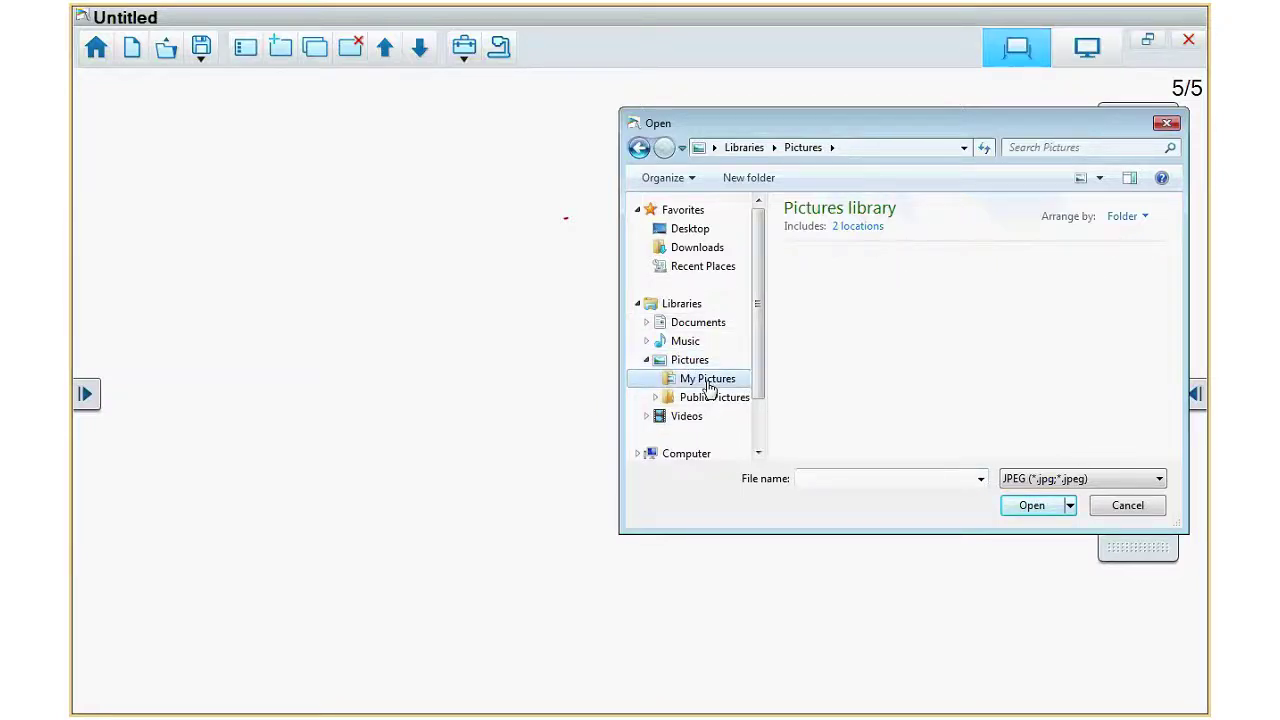
{"action": "left_click", "coordinate": [714, 399]}
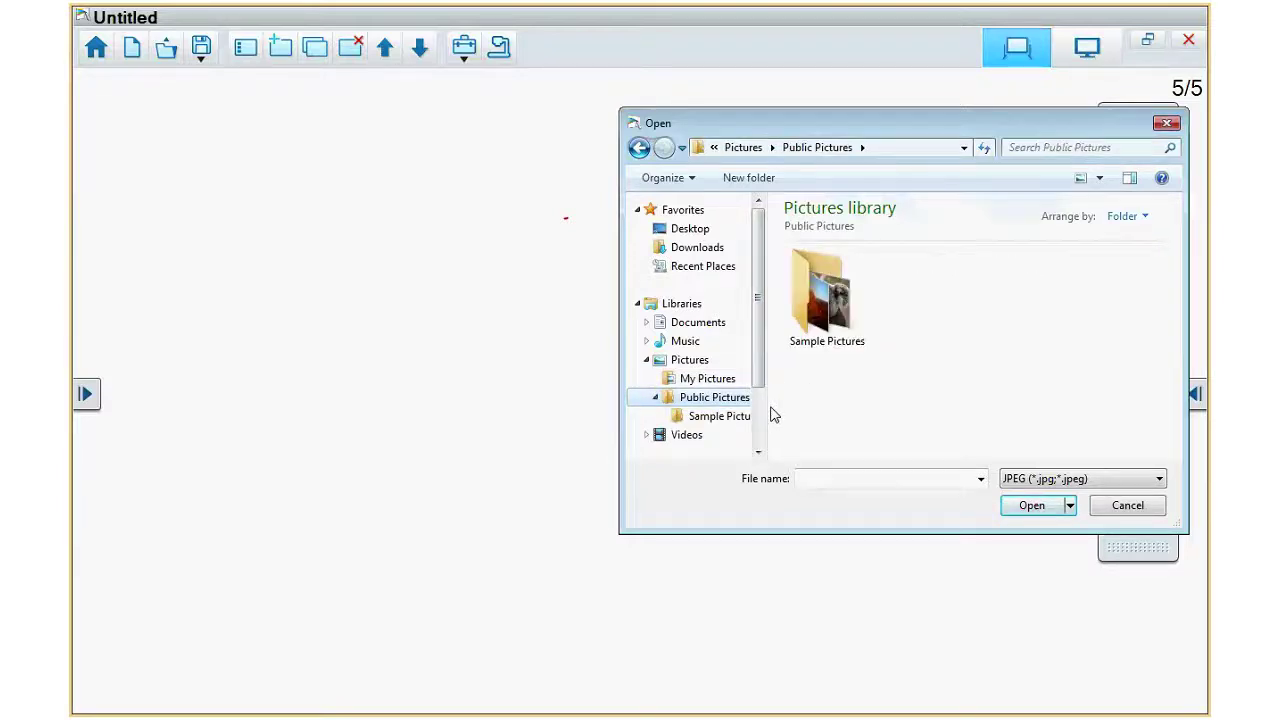
{"action": "left_click", "coordinate": [827, 340]}
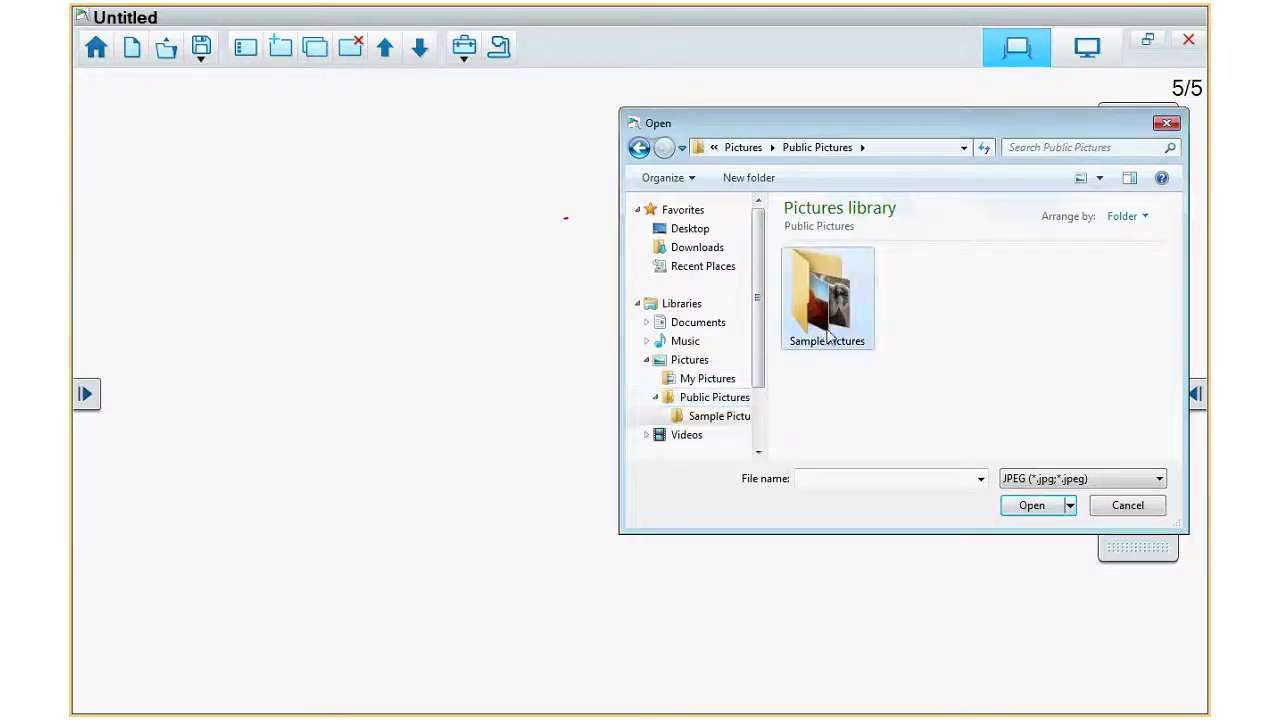
{"action": "double_click", "coordinate": [827, 340]}
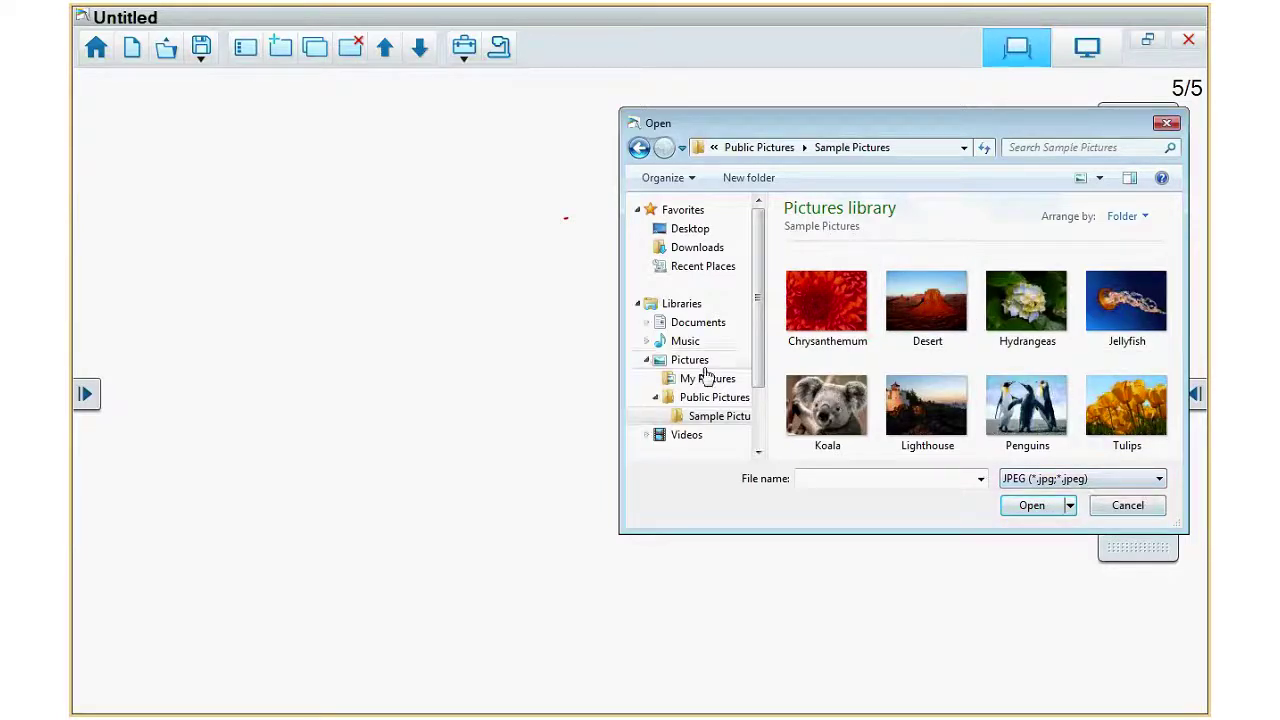
- Filter the My Pictures folder to PNG files and insert the image Formulas-300x243 on page 5
{"action": "left_click", "coordinate": [706, 377]}
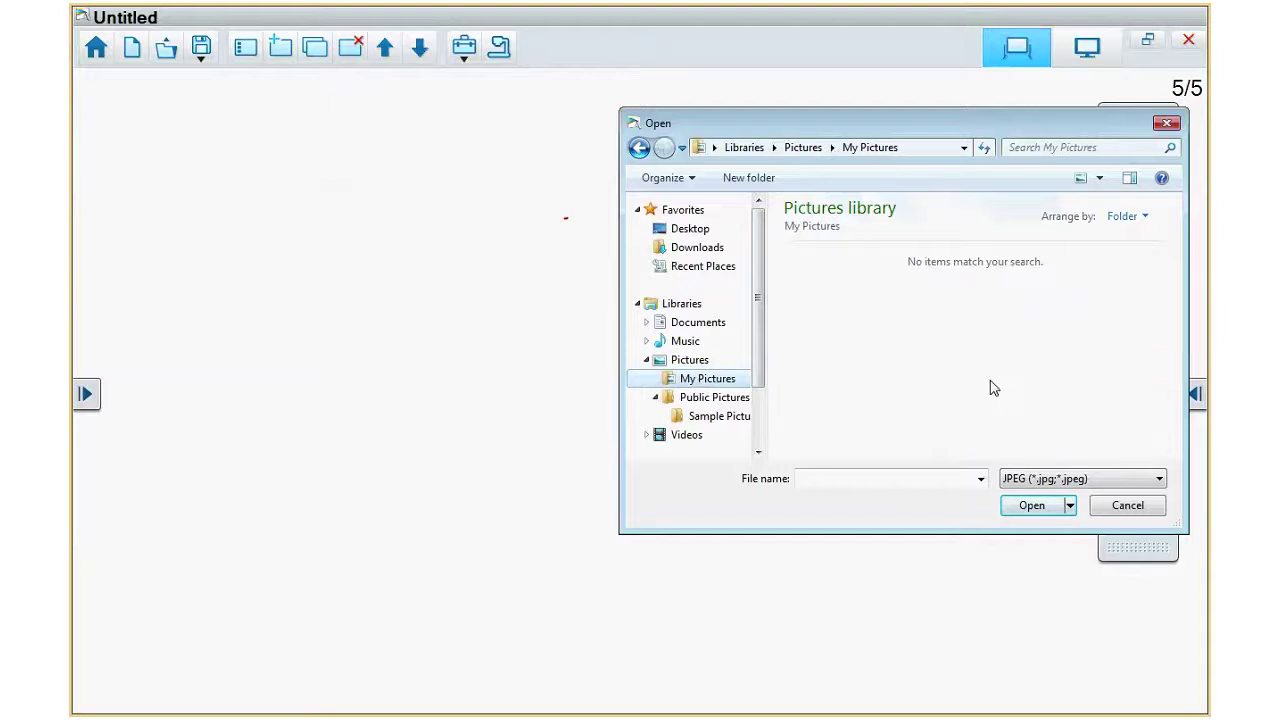
{"action": "left_click", "coordinate": [1090, 479]}
{"action": "left_click", "coordinate": [1030, 523]}
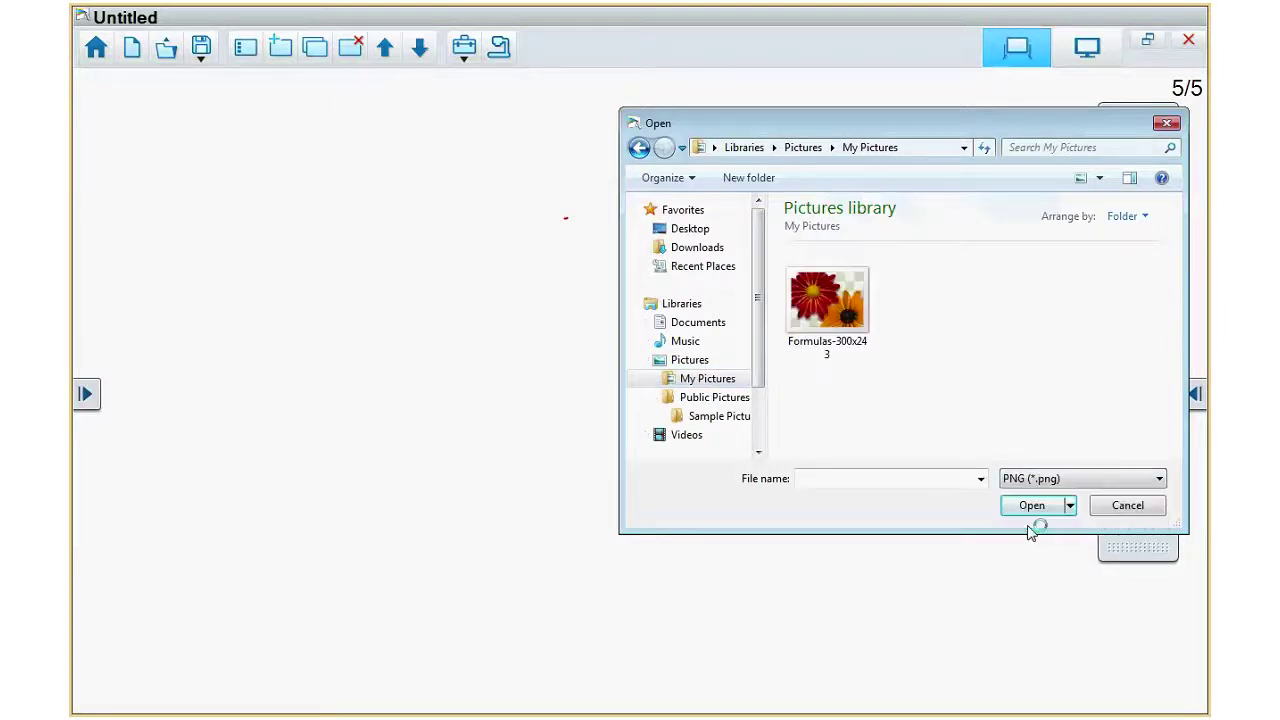
{"action": "double_click", "coordinate": [856, 348]}
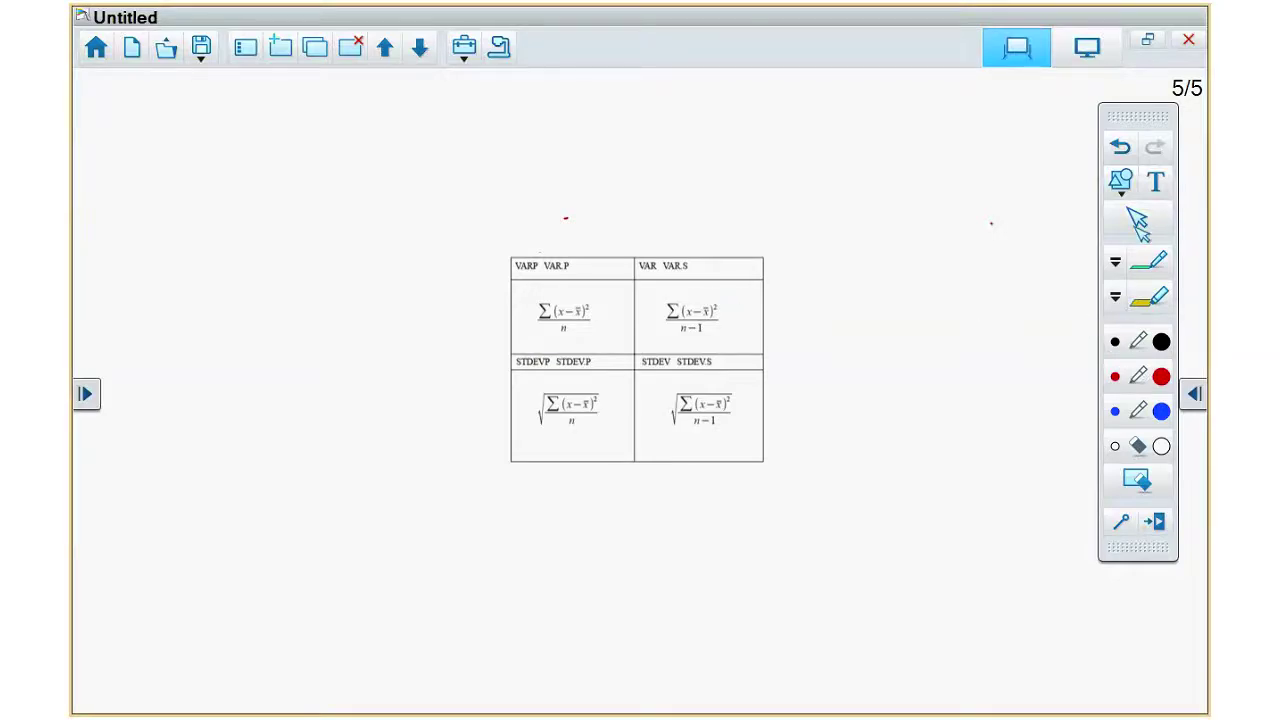
- Enlarge the formula table and shift it past the page's left edge so only the VAR.S and STDEV.S column shows
{"action": "left_click_drag", "start_coordinate": [608, 285], "coordinate": [187, 110]}
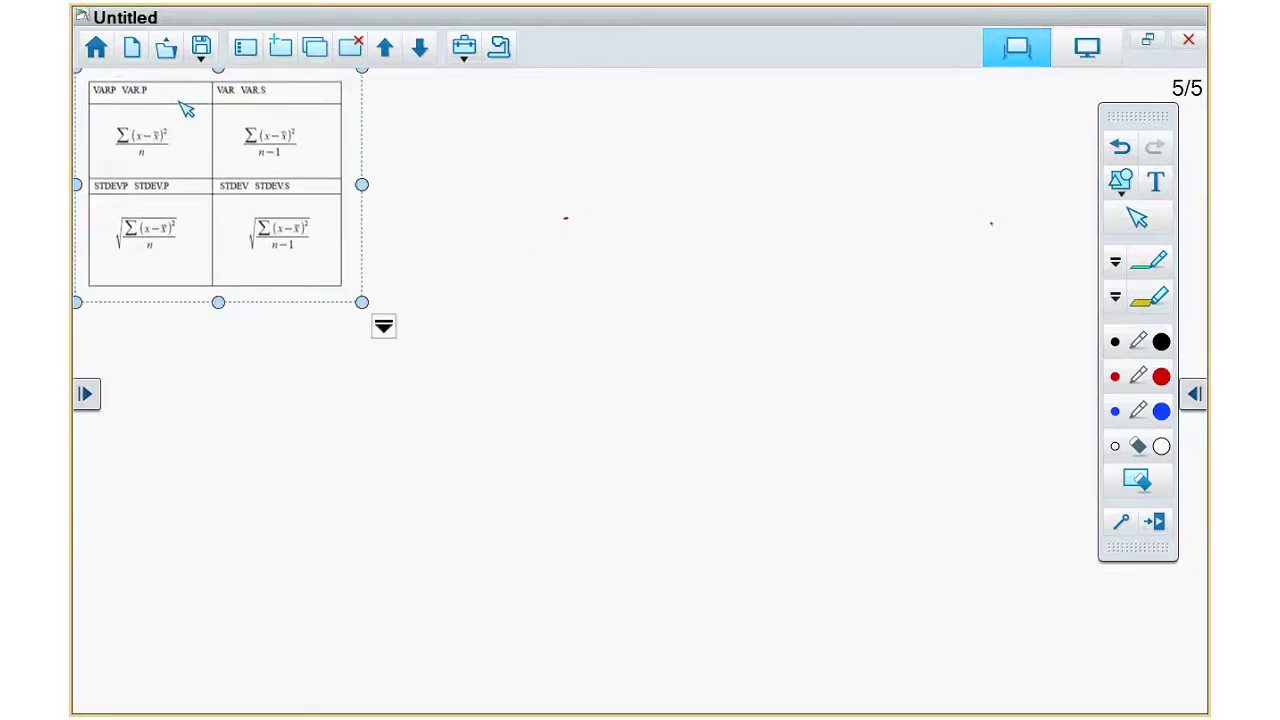
{"action": "left_click_drag", "start_coordinate": [364, 312], "coordinate": [530, 409]}
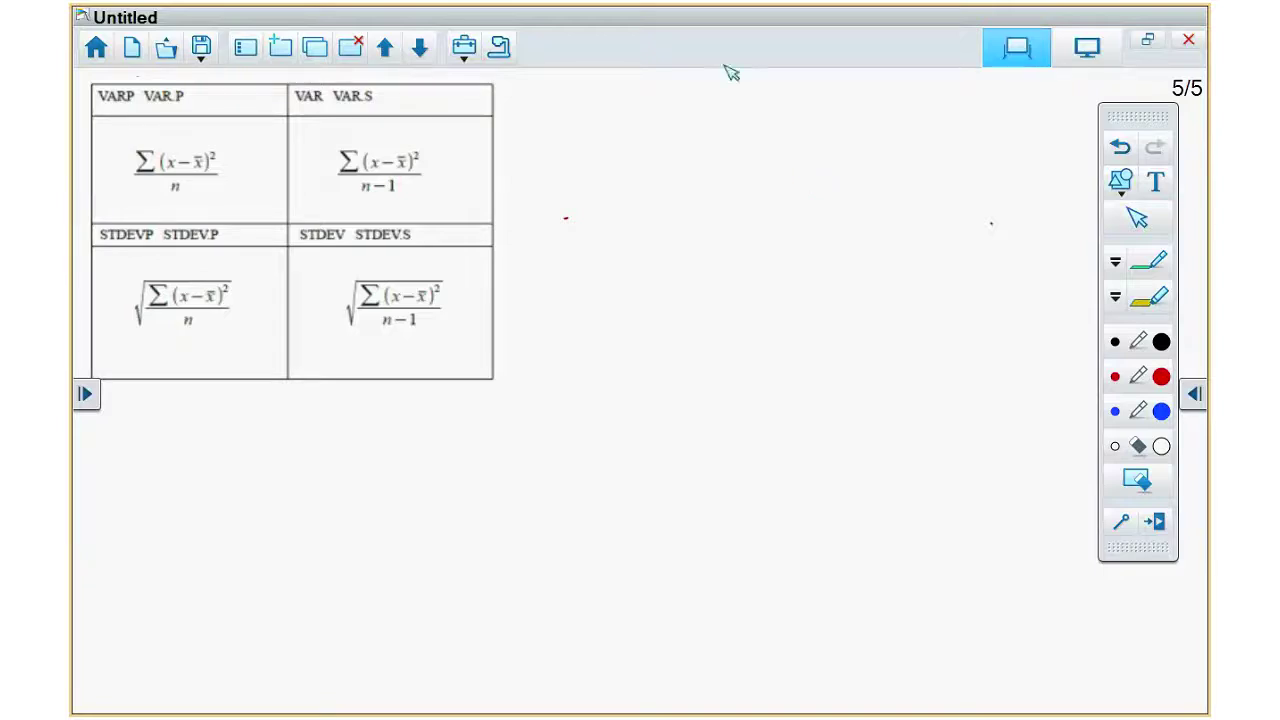
{"action": "left_click", "coordinate": [484, 214]}
{"action": "left_click_drag", "start_coordinate": [480, 234], "coordinate": [249, 220]}
{"action": "left_click", "coordinate": [400, 249]}
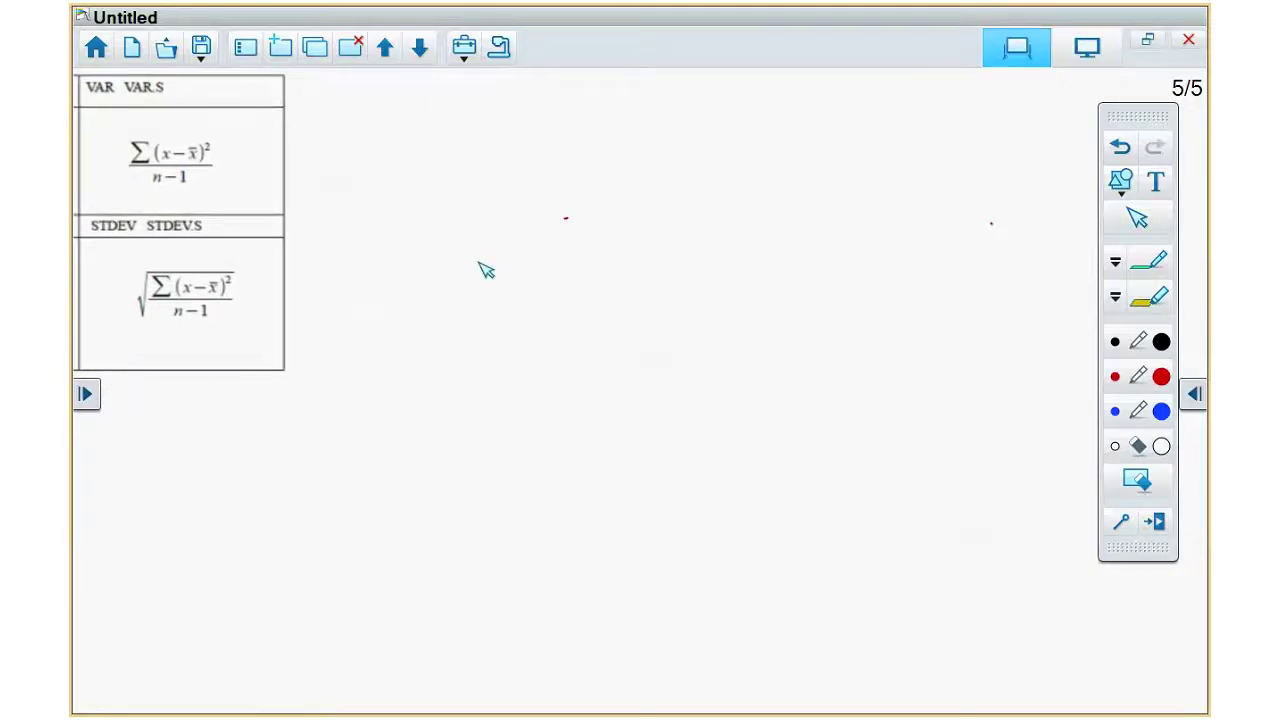
{"action": "left_click", "coordinate": [293, 389]}
{"action": "left_click_drag", "start_coordinate": [313, 390], "coordinate": [424, 596]}
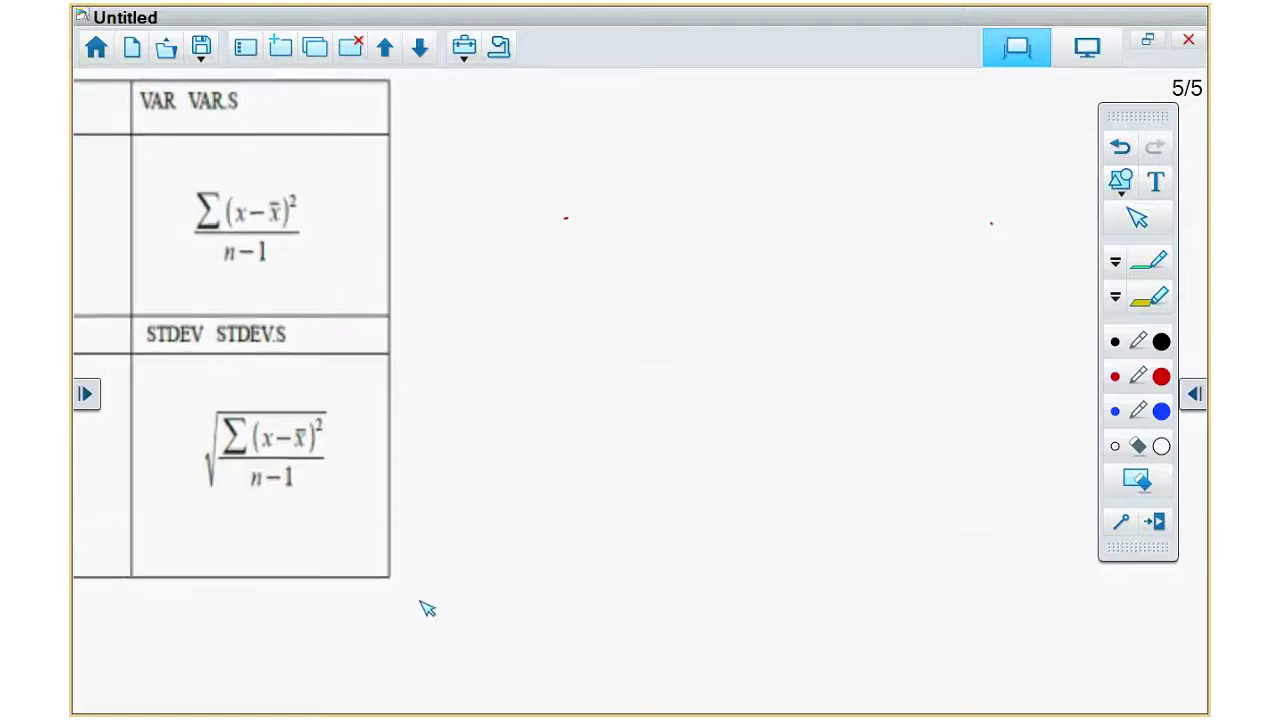
{"action": "left_click_drag", "start_coordinate": [352, 290], "coordinate": [316, 302]}
{"action": "left_click", "coordinate": [660, 360]}
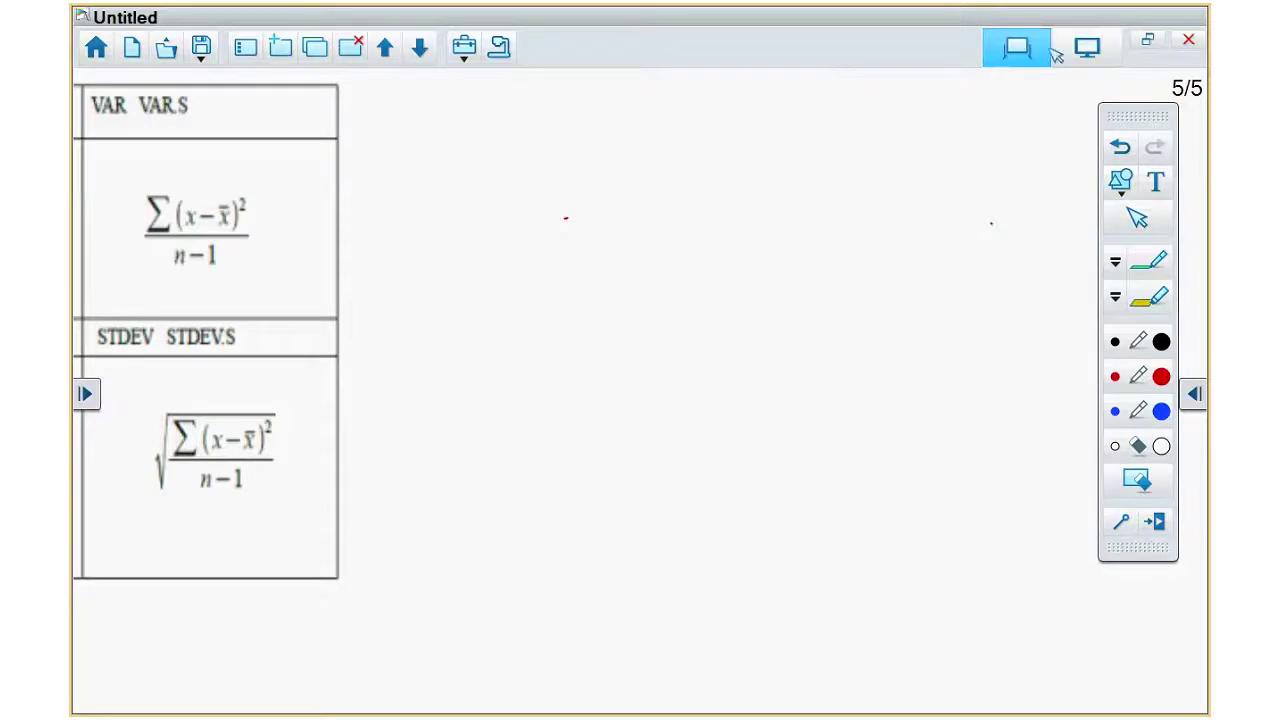
- Leave the full-screen whiteboard for desktop mode, minimize the browser and switch to the Book1 workbook in Excel
{"action": "left_click", "coordinate": [1150, 43]}
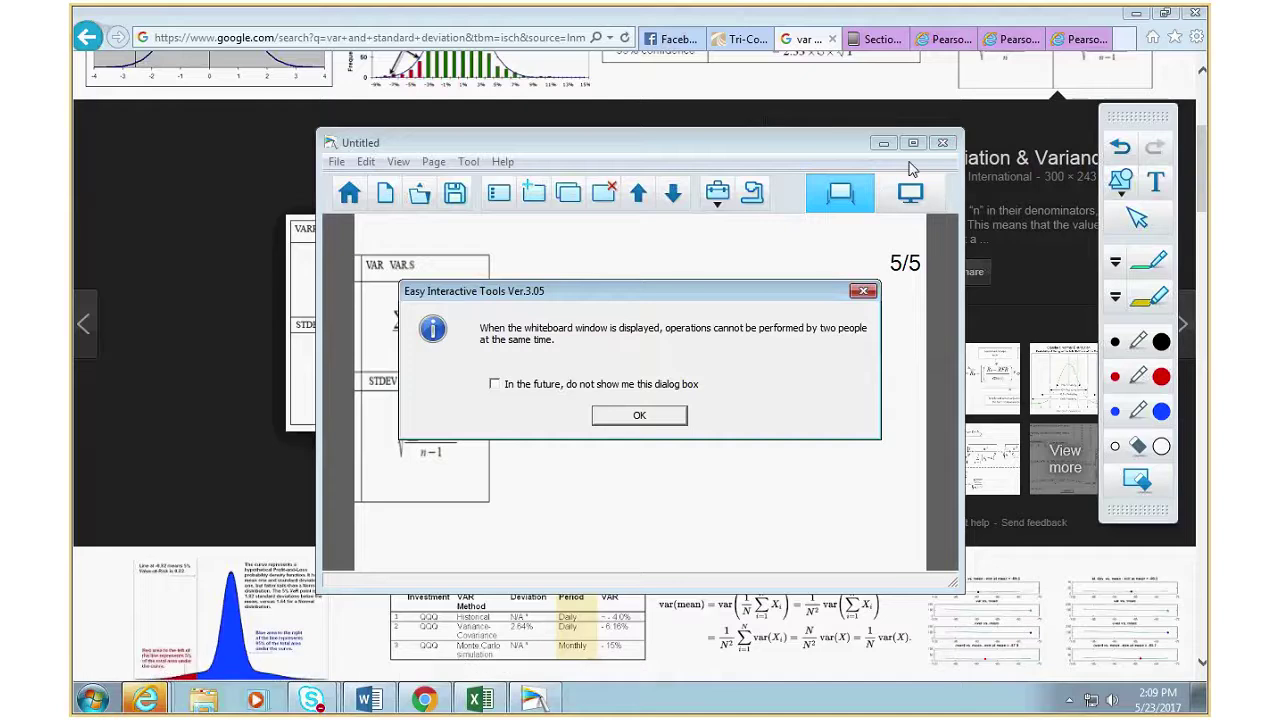
{"action": "key", "text": "Return"}
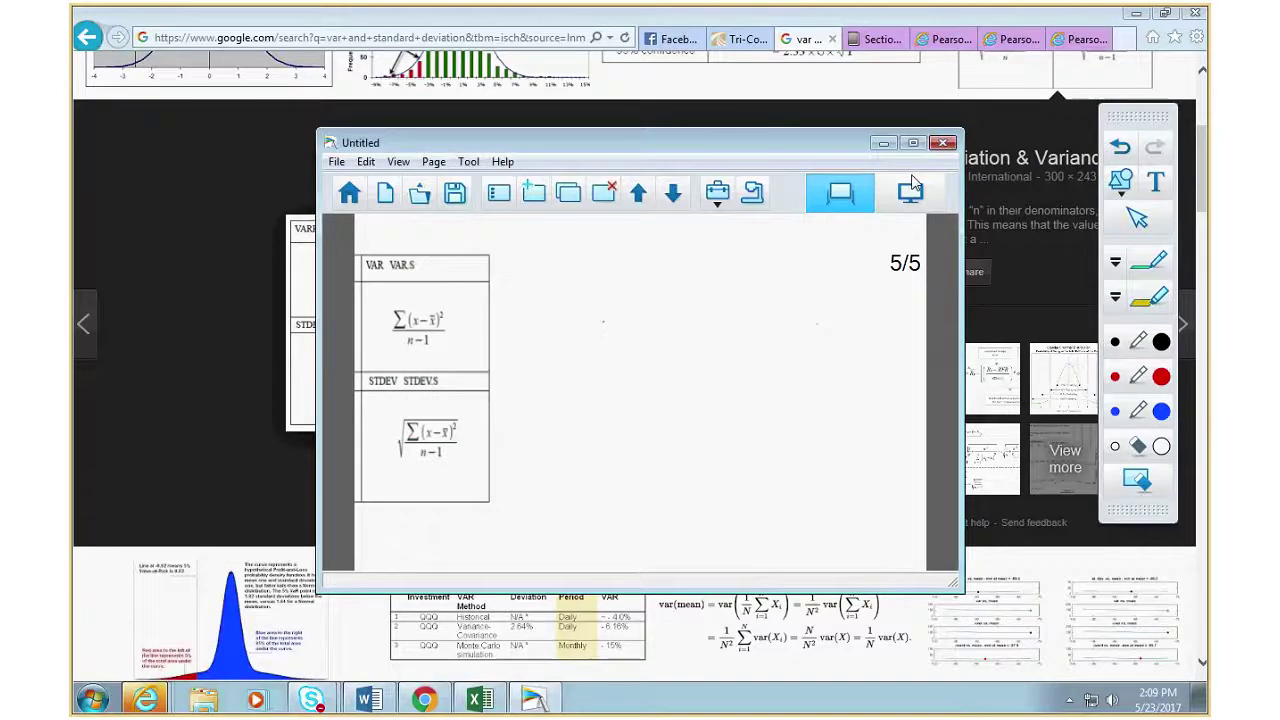
{"action": "left_click", "coordinate": [910, 190]}
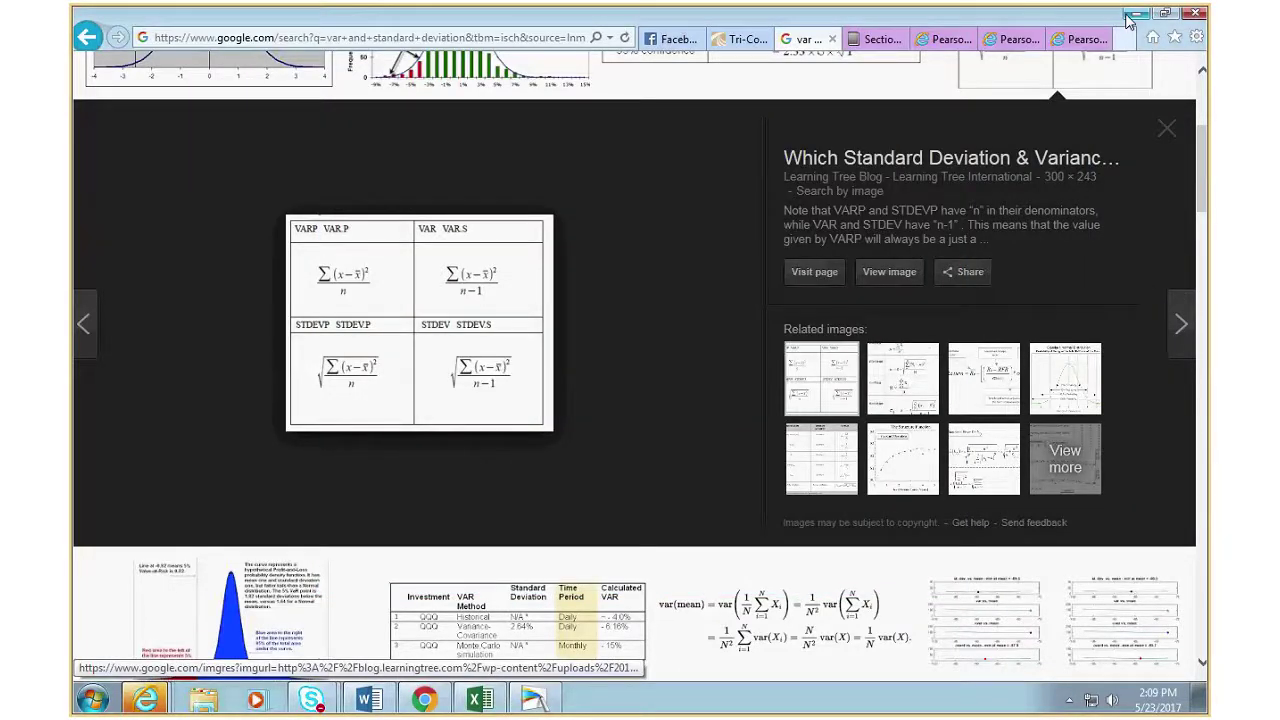
{"action": "left_click", "coordinate": [1132, 15]}
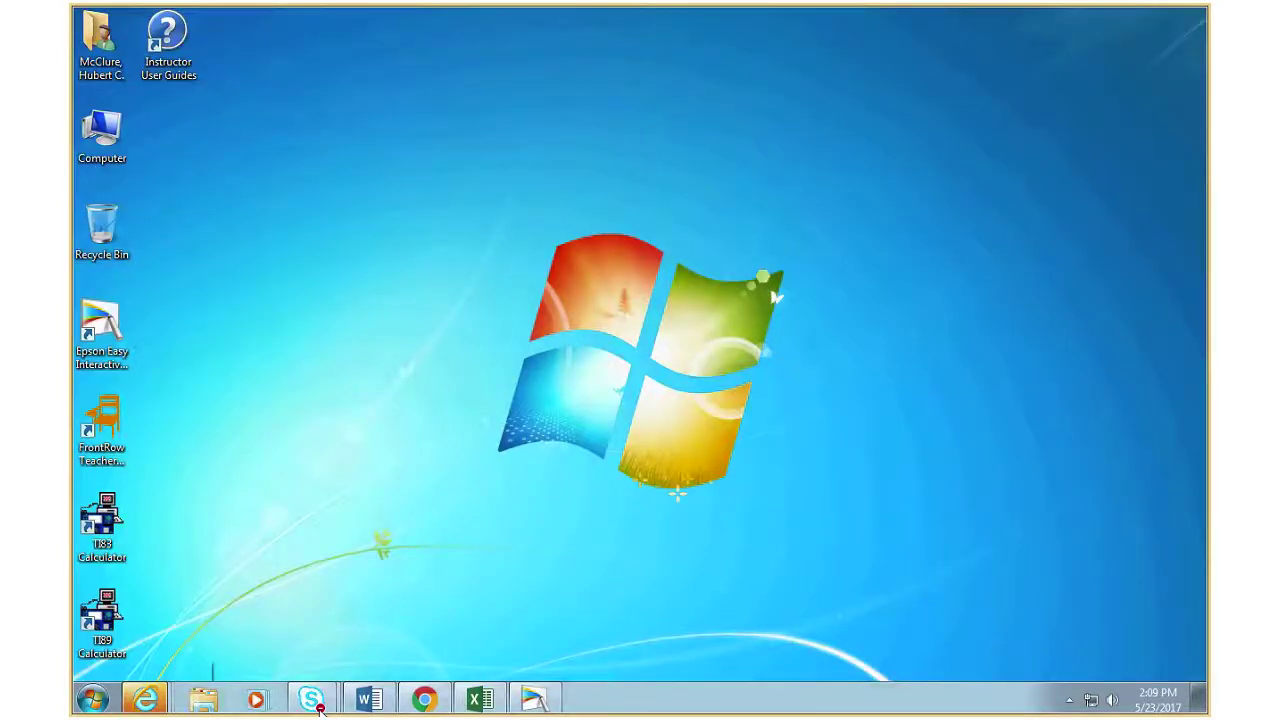
{"action": "left_click", "coordinate": [479, 698]}
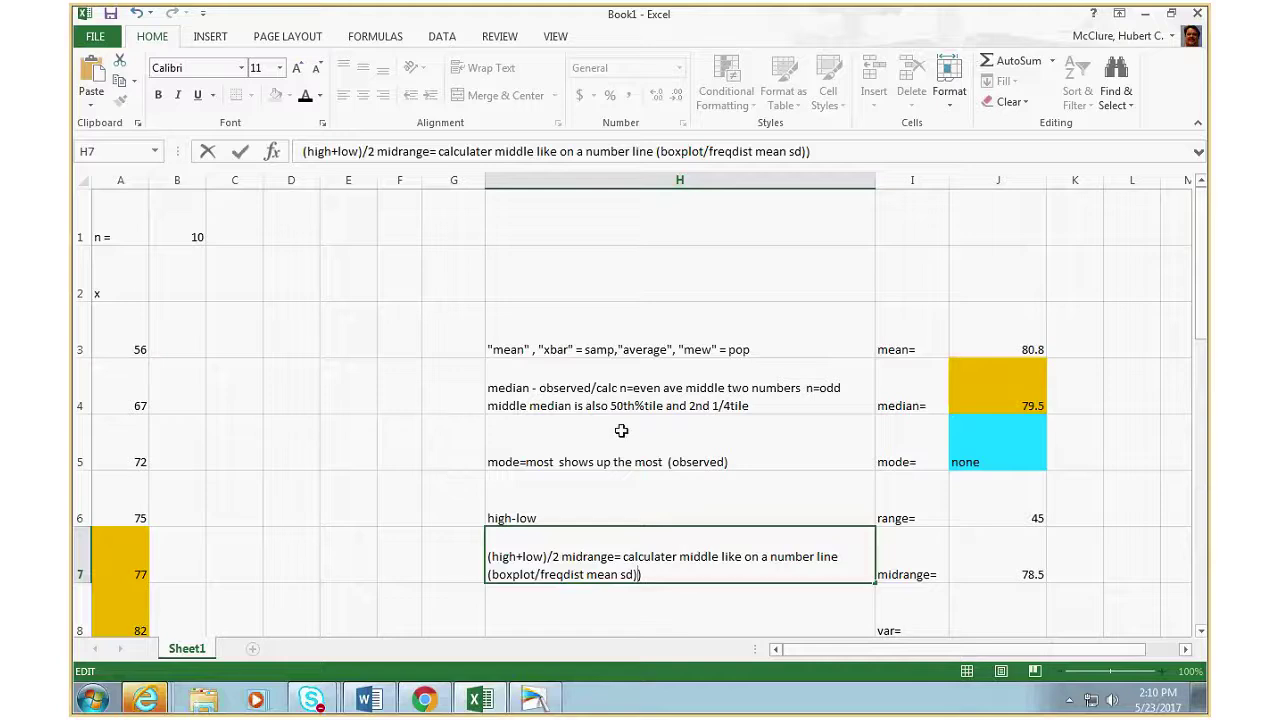
- Finish editing the midrange note in H7 and select cell H8 in the var= row
{"action": "scroll", "coordinate": [923, 277], "scroll_direction": "down", "scroll_amount": 3}
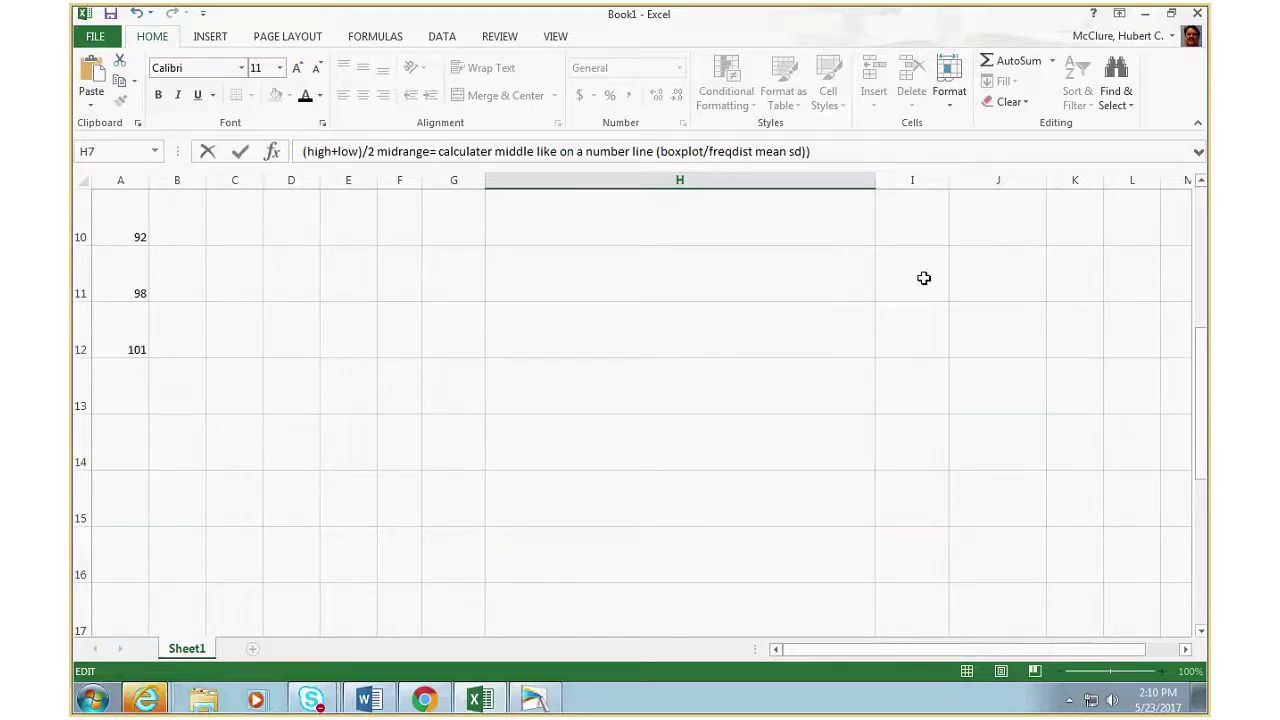
{"action": "scroll", "coordinate": [900, 290], "scroll_direction": "up", "scroll_amount": 2}
{"action": "left_click", "coordinate": [563, 440]}
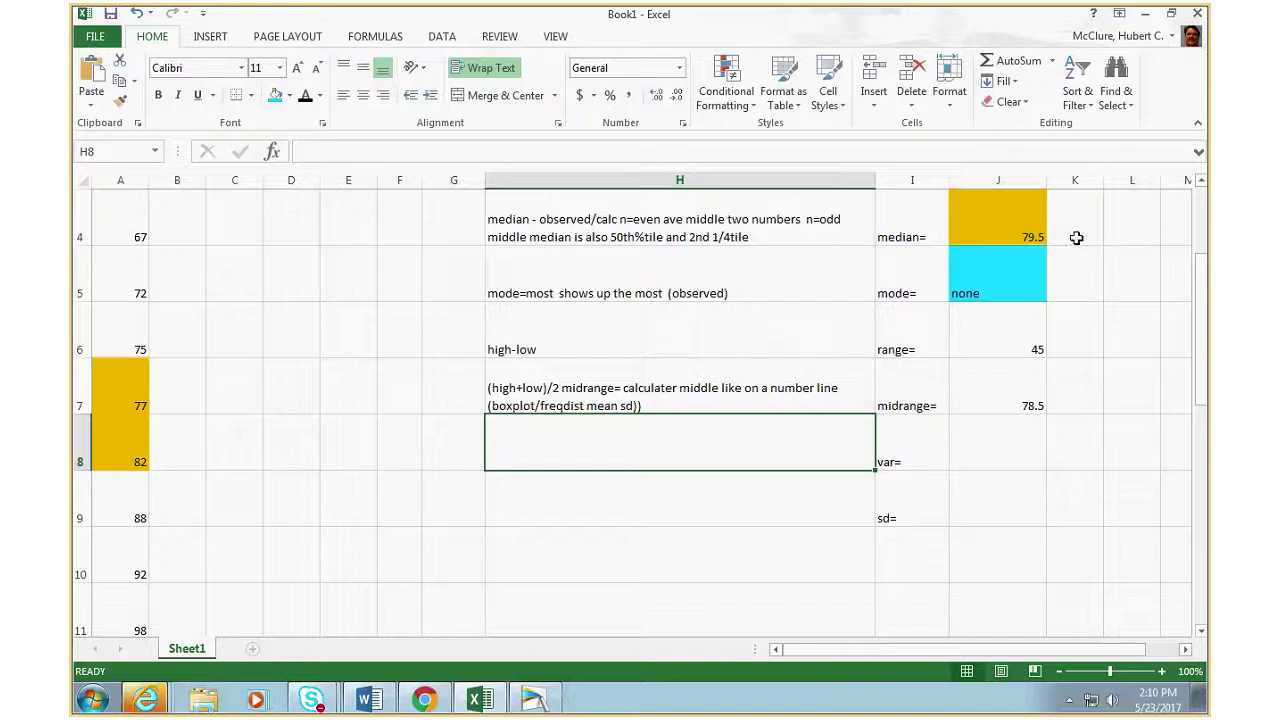
- Widen columns A through D equally to make room for the deviation calculations
{"action": "scroll", "coordinate": [1103, 285], "scroll_direction": "down", "scroll_amount": 1}
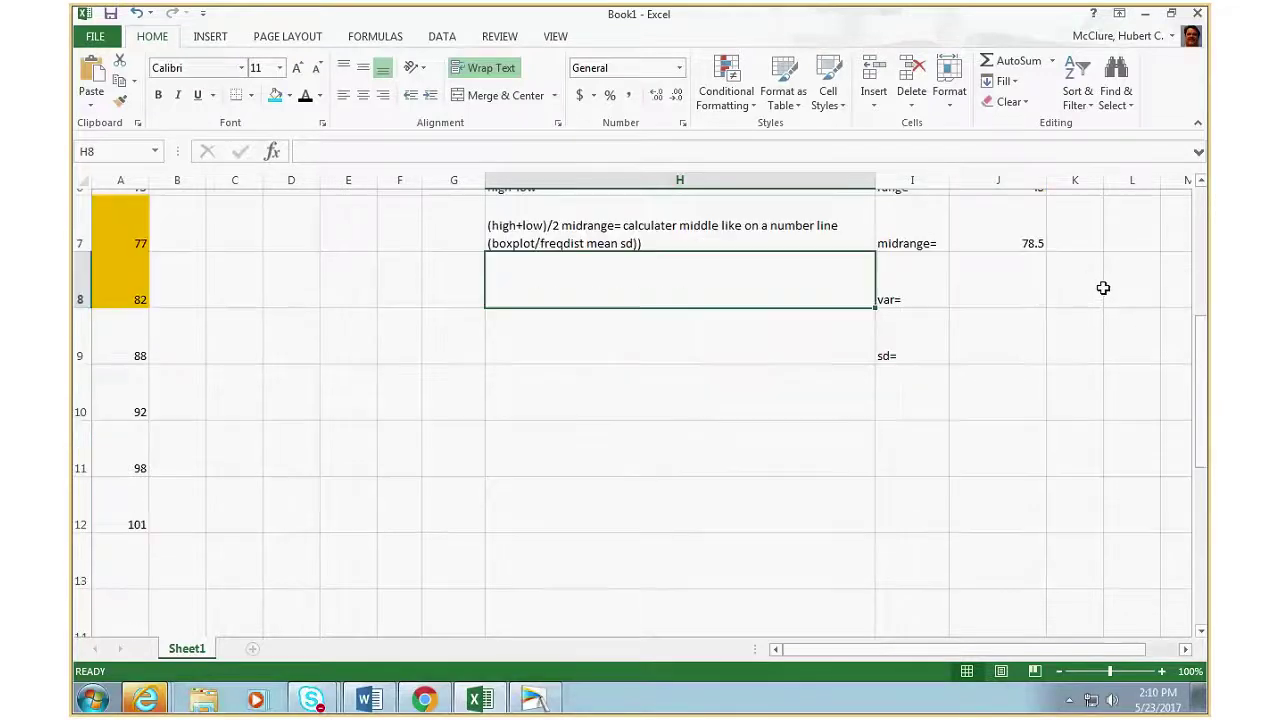
{"action": "scroll", "coordinate": [1103, 288], "scroll_direction": "up", "scroll_amount": 1}
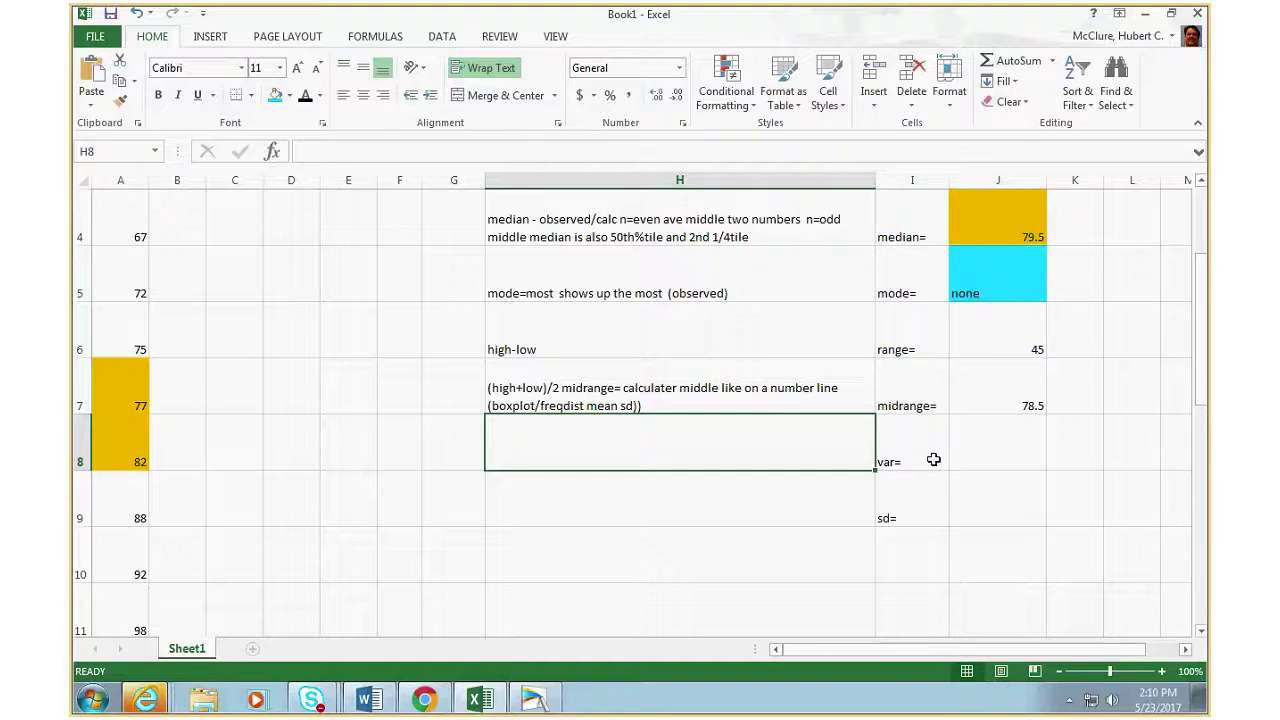
{"action": "scroll", "coordinate": [881, 416], "scroll_direction": "up", "scroll_amount": 1}
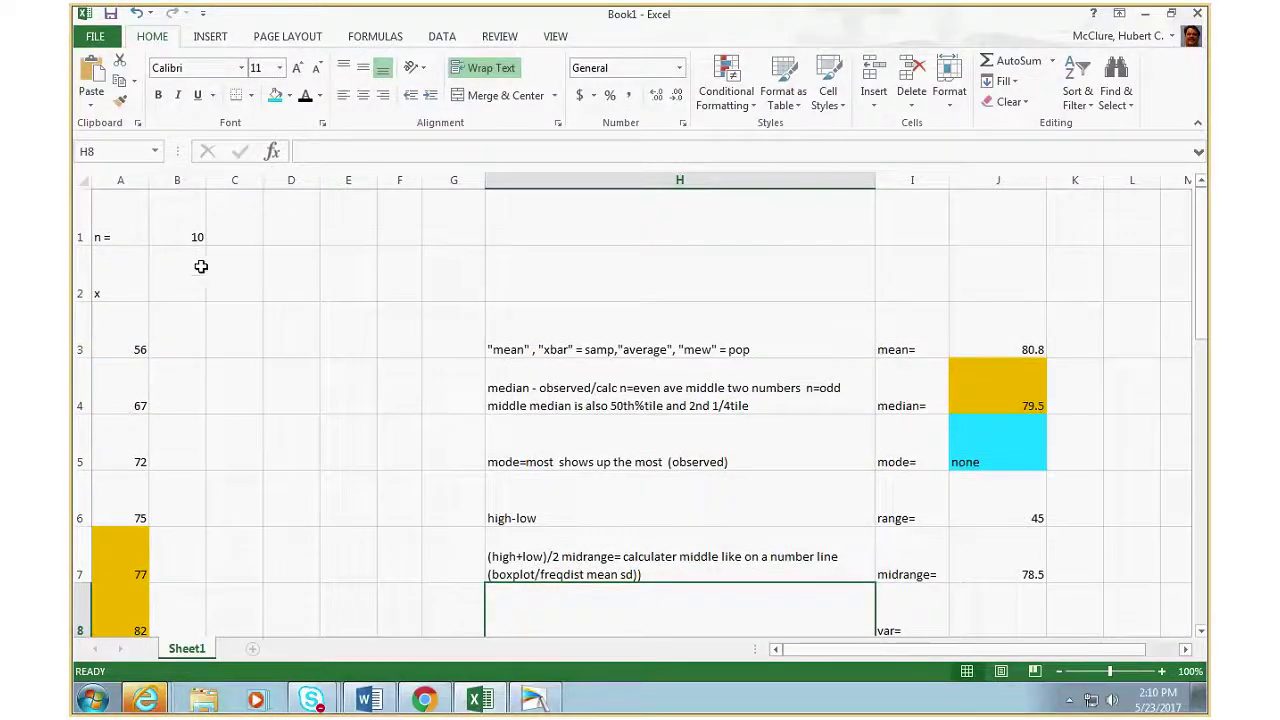
{"action": "left_click_drag", "start_coordinate": [125, 182], "coordinate": [292, 196]}
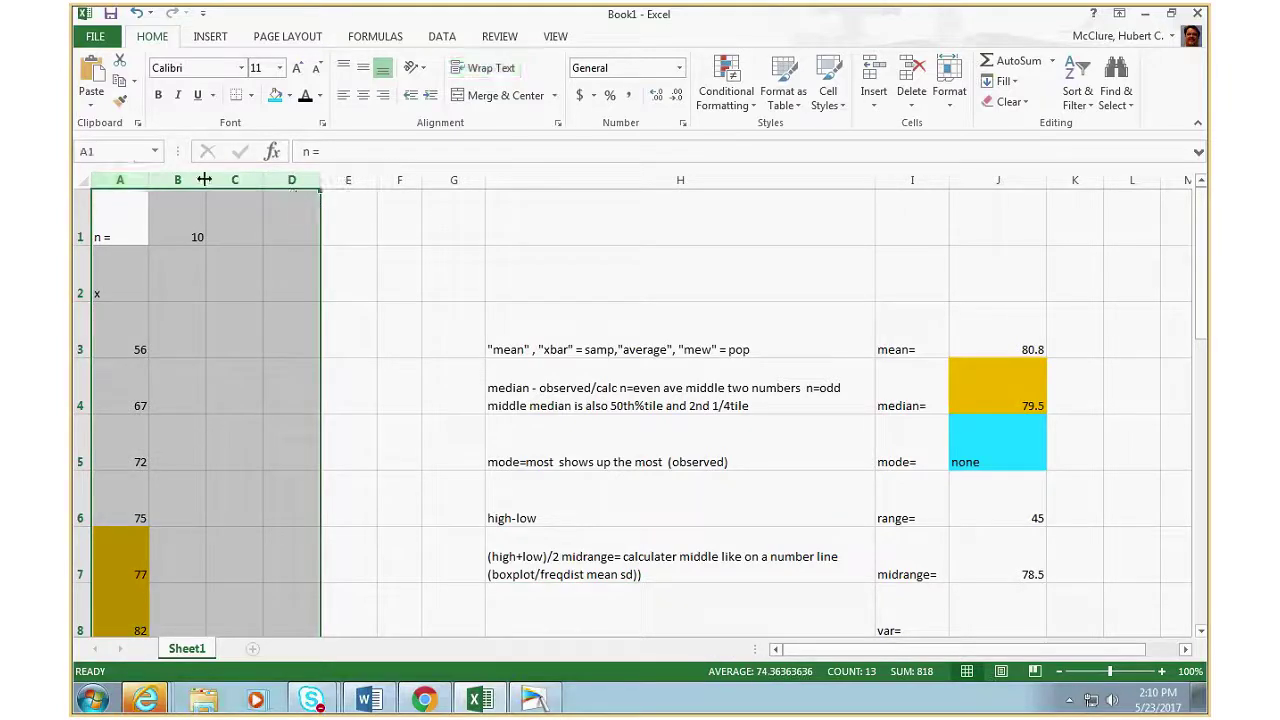
{"action": "left_click_drag", "start_coordinate": [204, 179], "coordinate": [242, 177]}
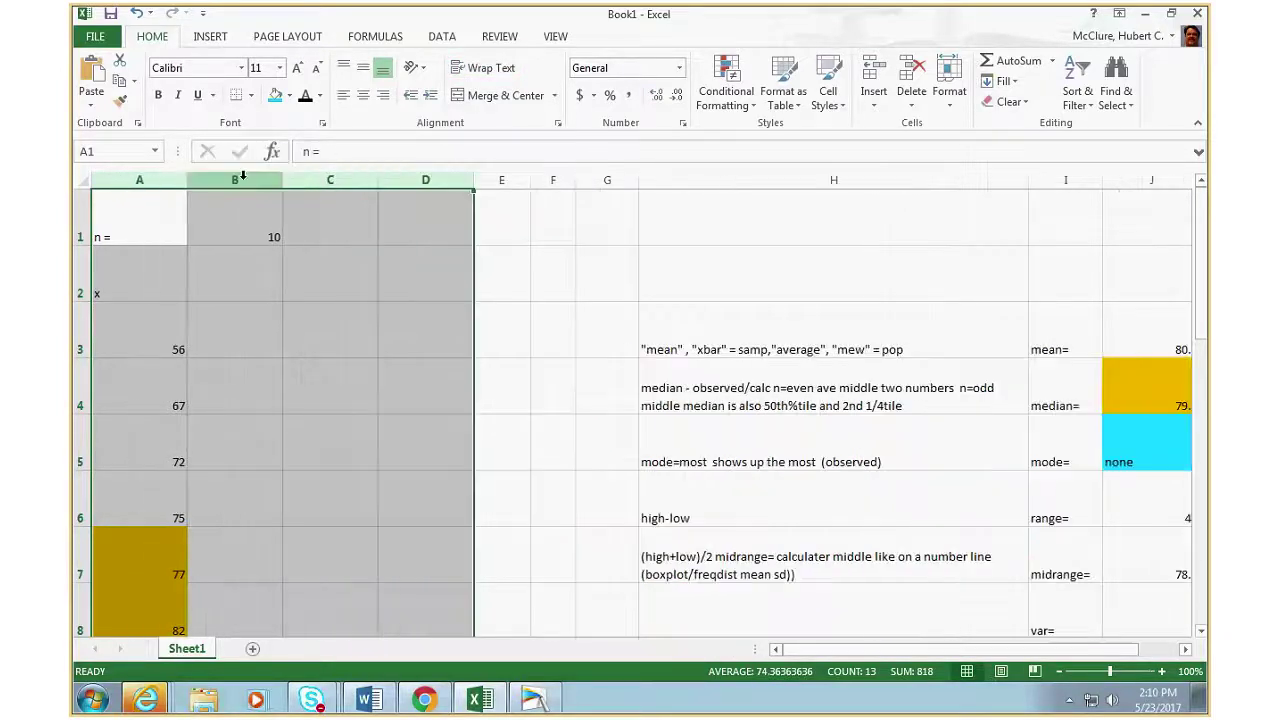
- Enter the column heading x-xbar in cell B2 beside the x heading
{"action": "left_click", "coordinate": [237, 276]}
{"action": "type", "text": "a"}
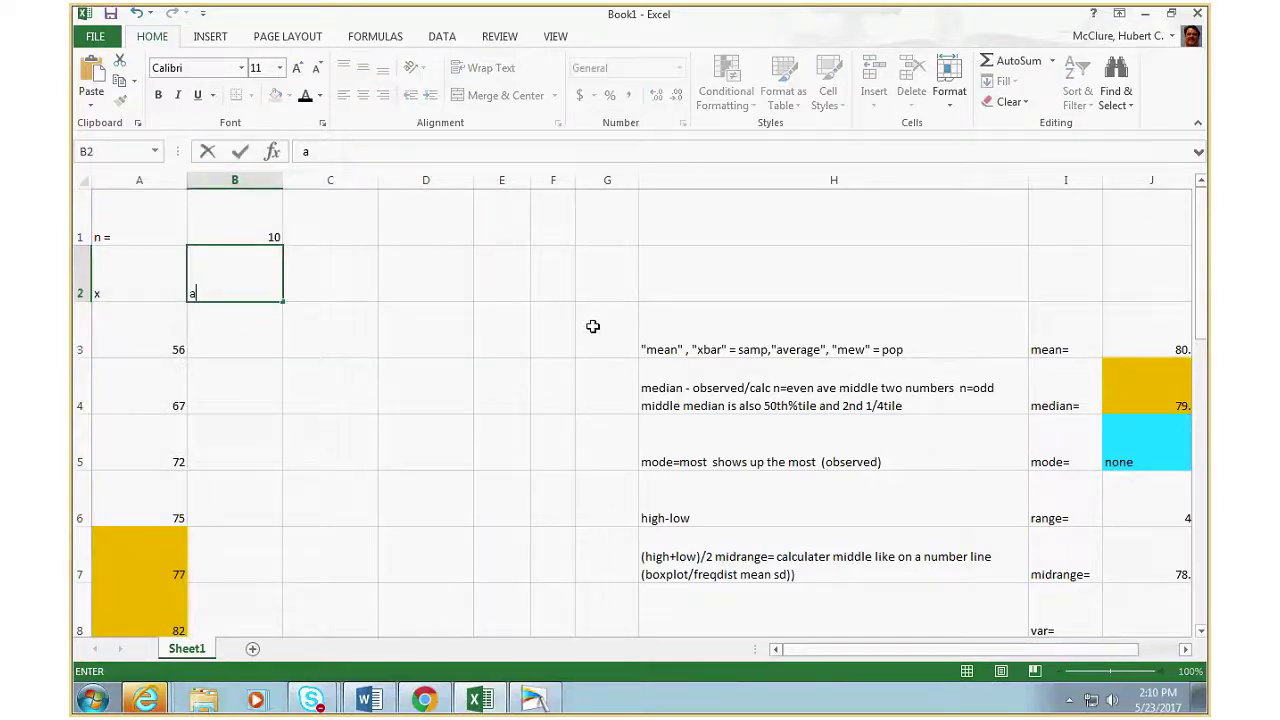
{"action": "type", "text": "-abar"}
{"action": "key", "text": "Left"}
{"action": "key", "text": "Right"}
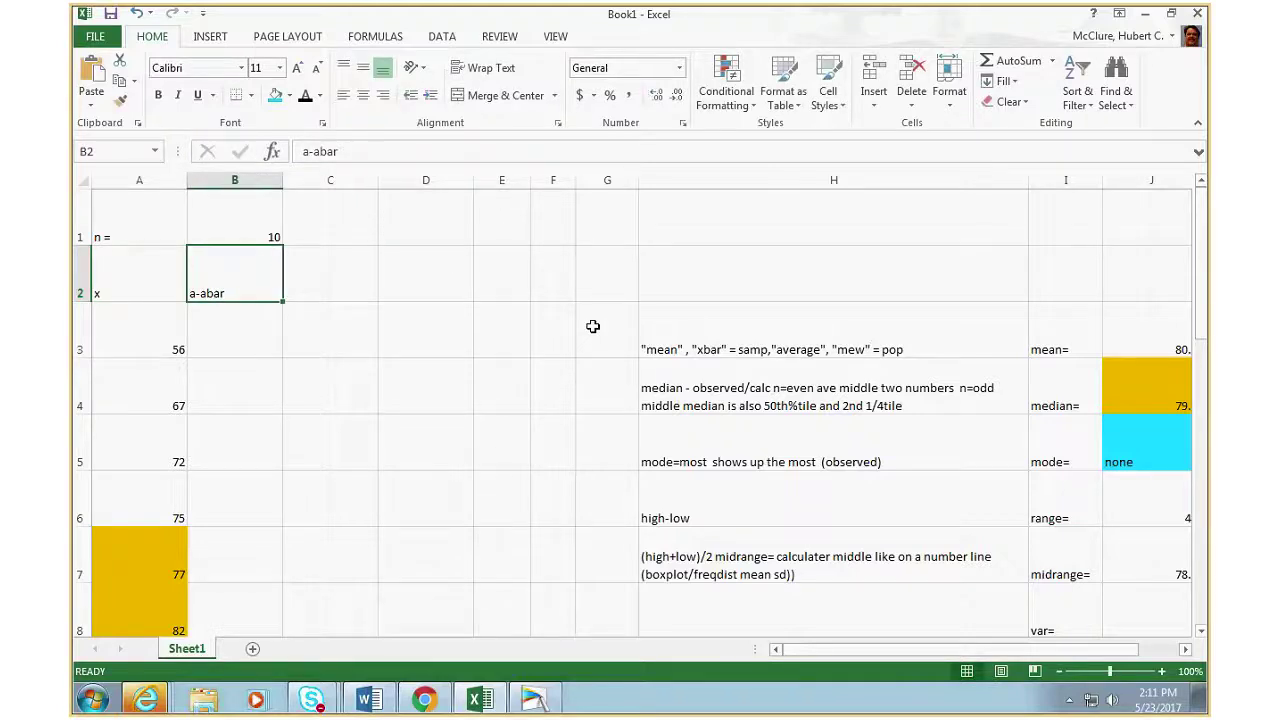
{"action": "type", "text": "x-xb"}
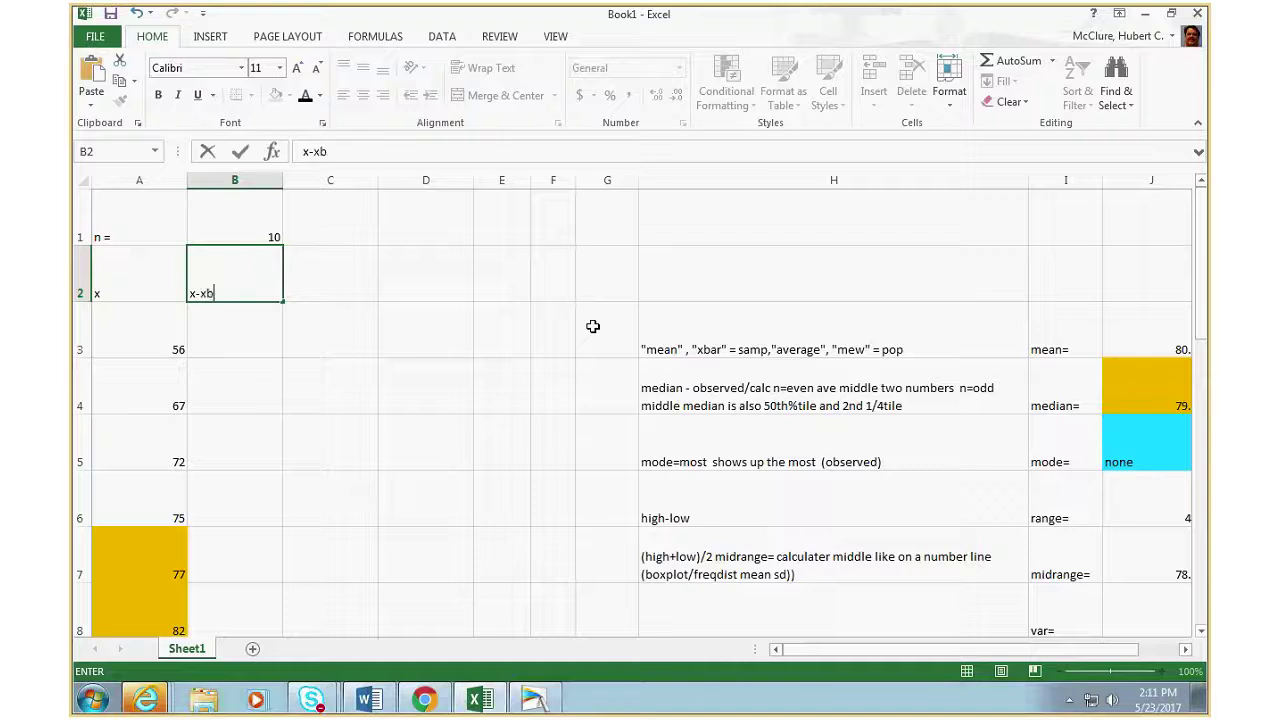
{"action": "type", "text": "ar"}
{"action": "key", "text": "Return"}
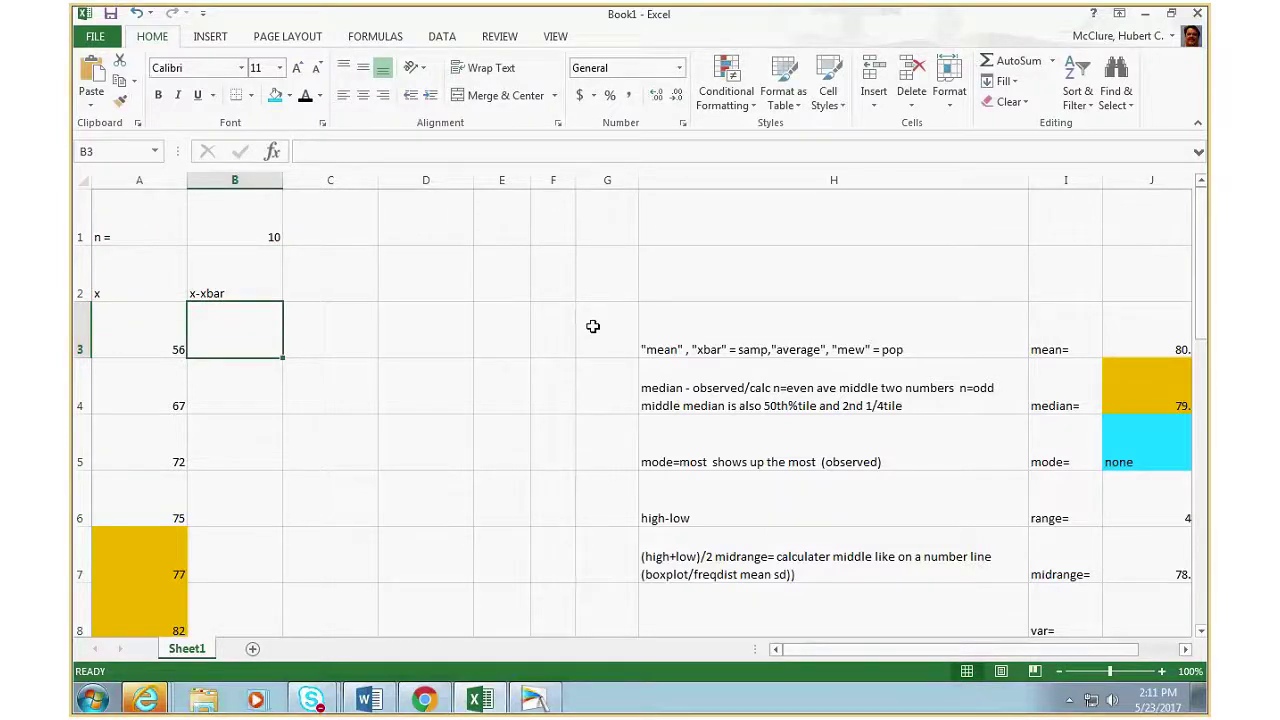
- Calculate the first value's deviation from the mean in B3 with the formula =A3-$J$3, using an absolute reference to the mean
{"action": "type", "text": "="}
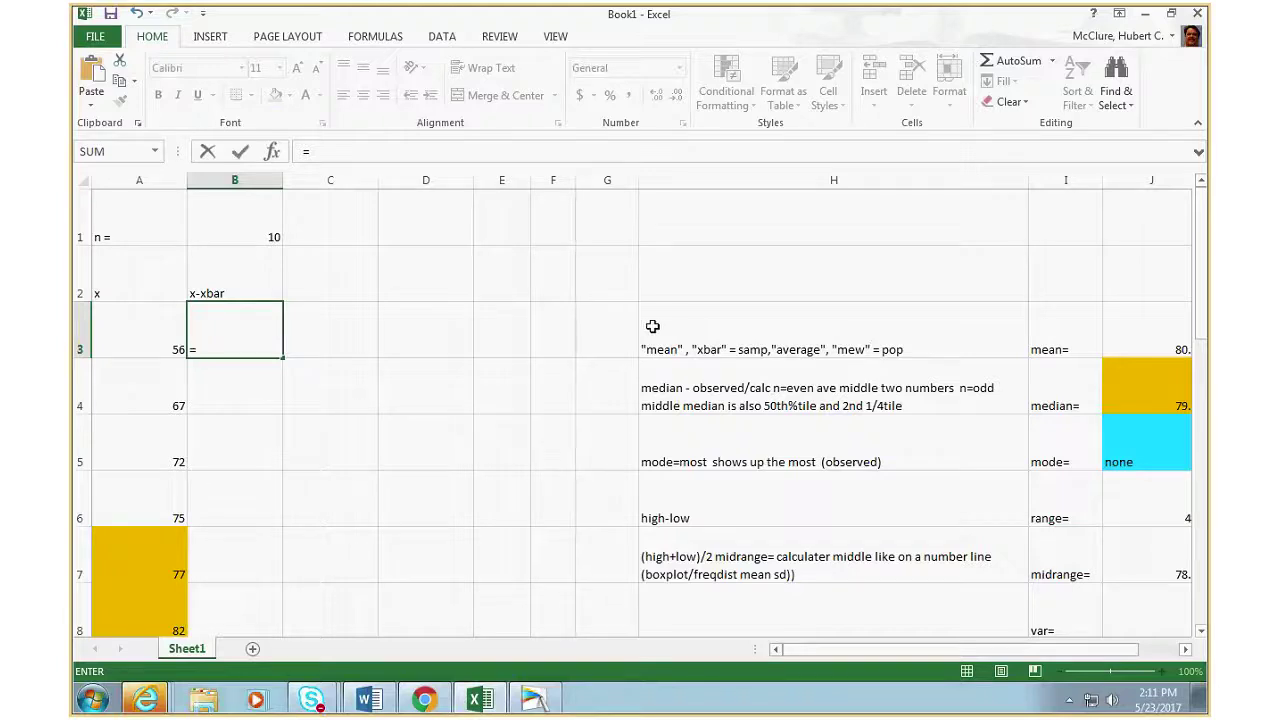
{"action": "left_click", "coordinate": [146, 343]}
{"action": "type", "text": "-"}
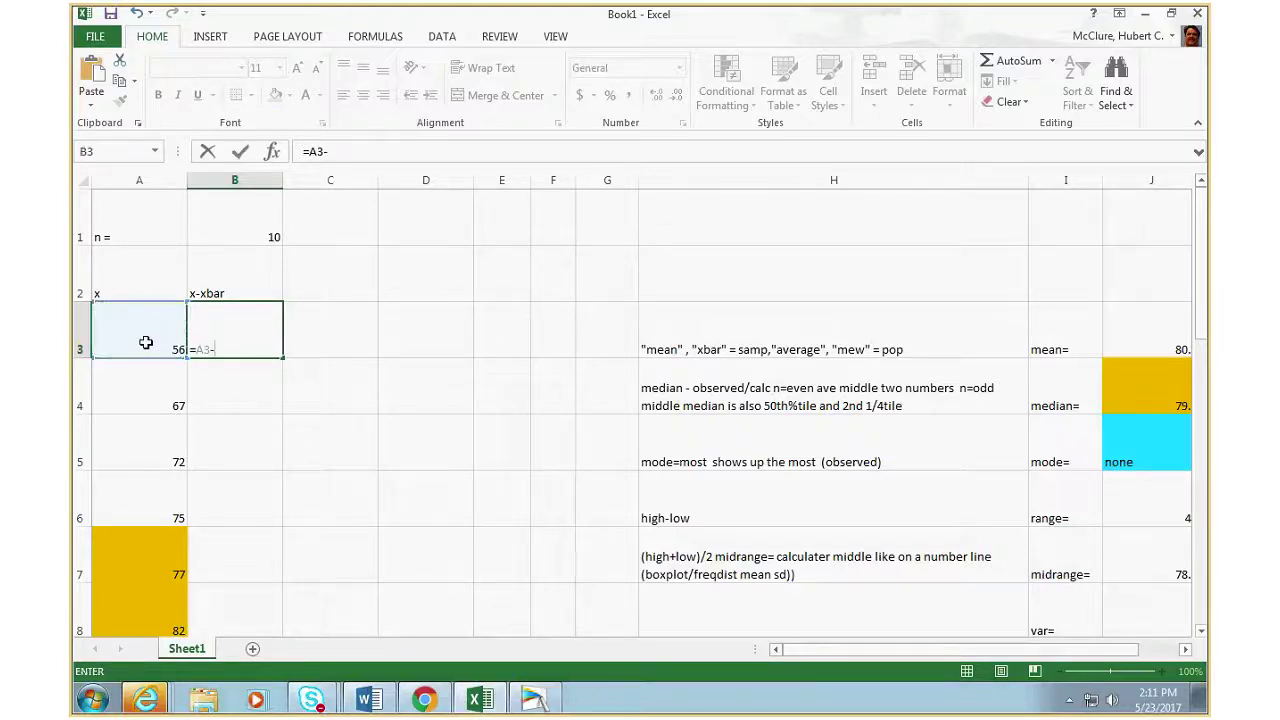
{"action": "left_click", "coordinate": [1141, 329]}
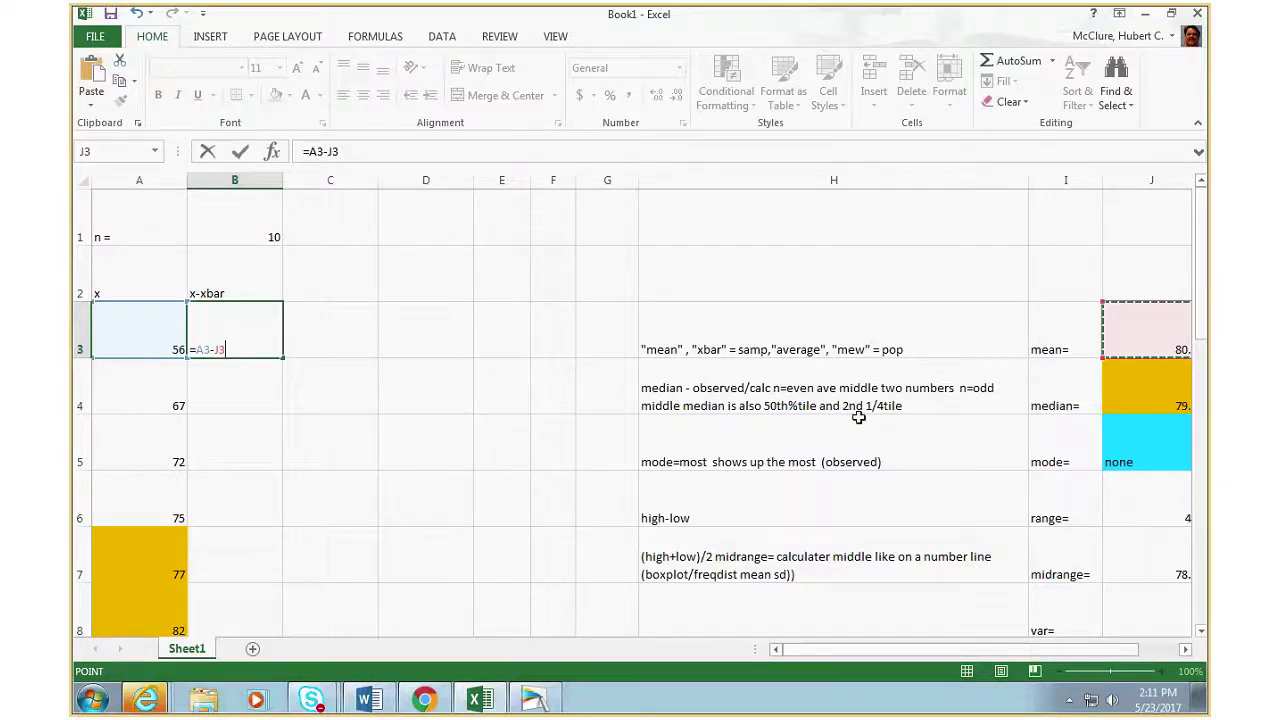
{"action": "key", "text": "F4"}
{"action": "key", "text": "Return"}
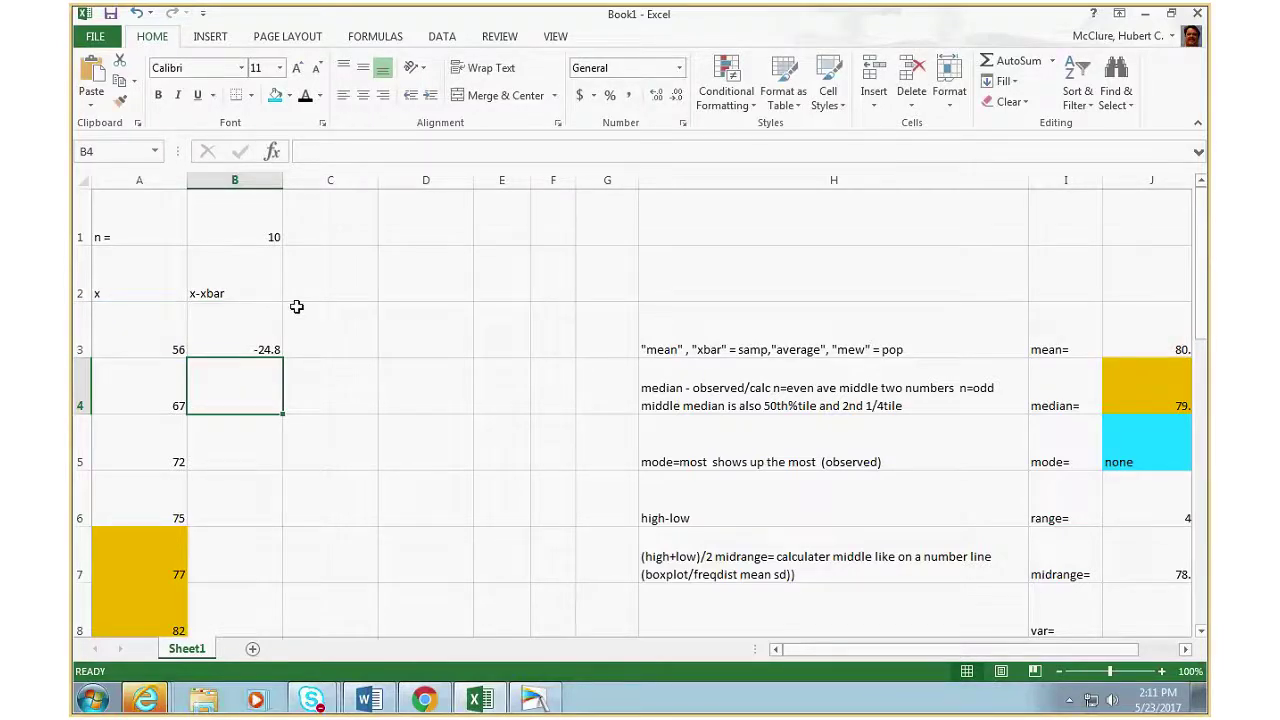
- Center the contents of cells A2:D13 horizontally
{"action": "left_click", "coordinate": [122, 289]}
{"action": "left_click_drag", "start_coordinate": [122, 289], "coordinate": [394, 380]}
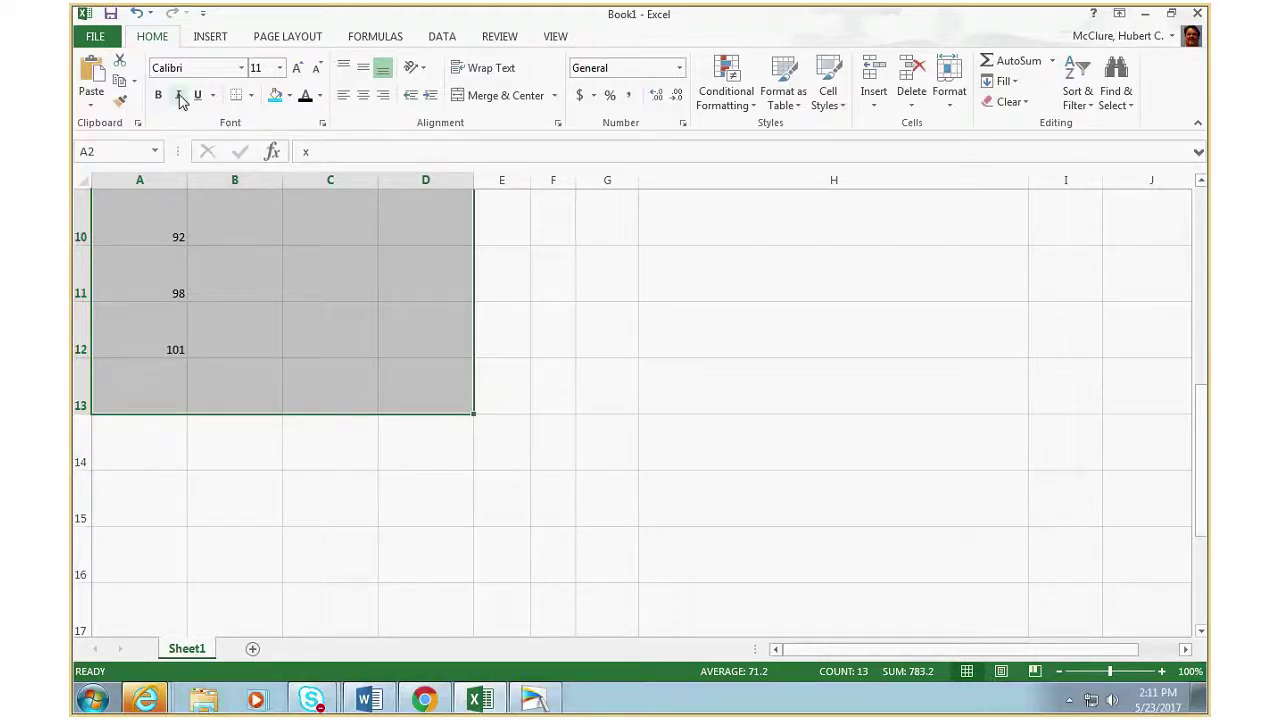
{"action": "scroll", "coordinate": [563, 337], "scroll_direction": "up", "scroll_amount": 3}
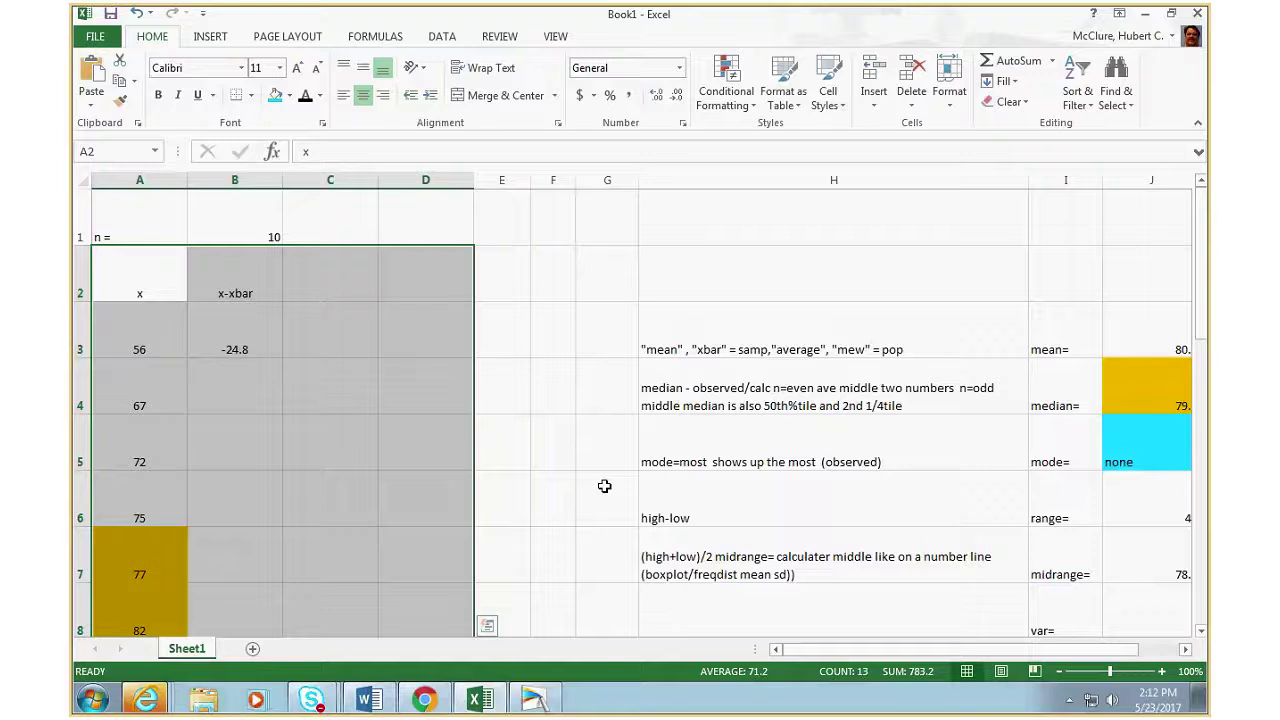
- Fill the deviation formula from B3 down to B12 for all the x values
{"action": "left_click", "coordinate": [220, 345]}
{"action": "left_click_drag", "start_coordinate": [282, 356], "coordinate": [282, 558]}
{"action": "scroll", "coordinate": [512, 544], "scroll_direction": "up", "scroll_amount": 1}
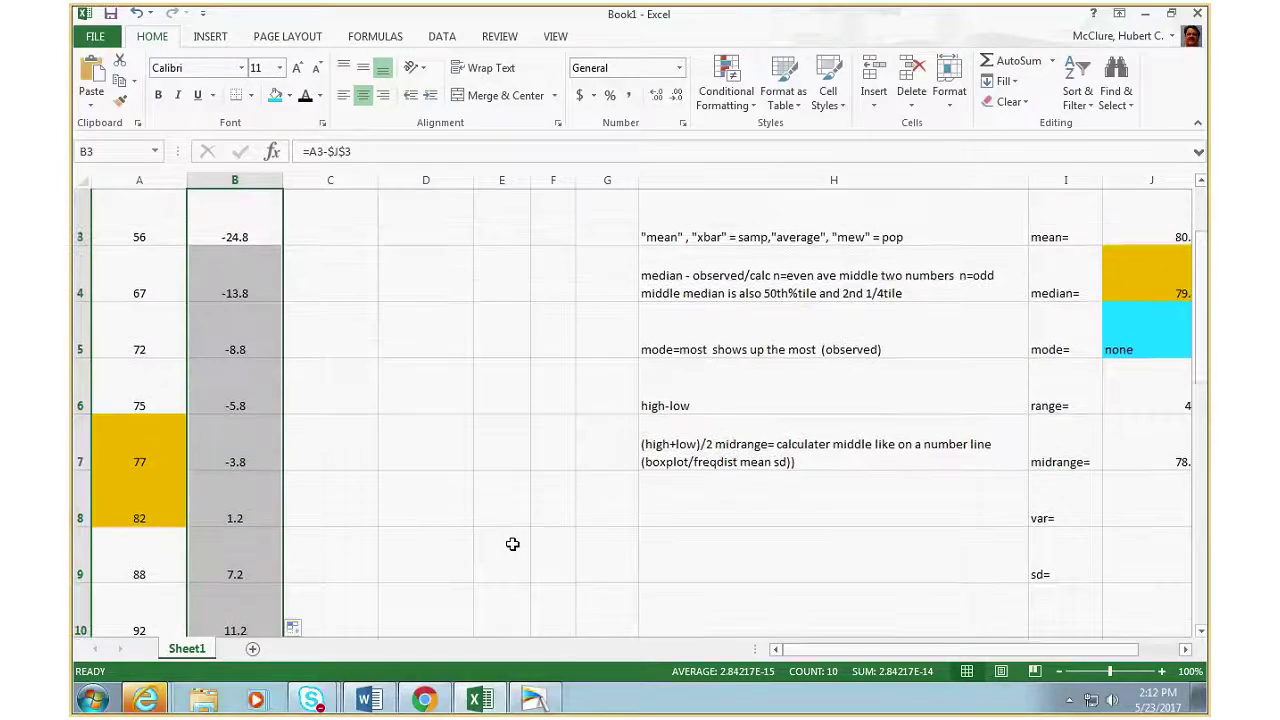
{"action": "scroll", "coordinate": [512, 544], "scroll_direction": "up", "scroll_amount": 1}
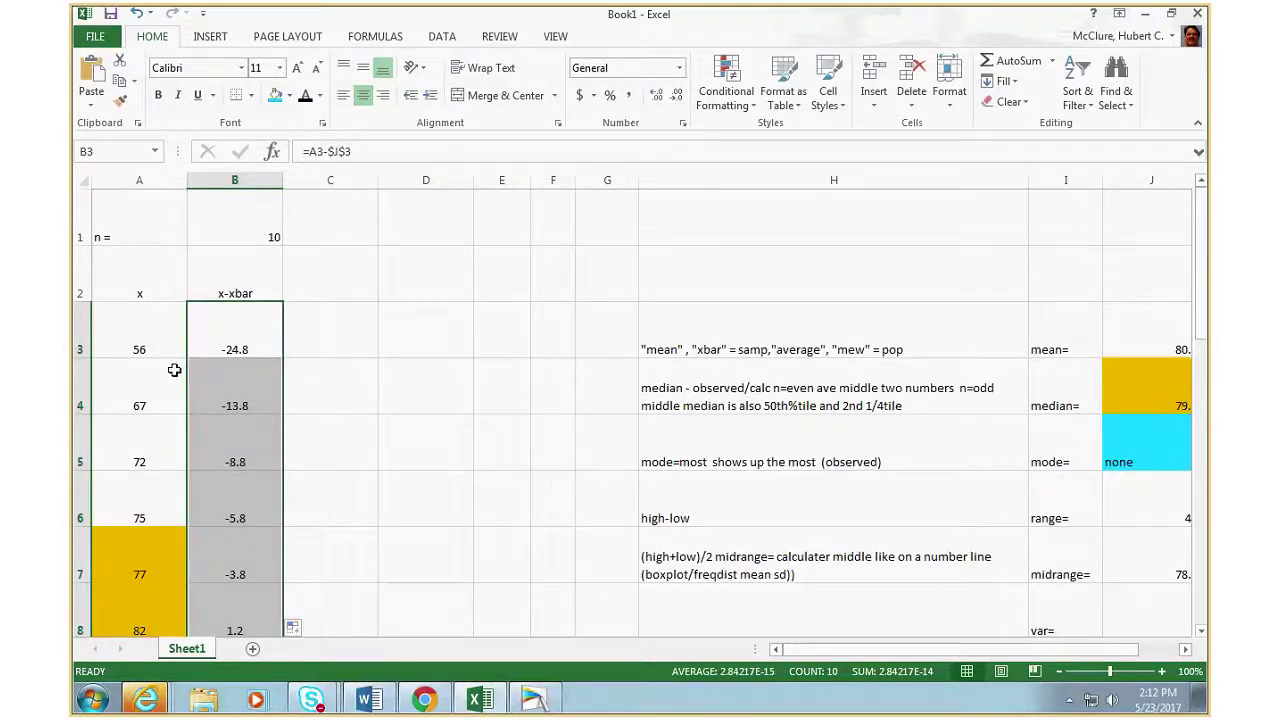
{"action": "scroll", "coordinate": [497, 471], "scroll_direction": "down", "scroll_amount": 3}
{"action": "scroll", "coordinate": [497, 471], "scroll_direction": "up", "scroll_amount": 2}
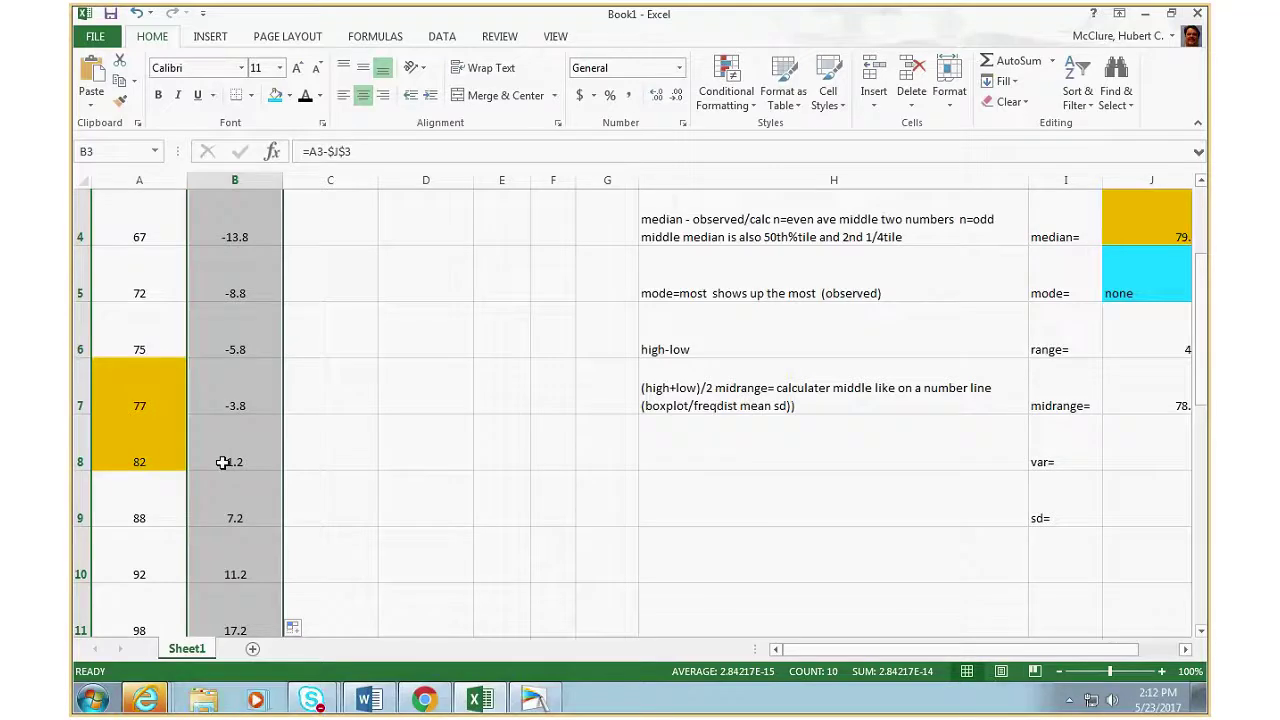
{"action": "scroll", "coordinate": [138, 358], "scroll_direction": "down", "scroll_amount": 2}
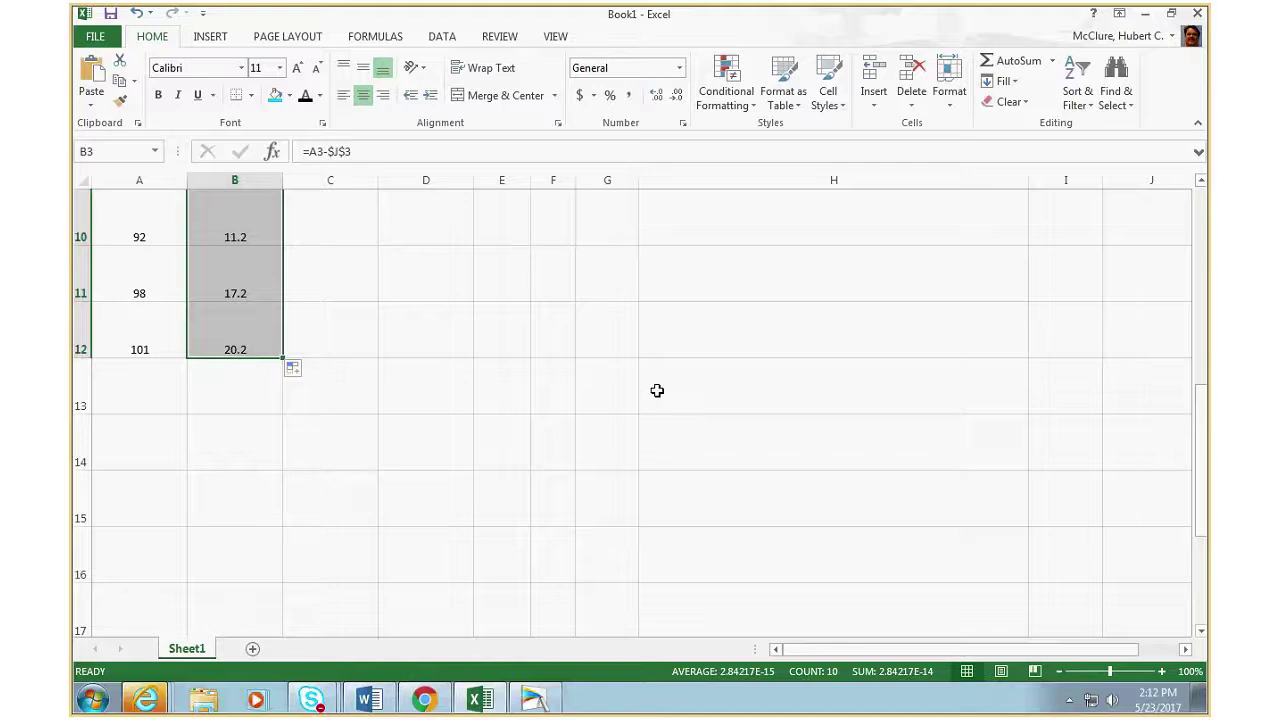
{"action": "scroll", "coordinate": [654, 390], "scroll_direction": "up", "scroll_amount": 1}
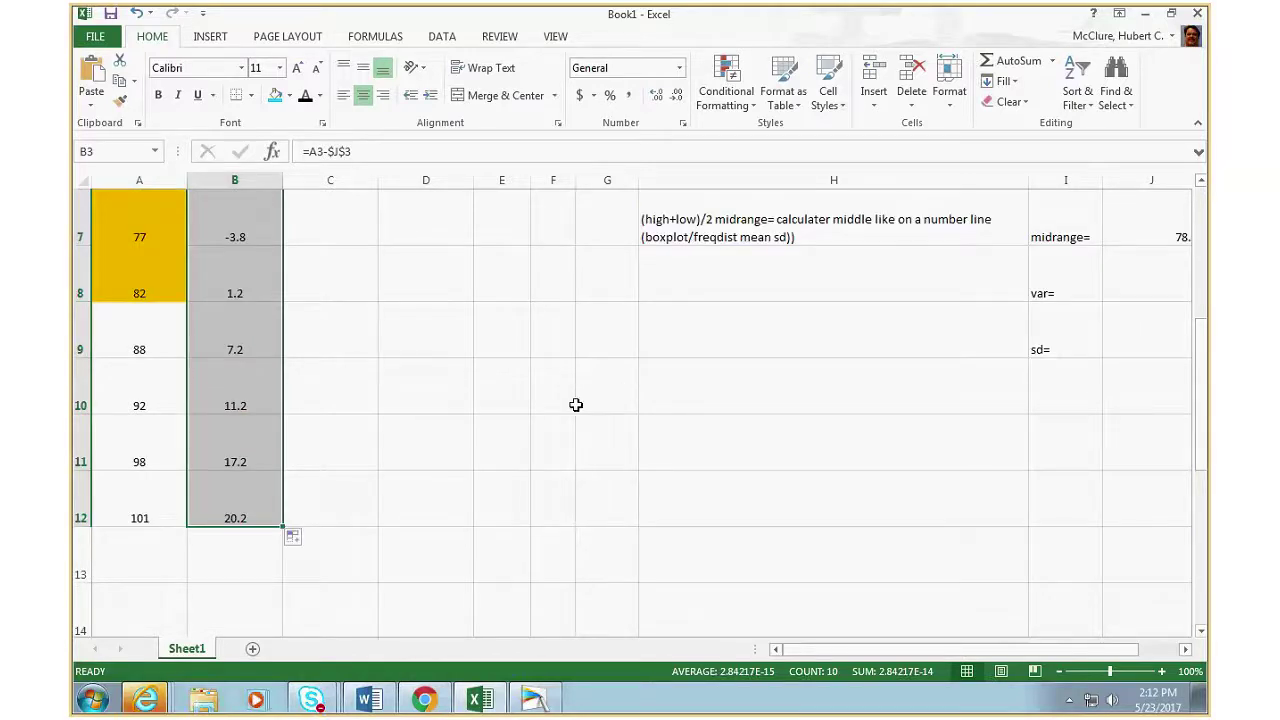
{"action": "scroll", "coordinate": [575, 404], "scroll_direction": "up", "scroll_amount": 1}
{"action": "scroll", "coordinate": [576, 404], "scroll_direction": "up", "scroll_amount": 1}
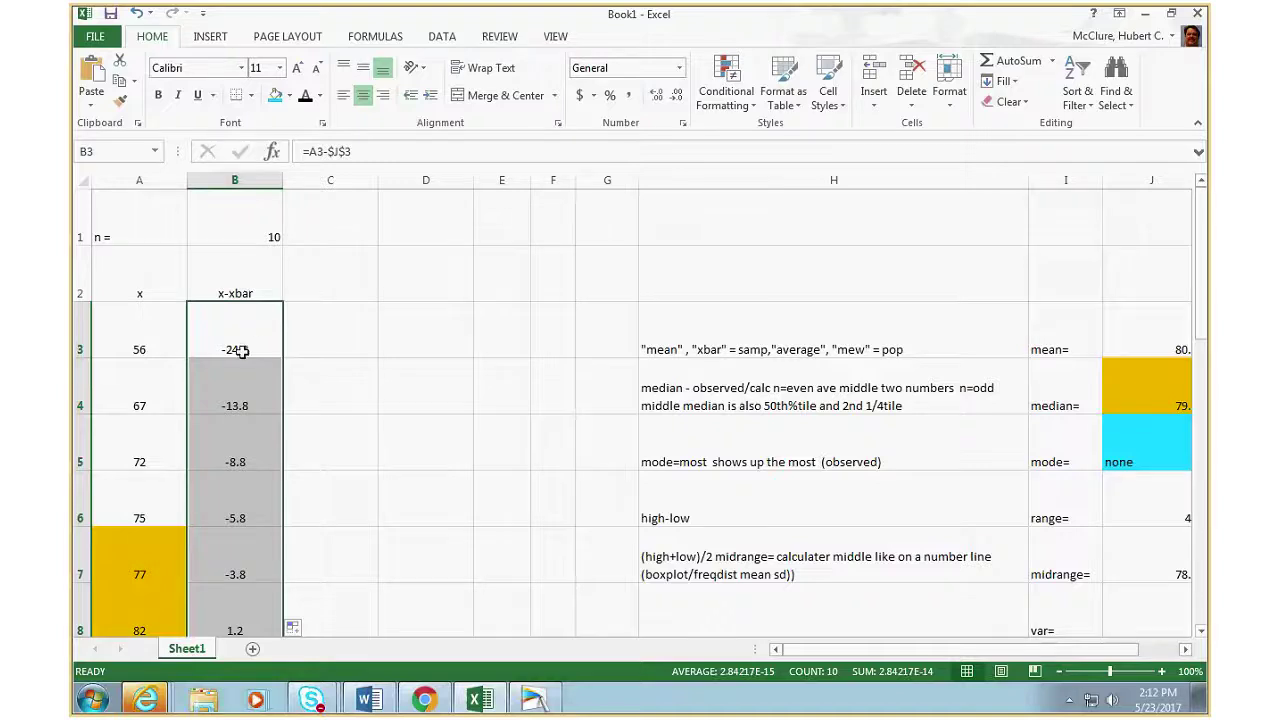
- Enter the column heading (x-xbar)^2 in cell C2
{"action": "left_click", "coordinate": [356, 293]}
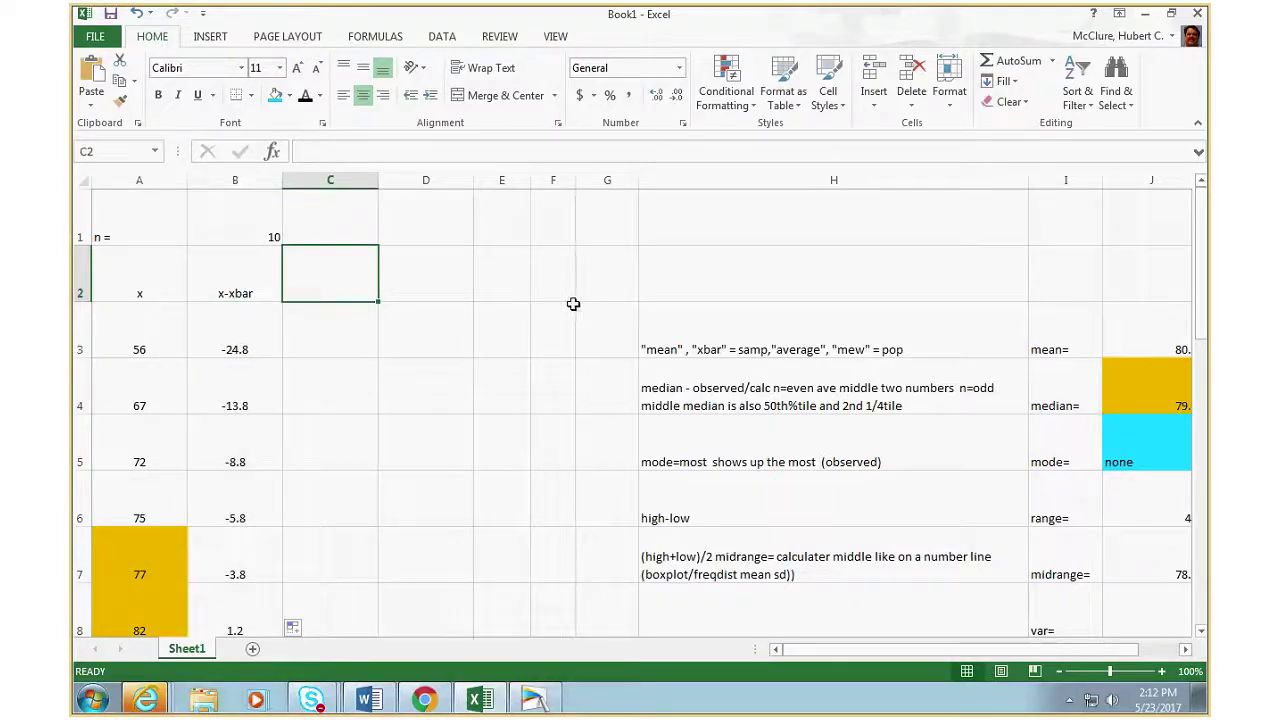
{"action": "type", "text": "("}
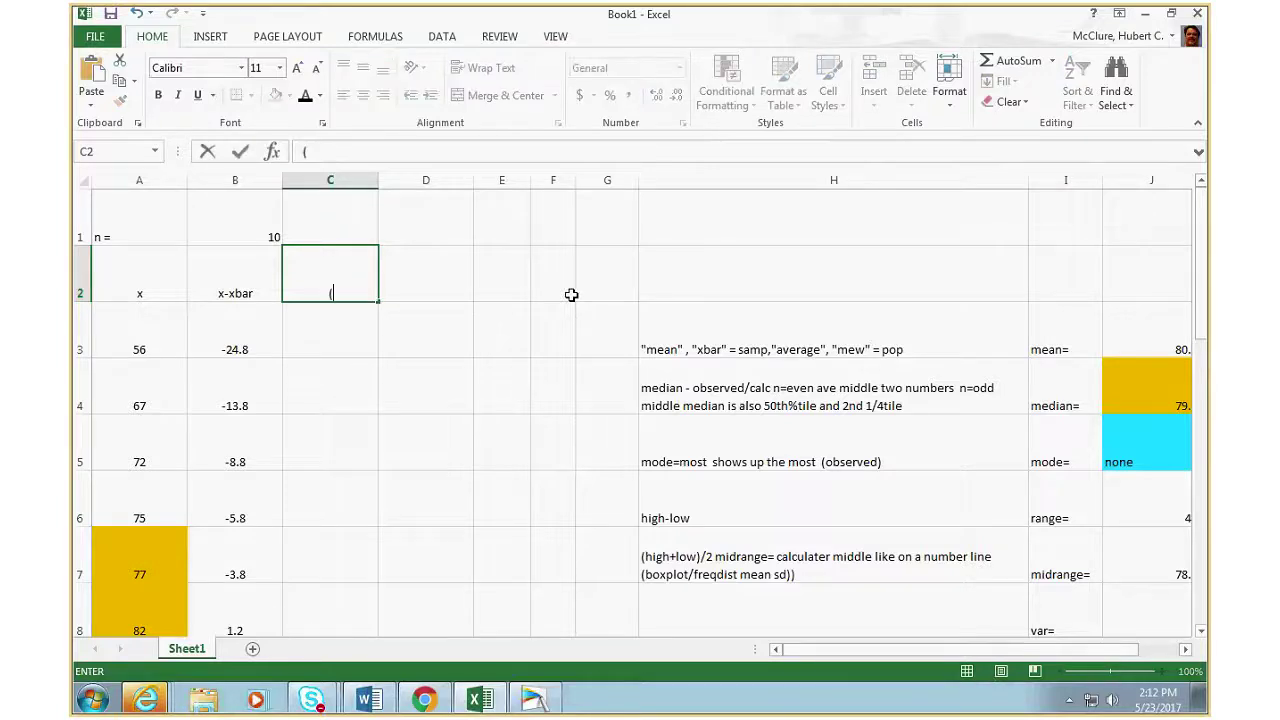
{"action": "type", "text": "x-xbar)^2"}
{"action": "key", "text": "Return"}
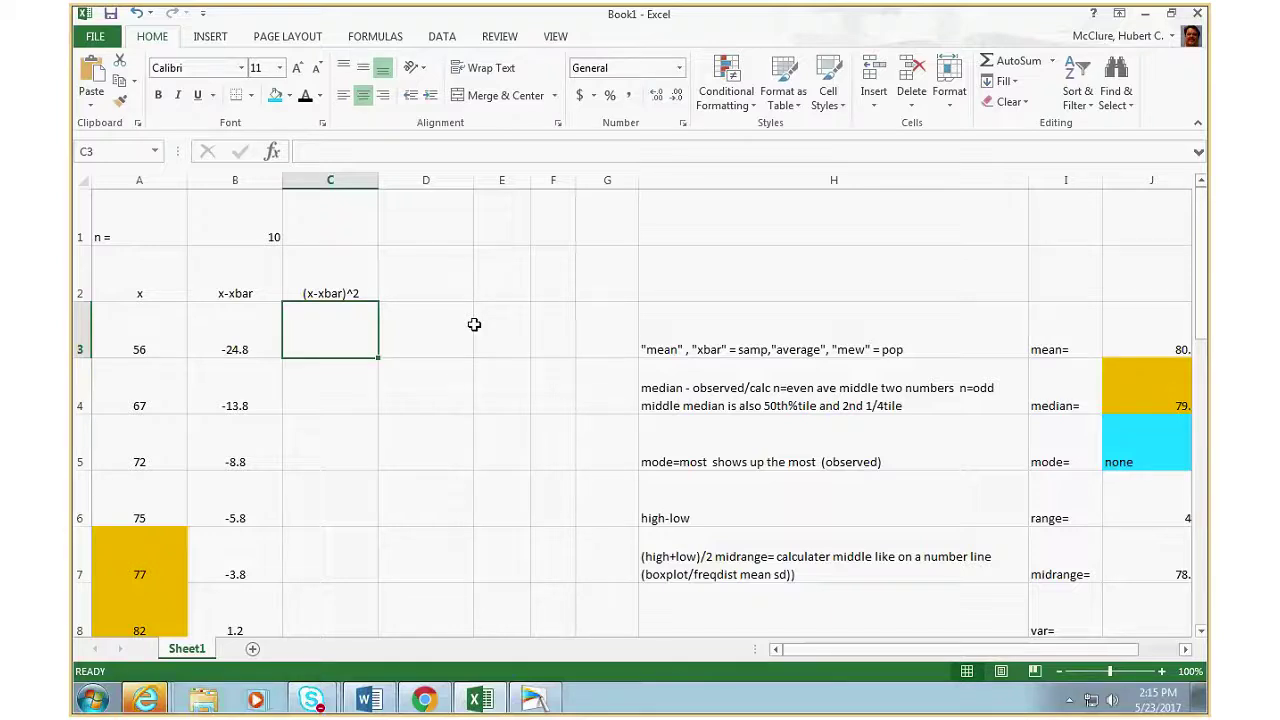
- Square the first deviation in C3 with the formula =B3^2 and fill it down to C12
{"action": "type", "text": "="}
{"action": "left_click", "coordinate": [213, 330]}
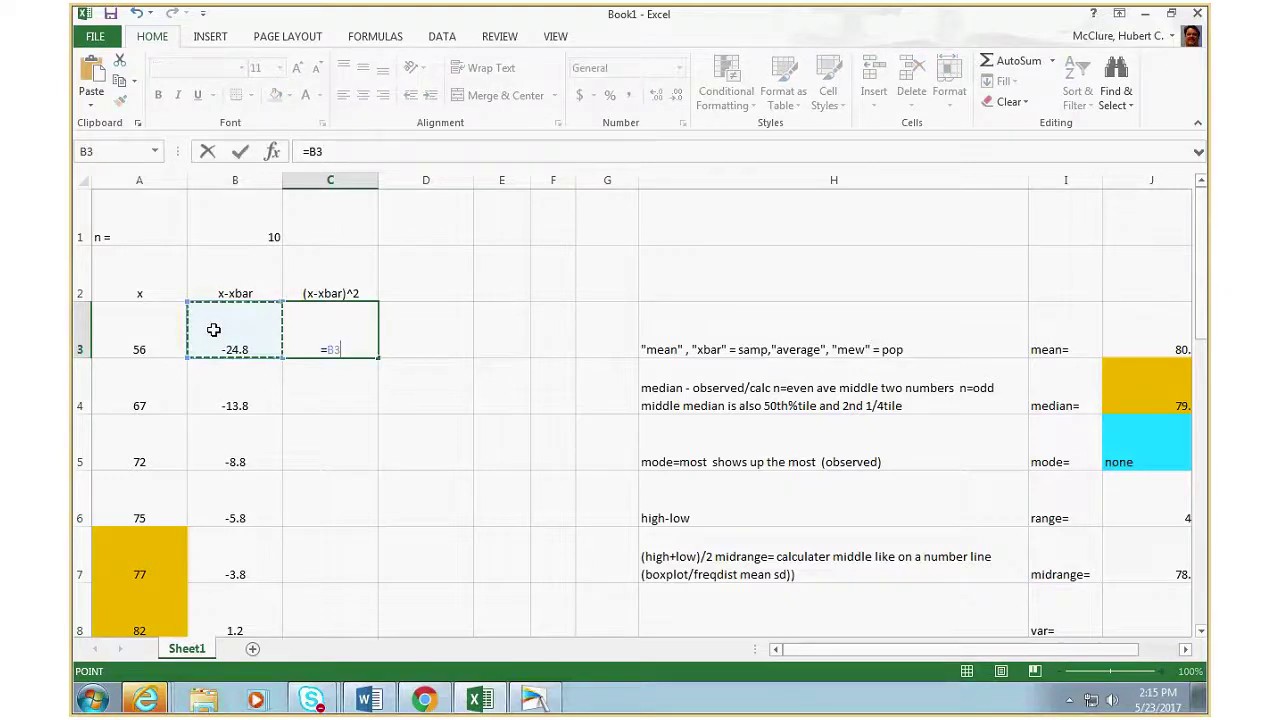
{"action": "type", "text": "^2"}
{"action": "key", "text": "Return"}
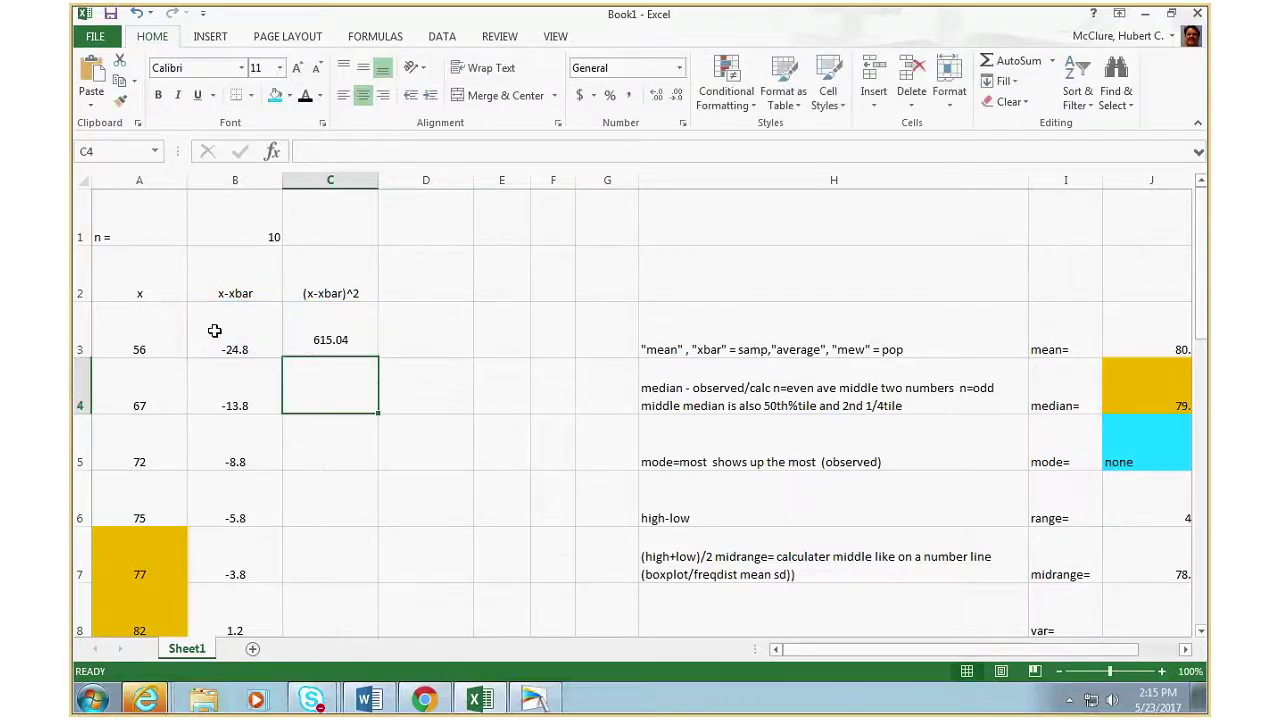
{"action": "left_click_drag", "start_coordinate": [350, 349], "coordinate": [372, 522]}
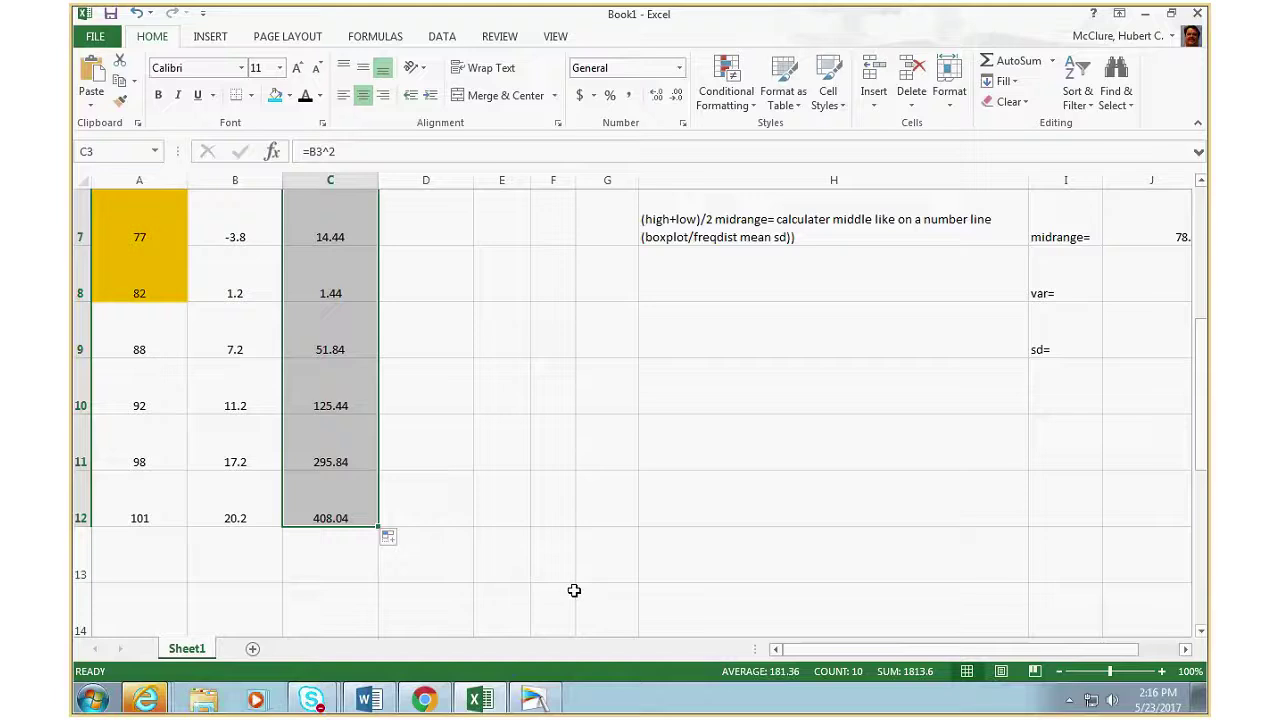
{"action": "scroll", "coordinate": [430, 382], "scroll_direction": "up", "scroll_amount": 2}
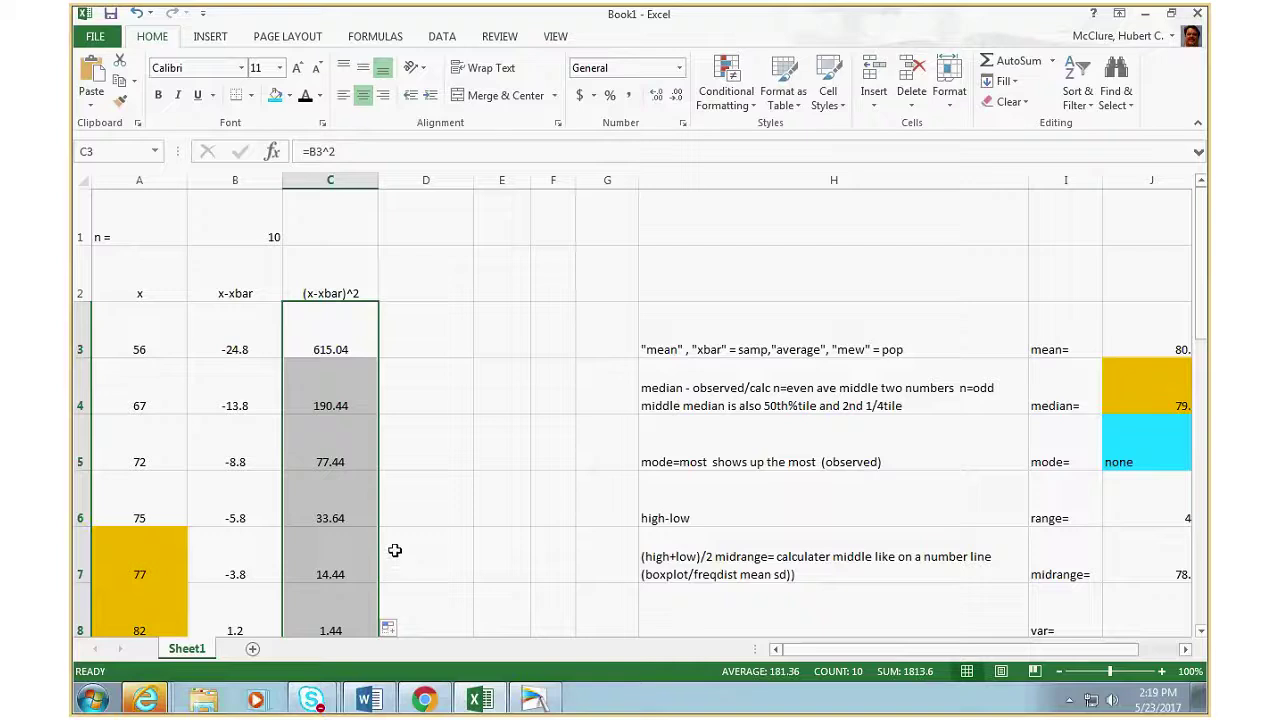
{"action": "scroll", "coordinate": [464, 426], "scroll_direction": "down", "scroll_amount": 1}
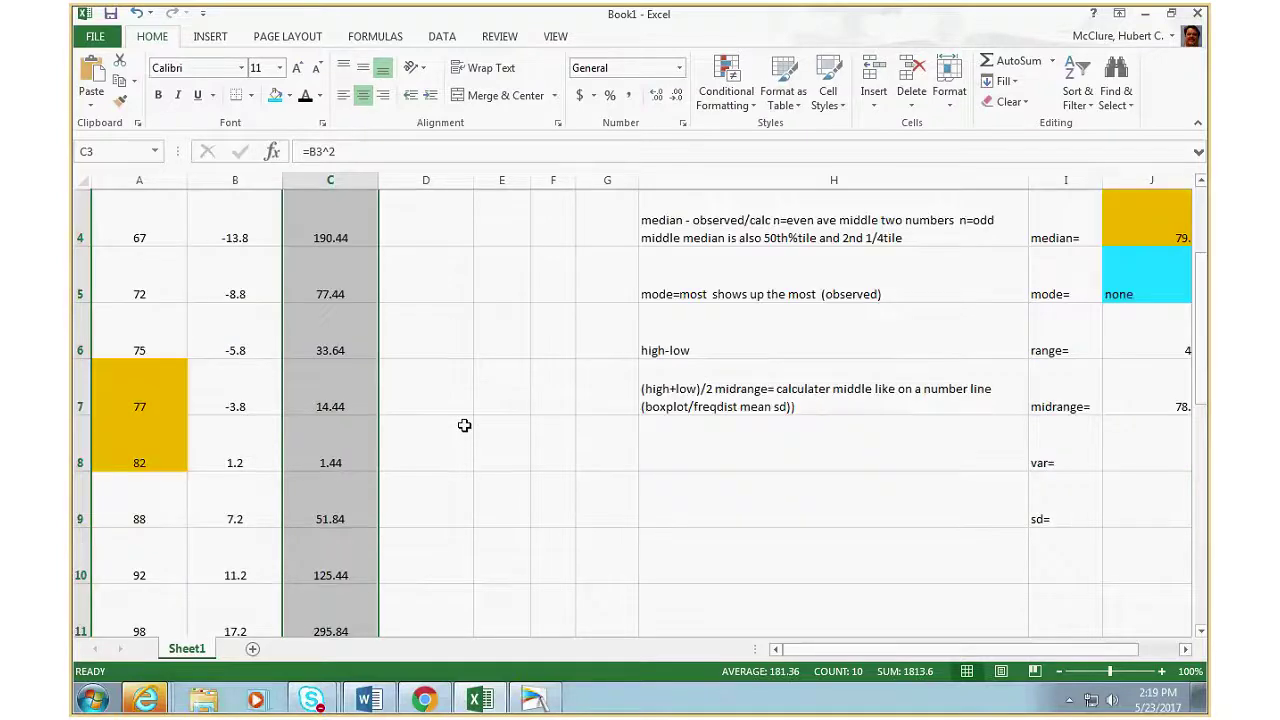
{"action": "scroll", "coordinate": [493, 437], "scroll_direction": "down", "scroll_amount": 2}
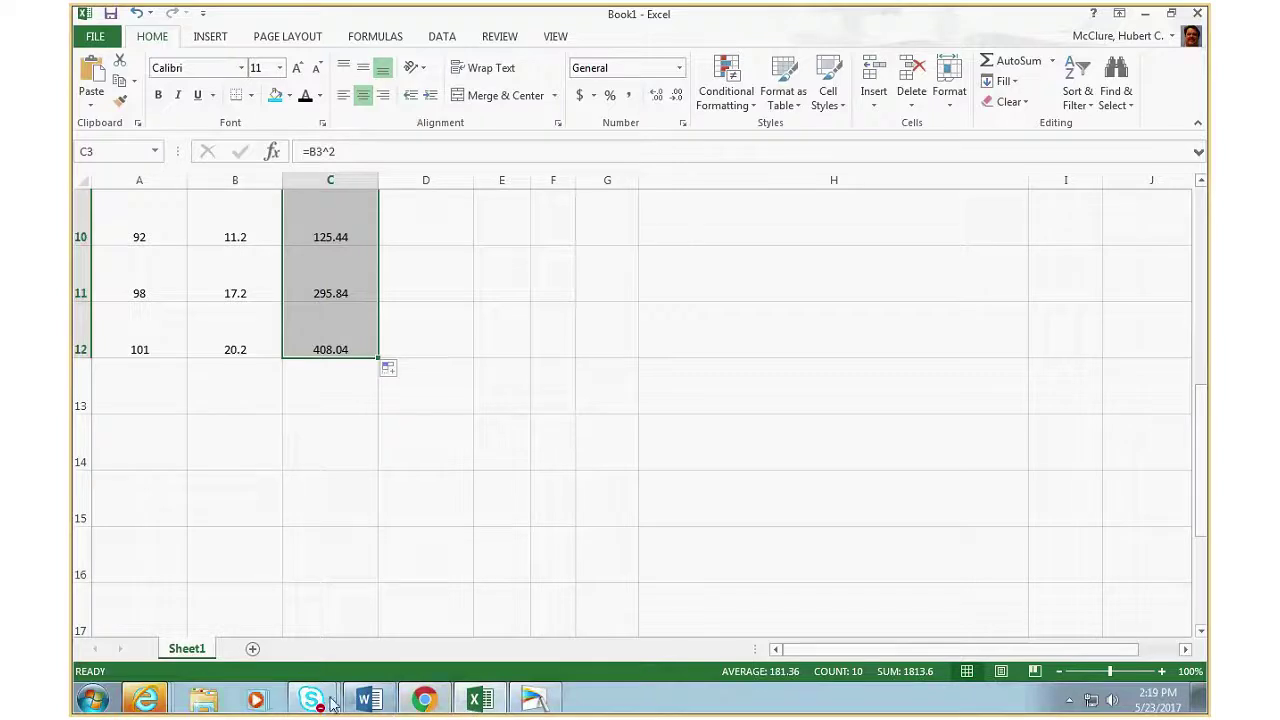
- Total the squared deviations in cell C14 with the formula =SUM(C3:C12)
{"action": "left_click", "coordinate": [533, 692]}
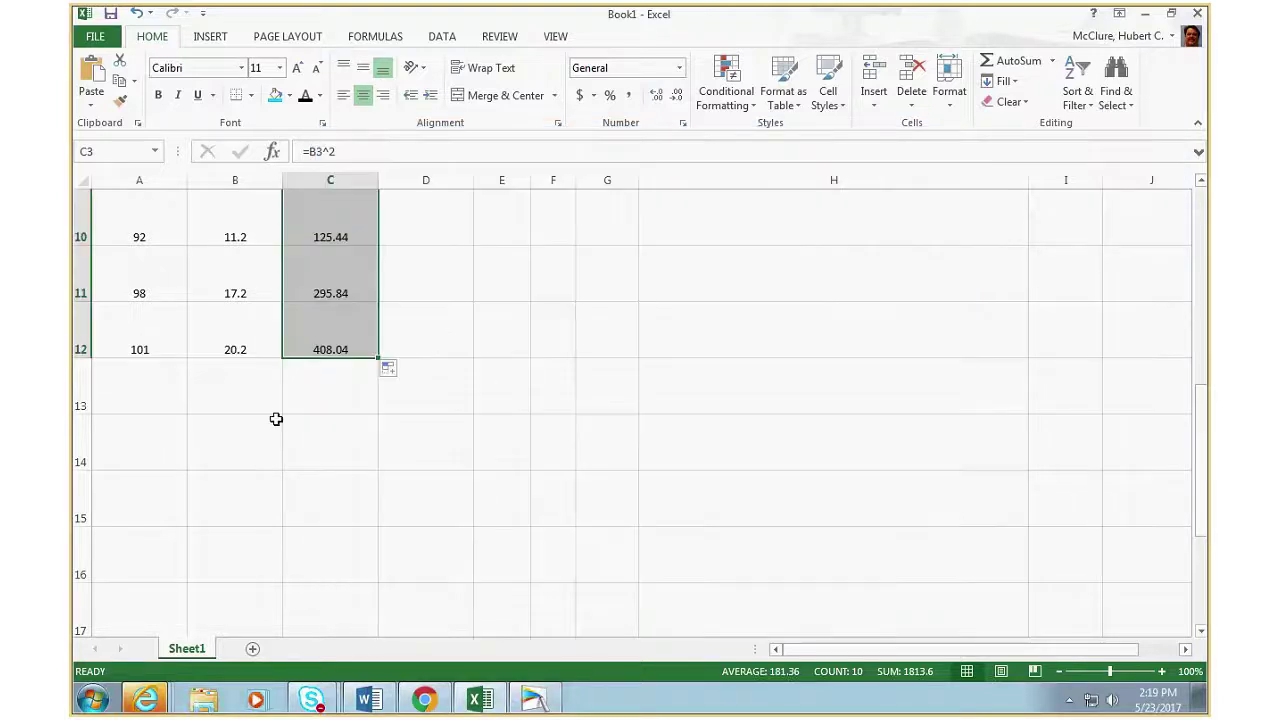
{"action": "left_click", "coordinate": [334, 440]}
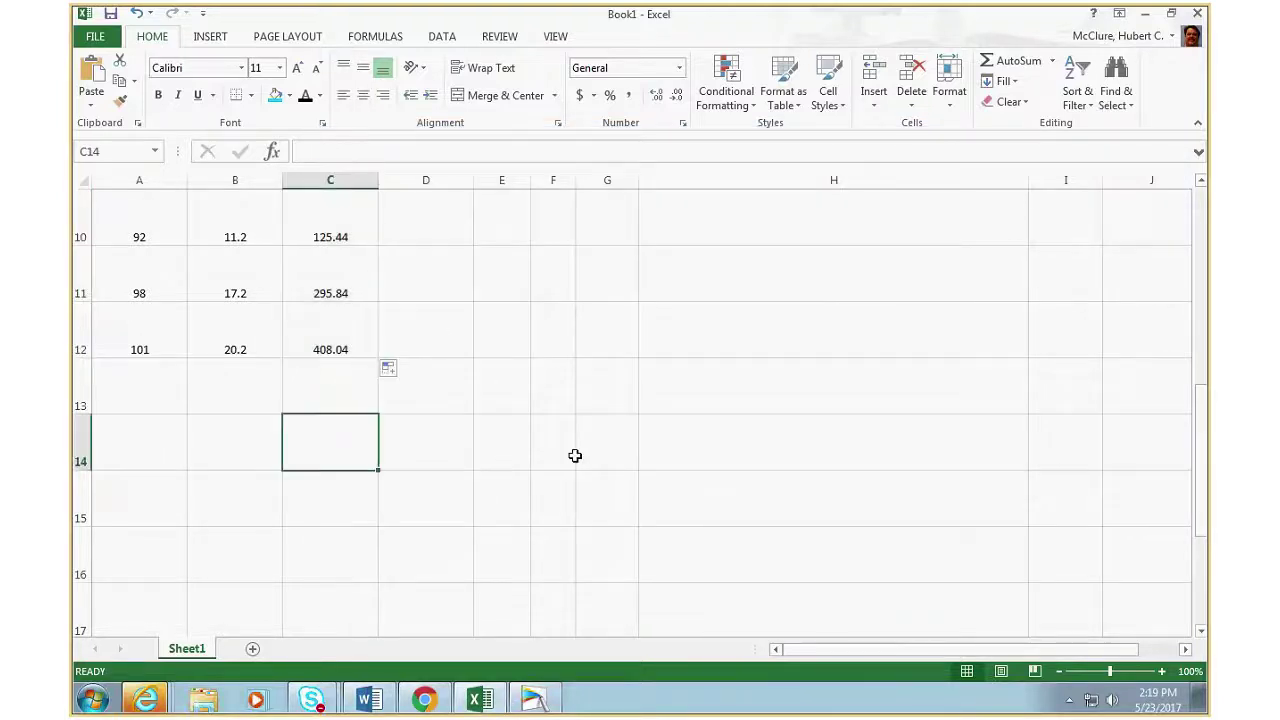
{"action": "left_click", "coordinate": [1011, 62]}
{"action": "left_click_drag", "start_coordinate": [307, 355], "coordinate": [330, 335]}
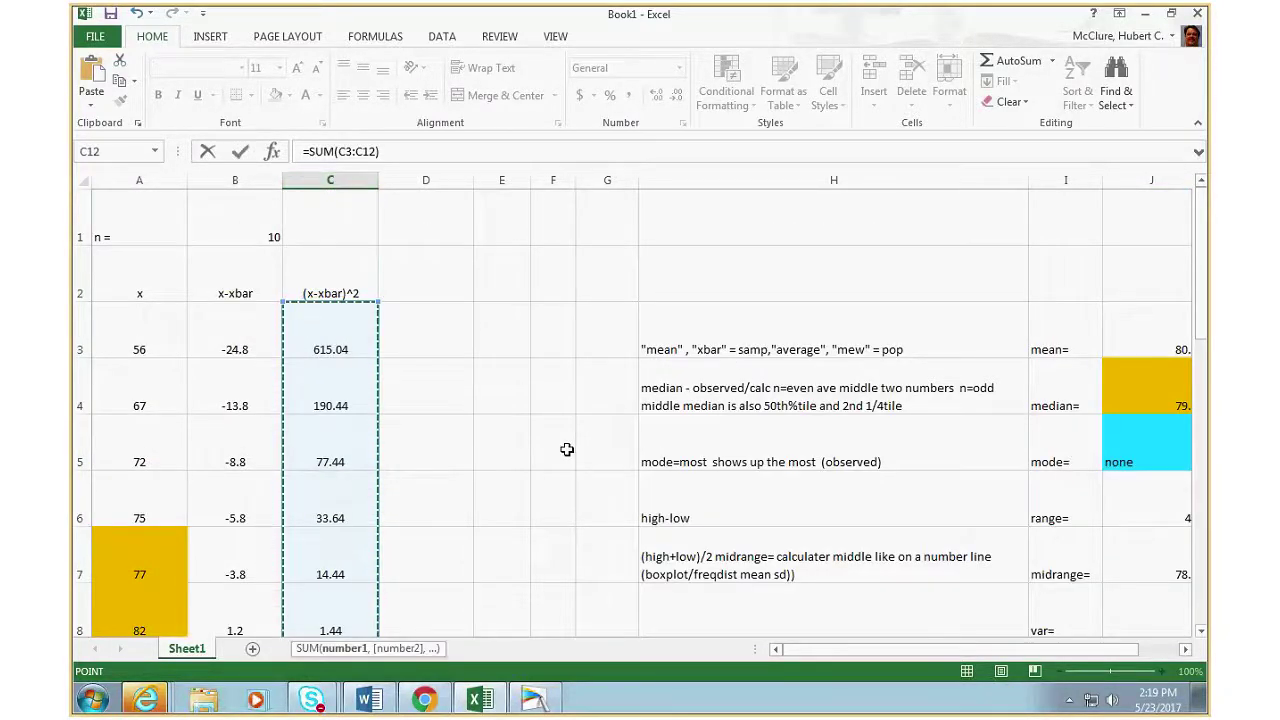
{"action": "scroll", "coordinate": [566, 449], "scroll_direction": "down", "scroll_amount": 6}
{"action": "scroll", "coordinate": [423, 329], "scroll_direction": "up", "scroll_amount": 2}
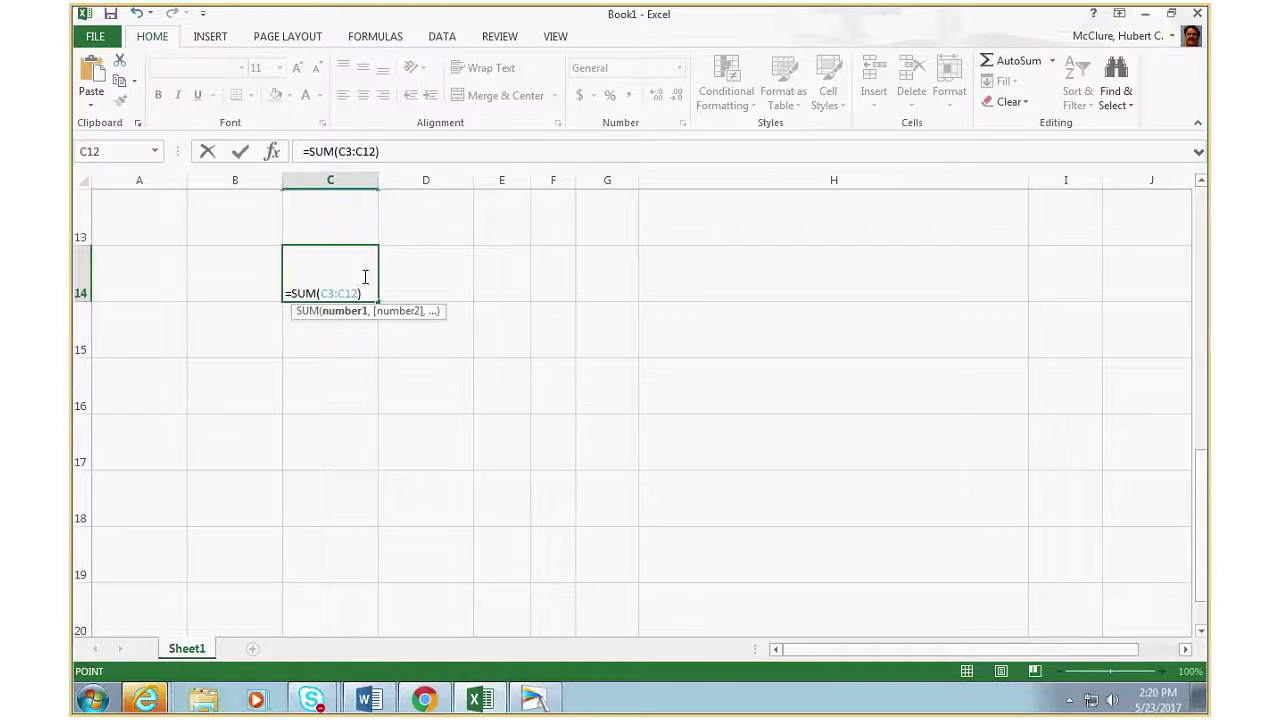
{"action": "key", "text": "Return"}
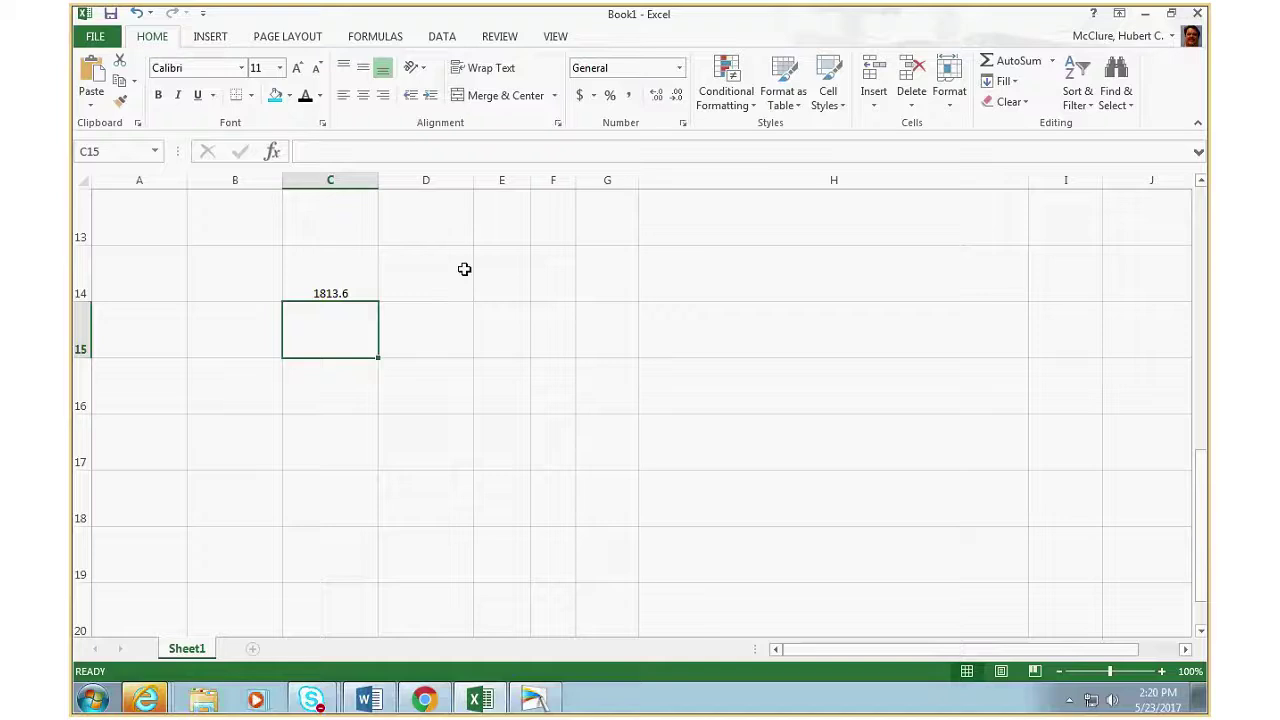
- Look over the squared deviations in column C and their sum in C14
{"action": "key", "text": "Up"}
{"action": "key", "text": "Up"}
{"action": "key", "text": "Up"}
{"action": "key", "text": "Up"}
{"action": "key", "text": "Up"}
{"action": "key", "text": "Up"}
{"action": "key", "text": "Up"}
{"action": "key", "text": "Up"}
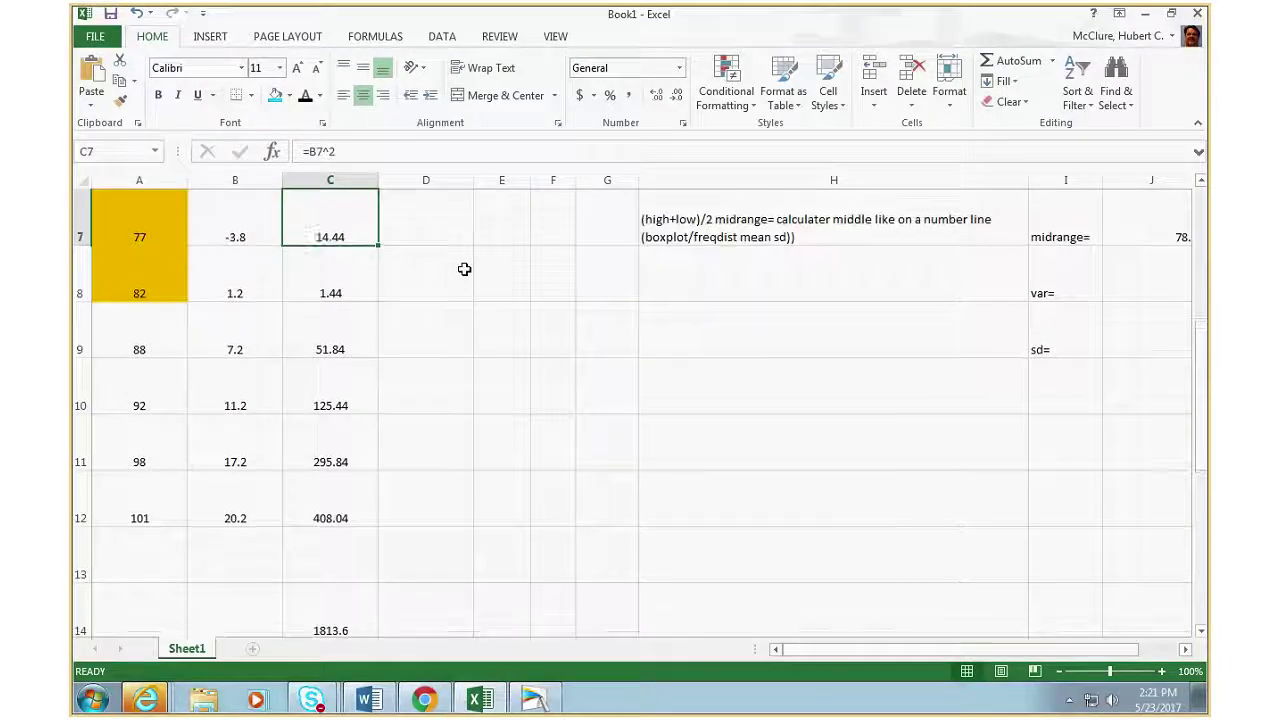
{"action": "key", "text": "Down"}
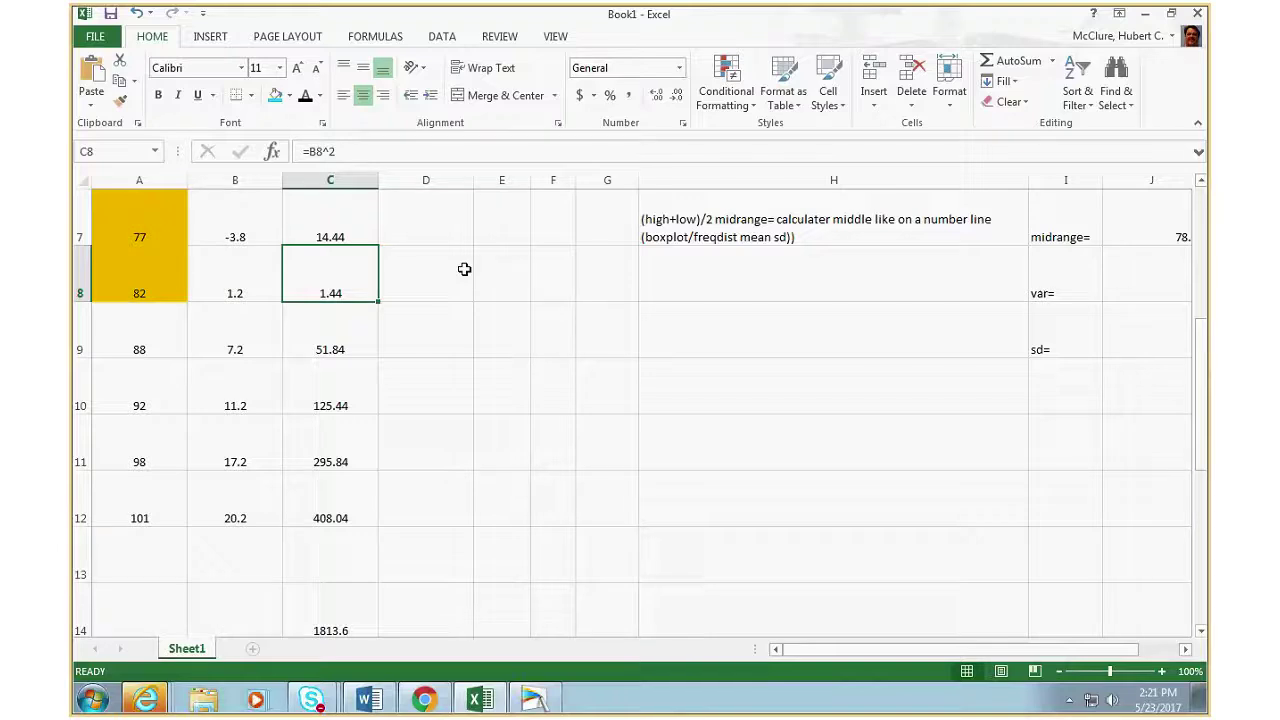
{"action": "left_click", "coordinate": [464, 269]}
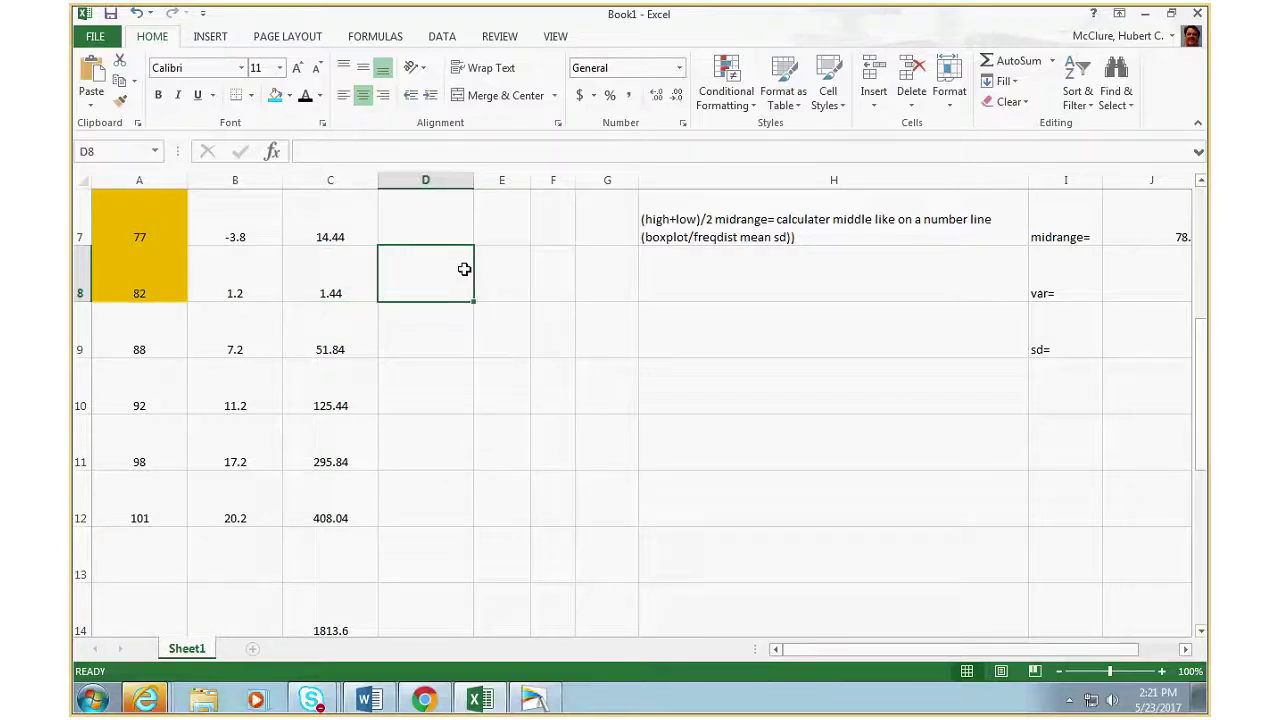
{"action": "key", "text": "Down"}
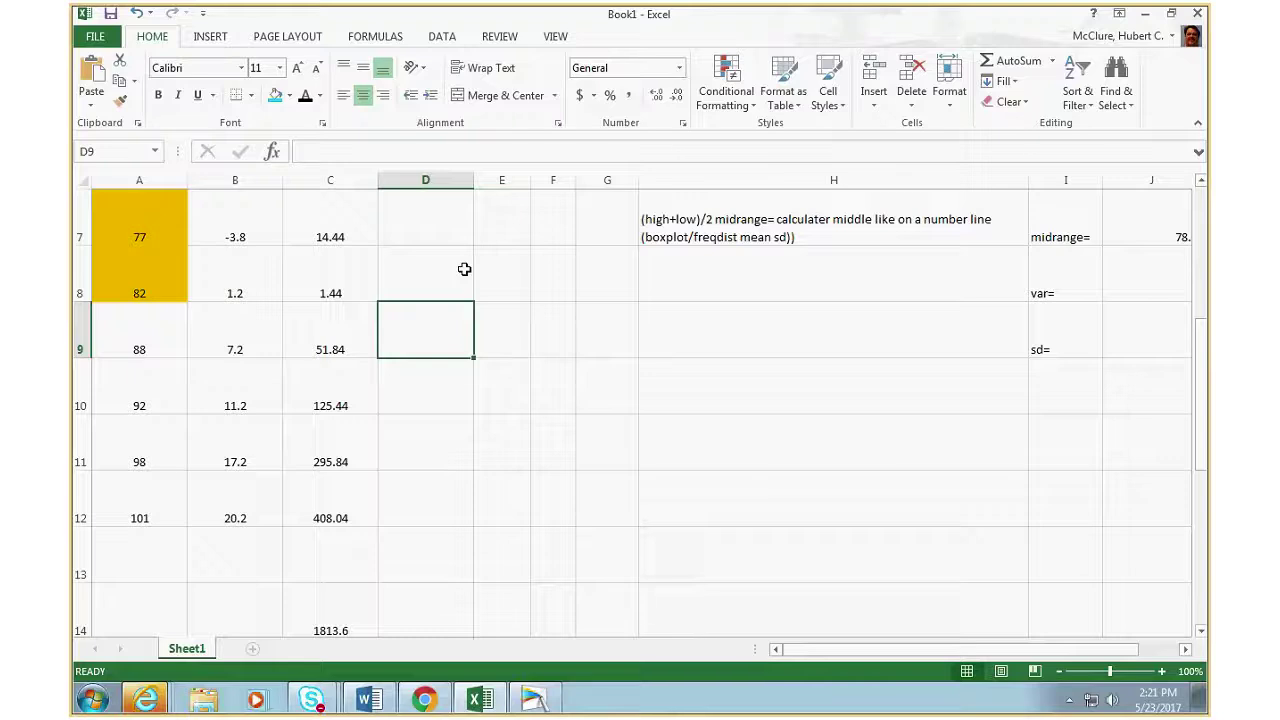
{"action": "key", "text": "Up"}
{"action": "key", "text": "Up"}
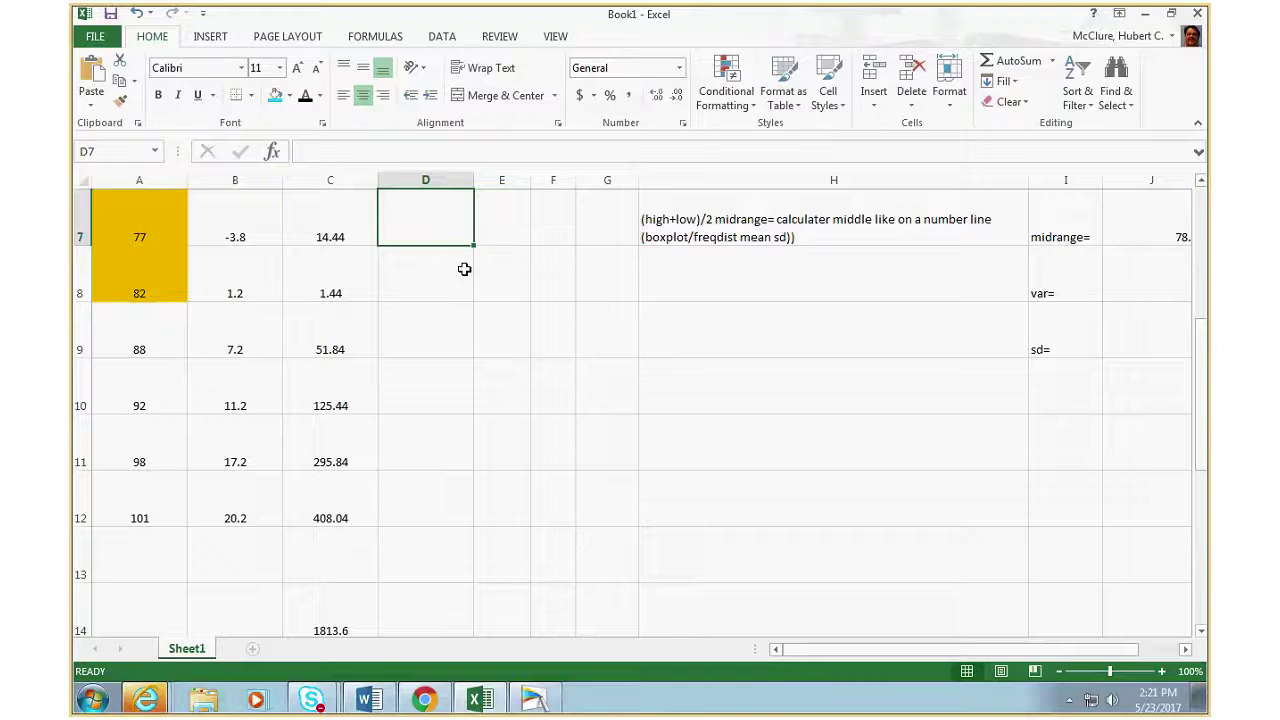
{"action": "key", "text": "Down"}
{"action": "key", "text": "Down"}
{"action": "key", "text": "Down"}
{"action": "key", "text": "Down"}
{"action": "key", "text": "Down"}
{"action": "key", "text": "Down"}
{"action": "key", "text": "Down"}
{"action": "key", "text": "Down"}
{"action": "key", "text": "Up"}
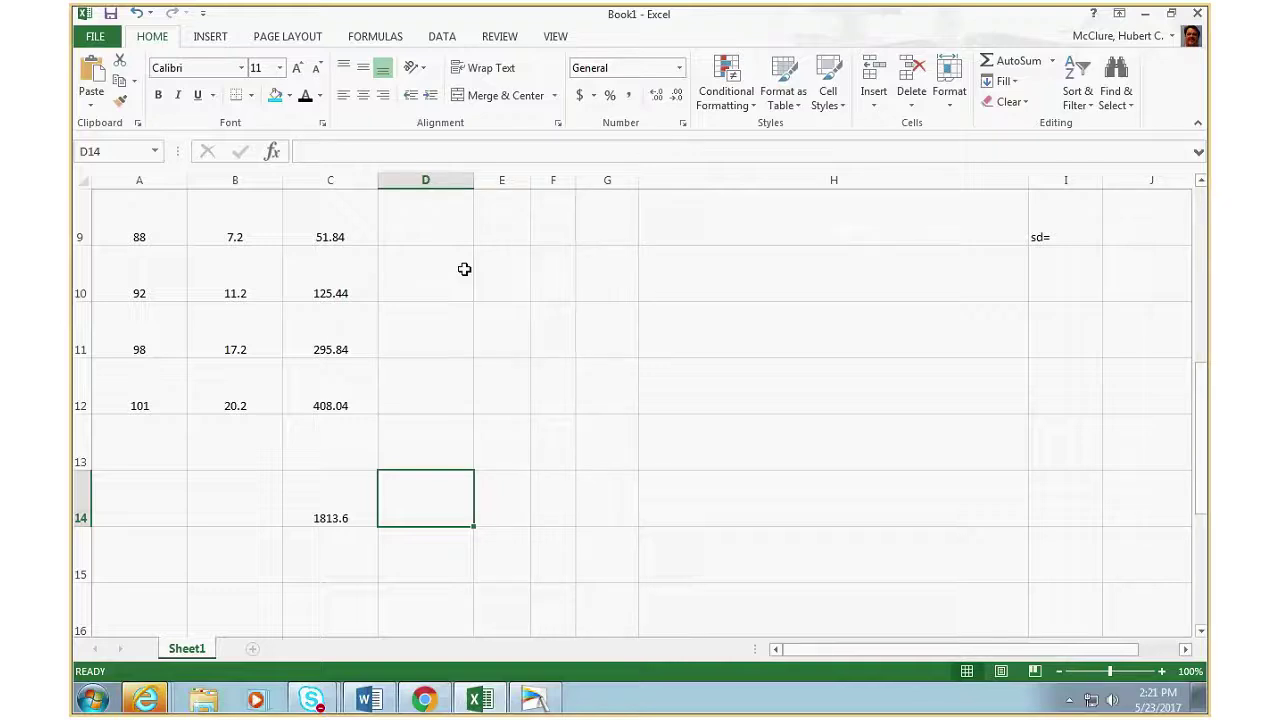
- Review the deviation table from its sum row up to the headings and the sample size n in B1
{"action": "key", "text": "Up"}
{"action": "key", "text": "Up"}
{"action": "key", "text": "Up"}
{"action": "key", "text": "Up"}
{"action": "key", "text": "Up"}
{"action": "key", "text": "Up"}
{"action": "key", "text": "Up"}
{"action": "key", "text": "Up"}
{"action": "key", "text": "Up"}
{"action": "key", "text": "Up"}
{"action": "key", "text": "Up"}
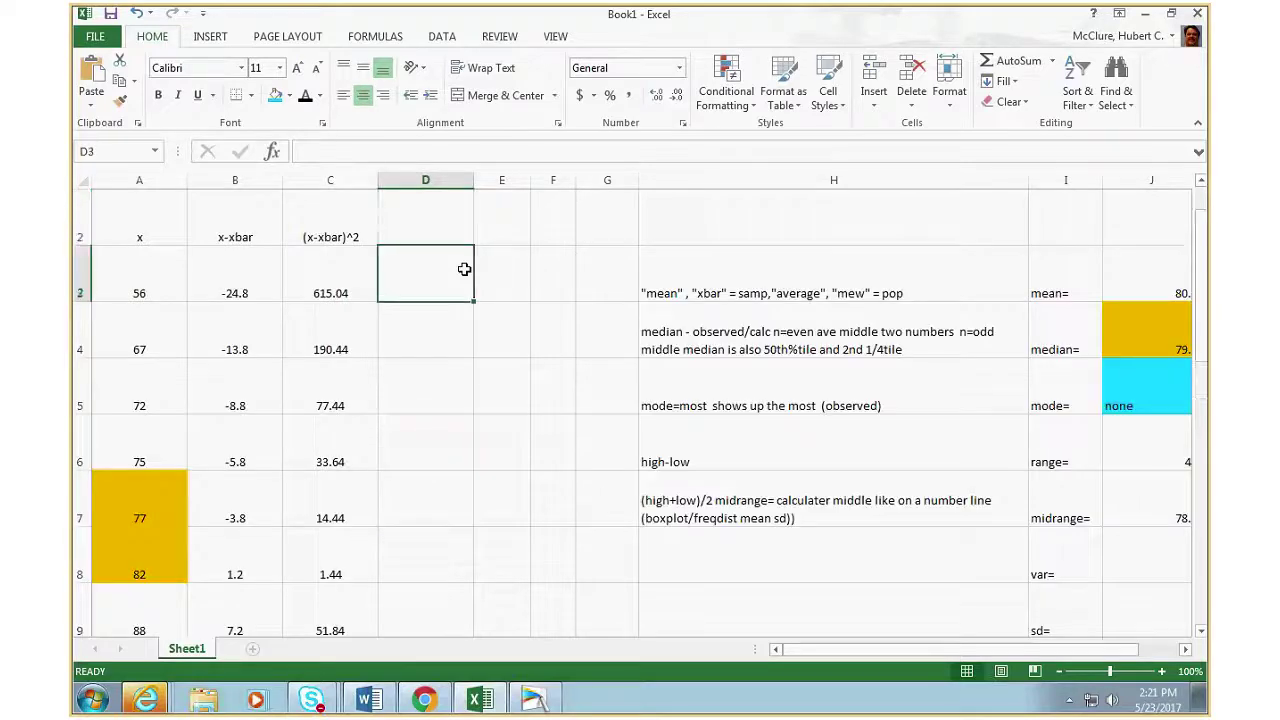
{"action": "key", "text": "Up"}
{"action": "key", "text": "Up"}
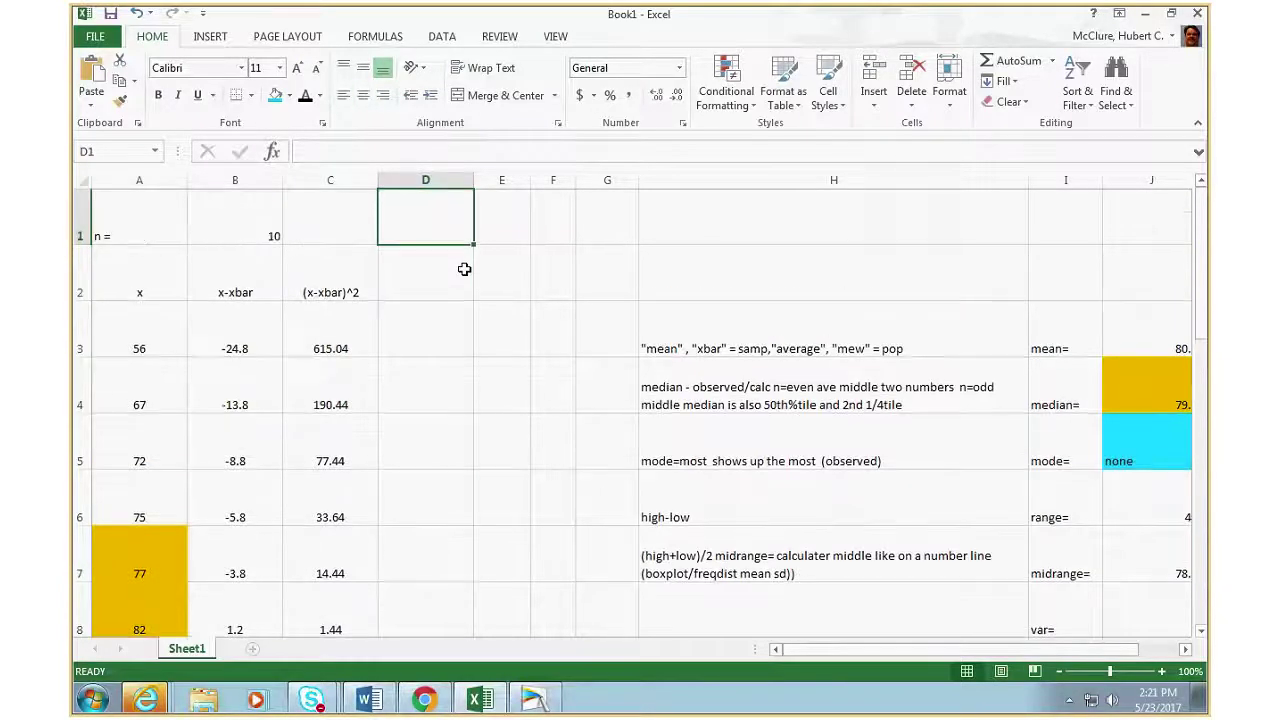
{"action": "key", "text": "Left"}
{"action": "key", "text": "Left"}
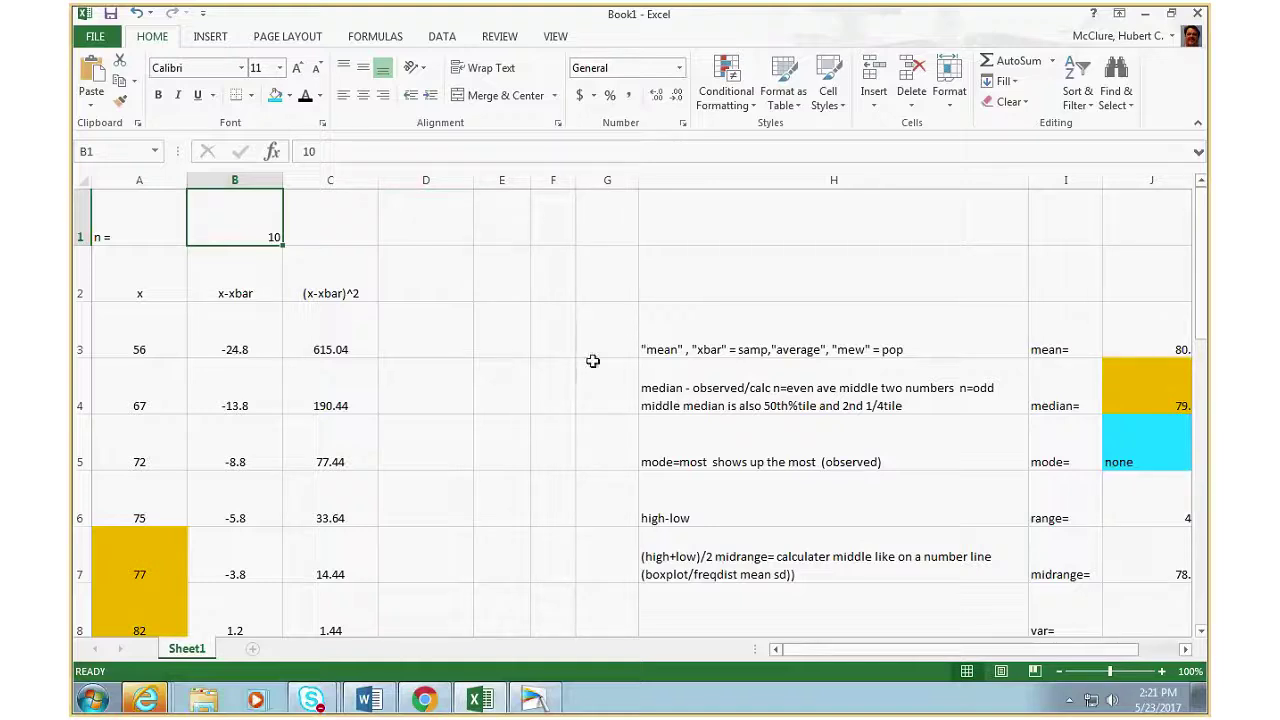
- Calculate the sample variance in cell J8 with the formula =C14/(B1-1)
{"action": "scroll", "coordinate": [575, 356], "scroll_direction": "down", "scroll_amount": 2}
{"action": "left_click", "coordinate": [1138, 290]}
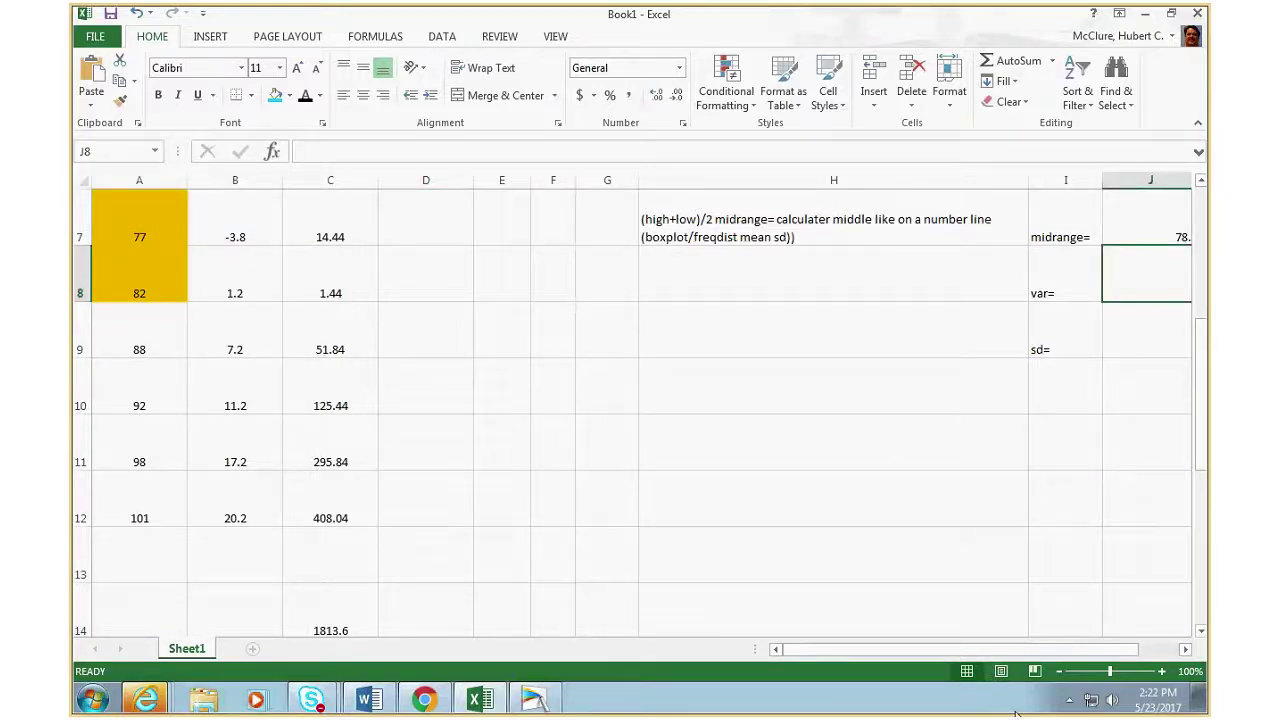
{"action": "type", "text": "=("}
{"action": "key", "text": "BackSpace"}
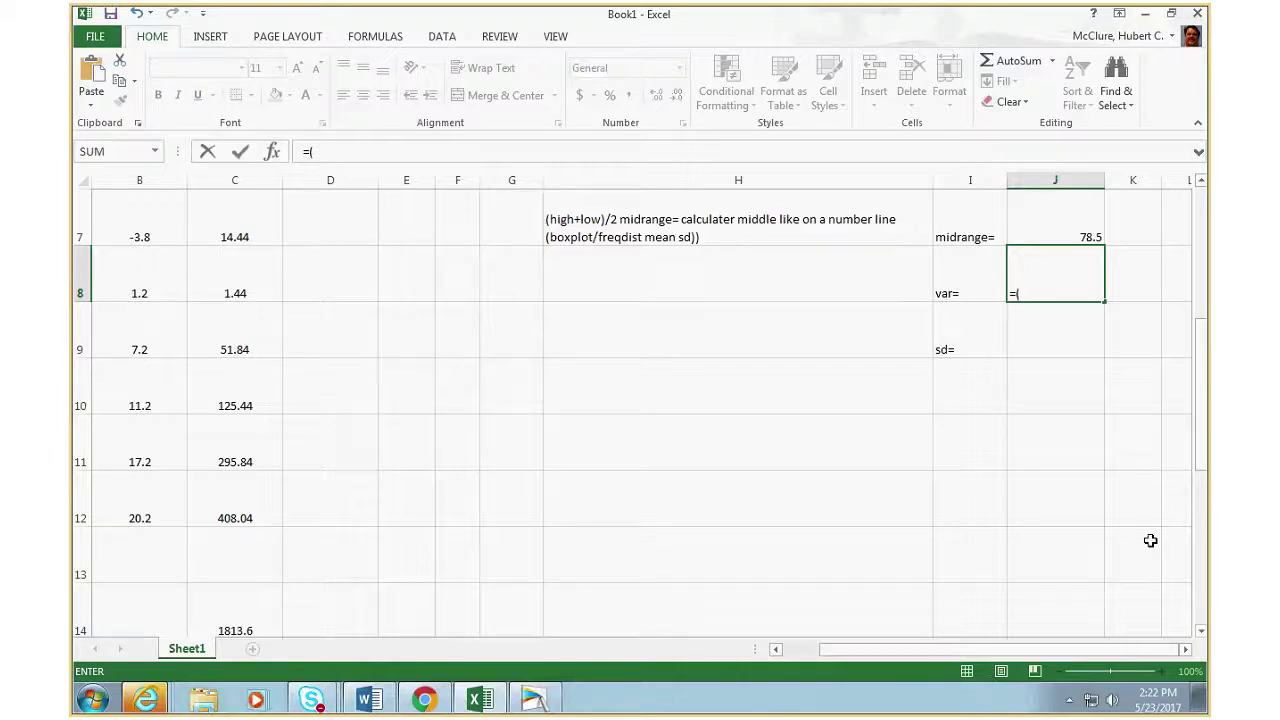
{"action": "left_click", "coordinate": [231, 590]}
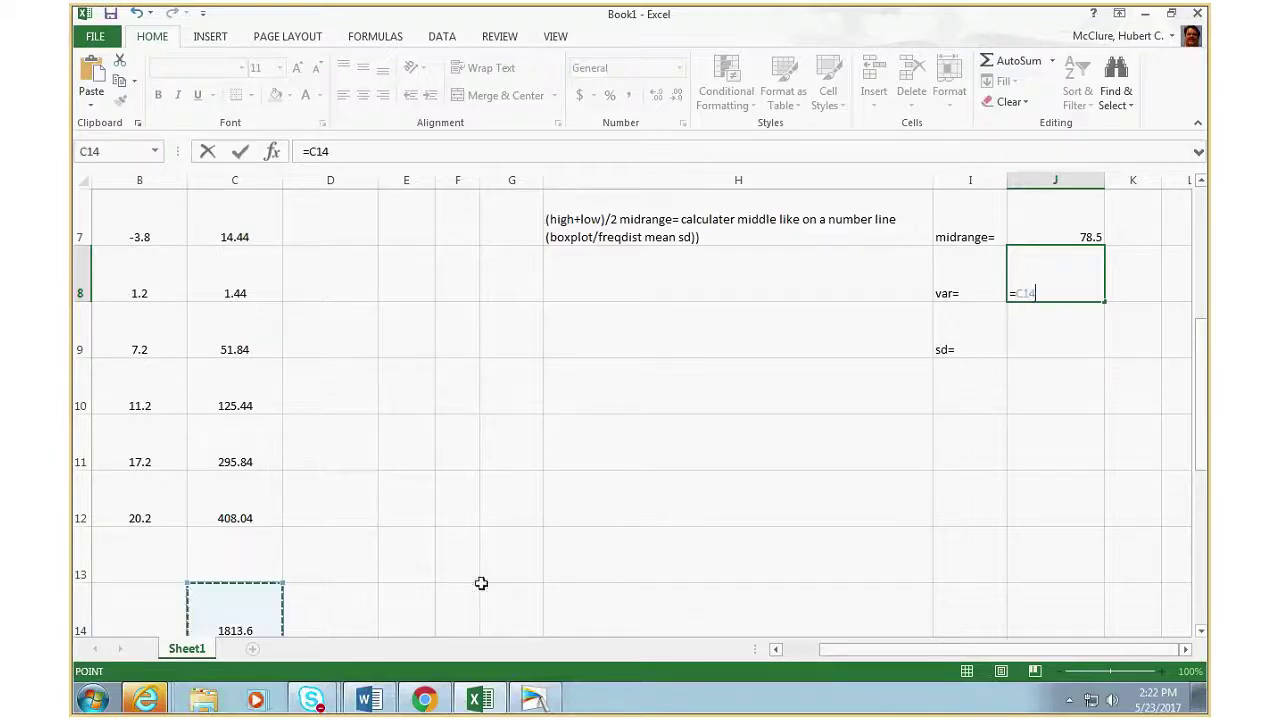
{"action": "type", "text": "/"}
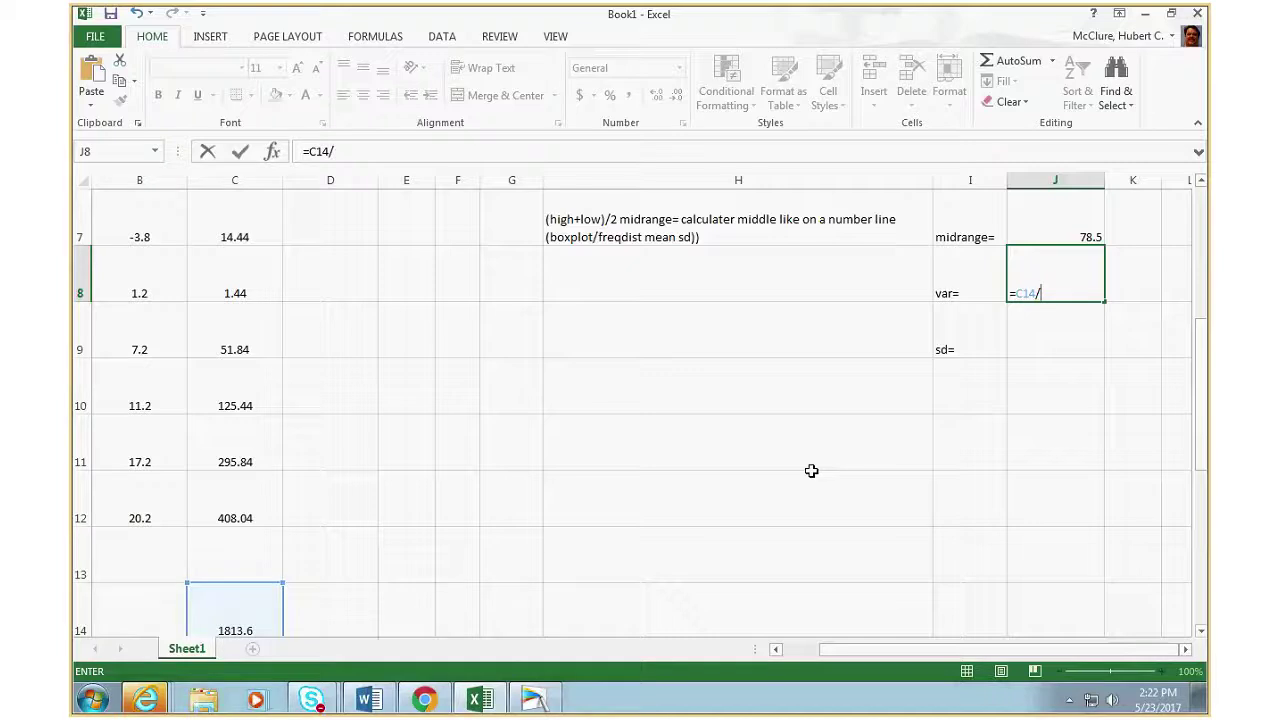
{"action": "type", "text": "("}
{"action": "scroll", "coordinate": [483, 229], "scroll_direction": "up", "scroll_amount": 2}
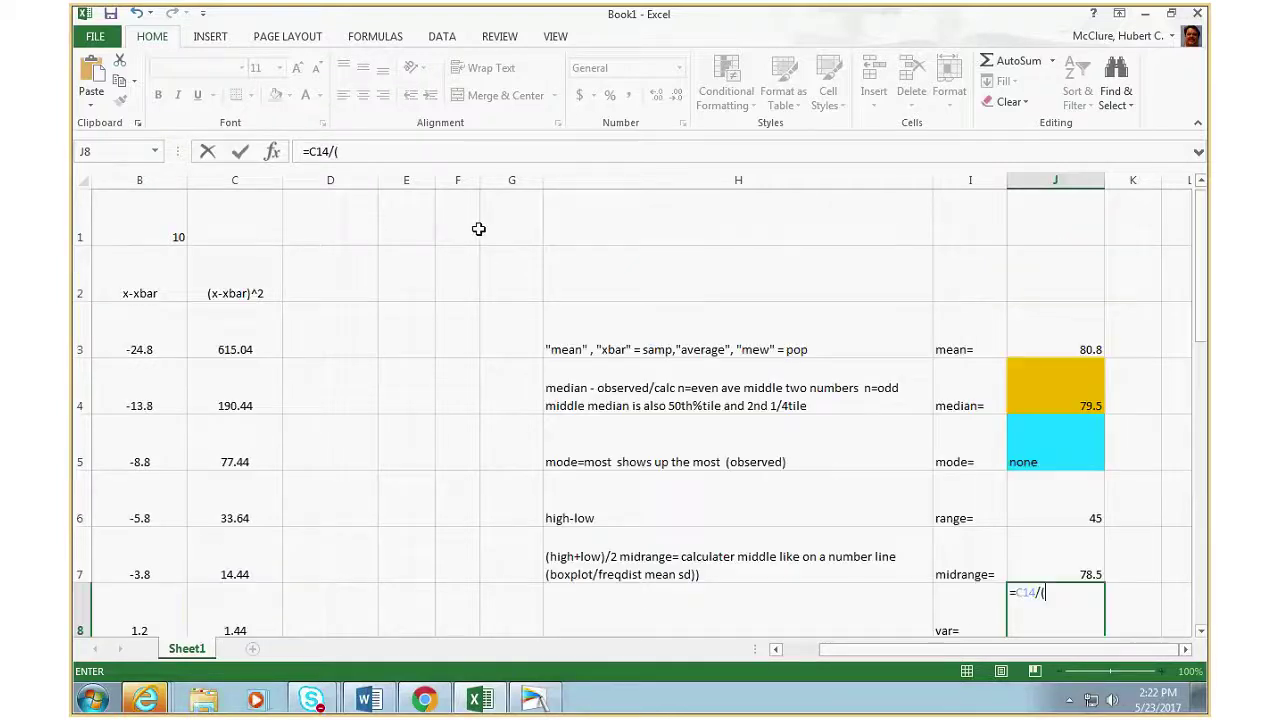
{"action": "left_click", "coordinate": [176, 225]}
{"action": "type", "text": "="}
{"action": "key", "text": "BackSpace"}
{"action": "type", "text": "-1)"}
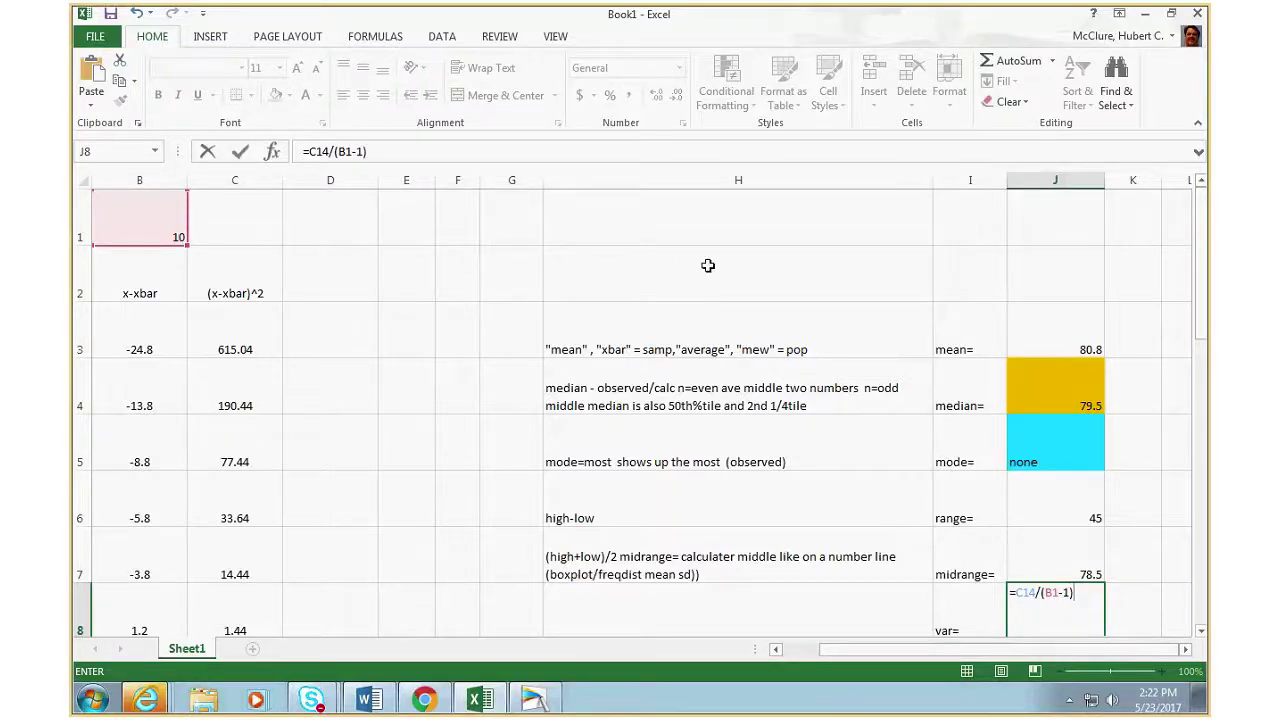
{"action": "scroll", "coordinate": [716, 260], "scroll_direction": "down", "scroll_amount": 3}
{"action": "scroll", "coordinate": [726, 254], "scroll_direction": "up", "scroll_amount": 2}
{"action": "scroll", "coordinate": [726, 254], "scroll_direction": "up", "scroll_amount": 1}
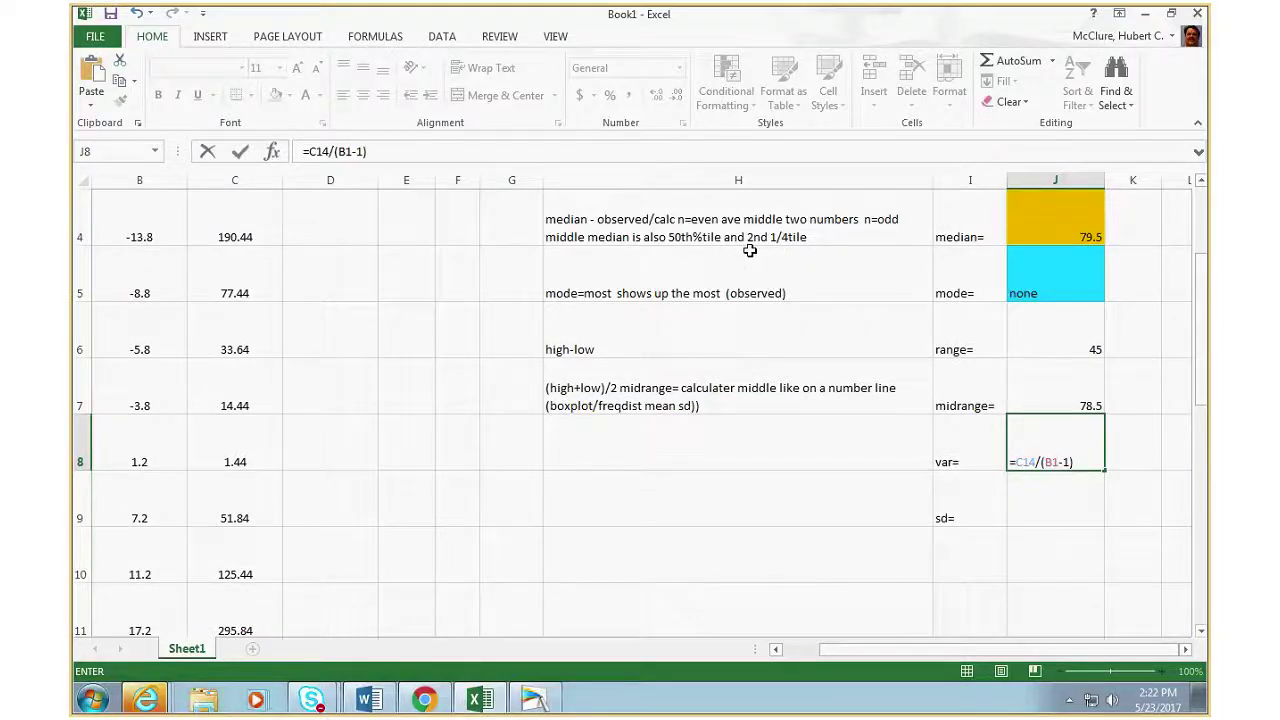
{"action": "key", "text": "Return"}
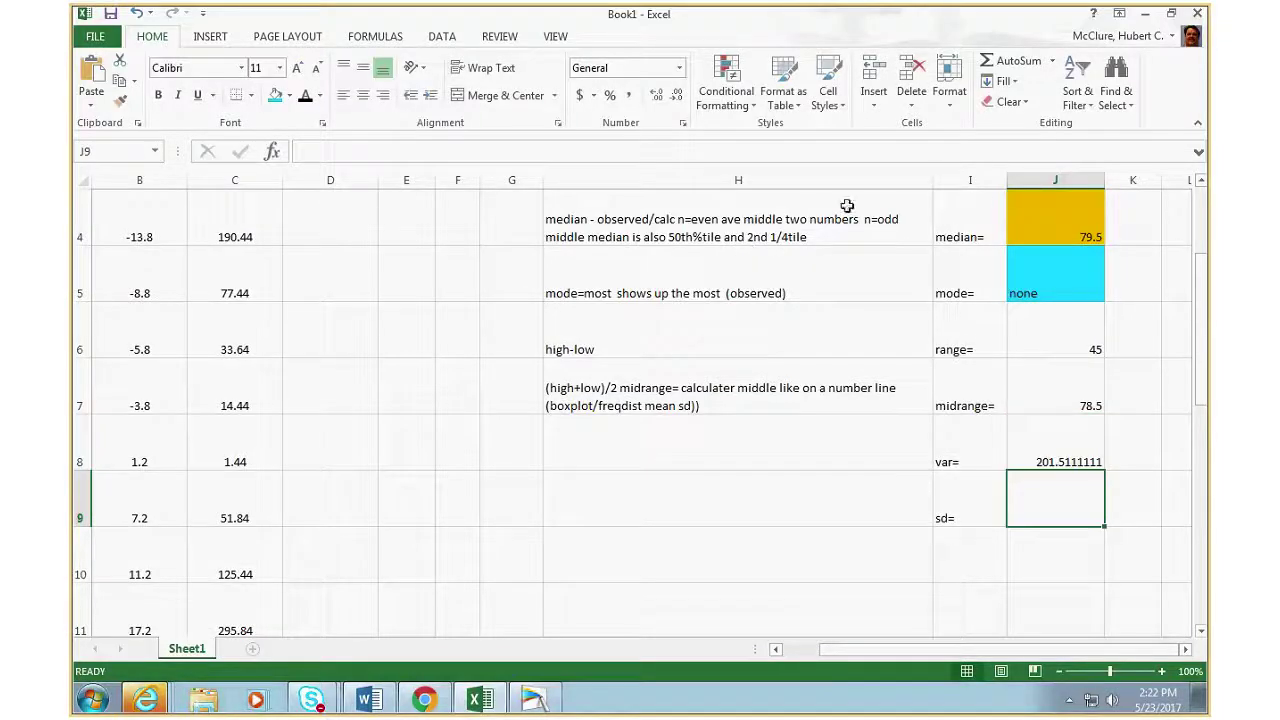
- Enter the note "sq rt of variance = stand. deviation" in cell H8 beside the var= label
{"action": "left_click", "coordinate": [642, 456]}
{"action": "type", "text": "v"}
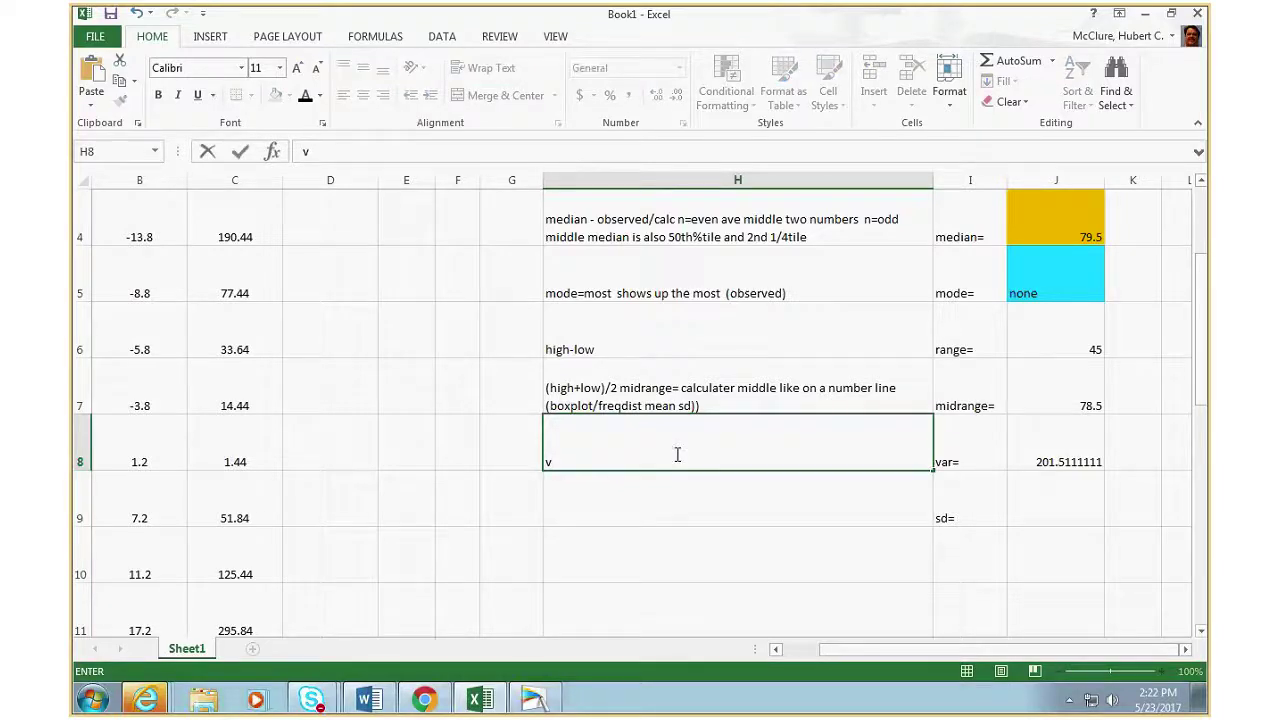
{"action": "key", "text": "BackSpace"}
{"action": "type", "text": "sq rt of varianc"}
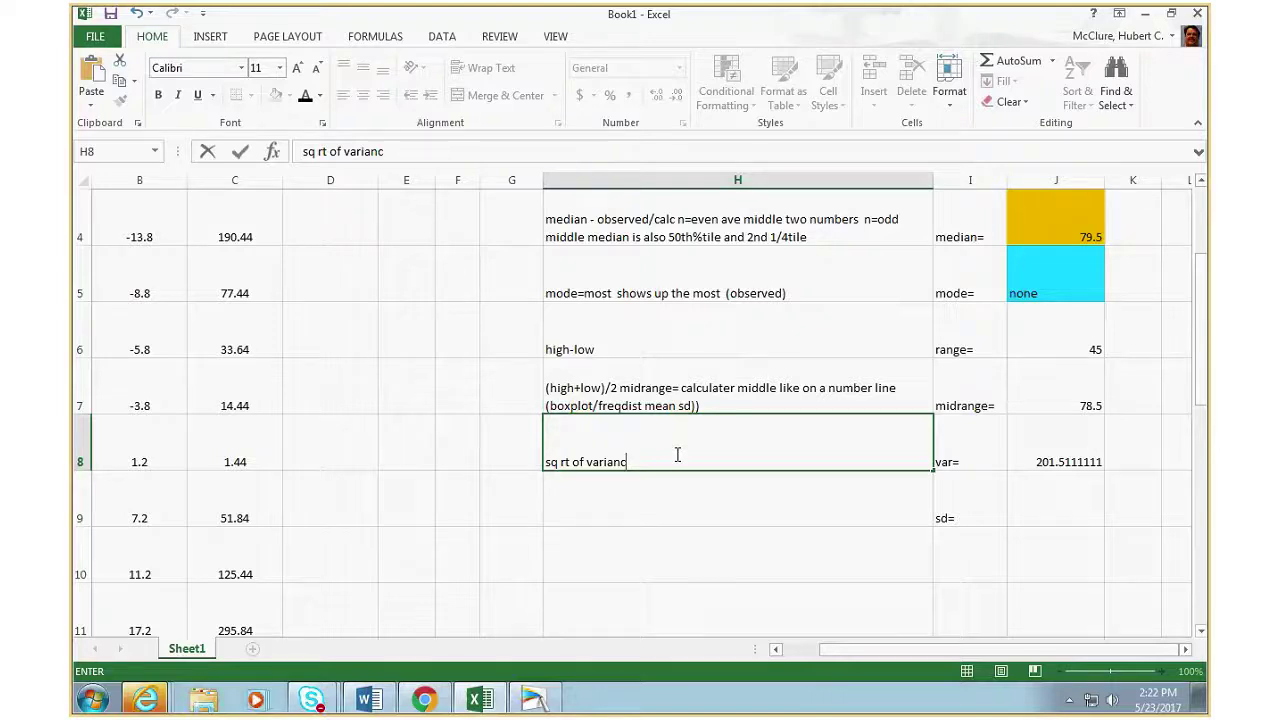
{"action": "type", "text": "e = stand. deviation"}
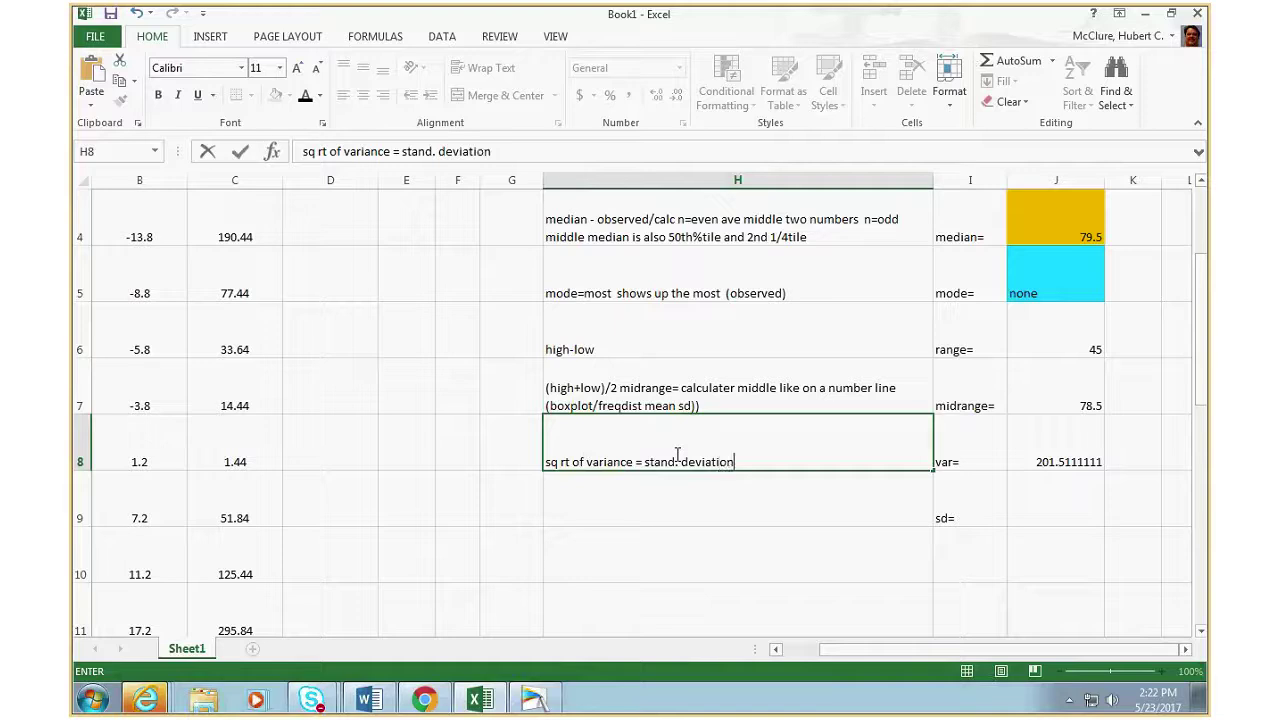
{"action": "key", "text": "Return"}
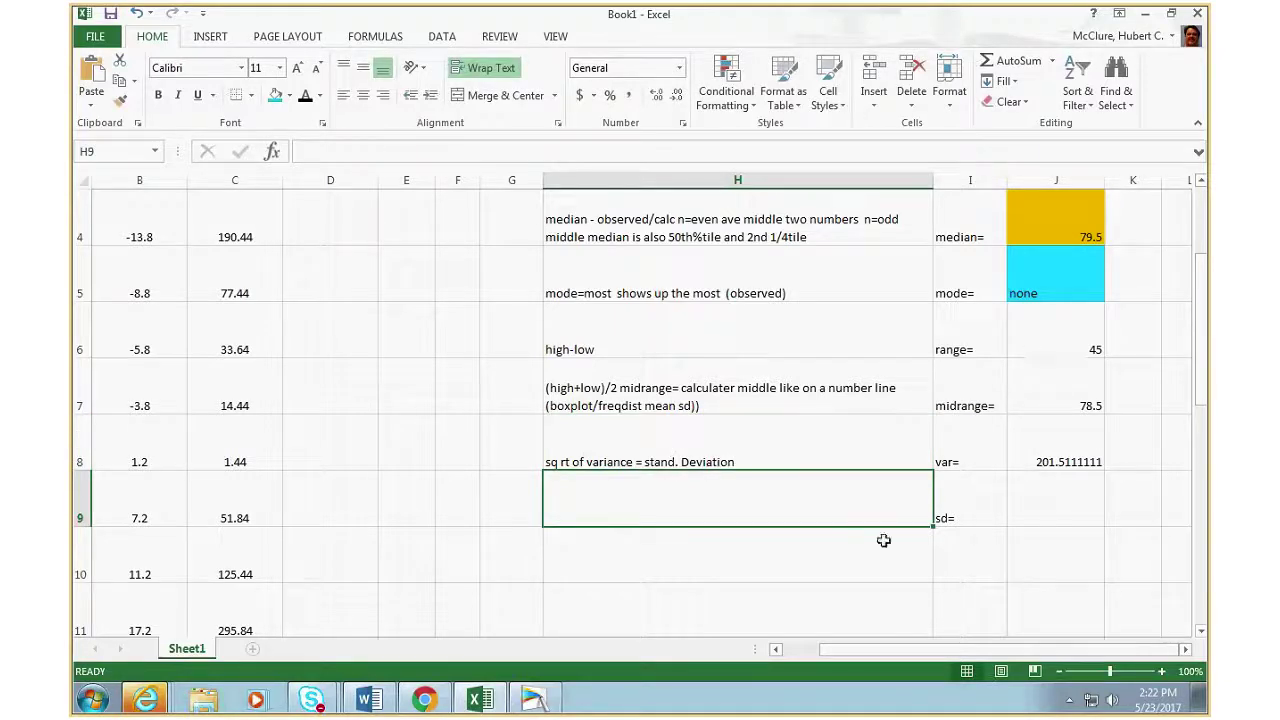
- Calculate the standard deviation in cell J9 as the square root of the variance with =J8^.5
{"action": "left_click", "coordinate": [1030, 521]}
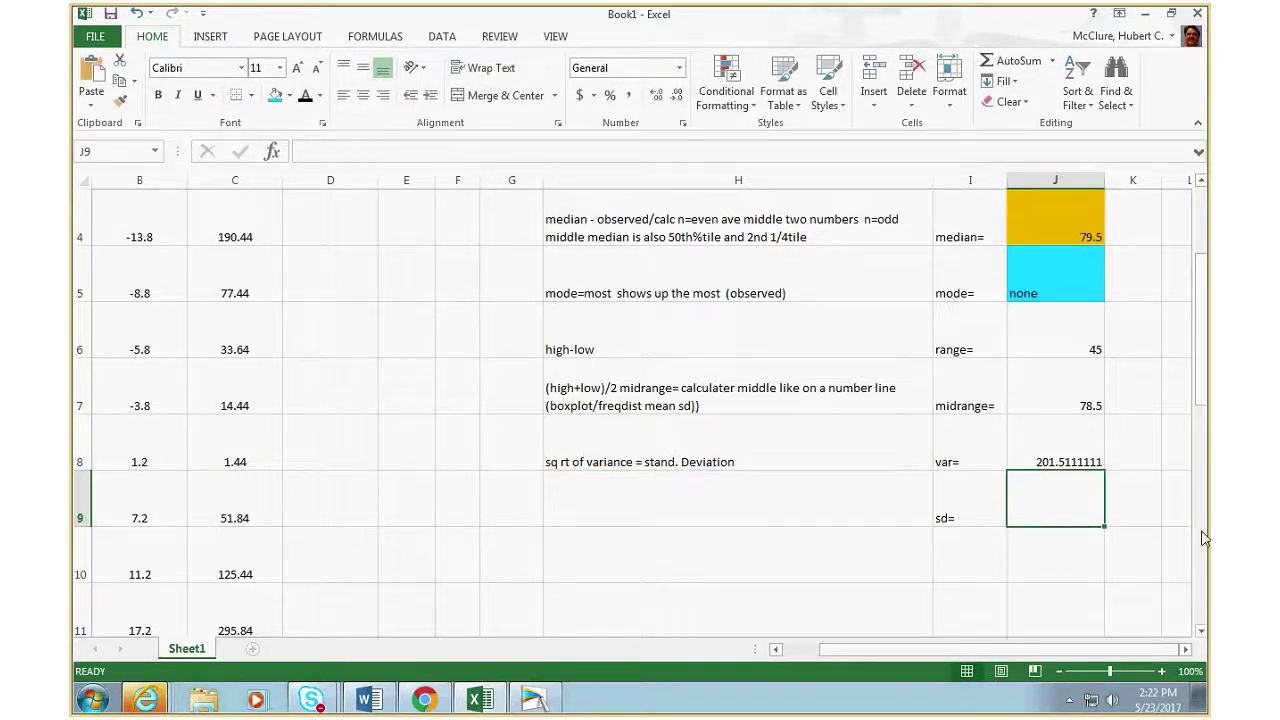
{"action": "type", "text": "="}
{"action": "left_click", "coordinate": [1063, 452]}
{"action": "type", "text": ".5"}
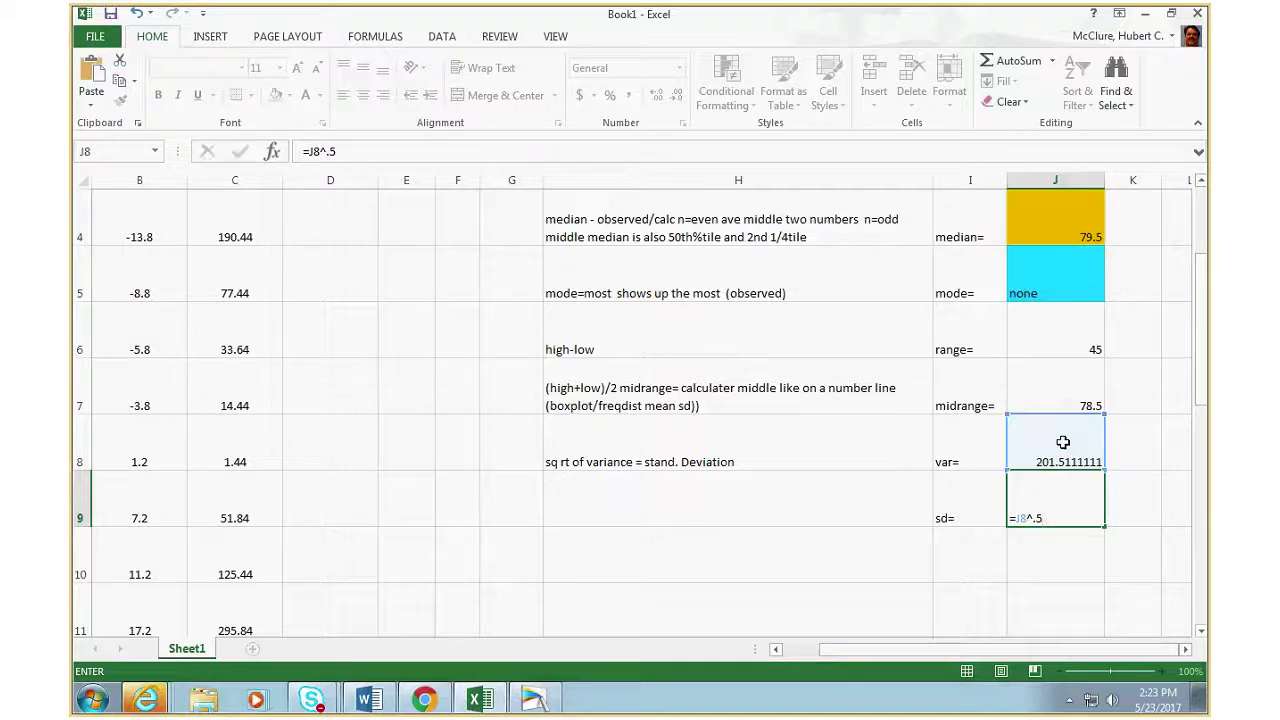
{"action": "key", "text": "Return"}
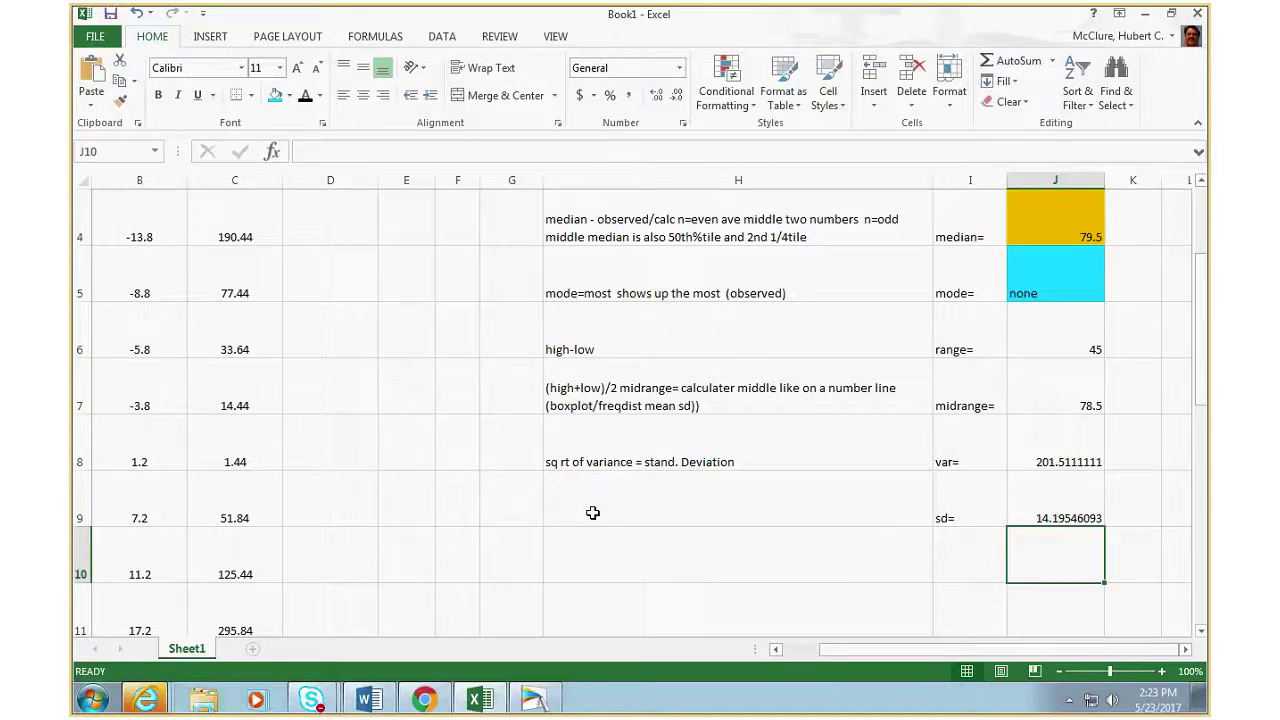
- Fill the standard deviation row H9:J9 and the mean row H3:J3 with the standard light green color
{"action": "left_click_drag", "start_coordinate": [592, 513], "coordinate": [1063, 517]}
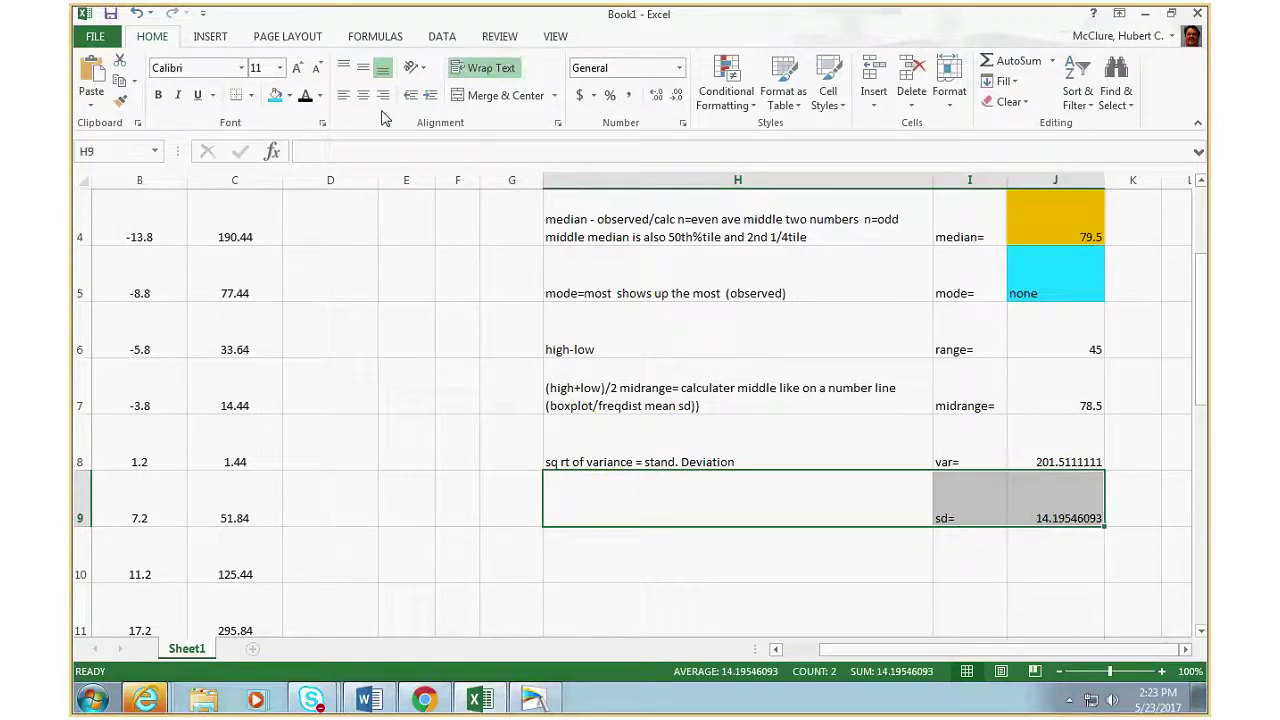
{"action": "left_click", "coordinate": [289, 95]}
{"action": "left_click", "coordinate": [338, 230]}
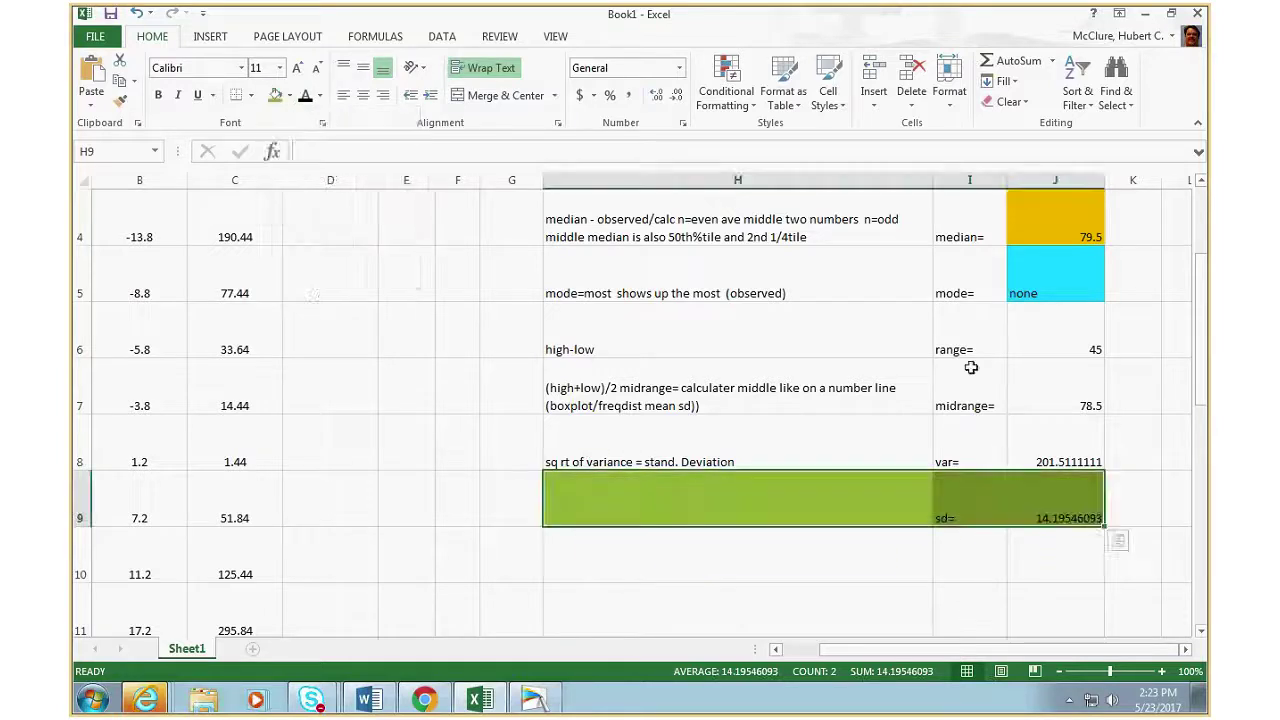
{"action": "scroll", "coordinate": [971, 367], "scroll_direction": "up", "scroll_amount": 1}
{"action": "left_click_drag", "start_coordinate": [925, 340], "coordinate": [1037, 306]}
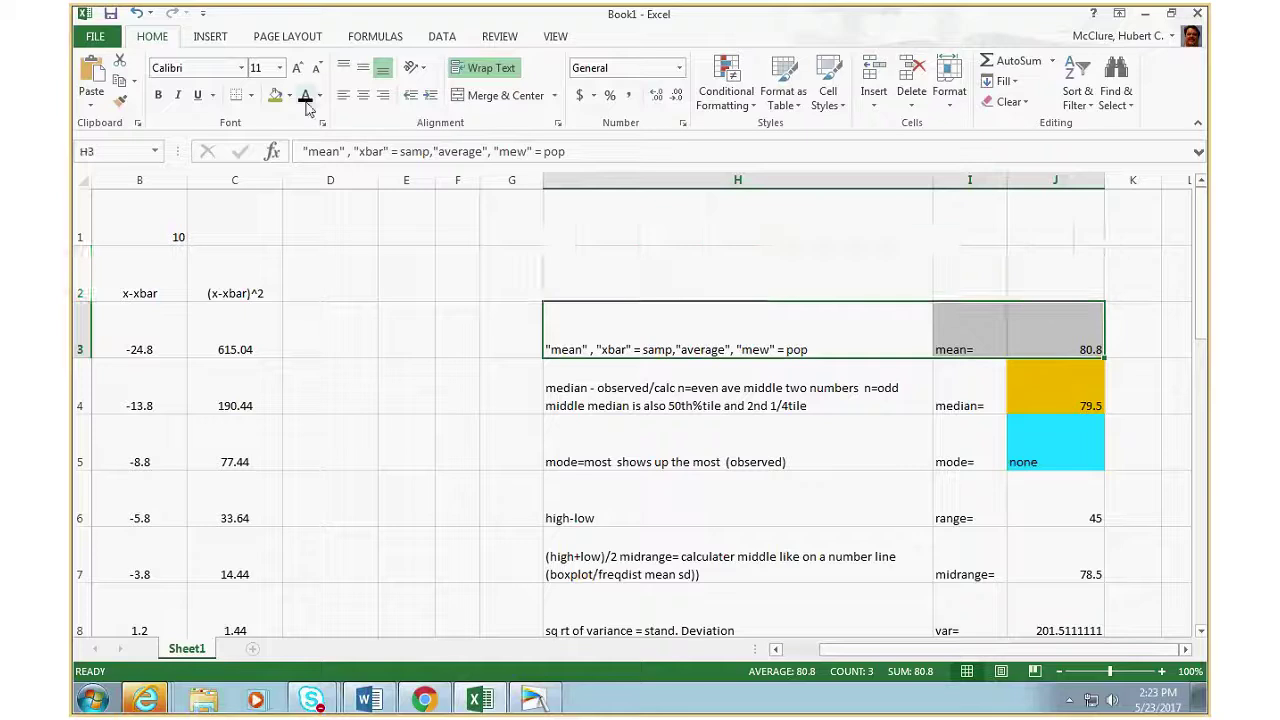
{"action": "left_click", "coordinate": [289, 95]}
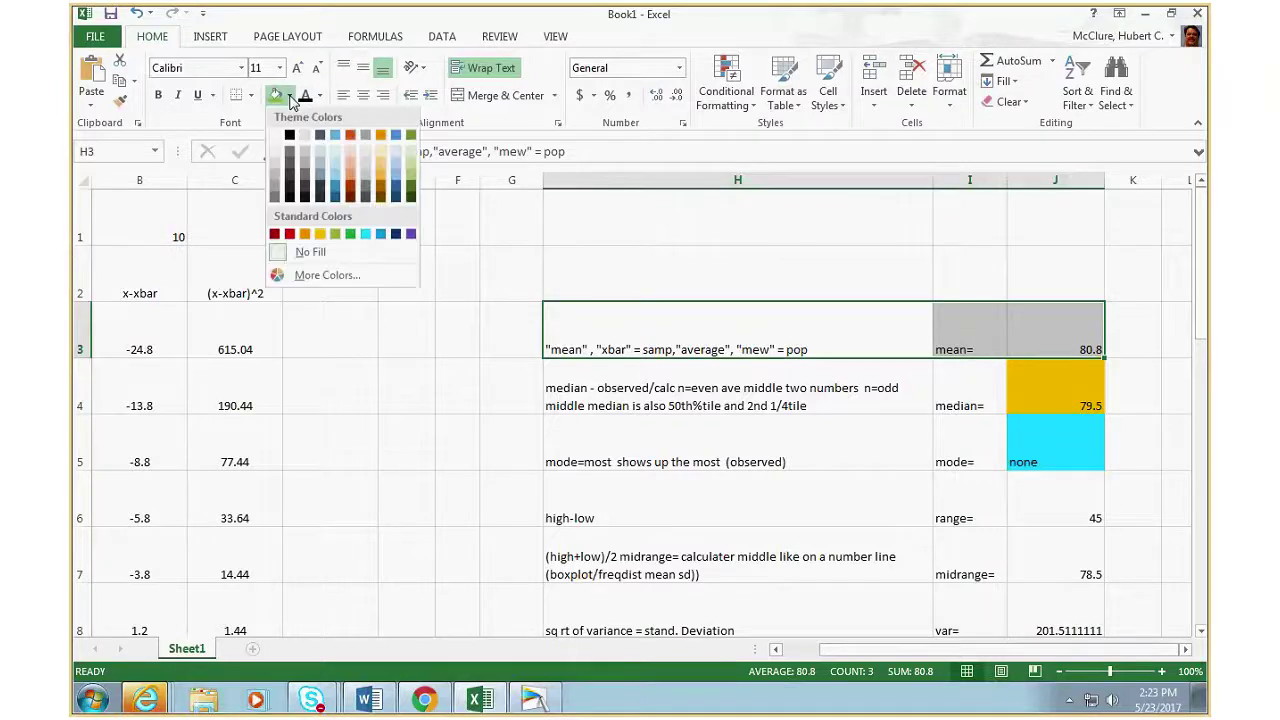
{"action": "left_click", "coordinate": [335, 234]}
- Enter the note "sd is very import." in cell H9 beside the sd= label
{"action": "scroll", "coordinate": [995, 347], "scroll_direction": "down", "scroll_amount": 3}
{"action": "scroll", "coordinate": [995, 347], "scroll_direction": "up", "scroll_amount": 2}
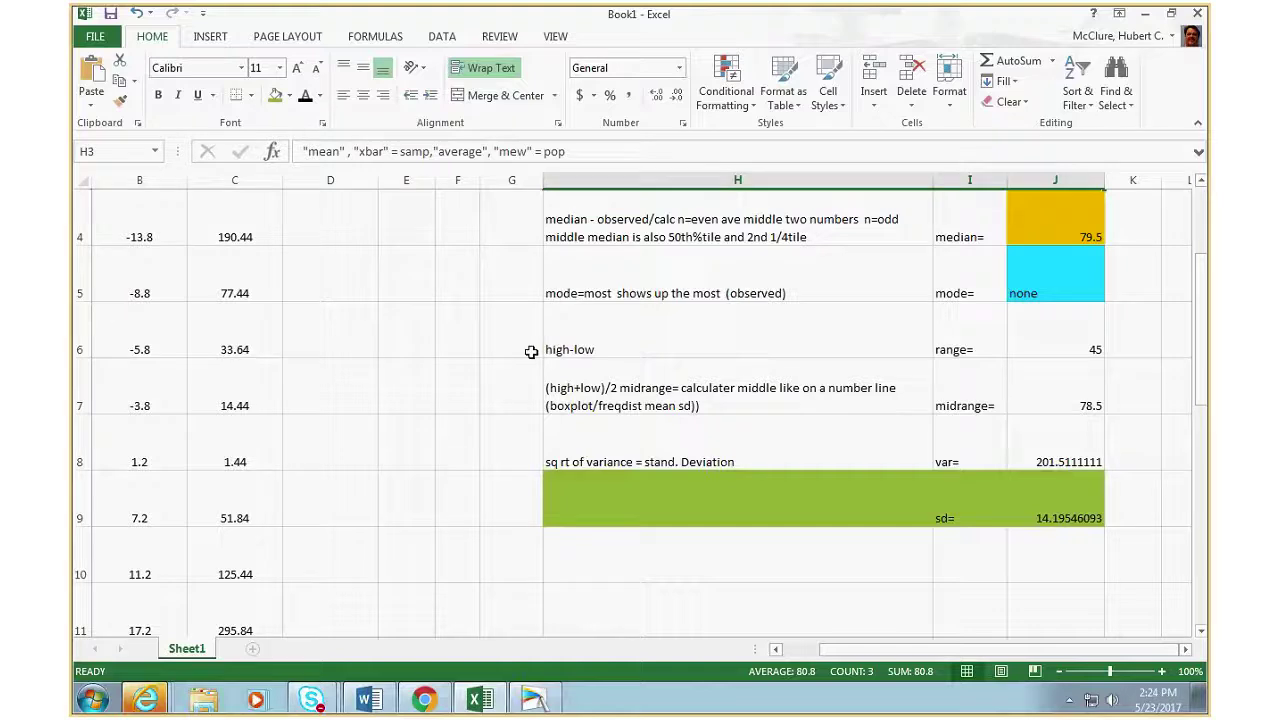
{"action": "left_click", "coordinate": [626, 517]}
{"action": "type", "text": "sd"}
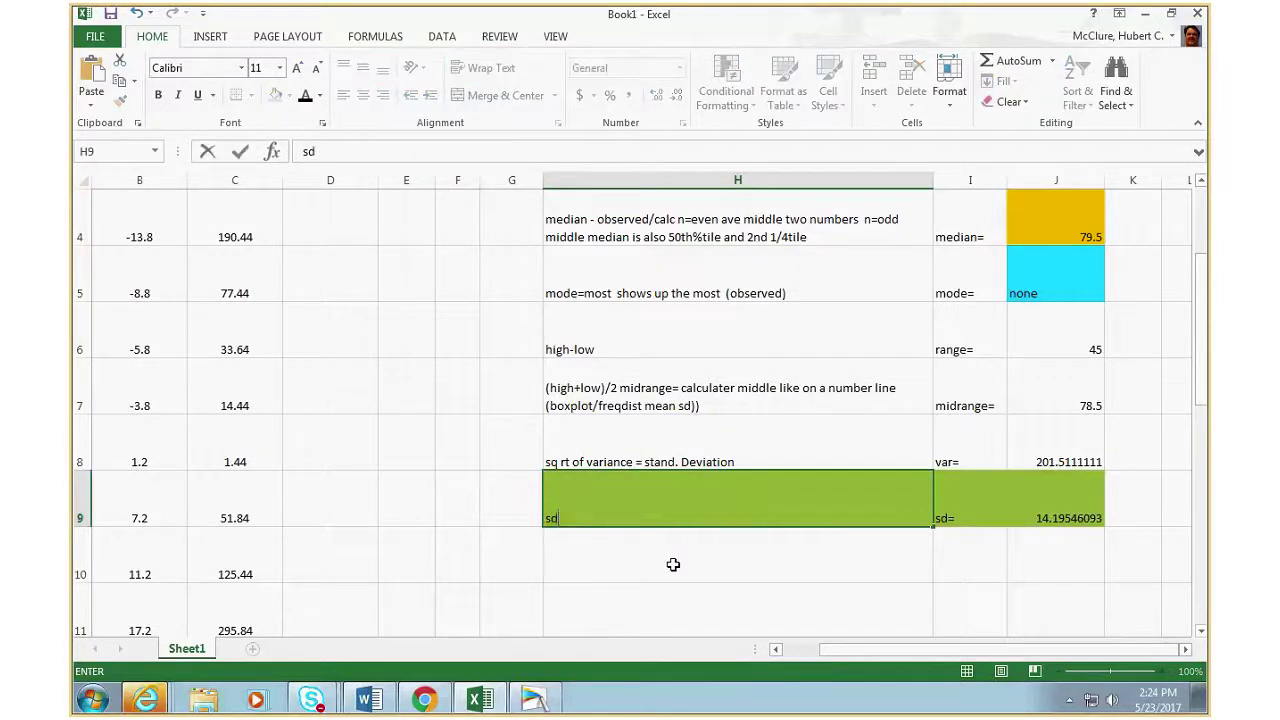
{"action": "type", "text": " is very import."}
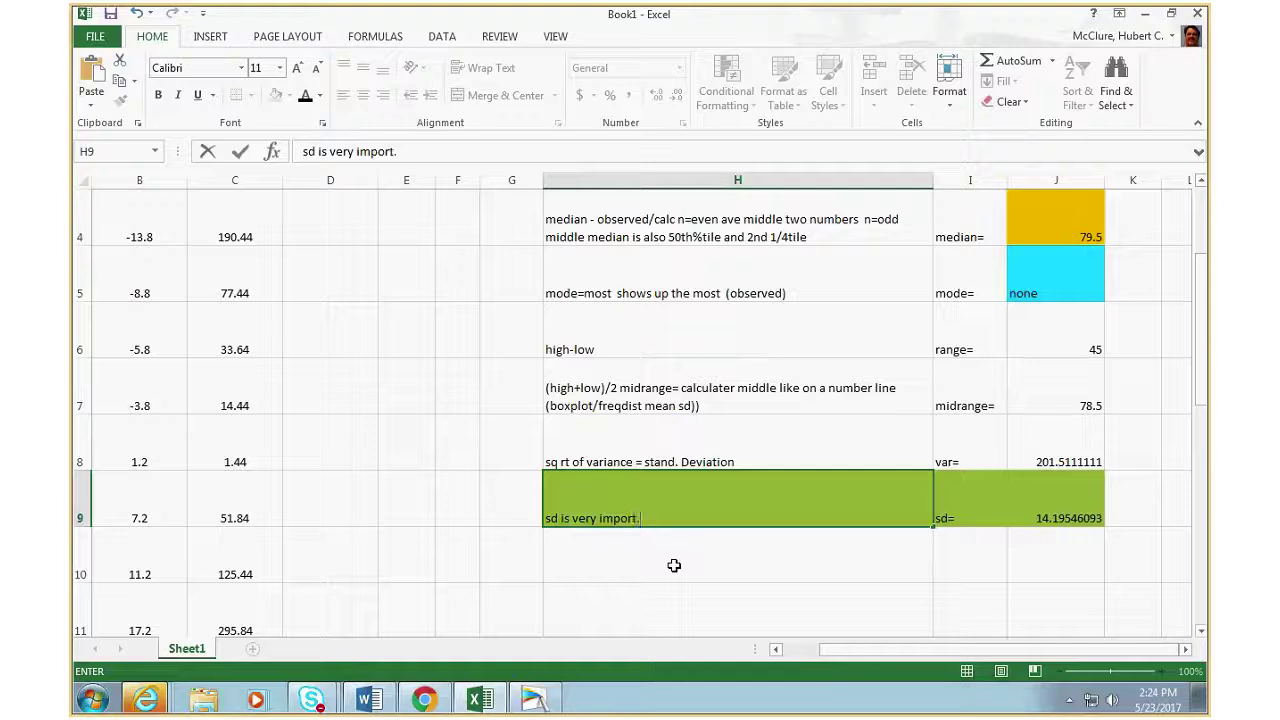
{"action": "left_click", "coordinate": [677, 571]}
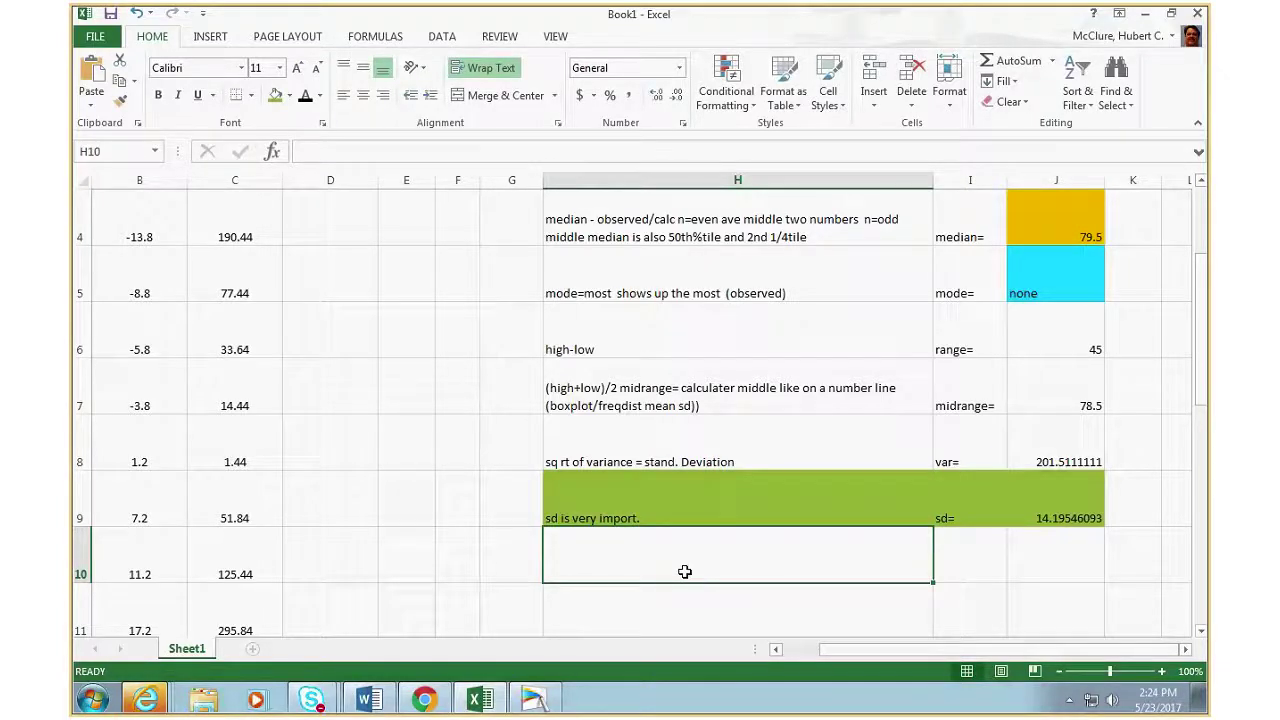
- Reduce the height of the empty row 13 to about one line of text
{"action": "scroll", "coordinate": [352, 420], "scroll_direction": "up", "scroll_amount": 1}
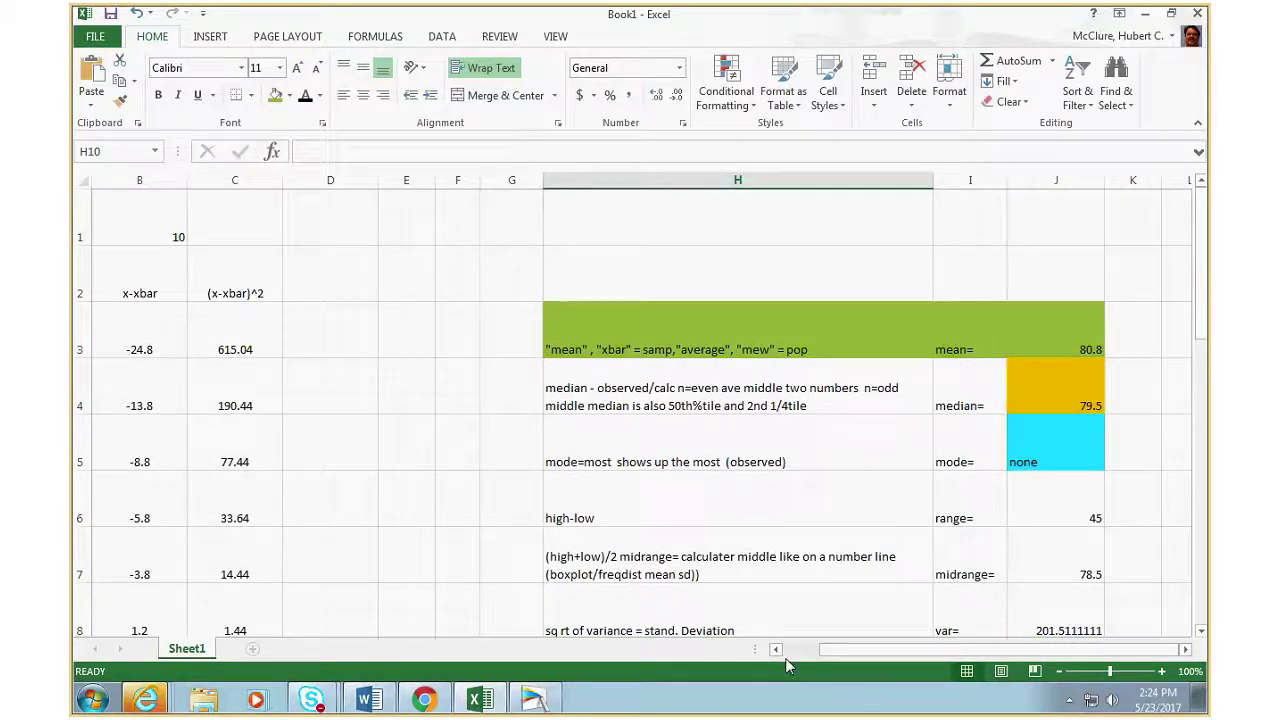
{"action": "left_click", "coordinate": [779, 651]}
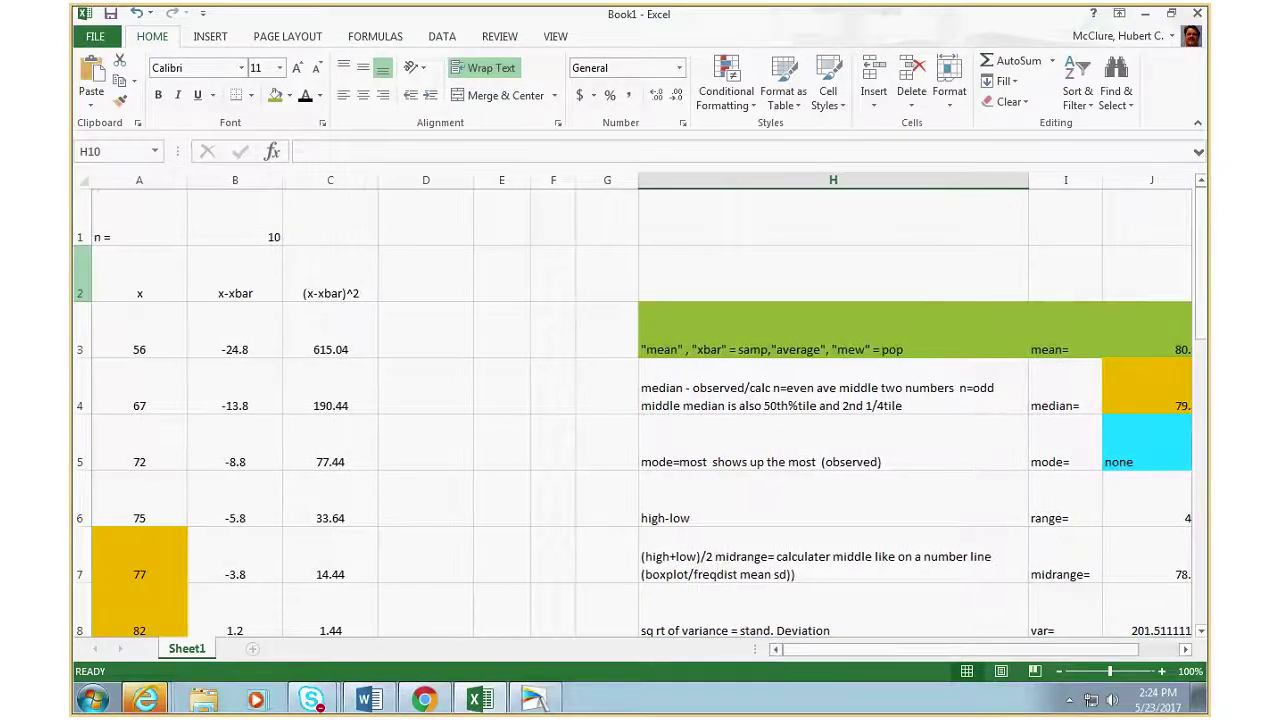
{"action": "left_click_drag", "start_coordinate": [94, 243], "coordinate": [206, 386]}
{"action": "left_click_drag", "start_coordinate": [129, 227], "coordinate": [325, 604]}
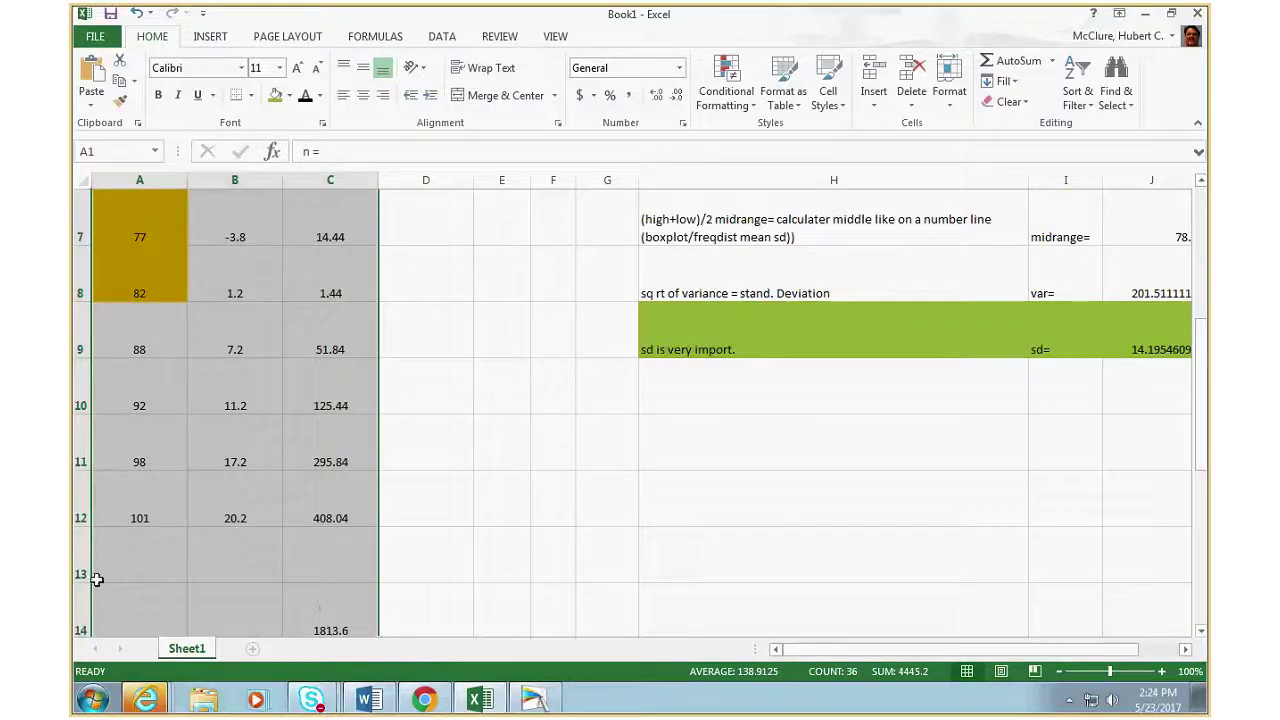
{"action": "left_click_drag", "start_coordinate": [90, 585], "coordinate": [90, 546]}
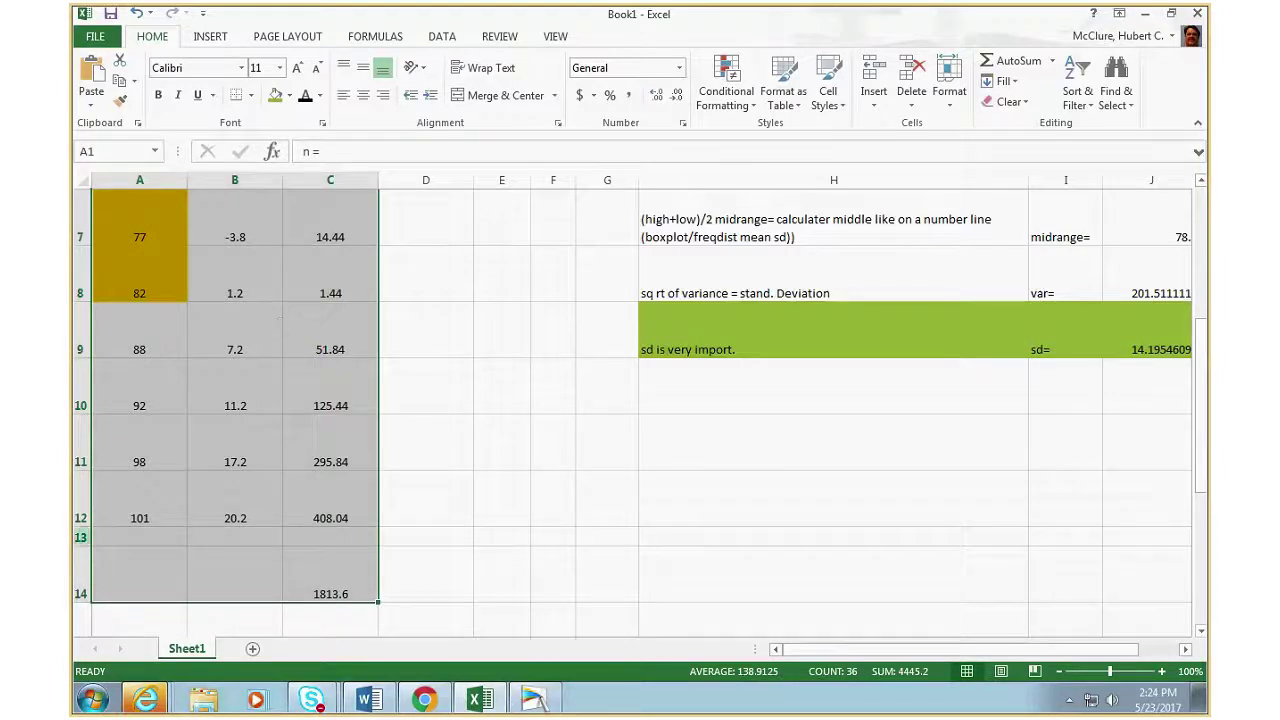
{"action": "left_click", "coordinate": [80, 536]}
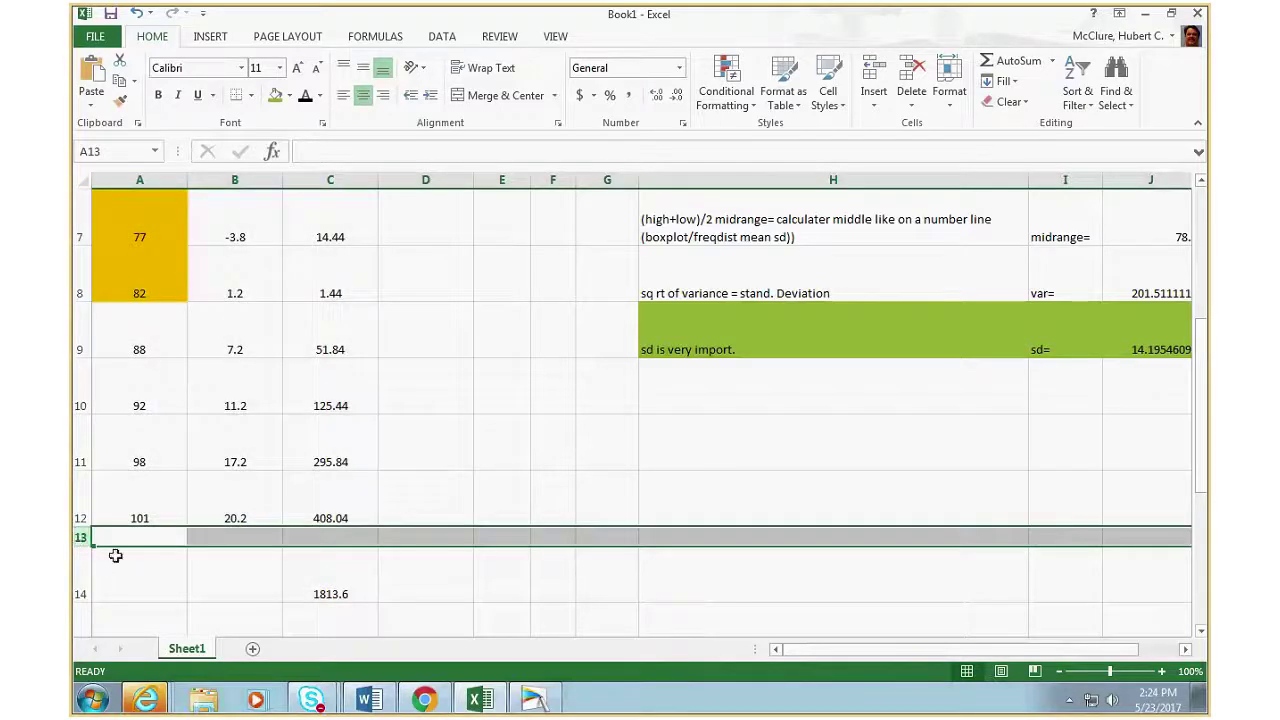
{"action": "left_click_drag", "start_coordinate": [82, 575], "coordinate": [208, 265]}
{"action": "left_click", "coordinate": [248, 303]}
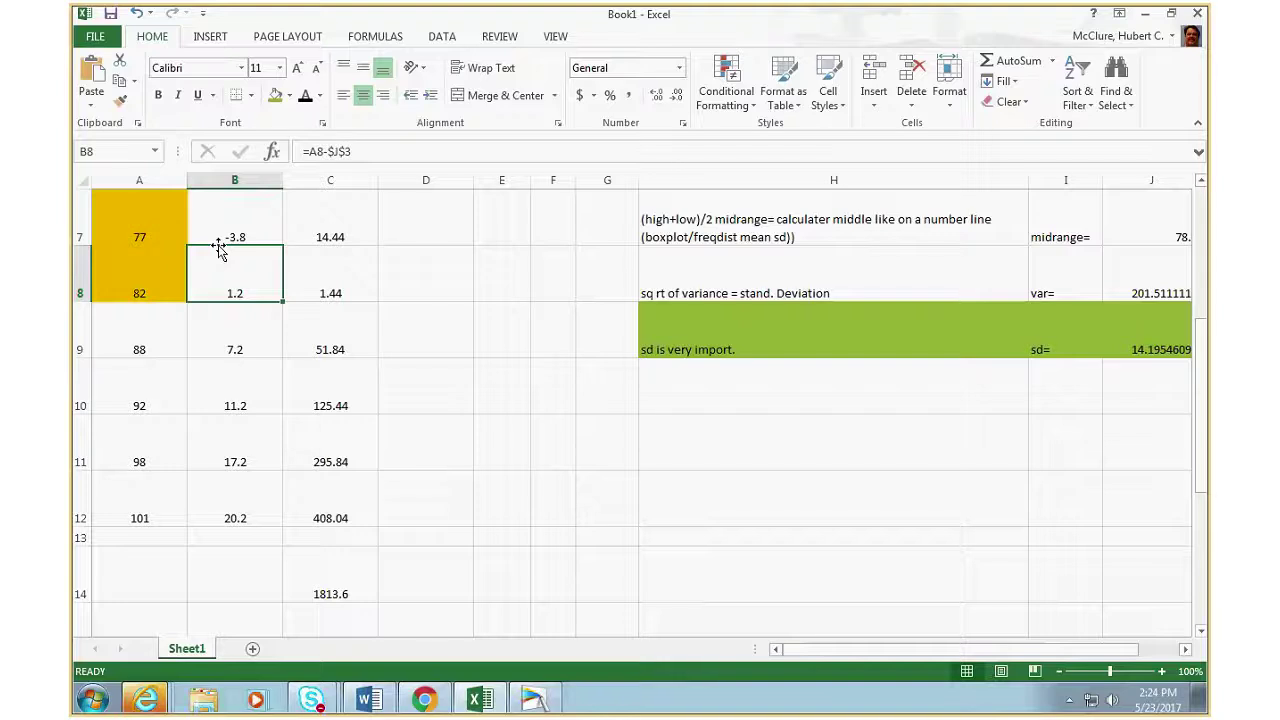
- Select the table A1:C12 and reduce the heights of rows 3 through 12 to roughly one line of text
{"action": "key", "text": "ctrl+Home"}
{"action": "left_click_drag", "start_coordinate": [219, 244], "coordinate": [291, 569]}
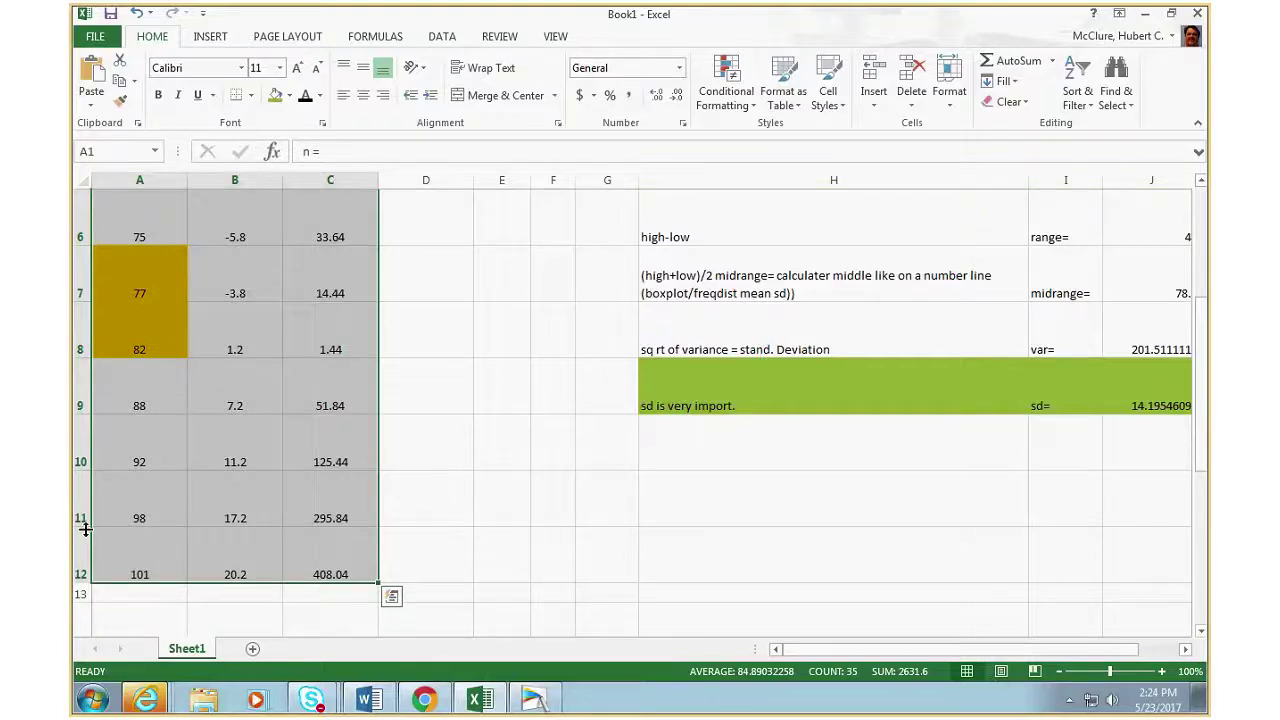
{"action": "left_click_drag", "start_coordinate": [85, 530], "coordinate": [88, 506]}
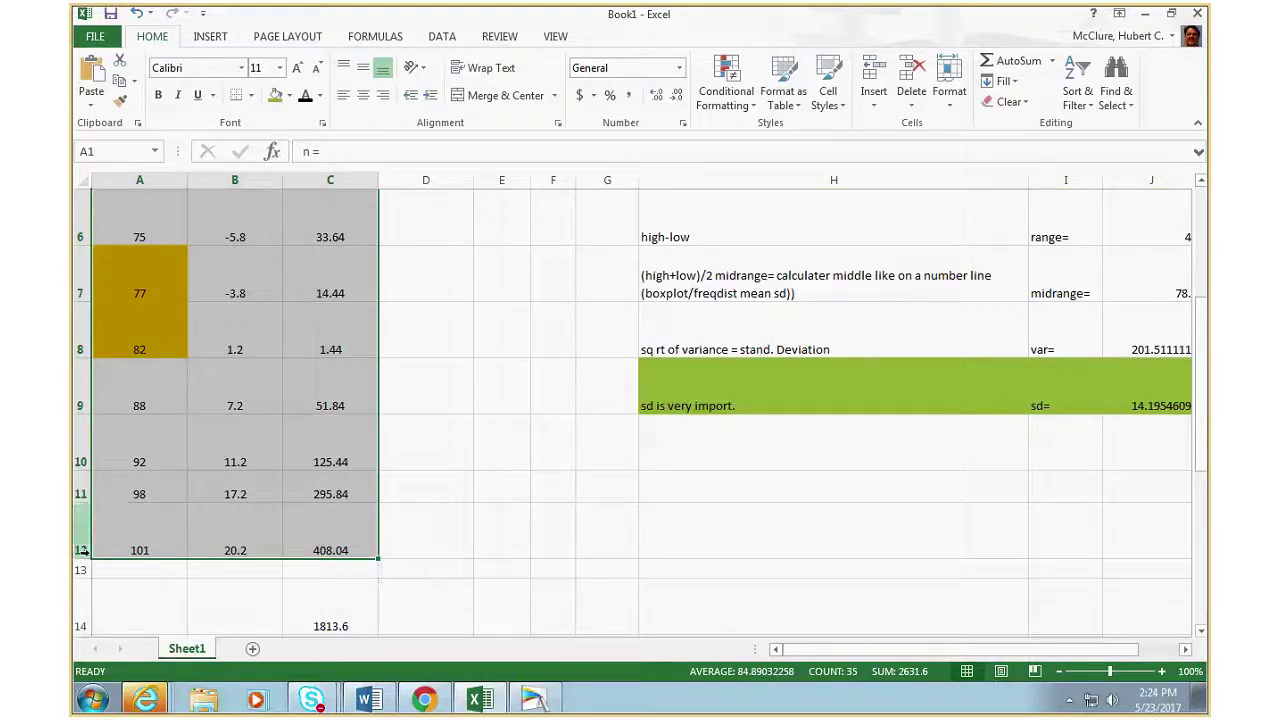
{"action": "left_click_drag", "start_coordinate": [86, 557], "coordinate": [86, 528]}
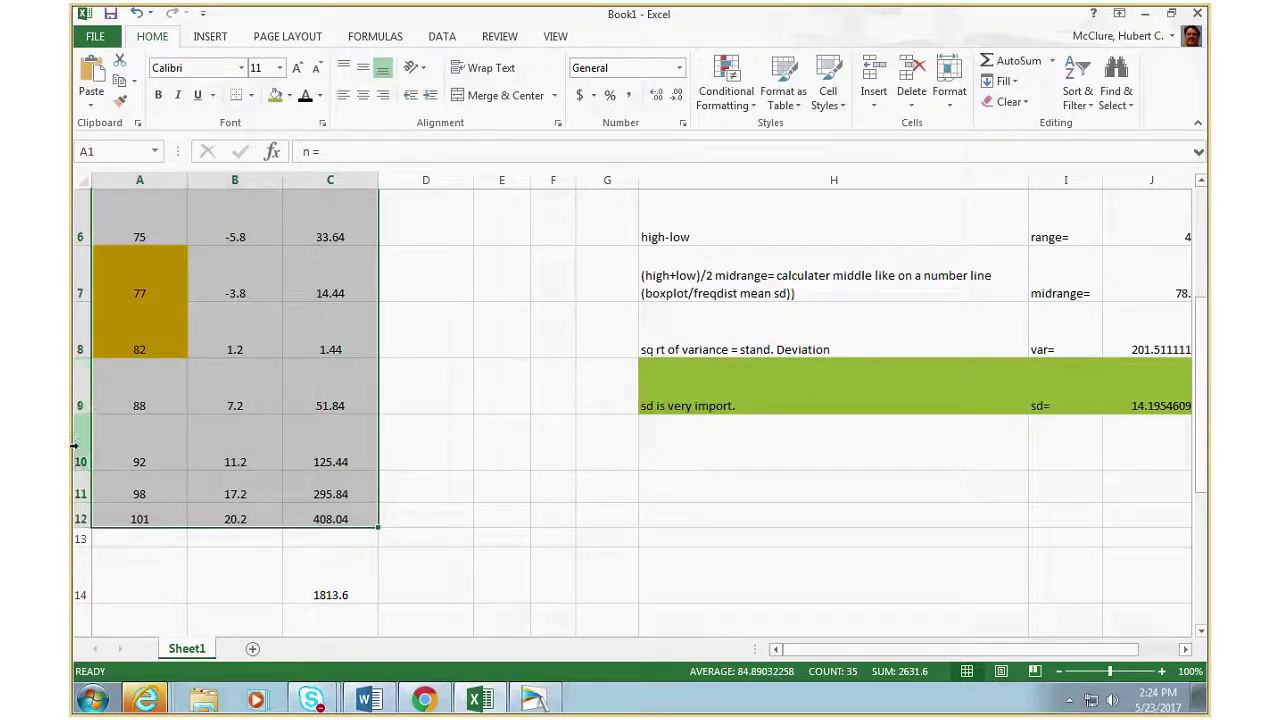
{"action": "left_click_drag", "start_coordinate": [86, 478], "coordinate": [88, 205]}
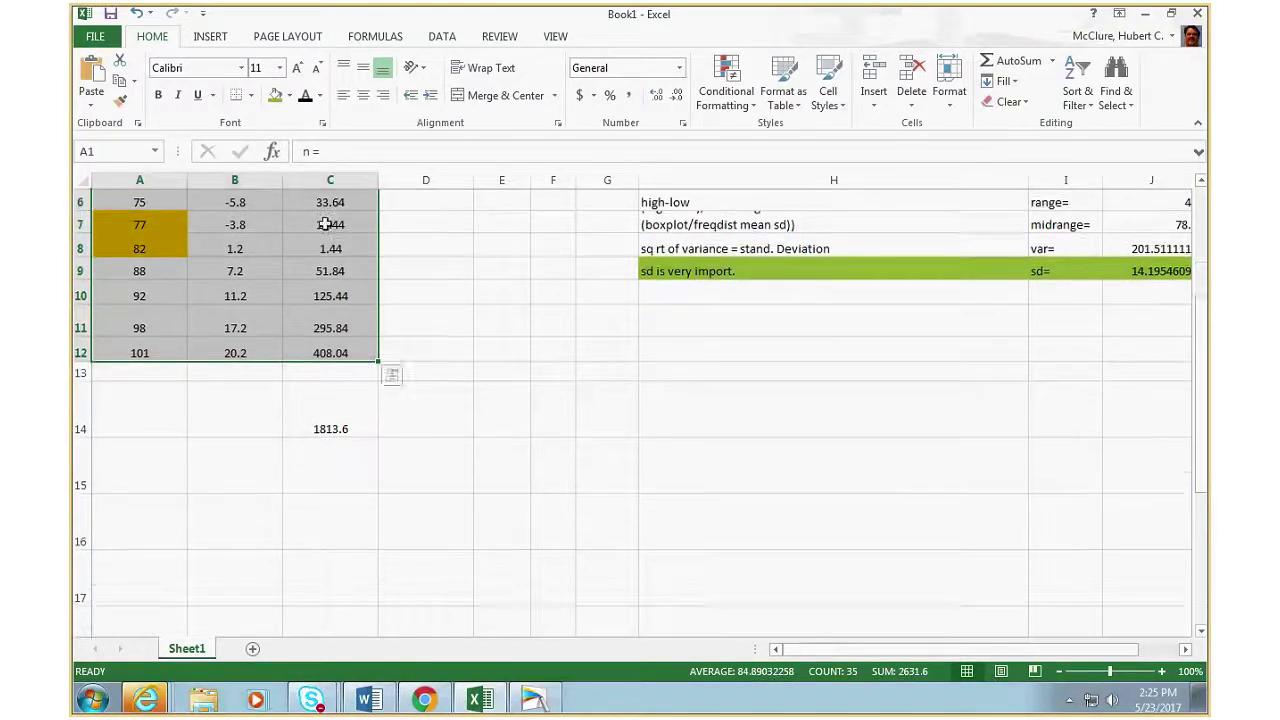
{"action": "scroll", "coordinate": [437, 251], "scroll_direction": "up", "scroll_amount": 2}
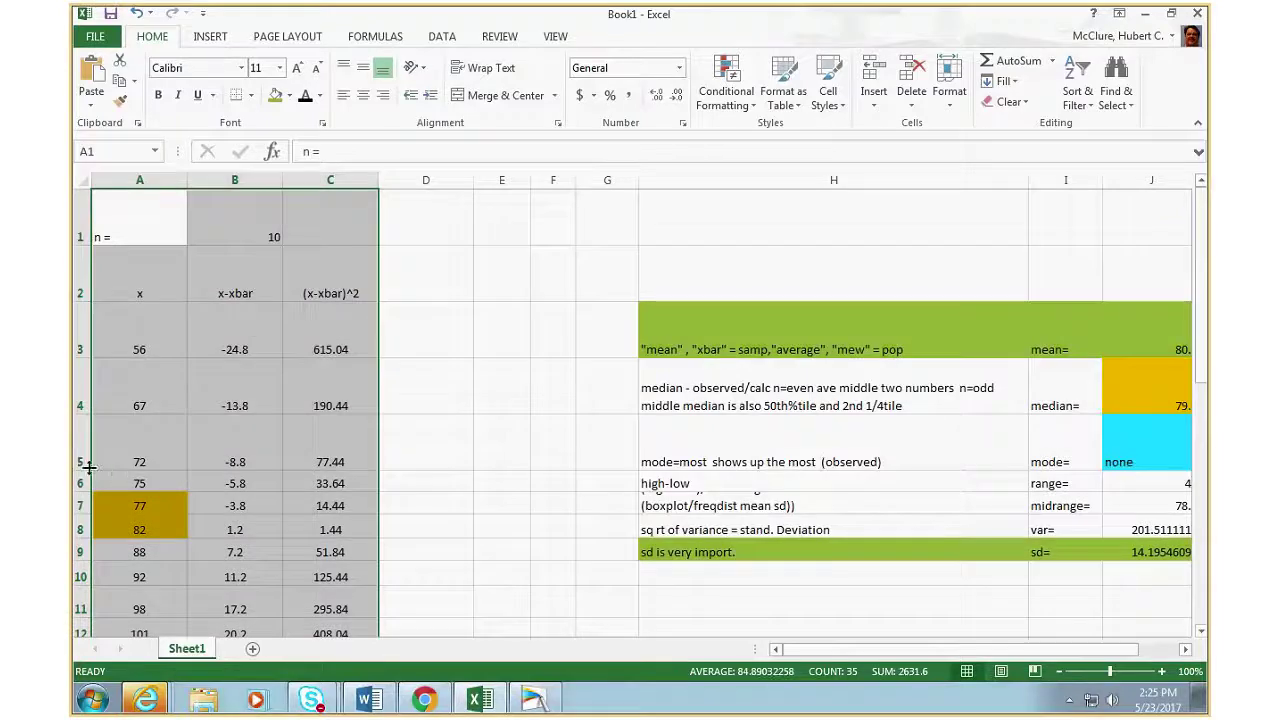
{"action": "left_click_drag", "start_coordinate": [88, 467], "coordinate": [87, 321]}
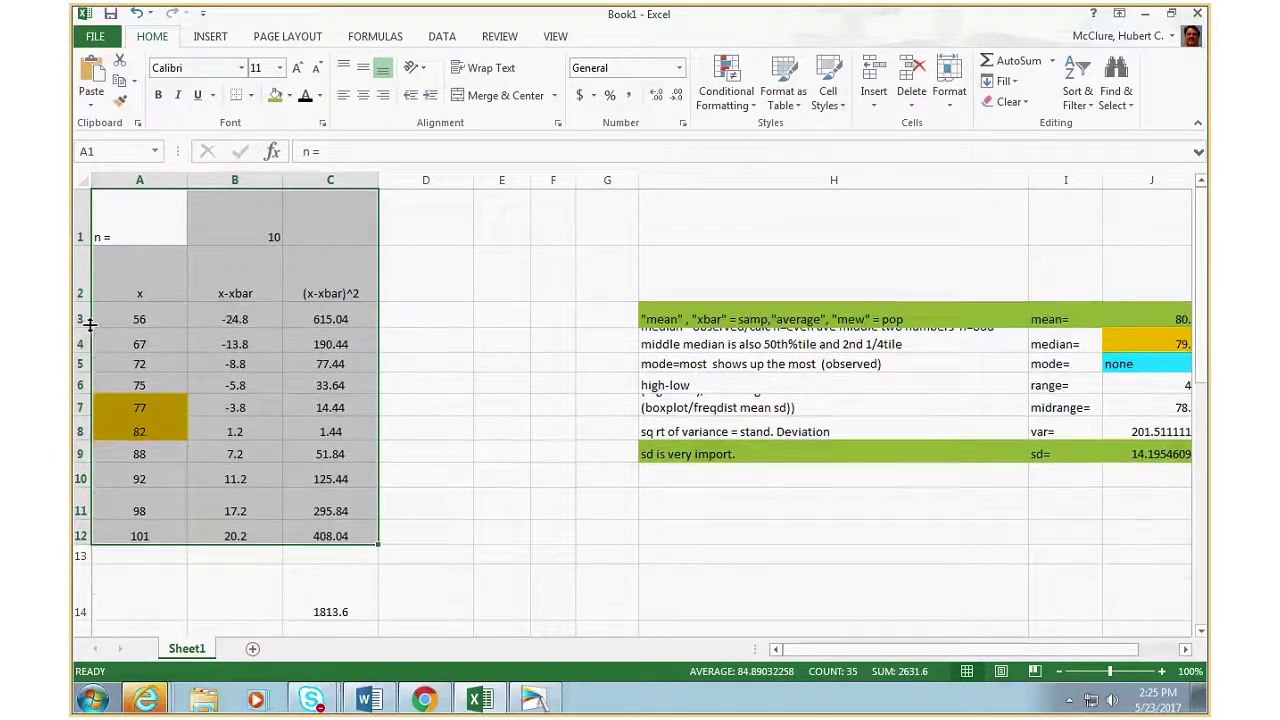
- Delete the empty column G between the data table and the notes
{"action": "left_click", "coordinate": [517, 386]}
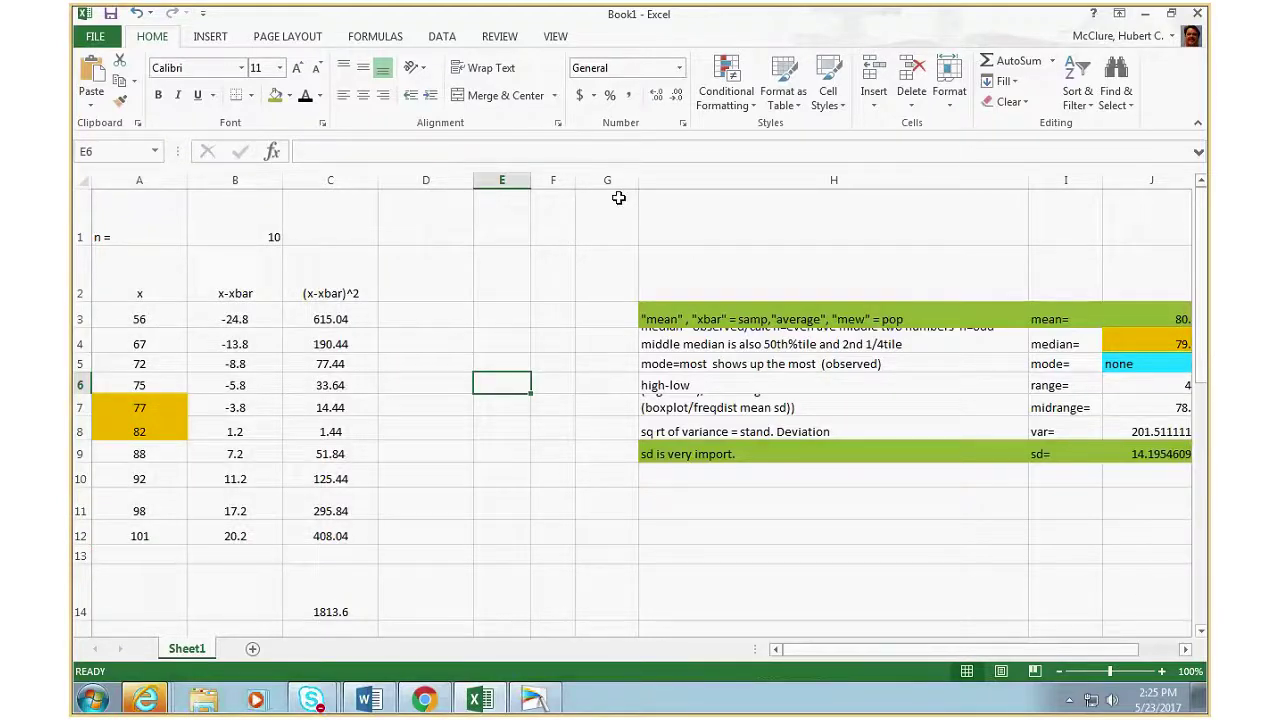
{"action": "right_click", "coordinate": [607, 182]}
{"action": "right_click", "coordinate": [610, 186]}
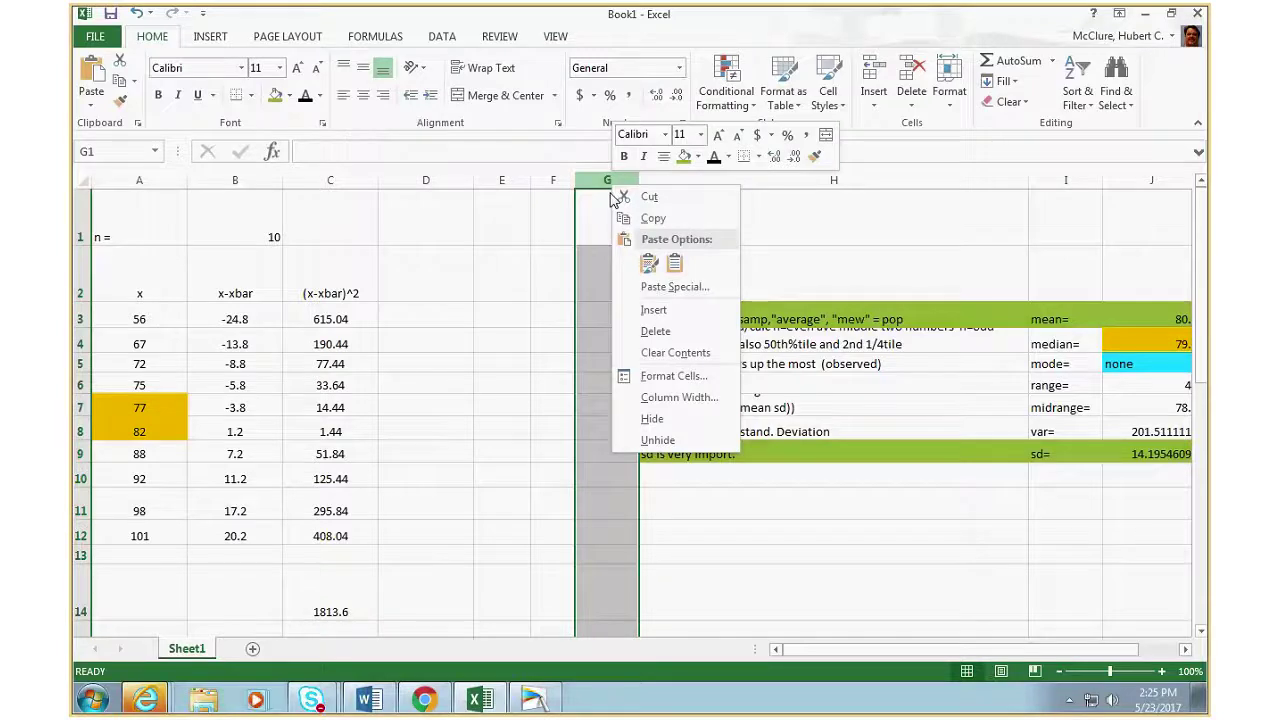
{"action": "double_click", "coordinate": [638, 182]}
{"action": "left_click", "coordinate": [1112, 585]}
{"action": "left_click", "coordinate": [1100, 240]}
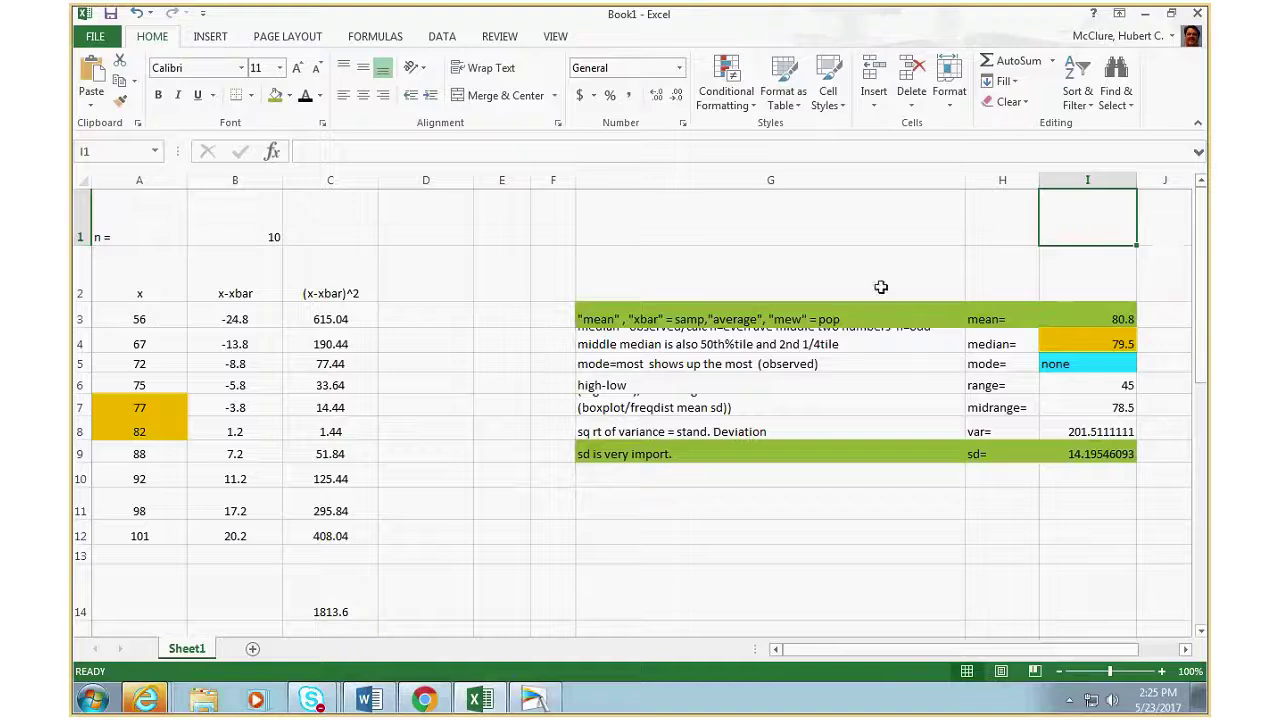
- Enter the label "mean=" in H12 and link I12 to the mean value in I3
{"action": "left_click", "coordinate": [1113, 320]}
{"action": "left_click", "coordinate": [1130, 342]}
{"action": "left_click", "coordinate": [1134, 409]}
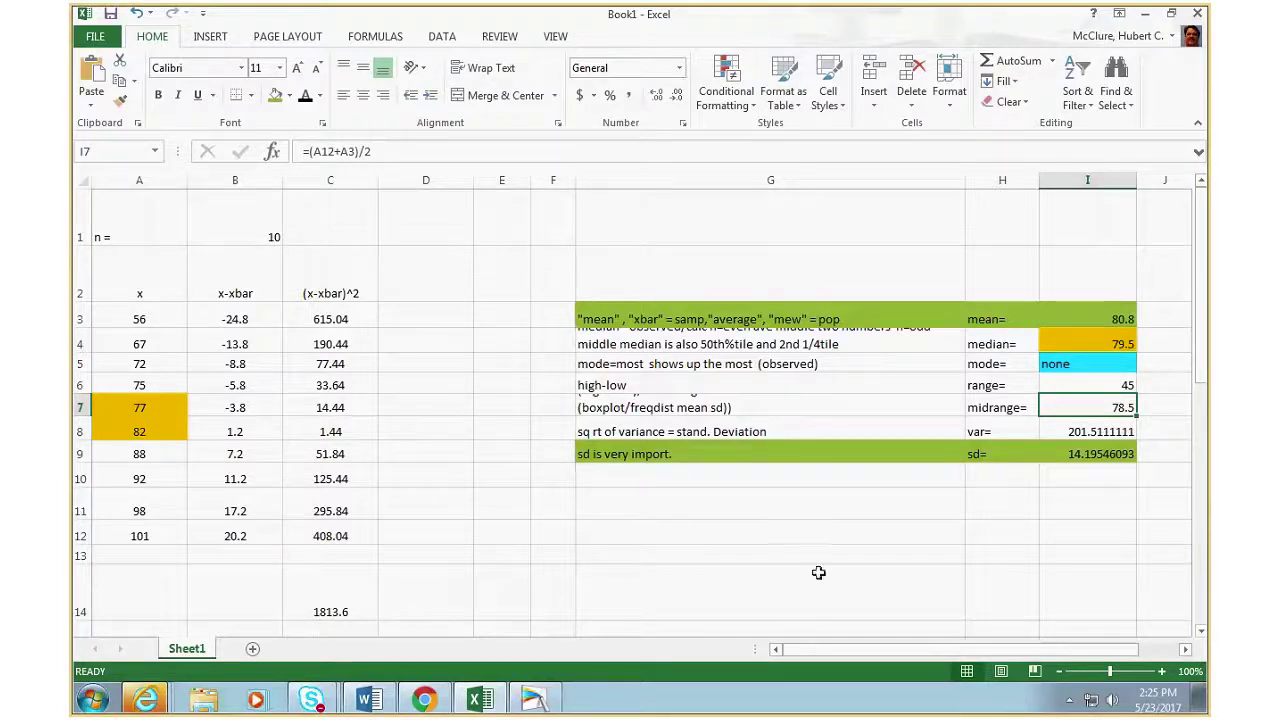
{"action": "left_click", "coordinate": [988, 537]}
{"action": "type", "text": "mea"}
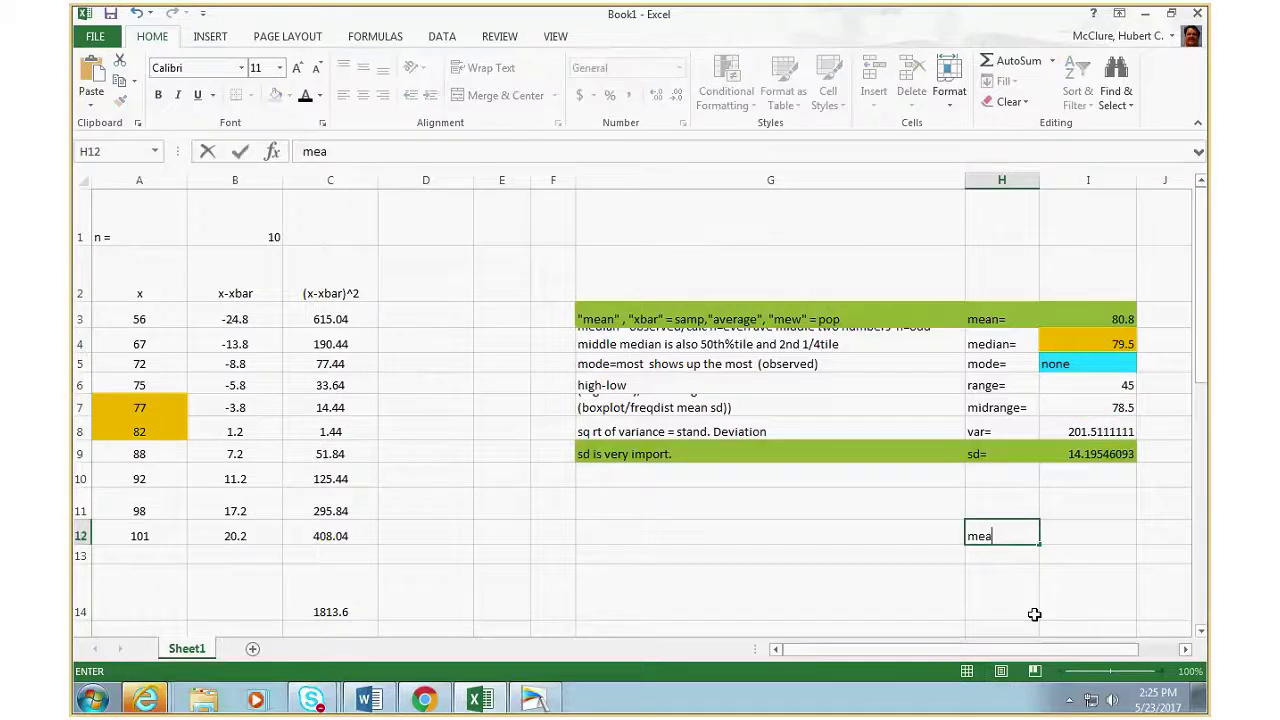
{"action": "type", "text": "n="}
{"action": "key", "text": "Tab"}
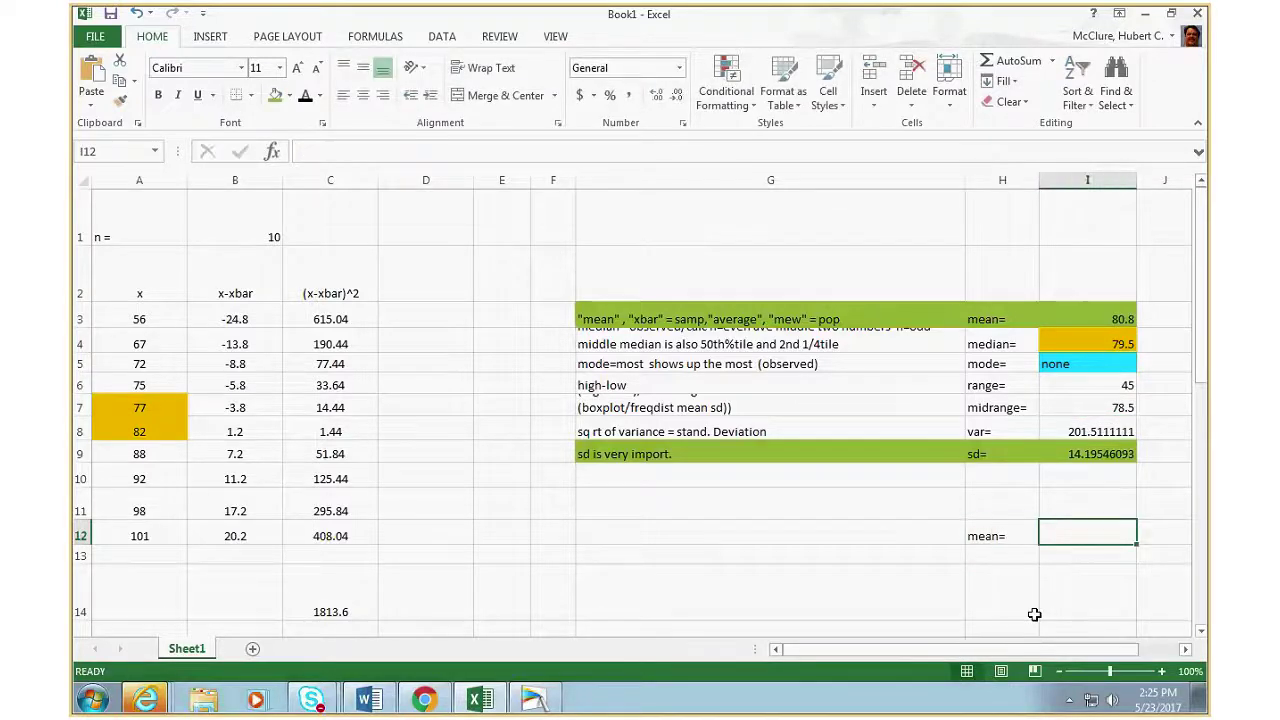
{"action": "type", "text": "="}
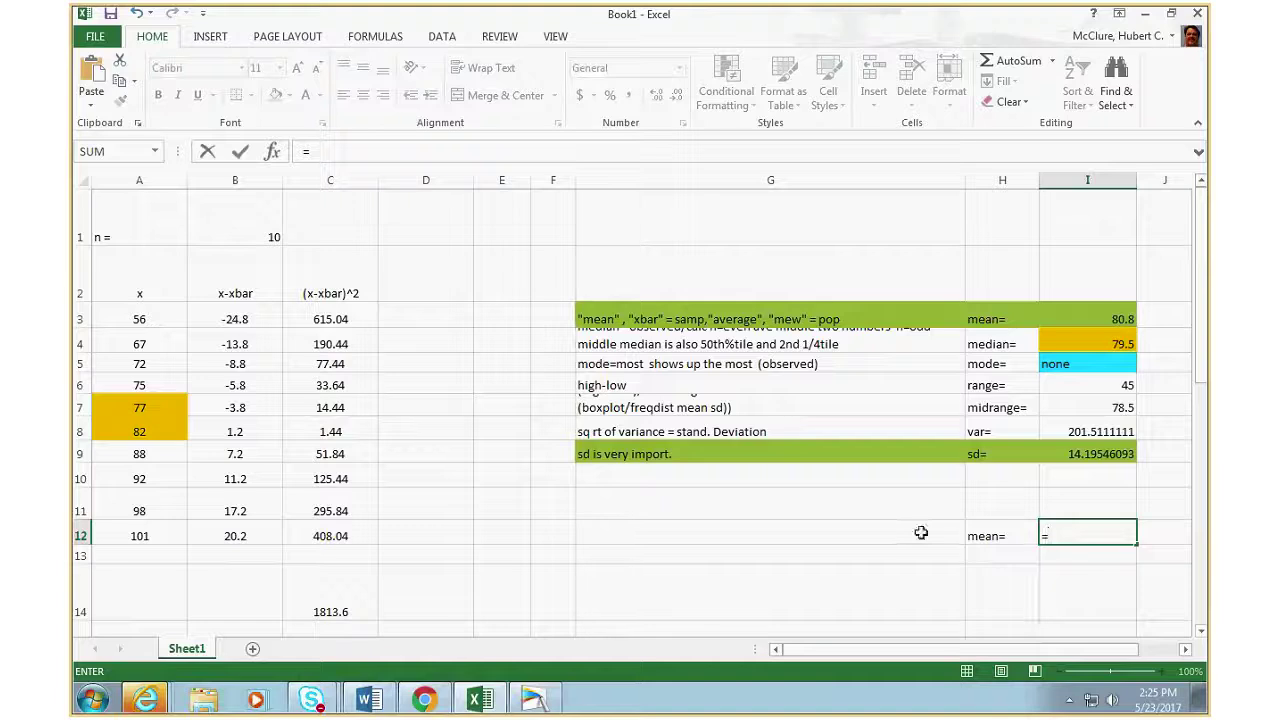
{"action": "left_click", "coordinate": [1111, 316]}
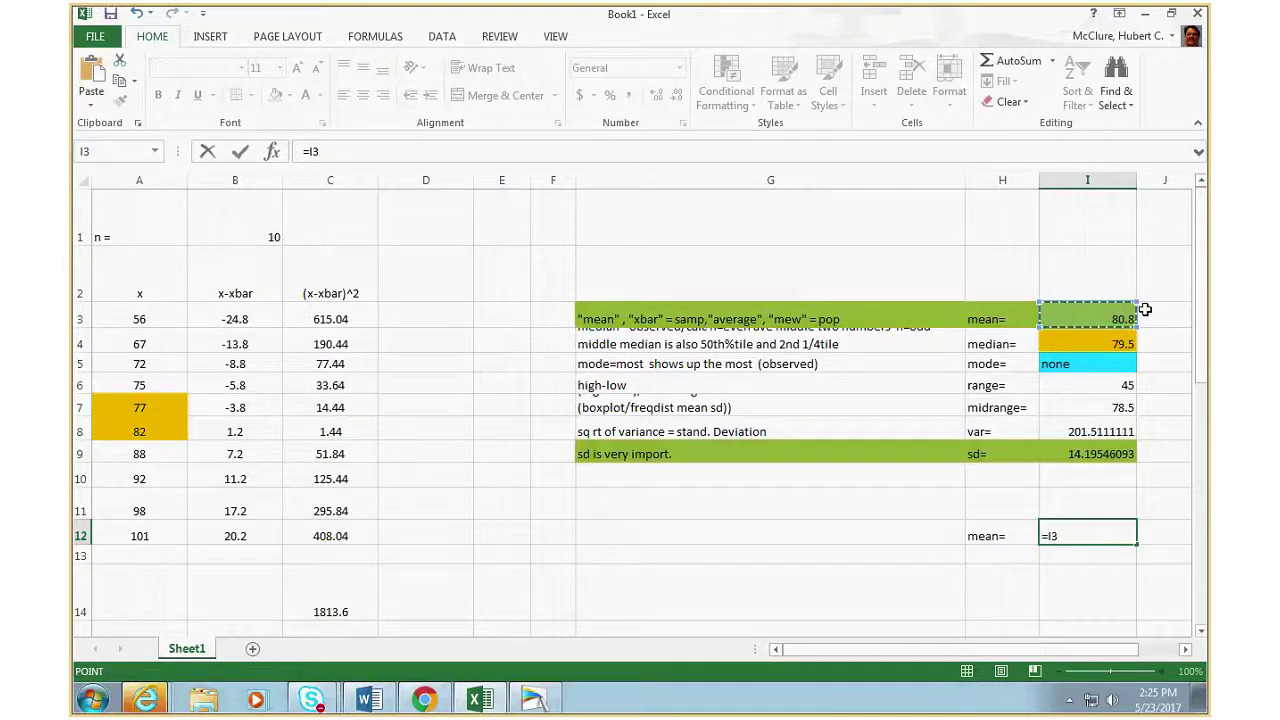
{"action": "key", "text": "Return"}
- Enter the label "median=" in H13 and link I13 to the median value in I4
{"action": "left_click", "coordinate": [994, 552]}
{"action": "type", "text": "mea"}
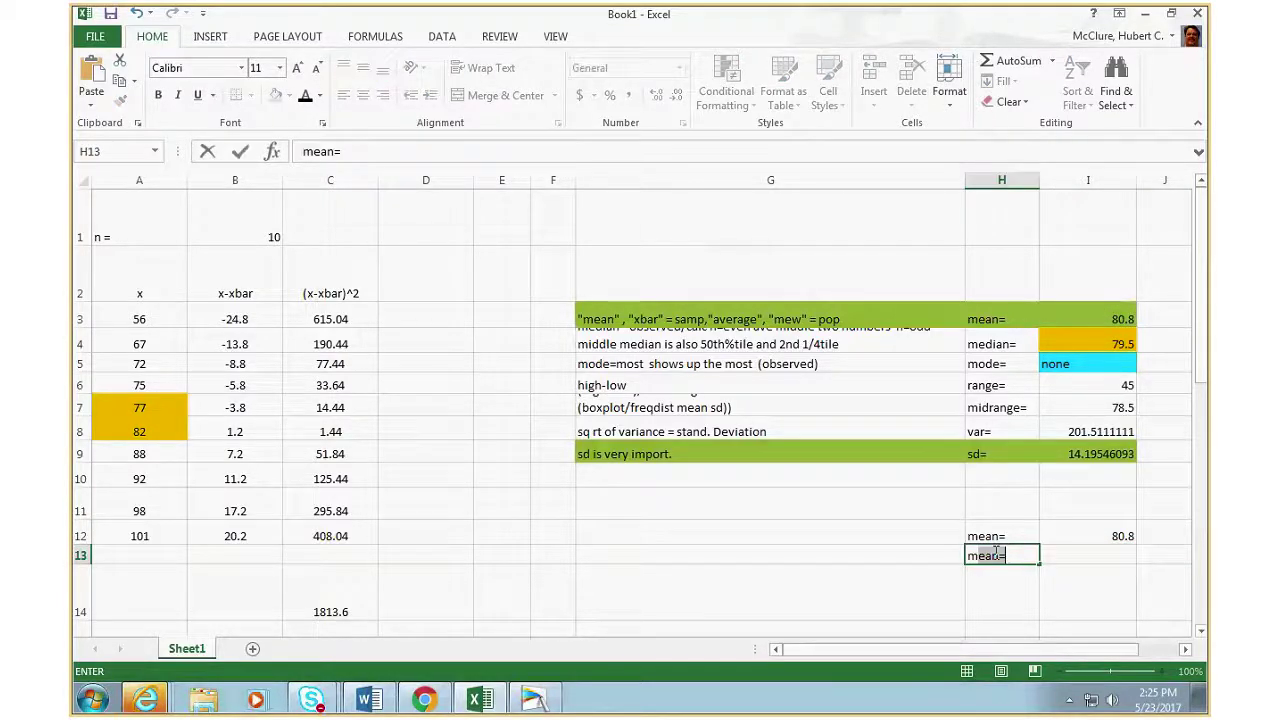
{"action": "type", "text": "dian="}
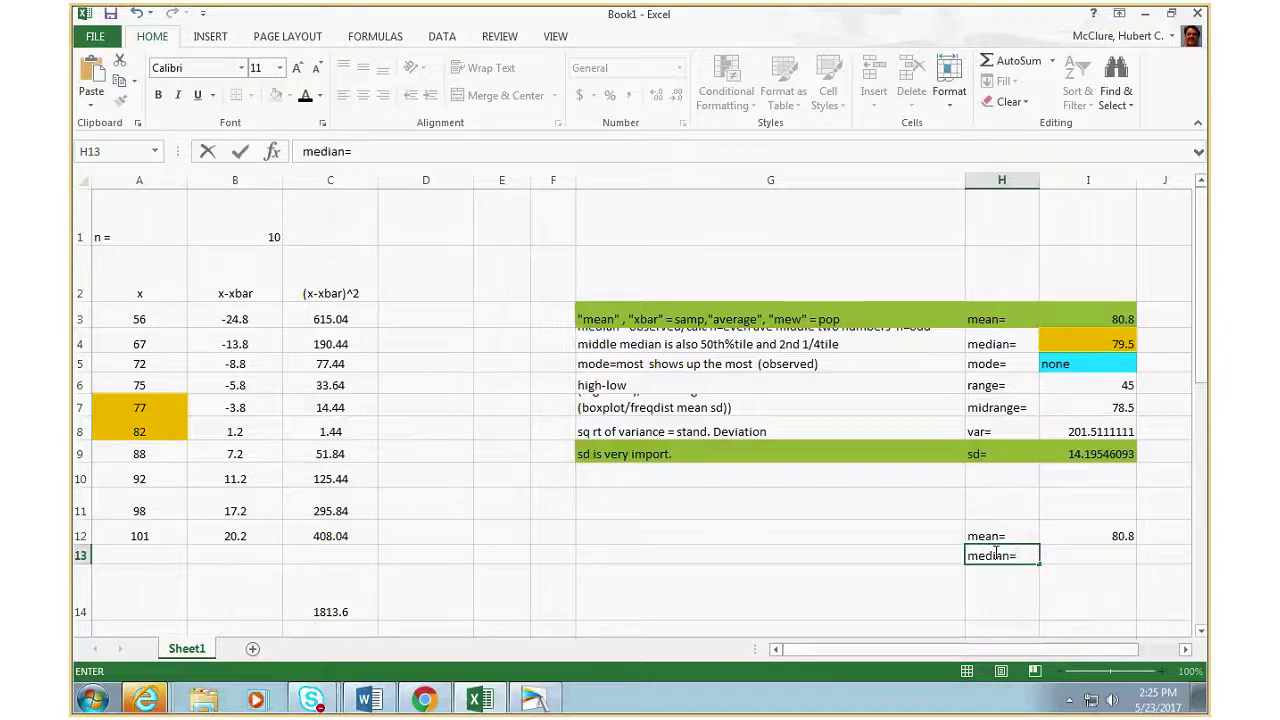
{"action": "key", "text": "Tab"}
{"action": "type", "text": "="}
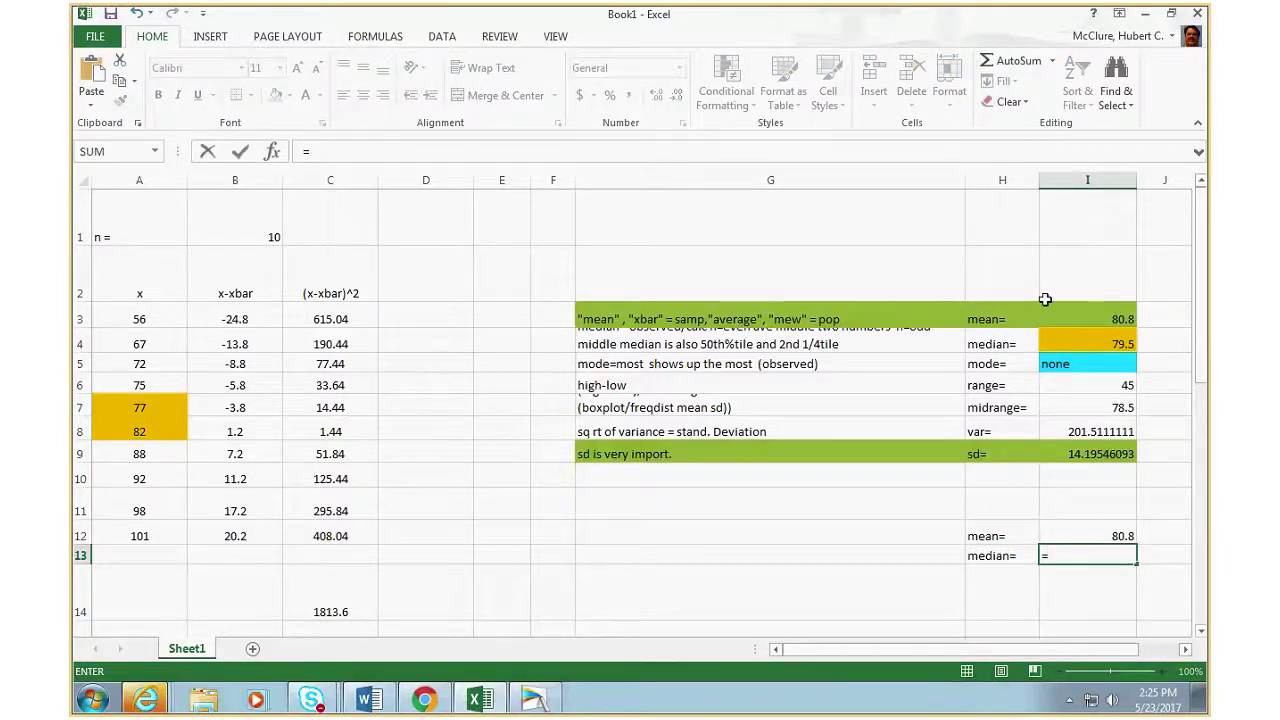
{"action": "left_click", "coordinate": [1088, 338]}
{"action": "key", "text": "Return"}
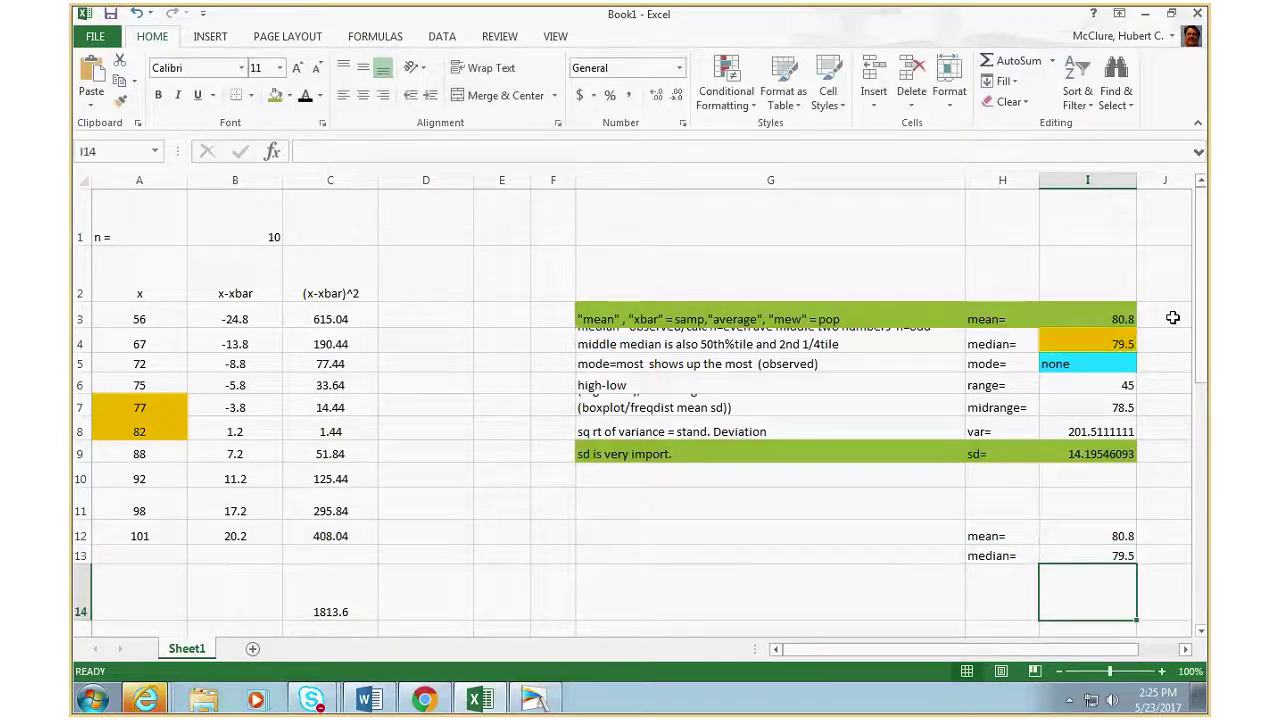
- Label H14 "midpoint=", link I14 to the midrange value in I7, and reduce row 14 to about one line of text
{"action": "key", "text": "Left"}
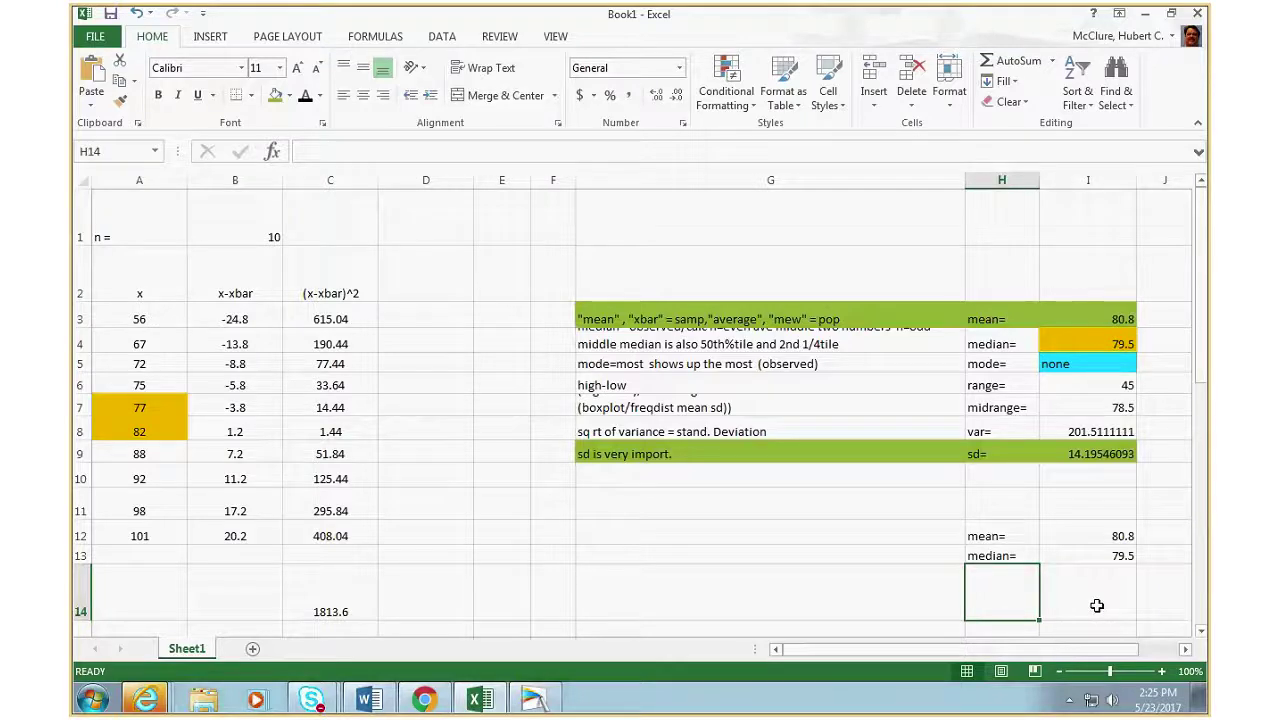
{"action": "type", "text": "midpoint="}
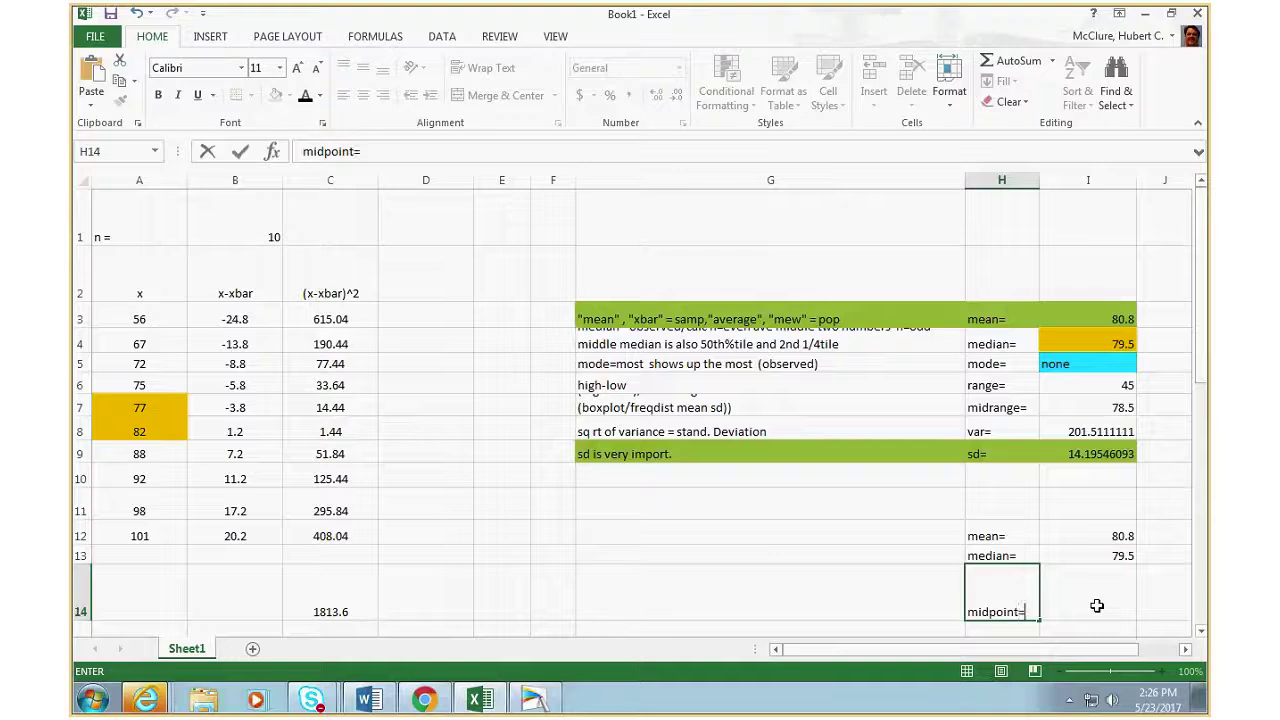
{"action": "left_click", "coordinate": [1097, 605]}
{"action": "type", "text": "="}
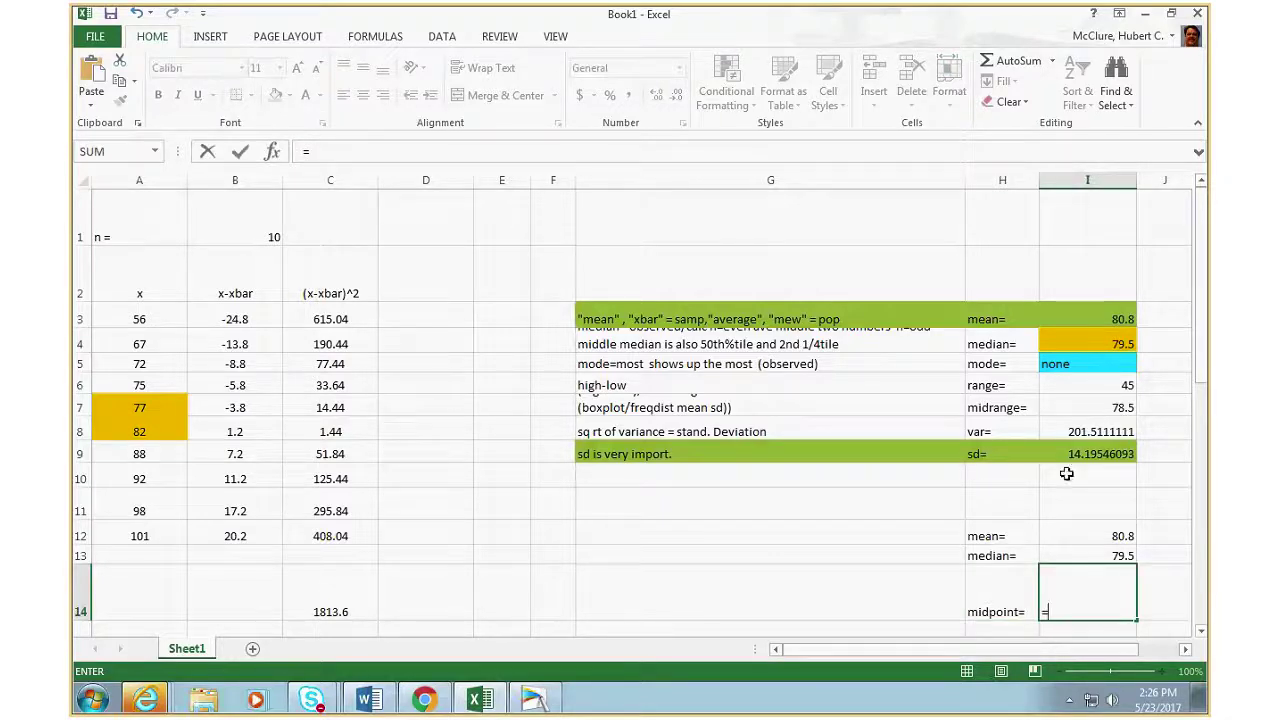
{"action": "left_click", "coordinate": [1080, 407]}
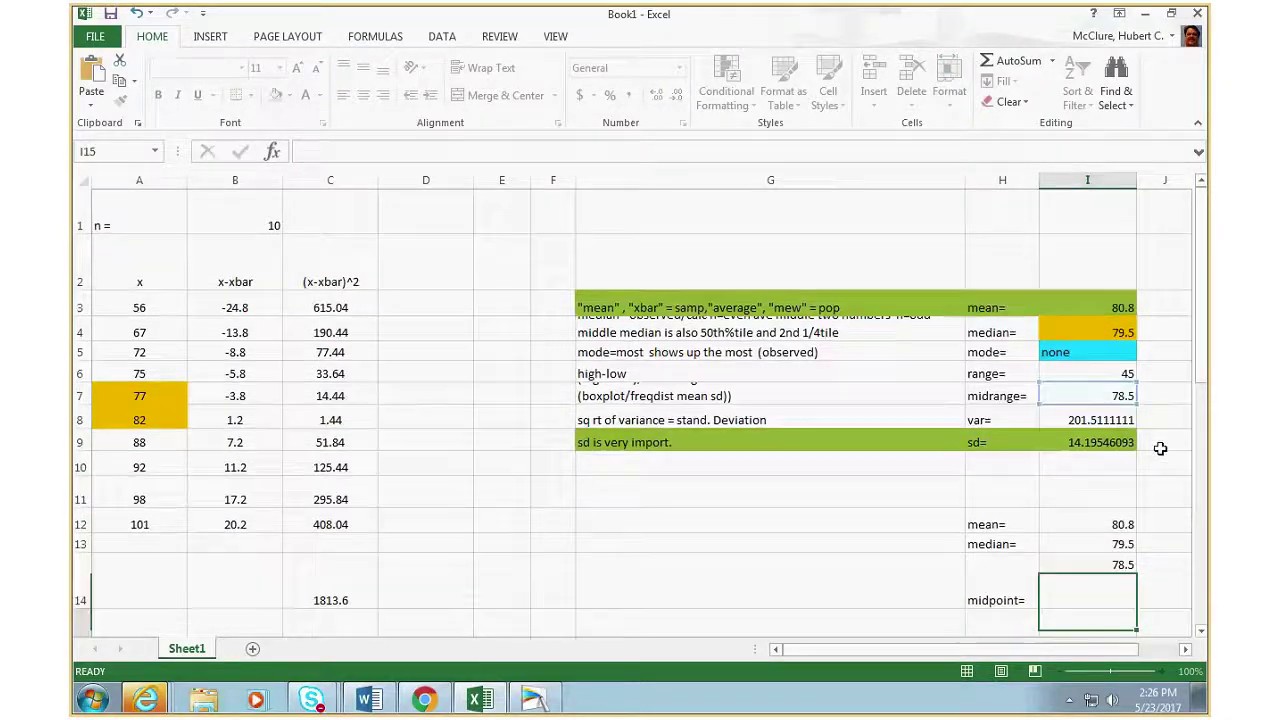
{"action": "key", "text": "Return"}
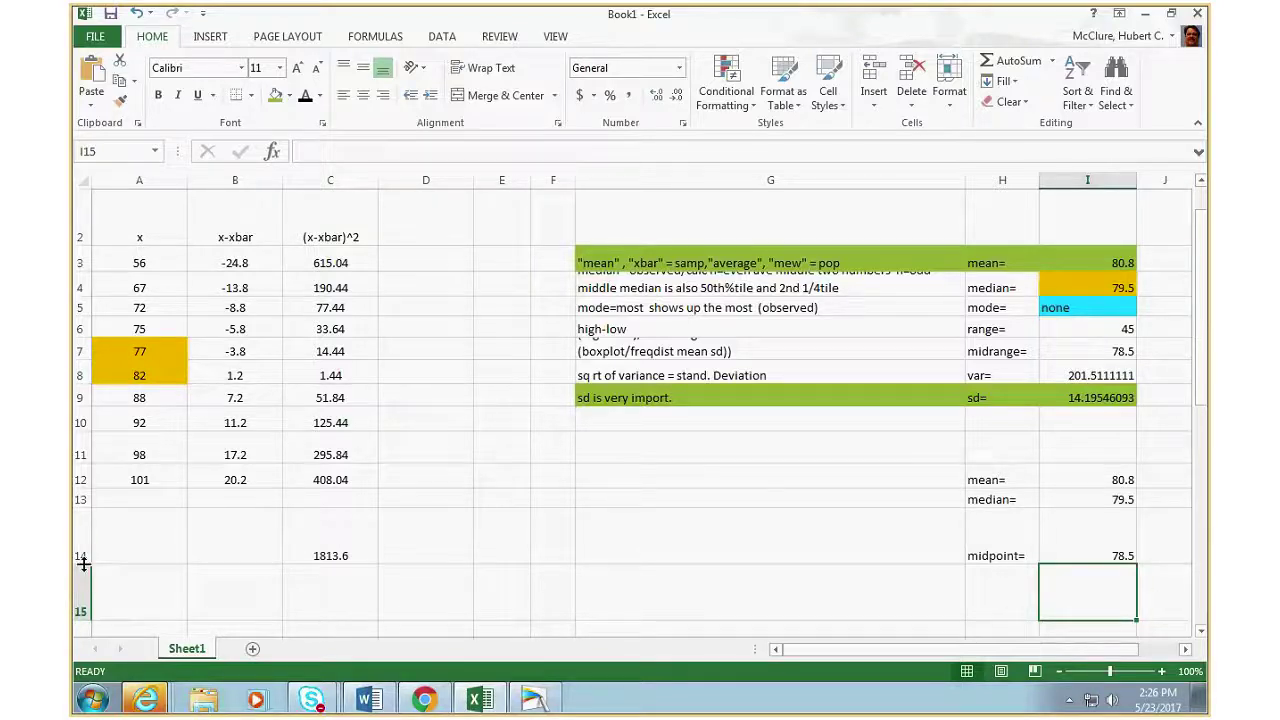
{"action": "left_click_drag", "start_coordinate": [84, 563], "coordinate": [84, 533]}
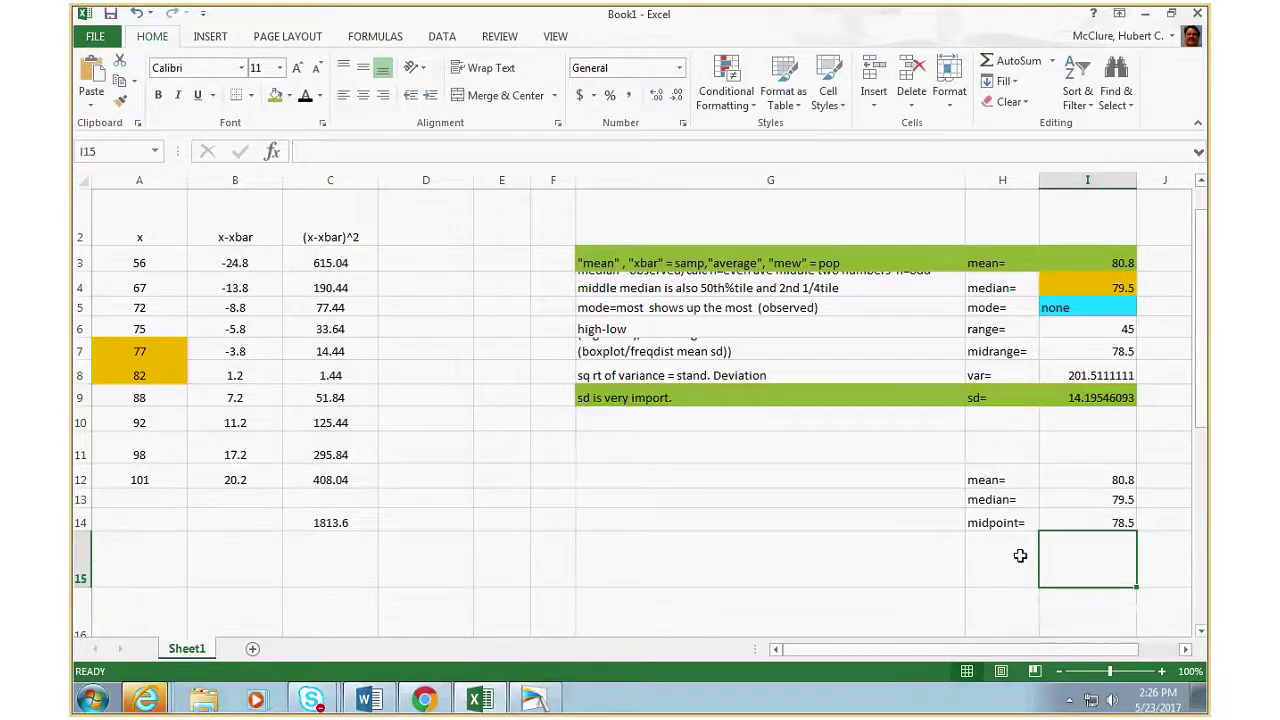
{"action": "left_click_drag", "start_coordinate": [1000, 480], "coordinate": [1083, 522]}
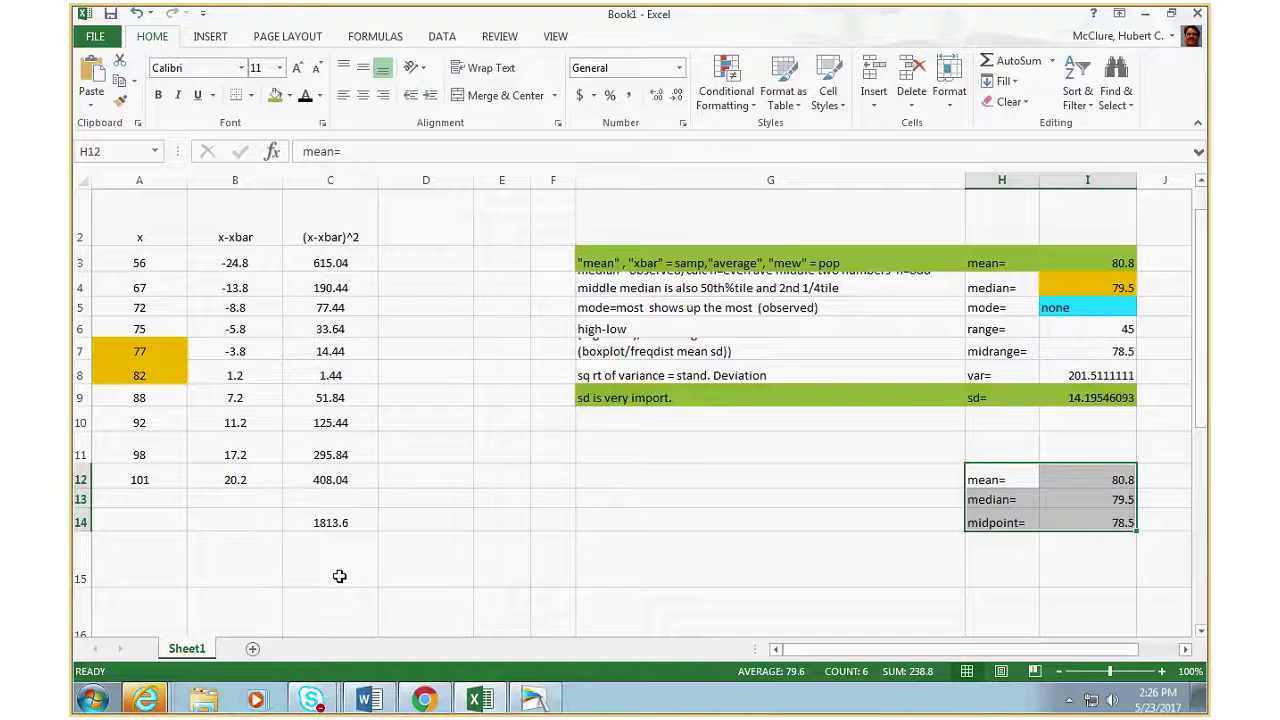
- Change the lowest x value in A3 to 4 and the highest x value in A12 to 107
{"action": "left_click", "coordinate": [145, 262]}
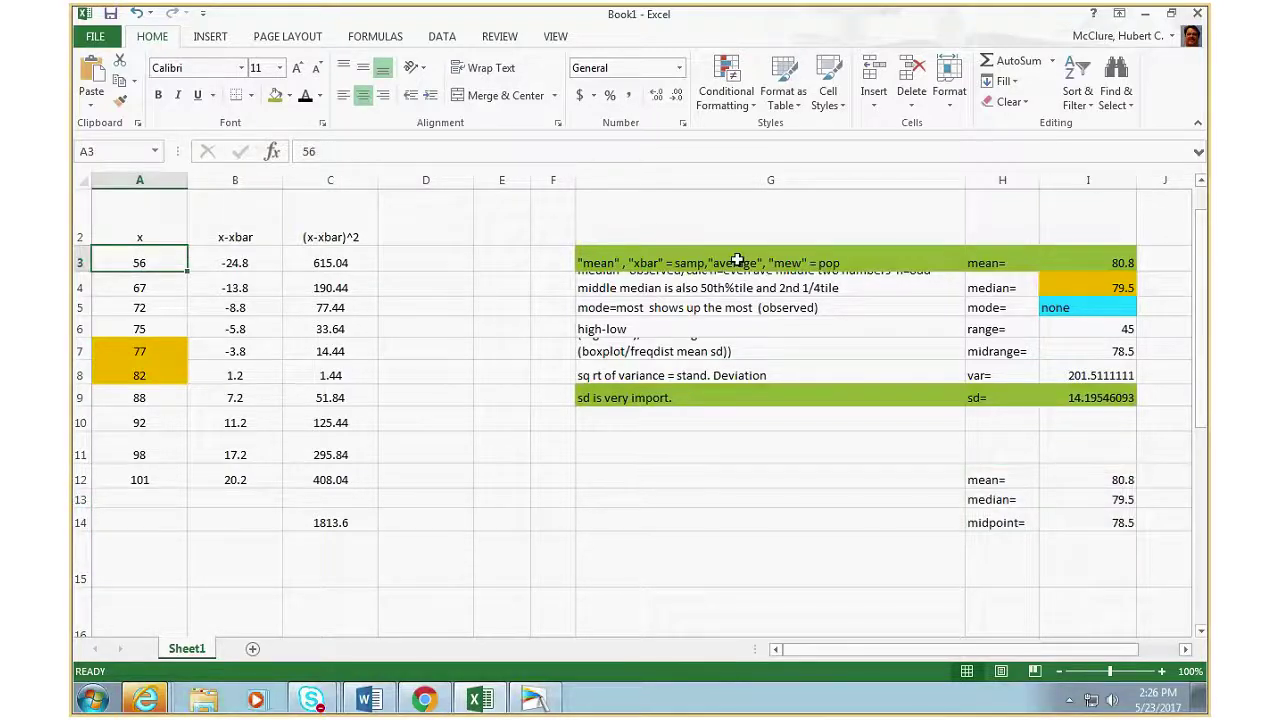
{"action": "type", "text": "4"}
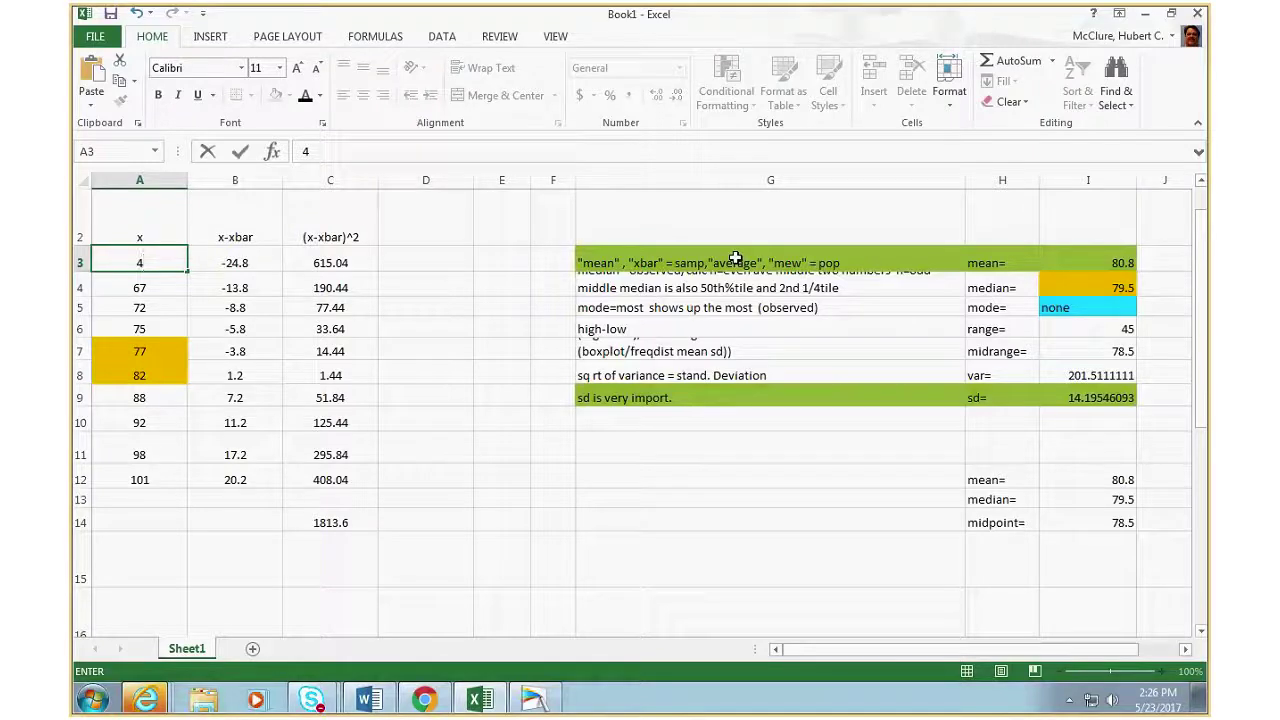
{"action": "key", "text": "Return"}
{"action": "key", "text": "Down"}
{"action": "key", "text": "Down"}
{"action": "key", "text": "Down"}
{"action": "key", "text": "Down"}
{"action": "key", "text": "Down"}
{"action": "key", "text": "Down"}
{"action": "key", "text": "Down"}
{"action": "key", "text": "Down"}
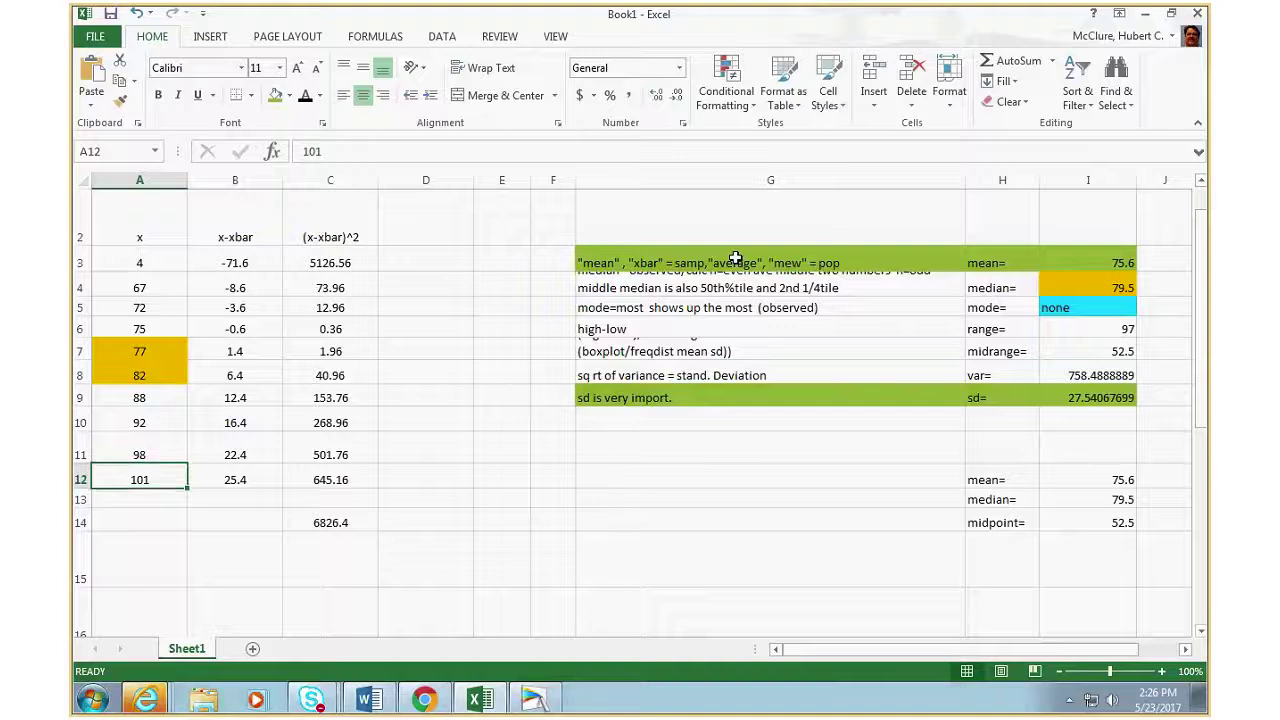
{"action": "type", "text": "10"}
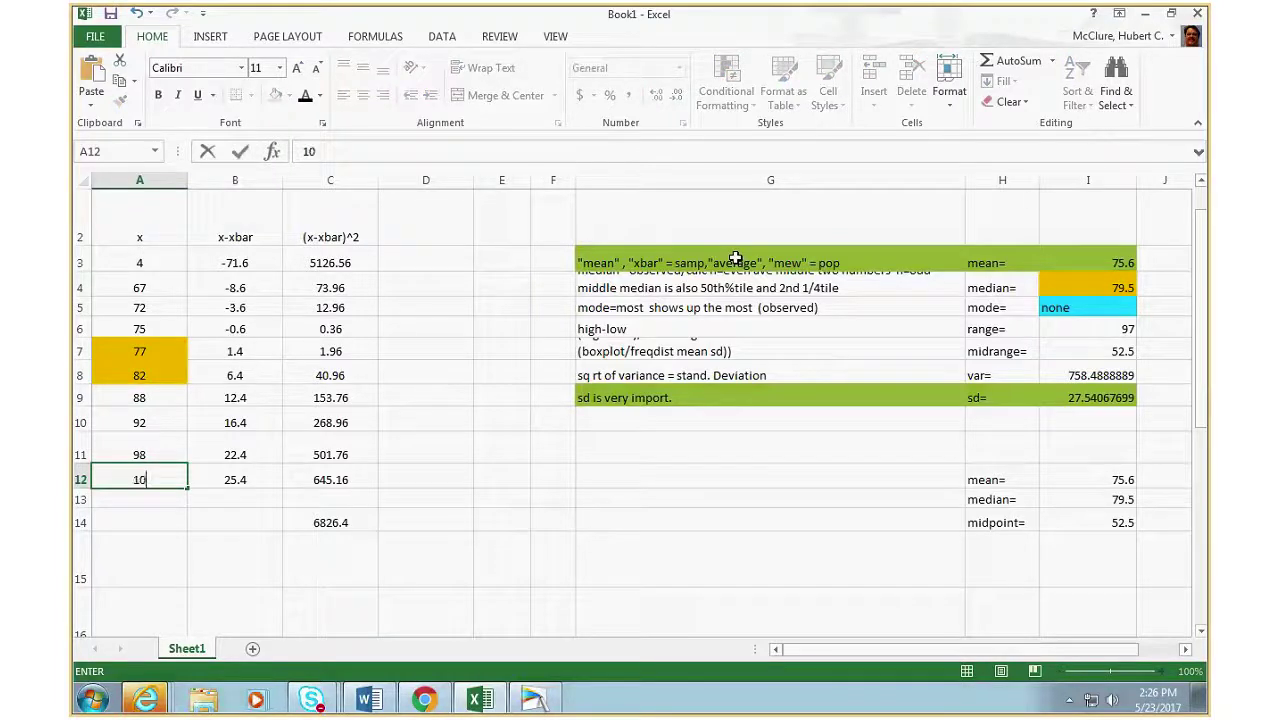
{"action": "type", "text": "7"}
- Set the x value in A11 to 78 and the x values in A10, A9 and A8 to 77
{"action": "key", "text": "Up"}
{"action": "type", "text": "78"}
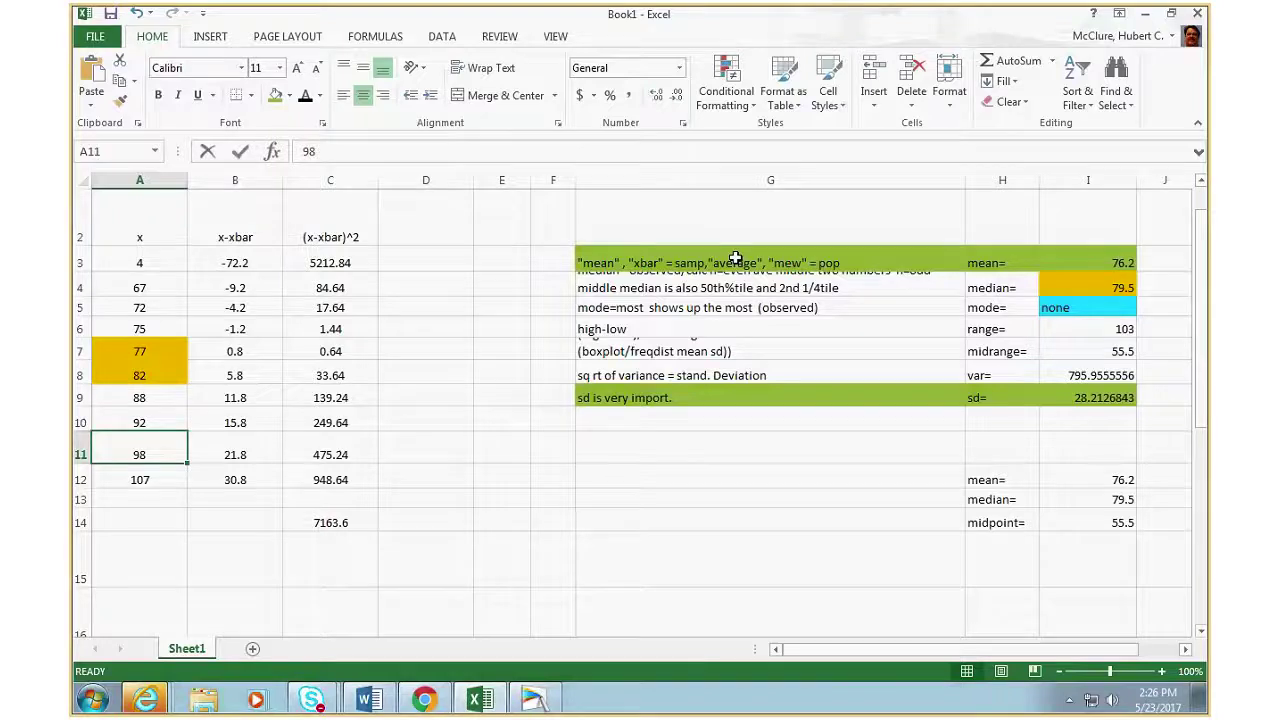
{"action": "key", "text": "Up"}
{"action": "type", "text": "77"}
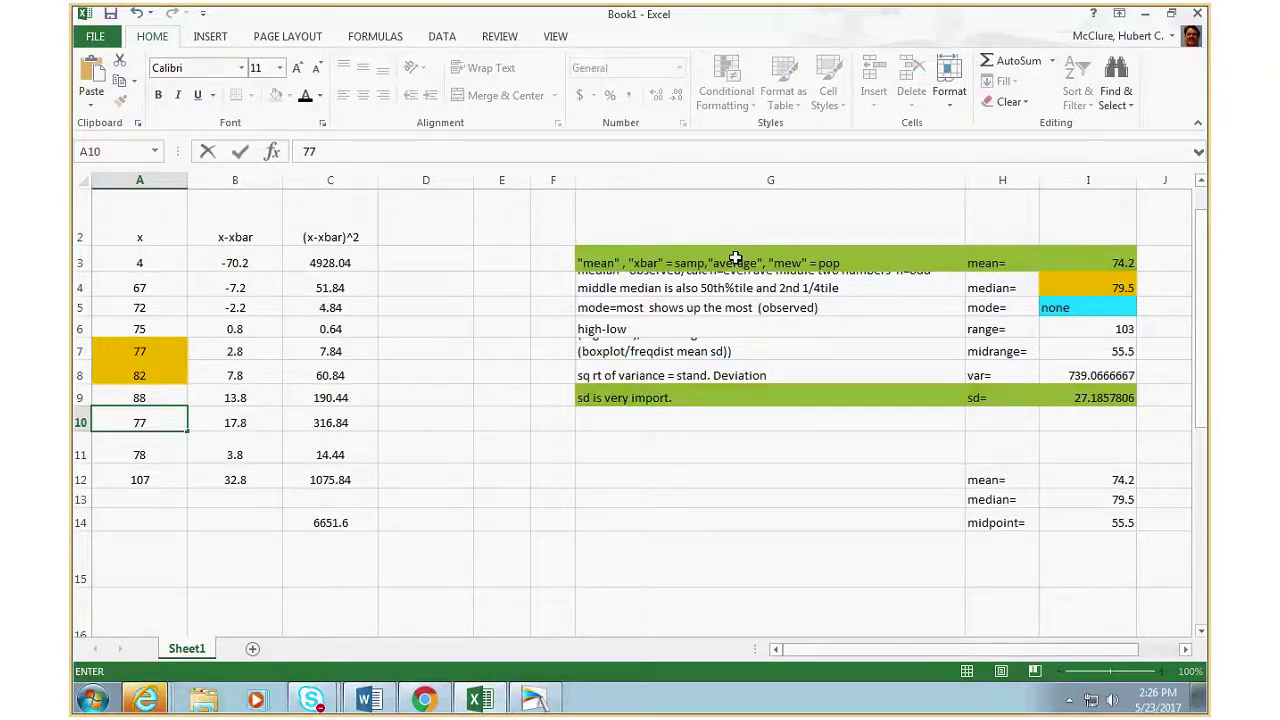
{"action": "key", "text": "Up"}
{"action": "type", "text": "77"}
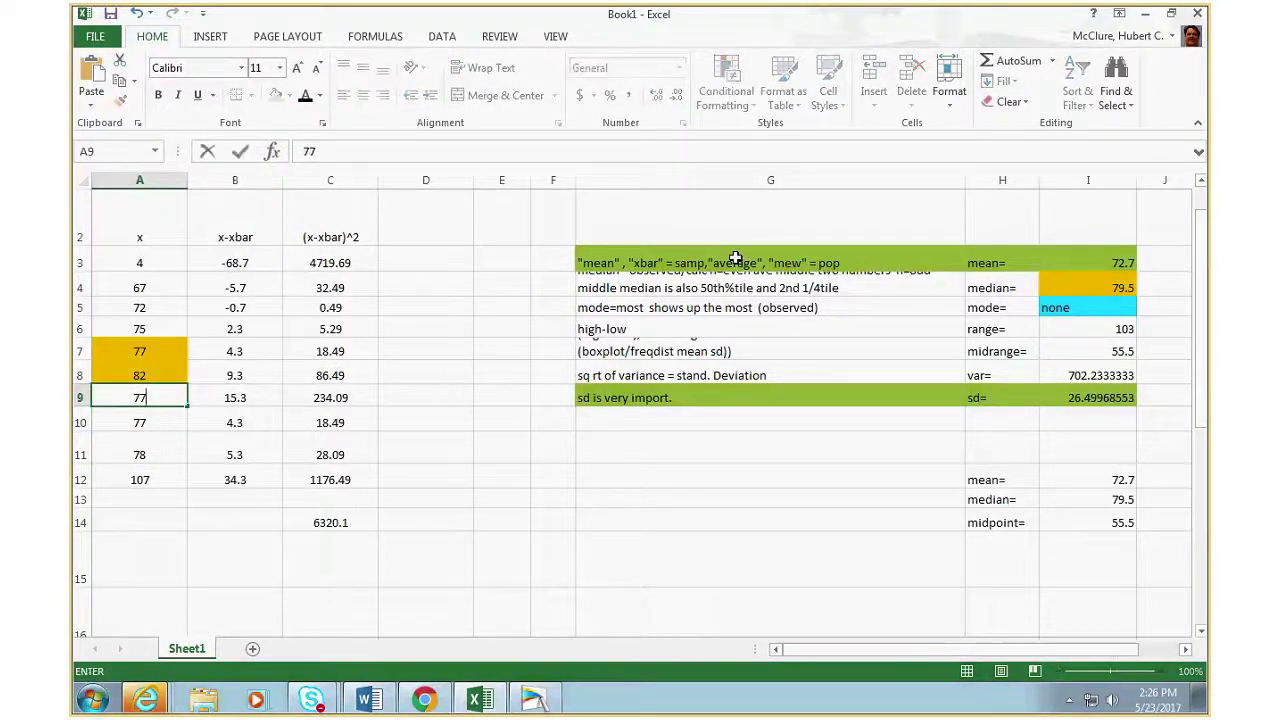
{"action": "key", "text": "Up"}
{"action": "type", "text": "77"}
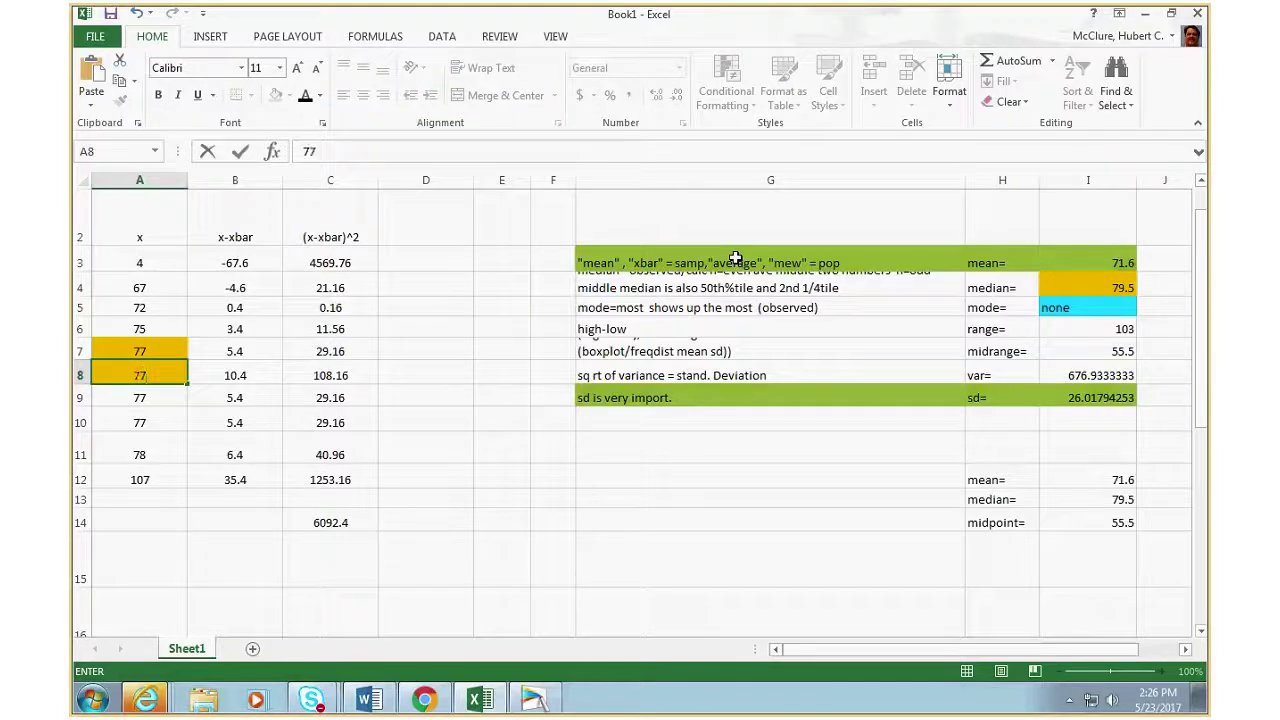
{"action": "key", "text": "Return"}
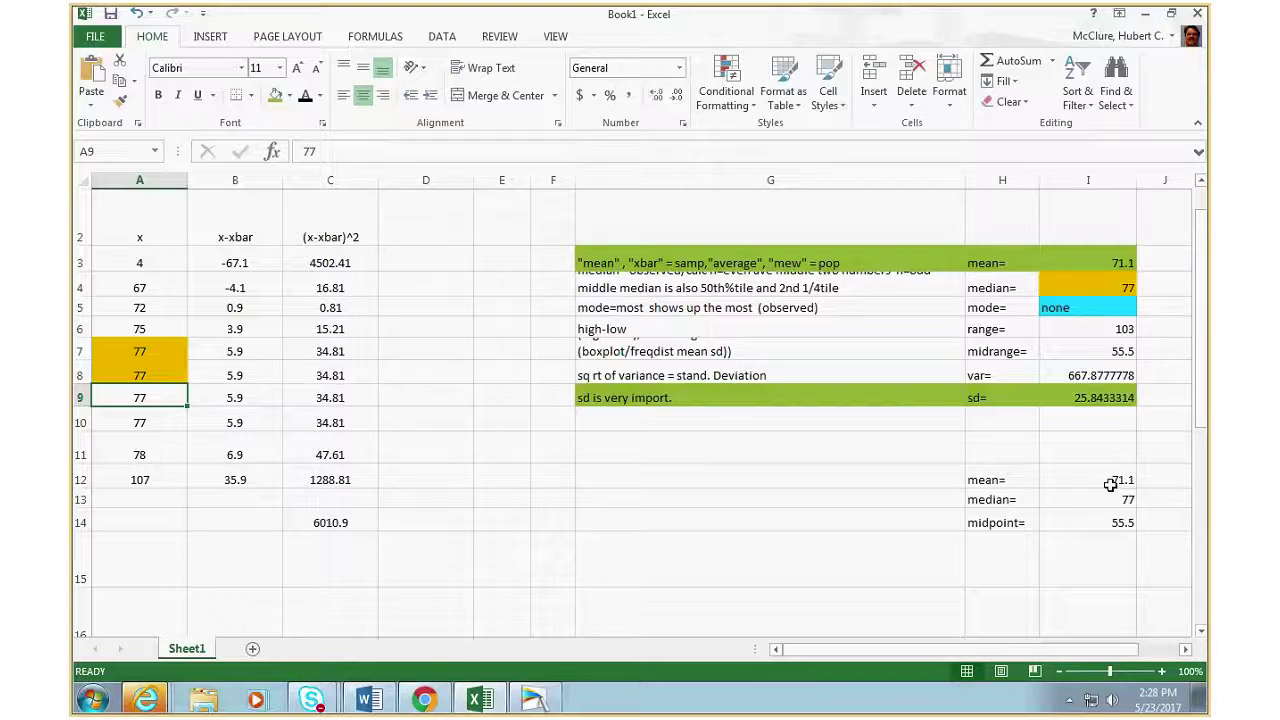
- Select the mean, median and midpoint summary H12:I14, and switch to the Skype conversation window
{"action": "left_click_drag", "start_coordinate": [1110, 484], "coordinate": [1104, 537]}
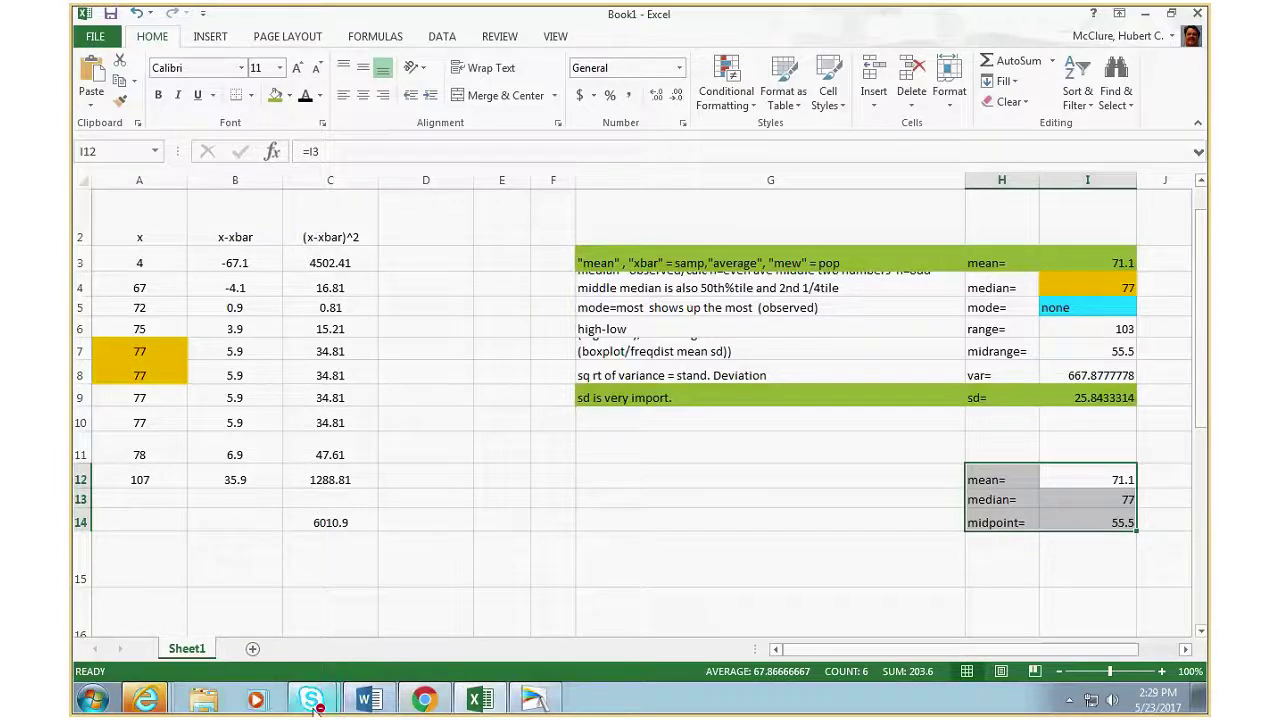
{"action": "mouse_move", "coordinate": [315, 705]}
{"action": "left_click", "coordinate": [300, 657]}
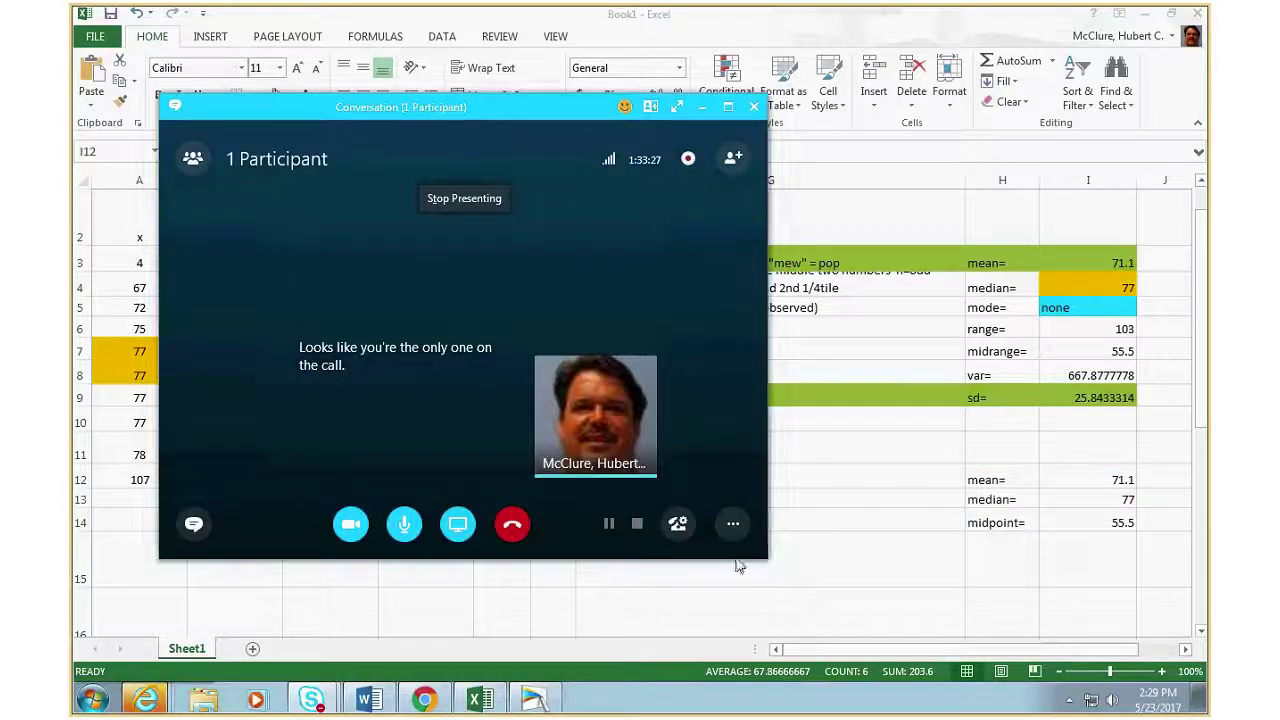